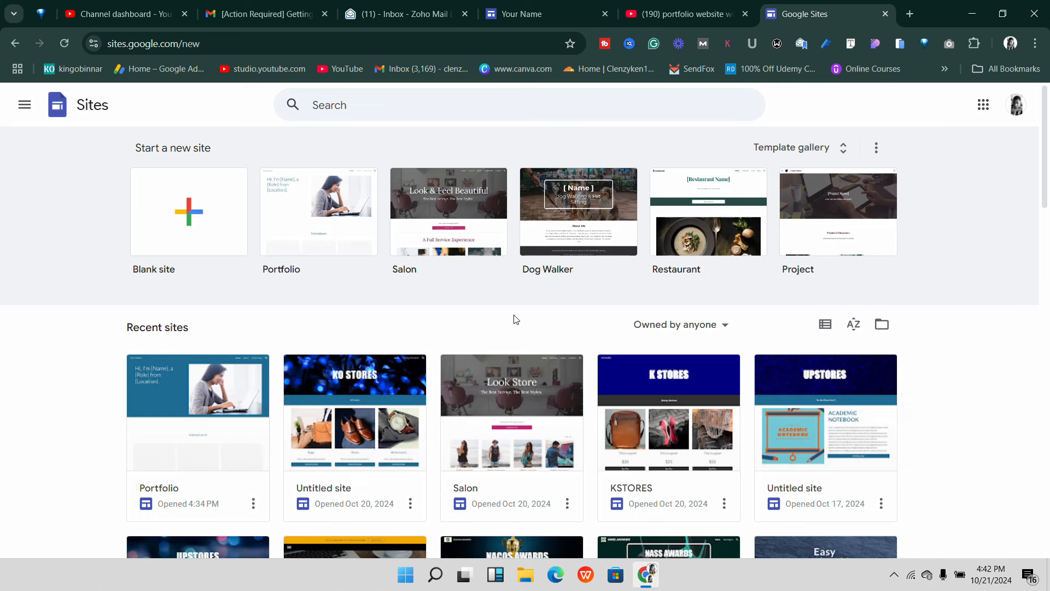
- Look through the site templates and the list of recent sites on the Google Sites home page
{"action": "scroll", "coordinate": [503, 328], "scroll_direction": "down", "scroll_amount": 6}
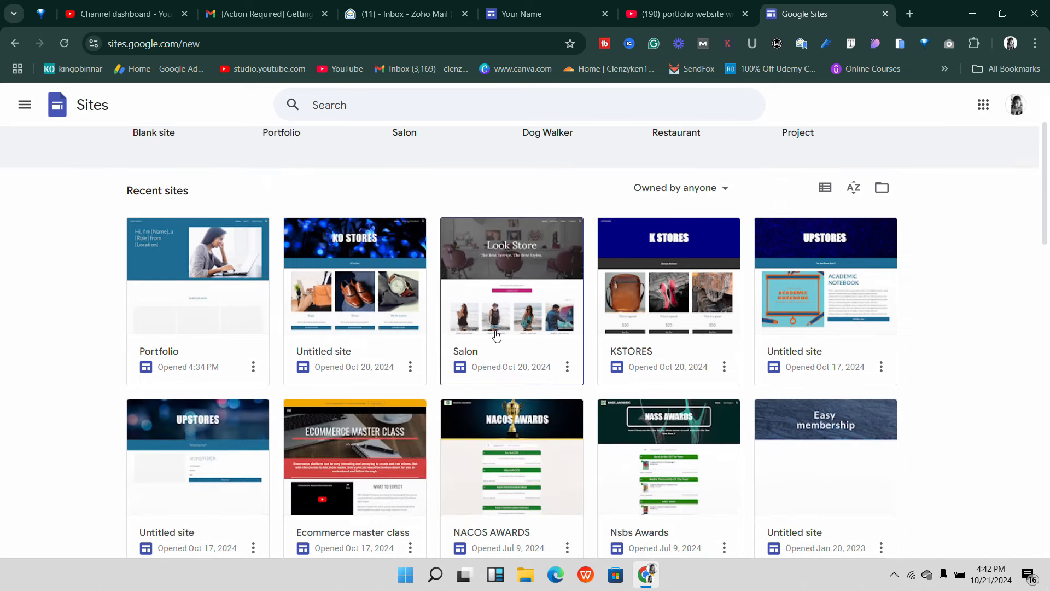
{"action": "scroll", "coordinate": [513, 344], "scroll_direction": "down", "scroll_amount": 4}
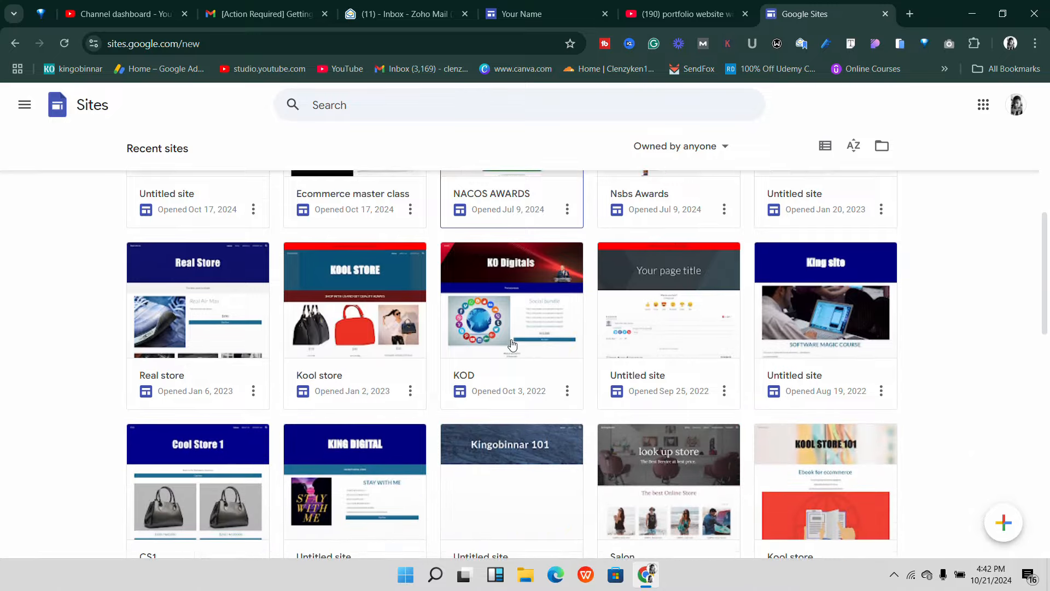
{"action": "scroll", "coordinate": [492, 336], "scroll_direction": "up", "scroll_amount": 9}
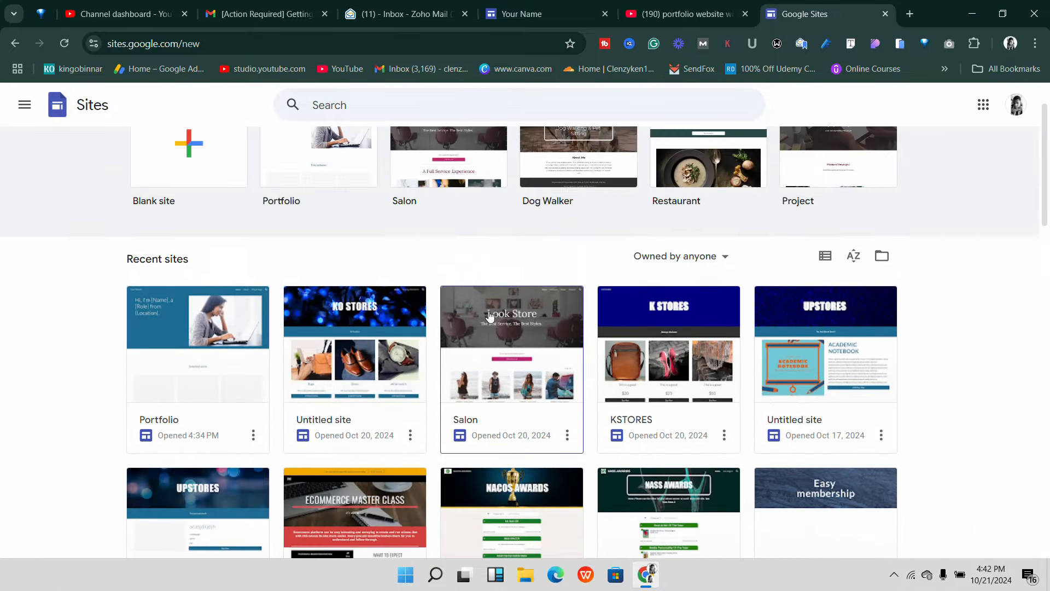
{"action": "scroll", "coordinate": [490, 323], "scroll_direction": "up", "scroll_amount": 2}
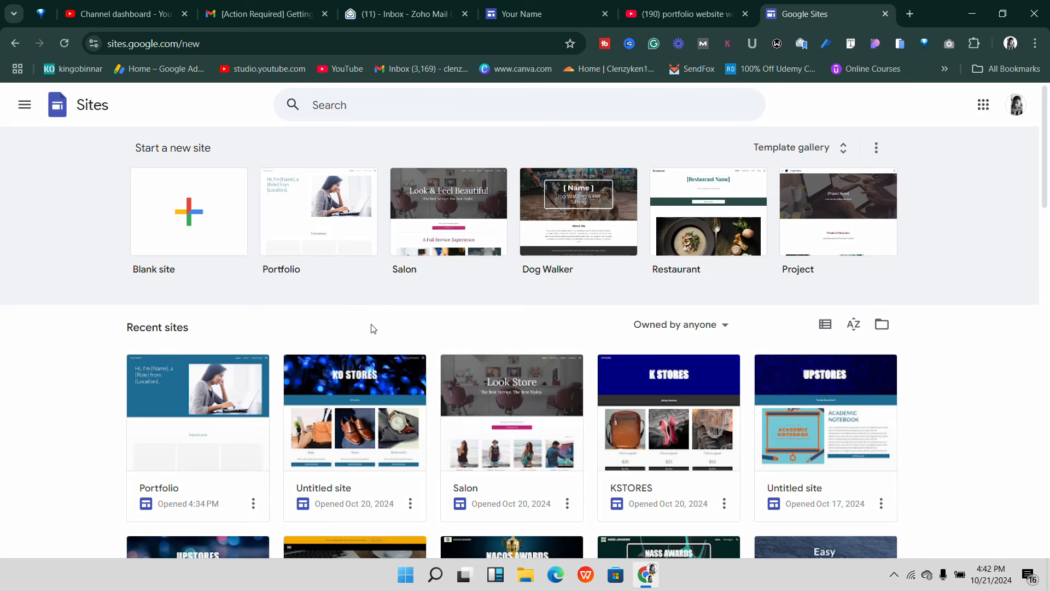
{"action": "left_click", "coordinate": [185, 44]}
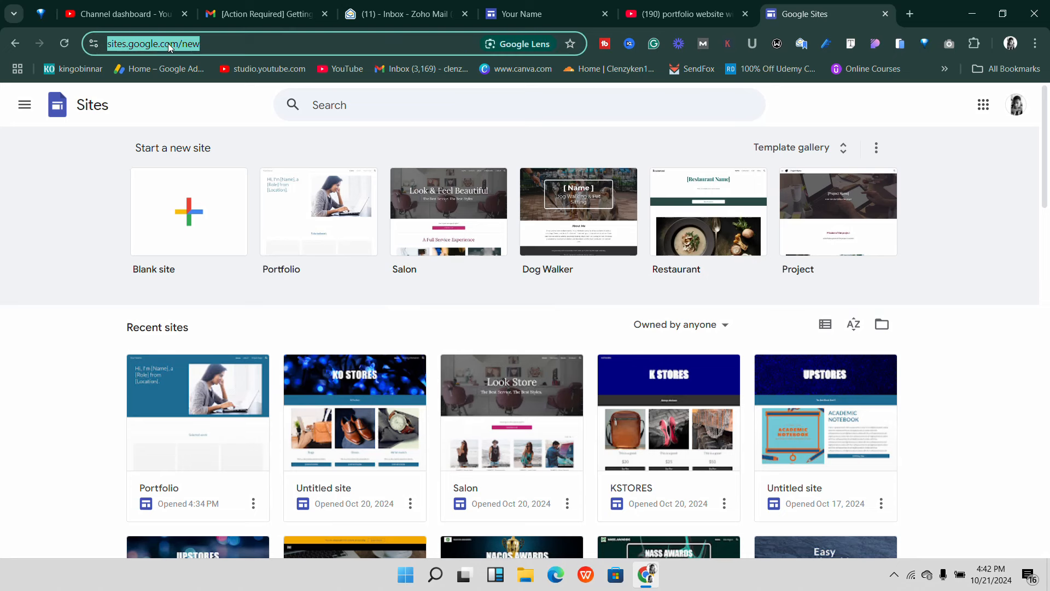
{"action": "left_click", "coordinate": [201, 43]}
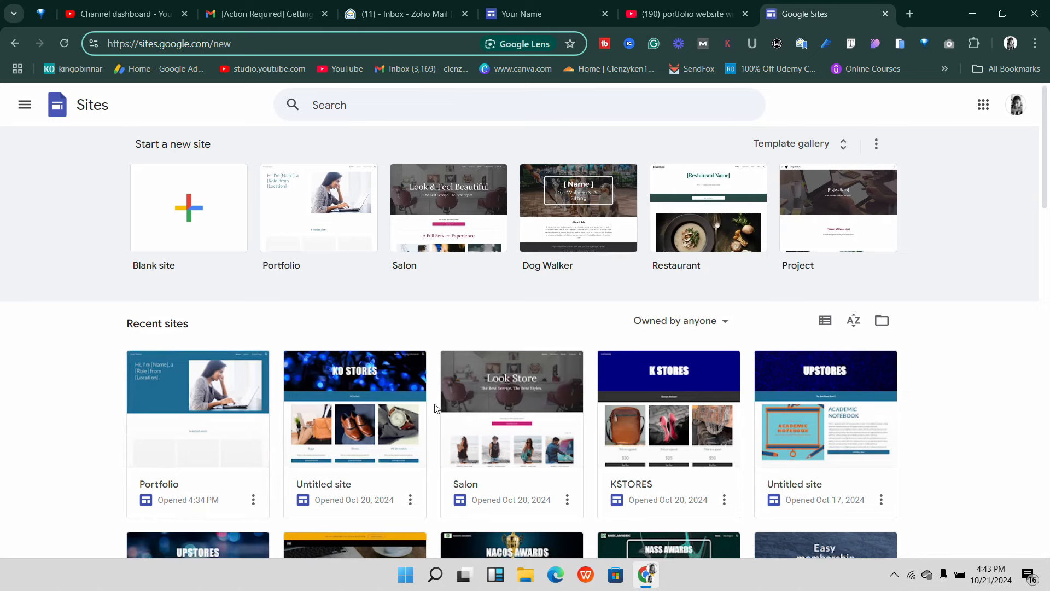
{"action": "scroll", "coordinate": [475, 418], "scroll_direction": "down", "scroll_amount": 8}
{"action": "scroll", "coordinate": [492, 399], "scroll_direction": "down", "scroll_amount": 5}
{"action": "scroll", "coordinate": [482, 396], "scroll_direction": "up", "scroll_amount": 2}
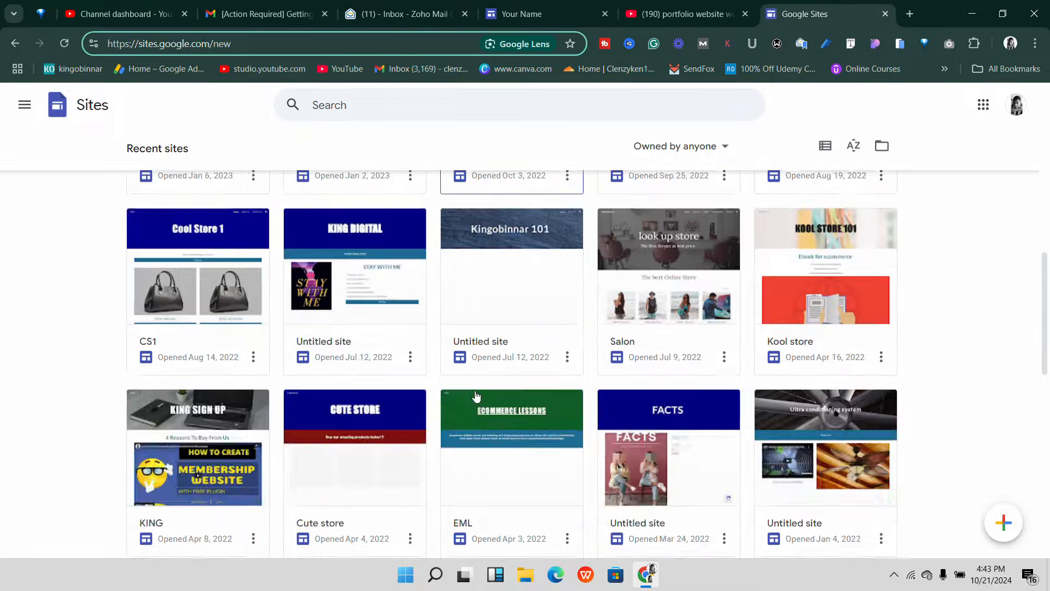
{"action": "scroll", "coordinate": [470, 404], "scroll_direction": "down", "scroll_amount": 11}
{"action": "scroll", "coordinate": [438, 407], "scroll_direction": "up", "scroll_amount": 8}
{"action": "scroll", "coordinate": [415, 411], "scroll_direction": "up", "scroll_amount": 15}
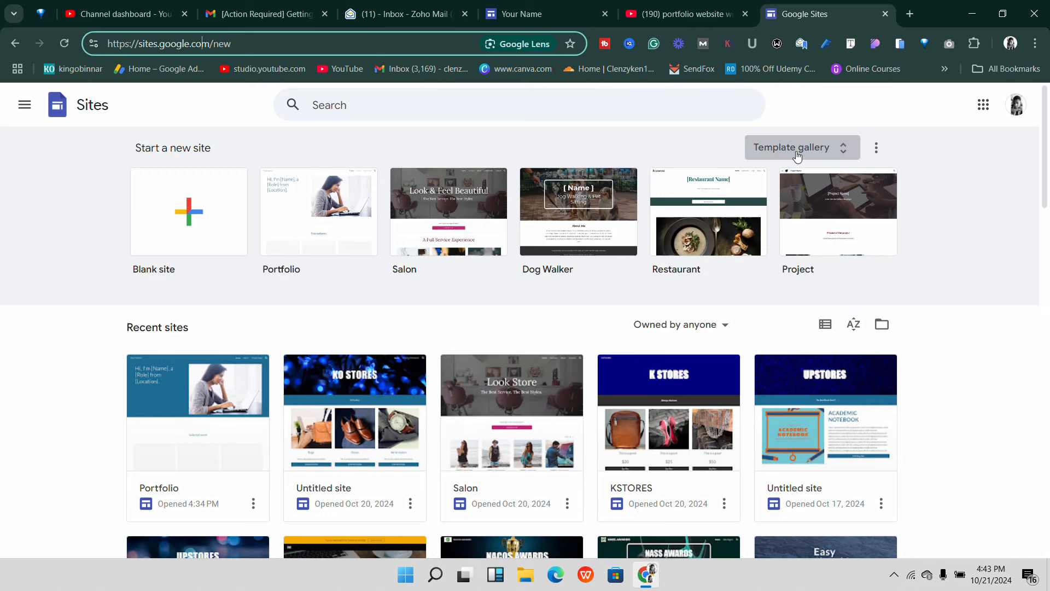
- Browse the full template gallery and create a new site from the Portfolio template in the Personal category
{"action": "left_click", "coordinate": [828, 155]}
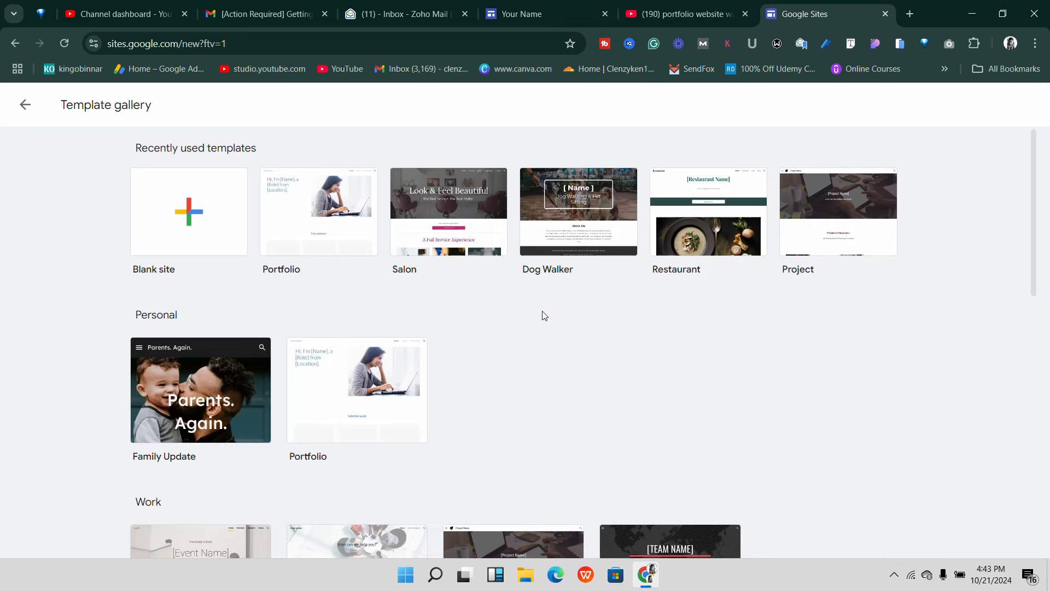
{"action": "scroll", "coordinate": [568, 339], "scroll_direction": "down", "scroll_amount": 12}
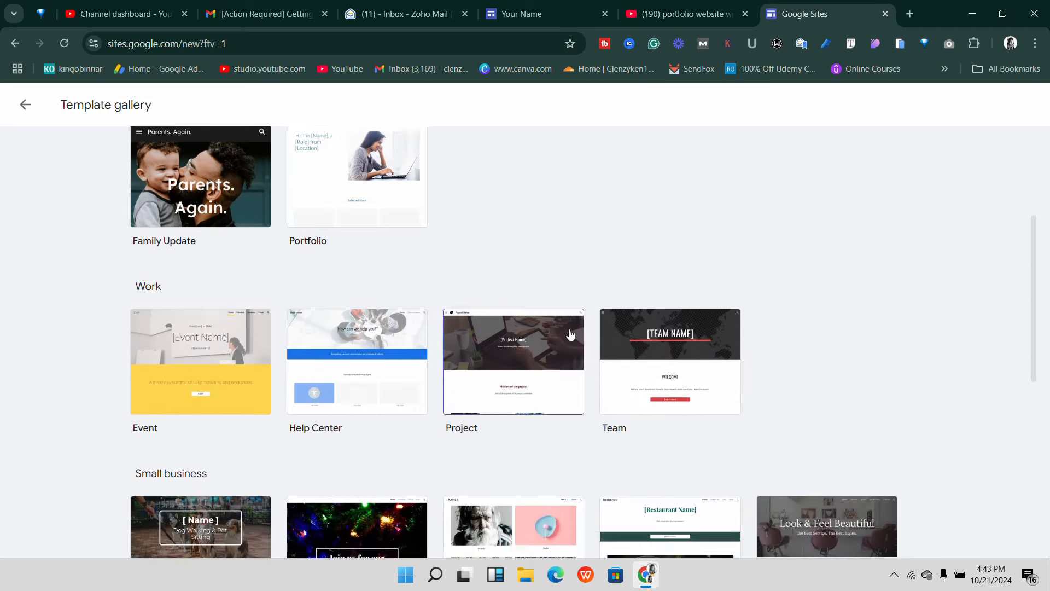
{"action": "scroll", "coordinate": [569, 339], "scroll_direction": "up", "scroll_amount": 8}
{"action": "scroll", "coordinate": [573, 326], "scroll_direction": "up", "scroll_amount": 4}
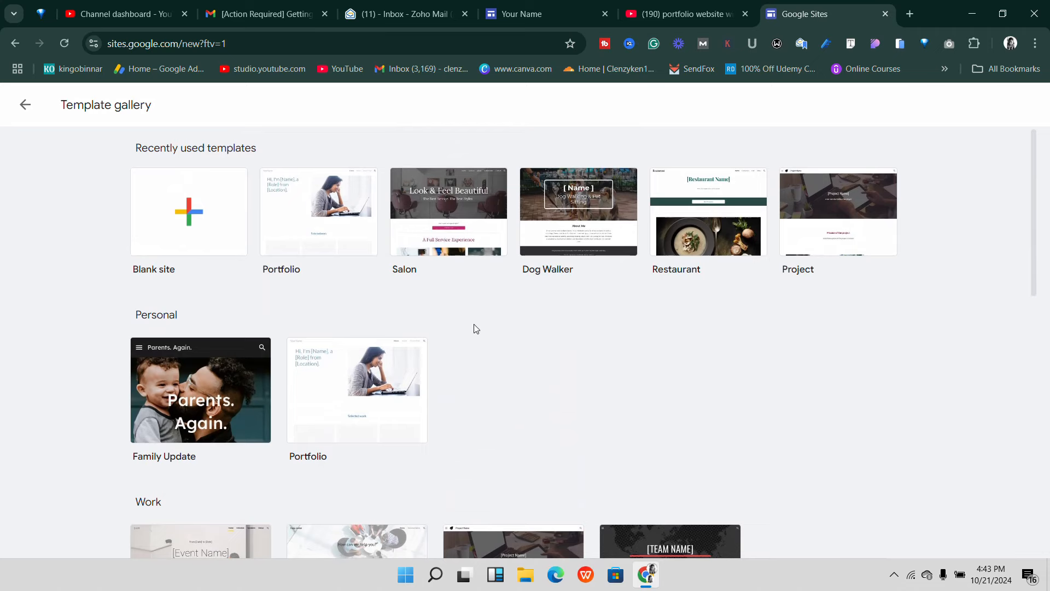
{"action": "scroll", "coordinate": [541, 350], "scroll_direction": "down", "scroll_amount": 10}
{"action": "scroll", "coordinate": [664, 415], "scroll_direction": "down", "scroll_amount": 1}
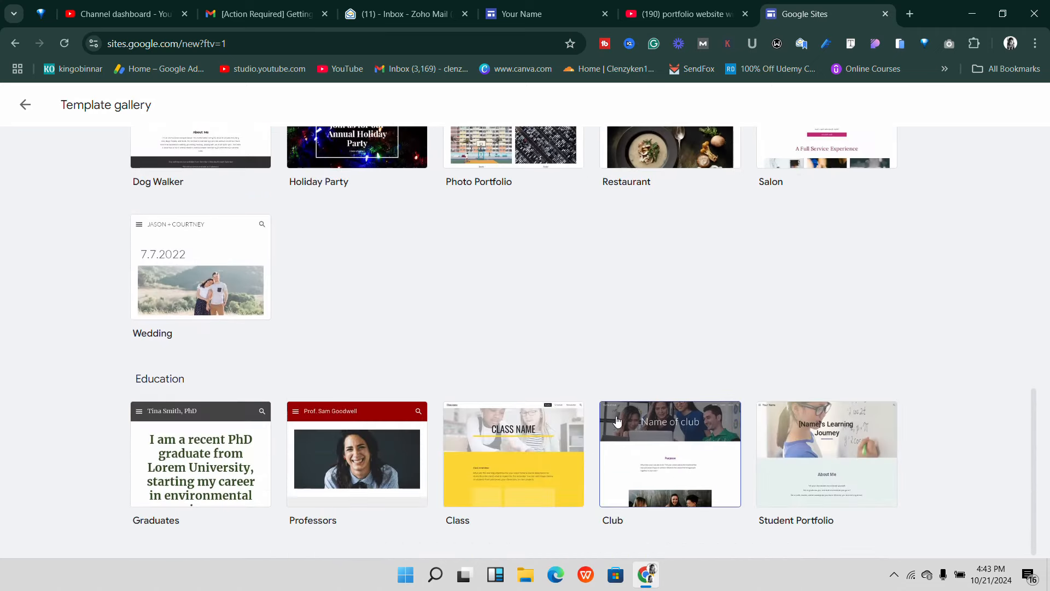
{"action": "scroll", "coordinate": [606, 414], "scroll_direction": "up", "scroll_amount": 15}
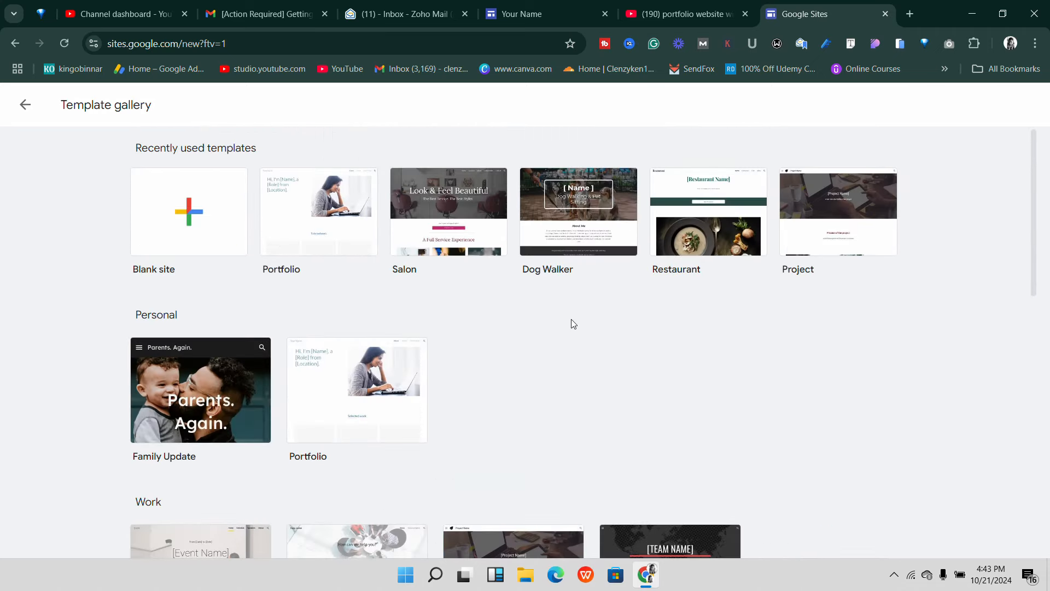
{"action": "scroll", "coordinate": [445, 343], "scroll_direction": "down", "scroll_amount": 2}
{"action": "scroll", "coordinate": [469, 335], "scroll_direction": "up", "scroll_amount": 2}
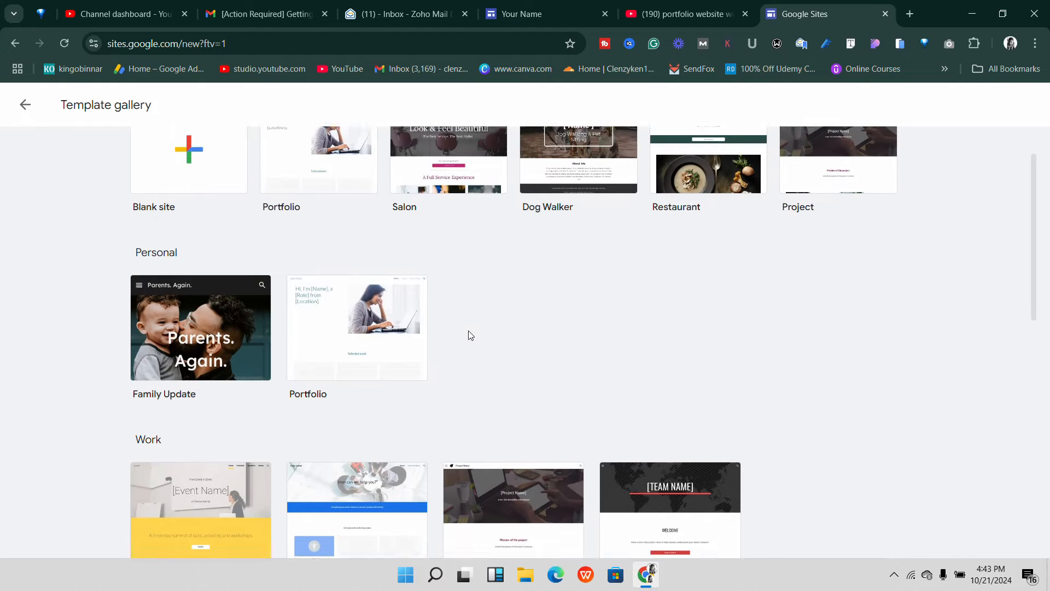
{"action": "scroll", "coordinate": [478, 347], "scroll_direction": "down", "scroll_amount": 2}
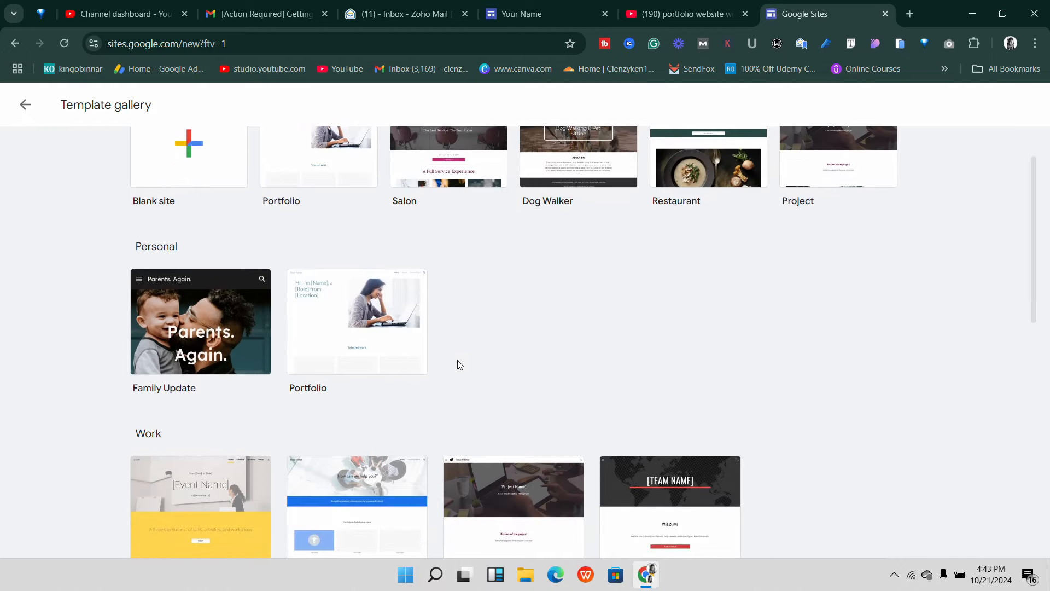
{"action": "scroll", "coordinate": [539, 338], "scroll_direction": "down", "scroll_amount": 5}
{"action": "scroll", "coordinate": [544, 349], "scroll_direction": "up", "scroll_amount": 7}
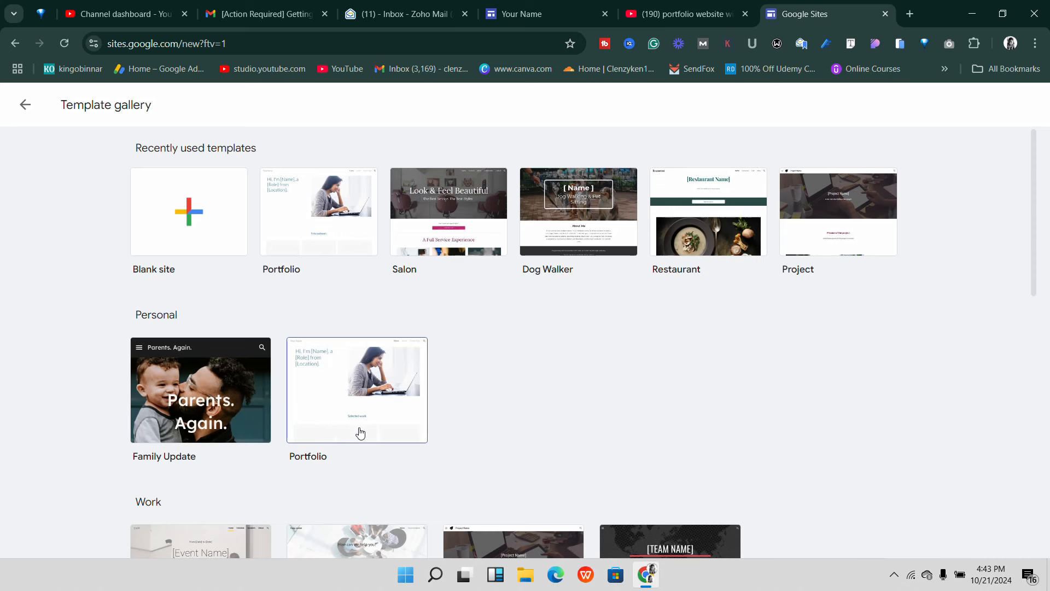
{"action": "left_click", "coordinate": [353, 389]}
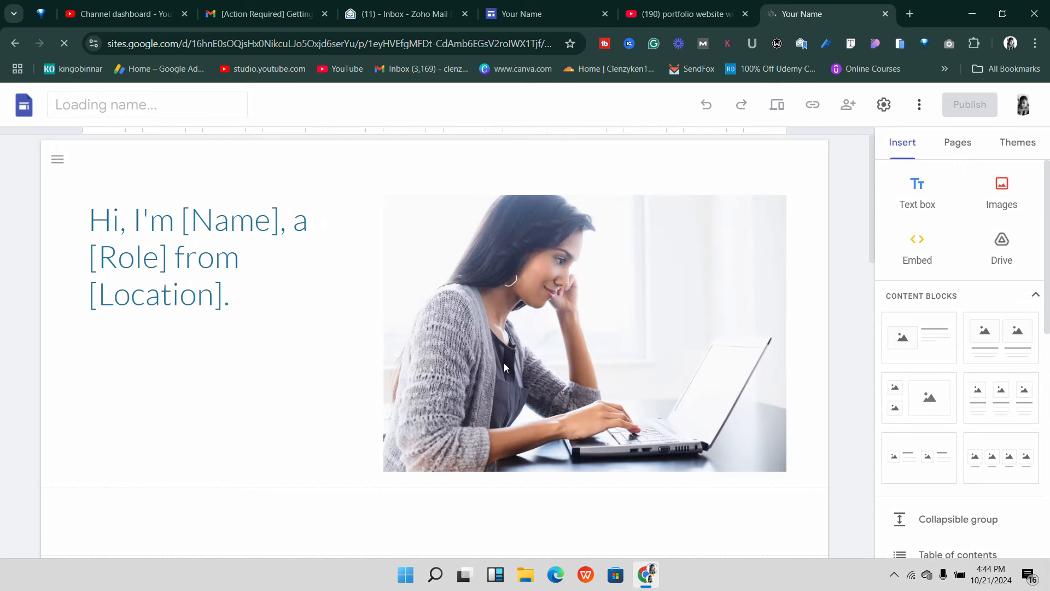
- Review the Portfolio home page from the intro section down to the presentation, project and video placeholders
{"action": "scroll", "coordinate": [450, 437], "scroll_direction": "down", "scroll_amount": 10}
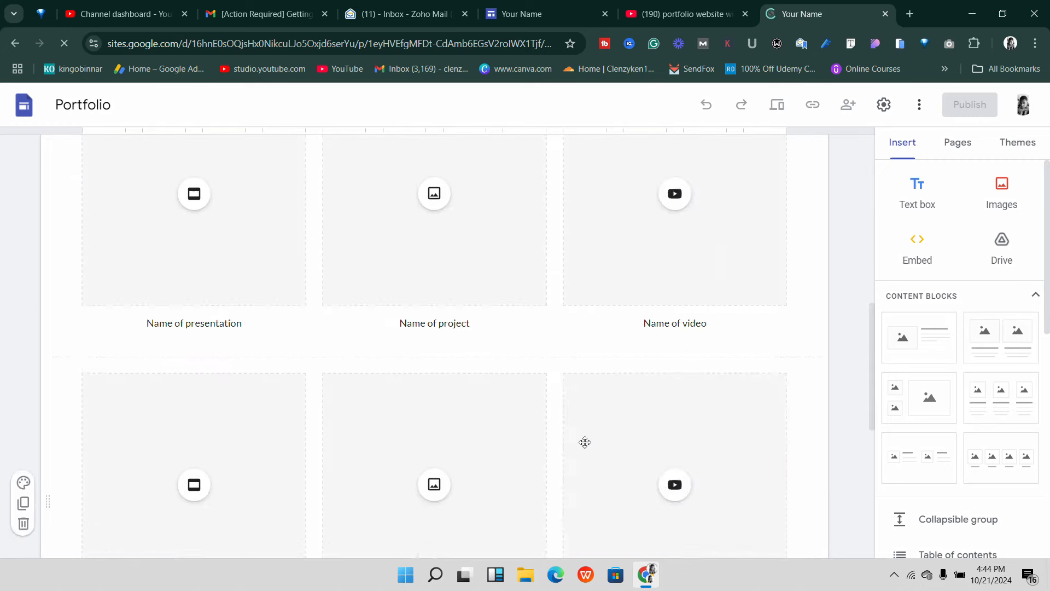
{"action": "scroll", "coordinate": [484, 388], "scroll_direction": "up", "scroll_amount": 8}
{"action": "scroll", "coordinate": [484, 388], "scroll_direction": "up", "scroll_amount": 3}
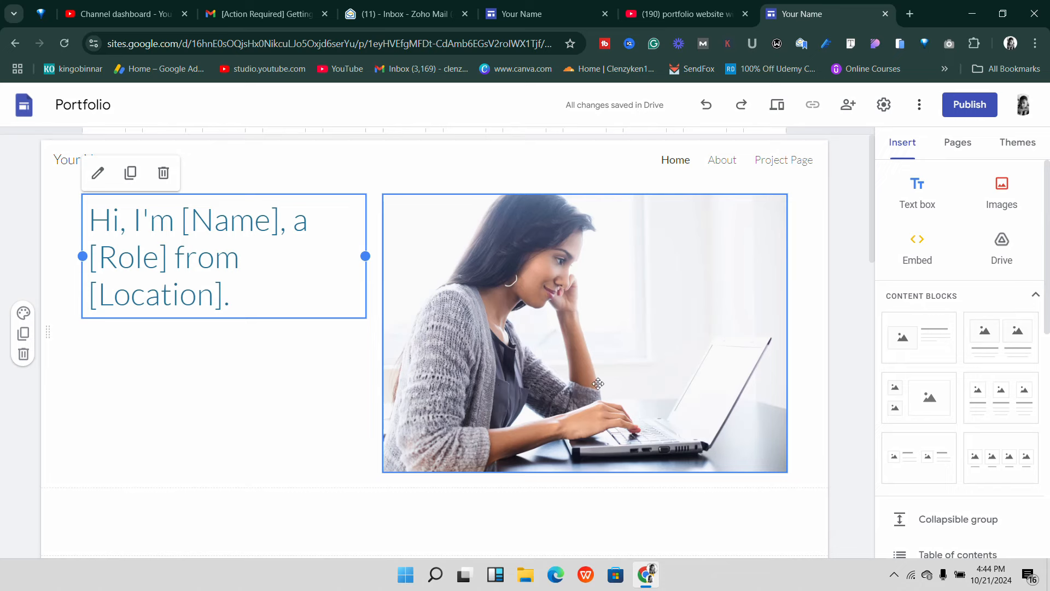
{"action": "scroll", "coordinate": [574, 400], "scroll_direction": "down", "scroll_amount": 7}
{"action": "scroll", "coordinate": [563, 391], "scroll_direction": "down", "scroll_amount": 5}
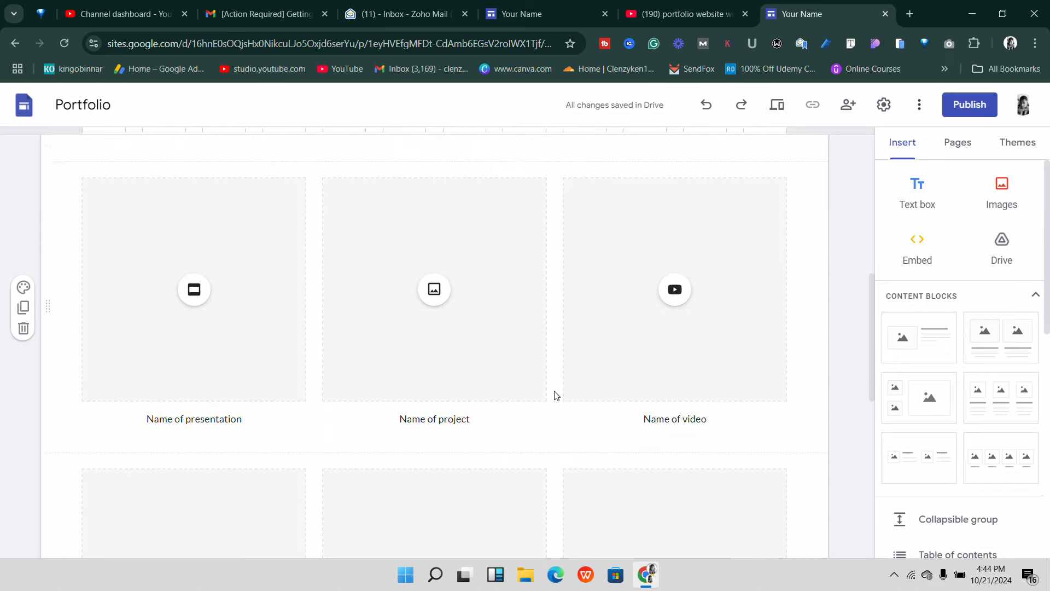
{"action": "scroll", "coordinate": [558, 387], "scroll_direction": "up", "scroll_amount": 9}
{"action": "scroll", "coordinate": [558, 383], "scroll_direction": "up", "scroll_amount": 3}
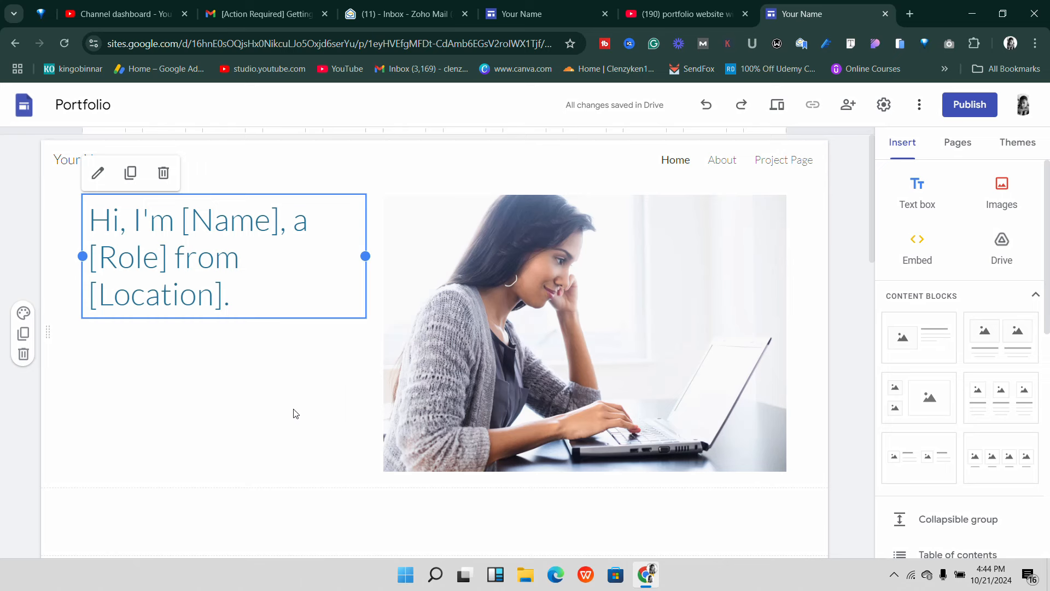
- Try Style 2 on the intro section with the greeting and photo, and set its section color to Style 3
{"action": "left_click", "coordinate": [24, 315]}
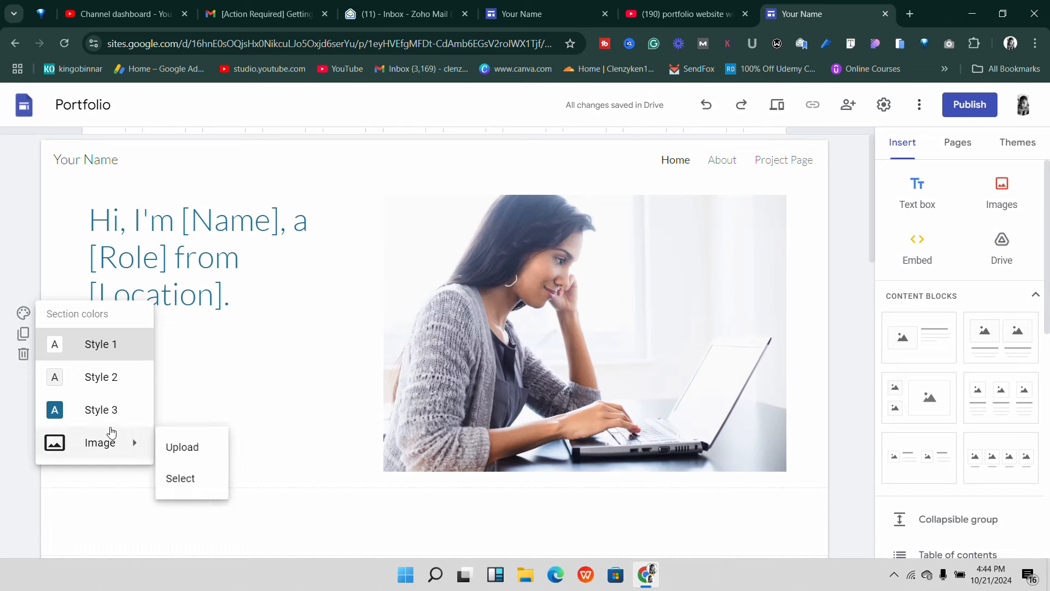
{"action": "left_click", "coordinate": [77, 377]}
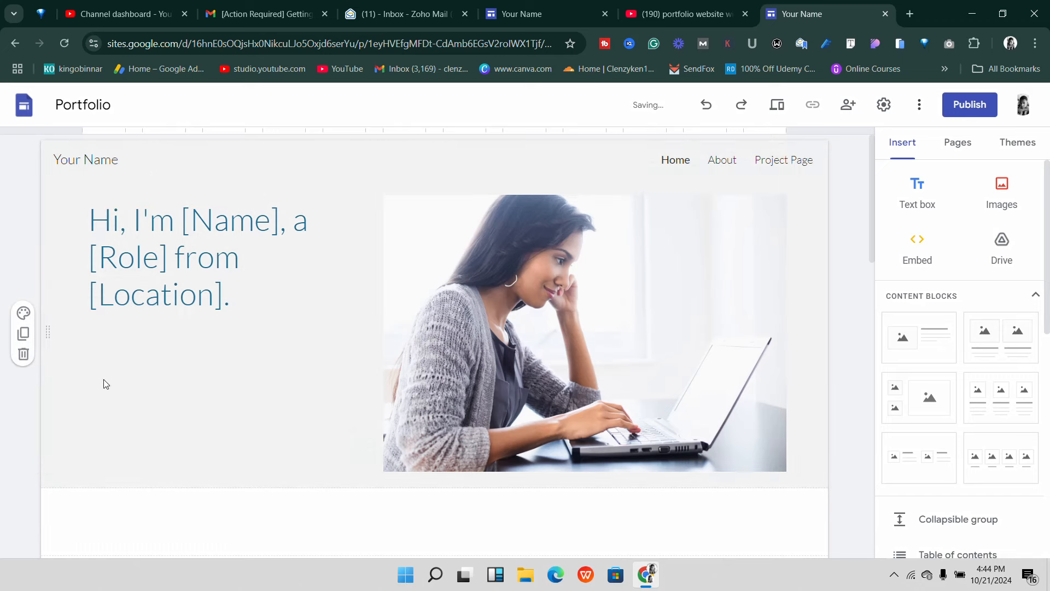
{"action": "left_click", "coordinate": [23, 313]}
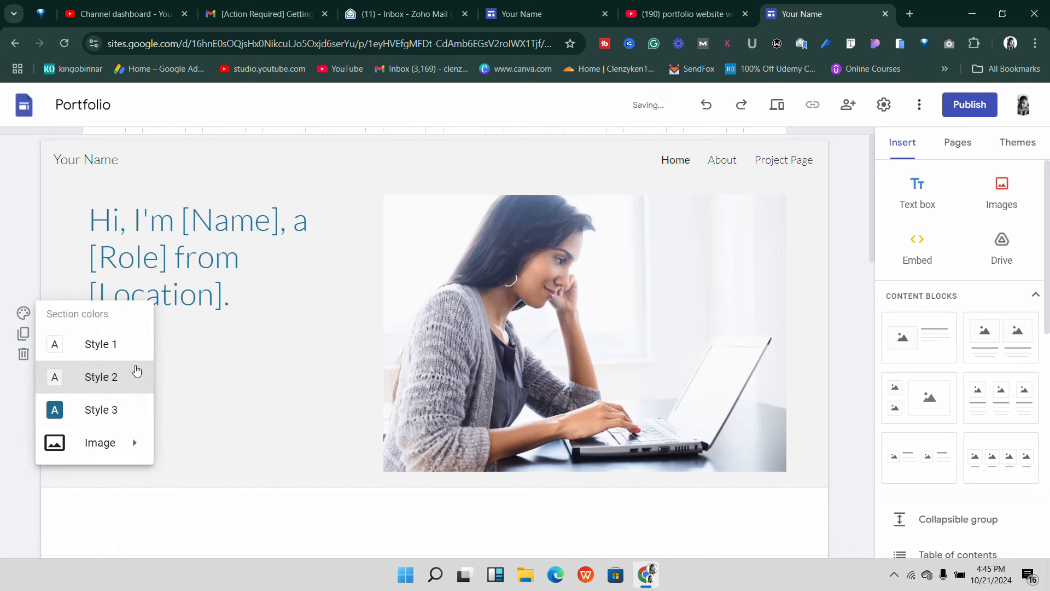
{"action": "left_click", "coordinate": [123, 410]}
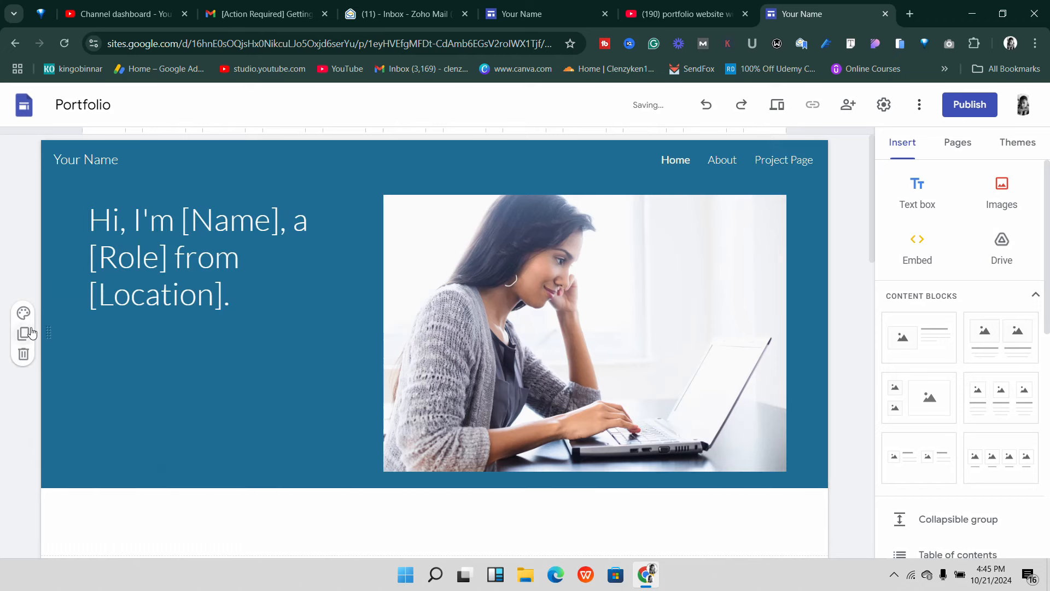
- Choose to select an existing image as the intro section's background and search Google Images for "Blue"
{"action": "left_click", "coordinate": [23, 313]}
{"action": "mouse_move", "coordinate": [132, 446]}
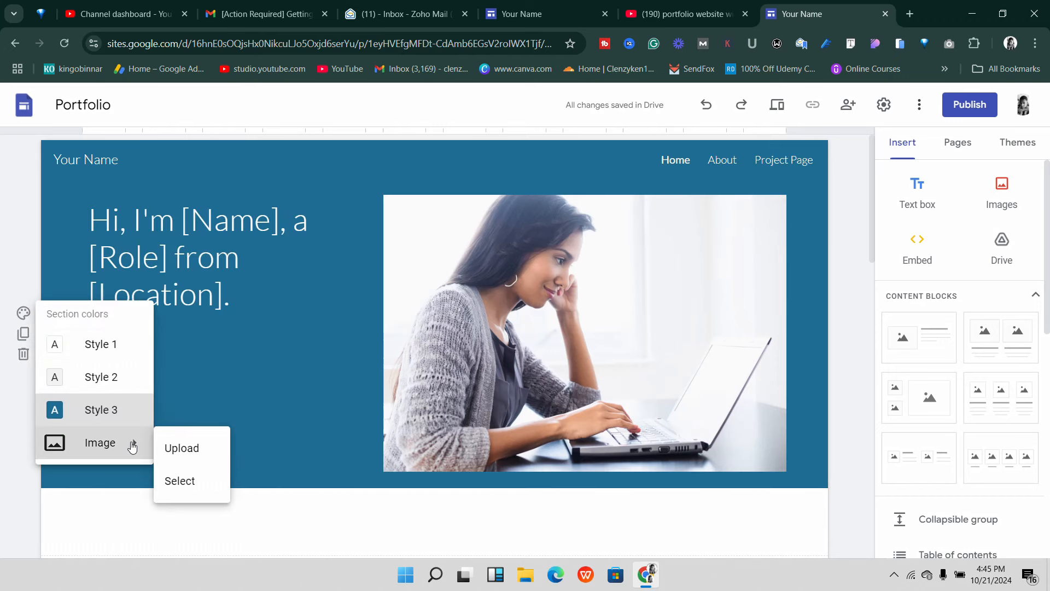
{"action": "left_click", "coordinate": [179, 481]}
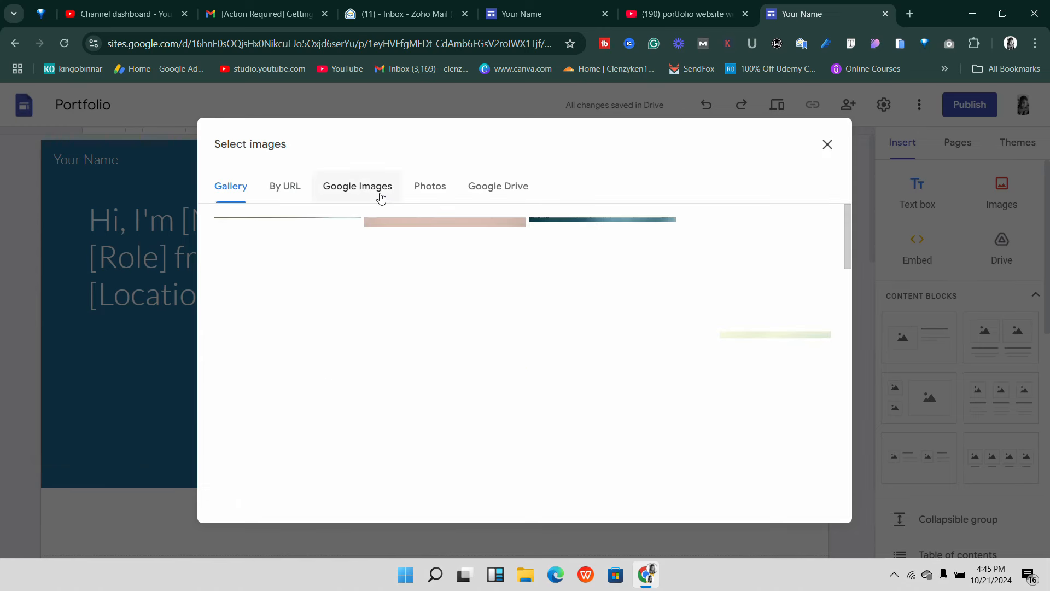
{"action": "left_click", "coordinate": [381, 198]}
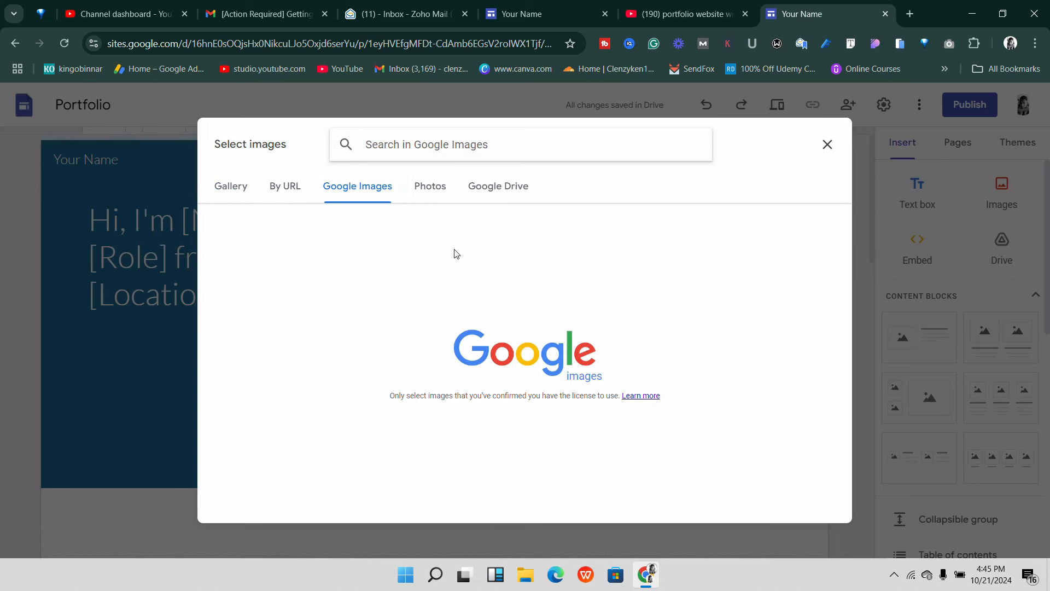
{"action": "left_click", "coordinate": [419, 144]}
{"action": "type", "text": "Blue"}
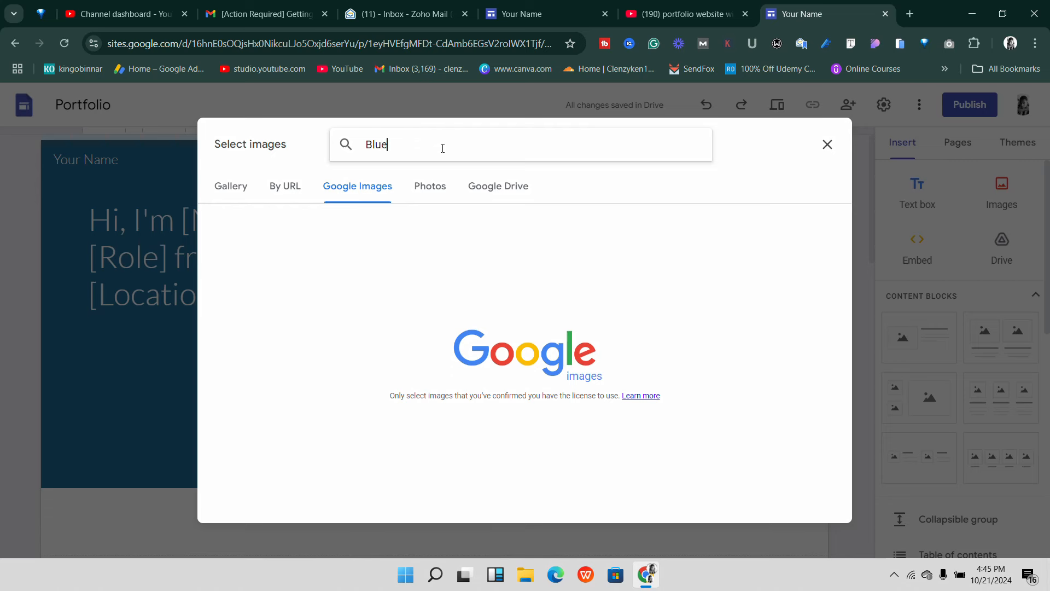
{"action": "key", "text": "Return"}
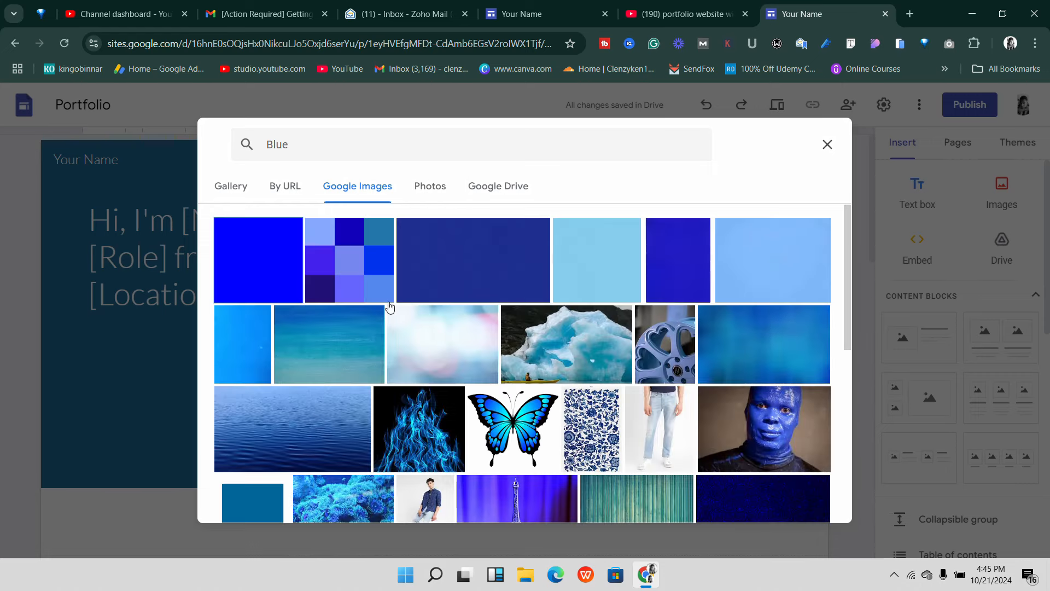
- Browse the "Blue" image results and insert the dark blue feather-like texture as the intro section's background
{"action": "scroll", "coordinate": [673, 315], "scroll_direction": "down", "scroll_amount": 6}
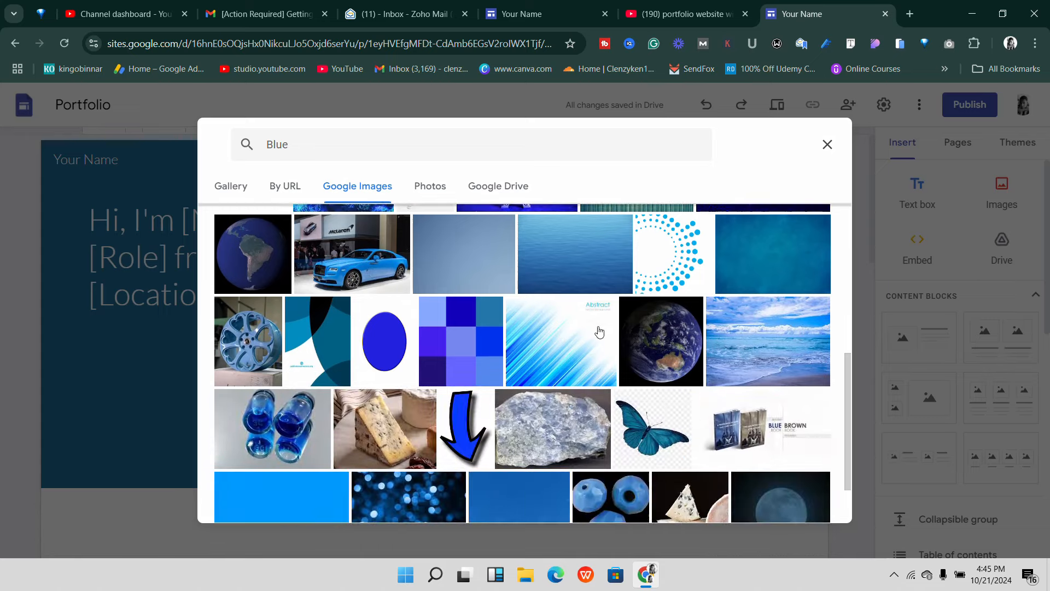
{"action": "scroll", "coordinate": [602, 331], "scroll_direction": "down", "scroll_amount": 5}
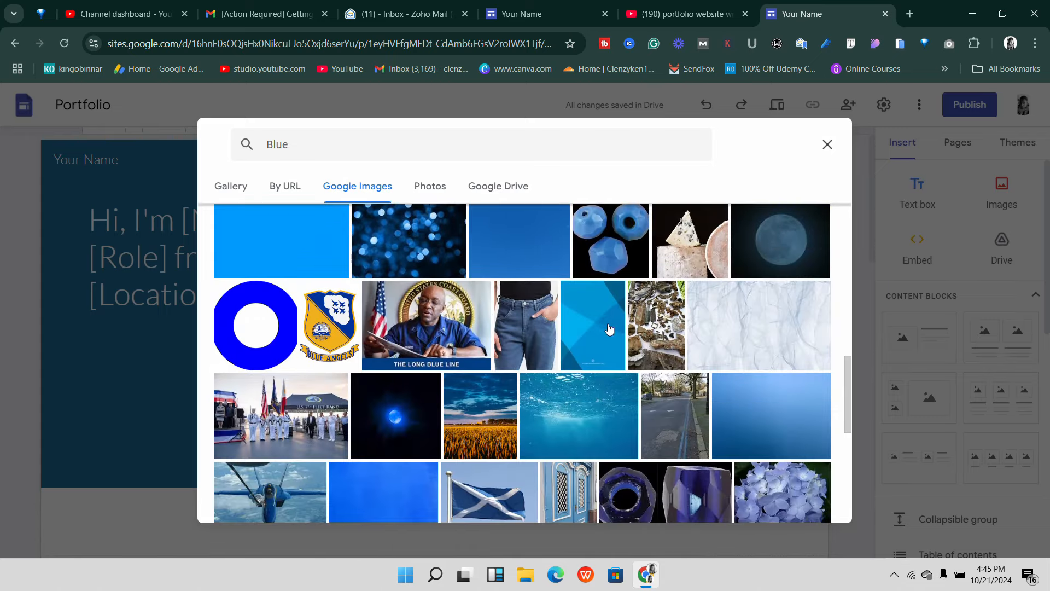
{"action": "scroll", "coordinate": [607, 326], "scroll_direction": "down", "scroll_amount": 3}
{"action": "scroll", "coordinate": [492, 321], "scroll_direction": "down", "scroll_amount": 2}
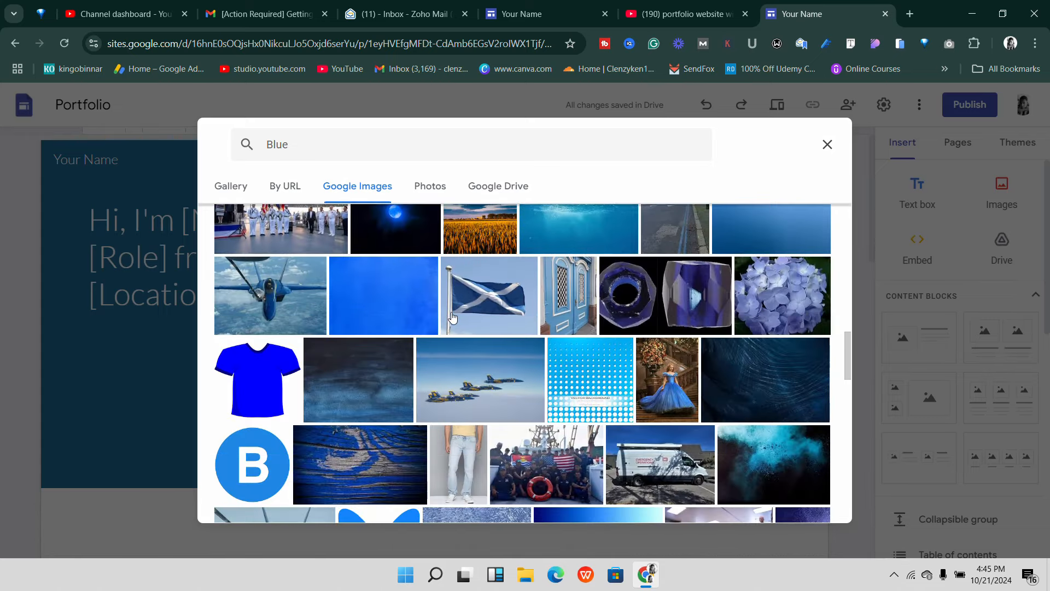
{"action": "scroll", "coordinate": [547, 317], "scroll_direction": "down", "scroll_amount": 5}
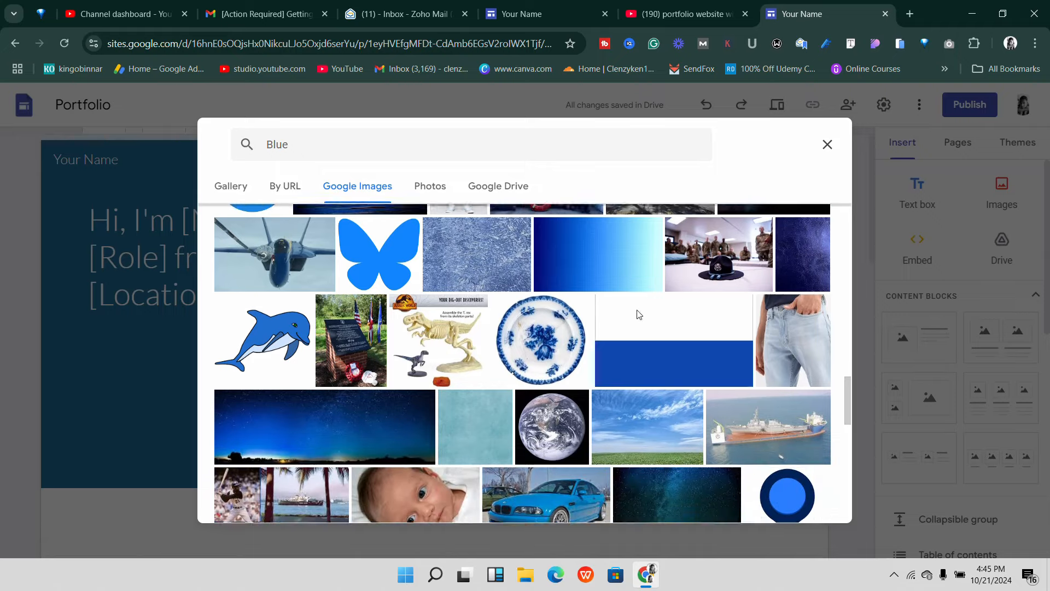
{"action": "scroll", "coordinate": [547, 323], "scroll_direction": "down", "scroll_amount": 3}
{"action": "scroll", "coordinate": [408, 334], "scroll_direction": "up", "scroll_amount": 1}
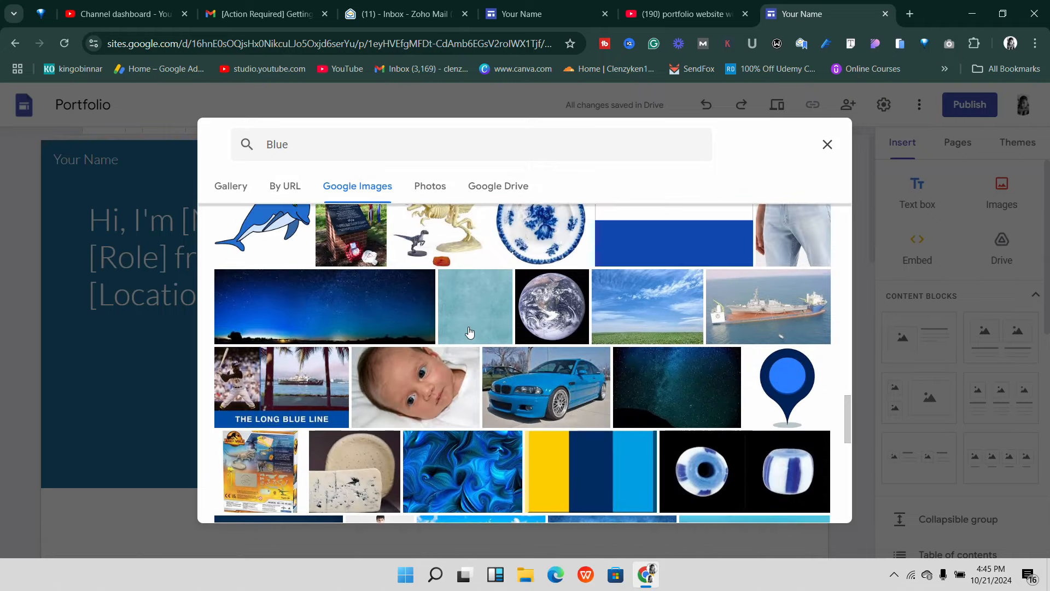
{"action": "scroll", "coordinate": [547, 335], "scroll_direction": "down", "scroll_amount": 3}
{"action": "scroll", "coordinate": [624, 342], "scroll_direction": "down", "scroll_amount": 2}
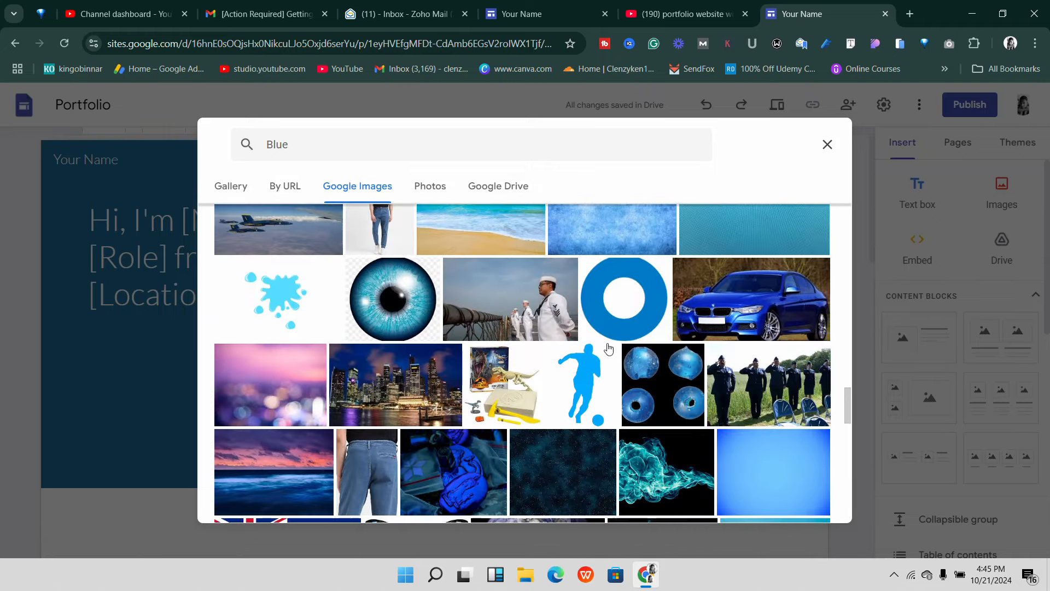
{"action": "scroll", "coordinate": [609, 348], "scroll_direction": "down", "scroll_amount": 7}
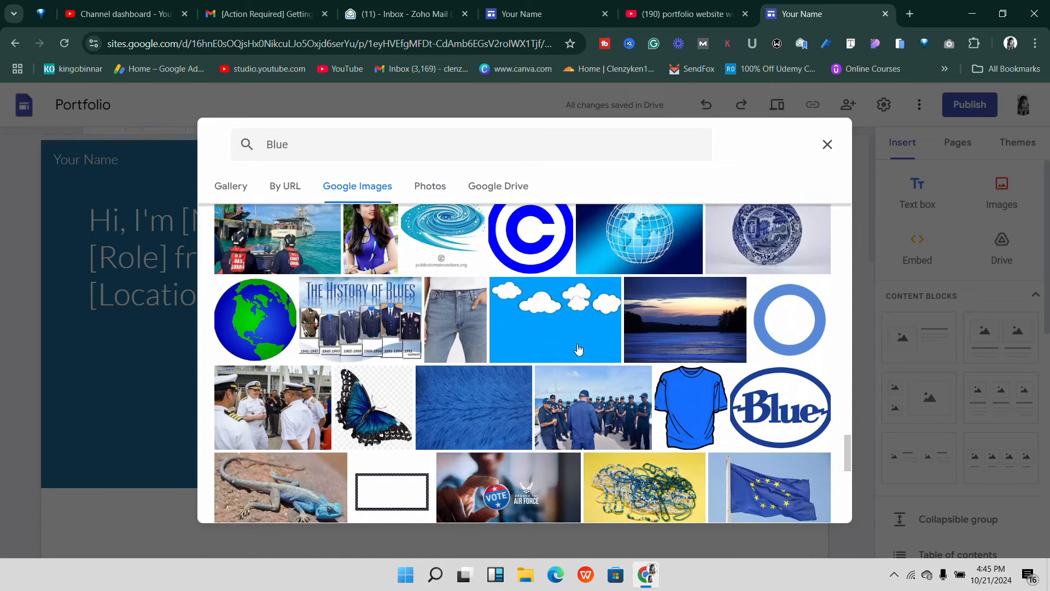
{"action": "left_click", "coordinate": [478, 409]}
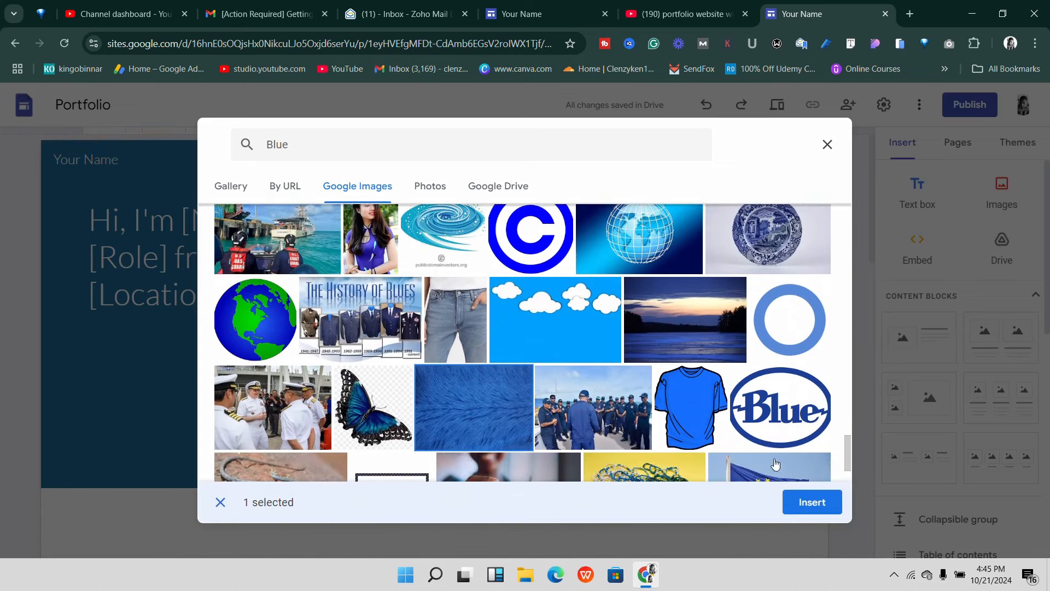
{"action": "left_click", "coordinate": [806, 503]}
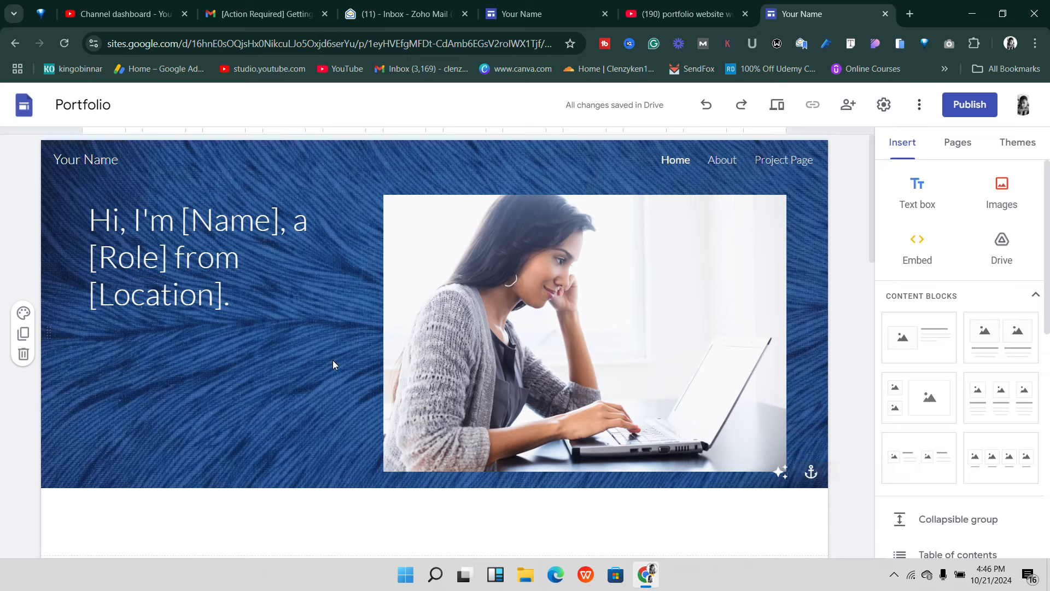
- Try the background image without its readability adjustment and with bottom and top anchors, restoring the adjustment and the center anchor
{"action": "left_click", "coordinate": [781, 474]}
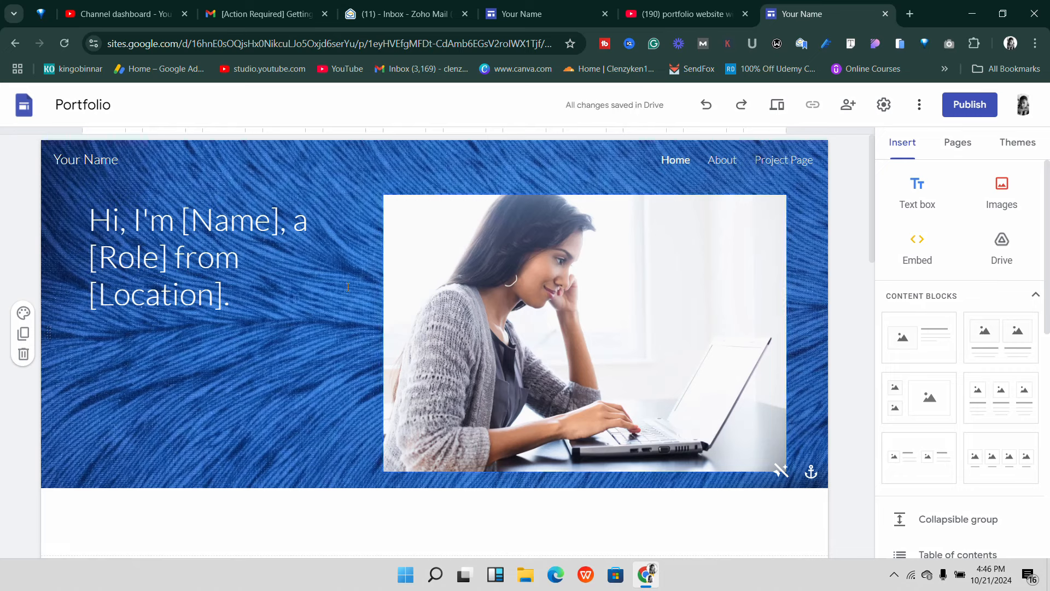
{"action": "left_click", "coordinate": [782, 471]}
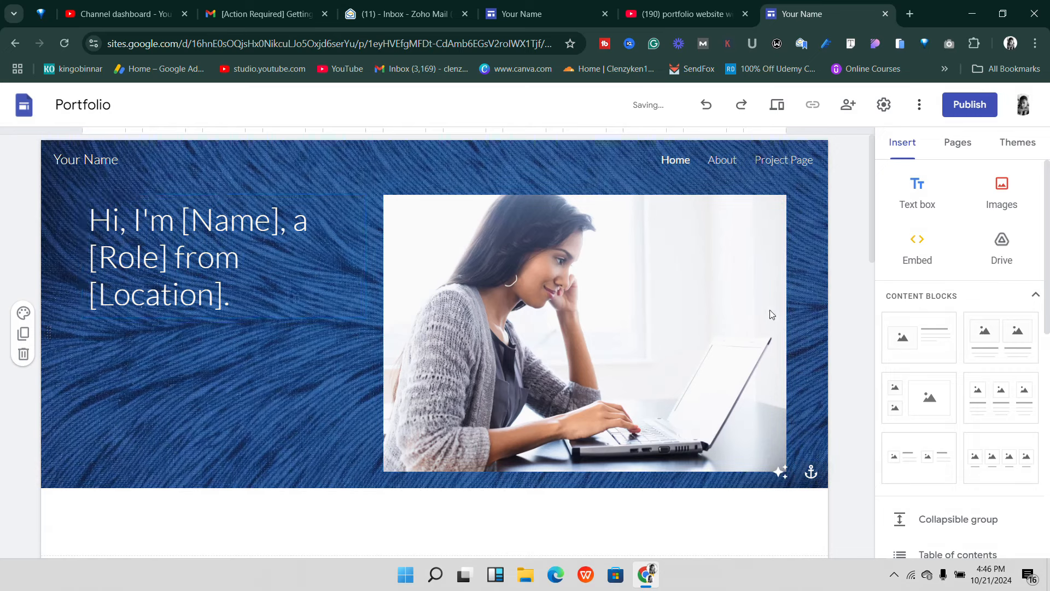
{"action": "left_click", "coordinate": [811, 472]}
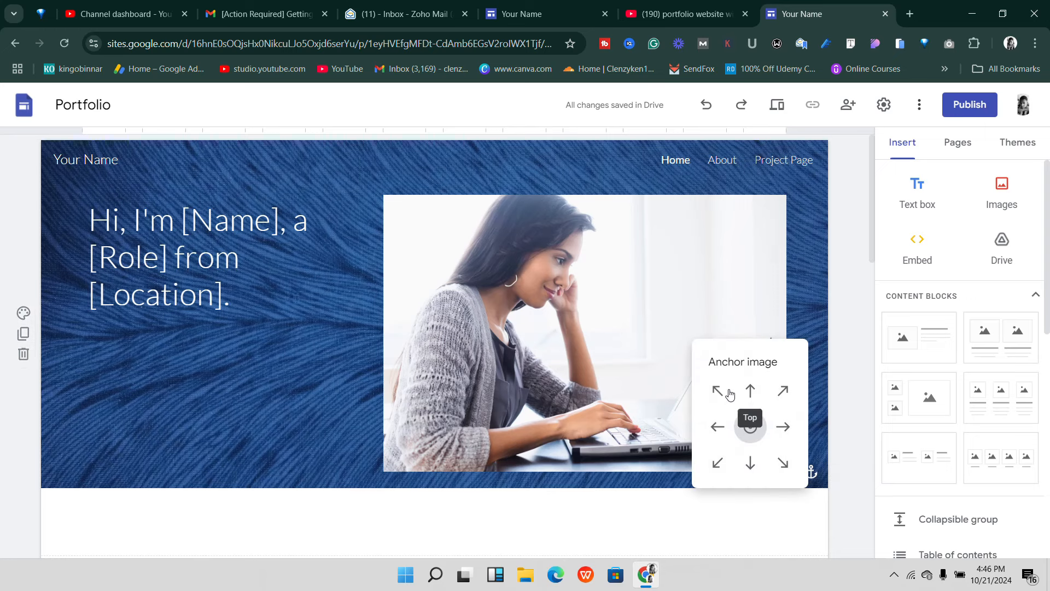
{"action": "left_click", "coordinate": [754, 464]}
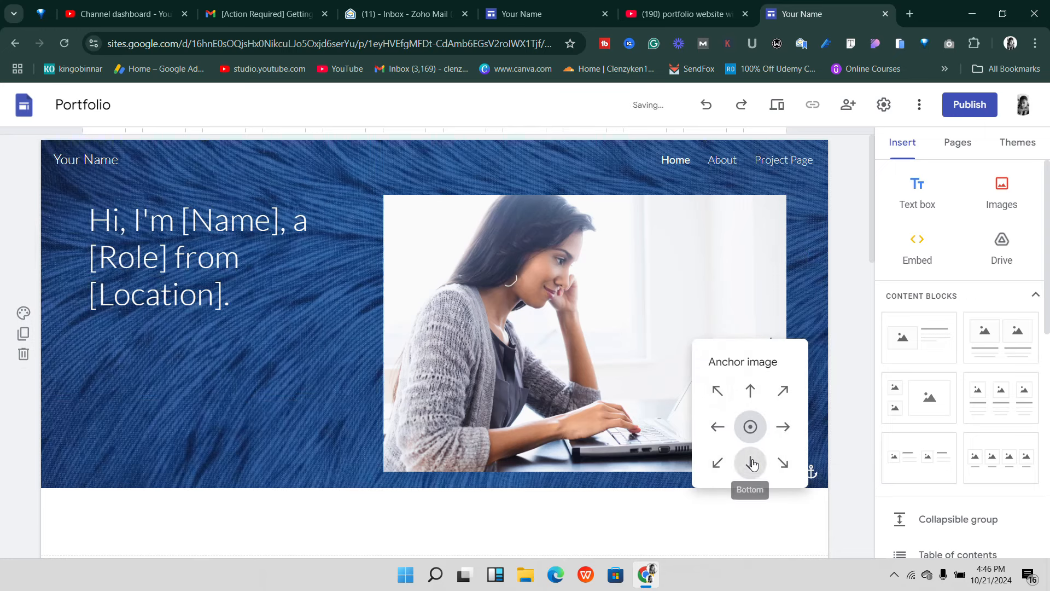
{"action": "left_click", "coordinate": [718, 391]}
{"action": "left_click", "coordinate": [750, 391]}
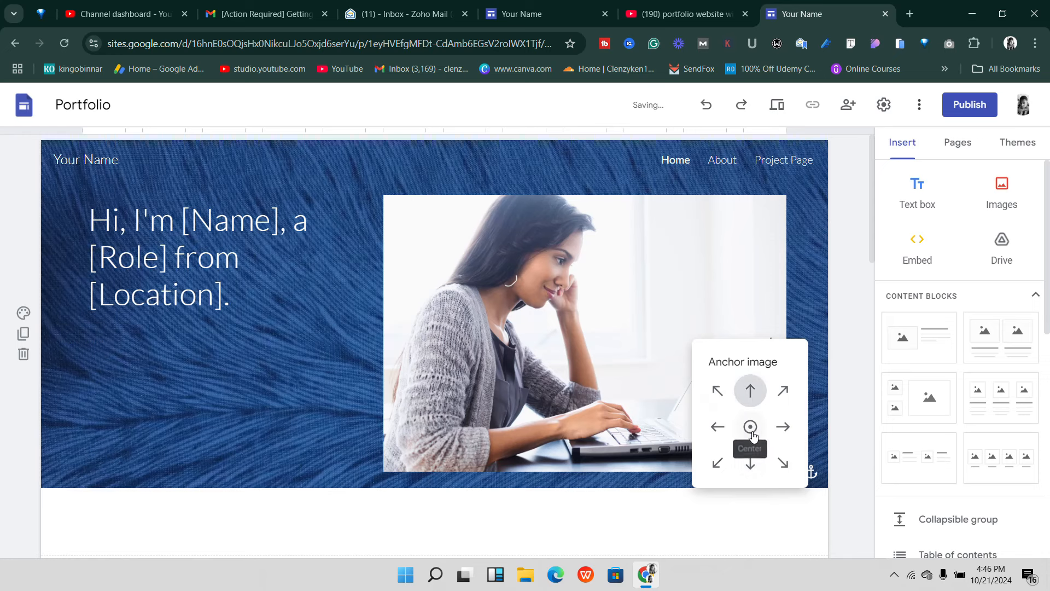
{"action": "left_click", "coordinate": [752, 428]}
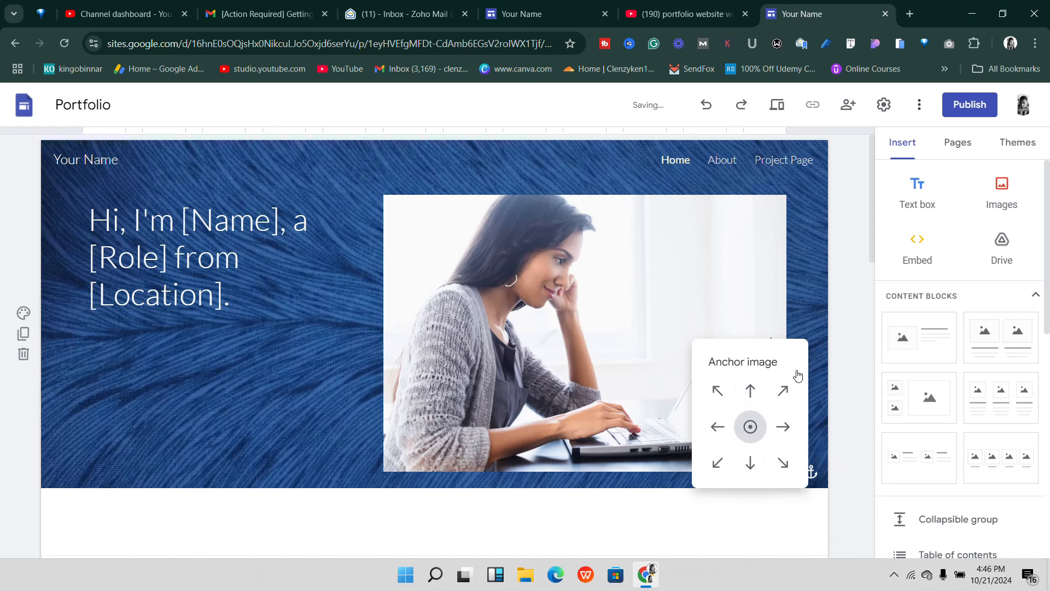
{"action": "left_click", "coordinate": [812, 321]}
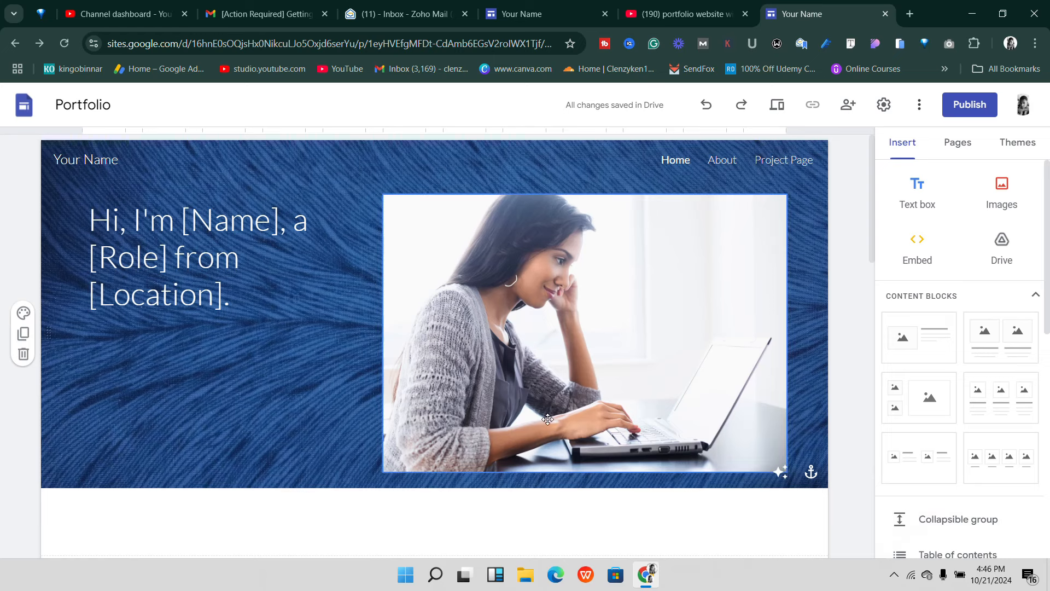
- Replace the "Your Name" site name in the page header with the portfolio owner's name
{"action": "scroll", "coordinate": [335, 297], "scroll_direction": "down", "scroll_amount": 3}
{"action": "scroll", "coordinate": [290, 287], "scroll_direction": "up", "scroll_amount": 3}
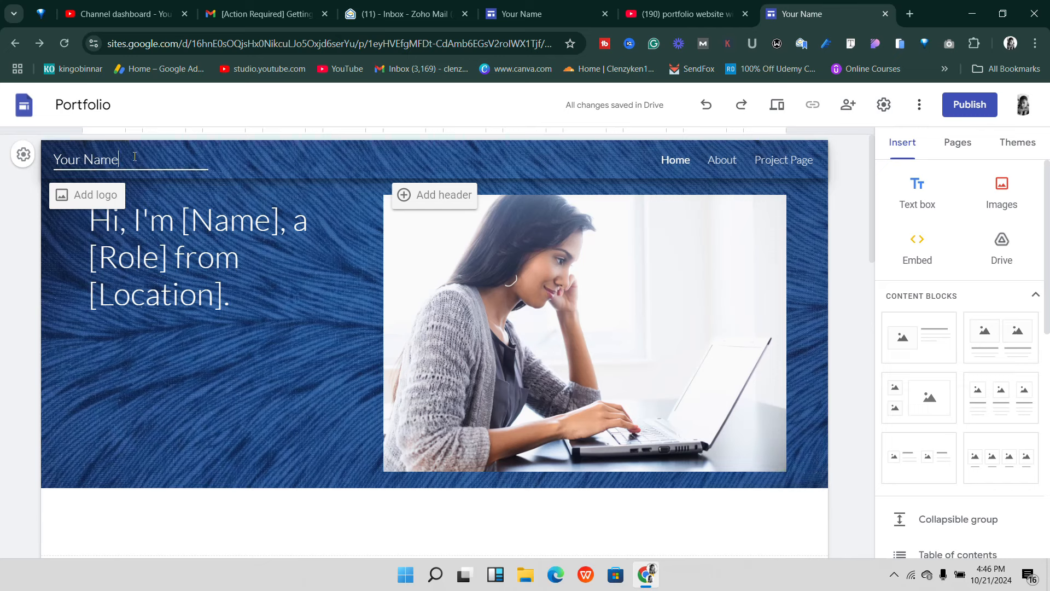
{"action": "key", "text": "BackSpace"}
{"action": "key", "text": "BackSpace"}
{"action": "key", "text": "BackSpace"}
{"action": "key", "text": "BackSpace"}
{"action": "key", "text": "BackSpace"}
{"action": "key", "text": "BackSpace"}
{"action": "key", "text": "BackSpace"}
{"action": "type", "text": "King O"}
- Replace the [Name] placeholder in the intro greeting with the portfolio owner's name
{"action": "left_click", "coordinate": [112, 226]}
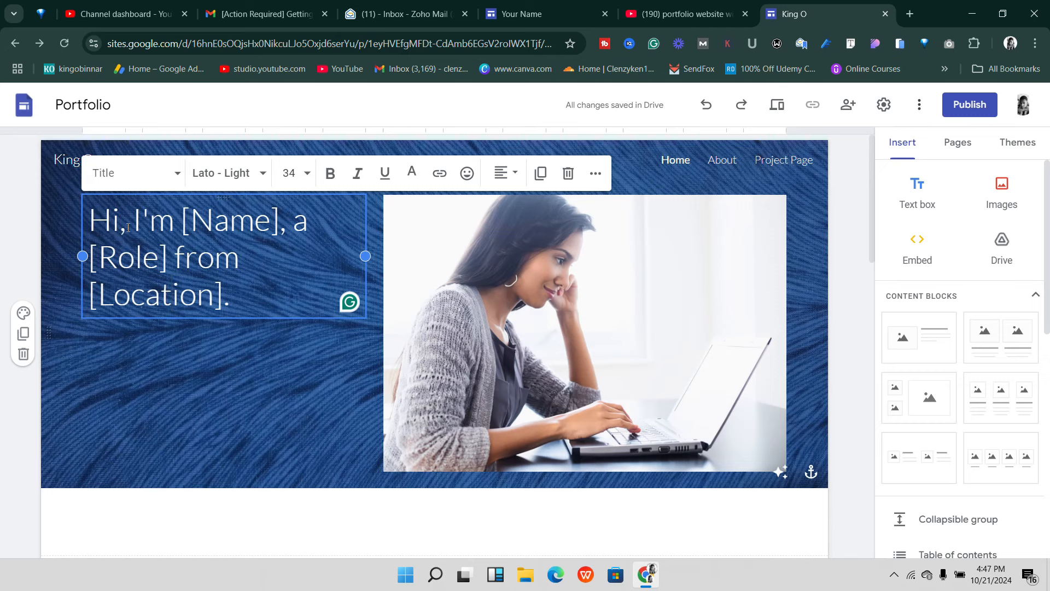
{"action": "left_click", "coordinate": [271, 216]}
{"action": "left_click", "coordinate": [285, 224]}
{"action": "key", "text": "BackSpace"}
{"action": "key", "text": "BackSpace"}
{"action": "key", "text": "BackSpace"}
{"action": "key", "text": "BackSpace"}
{"action": "key", "text": "BackSpace"}
{"action": "key", "text": "BackSpace"}
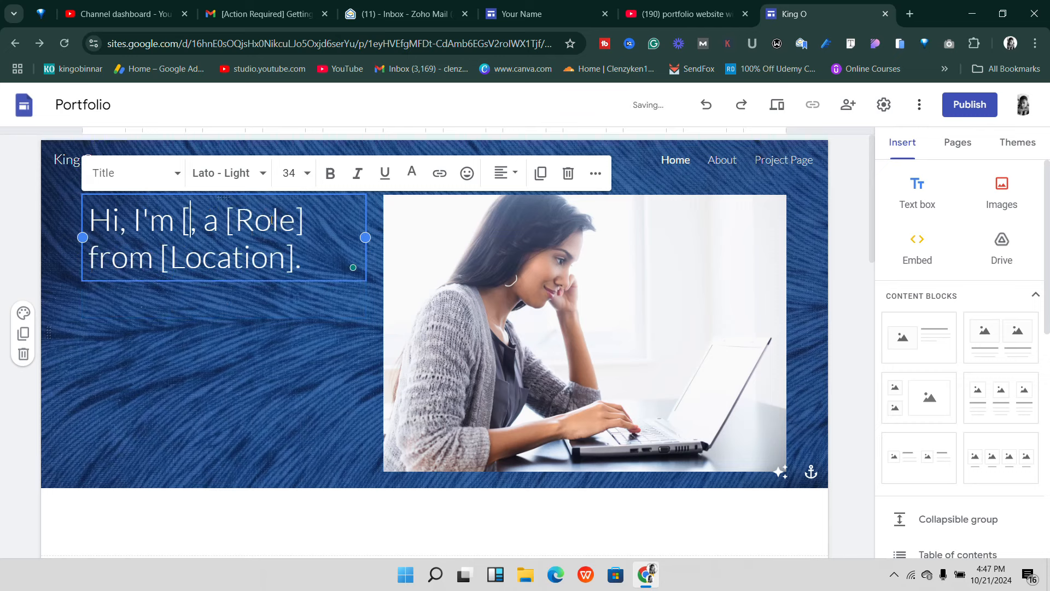
{"action": "type", "text": "King"}
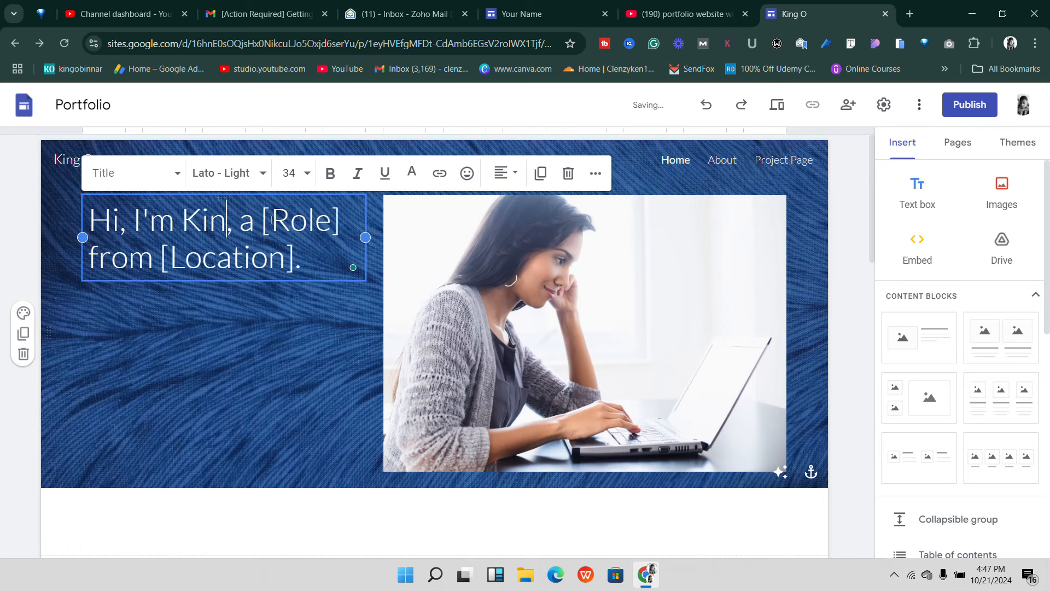
{"action": "type", "text": " O"}
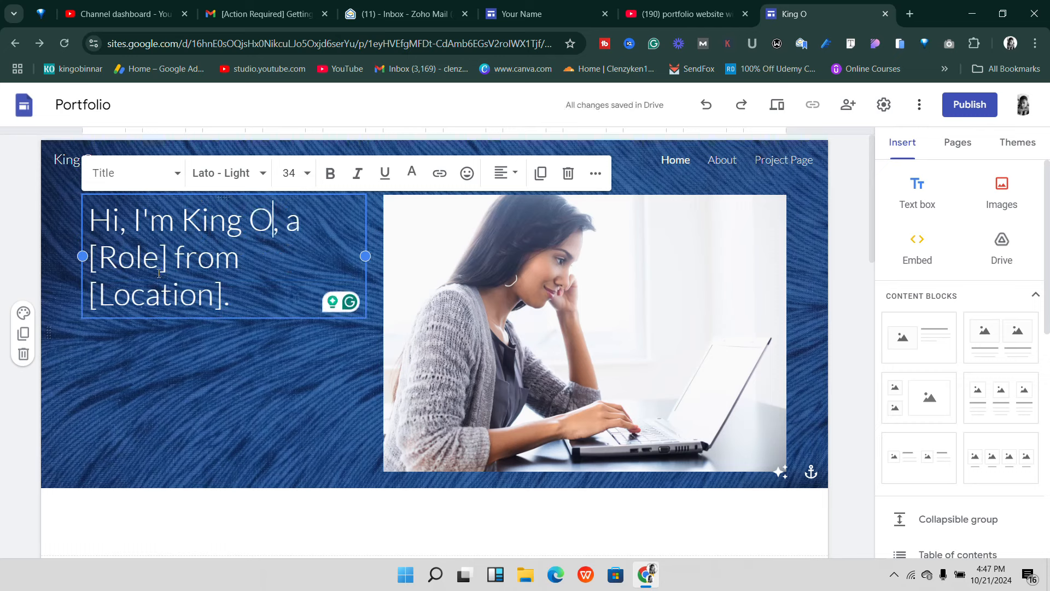
- Replace the [Role] placeholder in the intro greeting with "web designer"
{"action": "key", "text": "BackSpace"}
{"action": "key", "text": "BackSpace"}
{"action": "key", "text": "BackSpace"}
{"action": "key", "text": "BackSpace"}
{"action": "key", "text": "BackSpace"}
{"action": "key", "text": "BackSpace"}
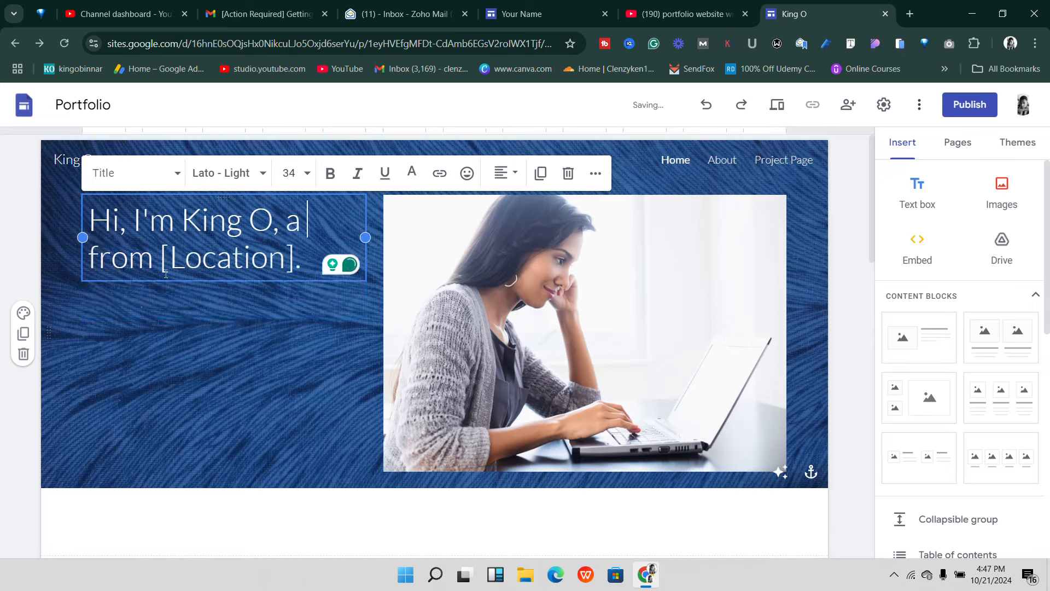
{"action": "type", "text": "web"}
{"action": "type", "text": " design"}
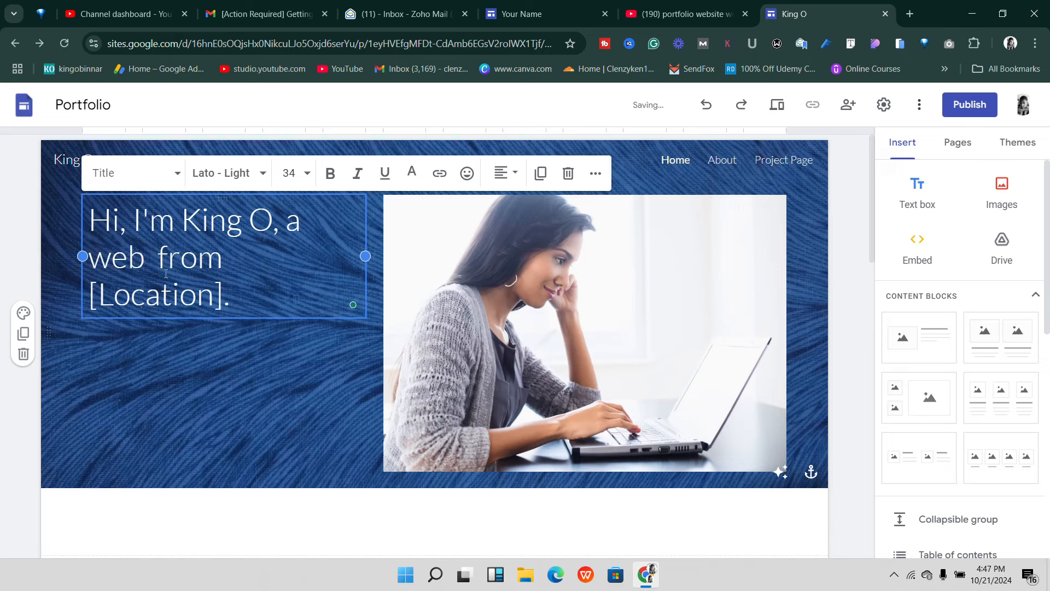
{"action": "type", "text": "er"}
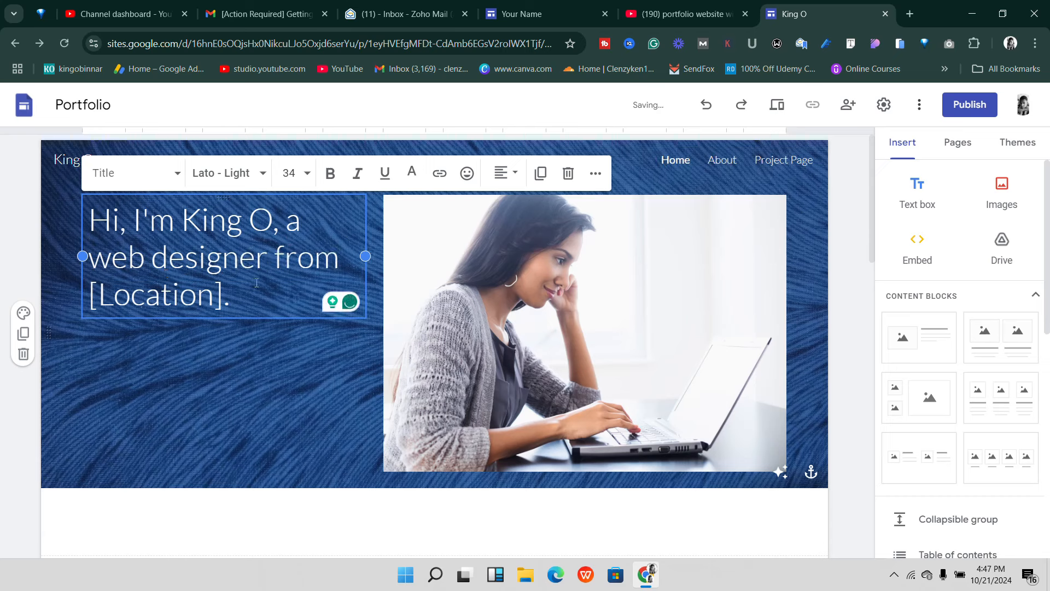
- Remove "from [Location]" from the intro greeting, keeping the closing period directly after "web designer"
{"action": "left_click", "coordinate": [229, 295]}
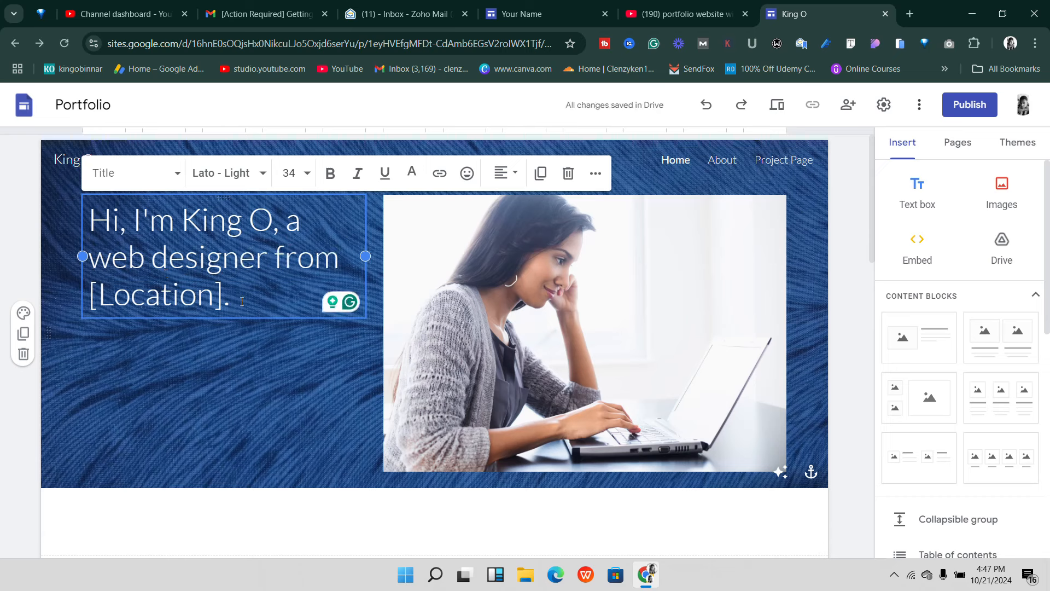
{"action": "key", "text": "Left"}
{"action": "key", "text": "BackSpace"}
{"action": "key", "text": "BackSpace"}
{"action": "key", "text": "BackSpace"}
{"action": "key", "text": "BackSpace"}
{"action": "key", "text": "BackSpace"}
{"action": "key", "text": "BackSpace"}
{"action": "key", "text": "BackSpace"}
{"action": "key", "text": "BackSpace"}
{"action": "key", "text": "BackSpace"}
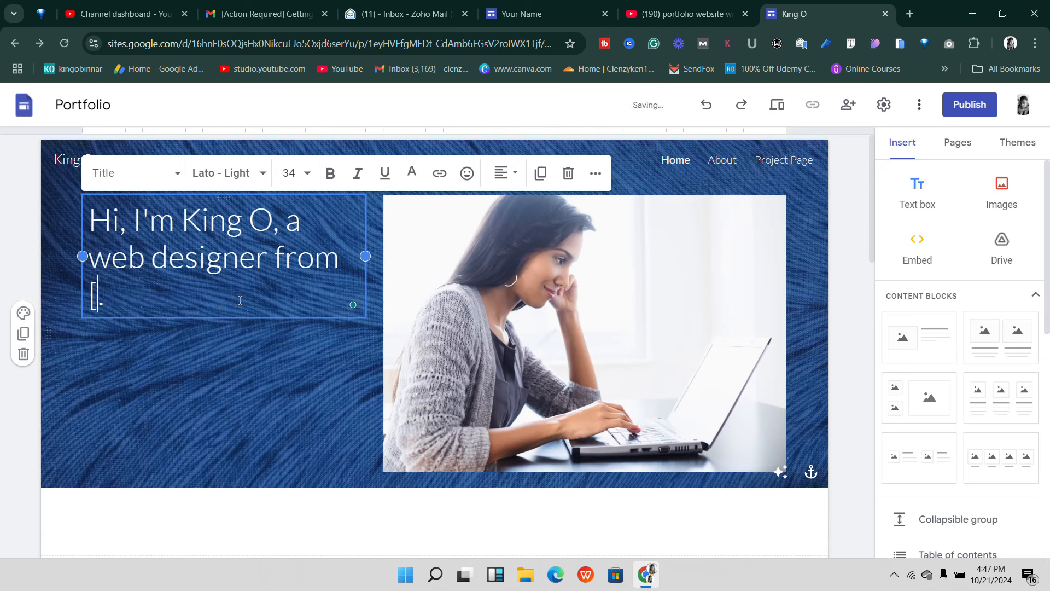
{"action": "key", "text": "BackSpace"}
{"action": "key", "text": "BackSpace"}
{"action": "key", "text": "BackSpace"}
{"action": "key", "text": "BackSpace"}
{"action": "key", "text": "BackSpace"}
{"action": "key", "text": "BackSpace"}
{"action": "key", "text": "BackSpace"}
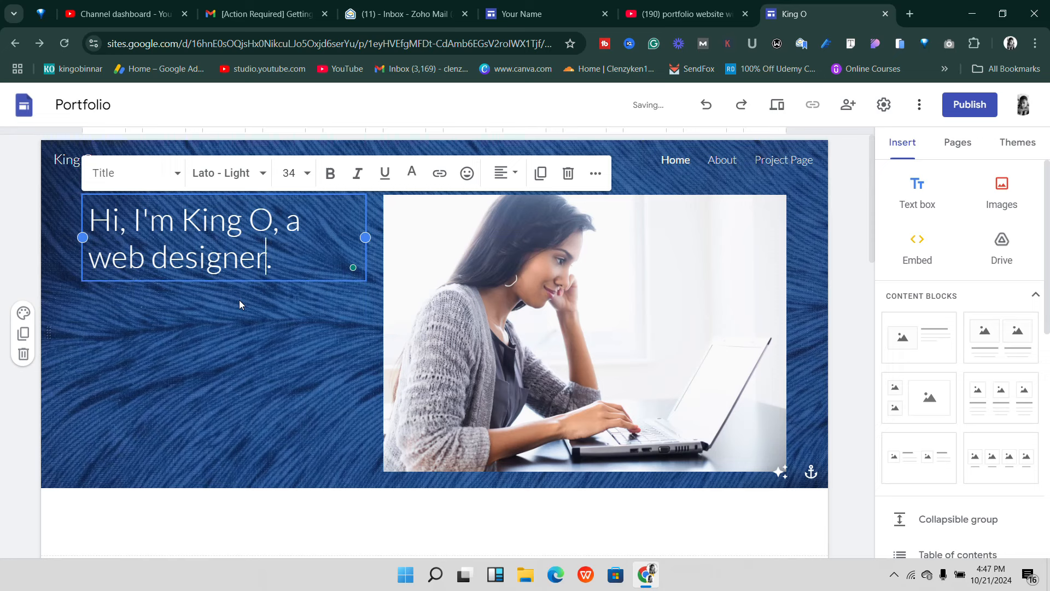
- Format the entire intro greeting in the Impact font at size 48
{"action": "left_click", "coordinate": [280, 266]}
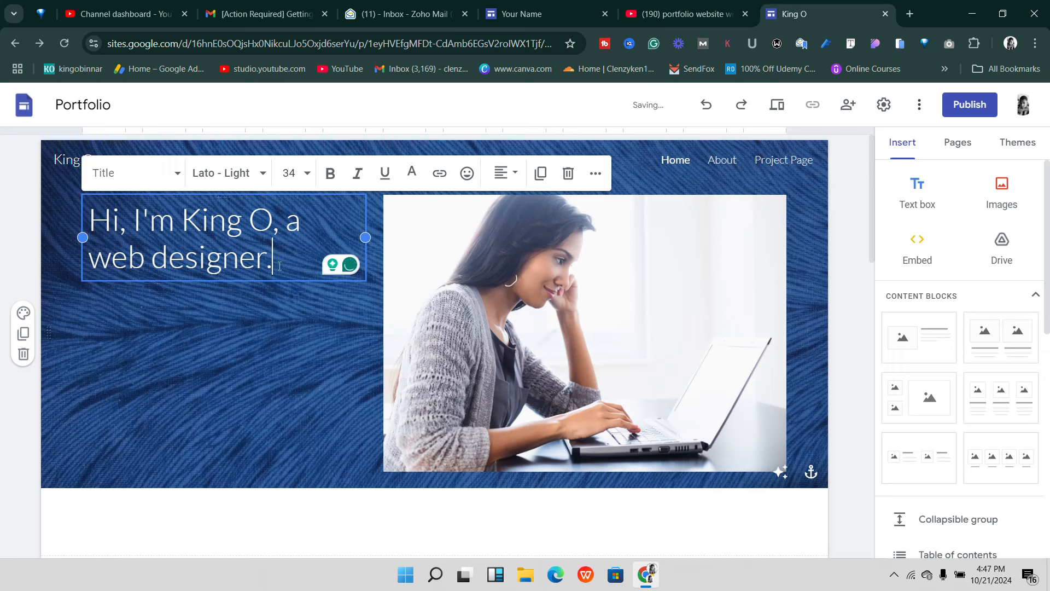
{"action": "key", "text": "ctrl+a"}
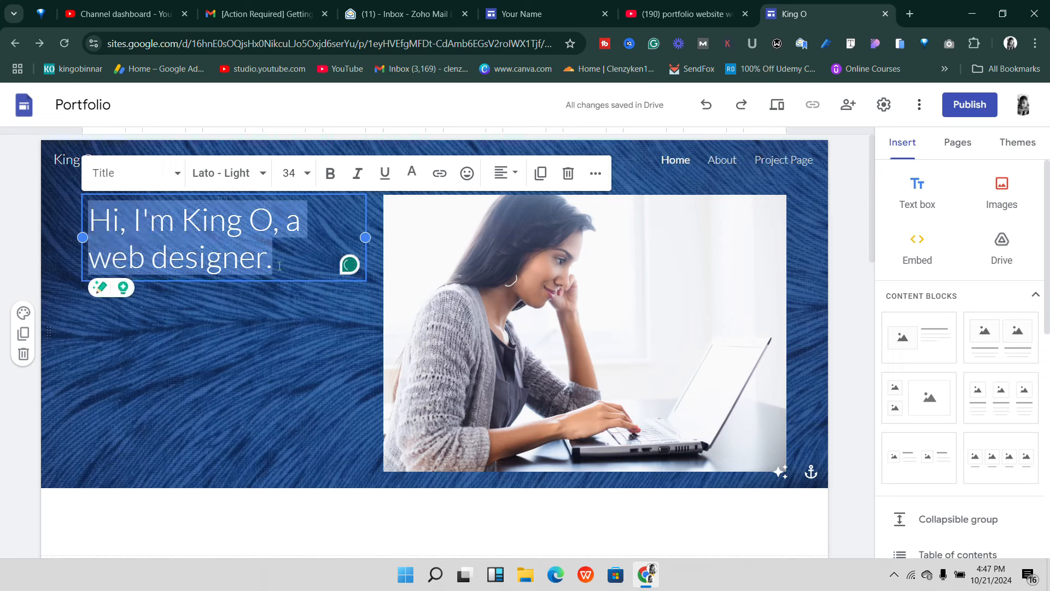
{"action": "left_click", "coordinate": [261, 175]}
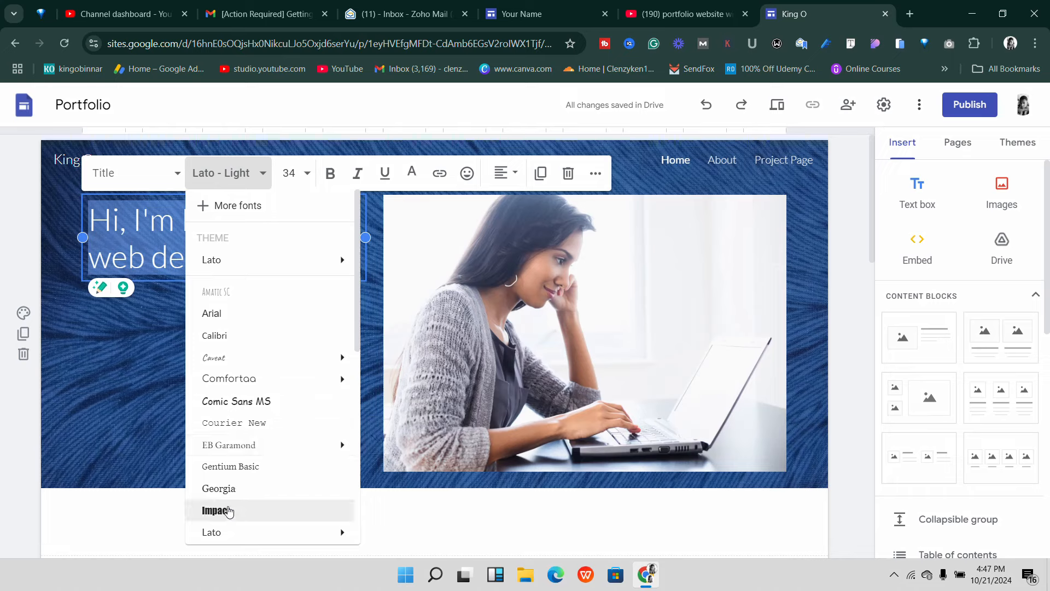
{"action": "left_click", "coordinate": [229, 511]}
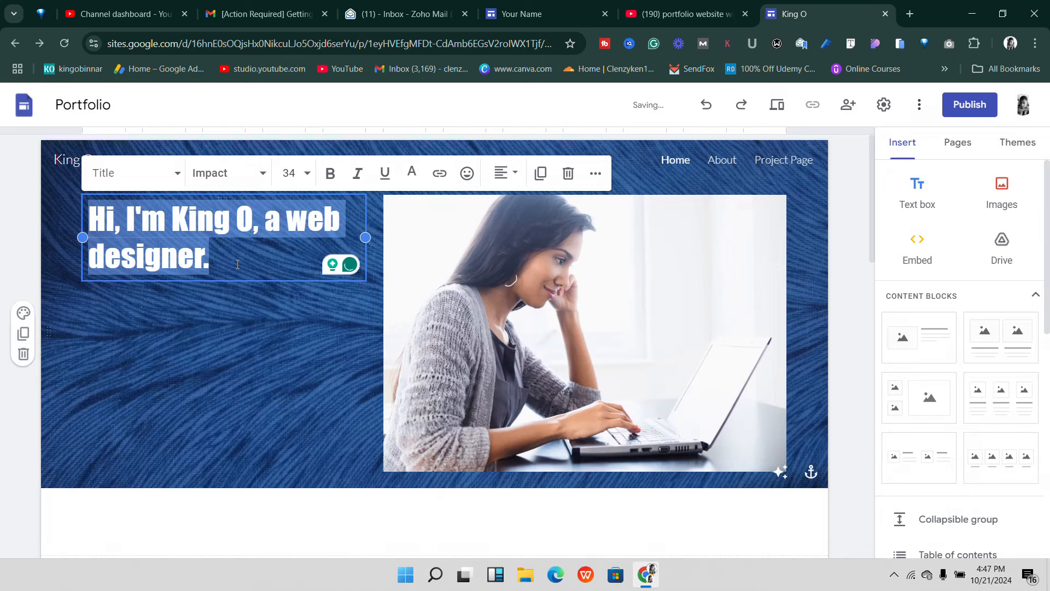
{"action": "left_click", "coordinate": [290, 173]}
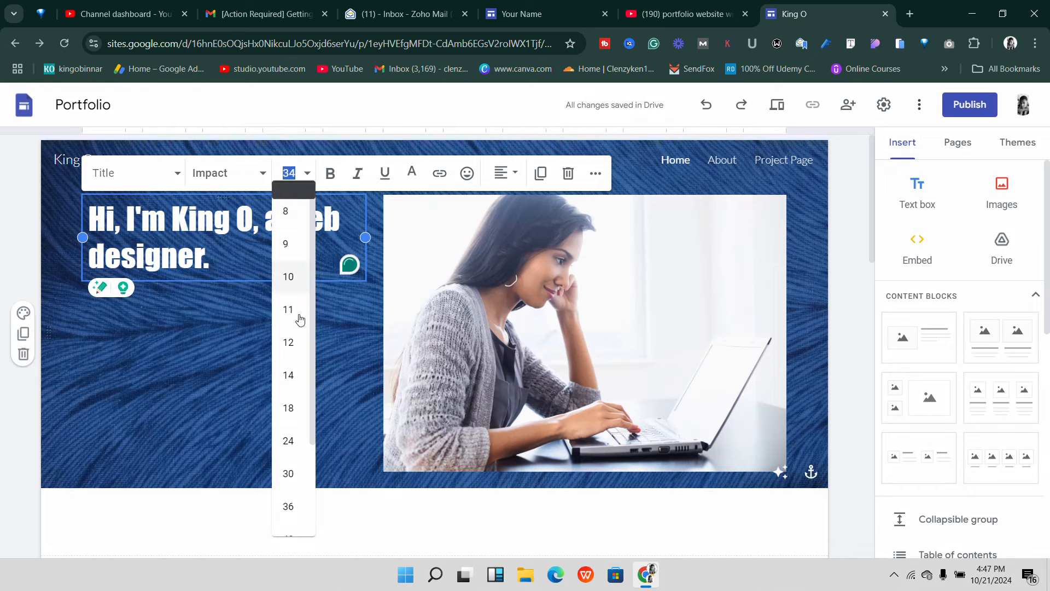
{"action": "scroll", "coordinate": [295, 339], "scroll_direction": "down", "scroll_amount": 1}
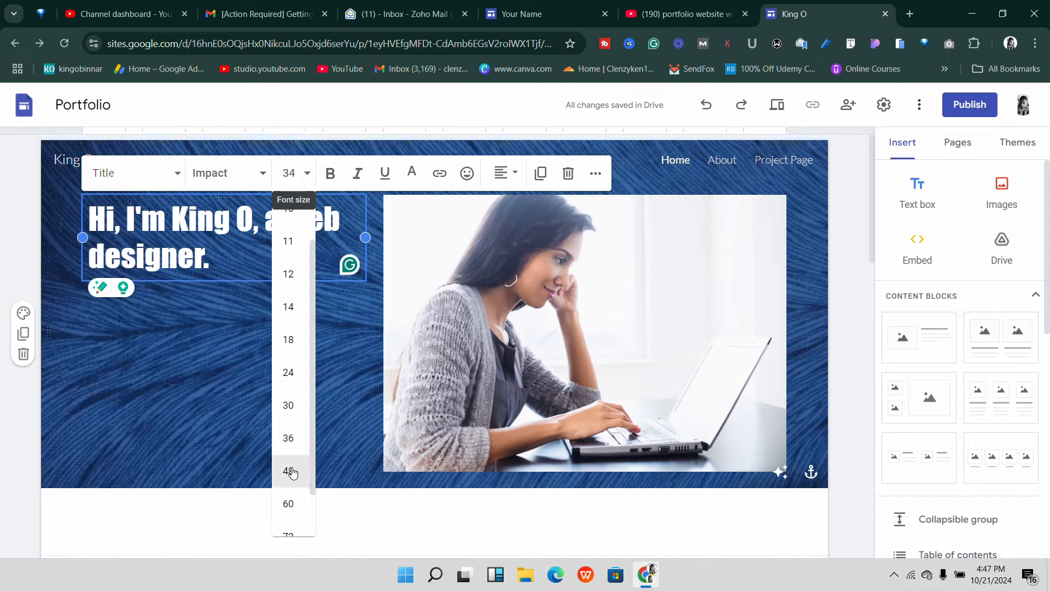
{"action": "left_click", "coordinate": [289, 471]}
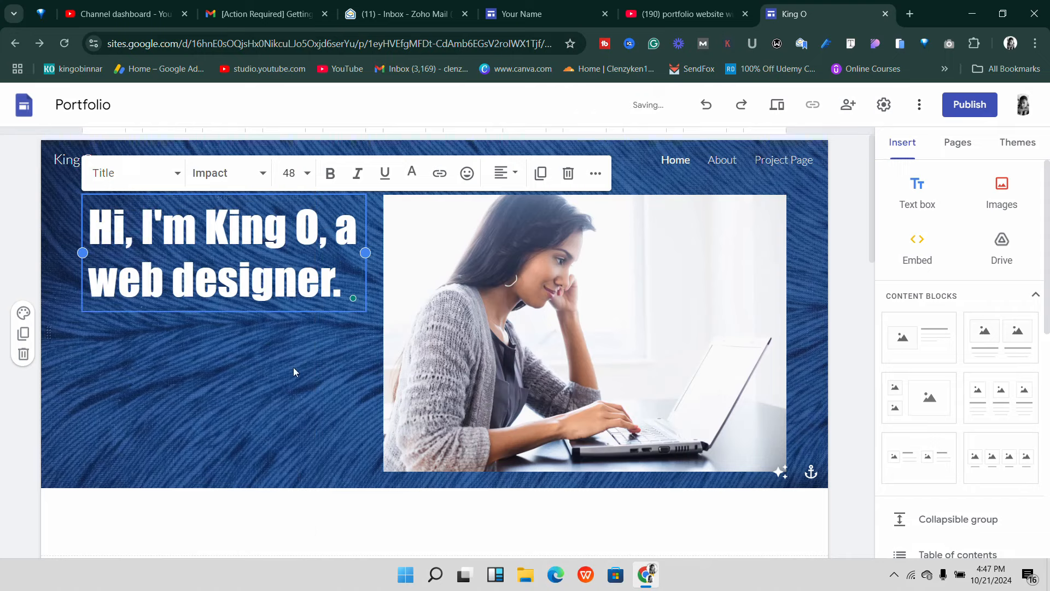
{"action": "left_click", "coordinate": [319, 359]}
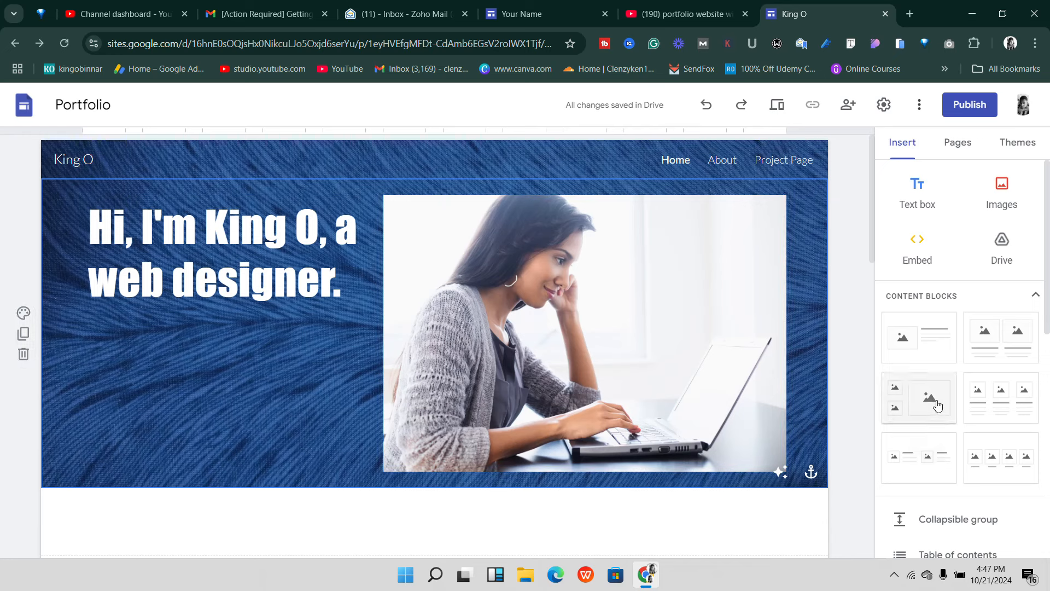
- Insert an empty text box in the intro section directly below the greeting and place the text cursor in it
{"action": "scroll", "coordinate": [937, 405], "scroll_direction": "down", "scroll_amount": 2}
{"action": "scroll", "coordinate": [937, 416], "scroll_direction": "up", "scroll_amount": 2}
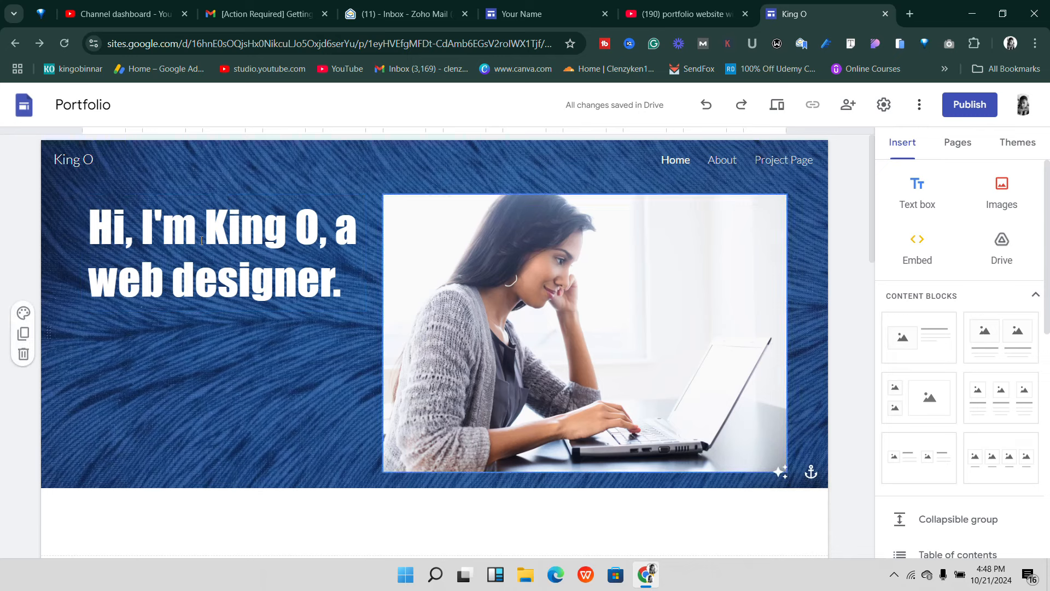
{"action": "right_click", "coordinate": [191, 344]}
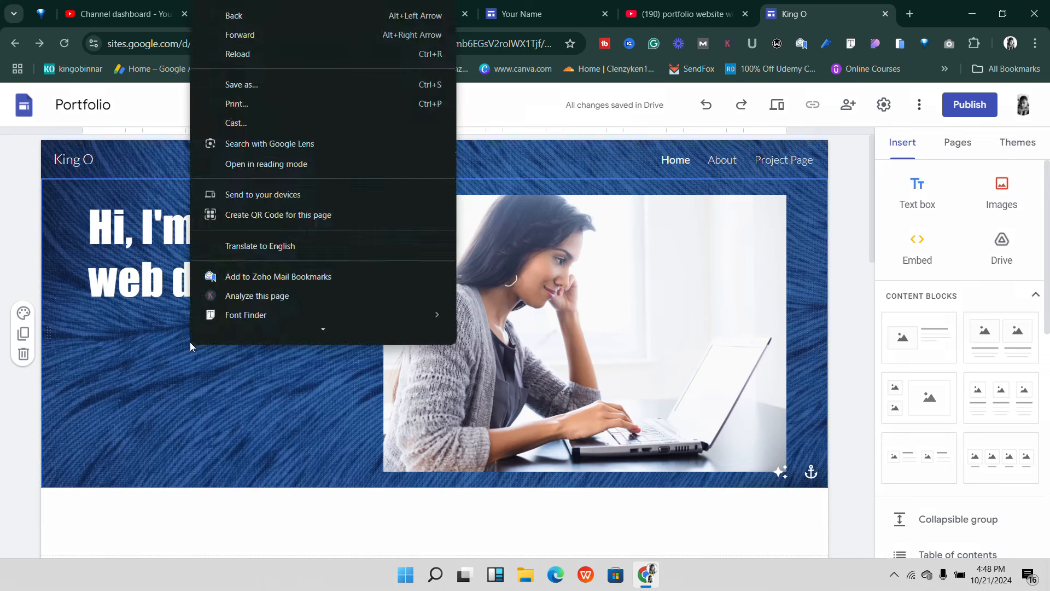
{"action": "left_click", "coordinate": [189, 343]}
{"action": "double_click", "coordinate": [187, 337]}
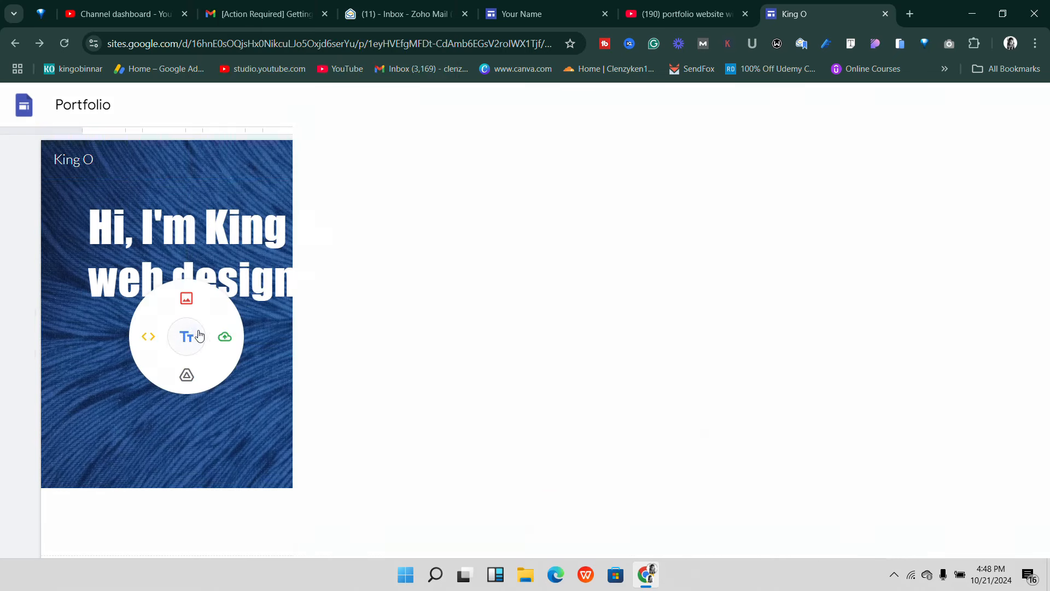
{"action": "left_click", "coordinate": [199, 336]}
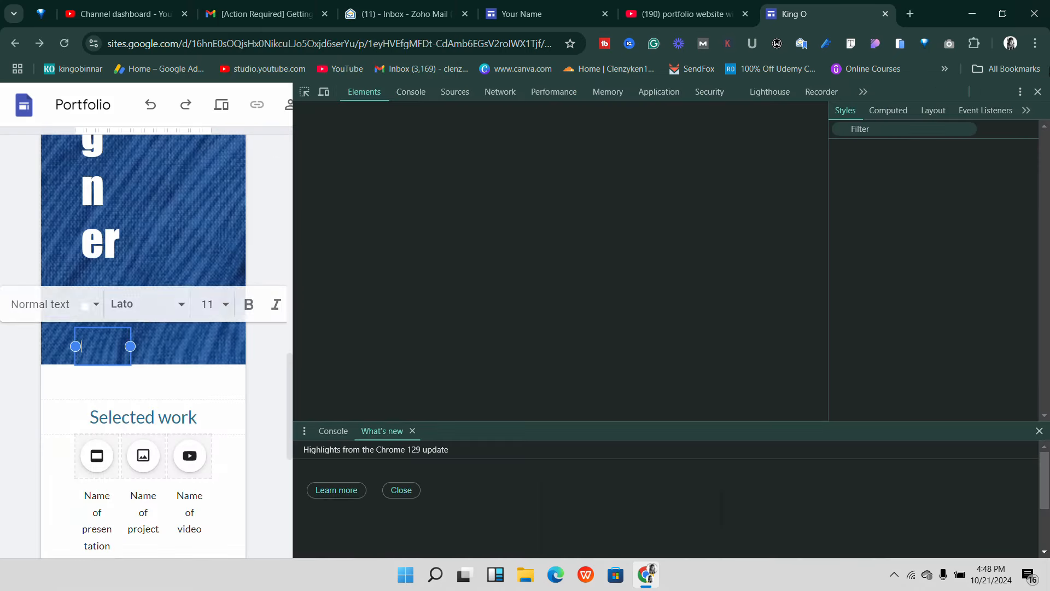
{"action": "left_click", "coordinate": [1039, 92]}
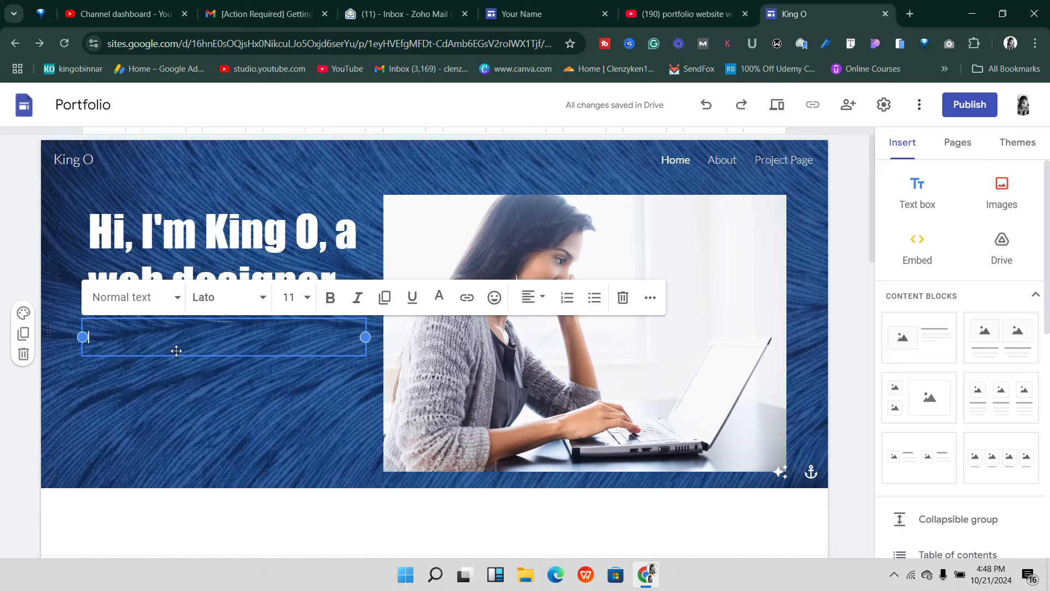
{"action": "double_click", "coordinate": [186, 403]}
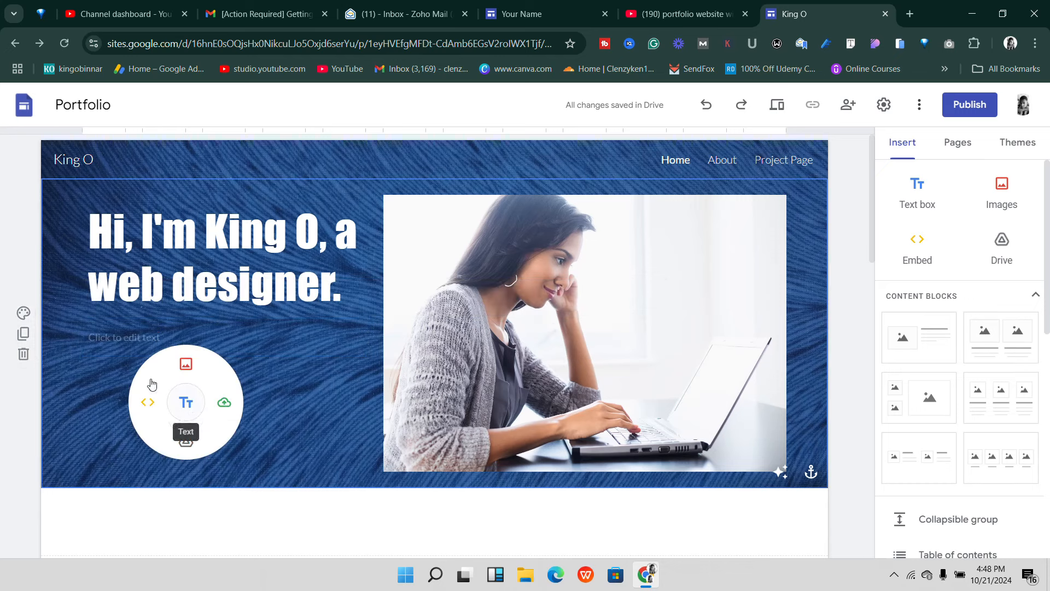
{"action": "left_click", "coordinate": [161, 342]}
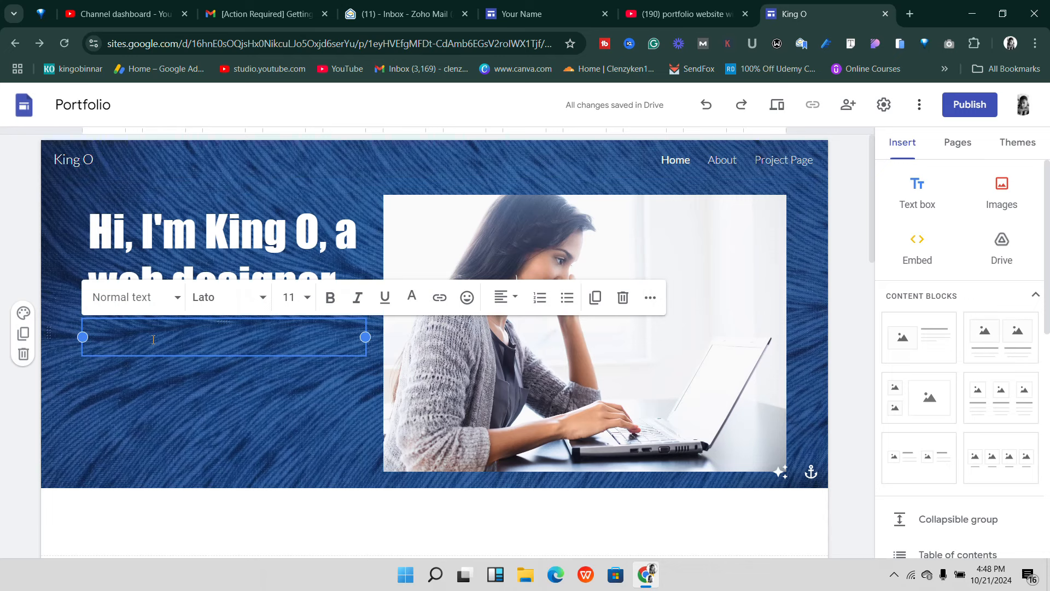
- Open ChatGPT in a new browser tab
{"action": "left_click", "coordinate": [909, 12]}
{"action": "type", "text": "CHAT"}
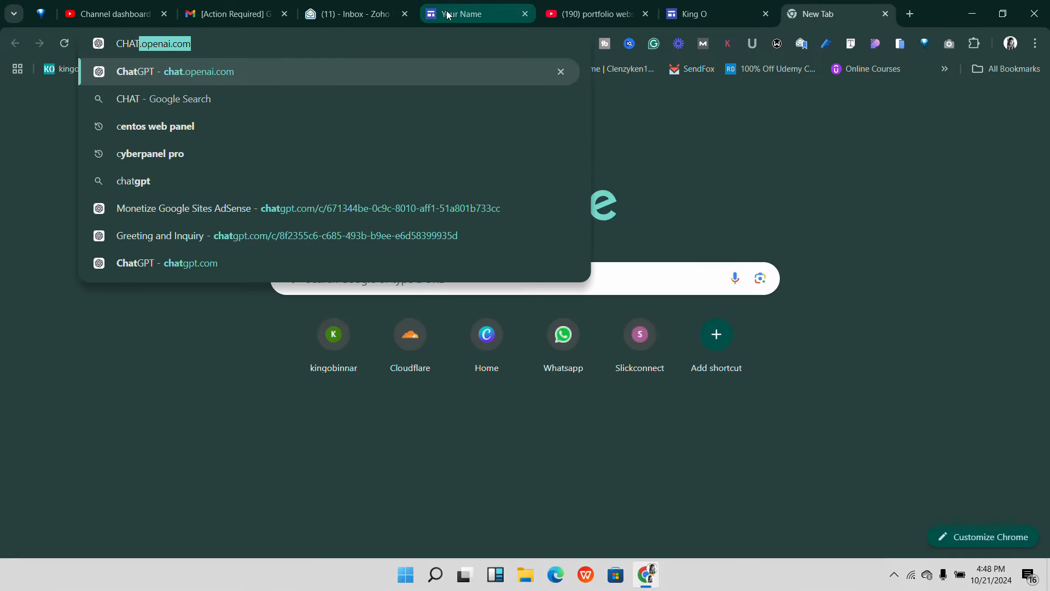
{"action": "key", "text": "Return"}
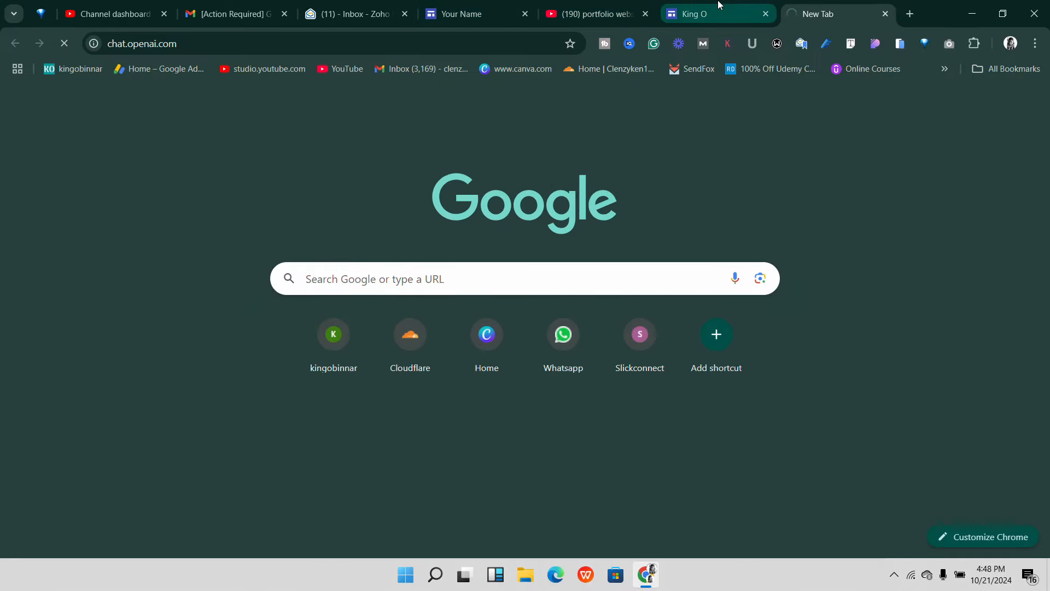
{"action": "left_click", "coordinate": [711, 14]}
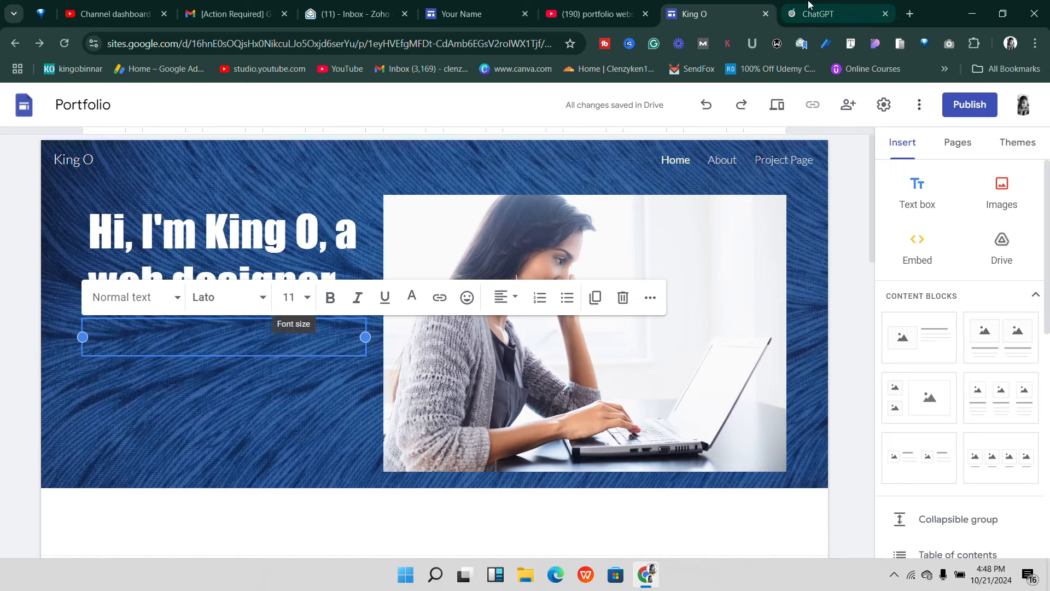
{"action": "left_click", "coordinate": [834, 14]}
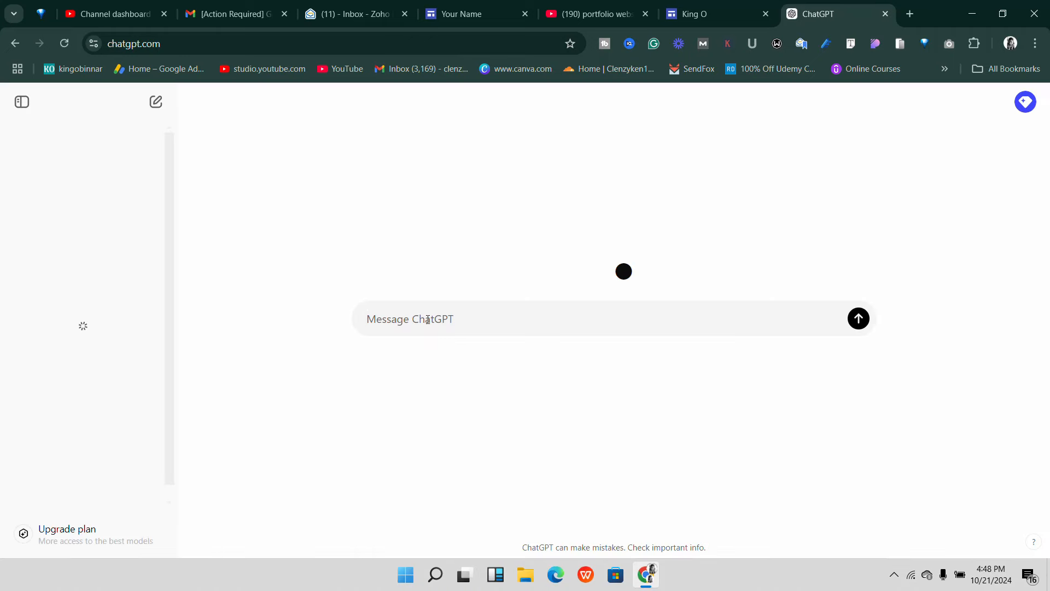
- Ask ChatGPT to write a simple portfolio text for the portfolio owner, a web designer
{"action": "type", "text": "Write "}
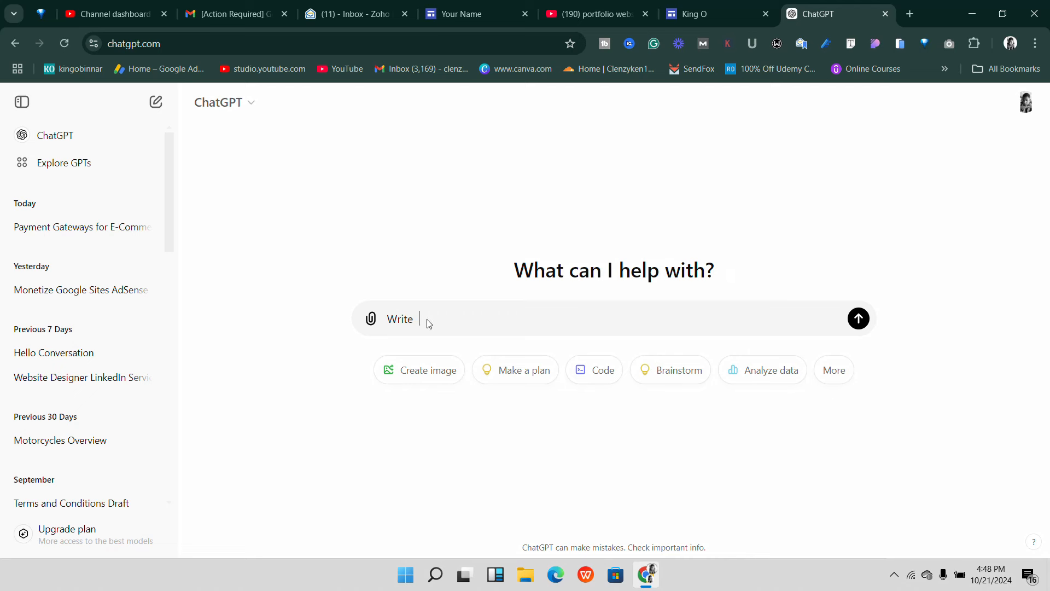
{"action": "type", "text": " a simple por"}
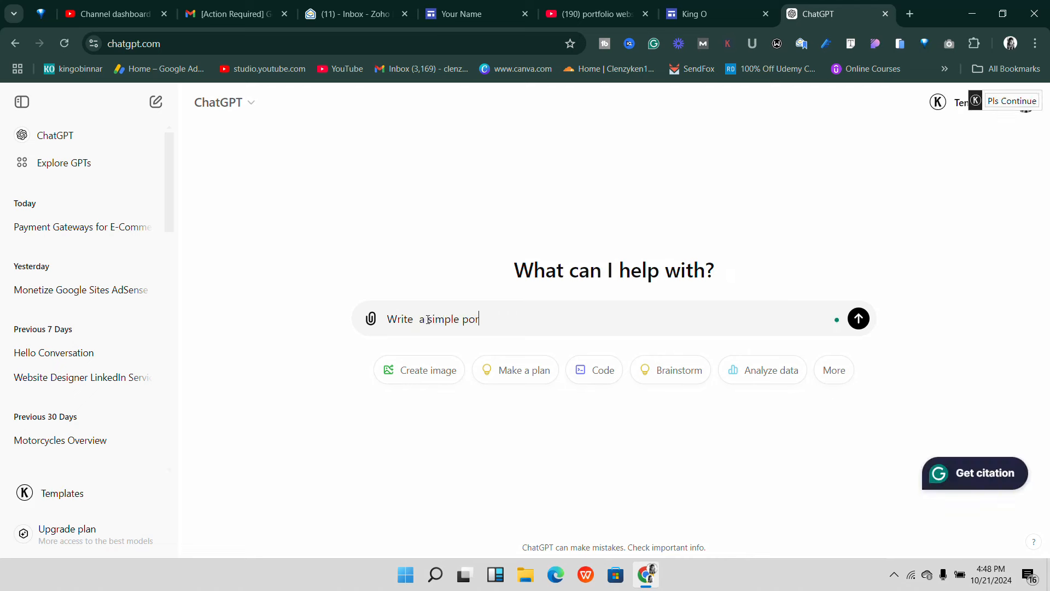
{"action": "type", "text": "tfolio text form me king "}
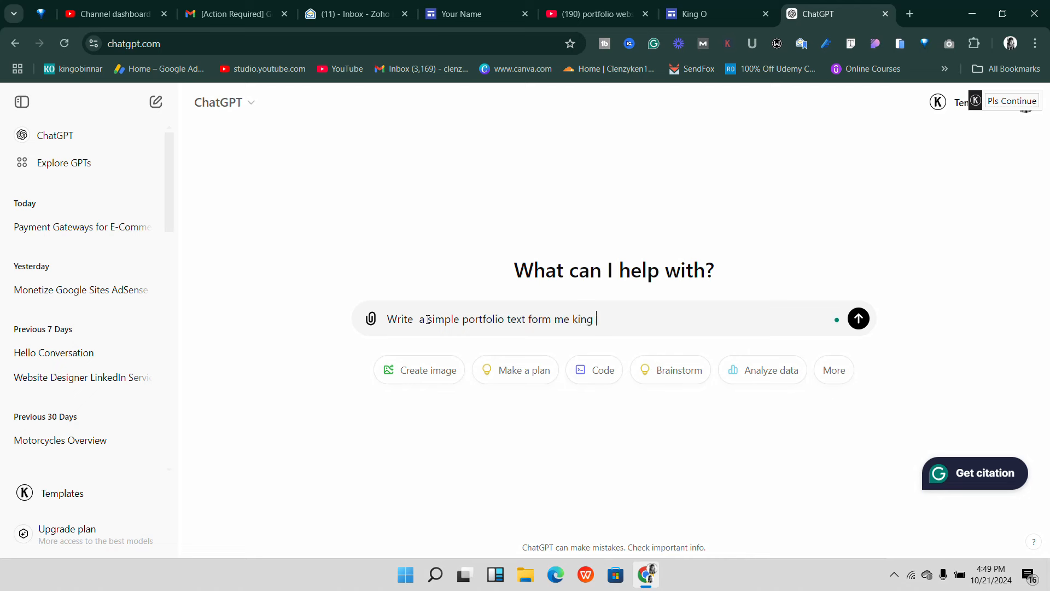
{"action": "type", "text": "O "}
{"action": "type", "text": ". A wev"}
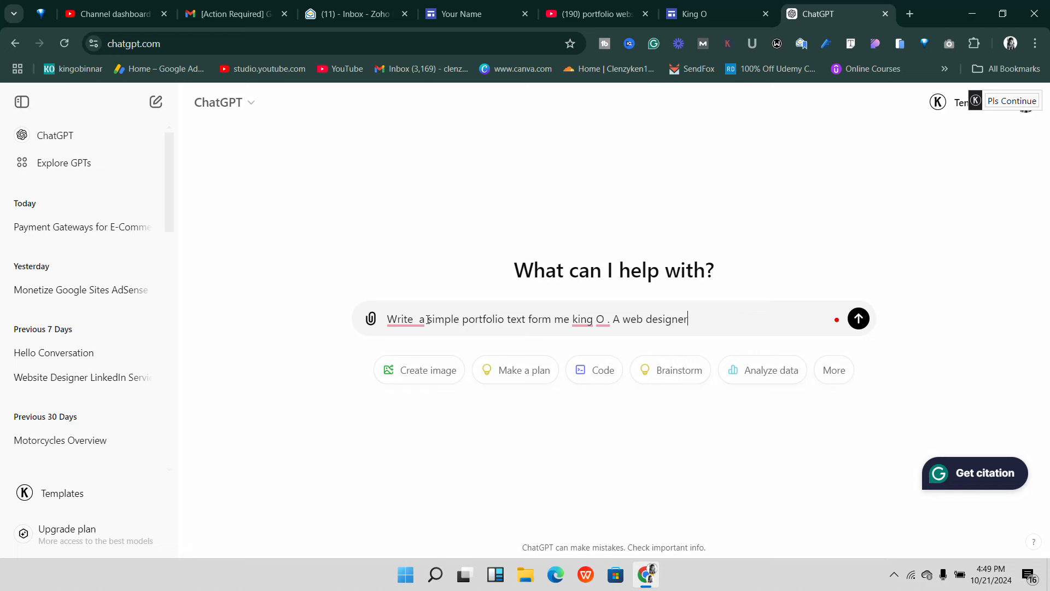
{"action": "key", "text": "Return"}
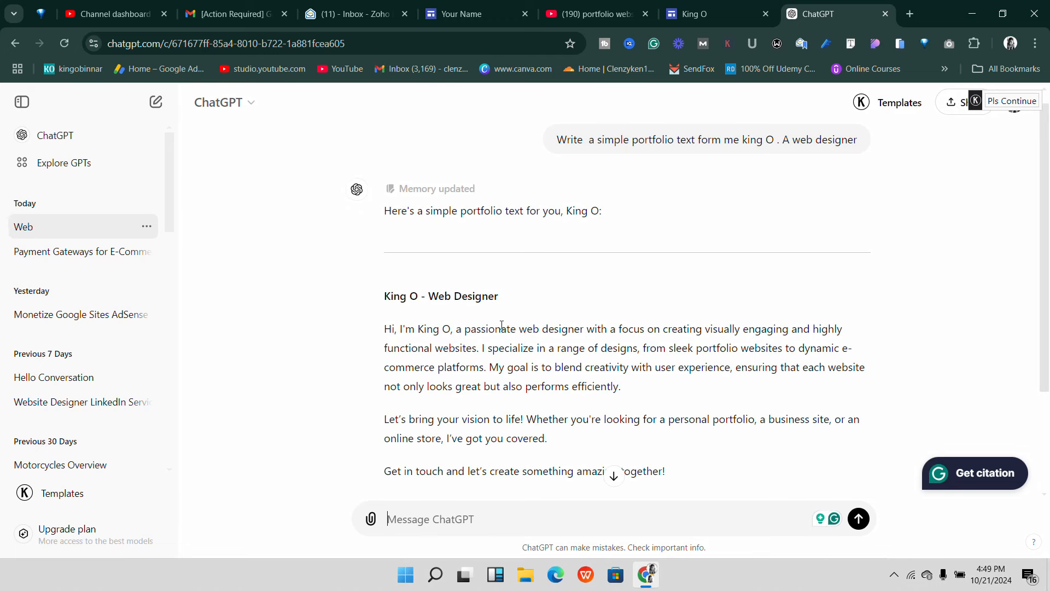
- Copy "a passionate web designer with a focus on creating visually engaging and highly functional websites." from ChatGPT's reply into the empty text box below the site's greeting
{"action": "left_click_drag", "start_coordinate": [459, 330], "coordinate": [481, 345]}
{"action": "right_click", "coordinate": [470, 345]}
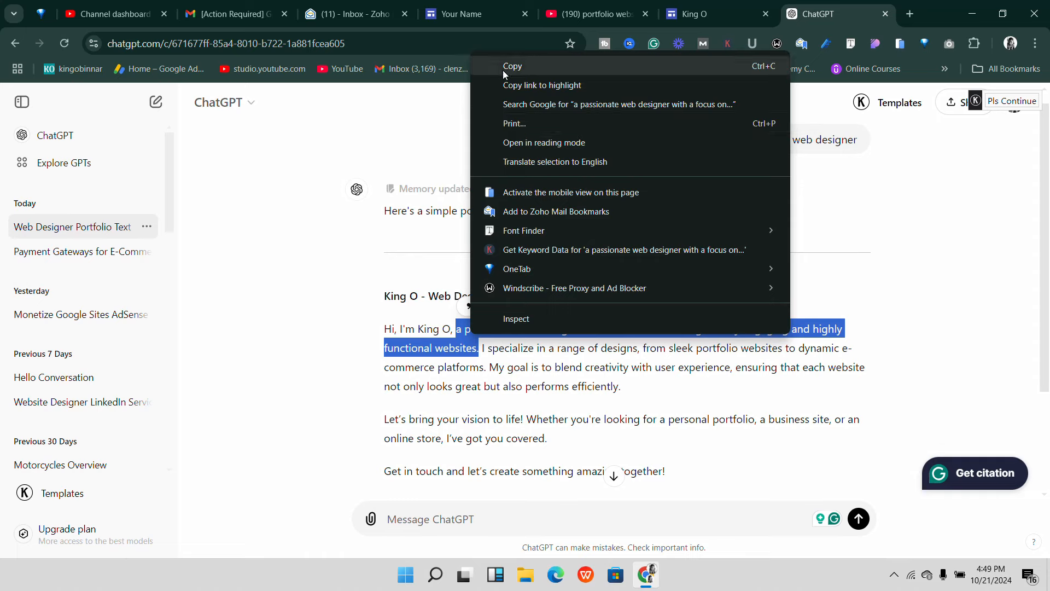
{"action": "left_click", "coordinate": [504, 70]}
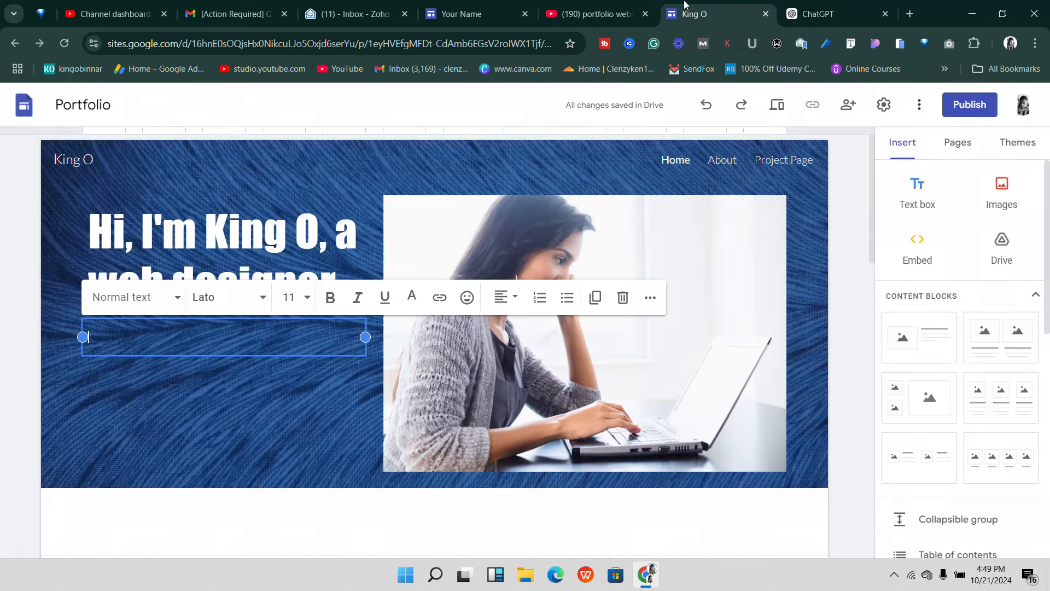
{"action": "left_click", "coordinate": [706, 13]}
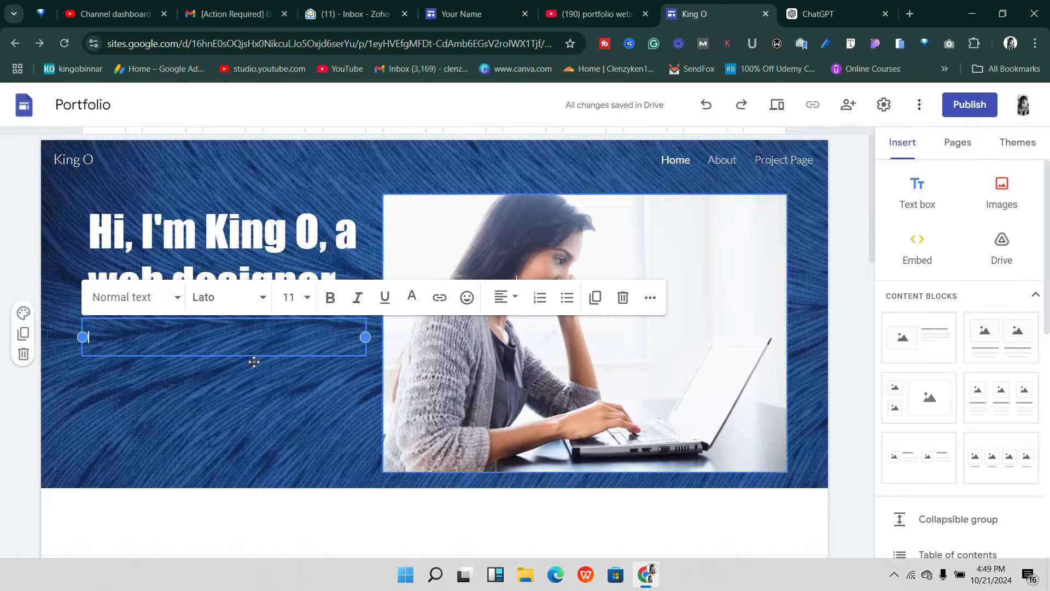
{"action": "right_click", "coordinate": [160, 360]}
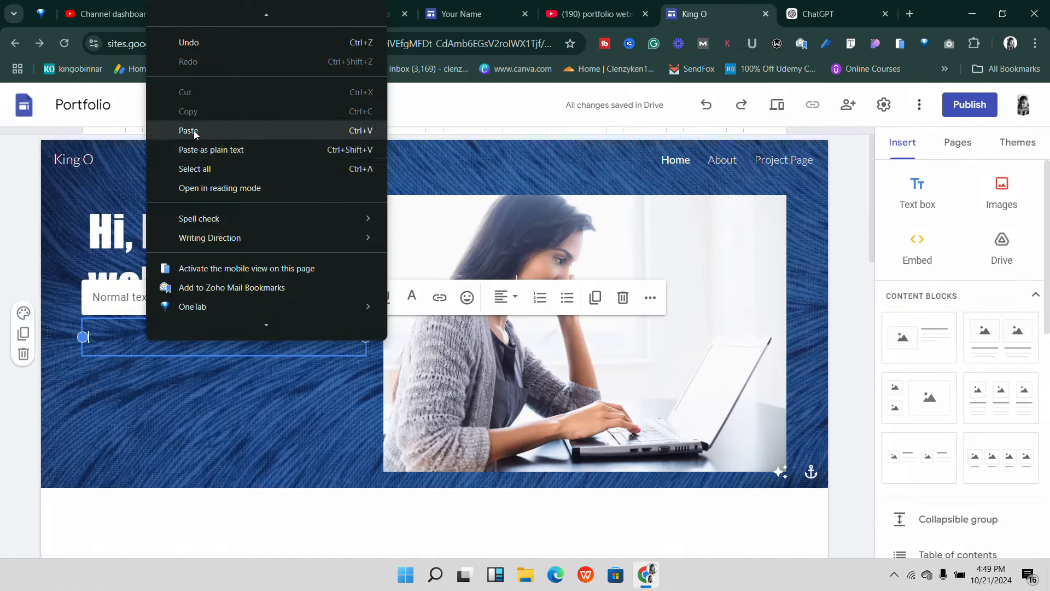
{"action": "left_click", "coordinate": [202, 136]}
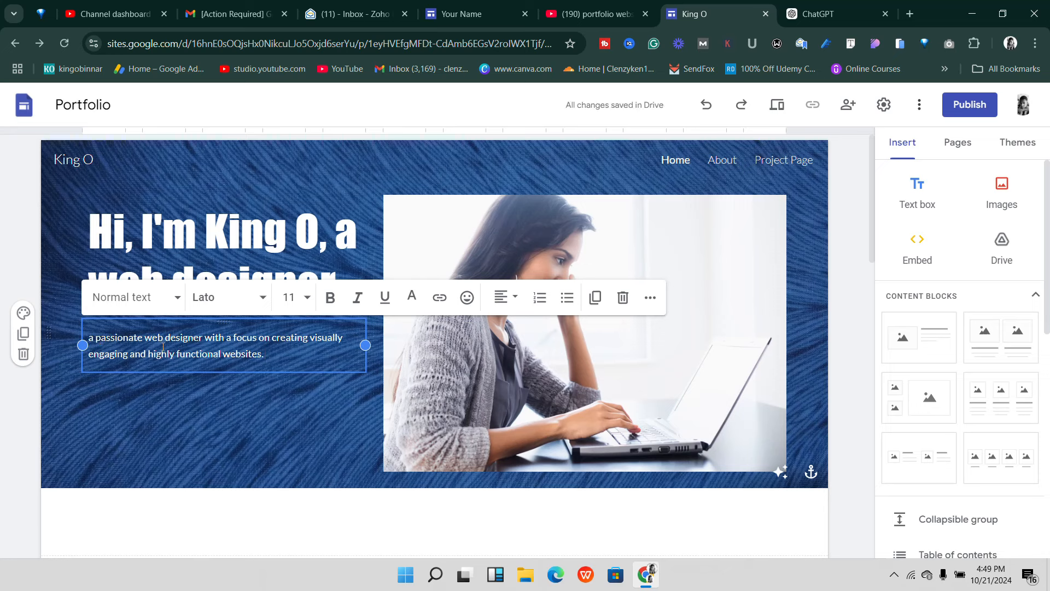
- Capitalize the first letter of the intro description so it begins with "A passionate"
{"action": "key", "text": "BackSpace"}
{"action": "type", "text": "A"}
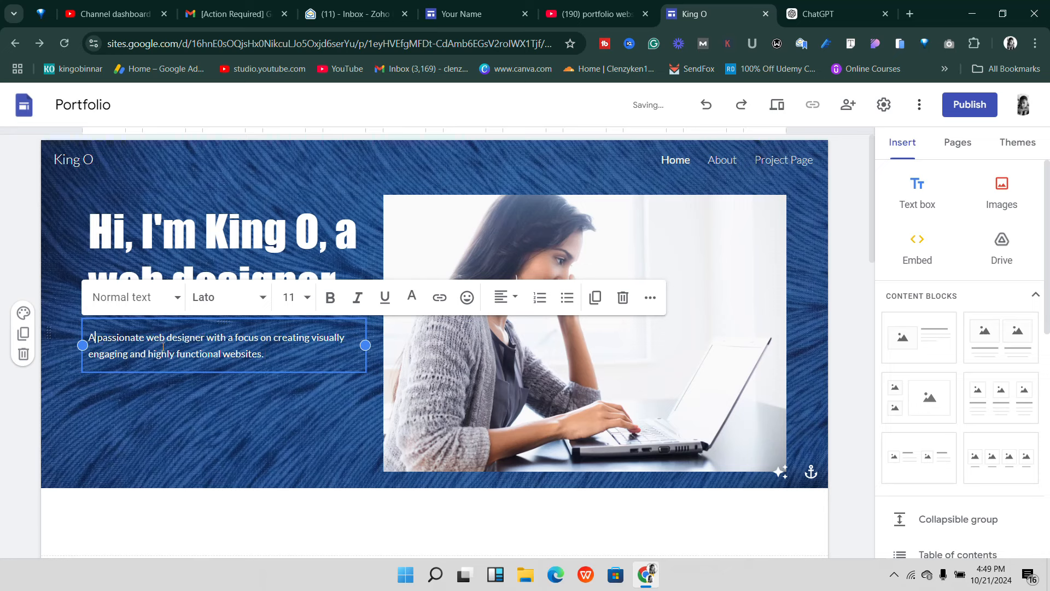
{"action": "left_click", "coordinate": [205, 386]}
- Change the font of the whole intro description to Arial and dismiss the writing suggestion
{"action": "double_click", "coordinate": [242, 354]}
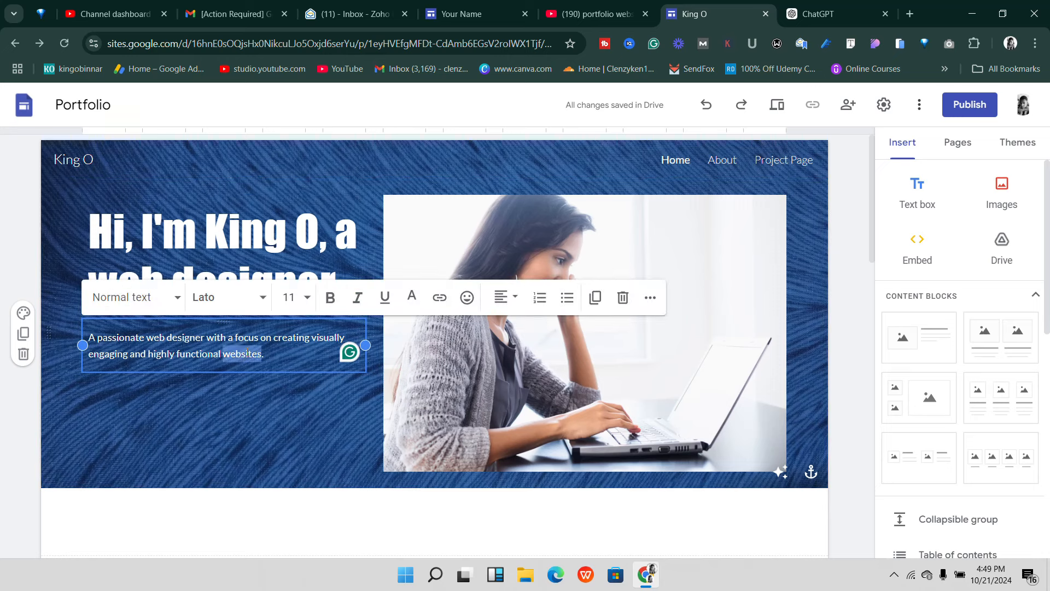
{"action": "triple_click", "coordinate": [248, 351]}
{"action": "left_click", "coordinate": [264, 300]}
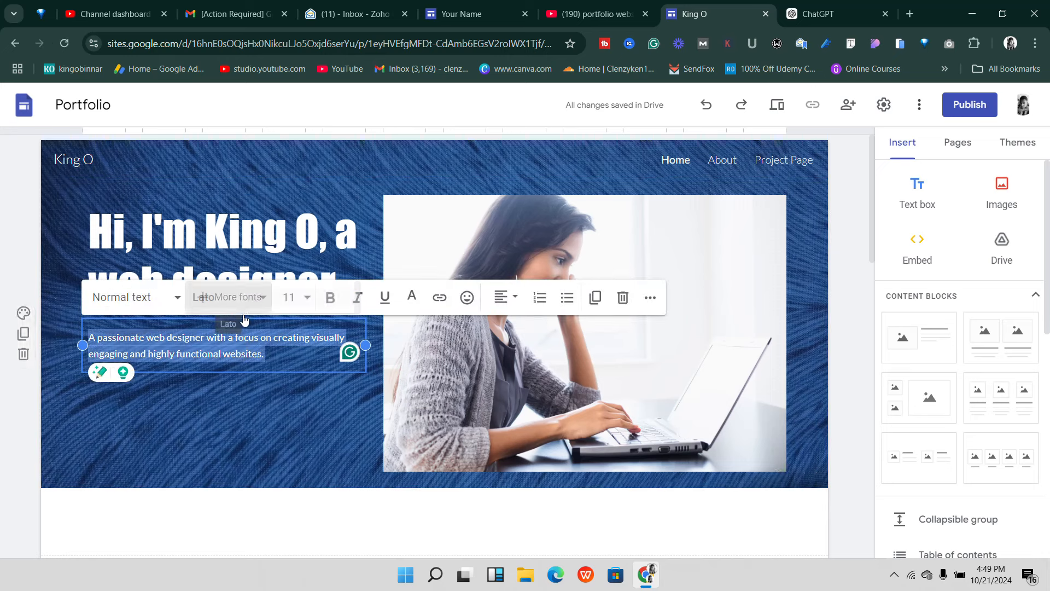
{"action": "mouse_move", "coordinate": [227, 395]}
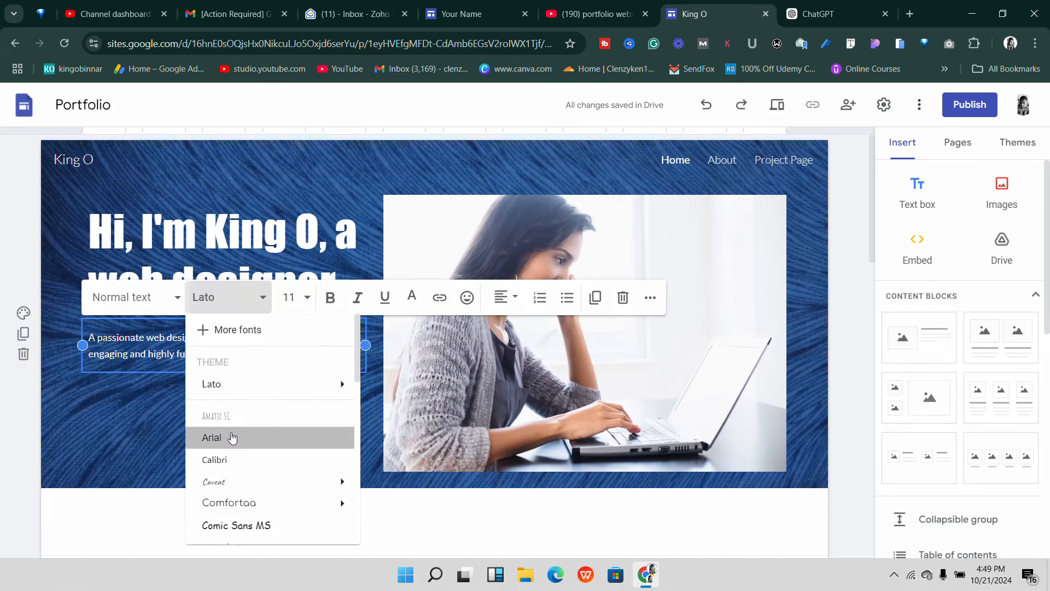
{"action": "left_click", "coordinate": [230, 437]}
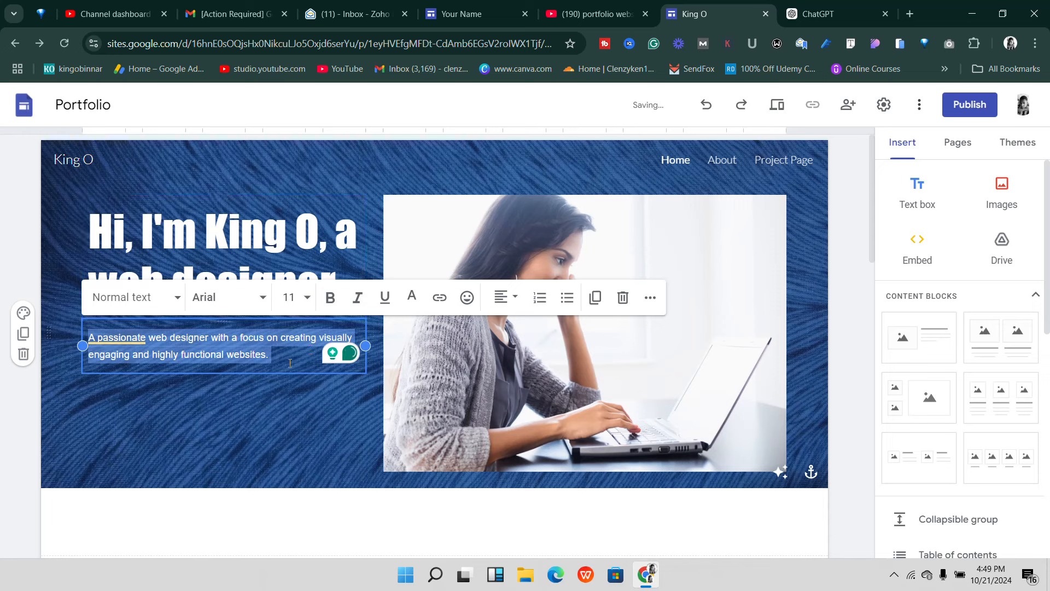
{"action": "left_click", "coordinate": [129, 338]}
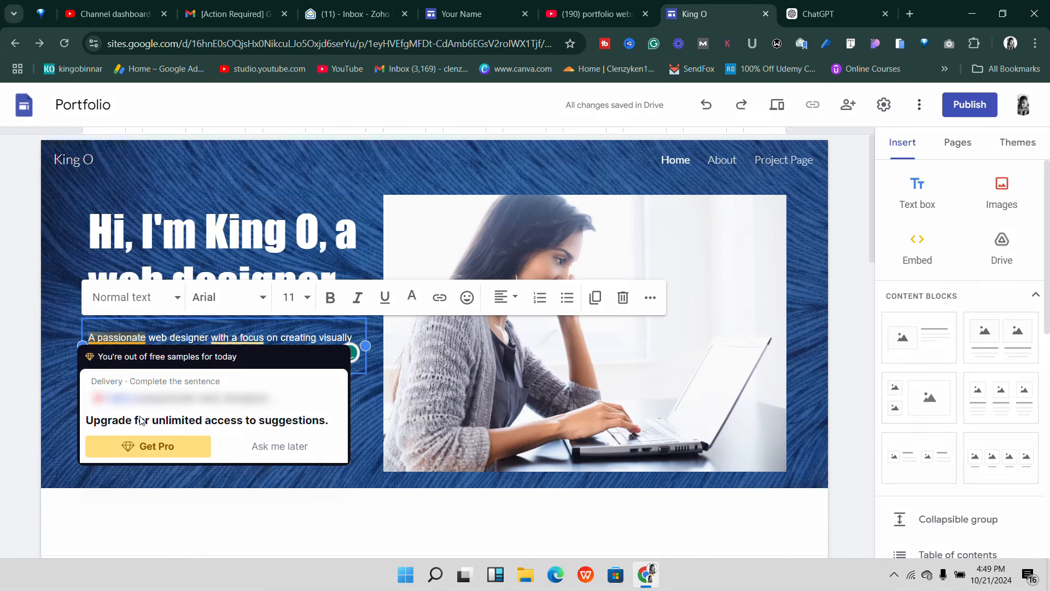
{"action": "mouse_move", "coordinate": [248, 343]}
{"action": "left_click", "coordinate": [103, 412]}
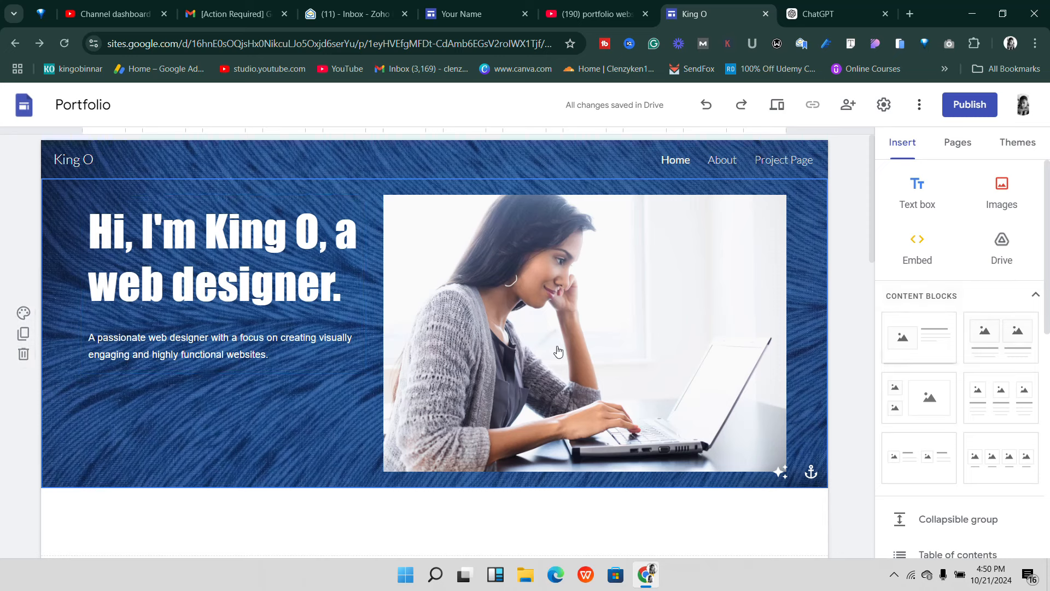
- Insert a "Contact Me" button with the link "htt" and move it into the intro section directly below the description
{"action": "scroll", "coordinate": [924, 353], "scroll_direction": "down", "scroll_amount": 5}
{"action": "scroll", "coordinate": [933, 363], "scroll_direction": "down", "scroll_amount": 1}
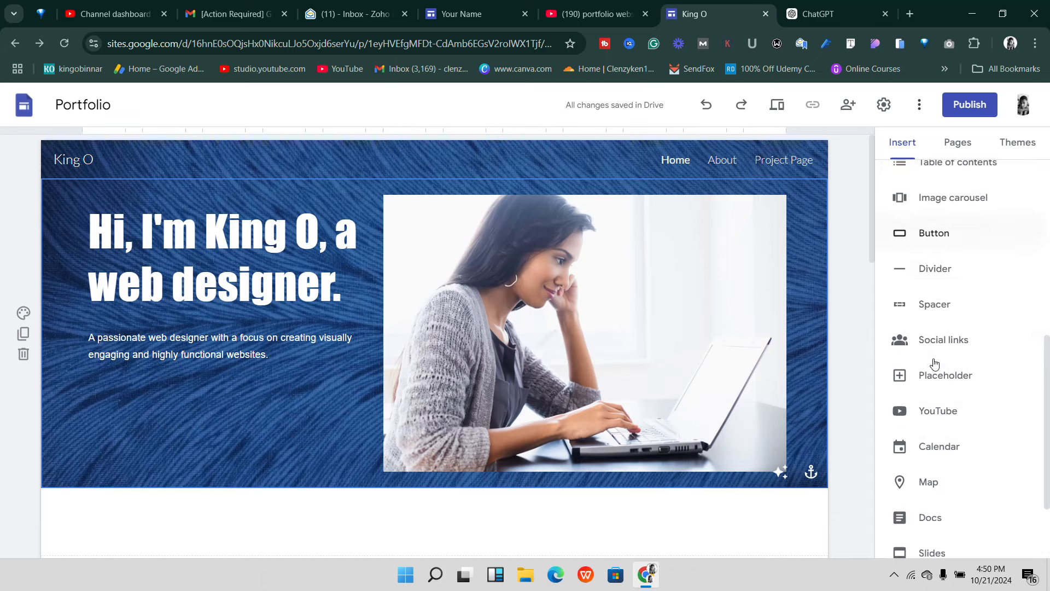
{"action": "scroll", "coordinate": [938, 345], "scroll_direction": "up", "scroll_amount": 1}
{"action": "left_click", "coordinate": [933, 283]}
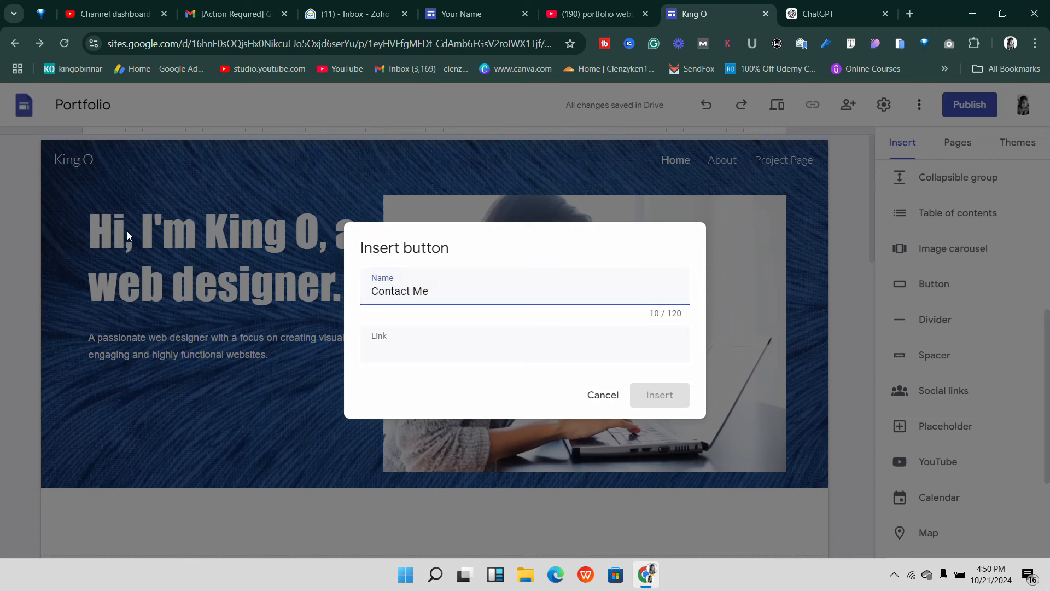
{"action": "left_click", "coordinate": [373, 358]}
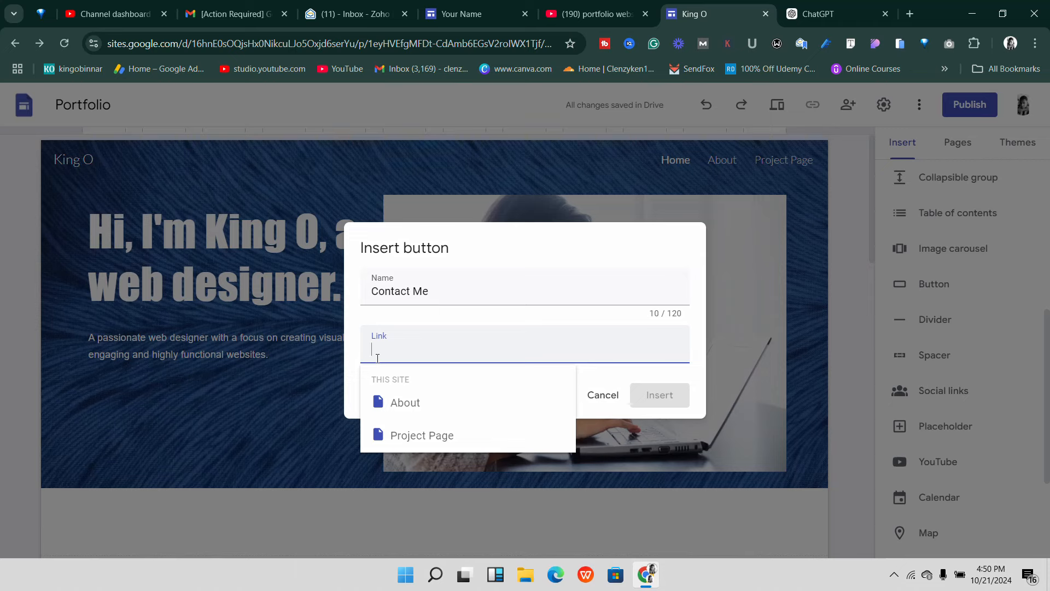
{"action": "type", "text": "htt"}
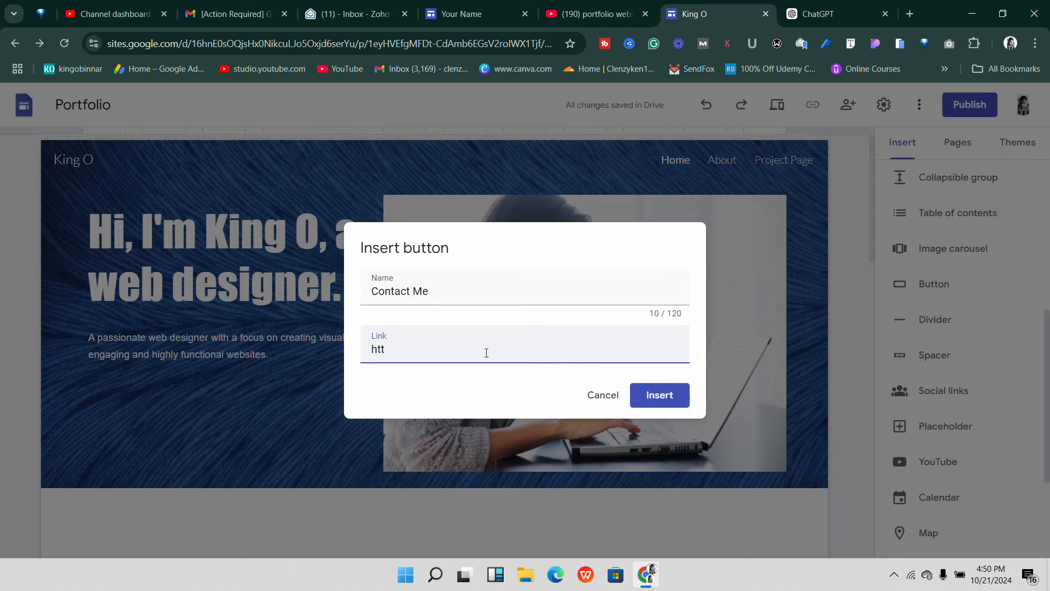
{"action": "left_click", "coordinate": [682, 394]}
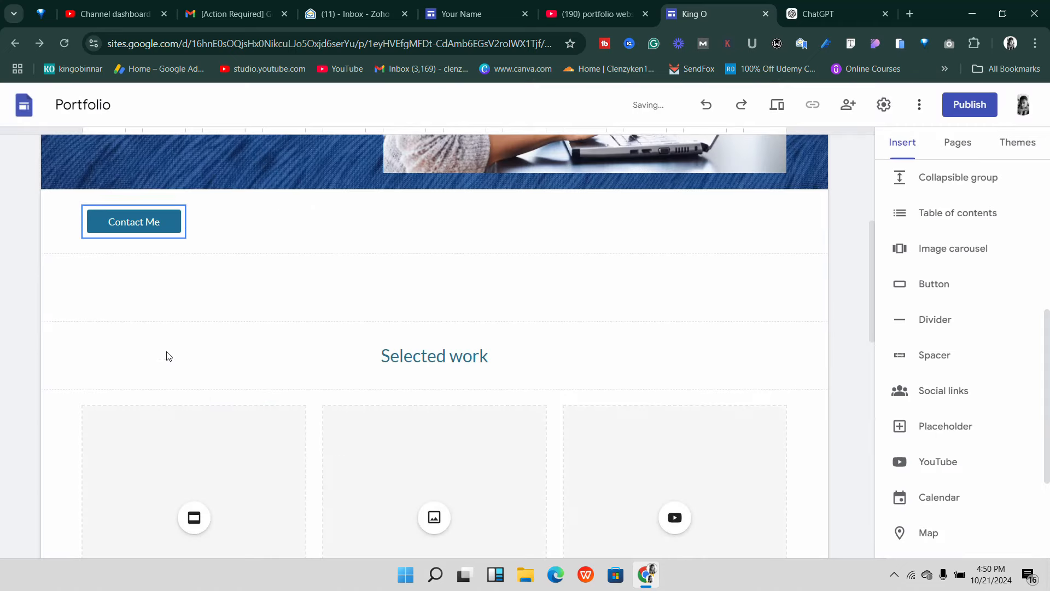
{"action": "scroll", "coordinate": [238, 349], "scroll_direction": "up", "scroll_amount": 3}
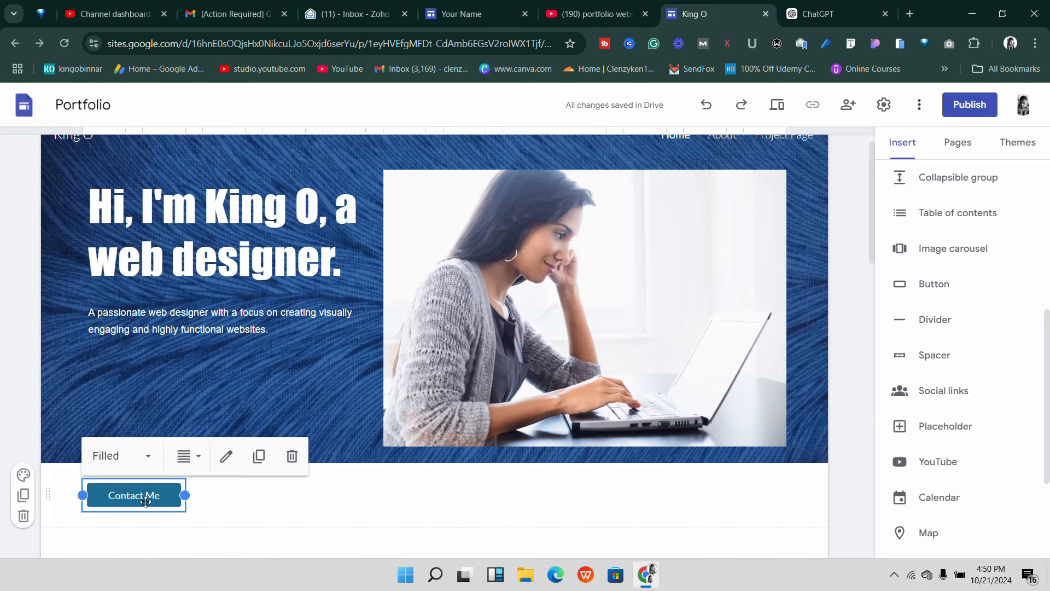
{"action": "left_click_drag", "start_coordinate": [146, 498], "coordinate": [147, 357]}
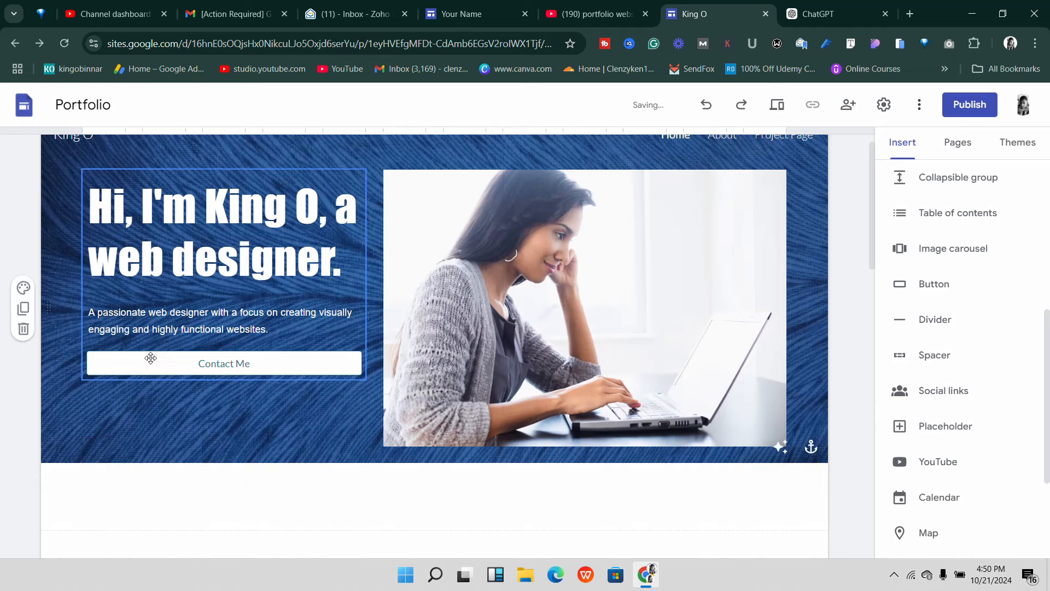
- Narrow the intro photo from its left side to leave a wider gap beside the greeting text
{"action": "left_click", "coordinate": [249, 367]}
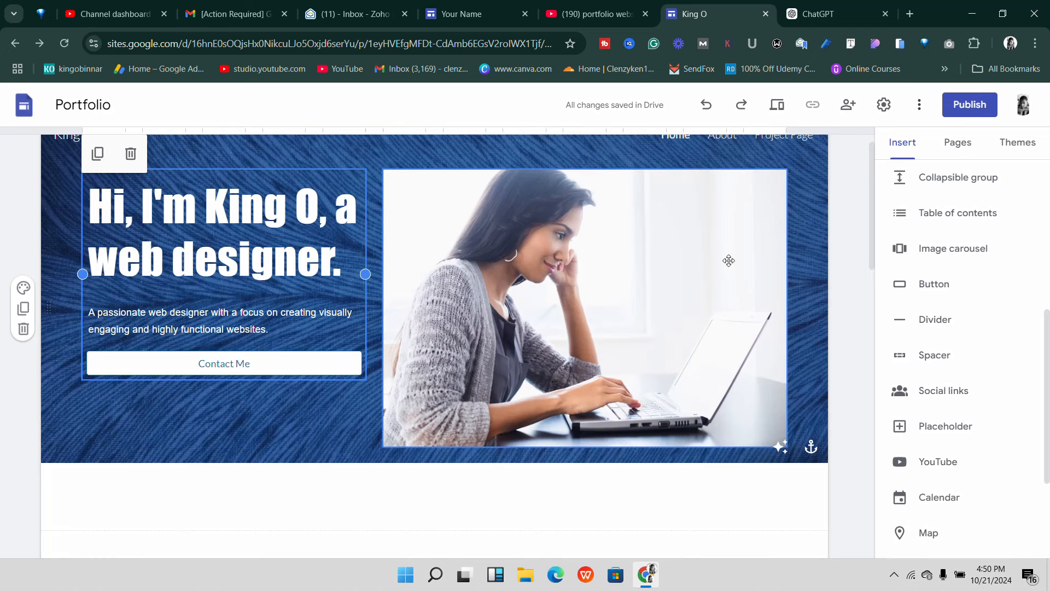
{"action": "scroll", "coordinate": [656, 295], "scroll_direction": "up", "scroll_amount": 1}
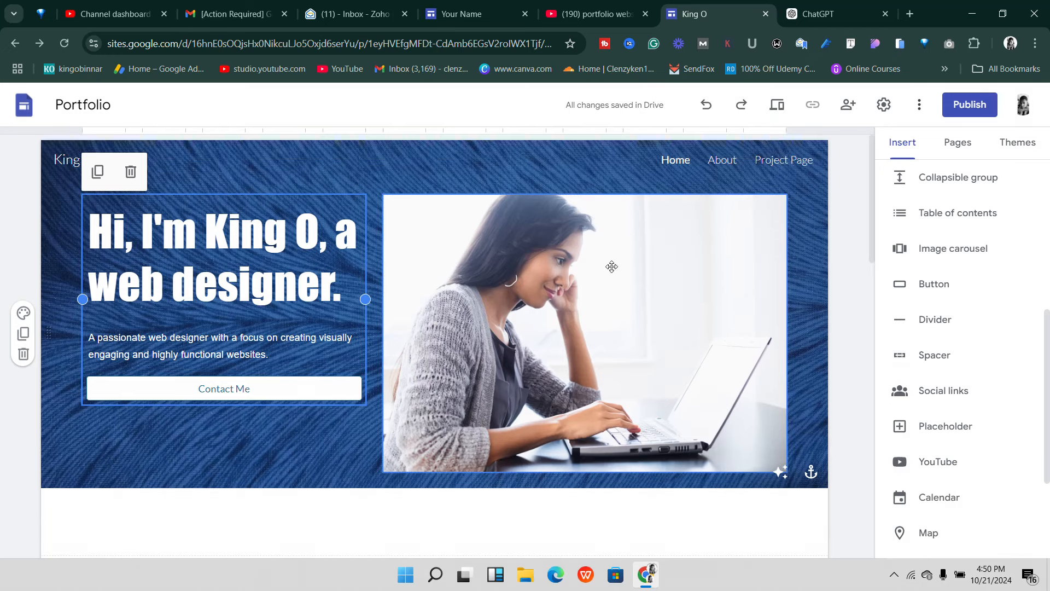
{"action": "left_click", "coordinate": [547, 298]}
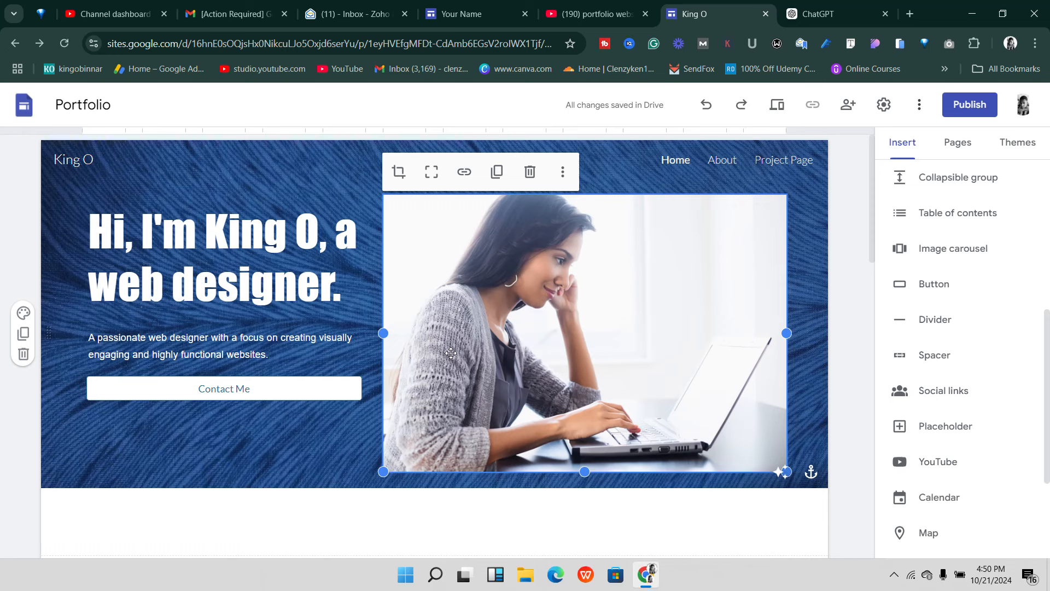
{"action": "left_click_drag", "start_coordinate": [383, 332], "coordinate": [444, 333]}
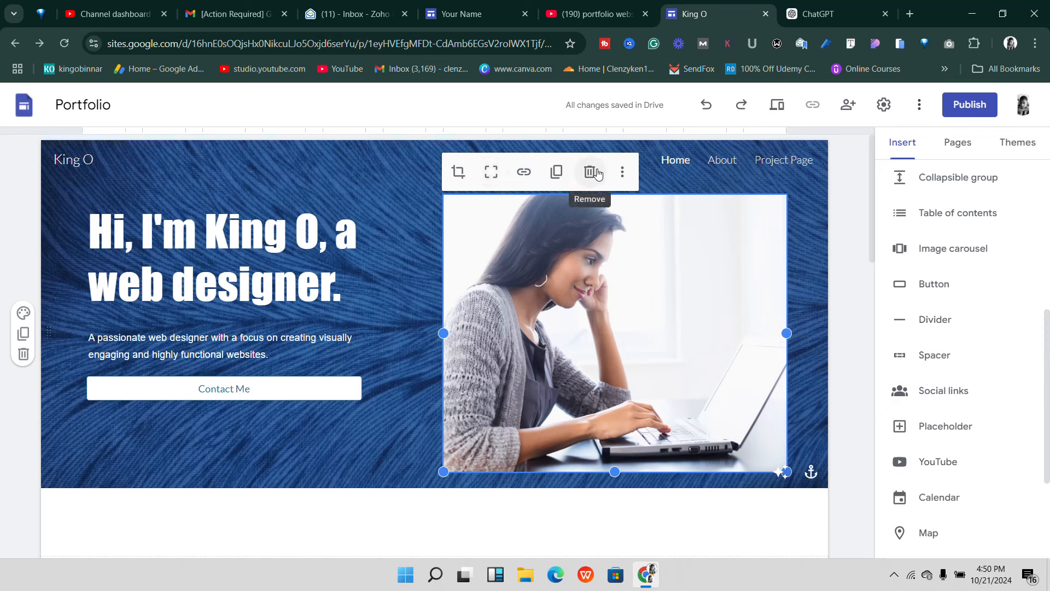
{"action": "left_click", "coordinate": [620, 174]}
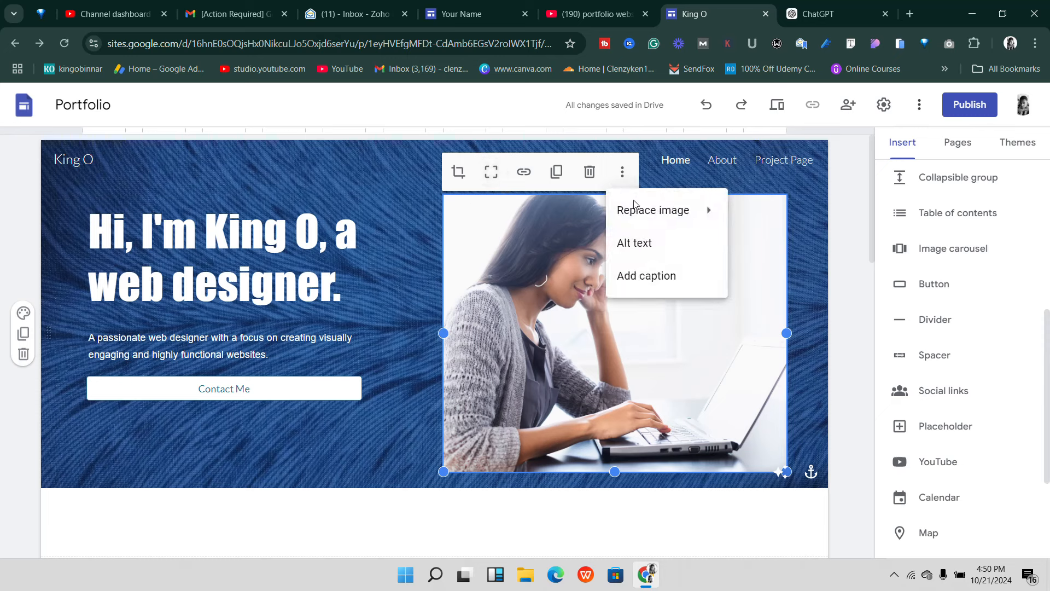
{"action": "mouse_move", "coordinate": [651, 216]}
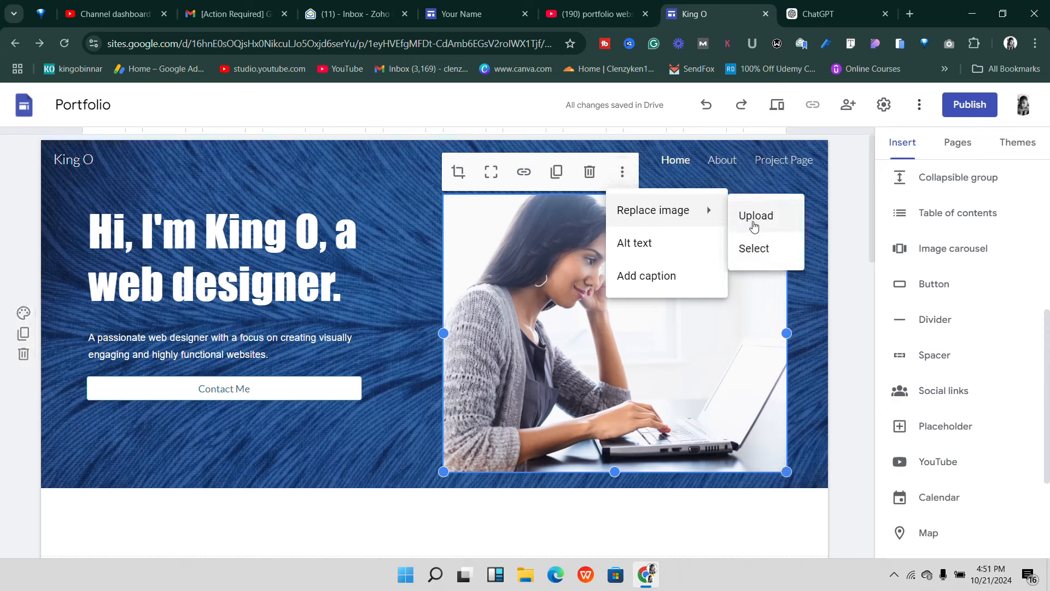
{"action": "left_click", "coordinate": [758, 217]}
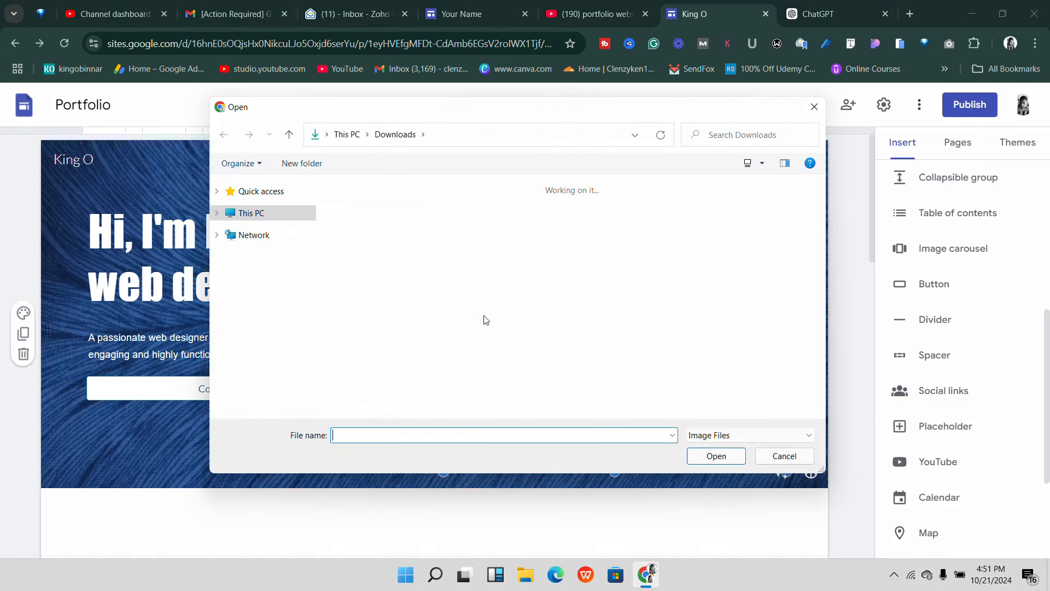
{"action": "scroll", "coordinate": [478, 316], "scroll_direction": "down", "scroll_amount": 10}
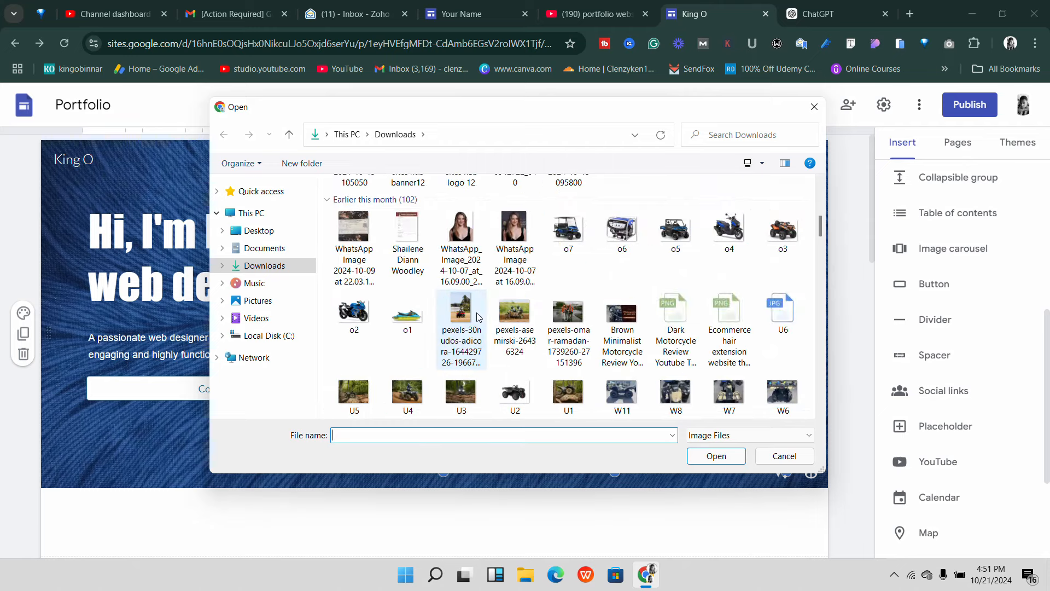
{"action": "scroll", "coordinate": [479, 316], "scroll_direction": "up", "scroll_amount": 10}
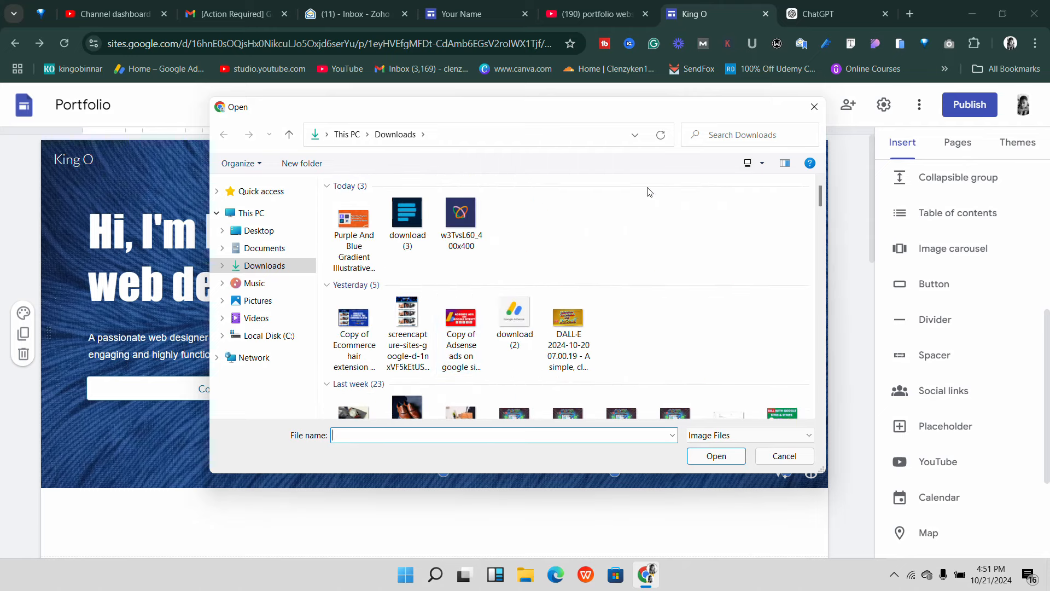
{"action": "left_click", "coordinate": [814, 106]}
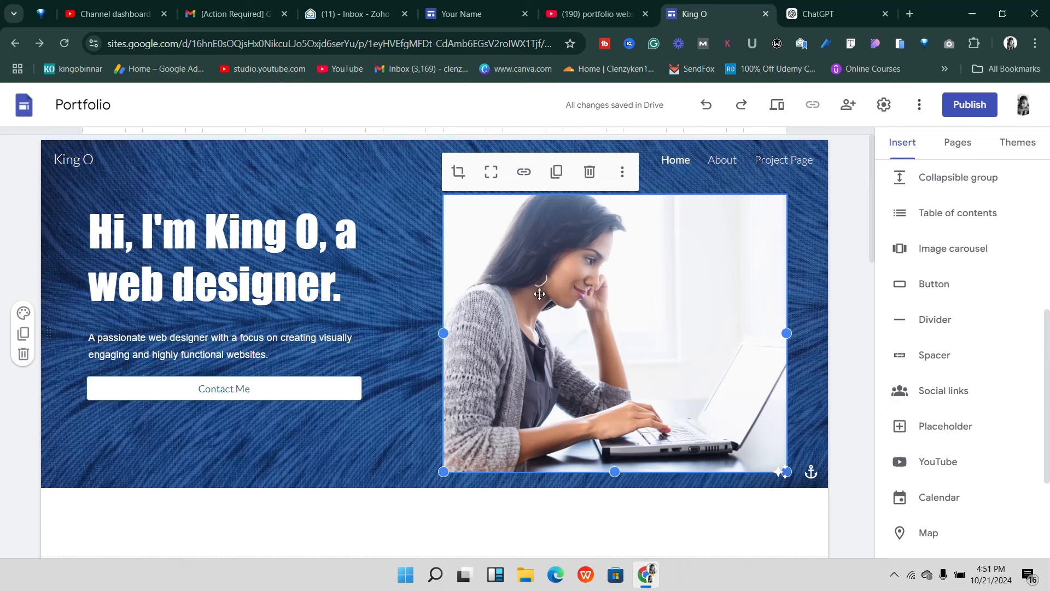
{"action": "left_click", "coordinate": [406, 347]}
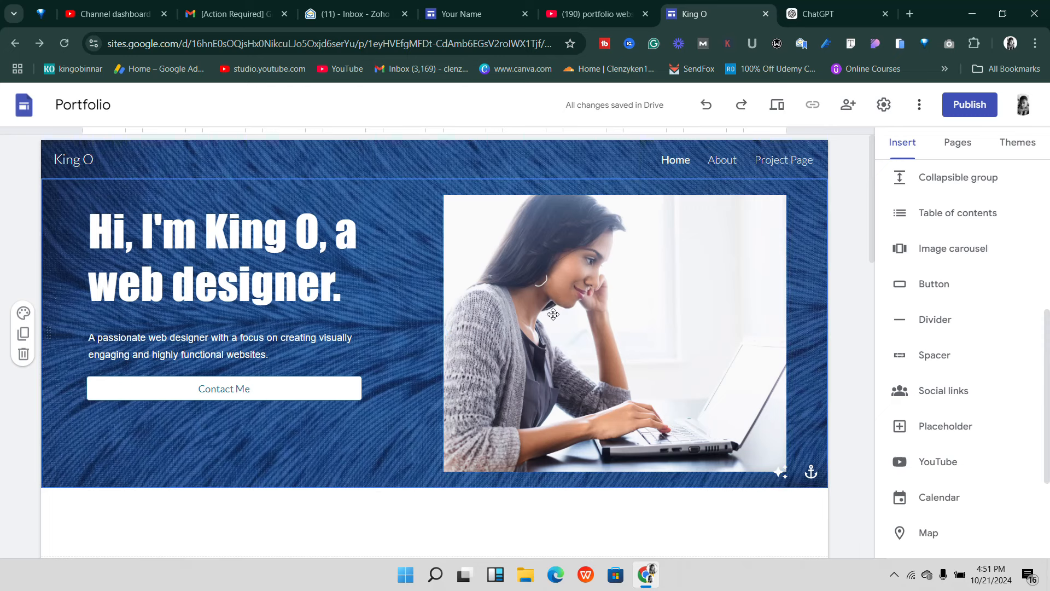
{"action": "left_click", "coordinate": [553, 314]}
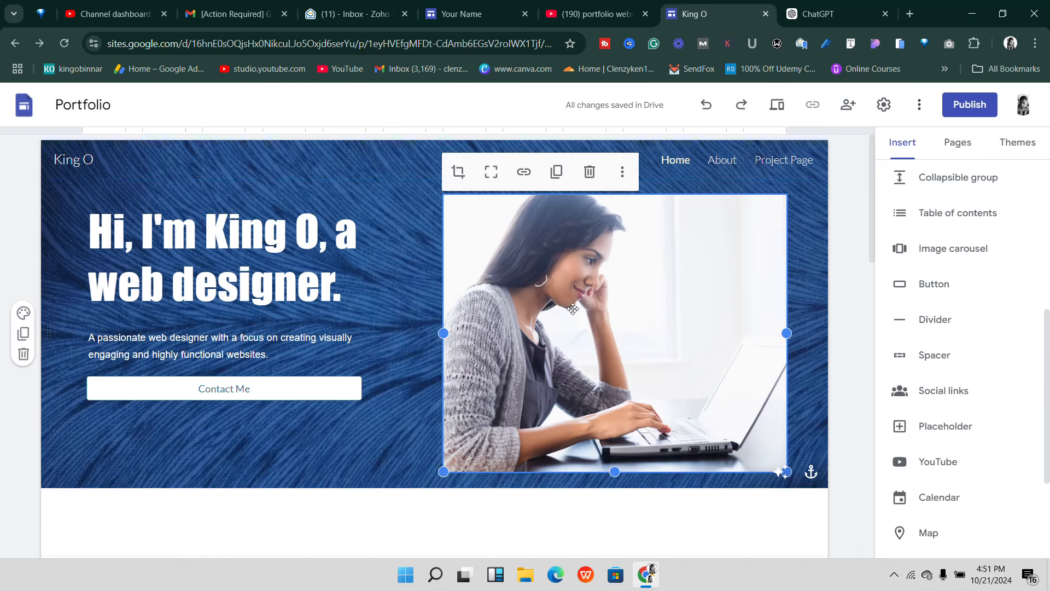
- Preview the site and check the home page's layout at tablet size
{"action": "left_click", "coordinate": [776, 109]}
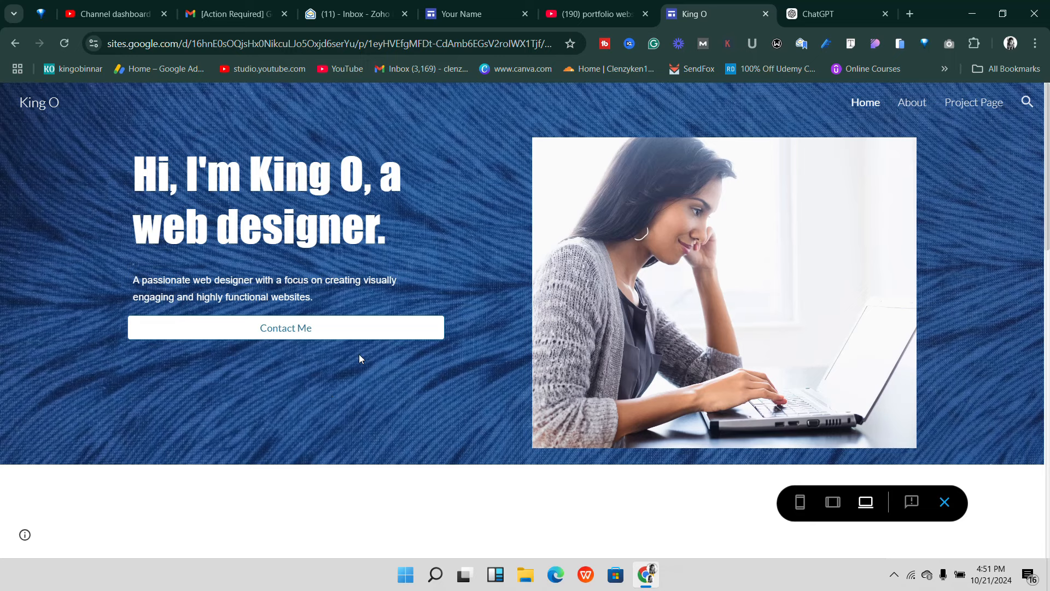
{"action": "left_click", "coordinate": [831, 504]}
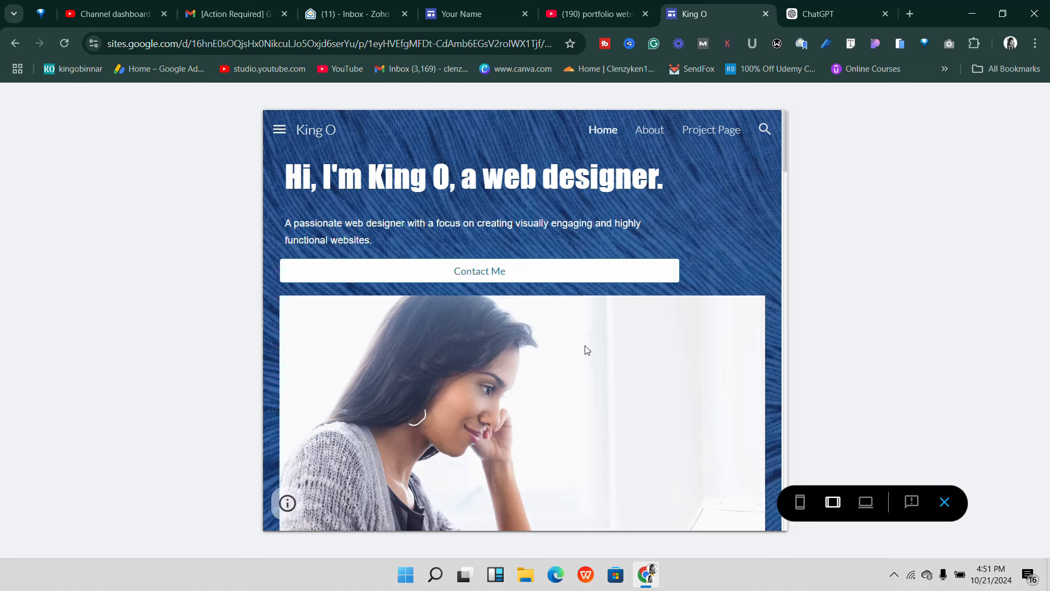
{"action": "scroll", "coordinate": [584, 350], "scroll_direction": "down", "scroll_amount": 8}
{"action": "scroll", "coordinate": [572, 340], "scroll_direction": "up", "scroll_amount": 6}
{"action": "scroll", "coordinate": [564, 334], "scroll_direction": "up", "scroll_amount": 3}
- Check the home page's layout at phone size, then leave the preview
{"action": "left_click", "coordinate": [800, 502]}
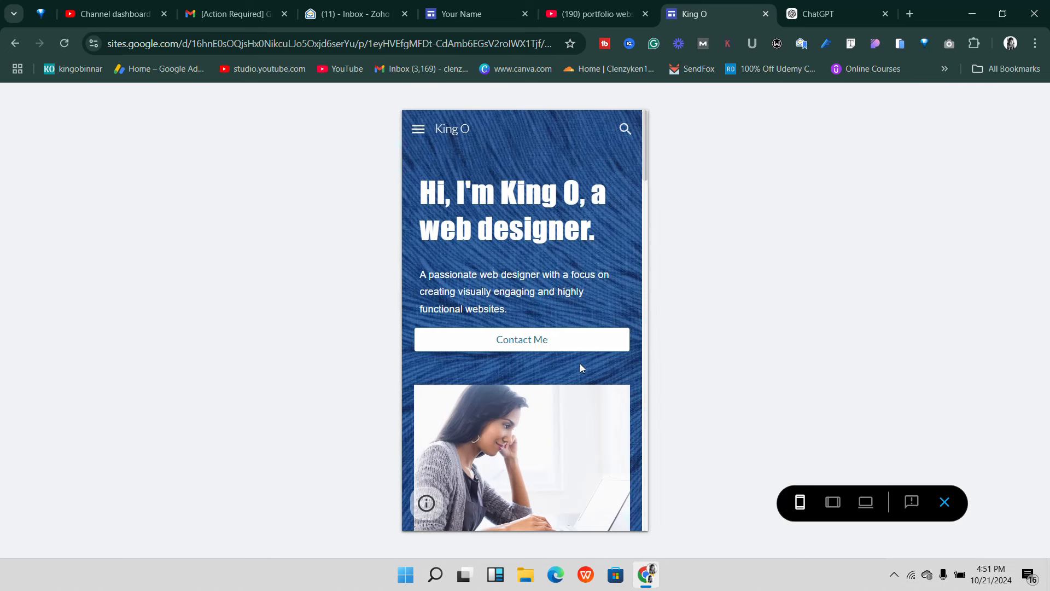
{"action": "scroll", "coordinate": [569, 334], "scroll_direction": "down", "scroll_amount": 2}
{"action": "scroll", "coordinate": [566, 327], "scroll_direction": "down", "scroll_amount": 4}
{"action": "scroll", "coordinate": [563, 321], "scroll_direction": "up", "scroll_amount": 3}
{"action": "scroll", "coordinate": [544, 300], "scroll_direction": "up", "scroll_amount": 2}
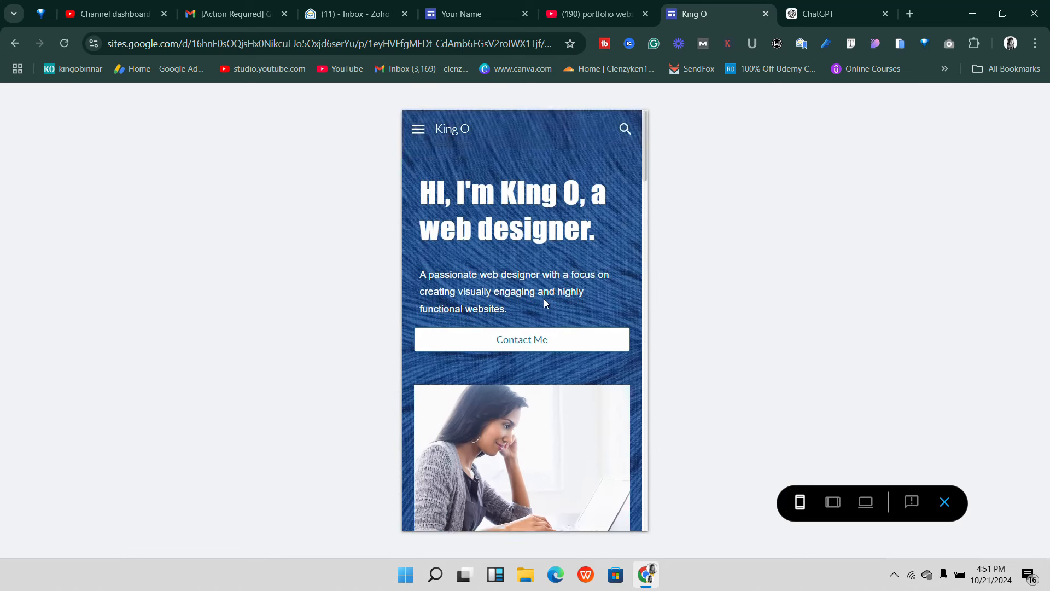
{"action": "scroll", "coordinate": [545, 302], "scroll_direction": "down", "scroll_amount": 1}
{"action": "scroll", "coordinate": [545, 300], "scroll_direction": "up", "scroll_amount": 2}
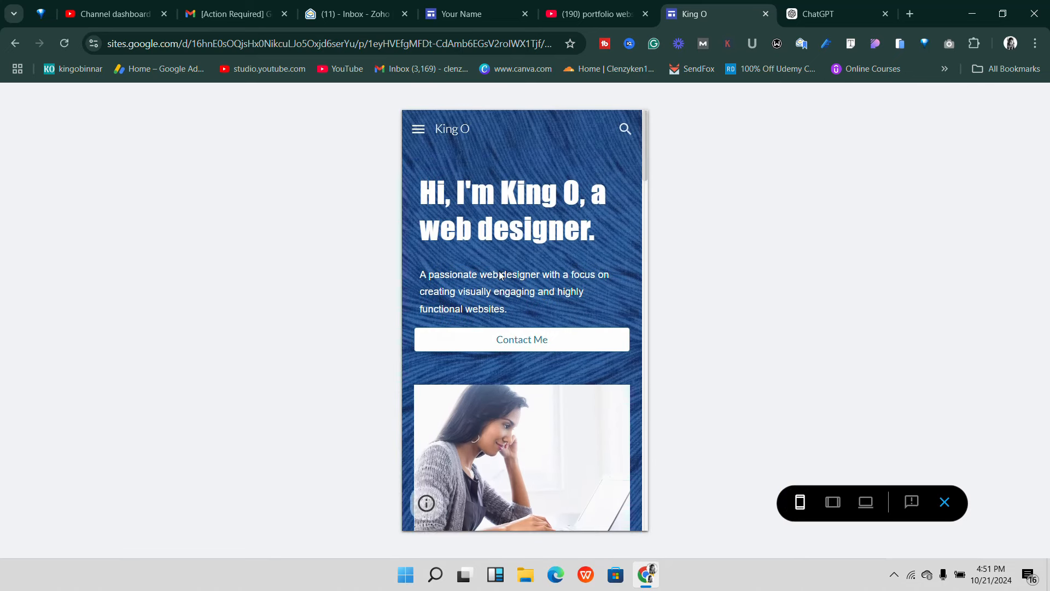
{"action": "scroll", "coordinate": [516, 284], "scroll_direction": "down", "scroll_amount": 1}
{"action": "scroll", "coordinate": [516, 279], "scroll_direction": "down", "scroll_amount": 3}
{"action": "scroll", "coordinate": [509, 268], "scroll_direction": "up", "scroll_amount": 4}
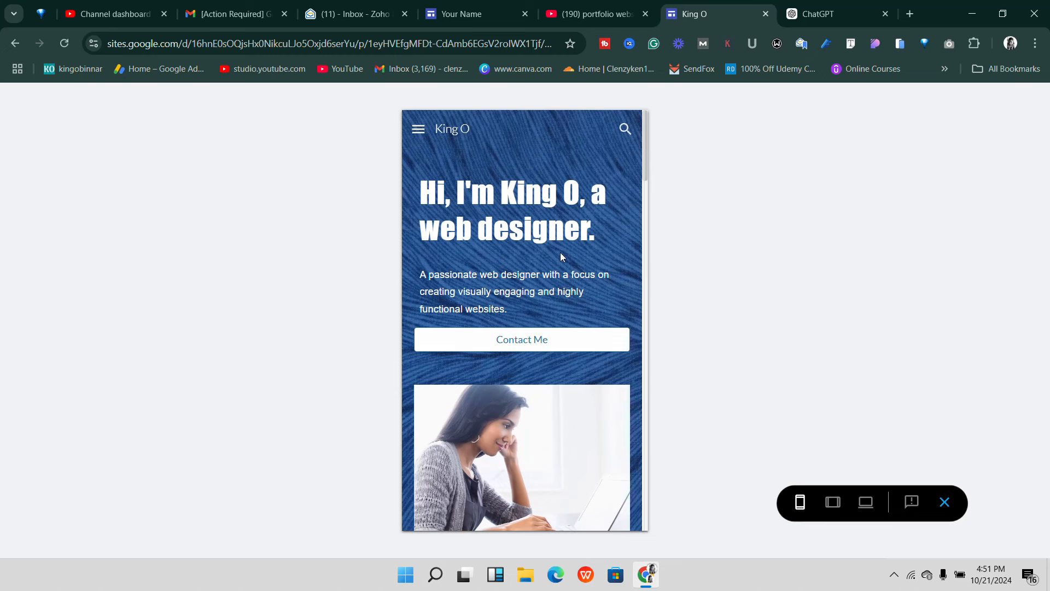
{"action": "left_click", "coordinate": [945, 502]}
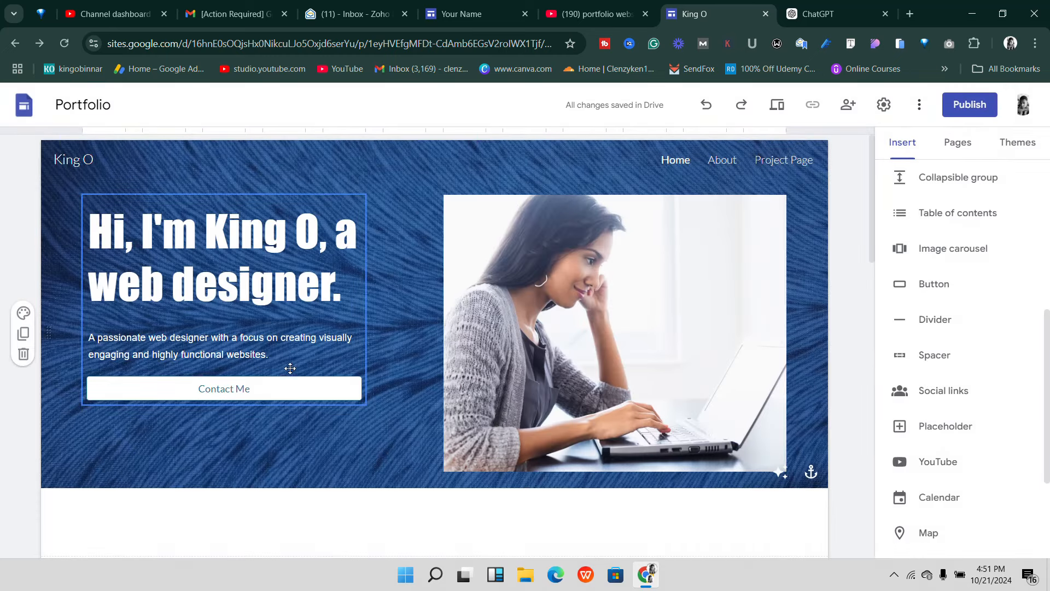
- Copy the paragraph "Let's bring your vision to life! Whether you're looking for ... I've got you covered." from ChatGPT's reply
{"action": "left_click", "coordinate": [291, 354]}
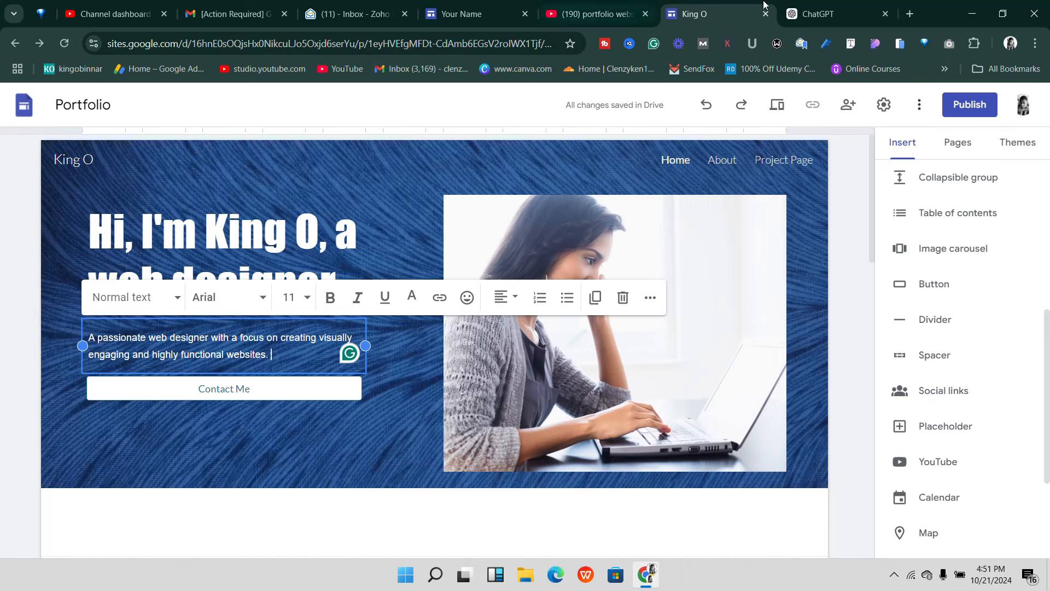
{"action": "left_click", "coordinate": [834, 7]}
{"action": "left_click_drag", "start_coordinate": [455, 329], "coordinate": [479, 349]}
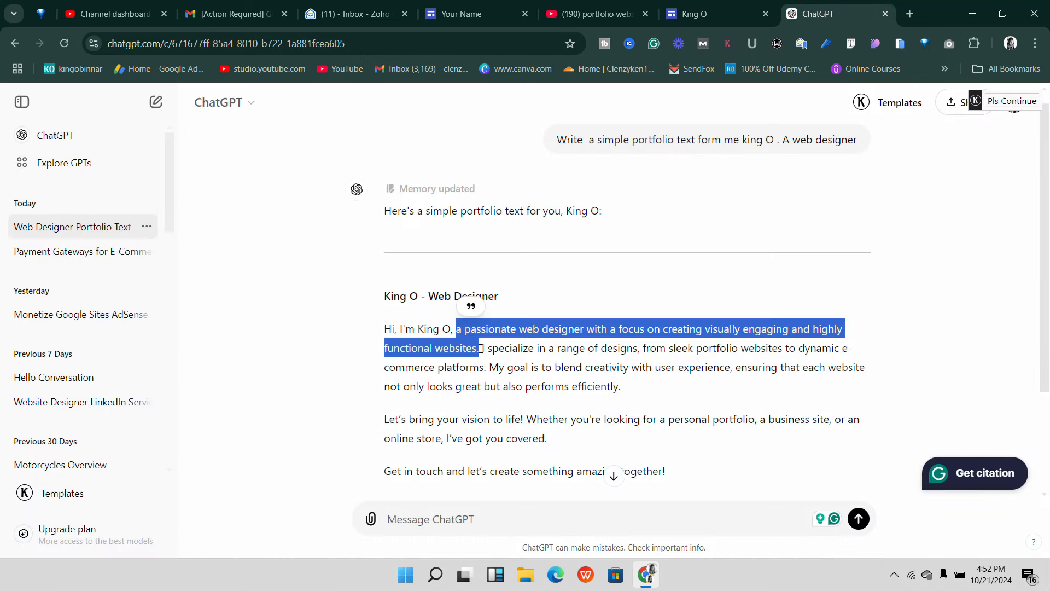
{"action": "left_click", "coordinate": [481, 349]}
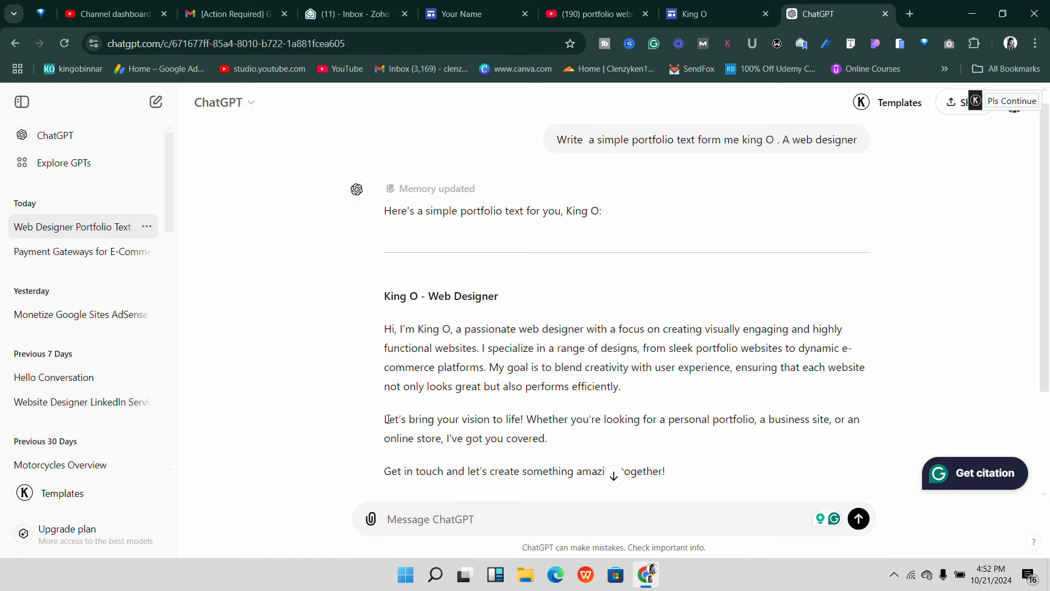
{"action": "left_click_drag", "start_coordinate": [399, 420], "coordinate": [563, 443]}
{"action": "key", "text": "ctrl+c"}
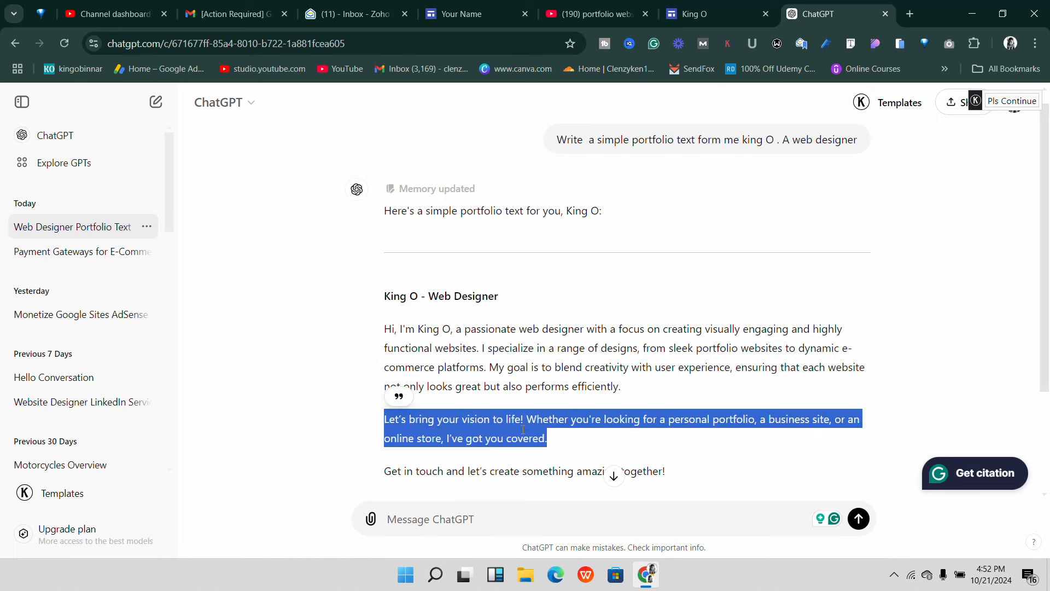
{"action": "right_click", "coordinate": [524, 422]}
{"action": "left_click", "coordinate": [579, 161]}
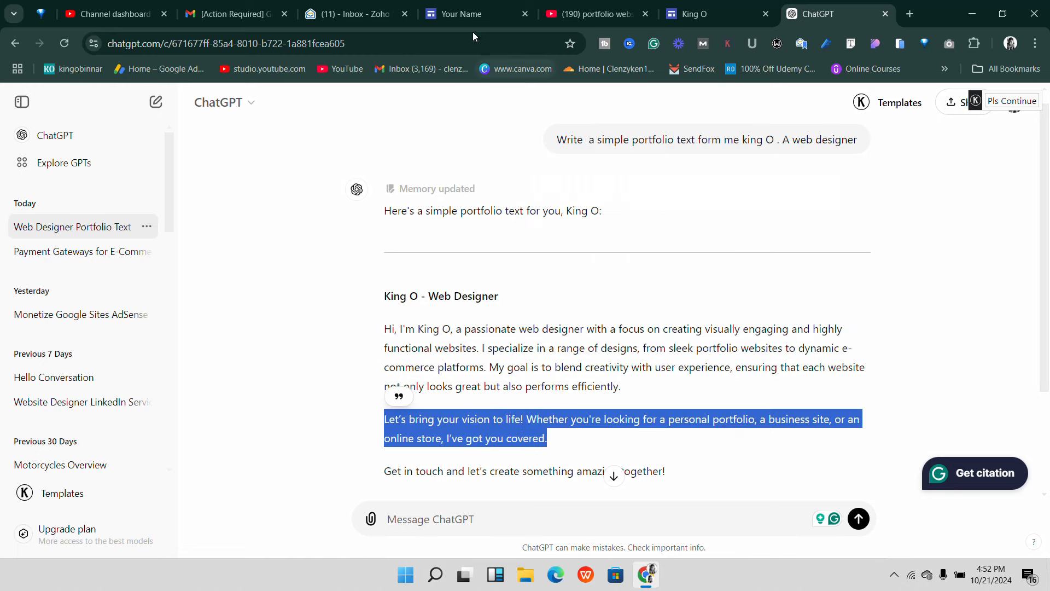
- Return to the site editor and paste the copied text as a second paragraph of the intro description
{"action": "left_click", "coordinate": [768, 7]}
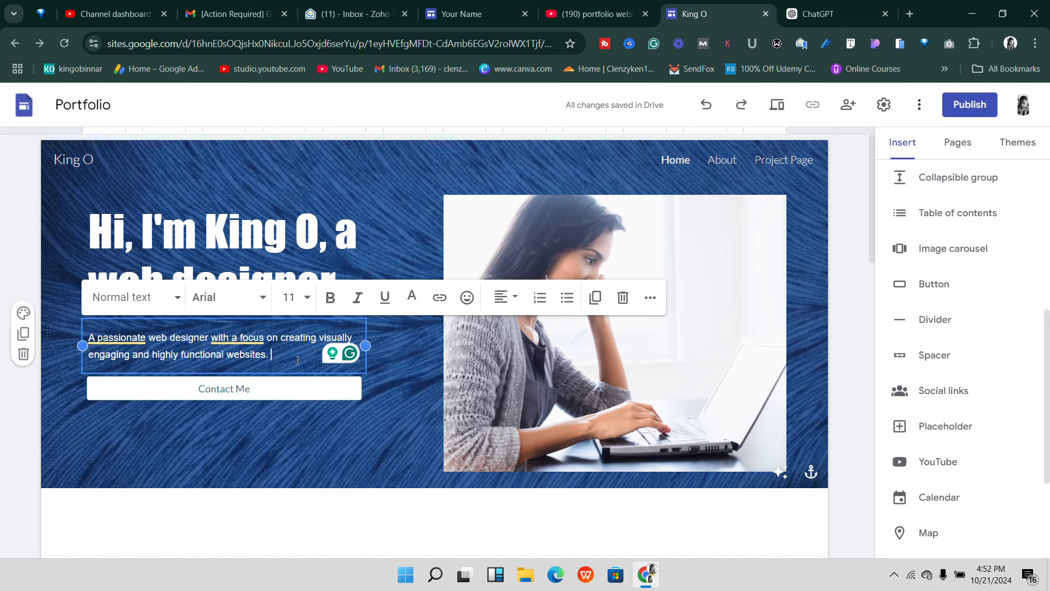
{"action": "key", "text": "Return"}
{"action": "key", "text": "ctrl+v"}
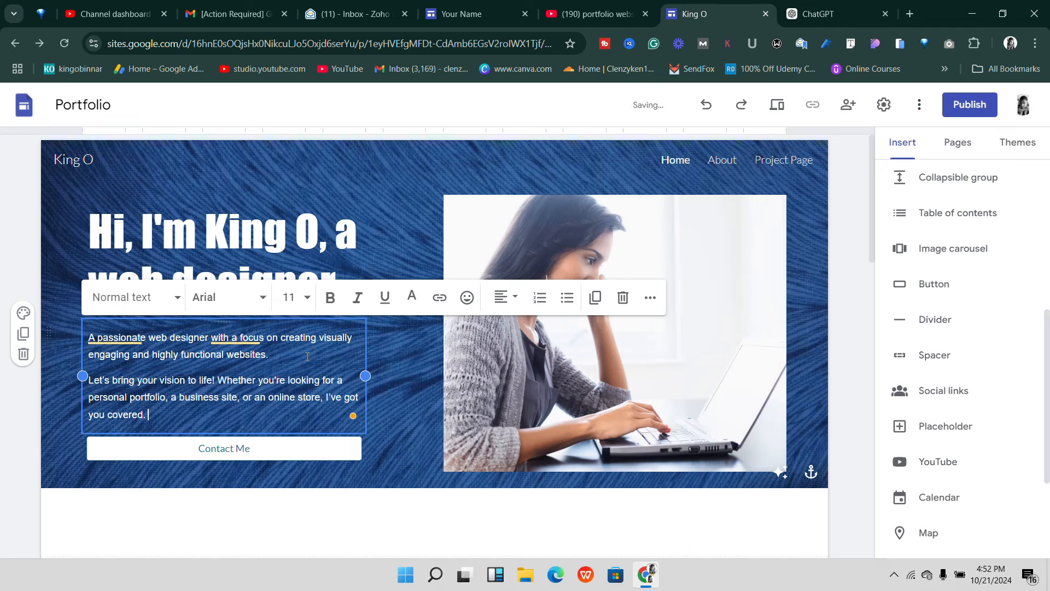
{"action": "left_click", "coordinate": [390, 397]}
{"action": "scroll", "coordinate": [636, 273], "scroll_direction": "down", "scroll_amount": 2}
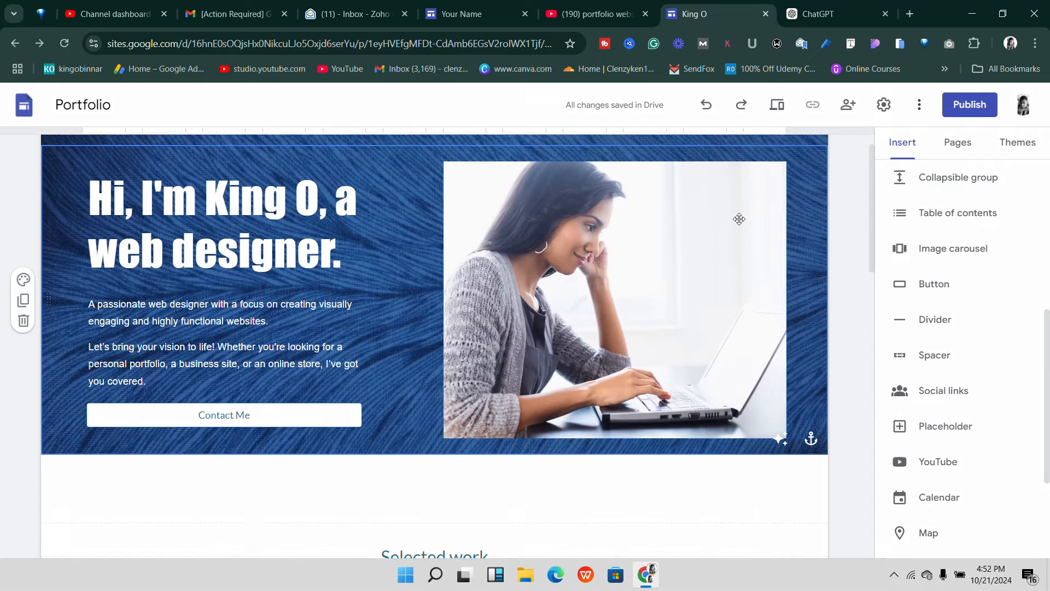
{"action": "scroll", "coordinate": [739, 217], "scroll_direction": "up", "scroll_amount": 2}
{"action": "scroll", "coordinate": [392, 311], "scroll_direction": "down", "scroll_amount": 2}
{"action": "scroll", "coordinate": [360, 313], "scroll_direction": "up", "scroll_amount": 2}
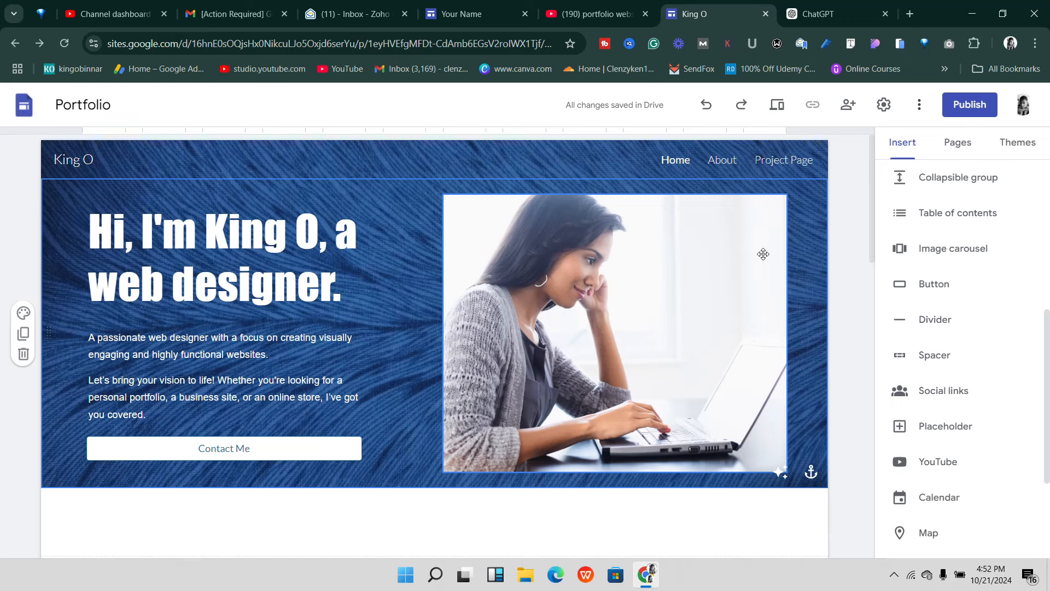
- Enter "Services" as the heading in the empty text box between the intro section and "Selected work"
{"action": "scroll", "coordinate": [514, 278], "scroll_direction": "down", "scroll_amount": 4}
{"action": "scroll", "coordinate": [493, 290], "scroll_direction": "up", "scroll_amount": 1}
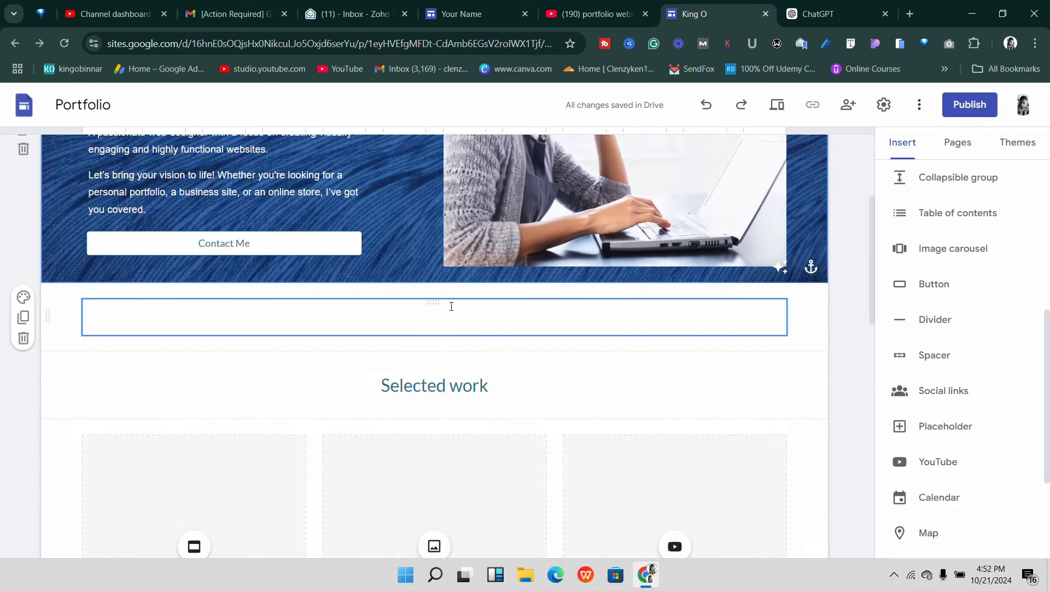
{"action": "left_click", "coordinate": [426, 326]}
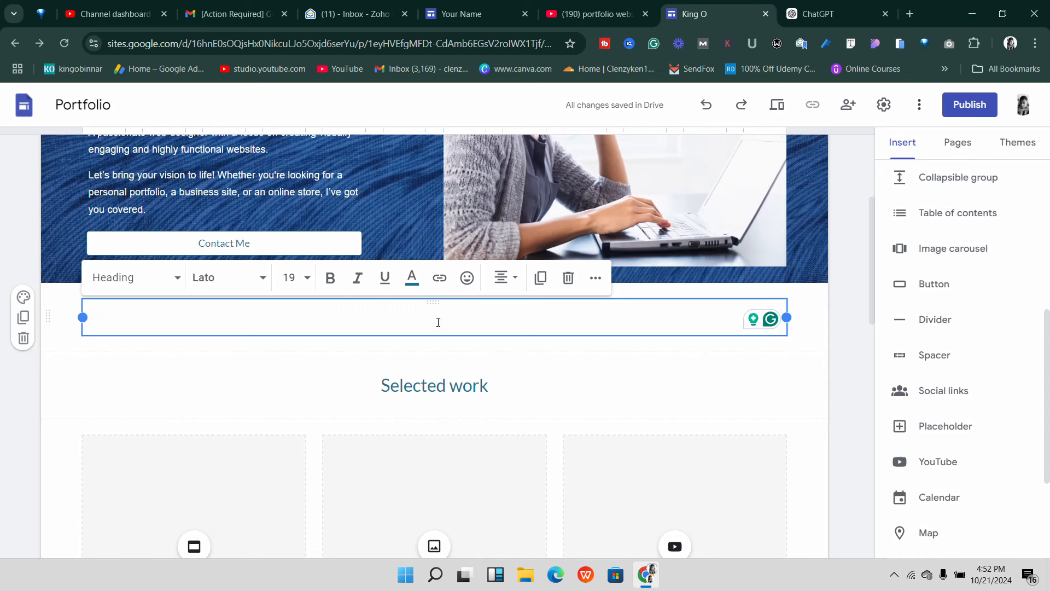
{"action": "type", "text": "Wha"}
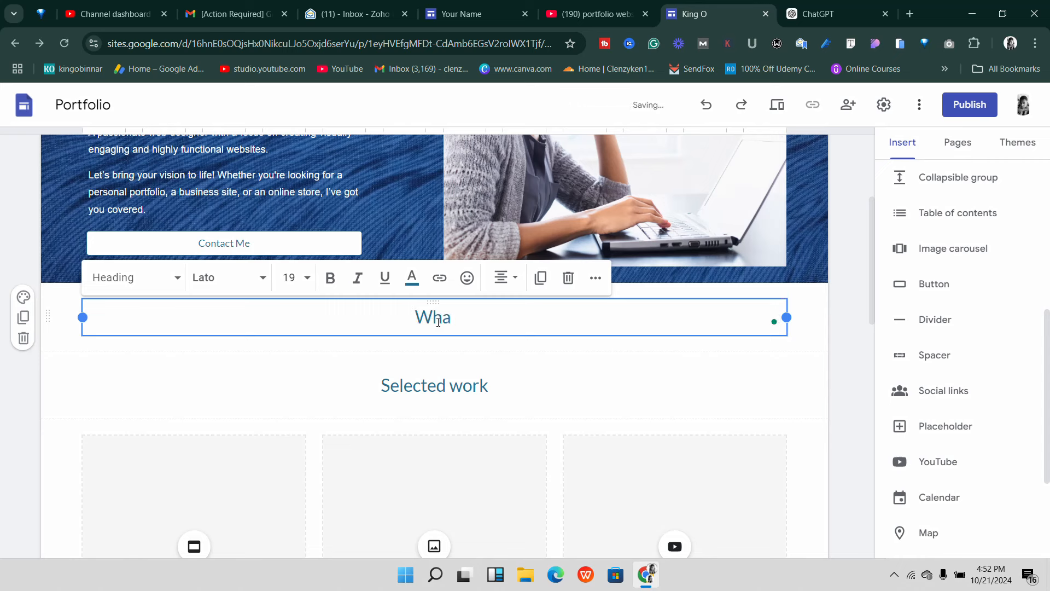
{"action": "key", "text": "BackSpace"}
{"action": "key", "text": "BackSpace"}
{"action": "key", "text": "BackSpace"}
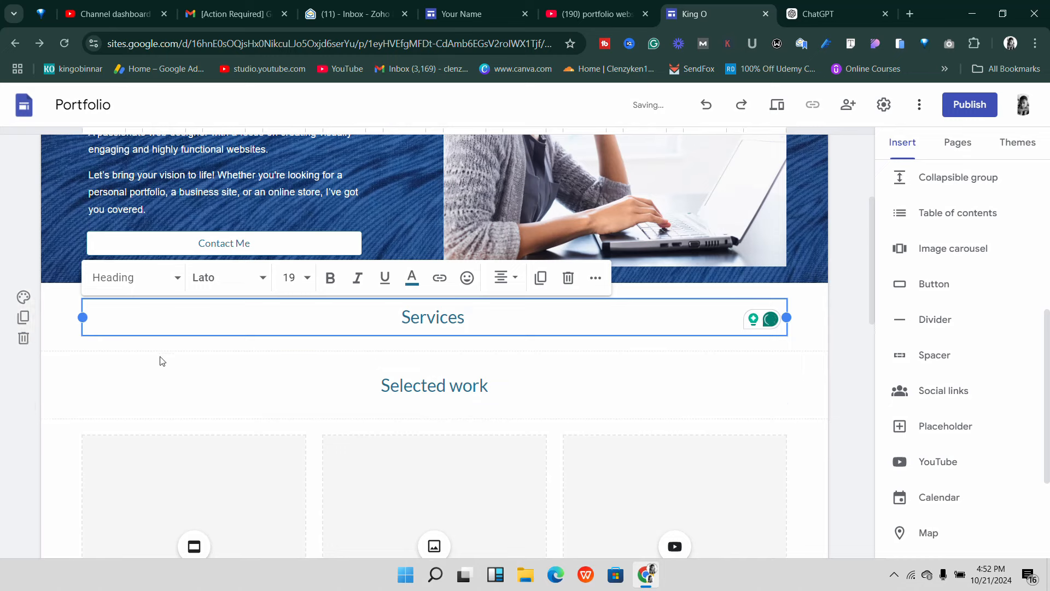
{"action": "left_click", "coordinate": [3, 311]}
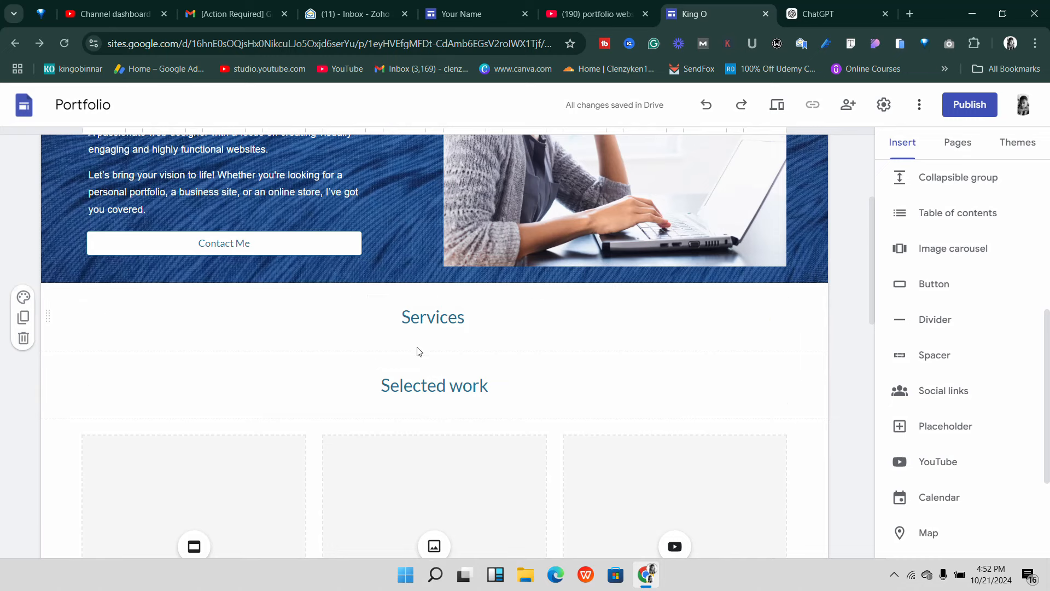
{"action": "scroll", "coordinate": [448, 363], "scroll_direction": "down", "scroll_amount": 2}
{"action": "scroll", "coordinate": [448, 363], "scroll_direction": "down", "scroll_amount": 2}
{"action": "scroll", "coordinate": [443, 383], "scroll_direction": "up", "scroll_amount": 5}
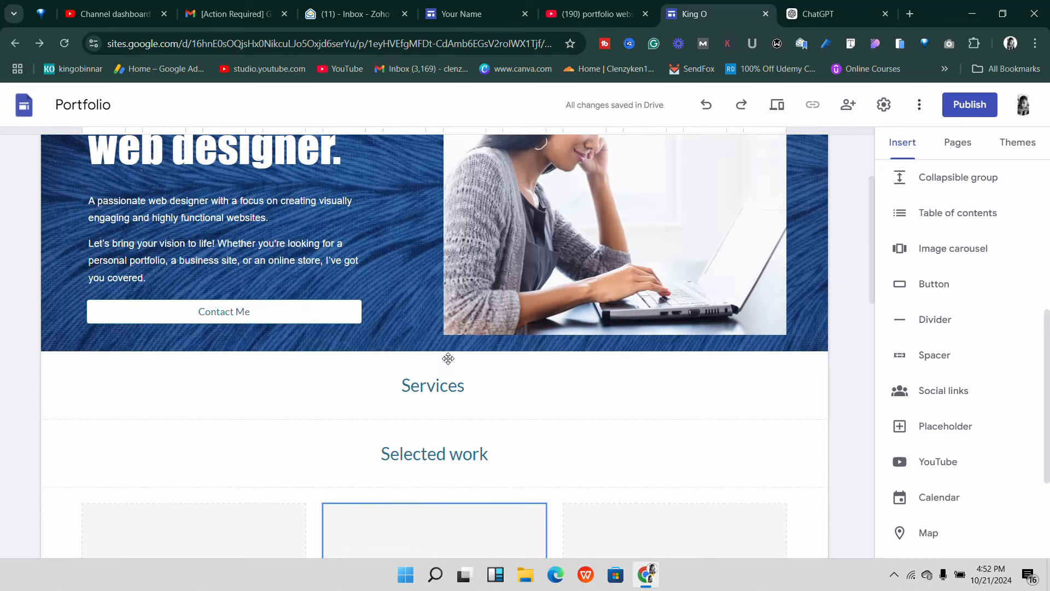
{"action": "scroll", "coordinate": [450, 413], "scroll_direction": "down", "scroll_amount": 1}
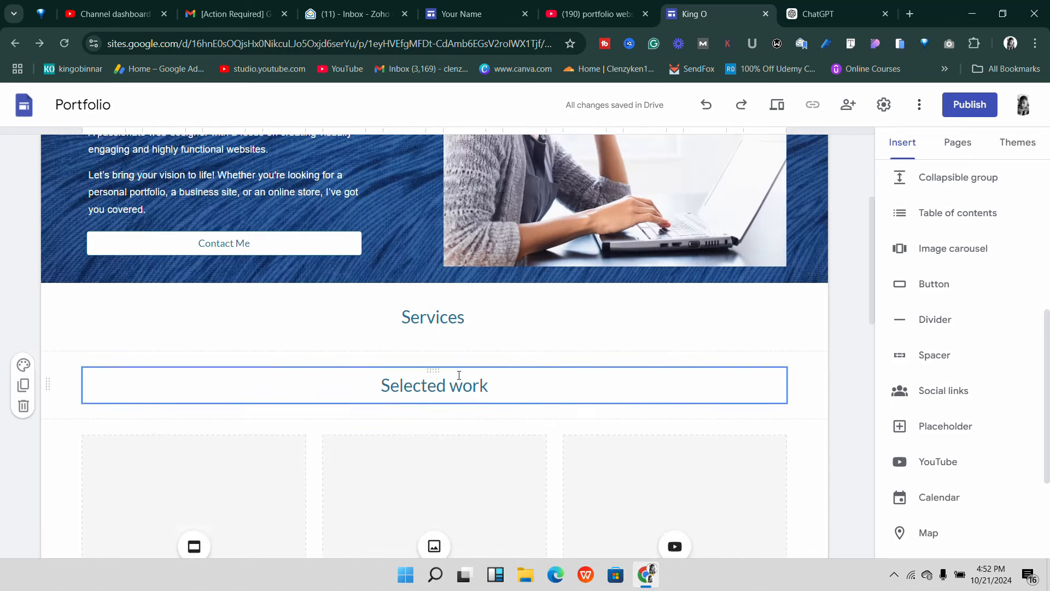
- Insert the content block with three image placeholders, each with a title and text below, between the "Services" heading and "Selected work"
{"action": "left_click", "coordinate": [517, 320]}
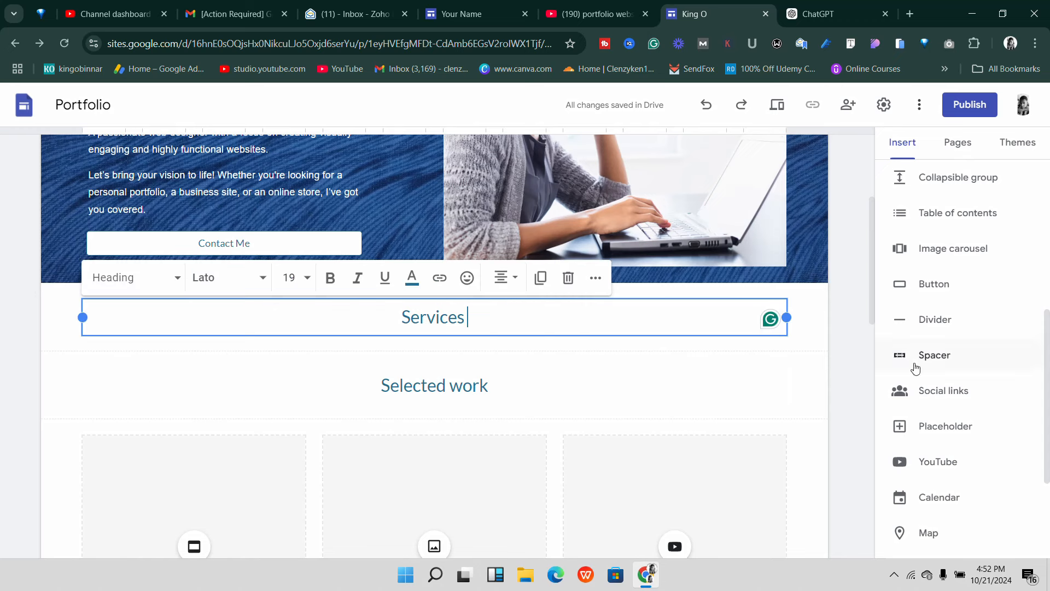
{"action": "scroll", "coordinate": [930, 350], "scroll_direction": "up", "scroll_amount": 3}
{"action": "left_click", "coordinate": [207, 349]}
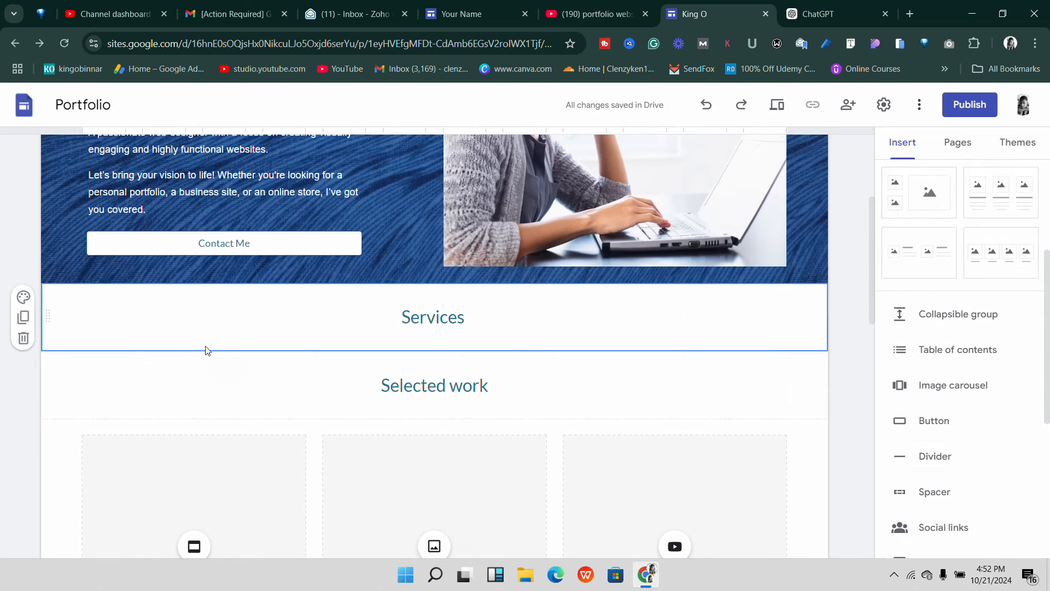
{"action": "scroll", "coordinate": [962, 290], "scroll_direction": "up", "scroll_amount": 3}
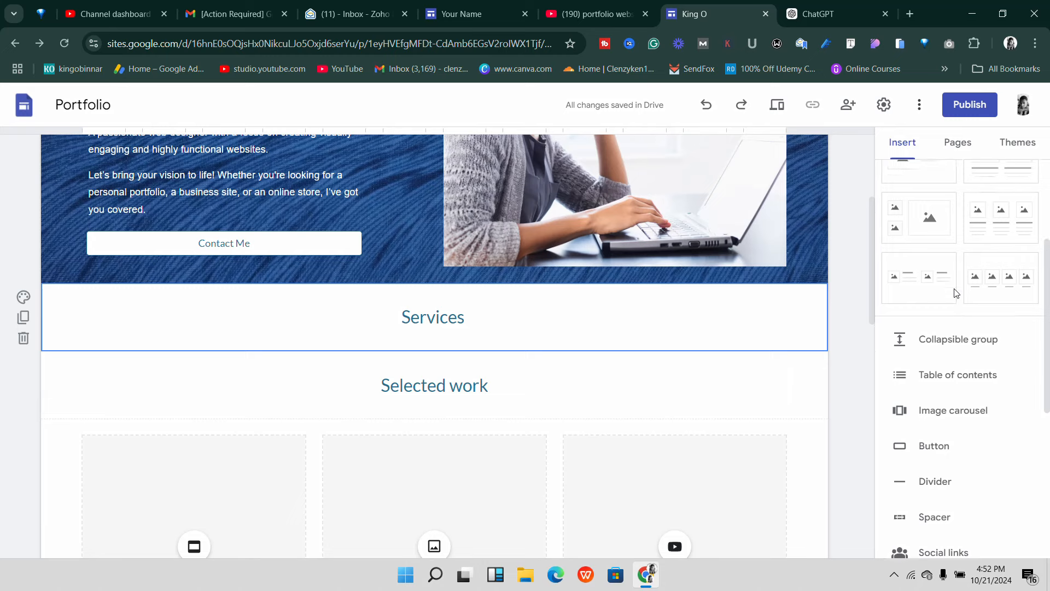
{"action": "left_click_drag", "start_coordinate": [987, 313], "coordinate": [426, 335]}
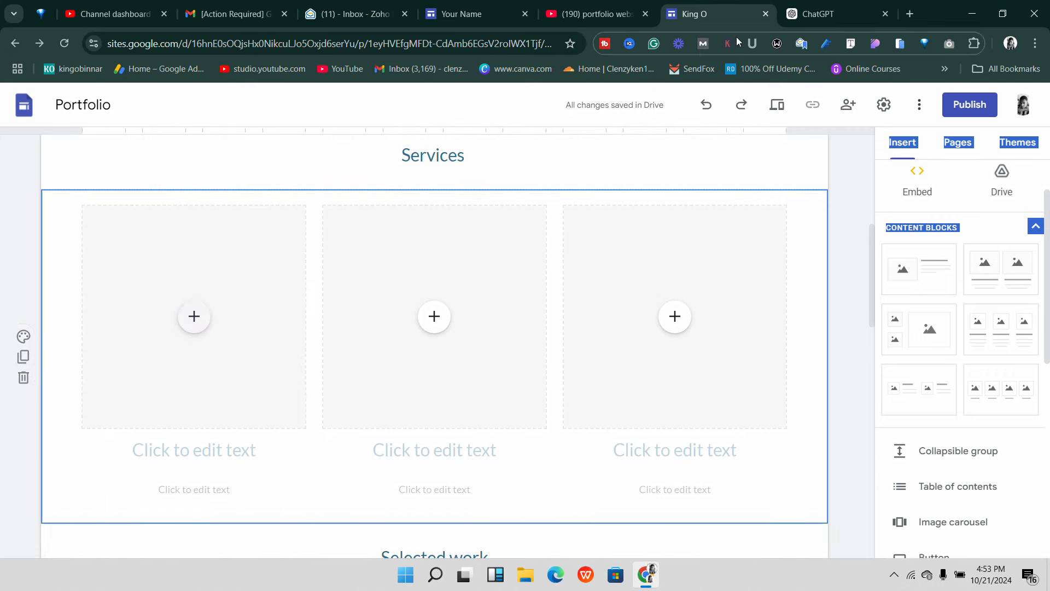
- Open the stock image sites pexels.com and pixabay.com, each in its own new browser tab
{"action": "left_click", "coordinate": [906, 13]}
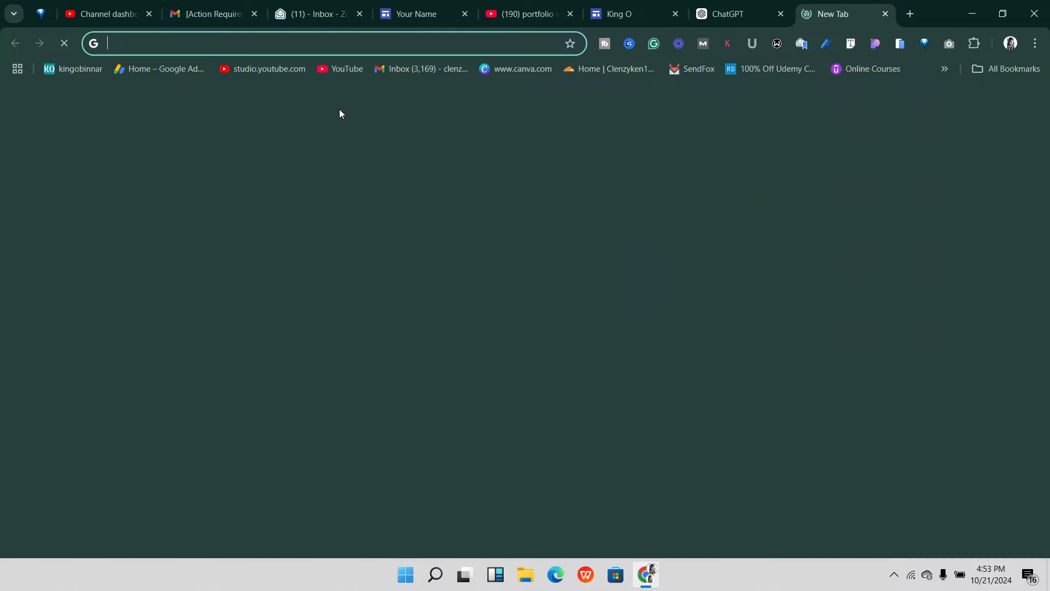
{"action": "type", "text": "pexe"}
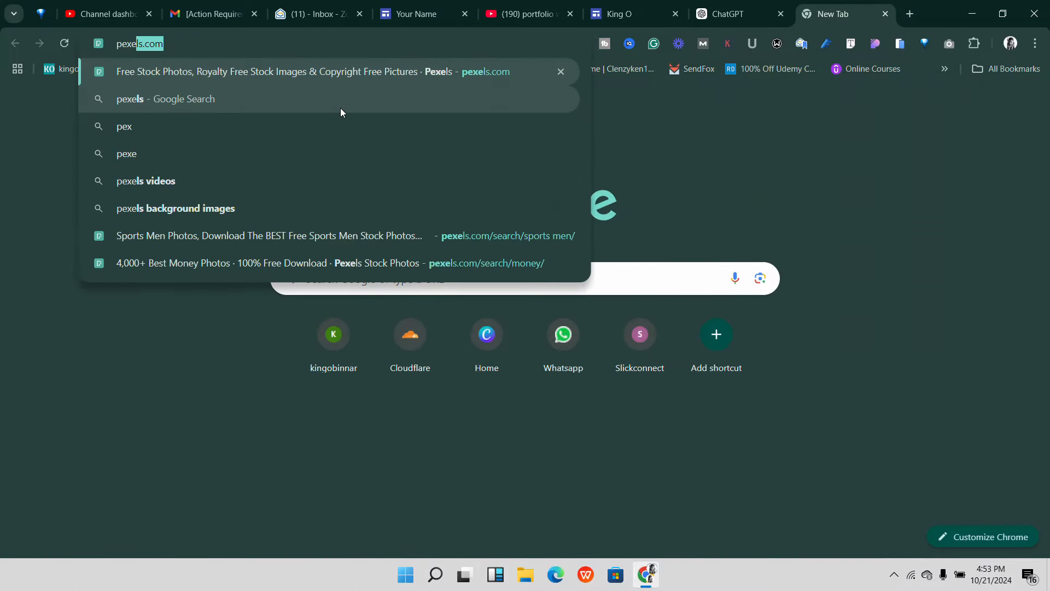
{"action": "key", "text": "Return"}
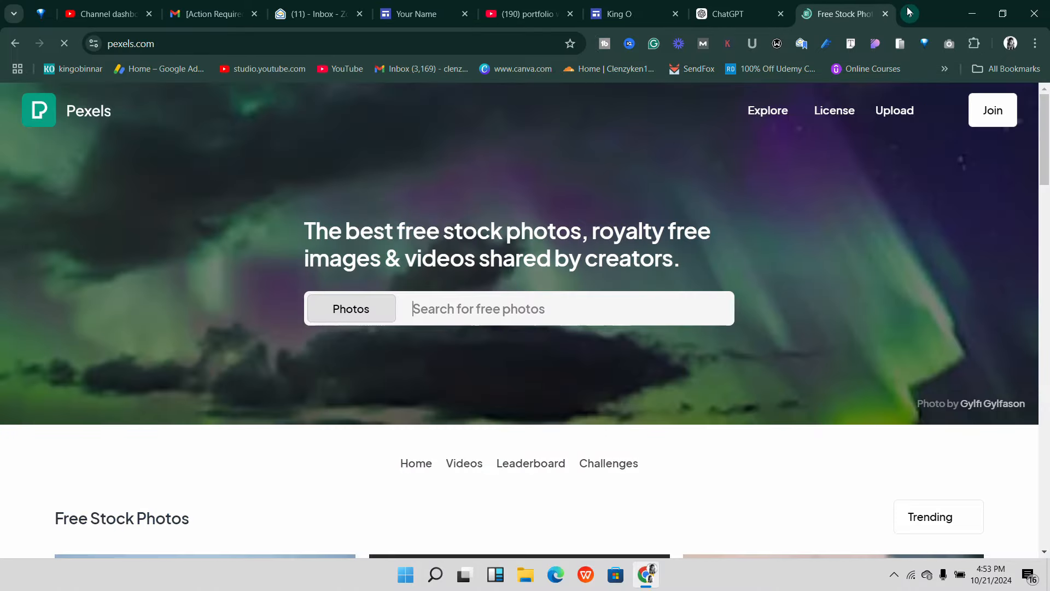
{"action": "left_click", "coordinate": [910, 14]}
{"action": "type", "text": "p"}
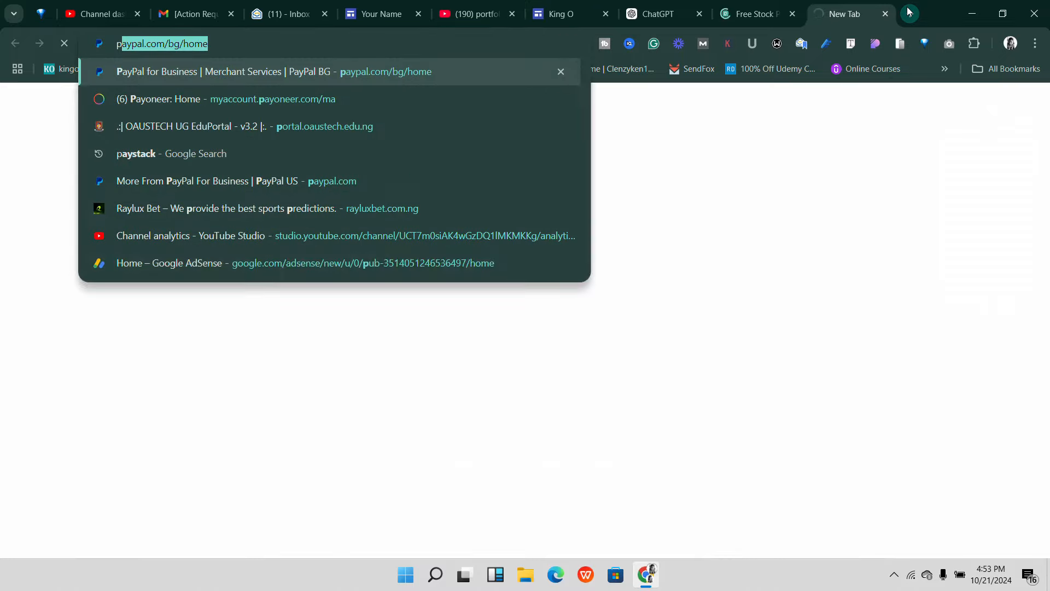
{"action": "type", "text": "ixa"}
{"action": "key", "text": "Return"}
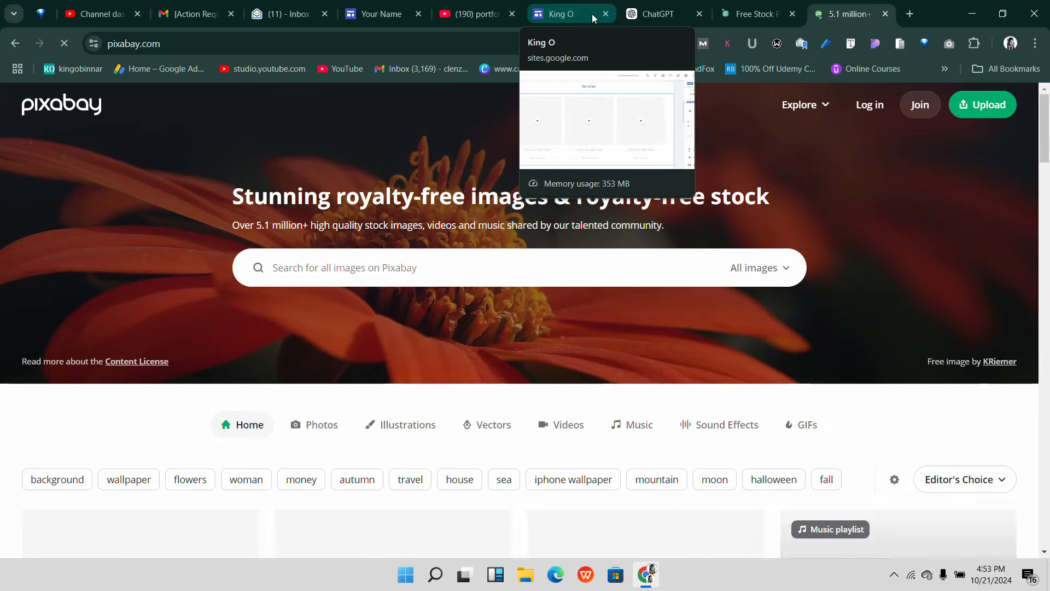
{"action": "left_click", "coordinate": [558, 14]}
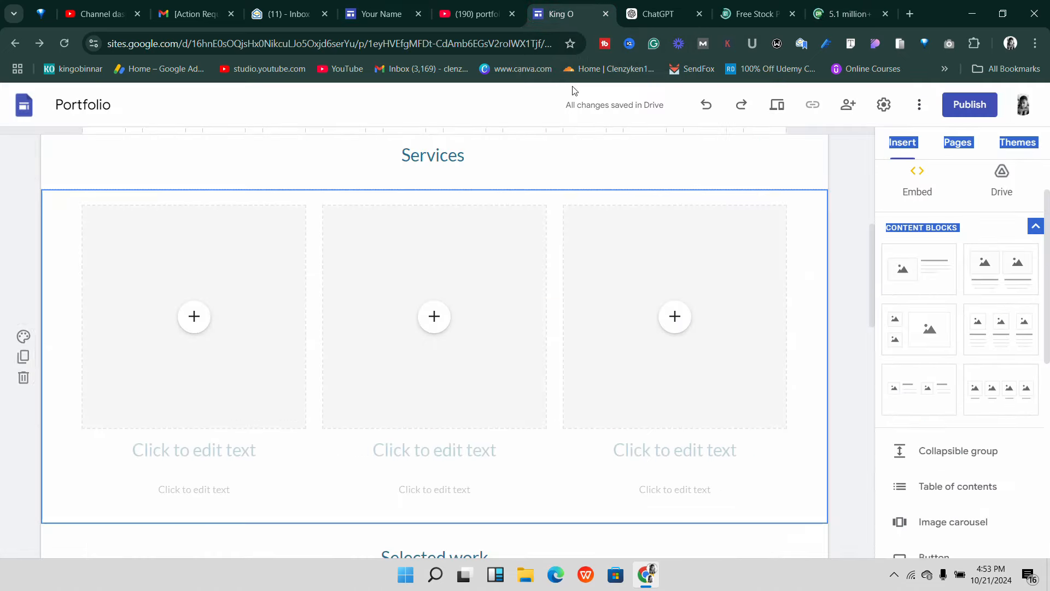
{"action": "scroll", "coordinate": [368, 245], "scroll_direction": "up", "scroll_amount": 6}
{"action": "scroll", "coordinate": [473, 216], "scroll_direction": "down", "scroll_amount": 2}
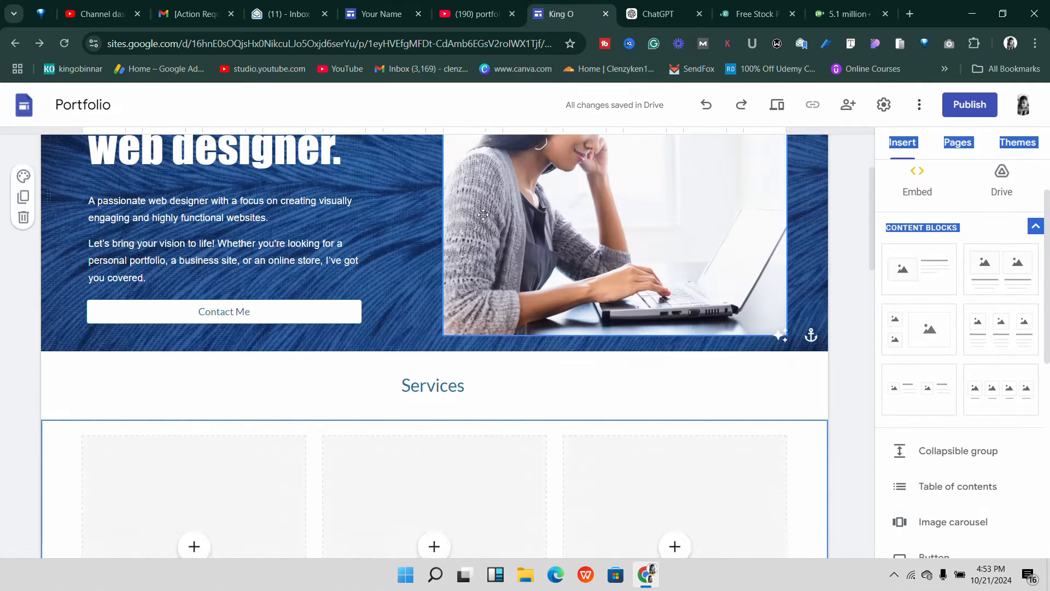
{"action": "scroll", "coordinate": [481, 226], "scroll_direction": "up", "scroll_amount": 3}
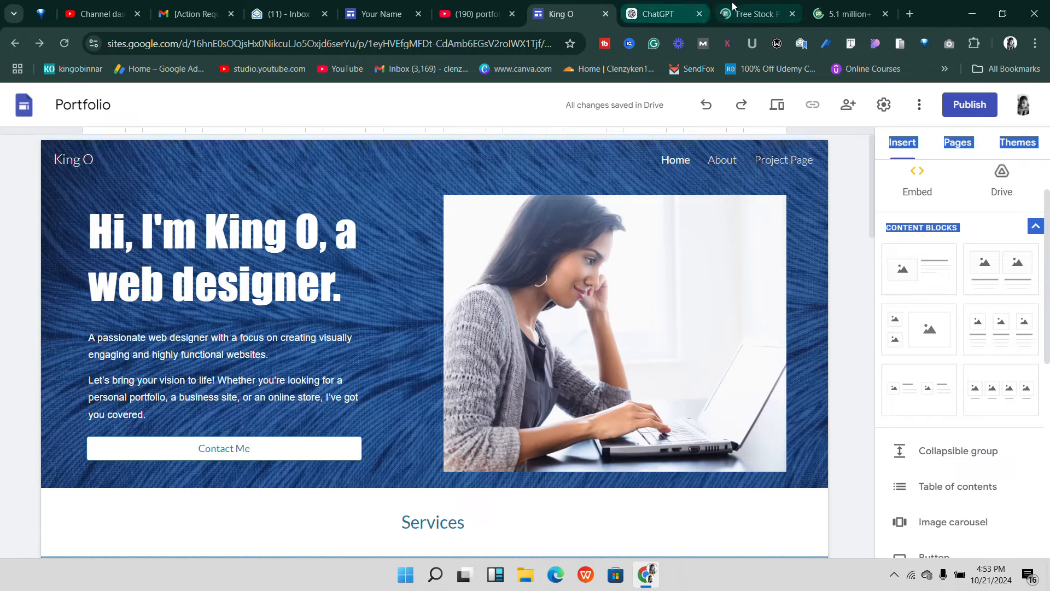
- Switch to Pexels and search its free photos for "web"
{"action": "left_click", "coordinate": [749, 13]}
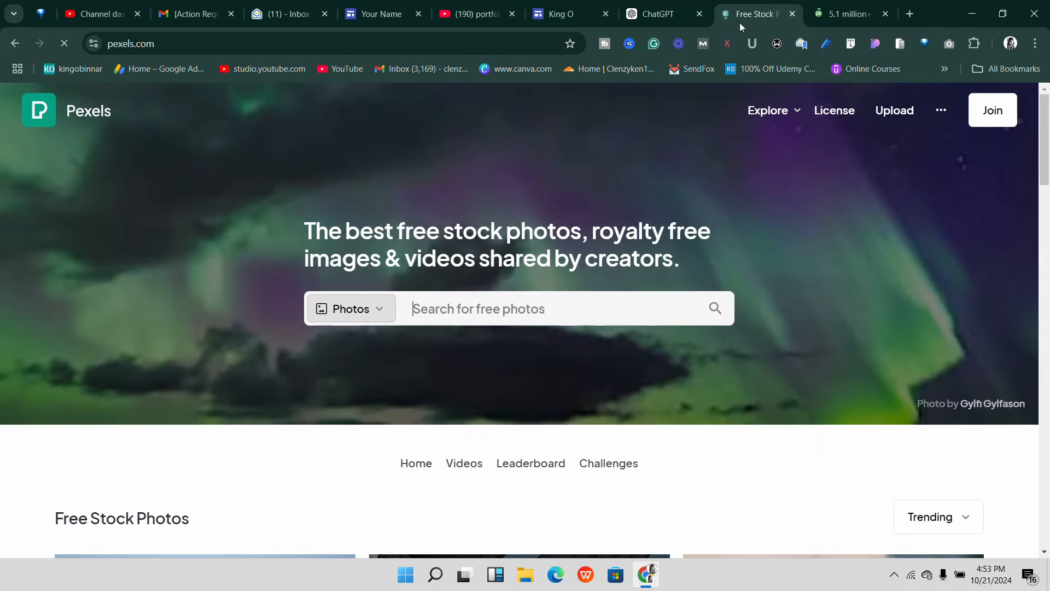
{"action": "left_click", "coordinate": [515, 306]}
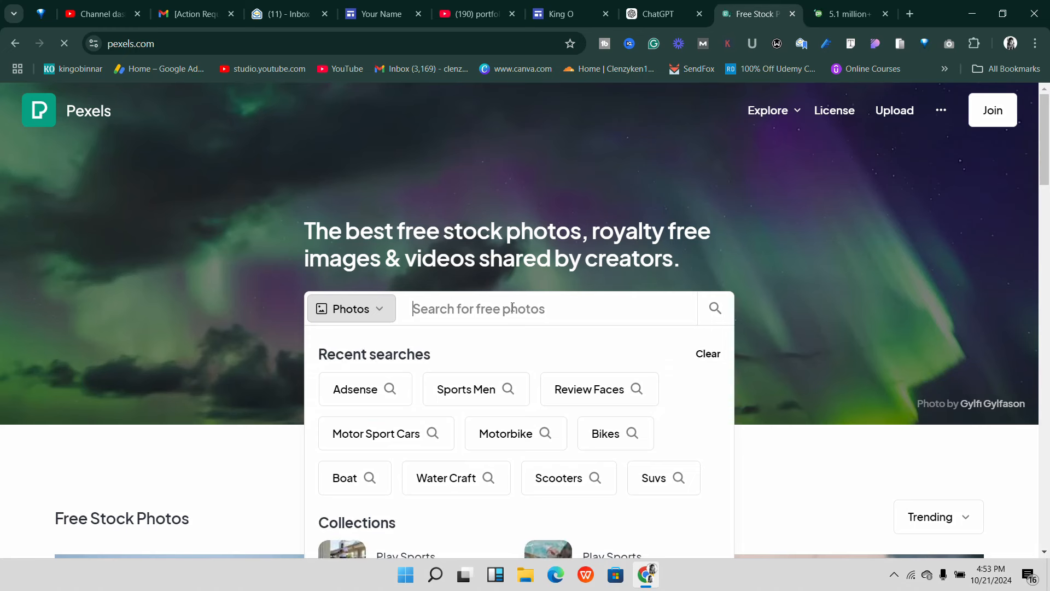
{"action": "type", "text": "we"}
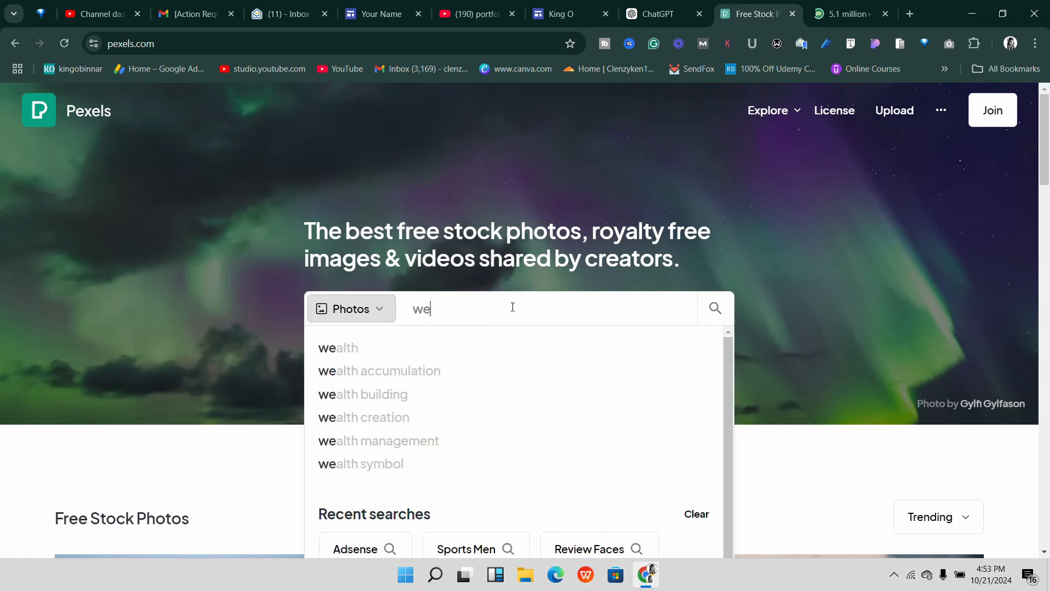
{"action": "type", "text": "b"}
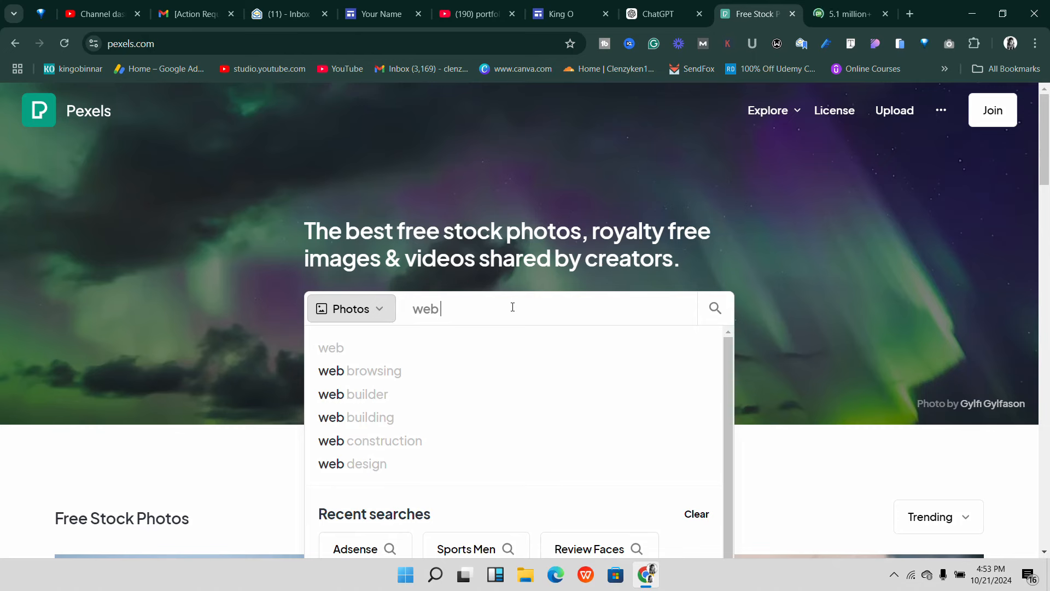
- Switch to Pixabay and search for "web" with the image type limited to Vectors
{"action": "left_click", "coordinate": [846, 15]}
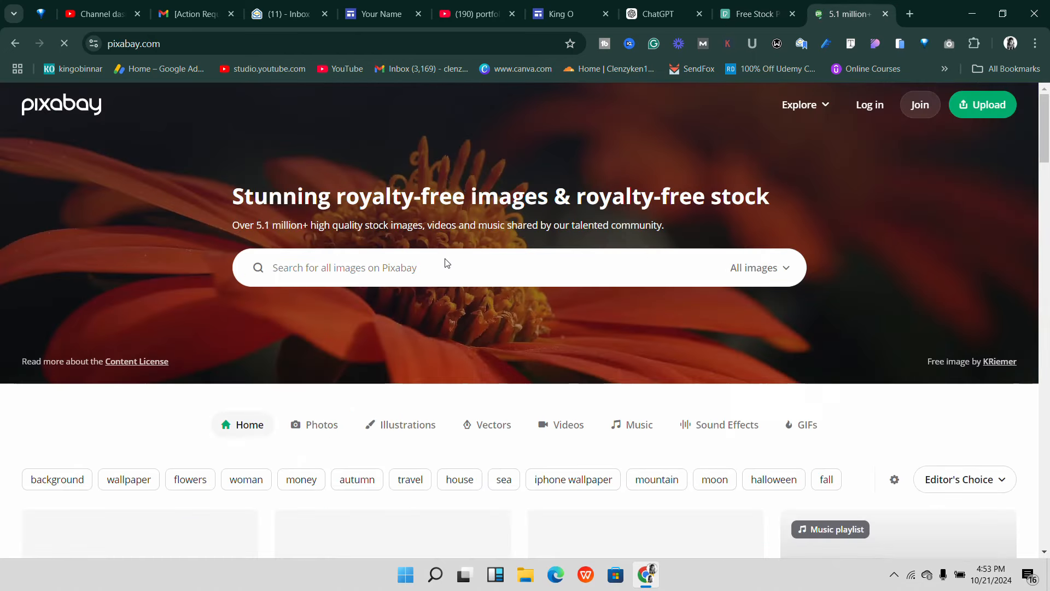
{"action": "left_click", "coordinate": [421, 274]}
{"action": "type", "text": "we"}
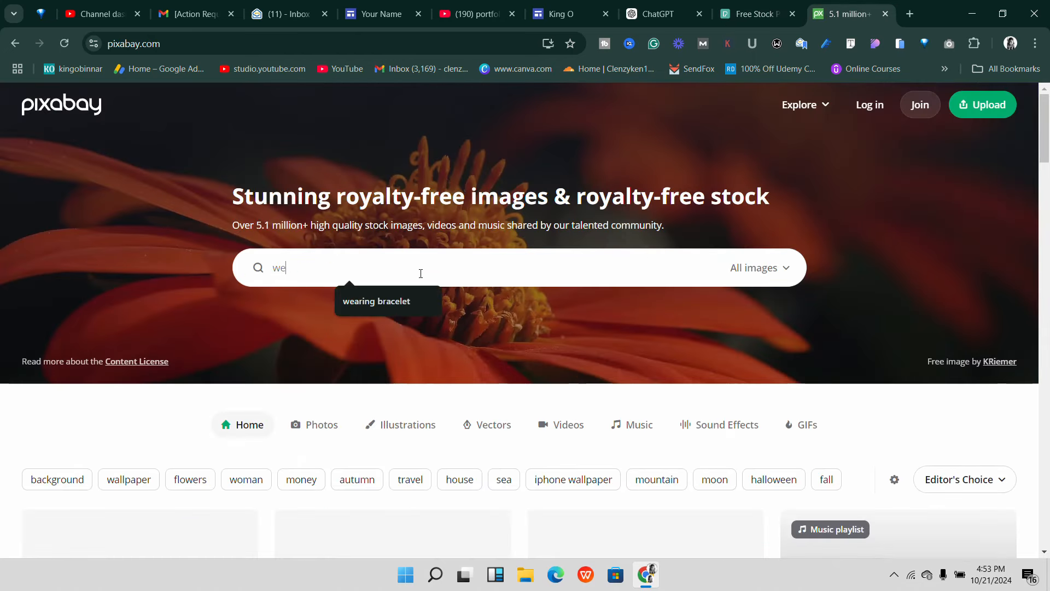
{"action": "key", "text": "BackSpace"}
{"action": "key", "text": "BackSpace"}
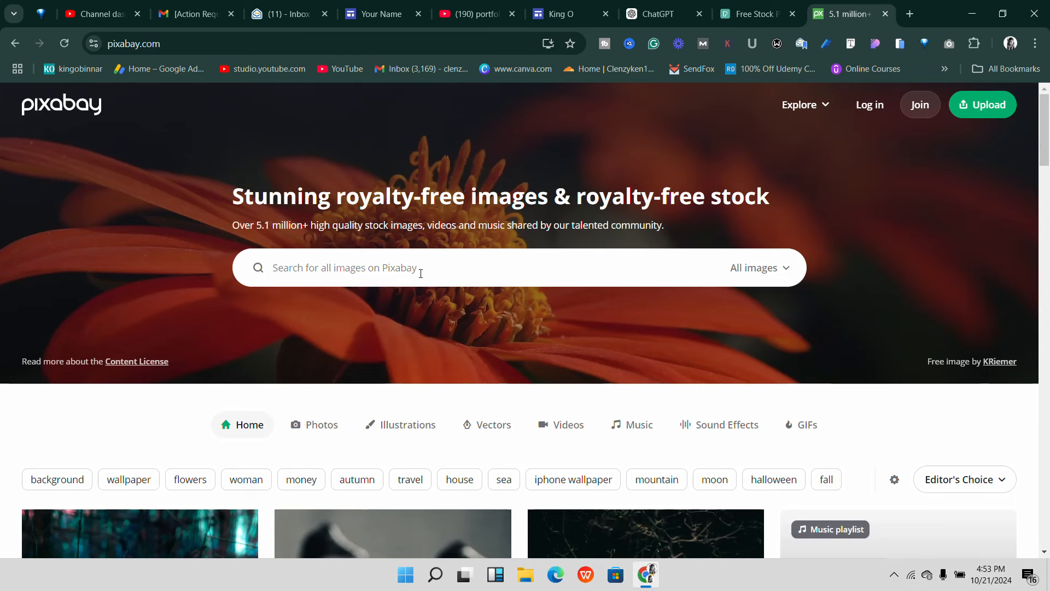
{"action": "left_click", "coordinate": [358, 258]}
{"action": "type", "text": "we"}
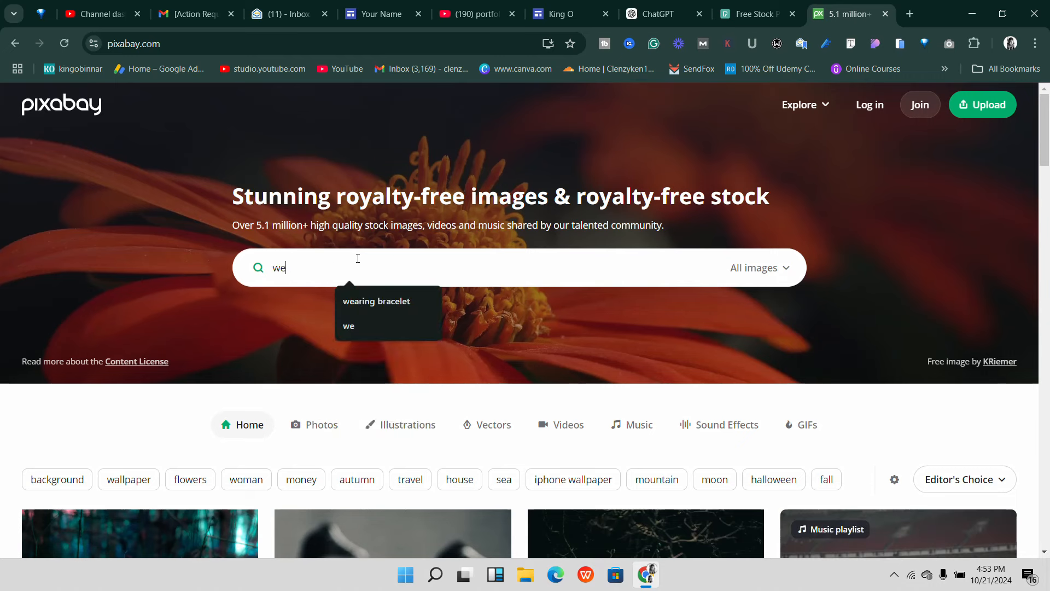
{"action": "type", "text": "b"}
{"action": "left_click", "coordinate": [788, 274]}
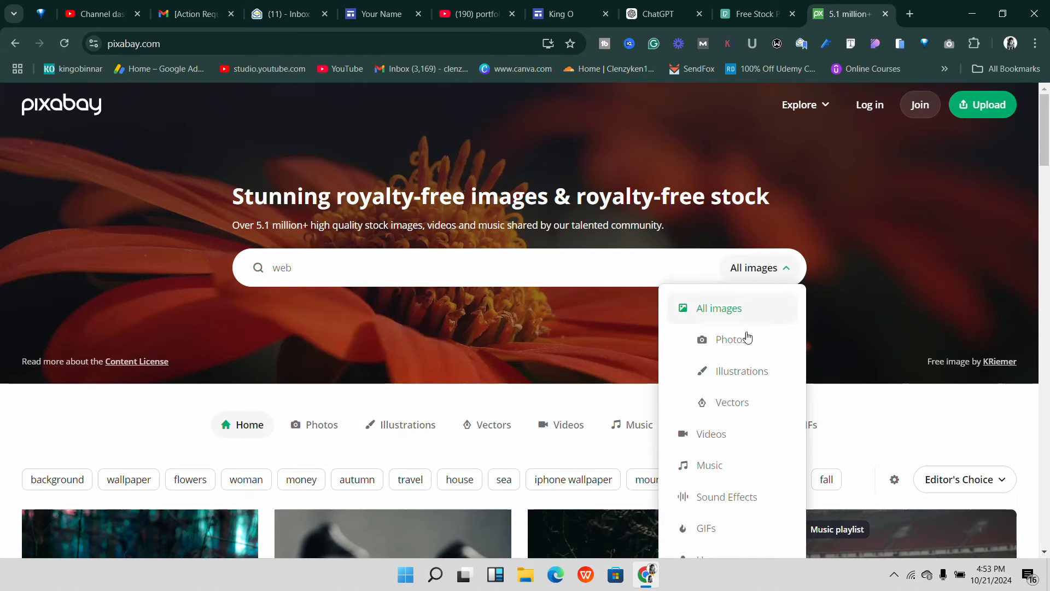
{"action": "left_click", "coordinate": [721, 404]}
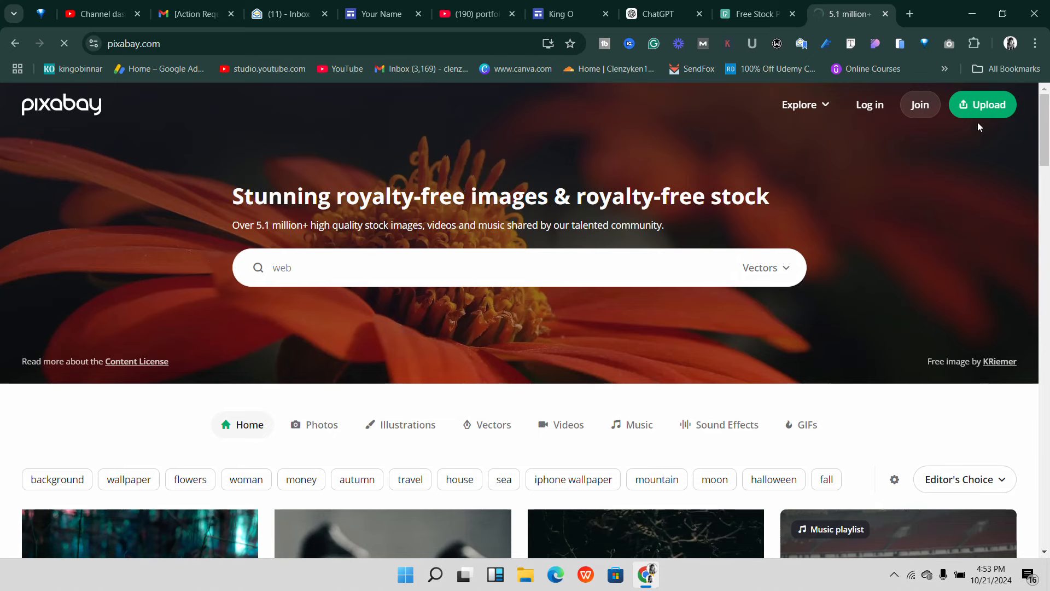
- Return to Pexels and browse the "web" photo results for images suited to the Services section
{"action": "left_click", "coordinate": [732, 15]}
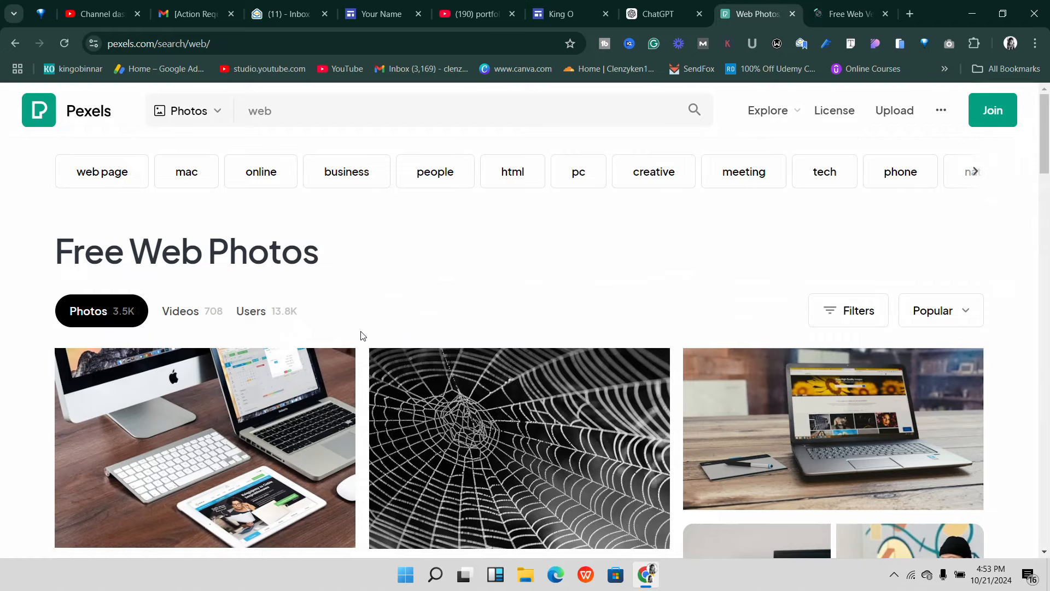
{"action": "scroll", "coordinate": [353, 334], "scroll_direction": "down", "scroll_amount": 2}
{"action": "scroll", "coordinate": [353, 332], "scroll_direction": "down", "scroll_amount": 8}
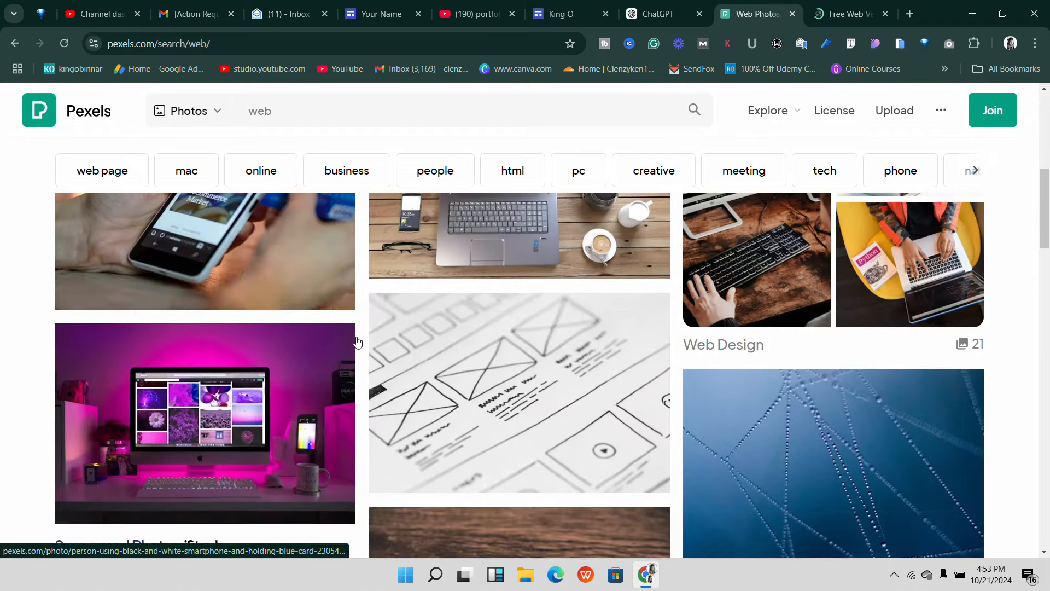
{"action": "scroll", "coordinate": [296, 365], "scroll_direction": "down", "scroll_amount": 7}
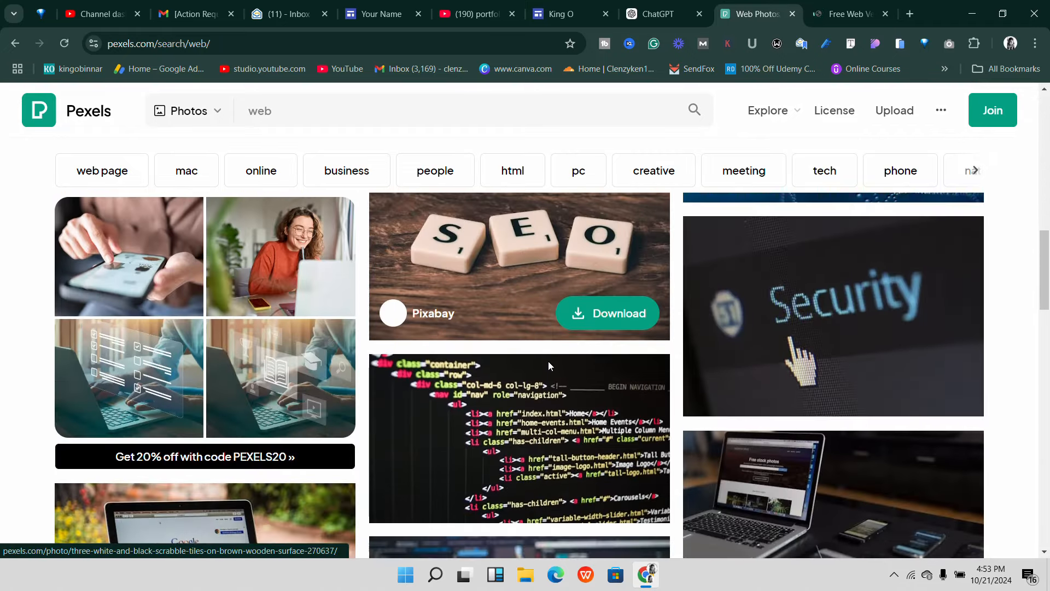
{"action": "scroll", "coordinate": [556, 362], "scroll_direction": "down", "scroll_amount": 10}
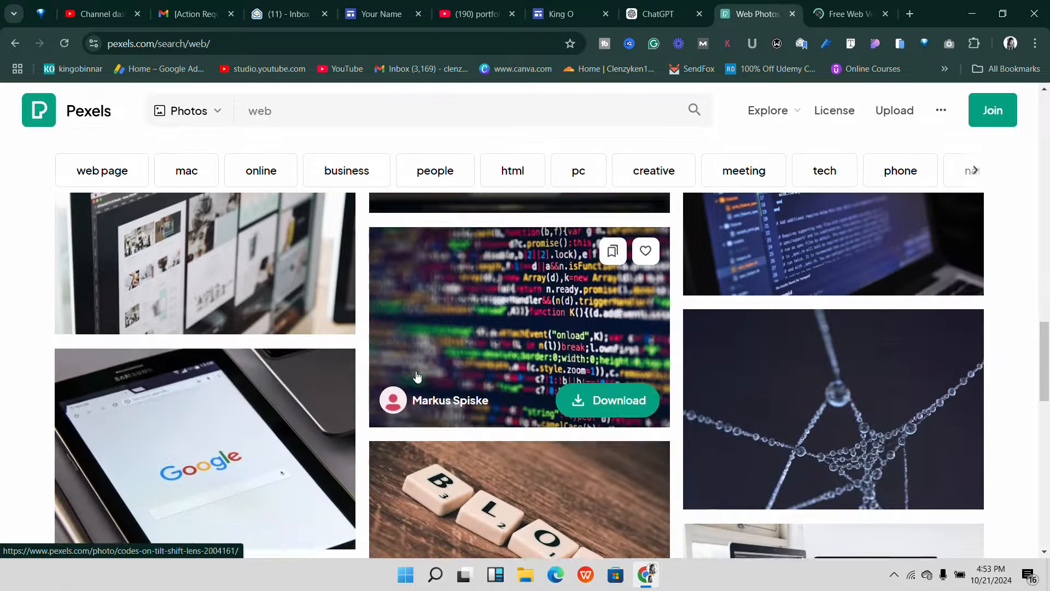
{"action": "scroll", "coordinate": [508, 372], "scroll_direction": "down", "scroll_amount": 5}
{"action": "scroll", "coordinate": [498, 356], "scroll_direction": "up", "scroll_amount": 12}
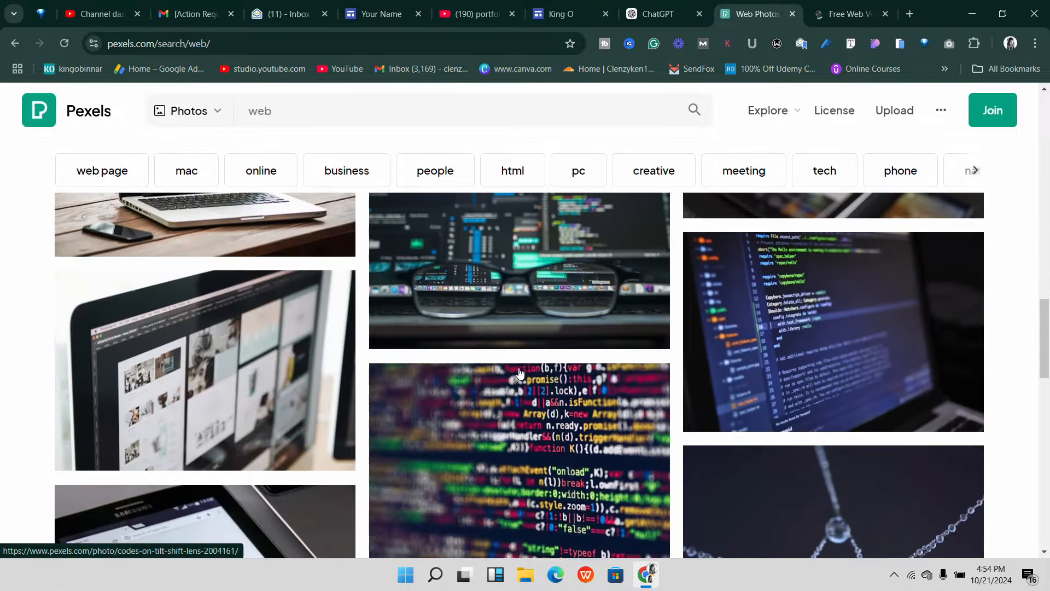
{"action": "scroll", "coordinate": [497, 353], "scroll_direction": "up", "scroll_amount": 15}
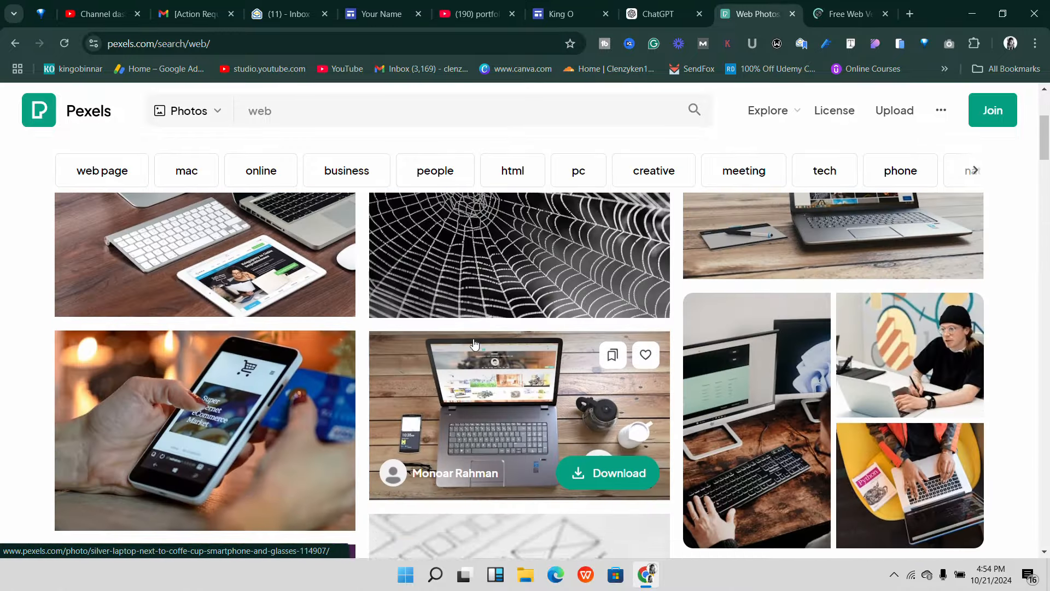
{"action": "scroll", "coordinate": [486, 346], "scroll_direction": "up", "scroll_amount": 3}
{"action": "scroll", "coordinate": [527, 348], "scroll_direction": "down", "scroll_amount": 1}
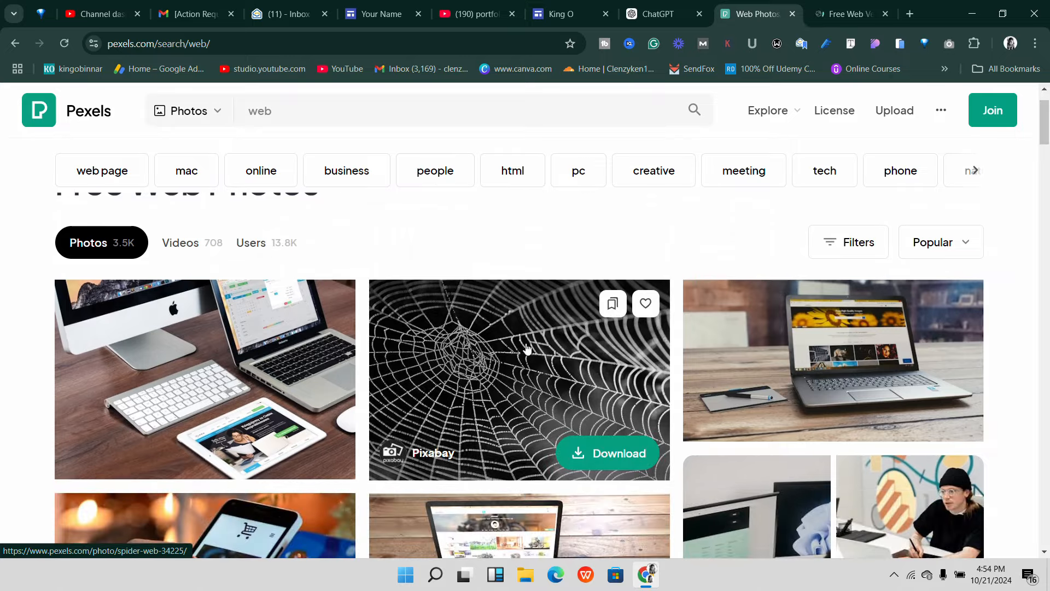
{"action": "scroll", "coordinate": [594, 346], "scroll_direction": "down", "scroll_amount": 3}
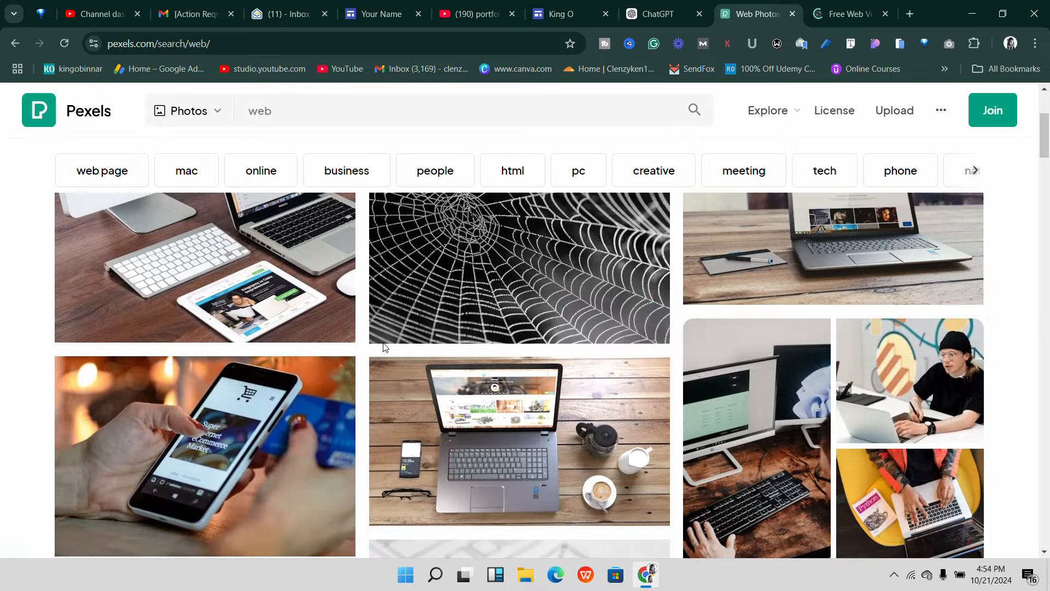
{"action": "scroll", "coordinate": [383, 347], "scroll_direction": "up", "scroll_amount": 2}
{"action": "scroll", "coordinate": [246, 329], "scroll_direction": "down", "scroll_amount": 2}
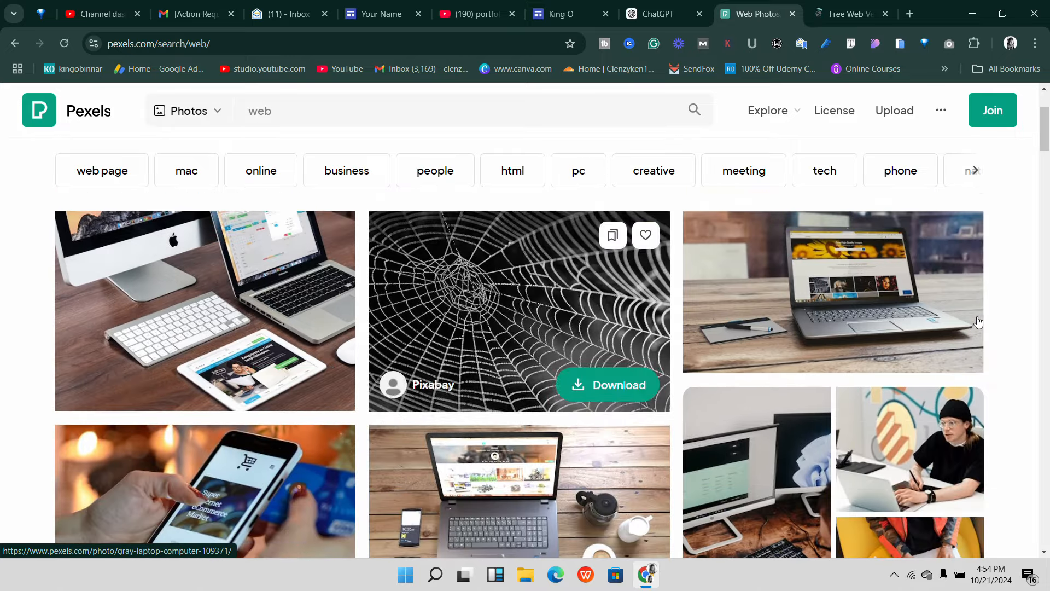
{"action": "scroll", "coordinate": [979, 322], "scroll_direction": "down", "scroll_amount": 2}
{"action": "scroll", "coordinate": [367, 377], "scroll_direction": "up", "scroll_amount": 1}
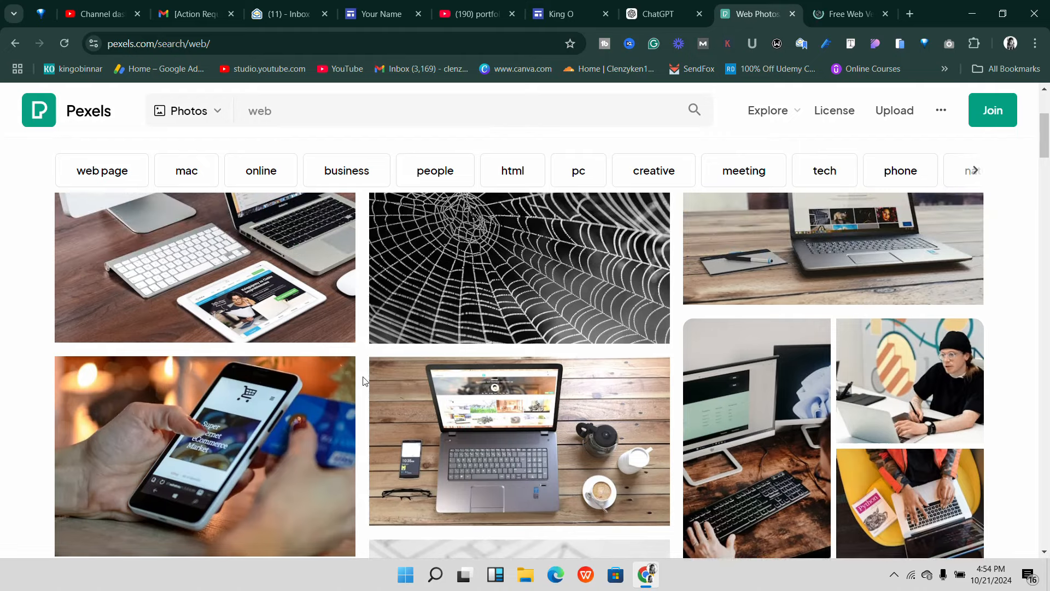
{"action": "scroll", "coordinate": [279, 394], "scroll_direction": "up", "scroll_amount": 2}
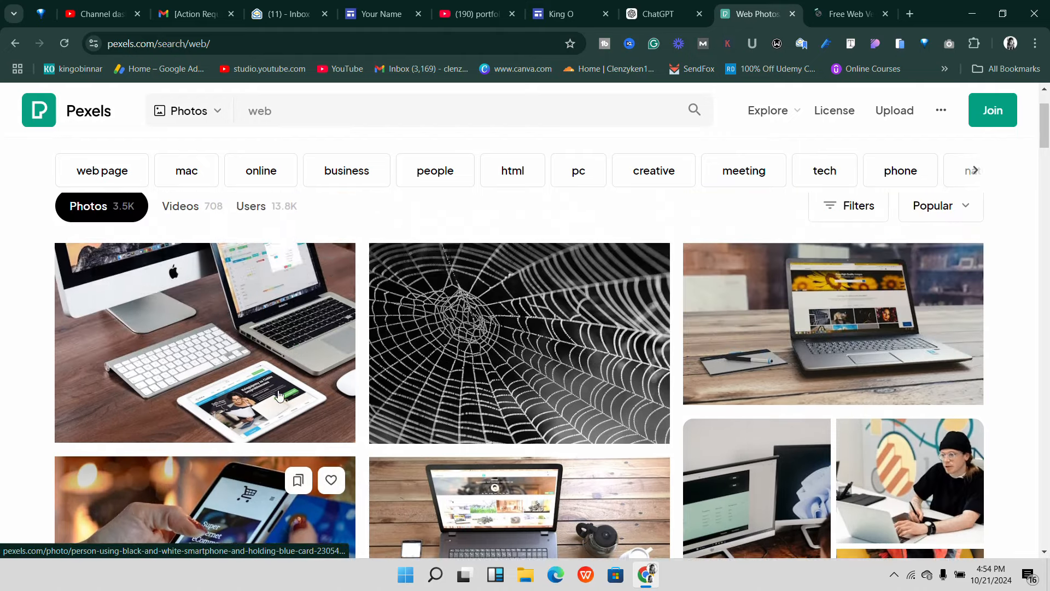
{"action": "scroll", "coordinate": [279, 394], "scroll_direction": "up", "scroll_amount": 1}
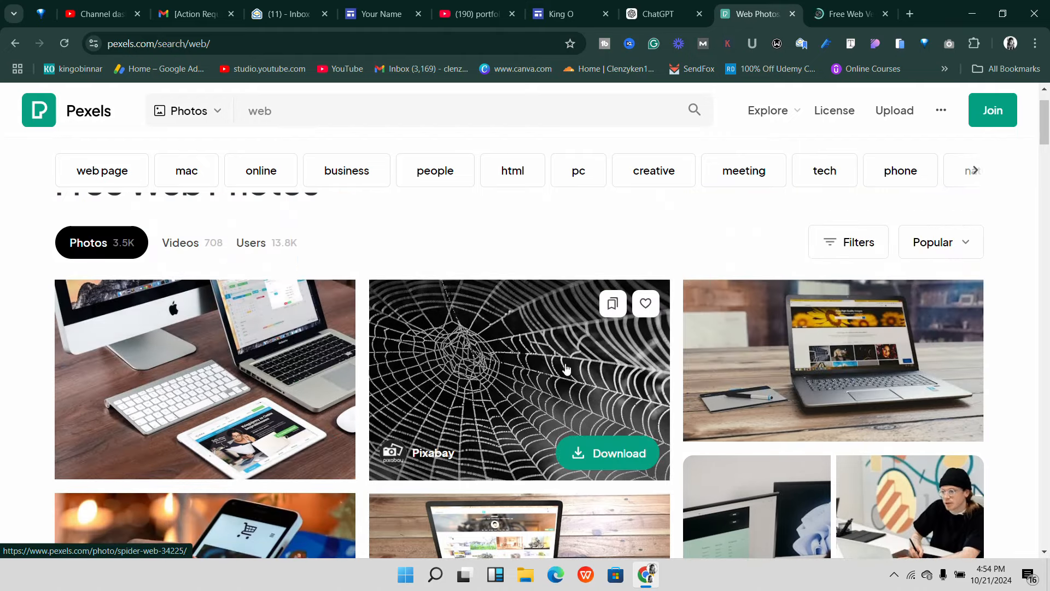
{"action": "scroll", "coordinate": [261, 414], "scroll_direction": "down", "scroll_amount": 2}
{"action": "scroll", "coordinate": [261, 414], "scroll_direction": "up", "scroll_amount": 2}
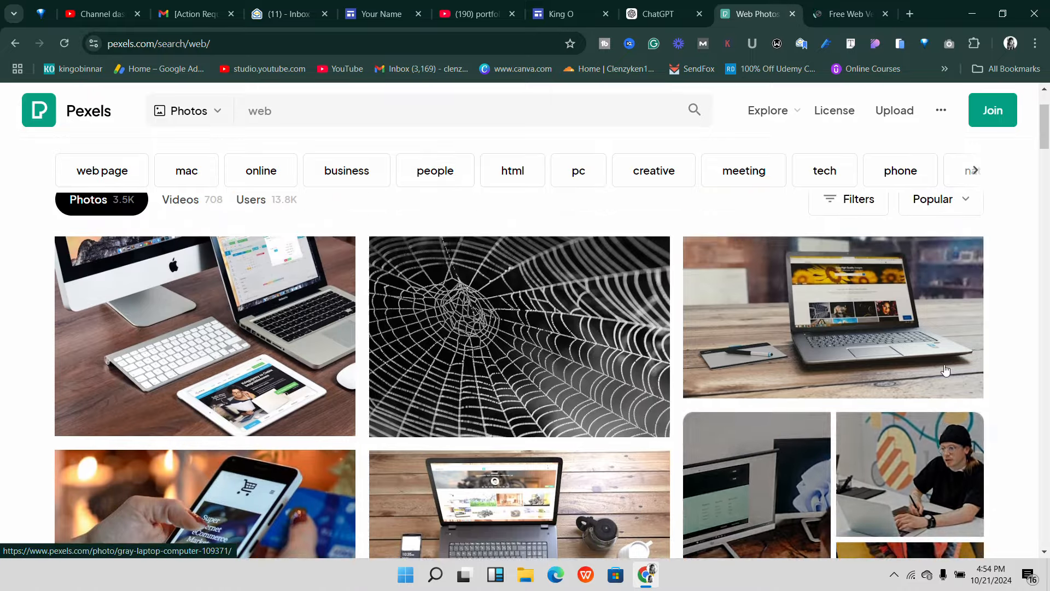
- Download the Pexels photo of hands holding a smartphone and a blue card in Medium size, 1280×853
{"action": "scroll", "coordinate": [520, 328], "scroll_direction": "down", "scroll_amount": 2}
{"action": "scroll", "coordinate": [228, 417], "scroll_direction": "down", "scroll_amount": 2}
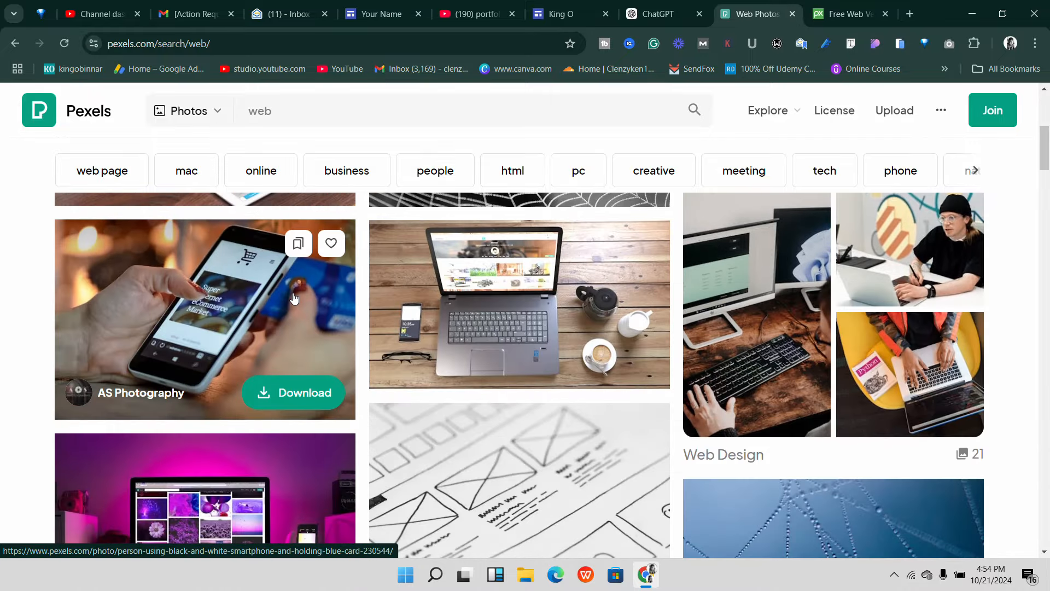
{"action": "right_click", "coordinate": [290, 301]}
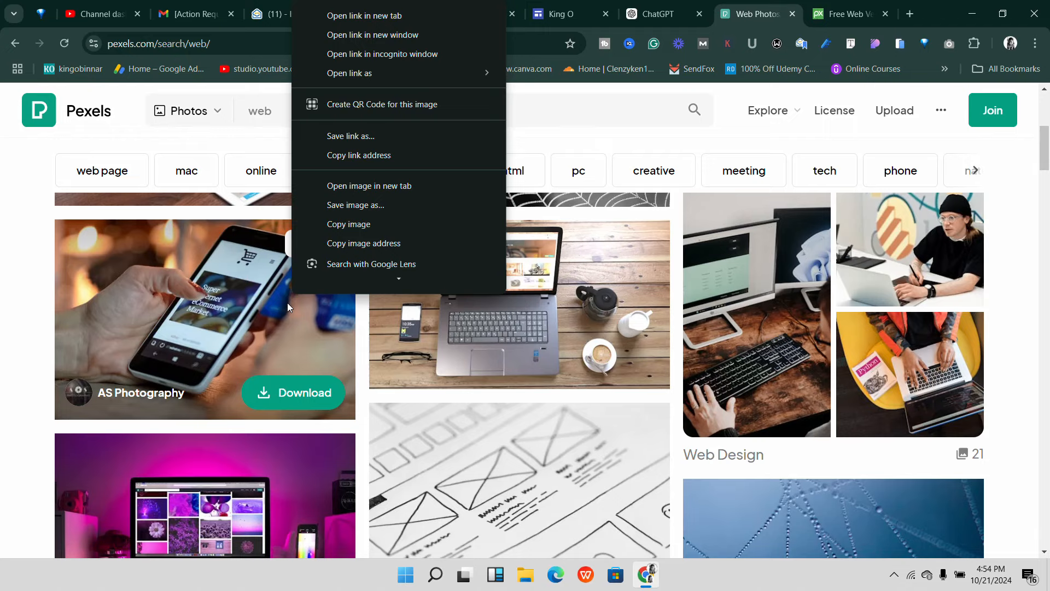
{"action": "scroll", "coordinate": [340, 100], "scroll_direction": "up", "scroll_amount": 1}
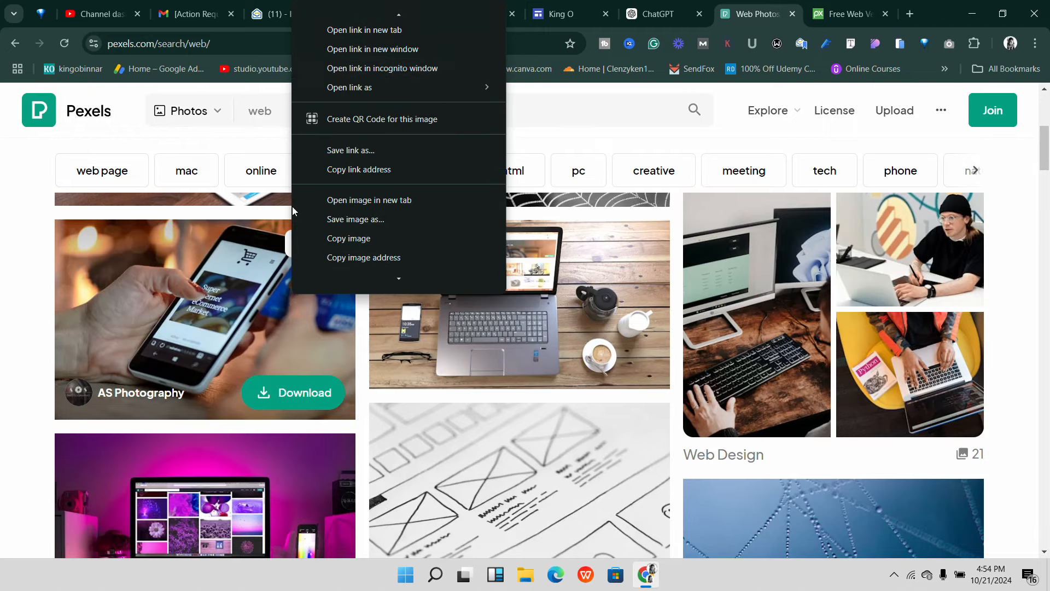
{"action": "left_click", "coordinate": [190, 345]}
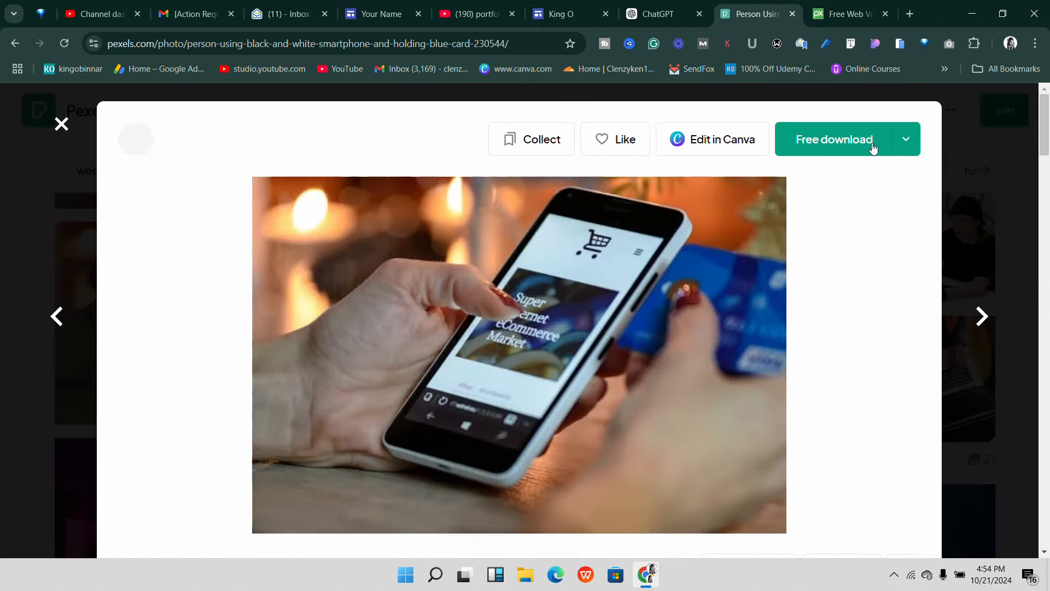
{"action": "left_click", "coordinate": [901, 151]}
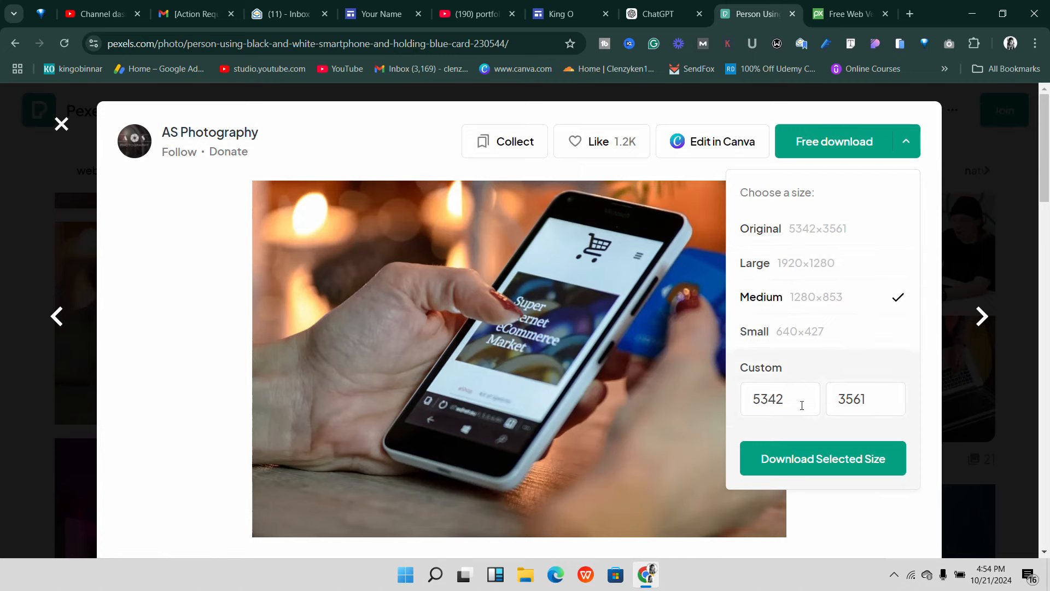
{"action": "left_click", "coordinate": [792, 458]}
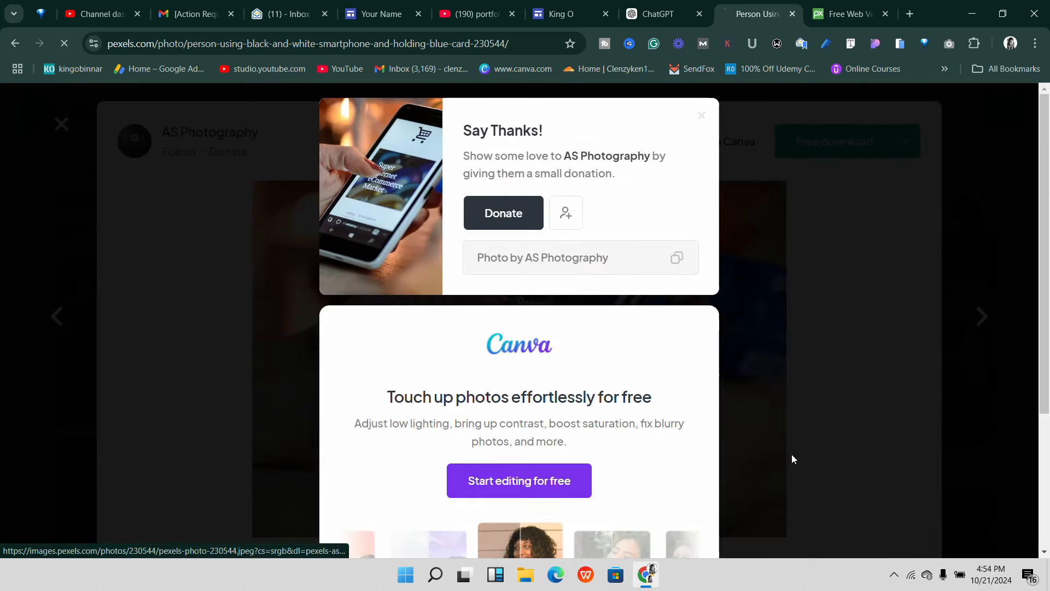
- Switch to Pixabay and look through the "web" vector results for illustrations suited to the Services section
{"action": "left_click", "coordinate": [818, 6]}
{"action": "scroll", "coordinate": [338, 384], "scroll_direction": "down", "scroll_amount": 1}
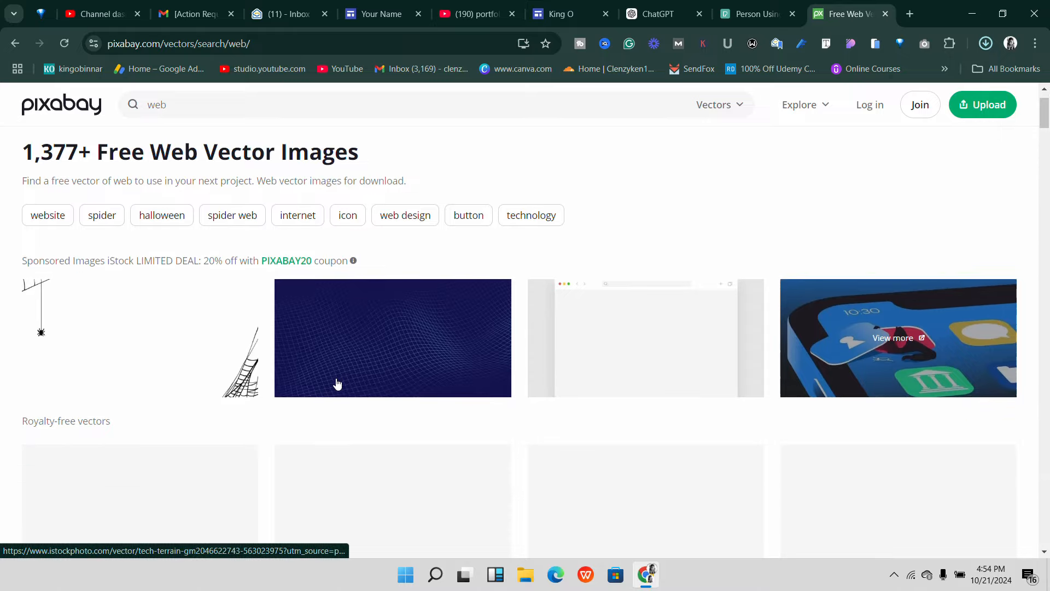
{"action": "scroll", "coordinate": [307, 362], "scroll_direction": "down", "scroll_amount": 4}
{"action": "scroll", "coordinate": [312, 354], "scroll_direction": "up", "scroll_amount": 4}
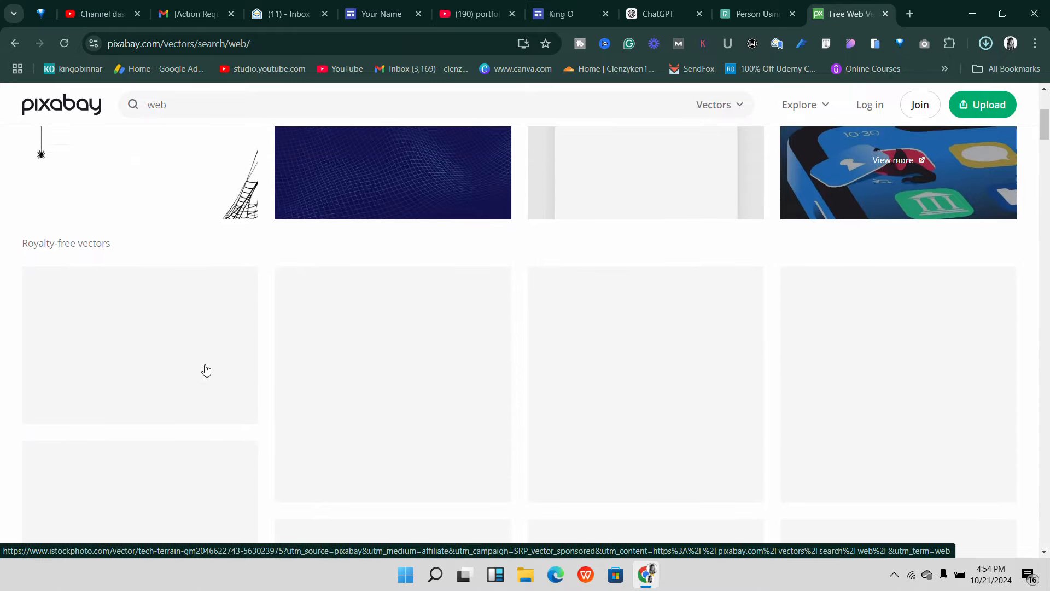
{"action": "scroll", "coordinate": [462, 328], "scroll_direction": "down", "scroll_amount": 10}
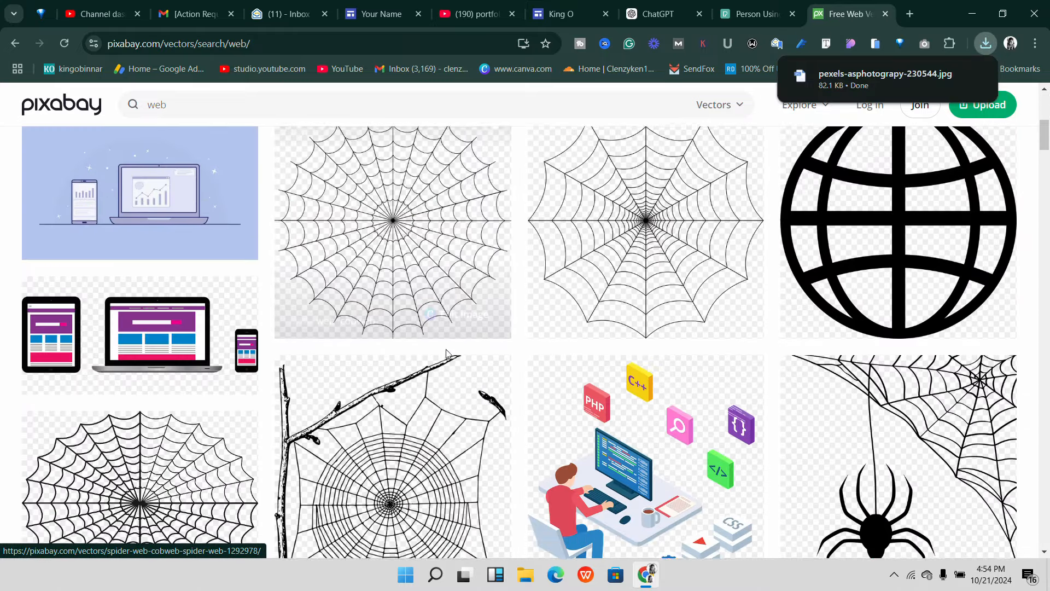
{"action": "scroll", "coordinate": [466, 366], "scroll_direction": "down", "scroll_amount": 10}
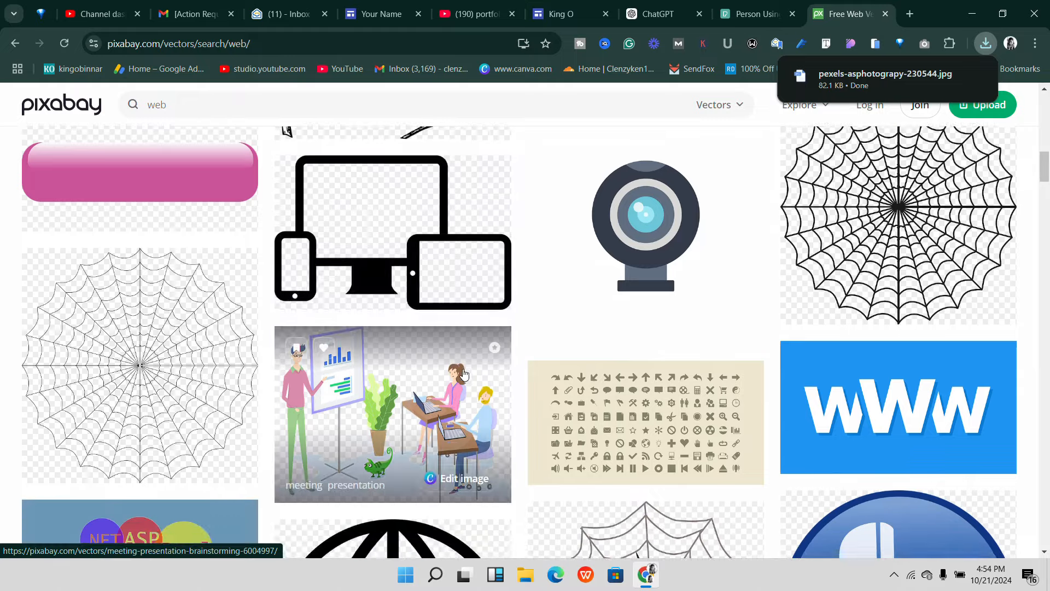
{"action": "scroll", "coordinate": [460, 375], "scroll_direction": "down", "scroll_amount": 5}
{"action": "scroll", "coordinate": [470, 367], "scroll_direction": "up", "scroll_amount": 8}
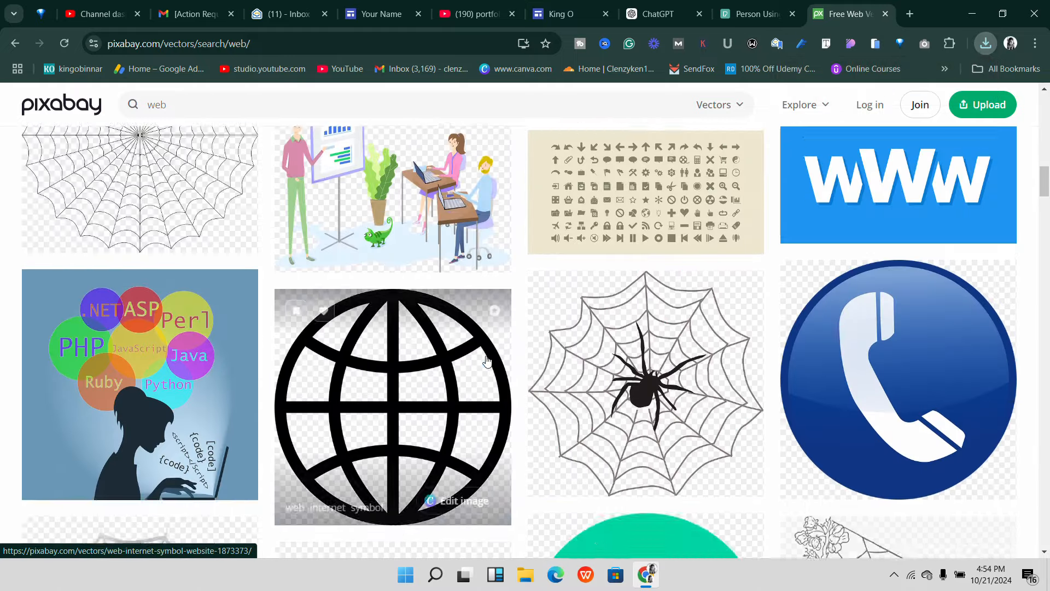
{"action": "scroll", "coordinate": [482, 357], "scroll_direction": "down", "scroll_amount": 8}
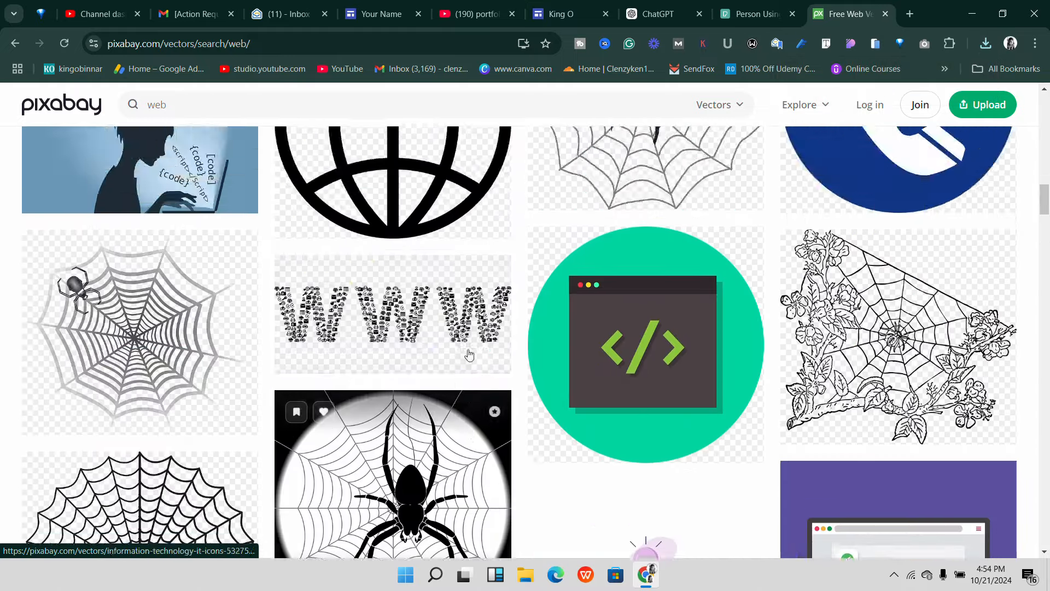
{"action": "scroll", "coordinate": [470, 356], "scroll_direction": "up", "scroll_amount": 8}
{"action": "scroll", "coordinate": [468, 351], "scroll_direction": "up", "scroll_amount": 12}
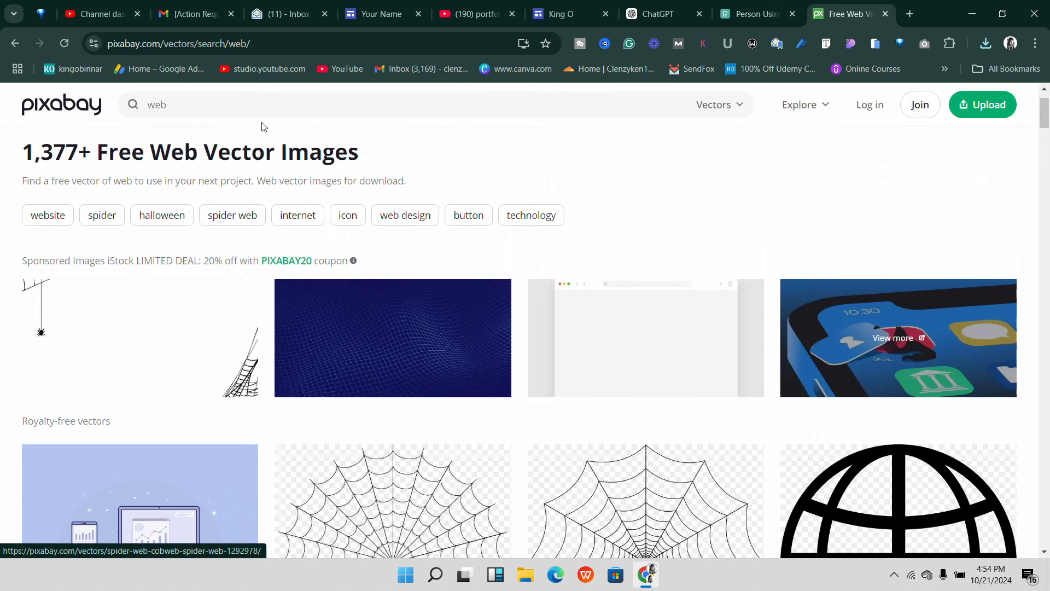
- Search Pixabay's vectors for "graphics design" and dismiss the donation dialog on the Pexels photo page
{"action": "left_click", "coordinate": [249, 108]}
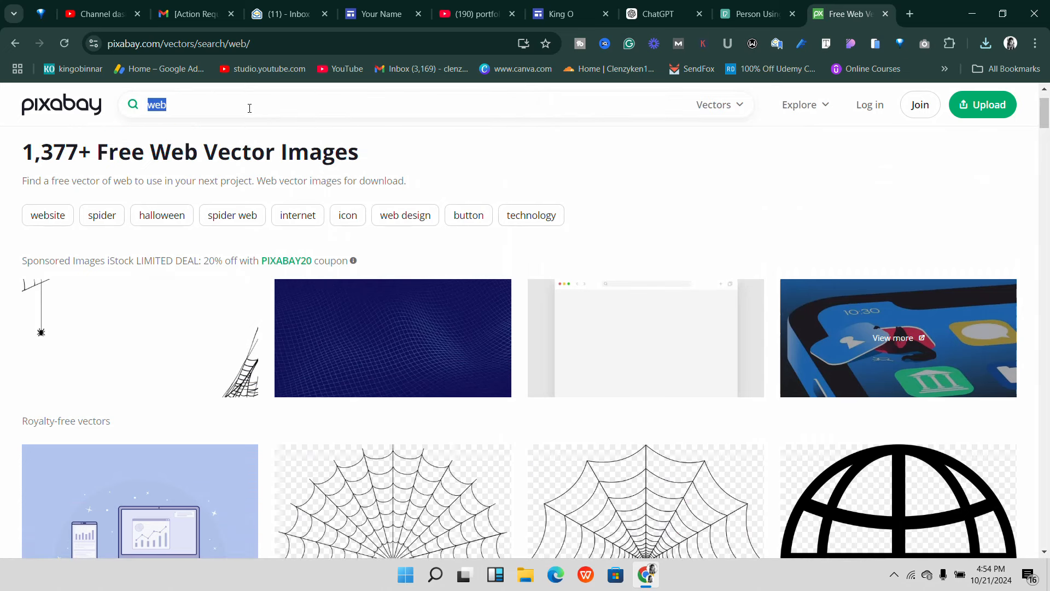
{"action": "type", "text": "graphics design"}
{"action": "left_click", "coordinate": [748, 6]}
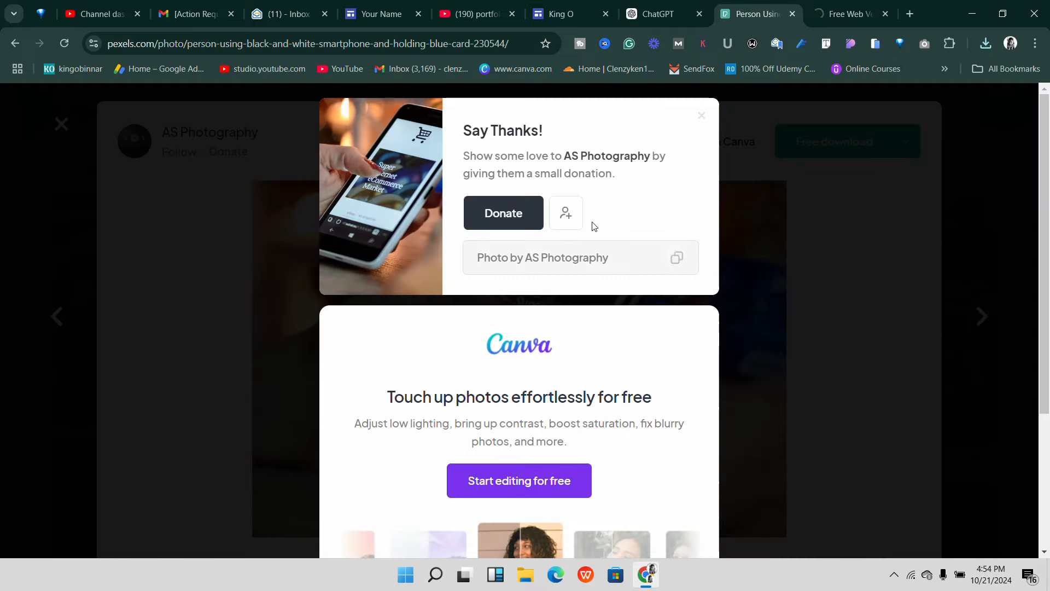
{"action": "left_click", "coordinate": [735, 272]}
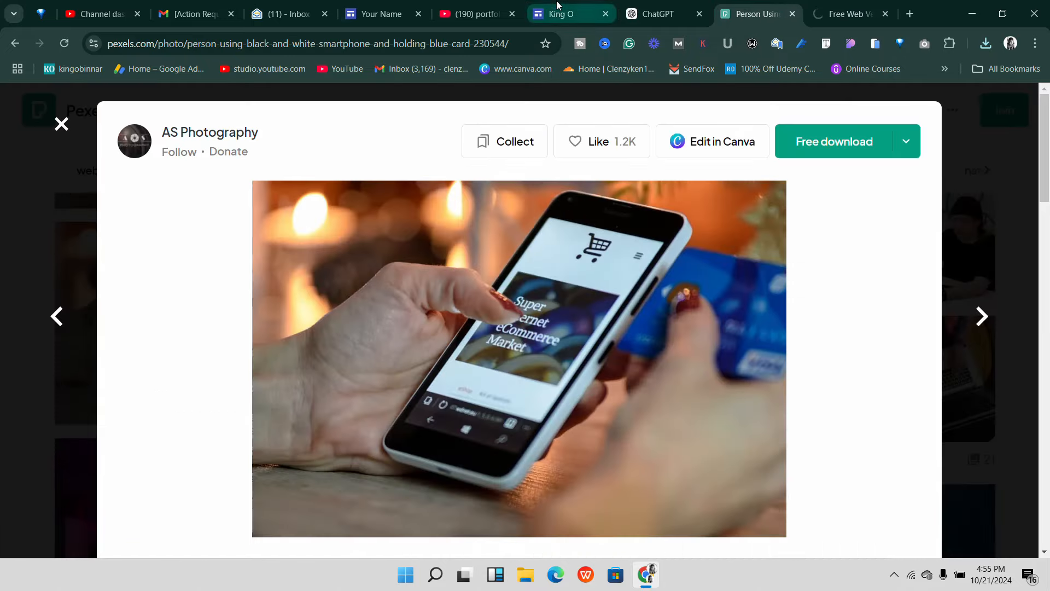
- Switch to Google Sites and upload pexels-asphotograpy-230544 from Downloads into the first image placeholder of the Services section
{"action": "left_click", "coordinate": [569, 14]}
{"action": "scroll", "coordinate": [407, 282], "scroll_direction": "down", "scroll_amount": 1}
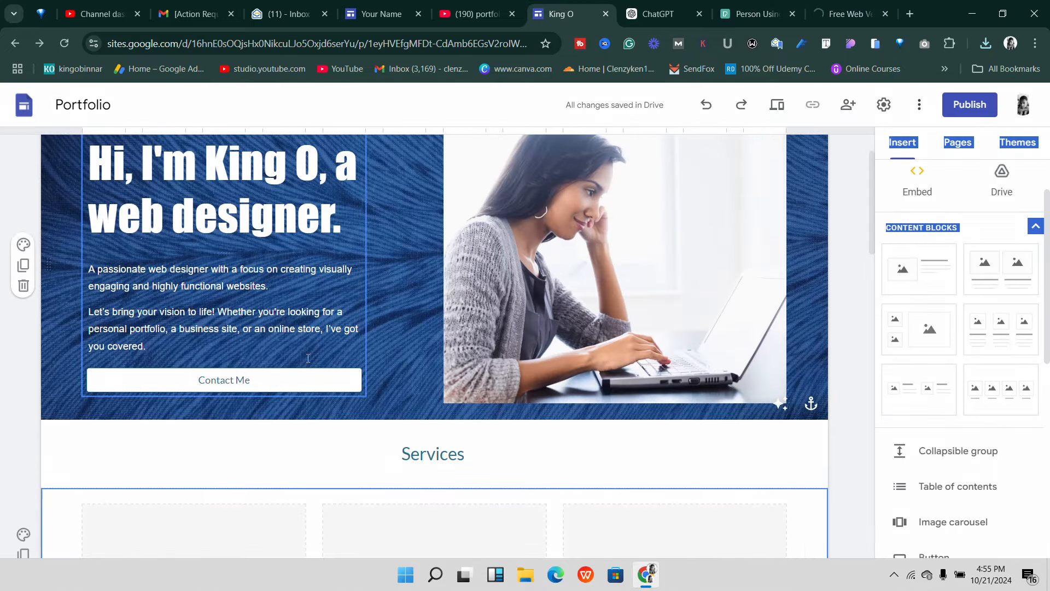
{"action": "scroll", "coordinate": [308, 358], "scroll_direction": "down", "scroll_amount": 2}
{"action": "scroll", "coordinate": [232, 372], "scroll_direction": "down", "scroll_amount": 1}
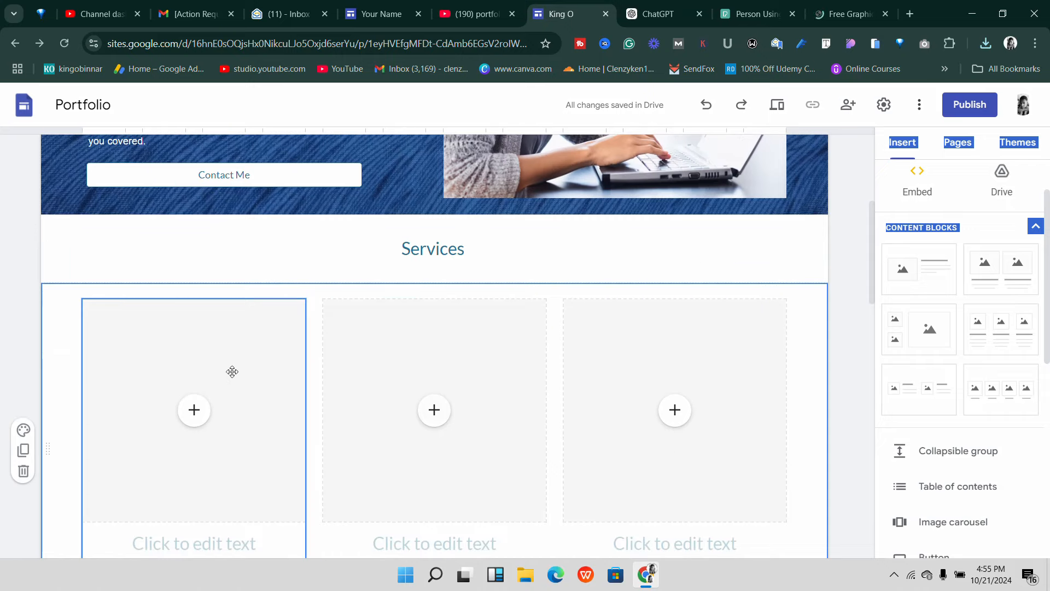
{"action": "left_click", "coordinate": [194, 412]}
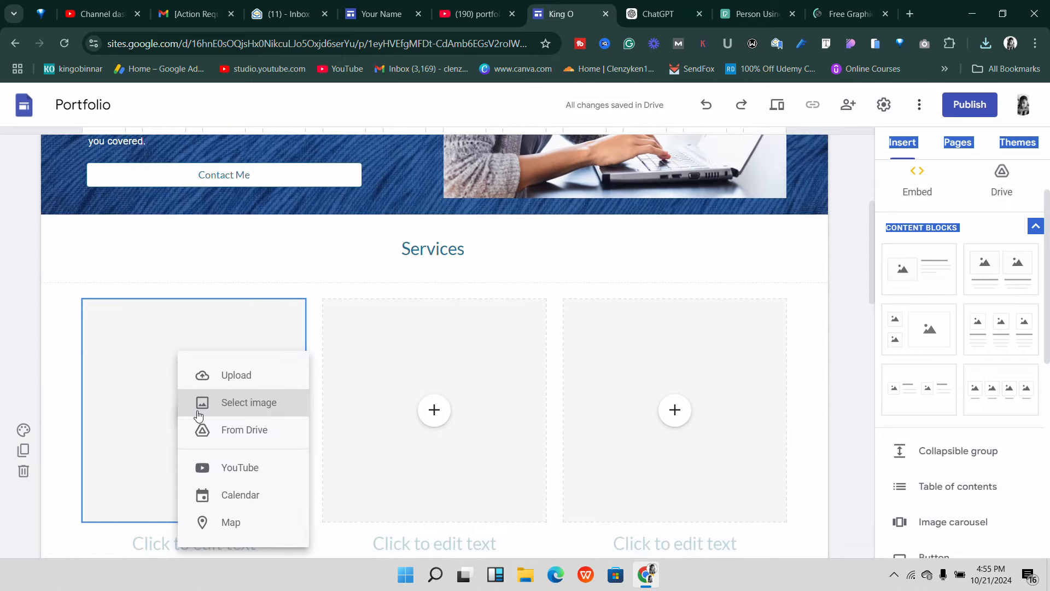
{"action": "left_click", "coordinate": [234, 381]}
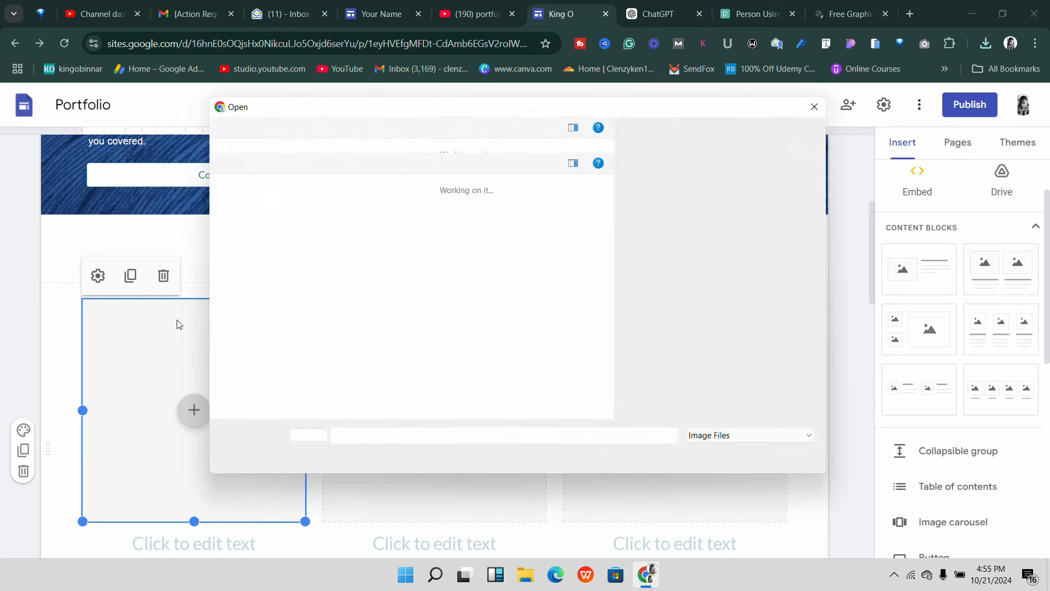
{"action": "double_click", "coordinate": [353, 228]}
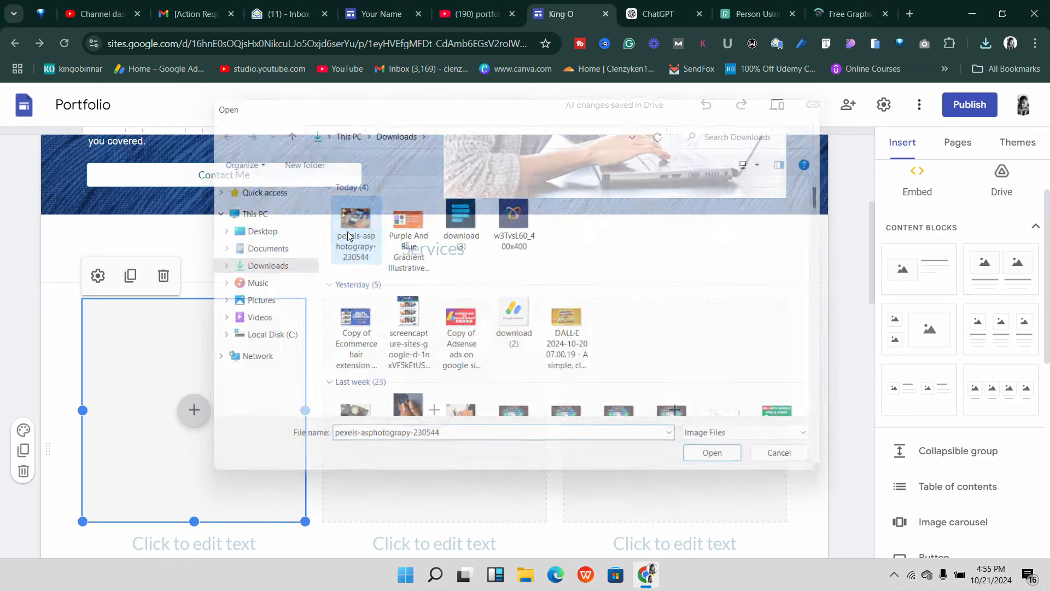
{"action": "scroll", "coordinate": [241, 419], "scroll_direction": "down", "scroll_amount": 1}
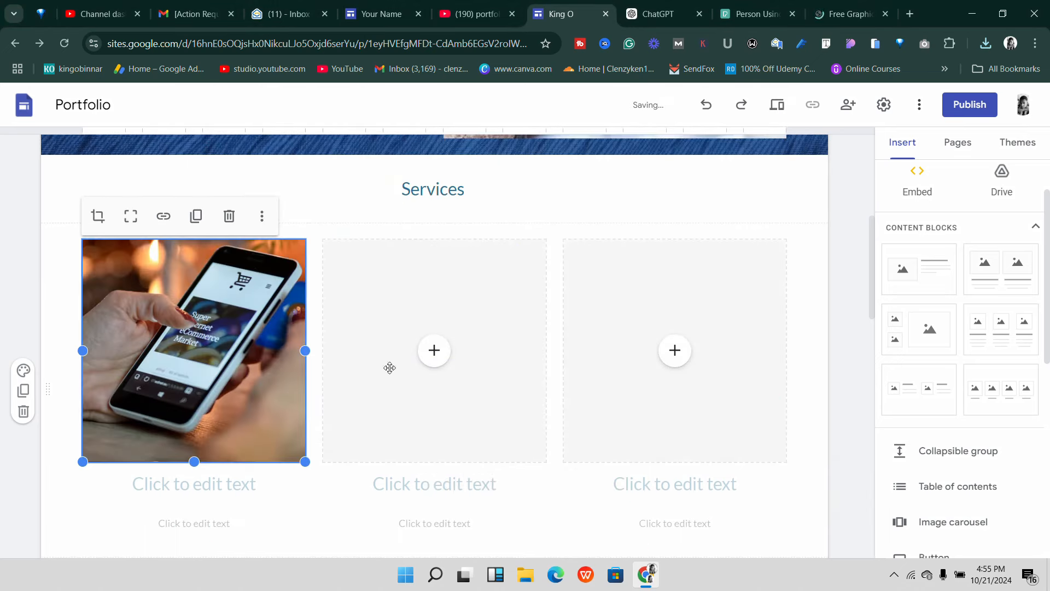
- Switch to Pixabay and examine the "graphics design" vector results for an image for the second Services column
{"action": "left_click", "coordinate": [829, 6]}
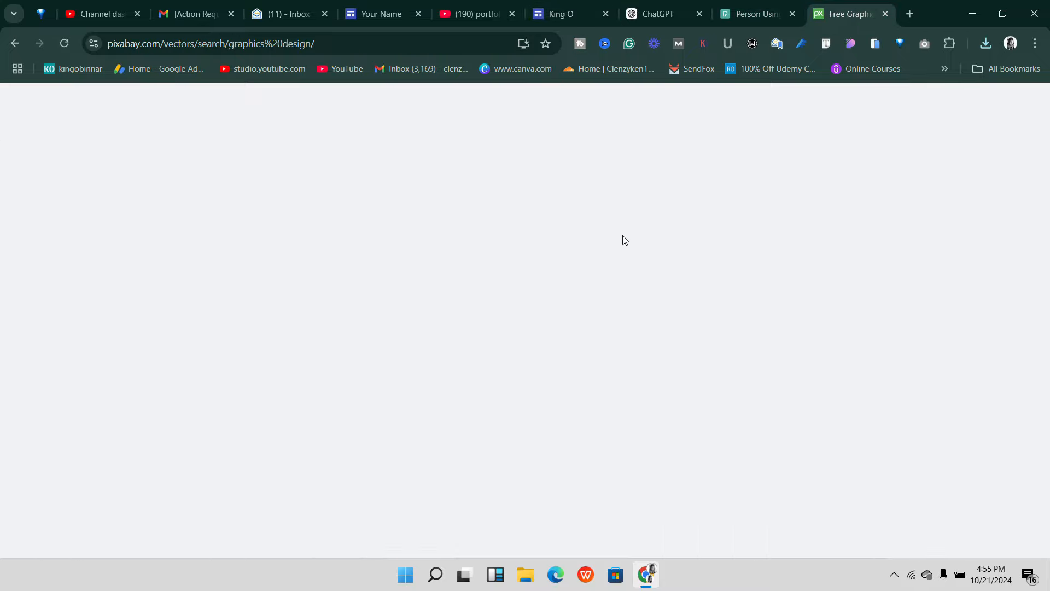
{"action": "scroll", "coordinate": [282, 403], "scroll_direction": "down", "scroll_amount": 2}
{"action": "scroll", "coordinate": [474, 359], "scroll_direction": "down", "scroll_amount": 4}
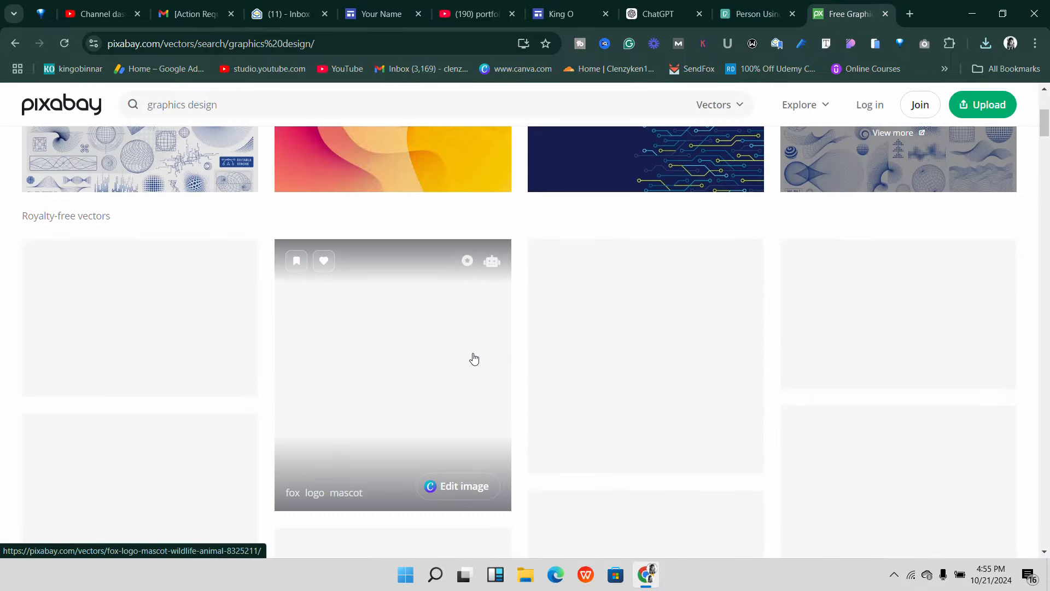
{"action": "scroll", "coordinate": [474, 356], "scroll_direction": "down", "scroll_amount": 3}
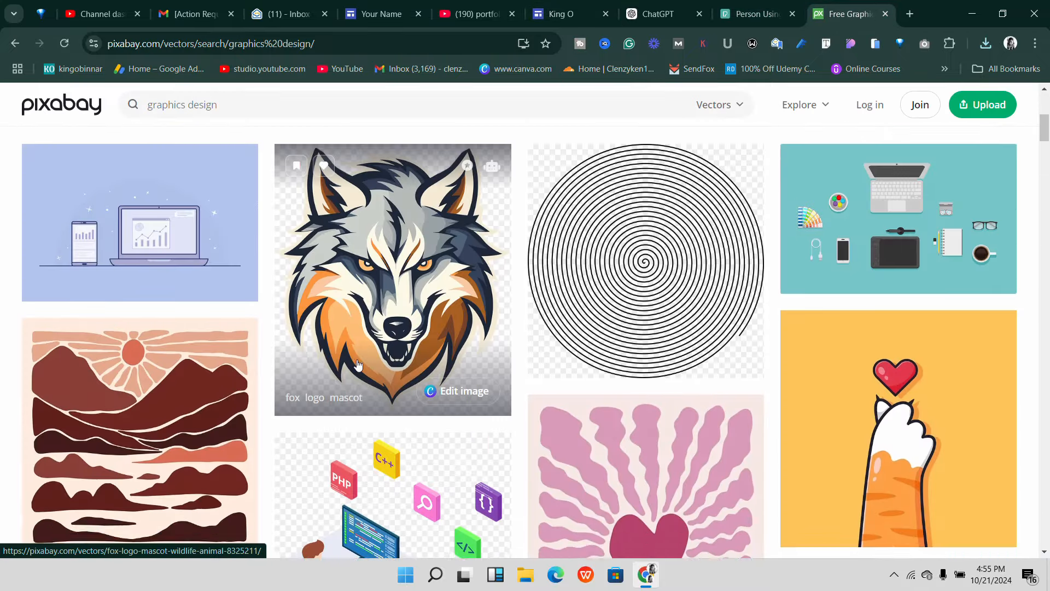
{"action": "scroll", "coordinate": [405, 365], "scroll_direction": "up", "scroll_amount": 3}
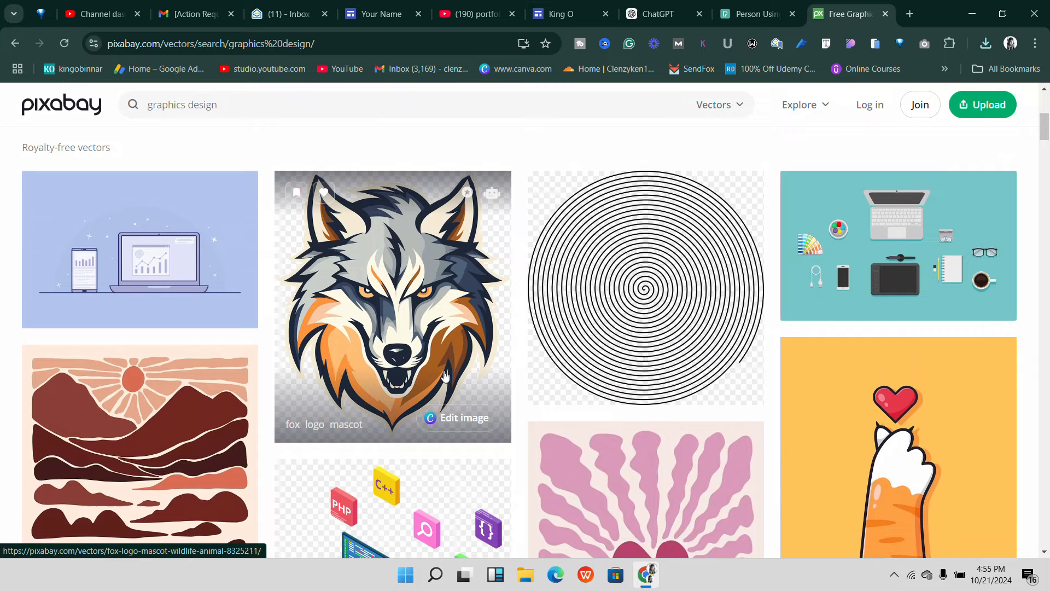
{"action": "scroll", "coordinate": [663, 350], "scroll_direction": "down", "scroll_amount": 8}
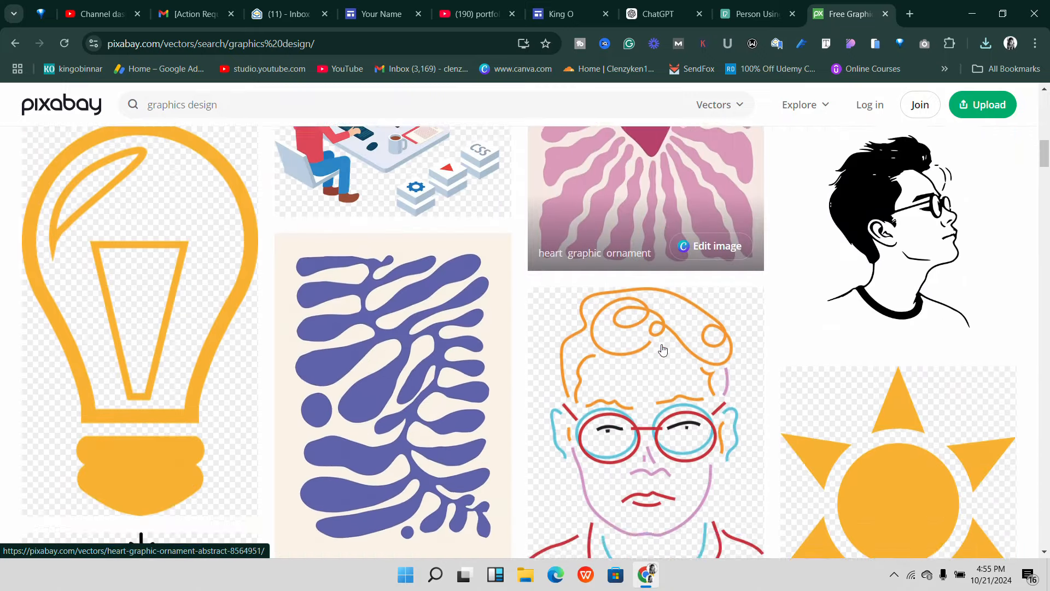
{"action": "scroll", "coordinate": [662, 350], "scroll_direction": "down", "scroll_amount": 10}
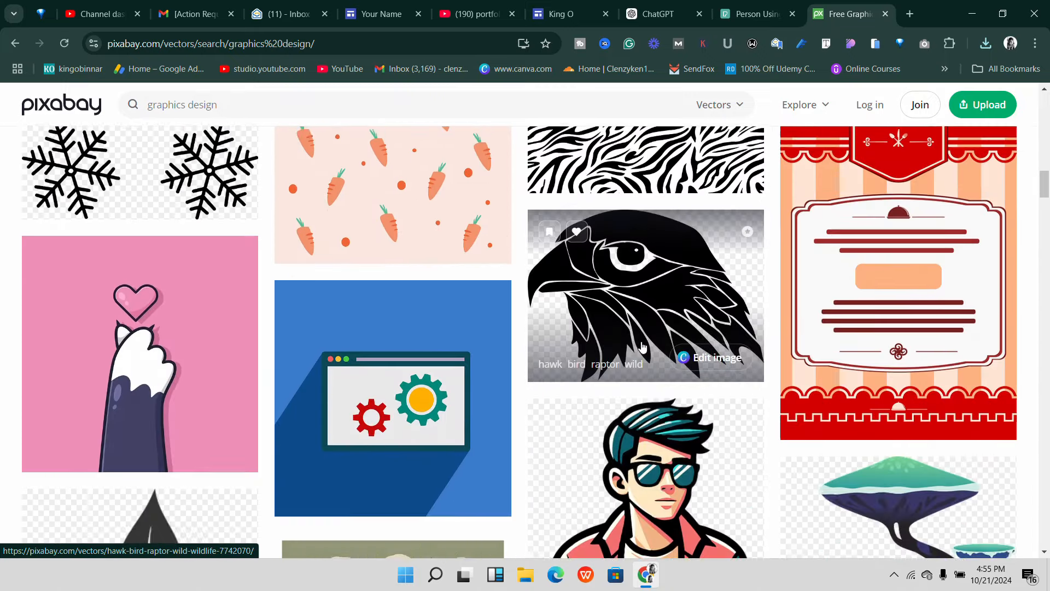
{"action": "scroll", "coordinate": [646, 350], "scroll_direction": "down", "scroll_amount": 13}
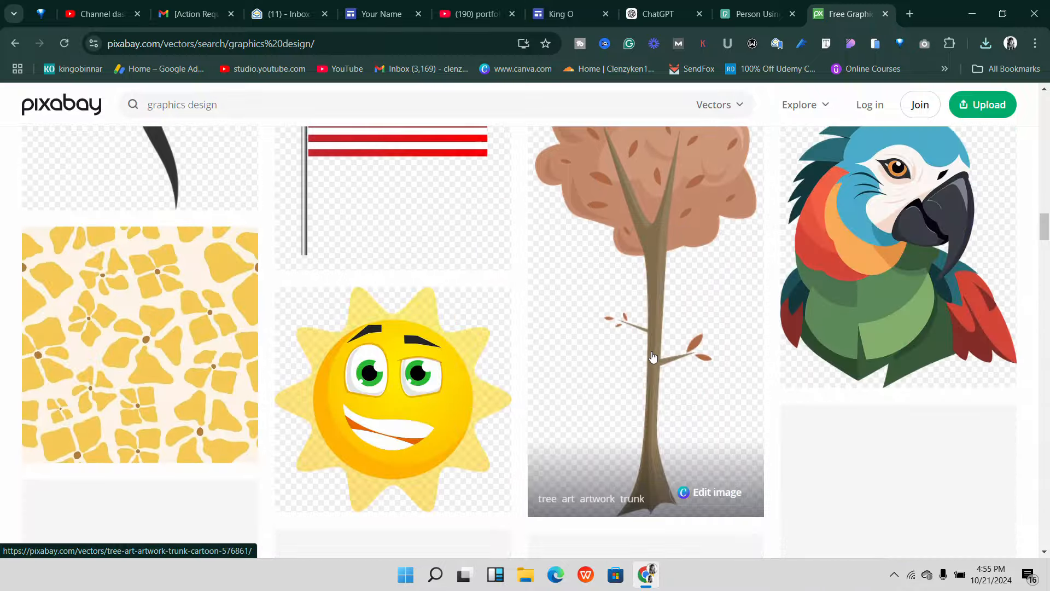
{"action": "scroll", "coordinate": [653, 356], "scroll_direction": "down", "scroll_amount": 5}
- Return to Pexels, close the smartphone photo's detail view and search the free photos for "camera"
{"action": "left_click", "coordinate": [744, 14]}
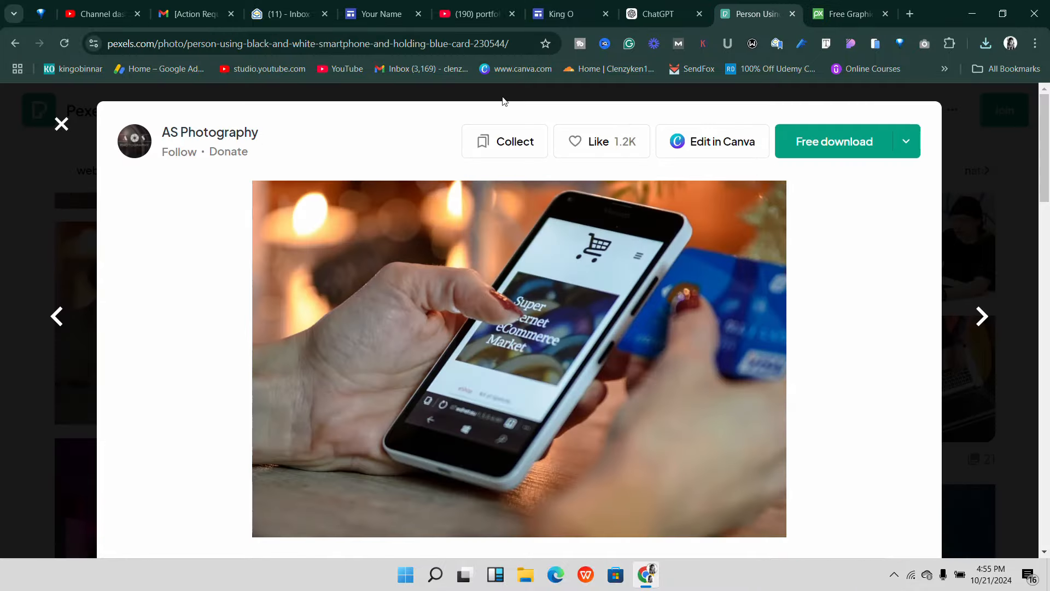
{"action": "key", "text": "Escape"}
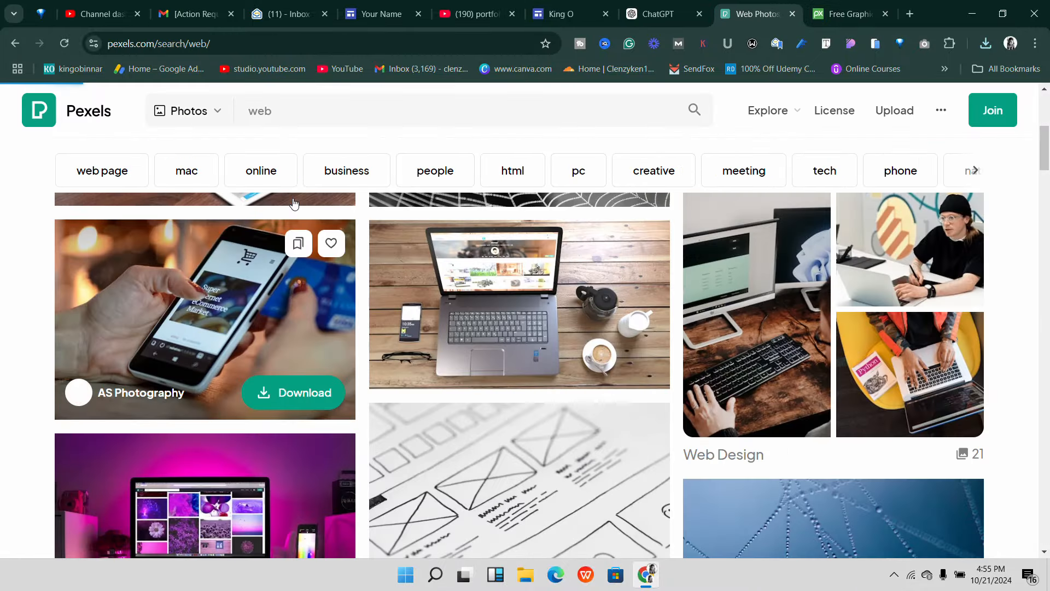
{"action": "left_click", "coordinate": [285, 116]}
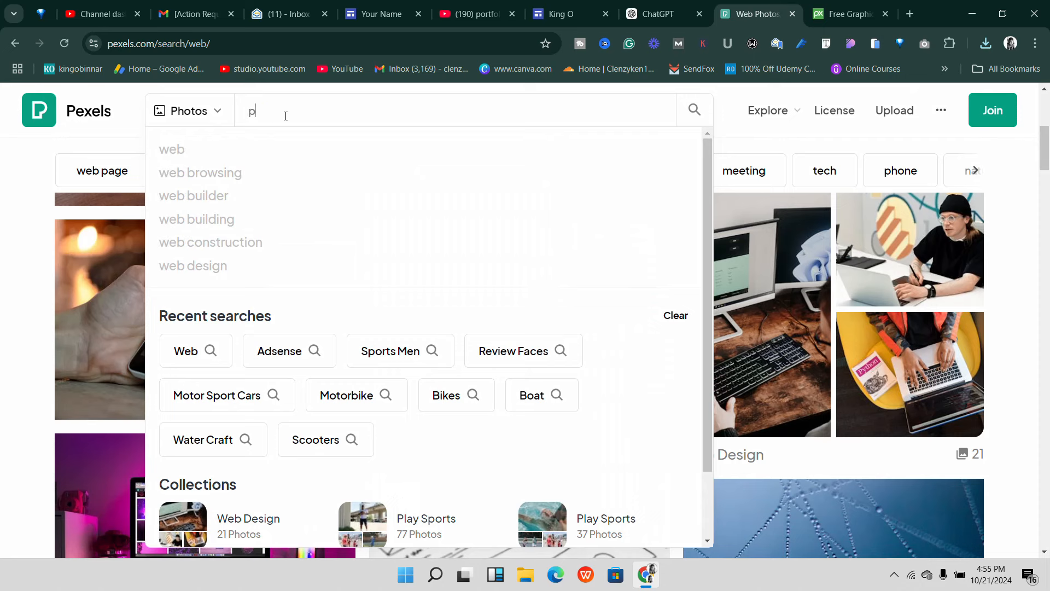
{"action": "type", "text": "p"}
{"action": "key", "text": "BackSpace"}
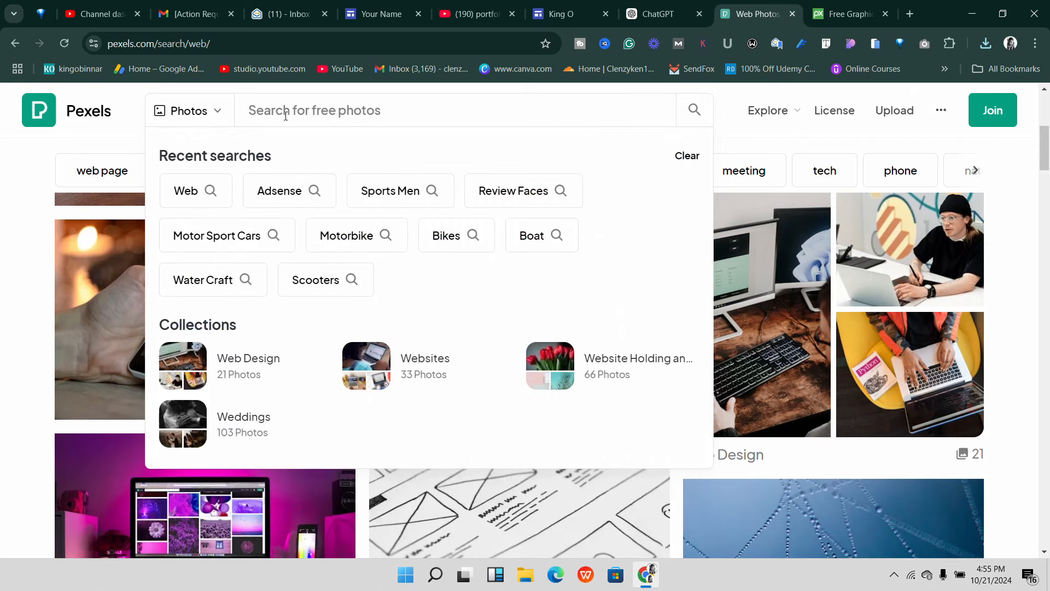
{"action": "type", "text": "camera"}
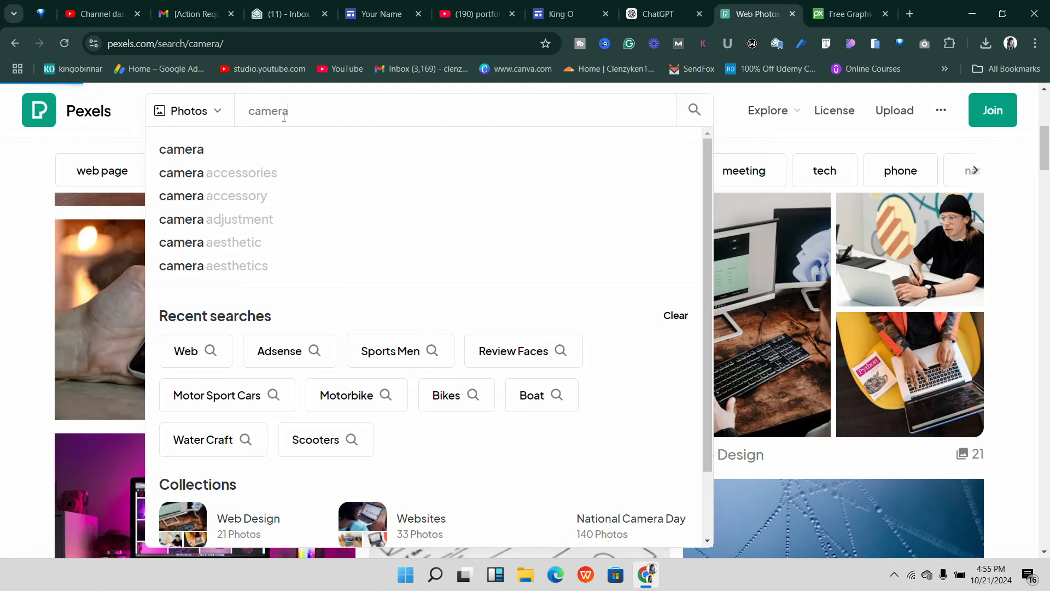
{"action": "key", "text": "Return"}
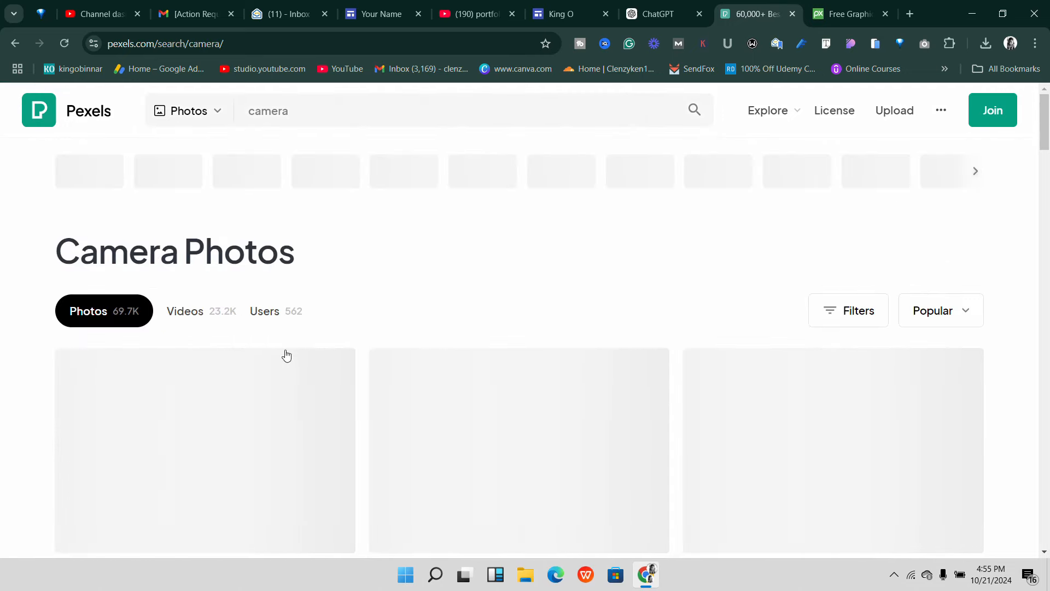
- Examine the Pexels "camera" photo results for images suited to the second and third Services columns
{"action": "scroll", "coordinate": [500, 348], "scroll_direction": "down", "scroll_amount": 3}
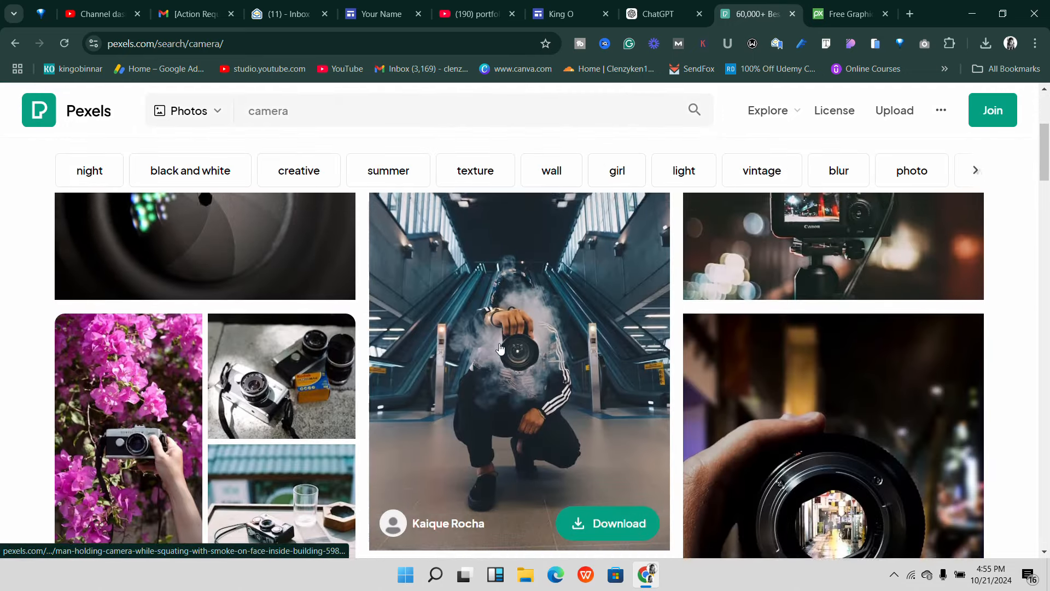
{"action": "scroll", "coordinate": [493, 362], "scroll_direction": "down", "scroll_amount": 2}
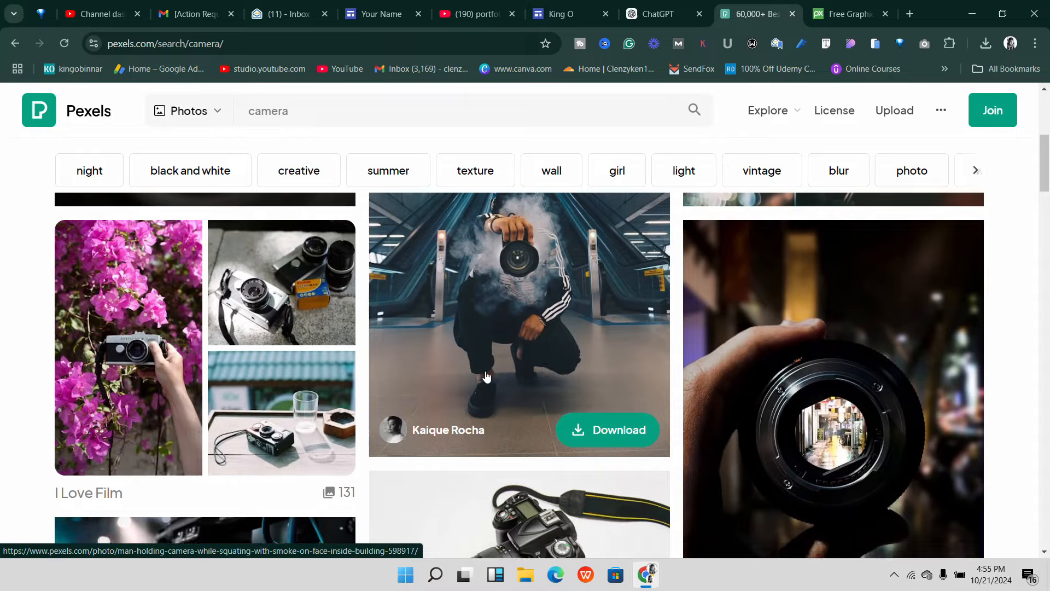
{"action": "scroll", "coordinate": [487, 376], "scroll_direction": "down", "scroll_amount": 6}
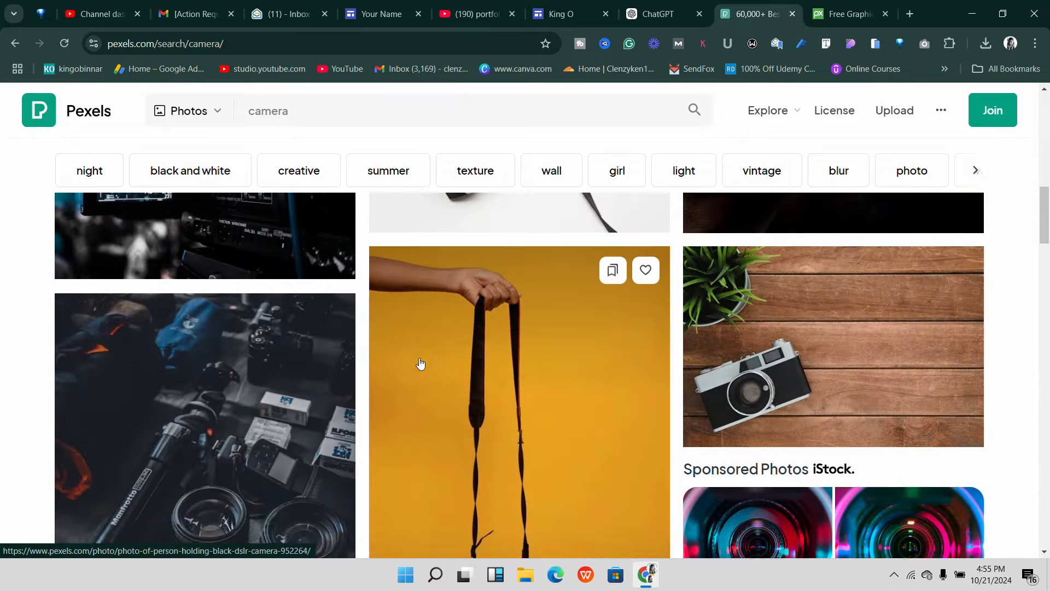
{"action": "scroll", "coordinate": [421, 361], "scroll_direction": "down", "scroll_amount": 13}
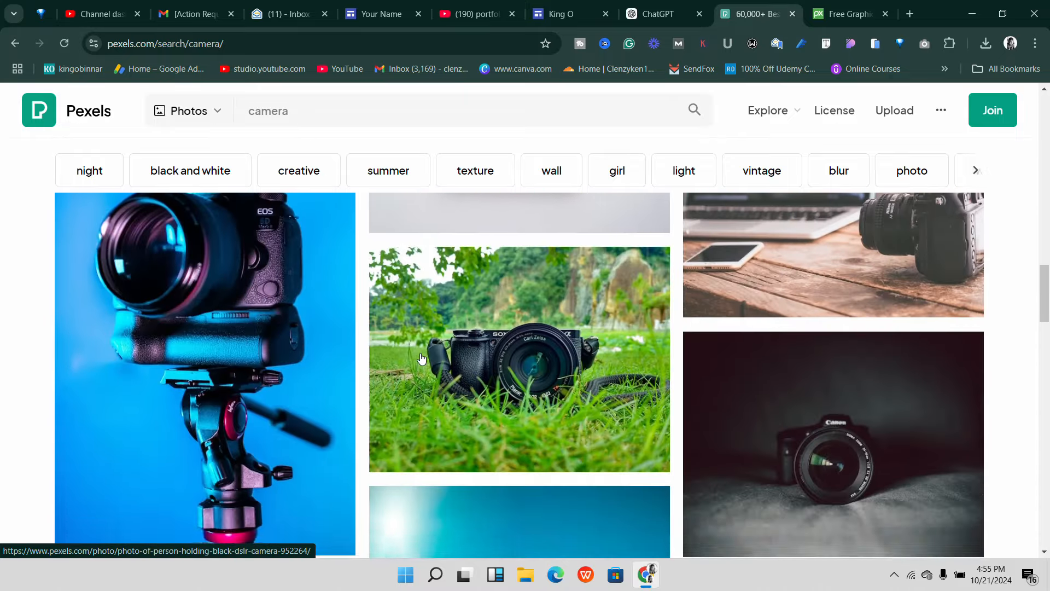
{"action": "scroll", "coordinate": [421, 359], "scroll_direction": "down", "scroll_amount": 15}
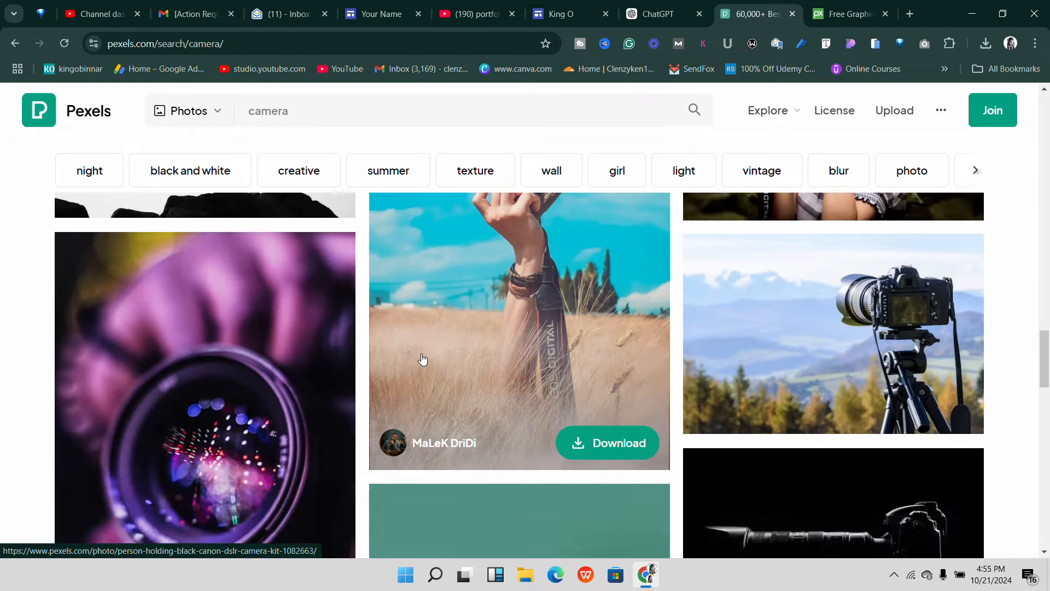
{"action": "scroll", "coordinate": [422, 359], "scroll_direction": "down", "scroll_amount": 5}
{"action": "scroll", "coordinate": [427, 360], "scroll_direction": "up", "scroll_amount": 15}
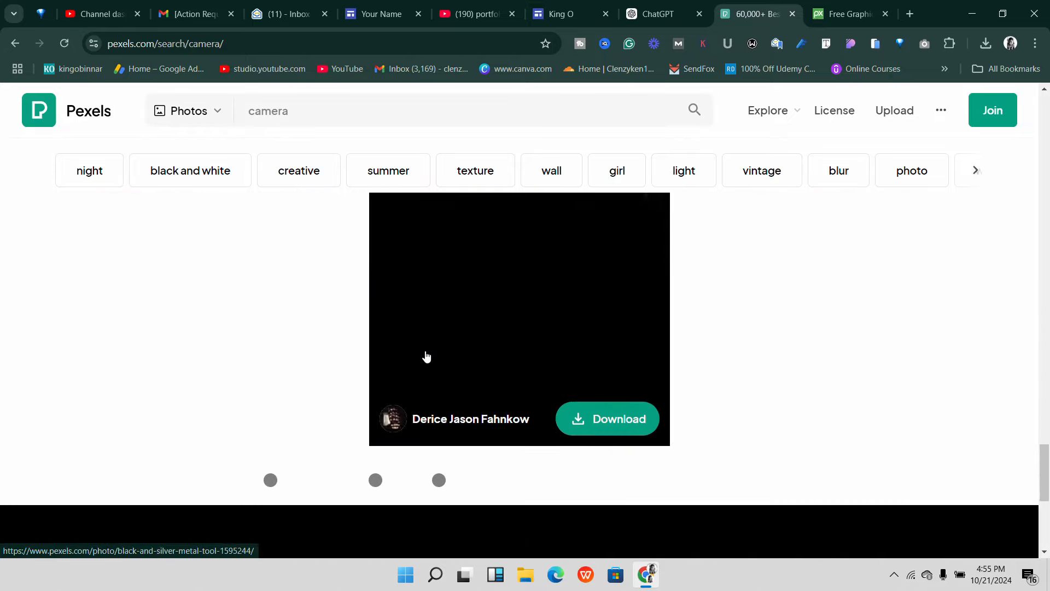
{"action": "scroll", "coordinate": [427, 361], "scroll_direction": "up", "scroll_amount": 10}
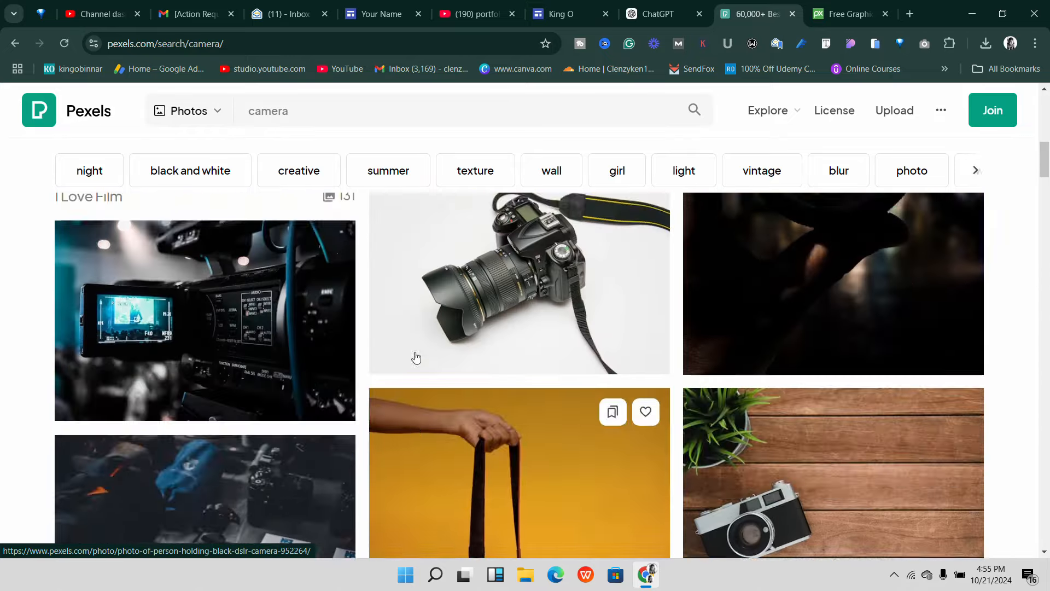
{"action": "scroll", "coordinate": [473, 375], "scroll_direction": "down", "scroll_amount": 2}
{"action": "scroll", "coordinate": [473, 375], "scroll_direction": "up", "scroll_amount": 1}
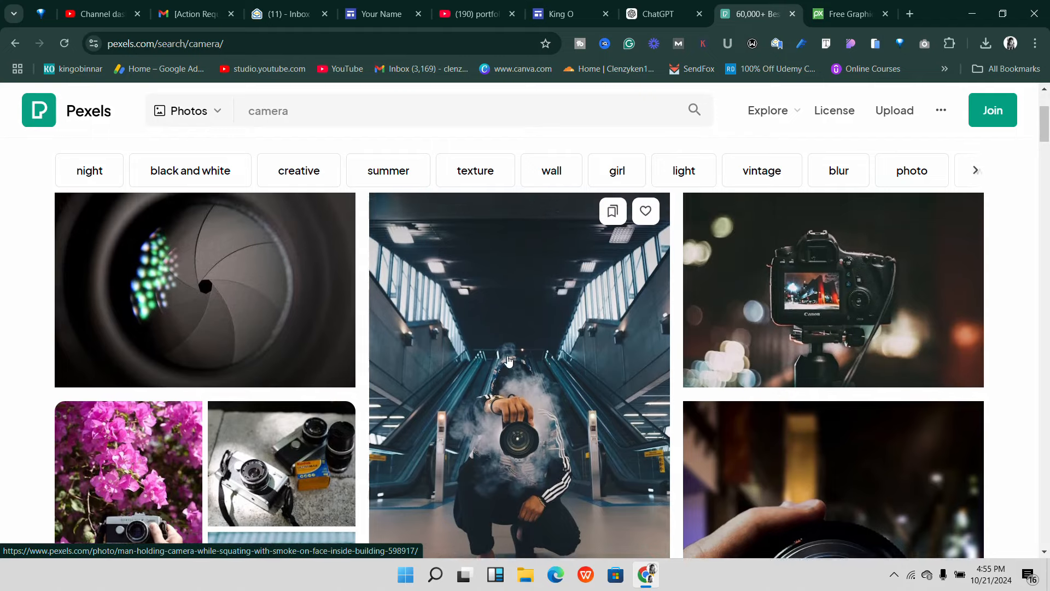
{"action": "scroll", "coordinate": [462, 366], "scroll_direction": "down", "scroll_amount": 2}
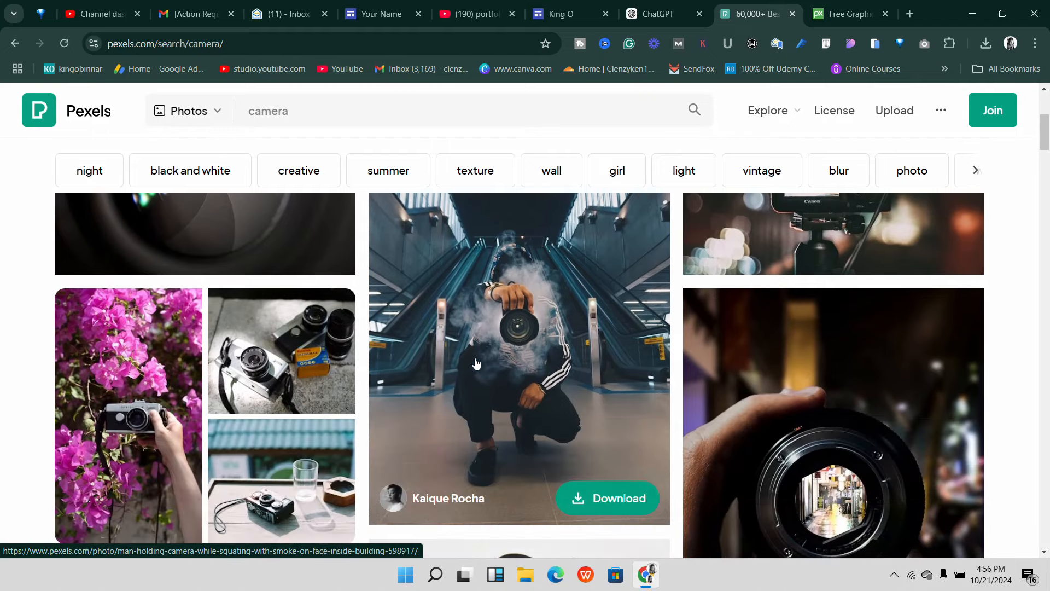
{"action": "scroll", "coordinate": [493, 362], "scroll_direction": "down", "scroll_amount": 1}
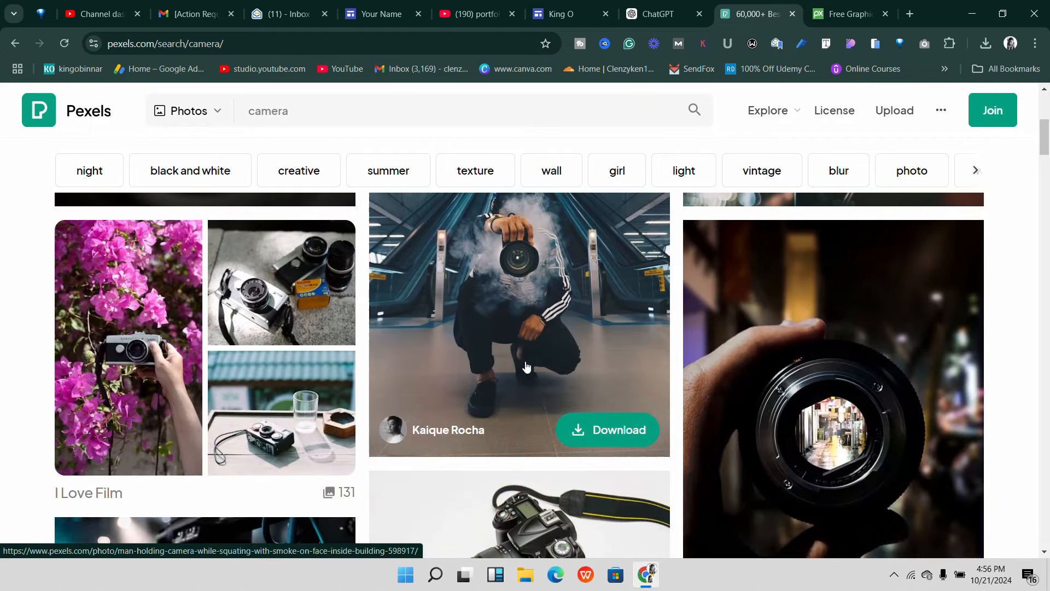
- Download the photo of the squatting man holding a camera in Medium size (1280×1920) and close its donation dialog and detail view
{"action": "scroll", "coordinate": [574, 353], "scroll_direction": "up", "scroll_amount": 1}
{"action": "left_click", "coordinate": [581, 348]}
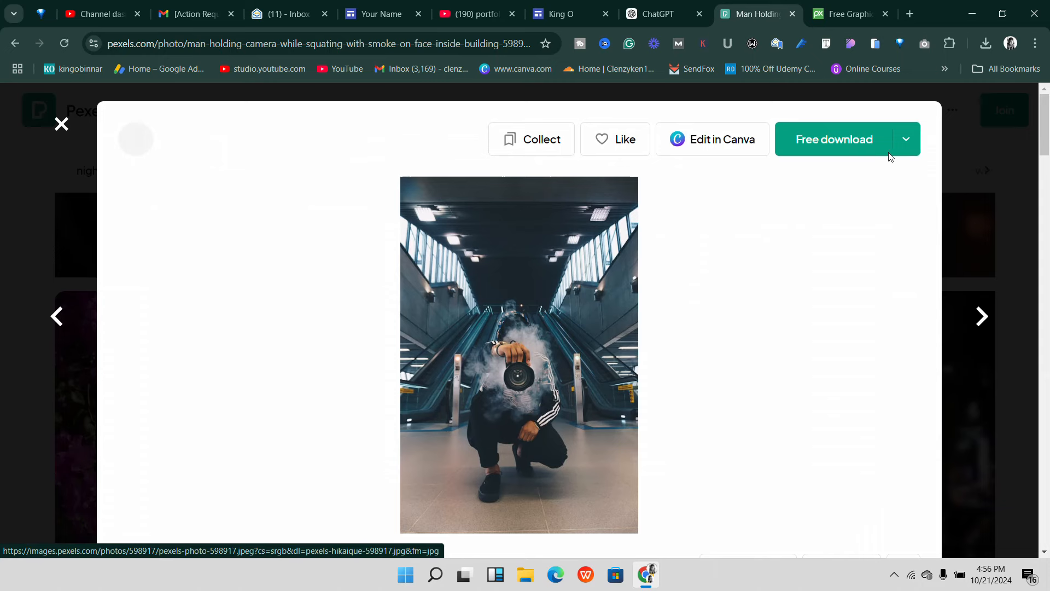
{"action": "left_click", "coordinate": [906, 142]}
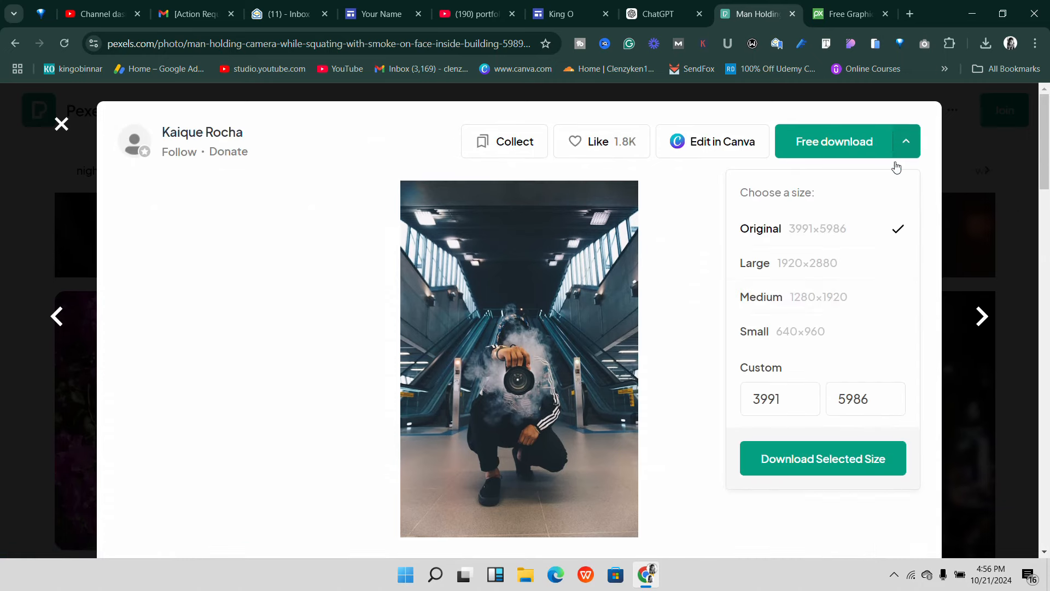
{"action": "left_click", "coordinate": [831, 305]}
{"action": "left_click", "coordinate": [799, 460]}
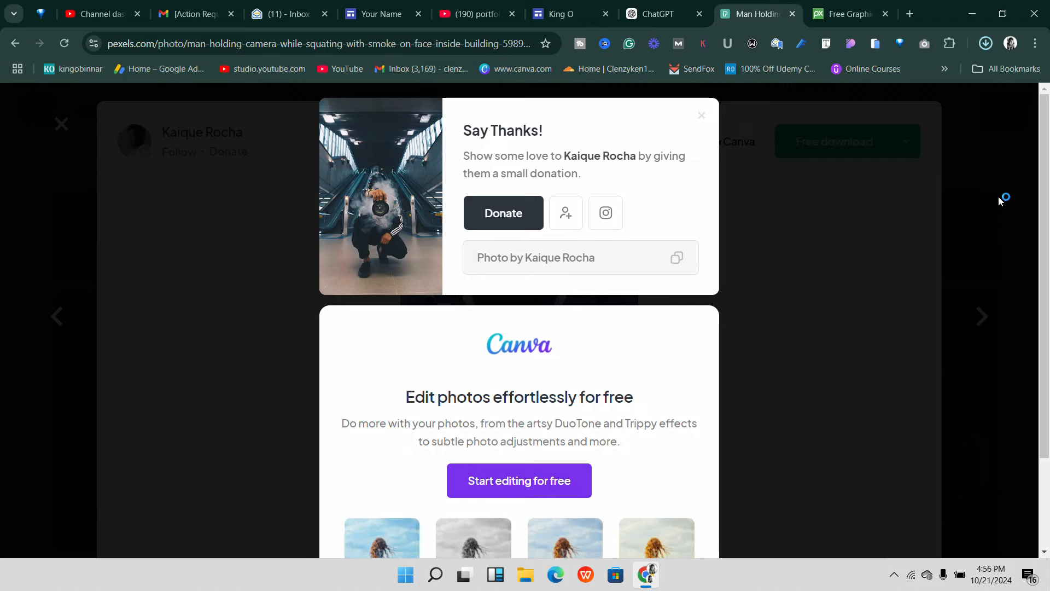
{"action": "left_click", "coordinate": [992, 200]}
{"action": "left_click", "coordinate": [983, 224]}
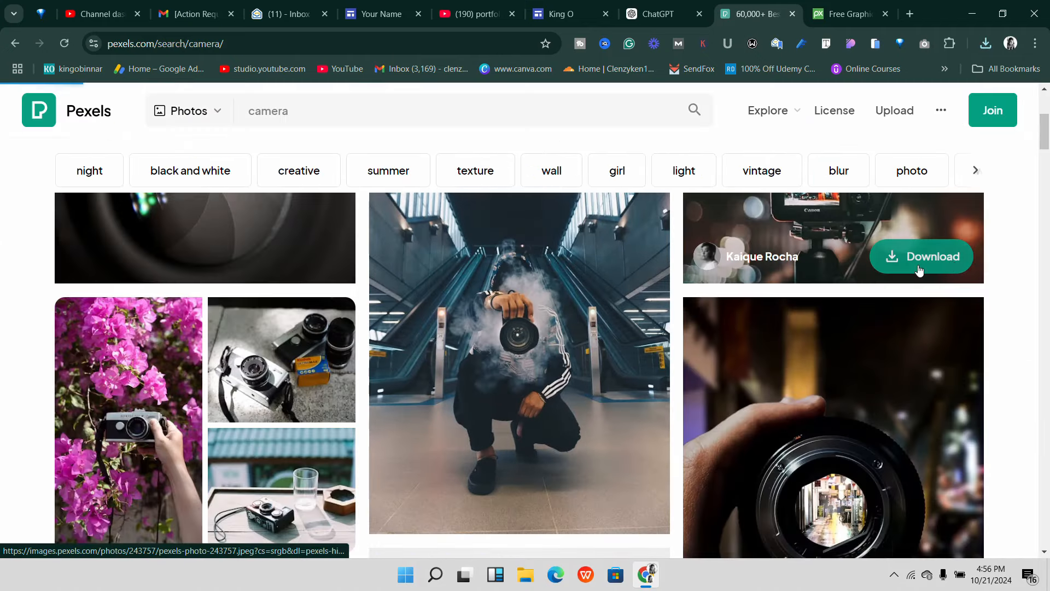
- Download the black camera recorder photo from the "camera" results in Medium size (1280×853)
{"action": "scroll", "coordinate": [844, 311], "scroll_direction": "down", "scroll_amount": 3}
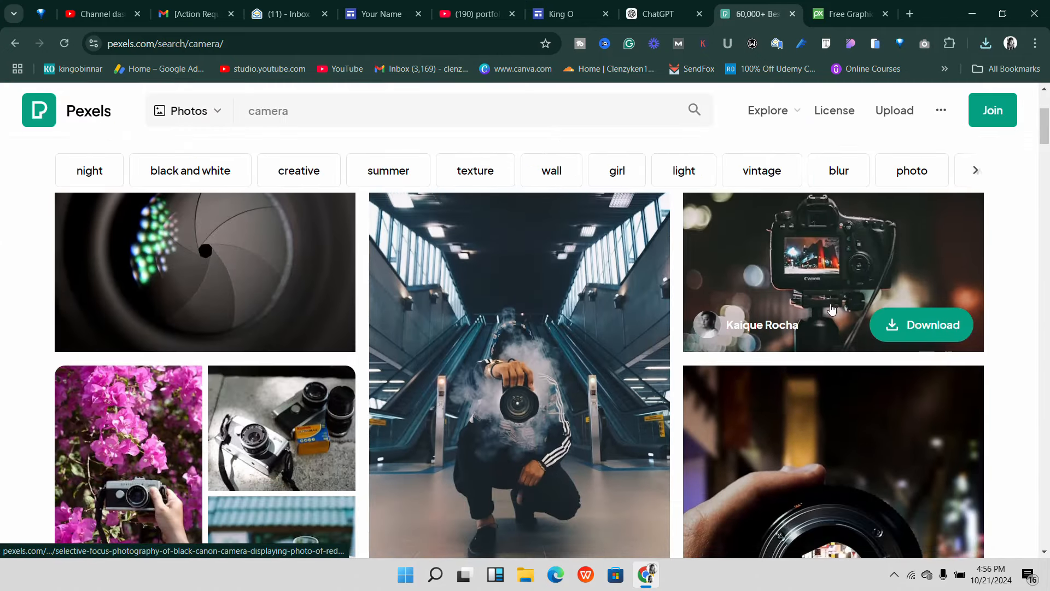
{"action": "scroll", "coordinate": [819, 289], "scroll_direction": "down", "scroll_amount": 4}
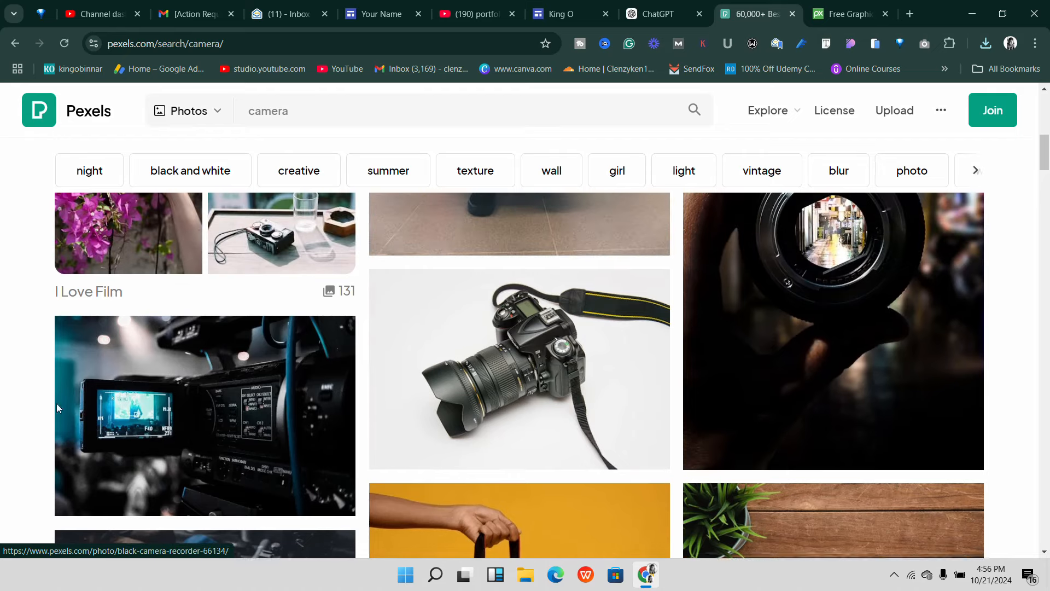
{"action": "scroll", "coordinate": [57, 403], "scroll_direction": "up", "scroll_amount": 1}
{"action": "left_click", "coordinate": [249, 400]}
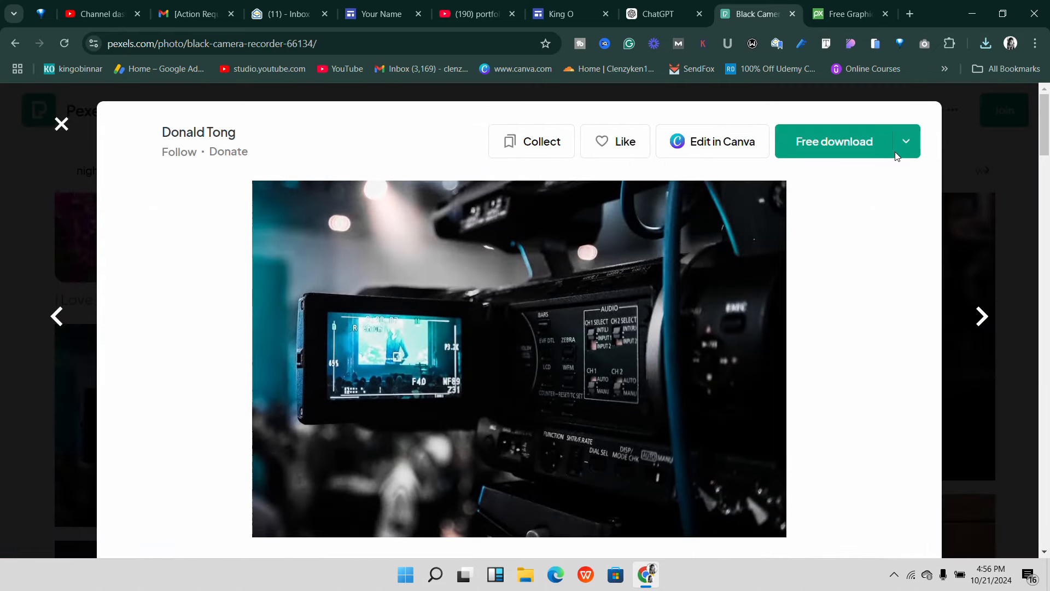
{"action": "left_click", "coordinate": [904, 143]}
{"action": "left_click", "coordinate": [806, 309]}
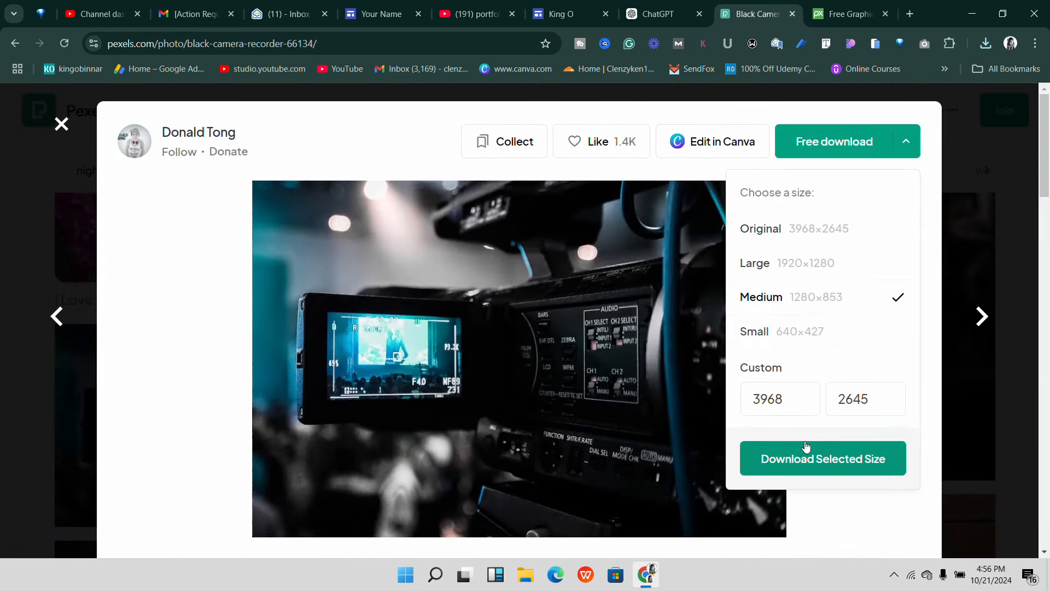
{"action": "left_click", "coordinate": [810, 463]}
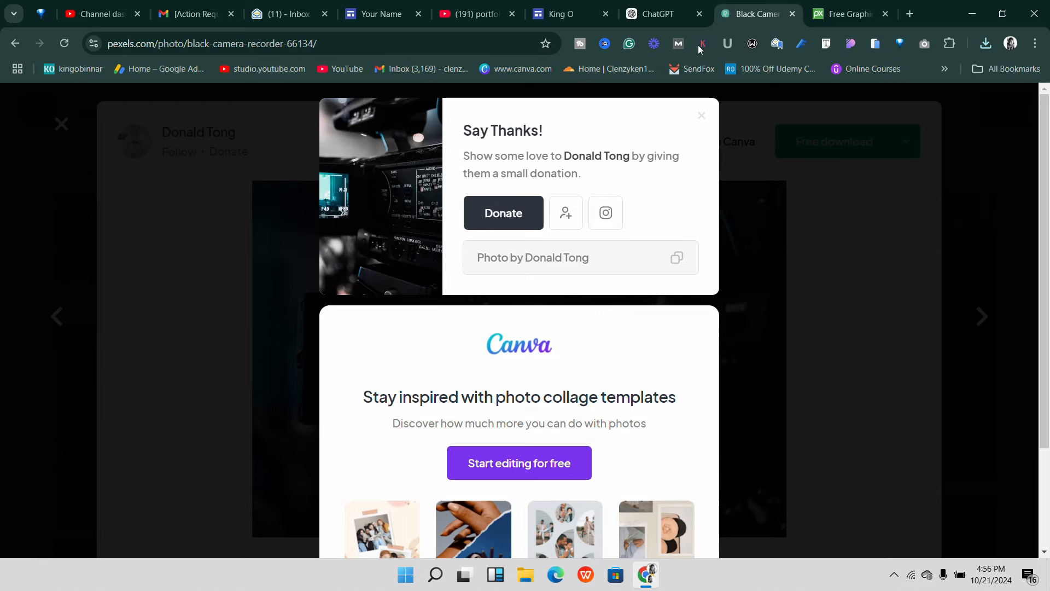
- Switch to Google Sites and upload the Pexels file ending in 598917 from Downloads into the second image placeholder of the Services section
{"action": "left_click", "coordinate": [560, 14]}
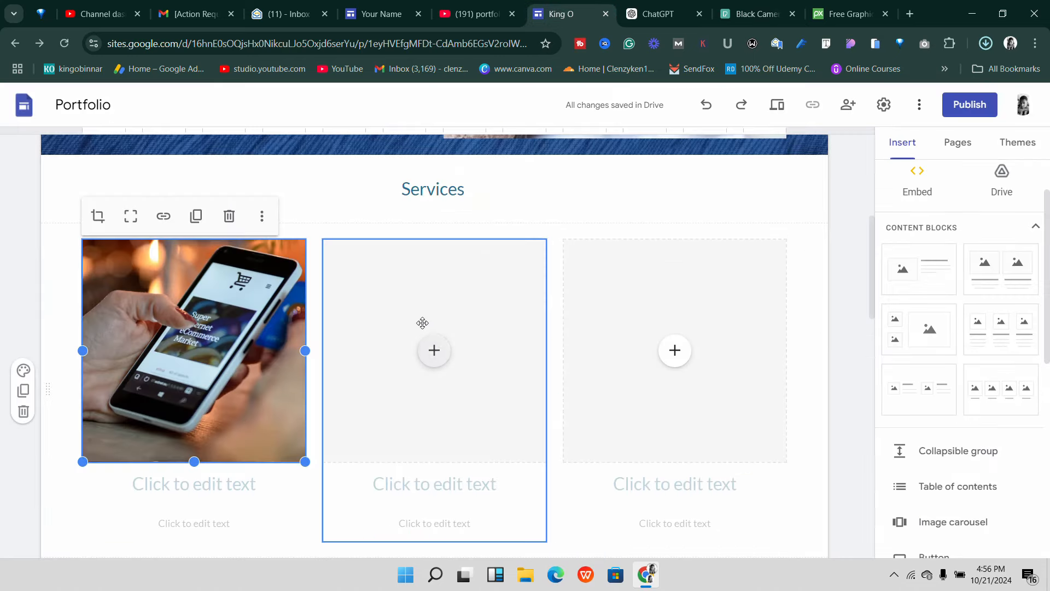
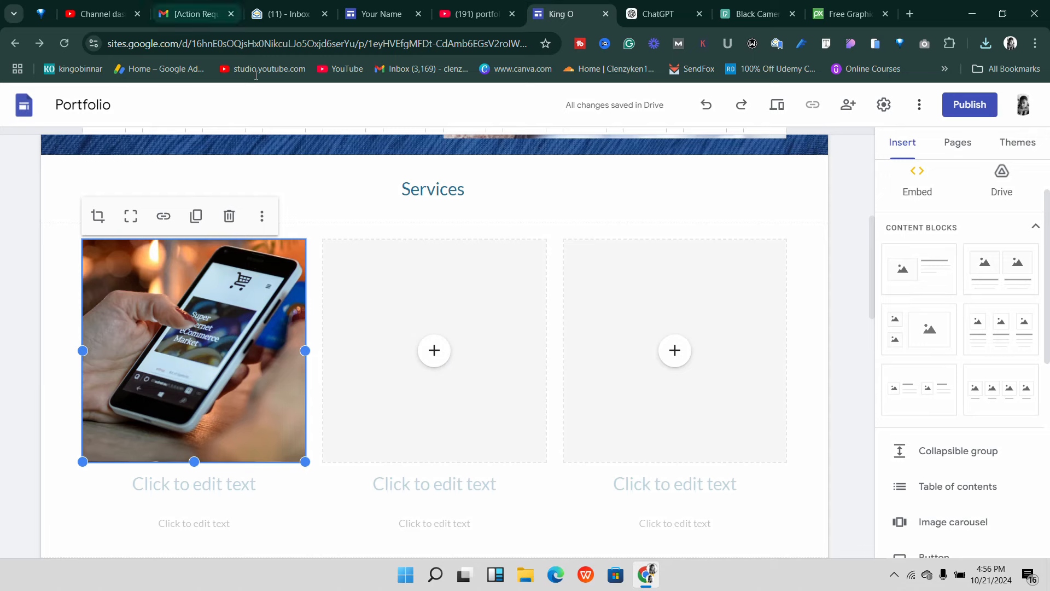
{"action": "scroll", "coordinate": [360, 205], "scroll_direction": "up", "scroll_amount": 5}
{"action": "scroll", "coordinate": [364, 230], "scroll_direction": "down", "scroll_amount": 4}
{"action": "scroll", "coordinate": [408, 248], "scroll_direction": "down", "scroll_amount": 1}
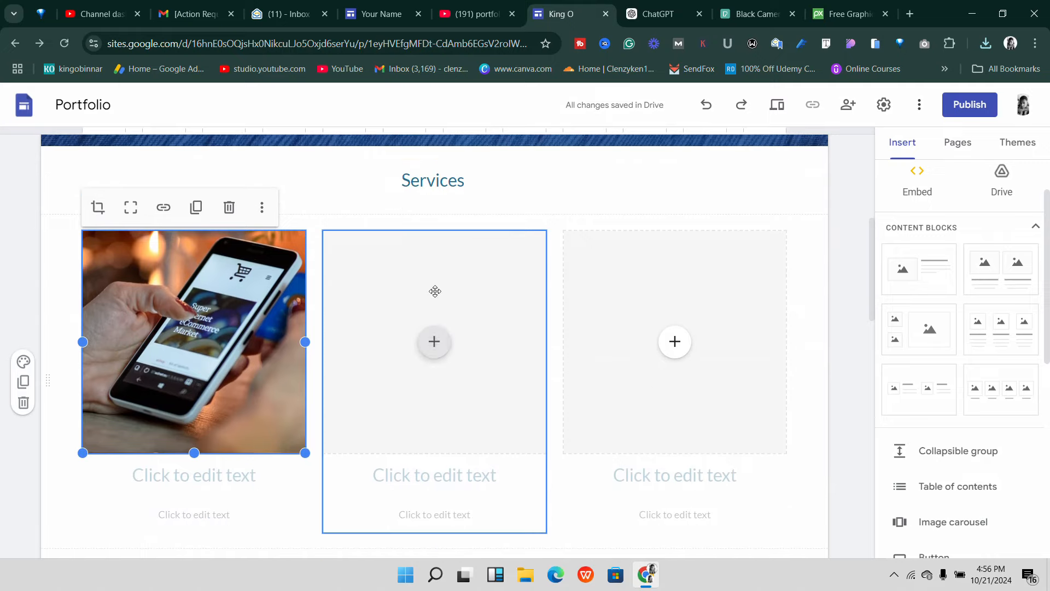
{"action": "left_click", "coordinate": [434, 341]}
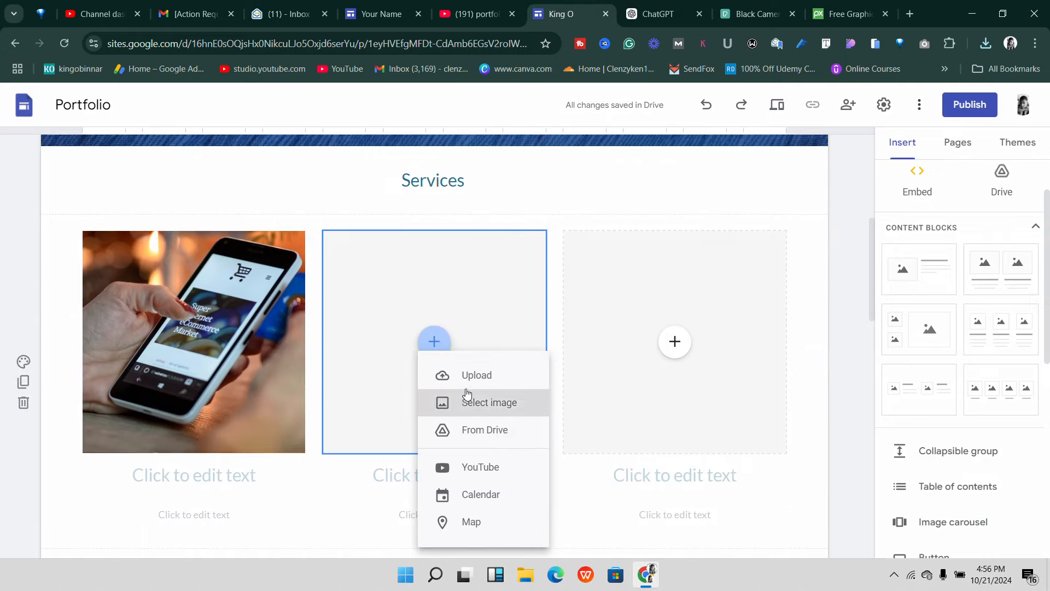
{"action": "left_click", "coordinate": [474, 373]}
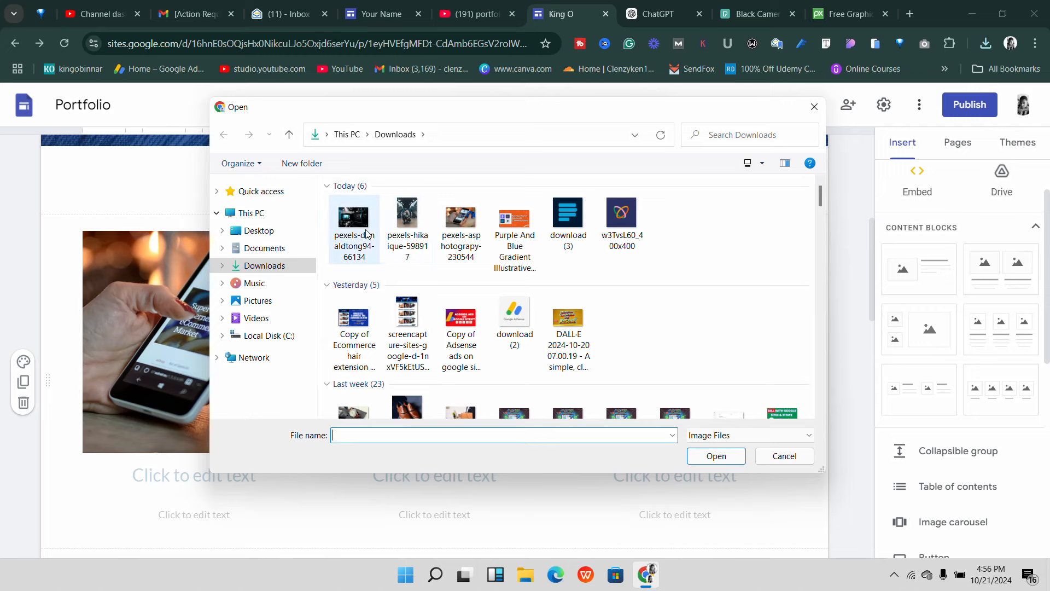
{"action": "double_click", "coordinate": [421, 227]}
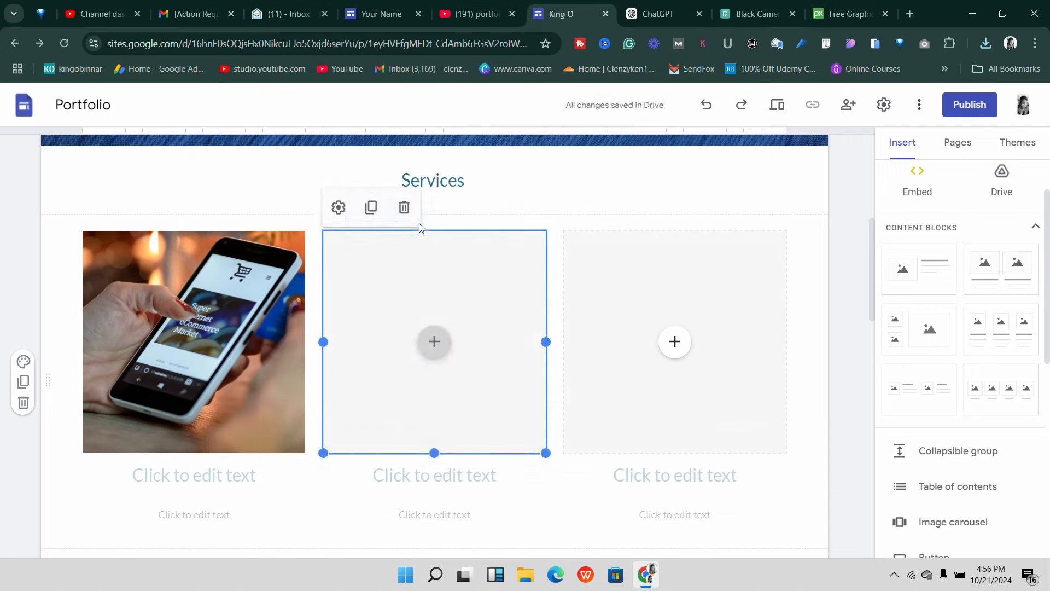
- Upload the Pexels camera recorder file ending in 66134 from Downloads into the third image placeholder of the Services section
{"action": "left_click", "coordinate": [674, 350]}
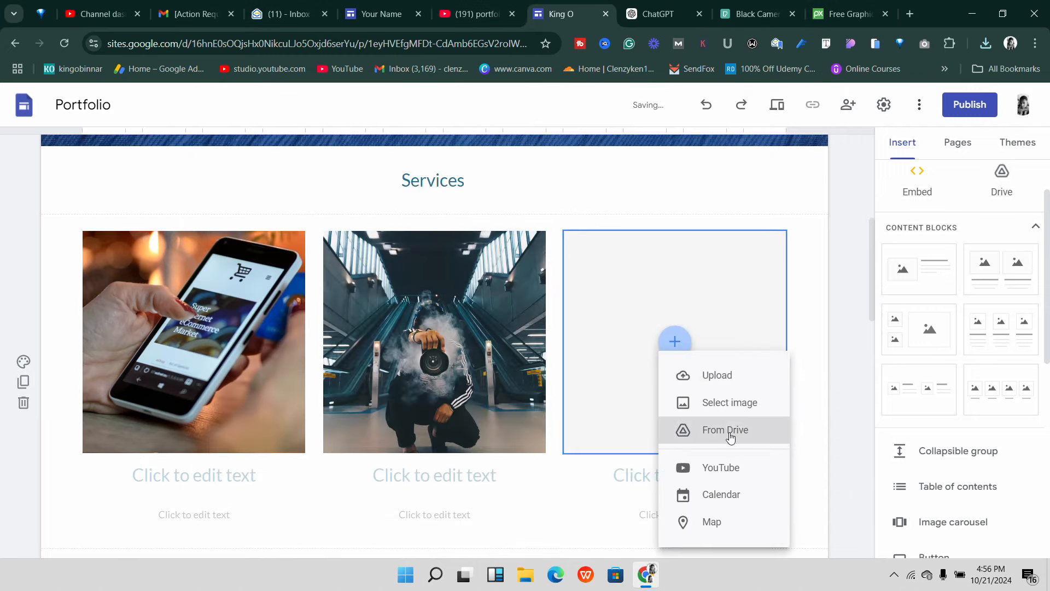
{"action": "left_click", "coordinate": [722, 378]}
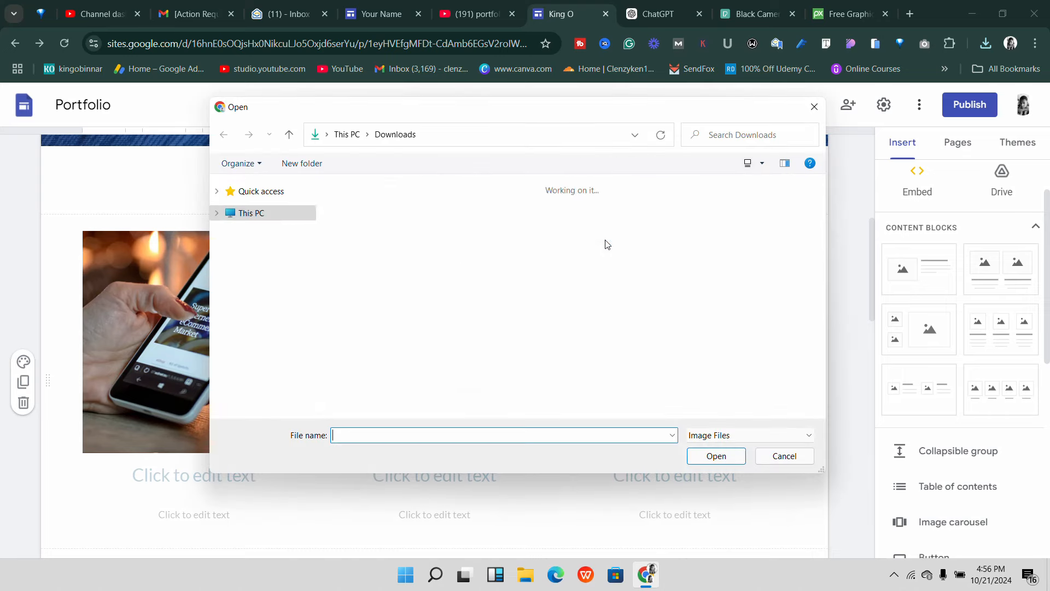
{"action": "double_click", "coordinate": [357, 225]}
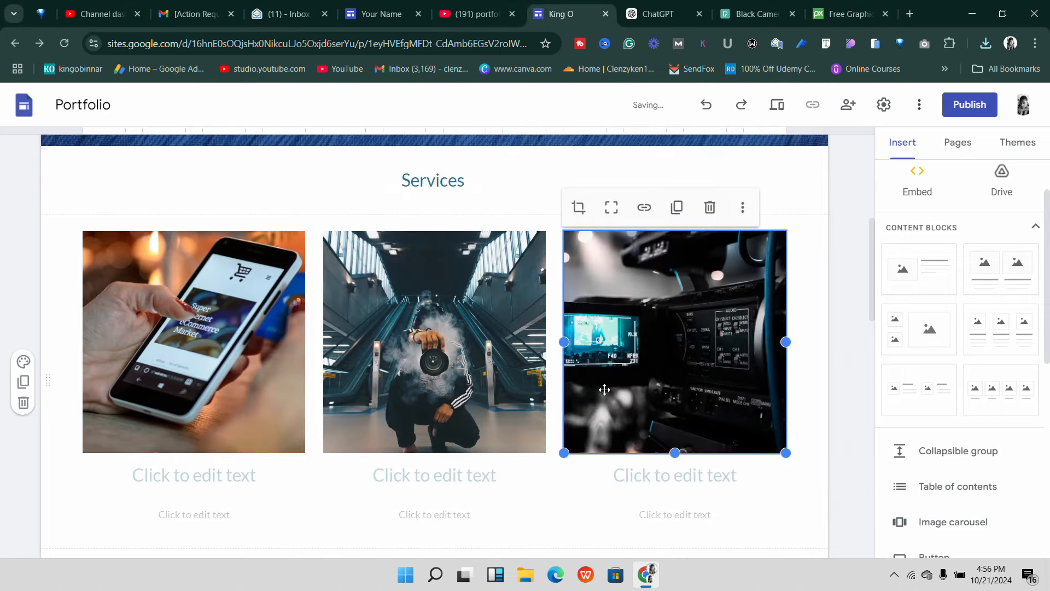
- Enter "Website Designing" as the heading under the first image in the Services section
{"action": "scroll", "coordinate": [214, 438], "scroll_direction": "down", "scroll_amount": 1}
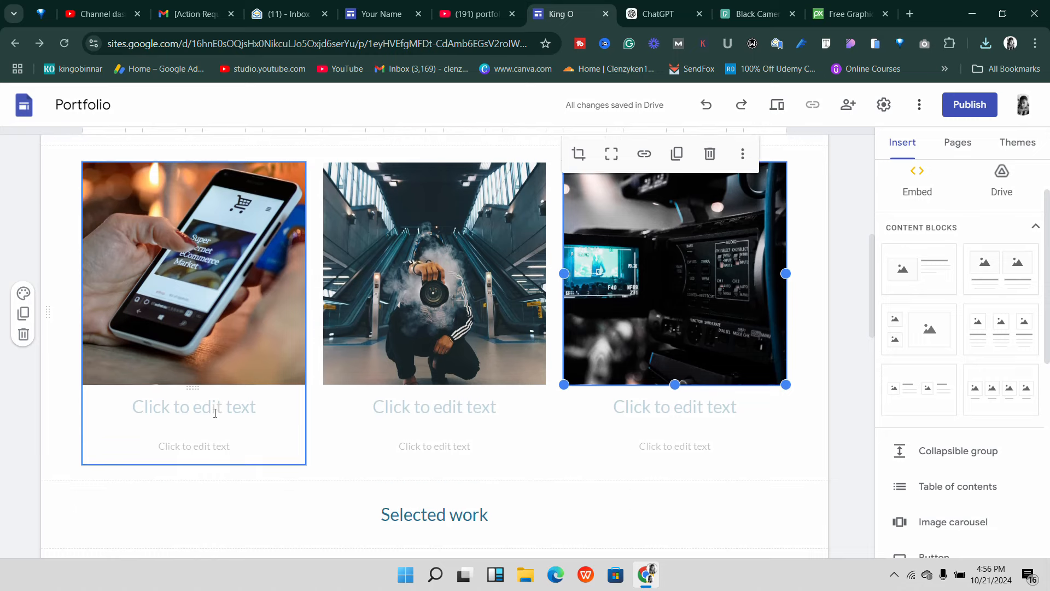
{"action": "left_click", "coordinate": [224, 413]}
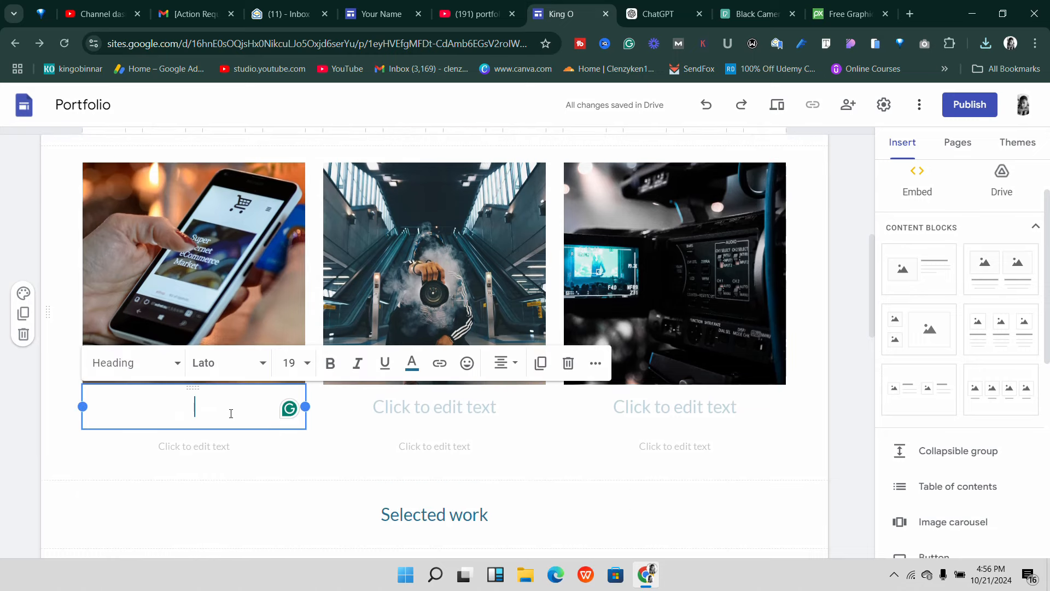
{"action": "type", "text": "Web"}
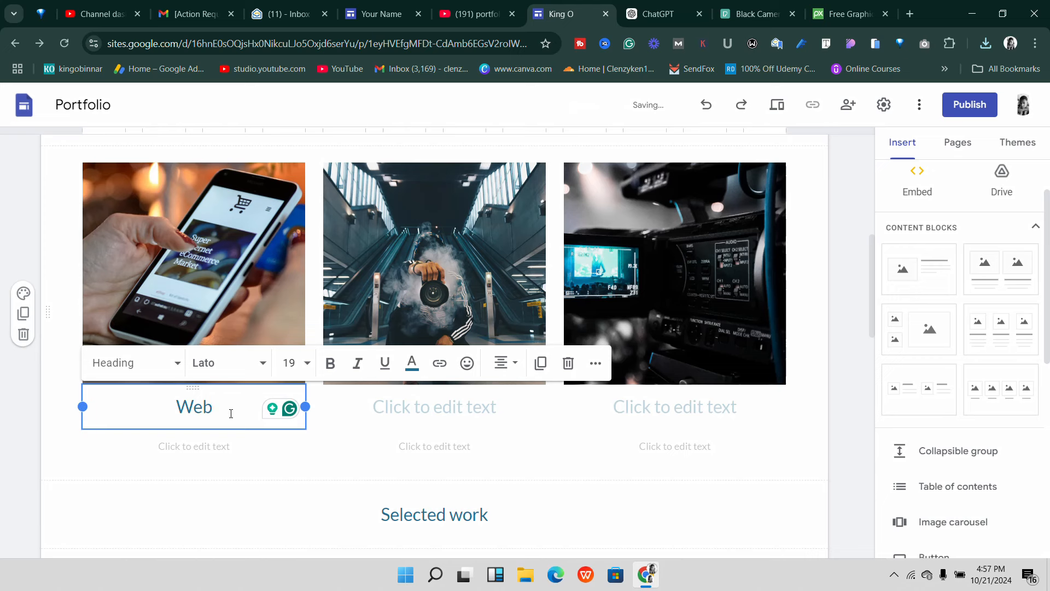
{"action": "key", "text": "BackSpace"}
{"action": "key", "text": "BackSpace"}
{"action": "key", "text": "BackSpace"}
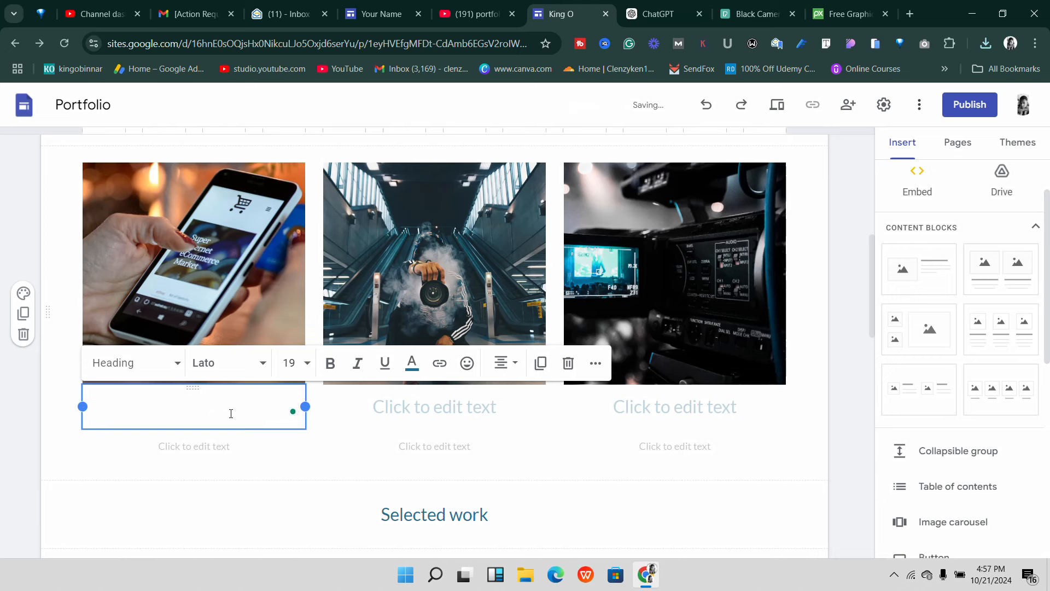
{"action": "type", "text": "We"}
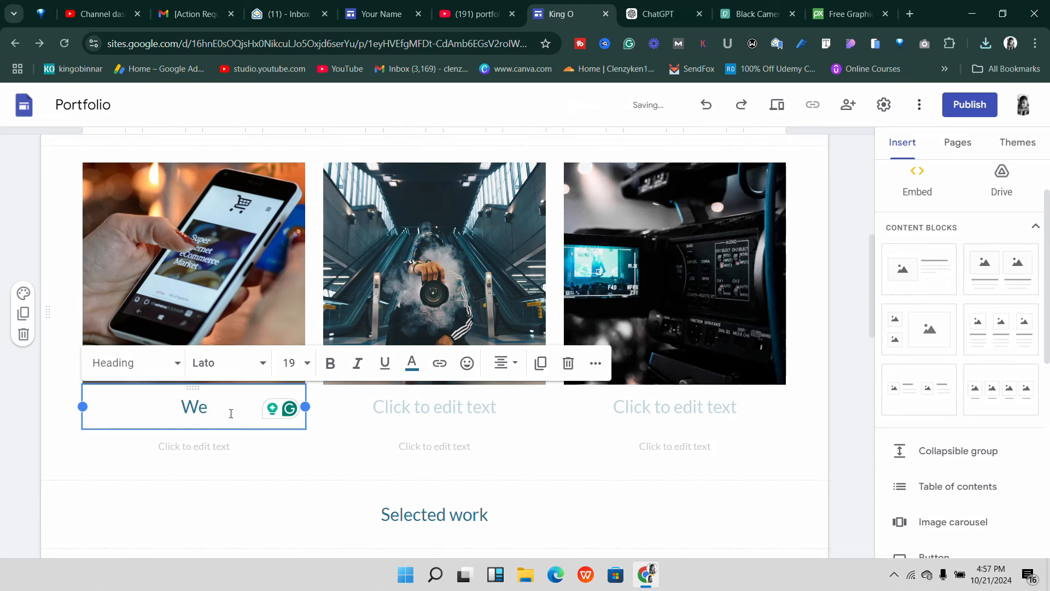
{"action": "type", "text": "b s"}
{"action": "key", "text": "BackSpace"}
{"action": "key", "text": "BackSpace"}
{"action": "type", "text": "site "}
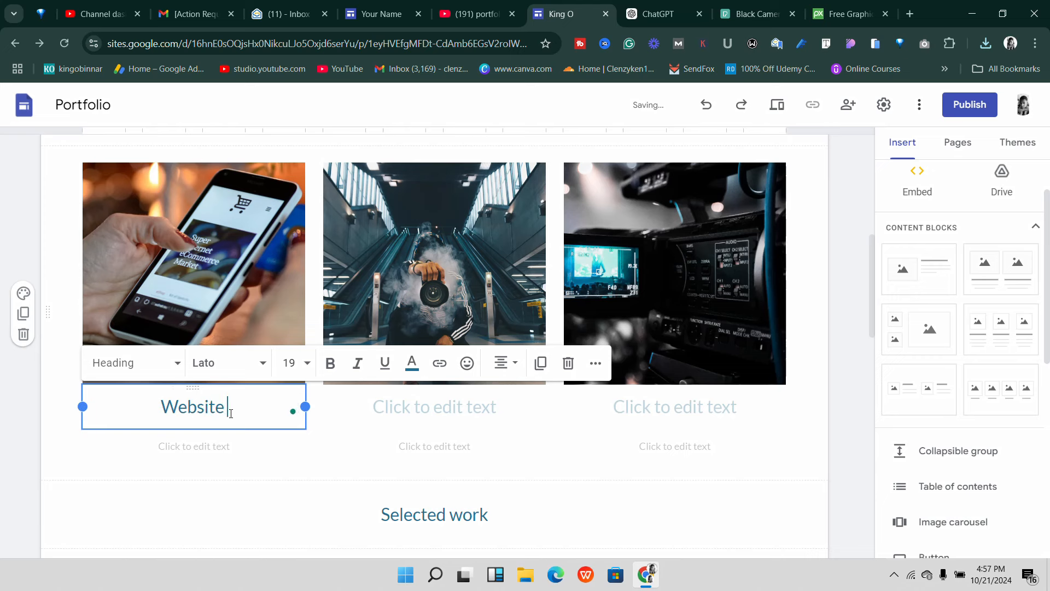
{"action": "type", "text": "Des"}
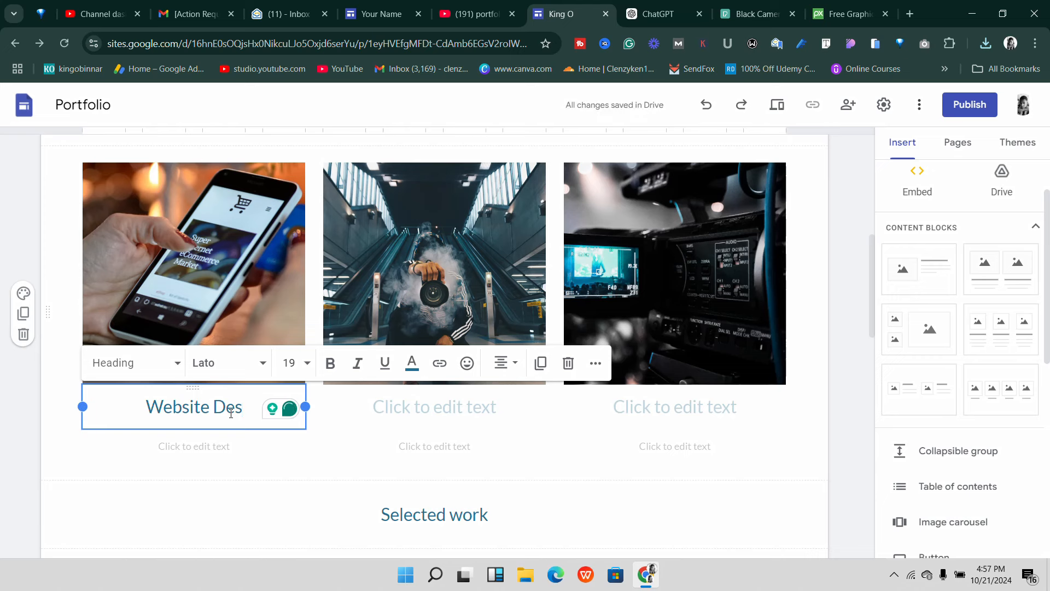
{"action": "type", "text": "igning"}
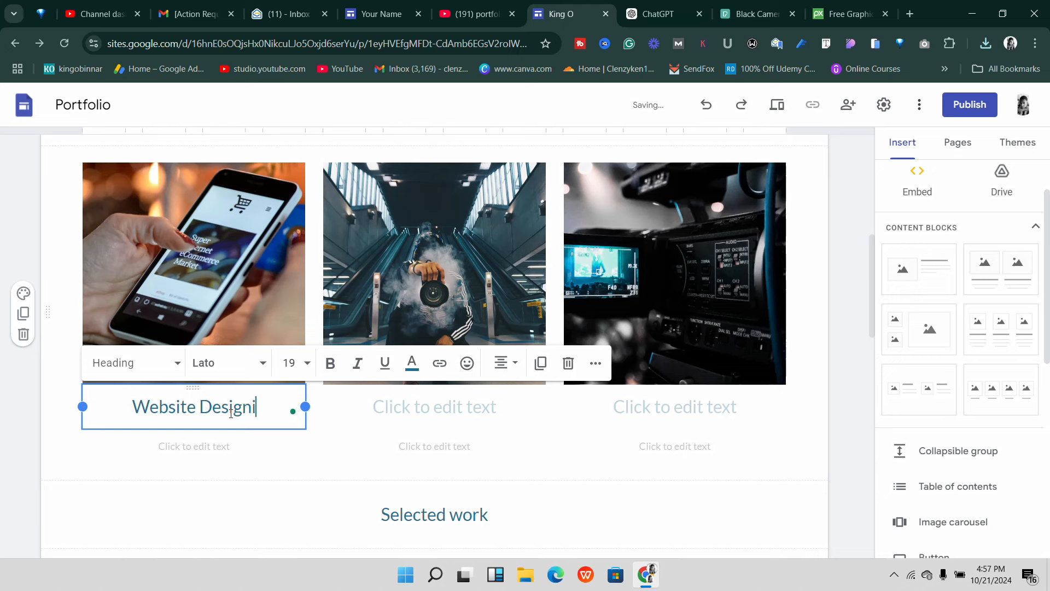
- Shorten the first Services column's heading to "Website Design" and centre-align it
{"action": "left_click", "coordinate": [397, 404]}
{"action": "left_click", "coordinate": [292, 407]}
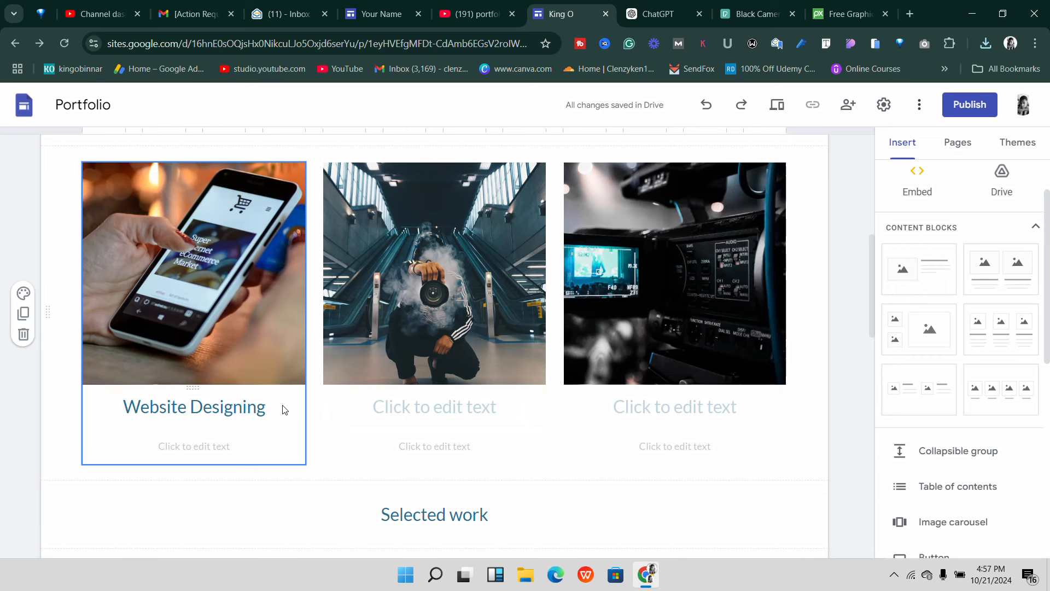
{"action": "left_click", "coordinate": [284, 409]}
{"action": "left_click", "coordinate": [284, 408]}
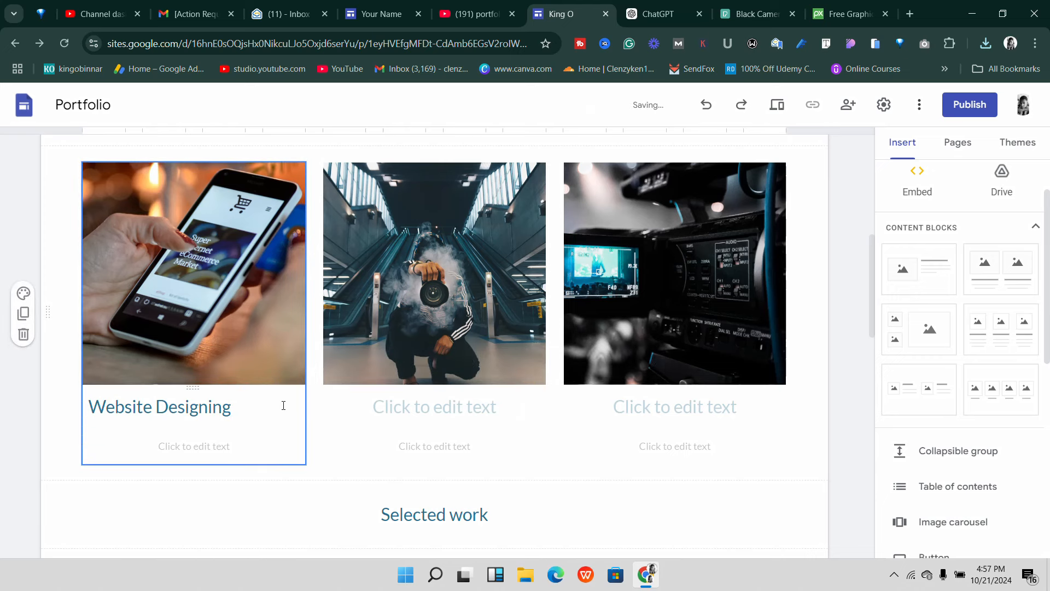
{"action": "left_click", "coordinate": [268, 407]}
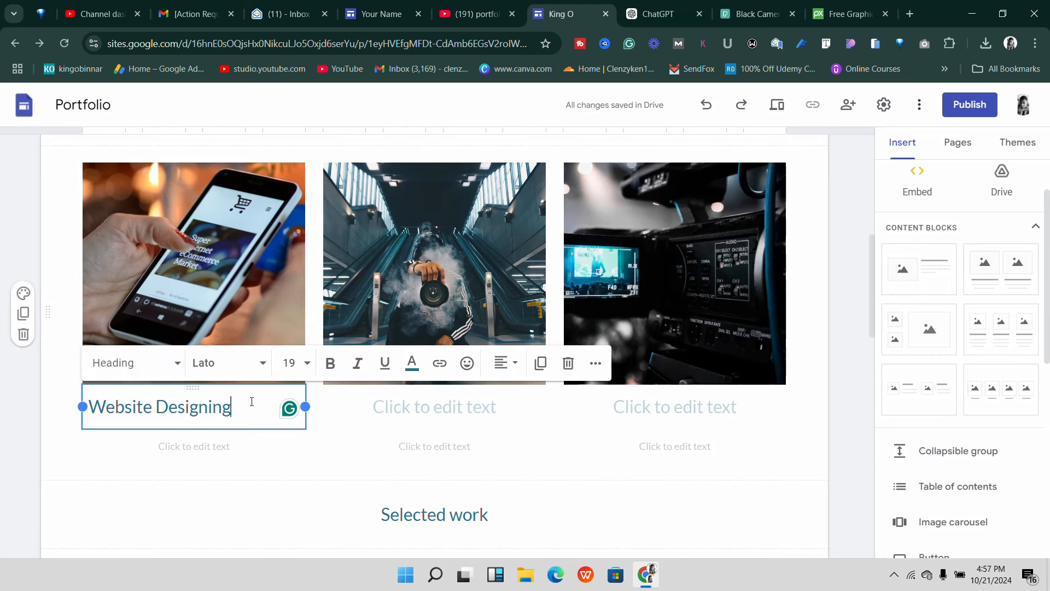
{"action": "key", "text": "BackSpace"}
{"action": "key", "text": "BackSpace"}
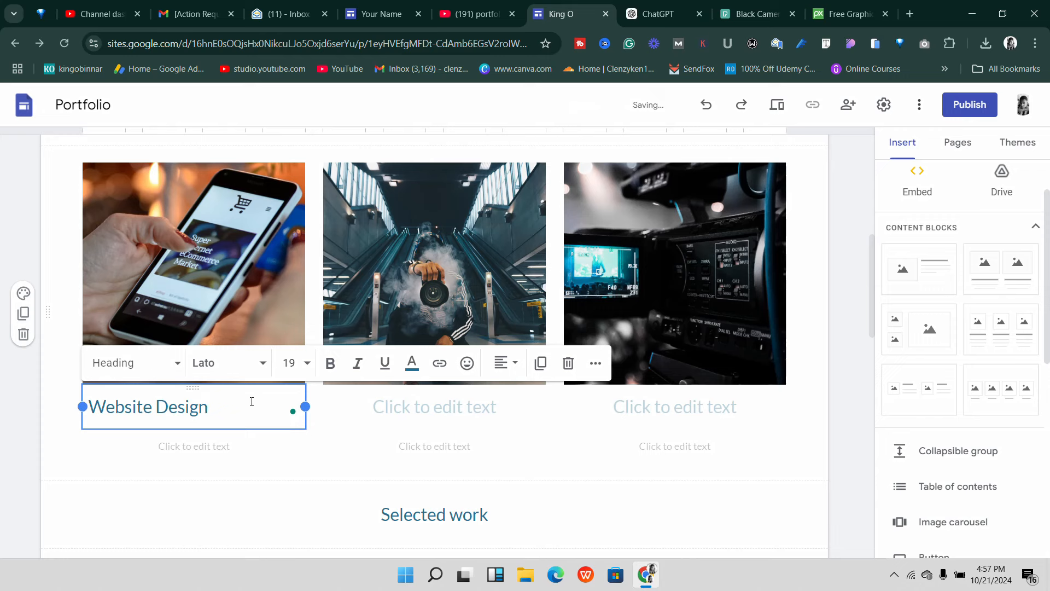
{"action": "left_click", "coordinate": [509, 365]}
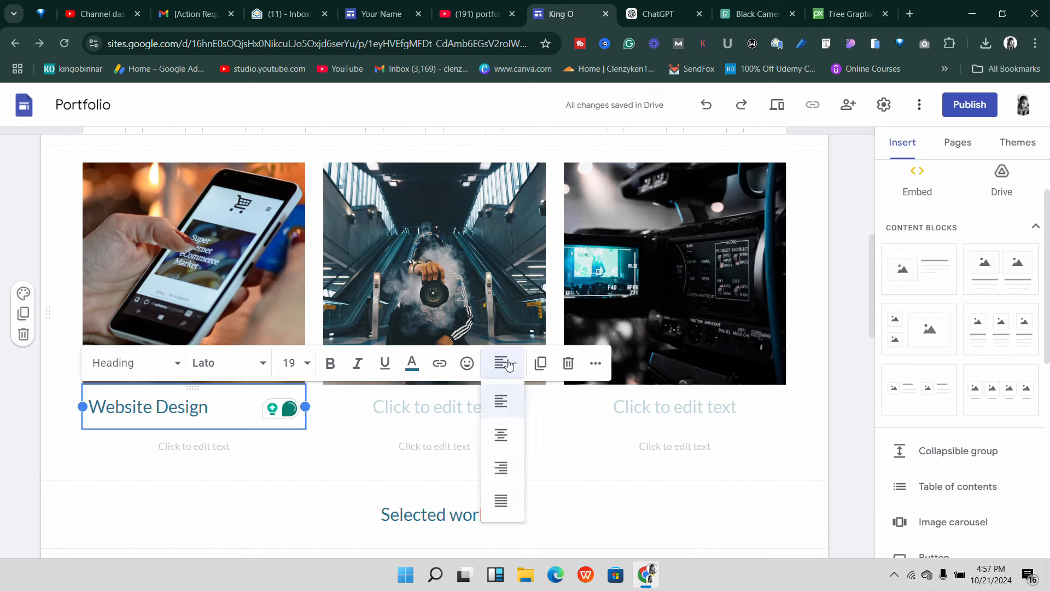
{"action": "left_click", "coordinate": [513, 434]}
- Enter the headings "Graphics" under the second Services image and "Videography" under the third
{"action": "left_click", "coordinate": [410, 407]}
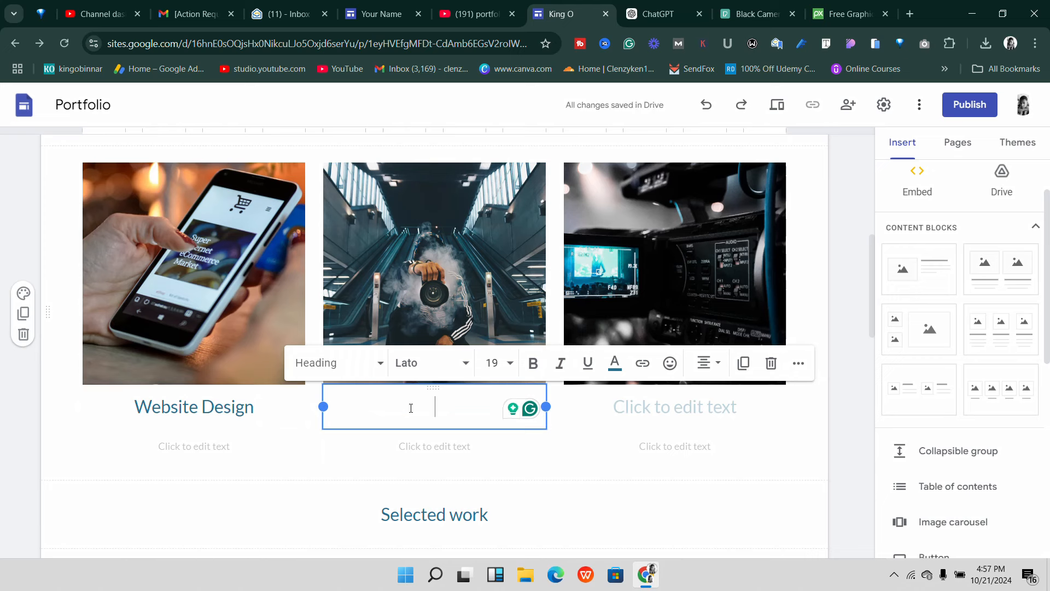
{"action": "type", "text": "Graphics"}
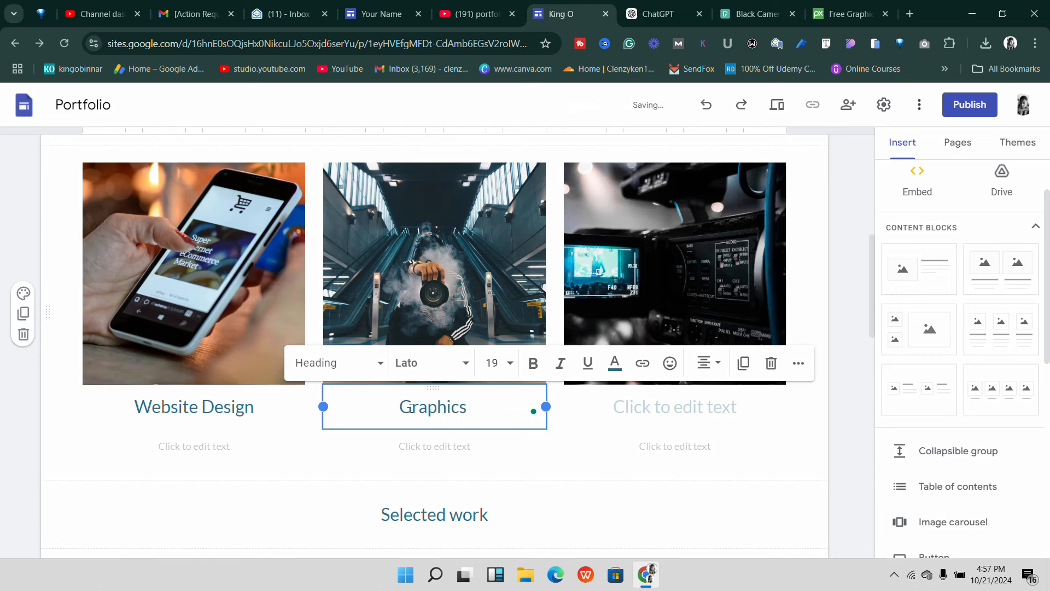
{"action": "left_click", "coordinate": [624, 405]}
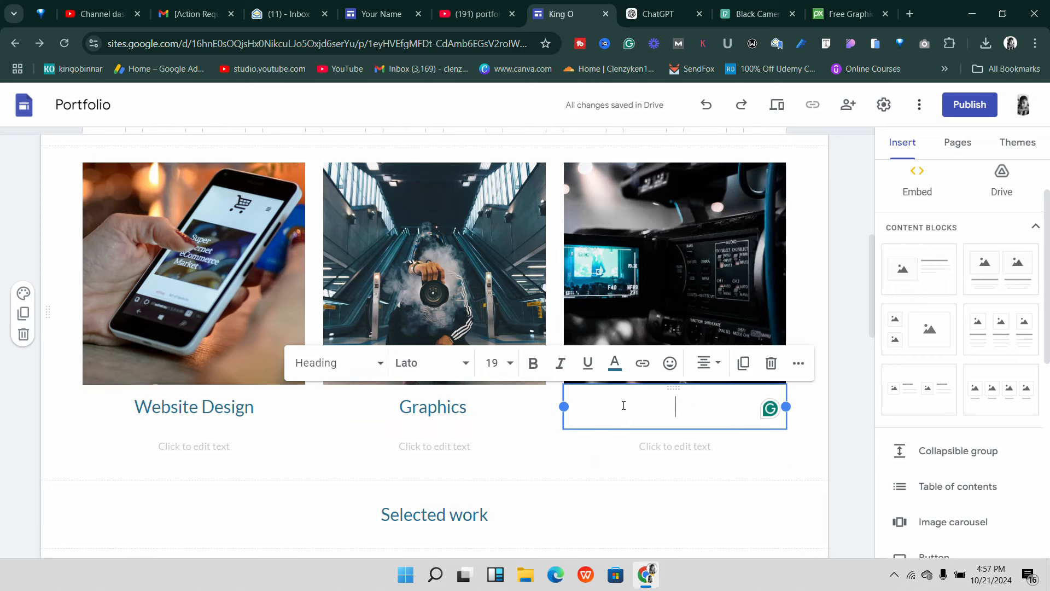
{"action": "type", "text": "Video"}
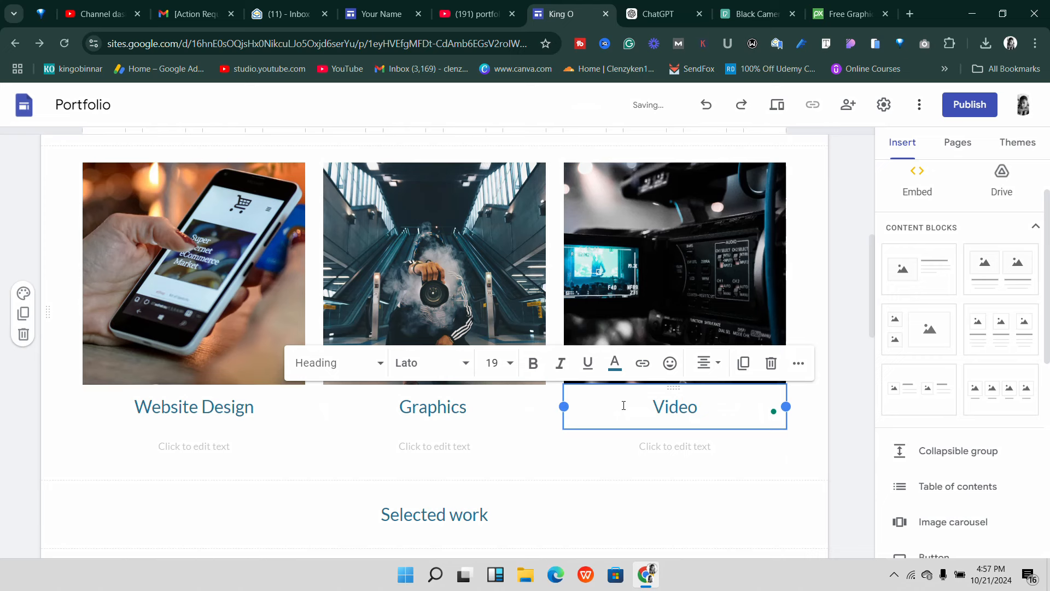
{"action": "type", "text": " graph"}
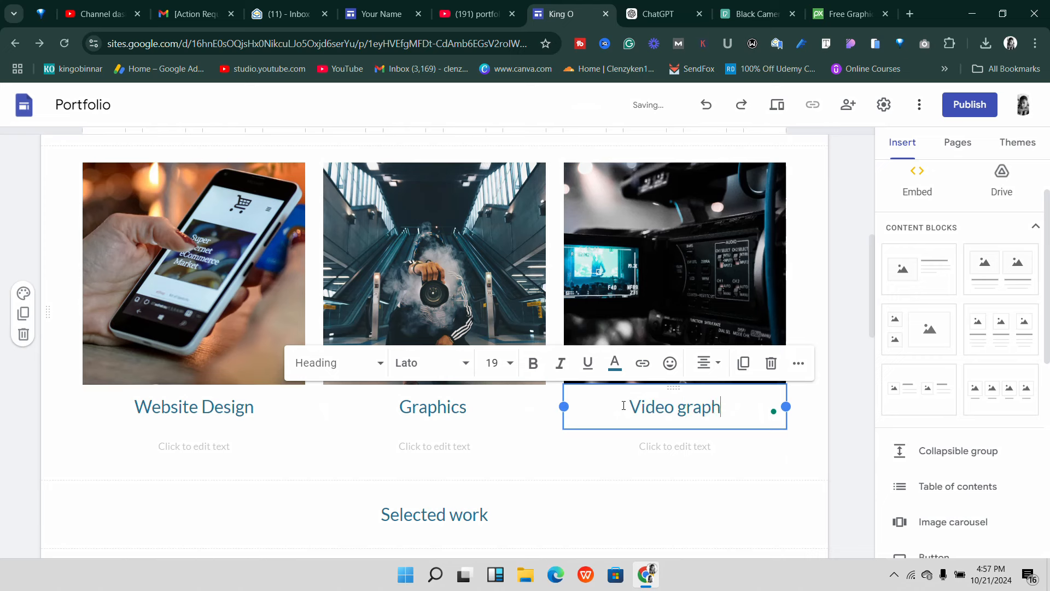
{"action": "type", "text": "y"}
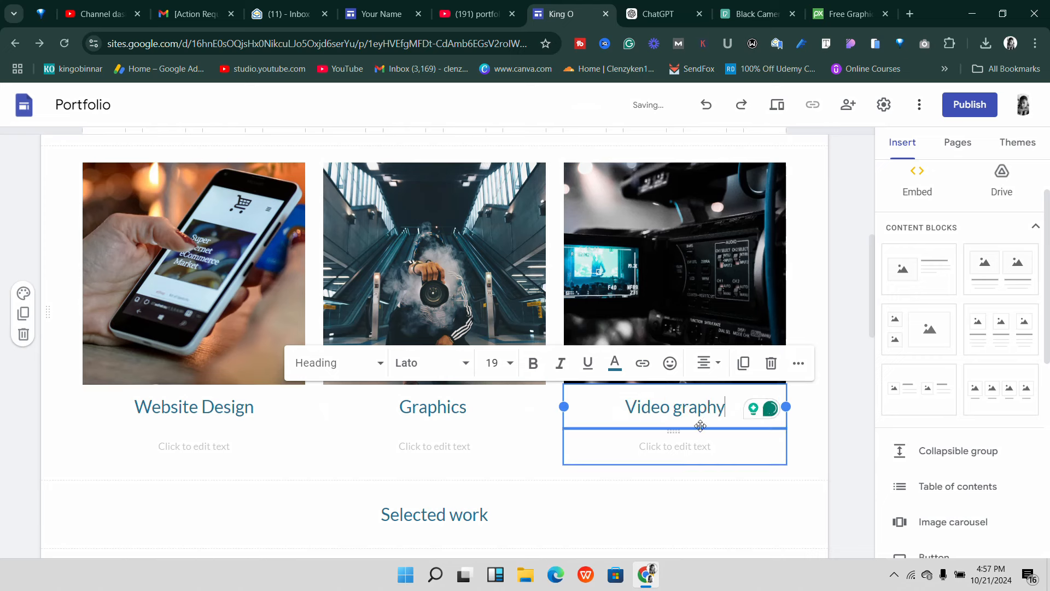
{"action": "left_click", "coordinate": [677, 405]}
{"action": "key", "text": "BackSpace"}
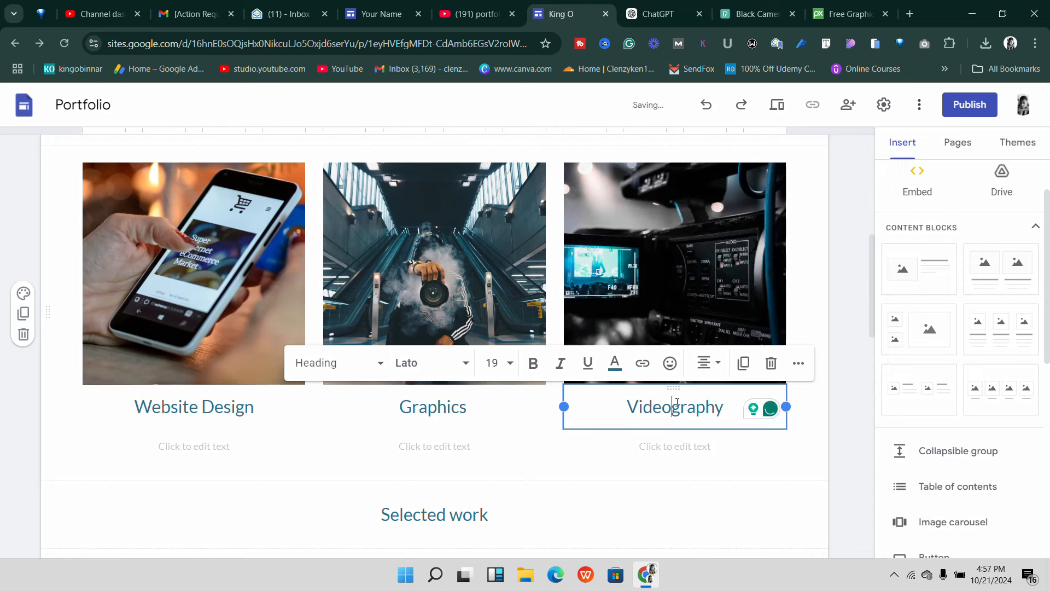
{"action": "left_click", "coordinate": [53, 355]}
{"action": "scroll", "coordinate": [342, 363], "scroll_direction": "up", "scroll_amount": 3}
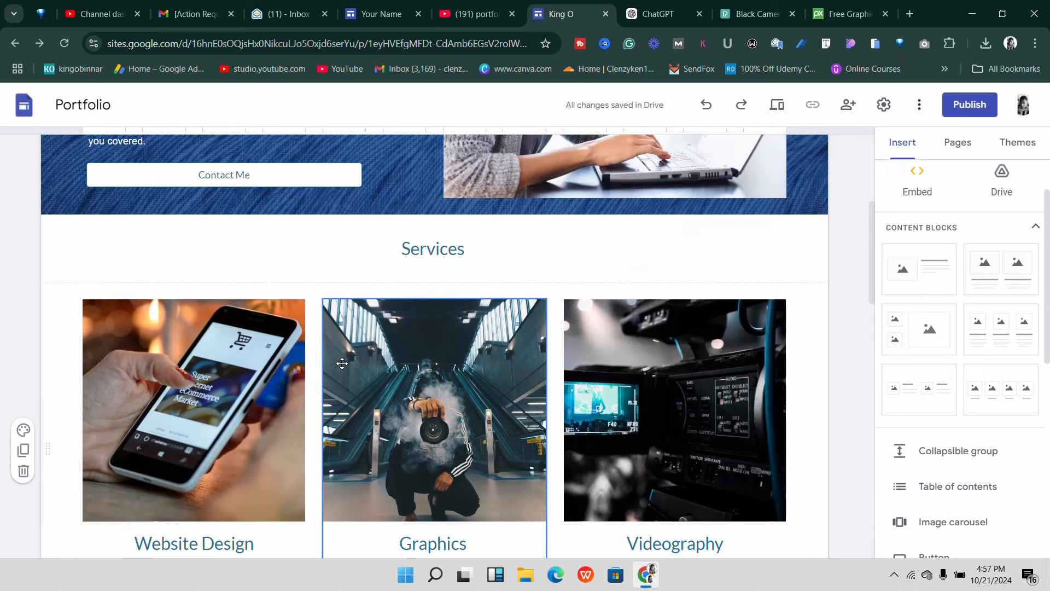
{"action": "scroll", "coordinate": [345, 366], "scroll_direction": "down", "scroll_amount": 3}
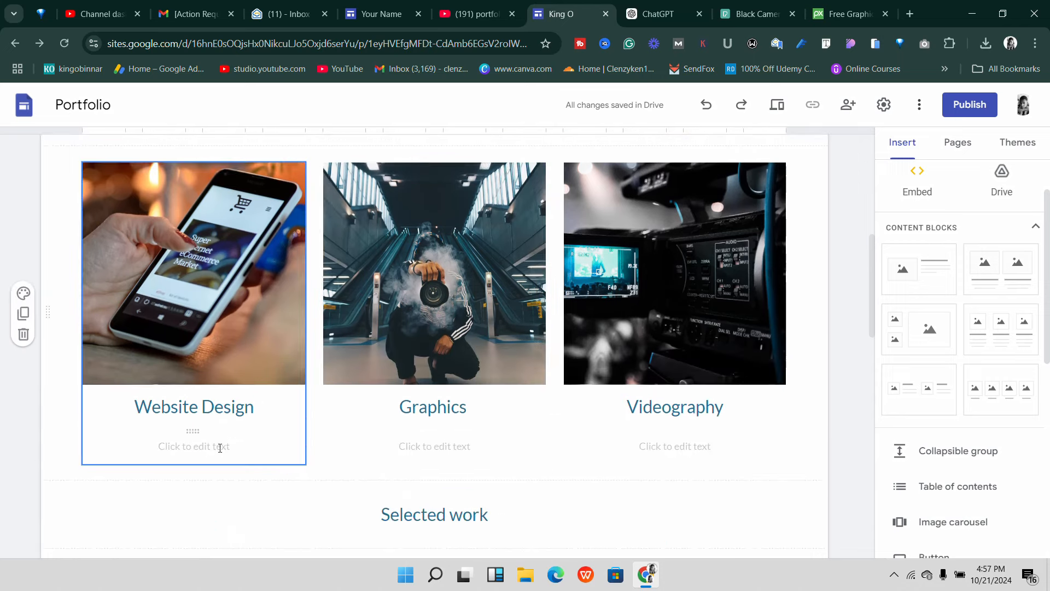
{"action": "left_click", "coordinate": [193, 446]}
{"action": "type", "text": "tttt"}
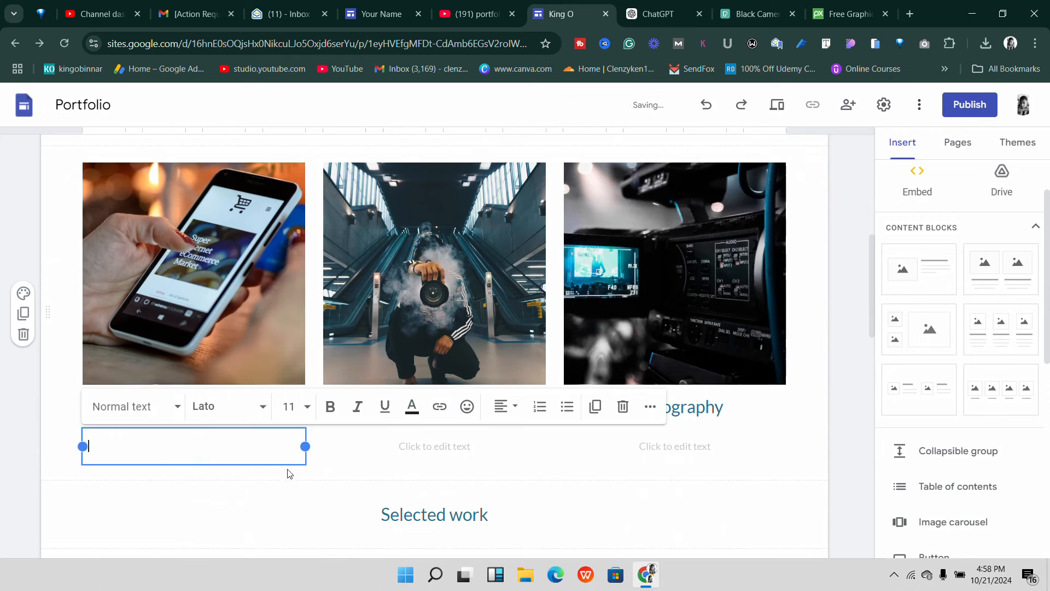
{"action": "left_click", "coordinate": [406, 454]}
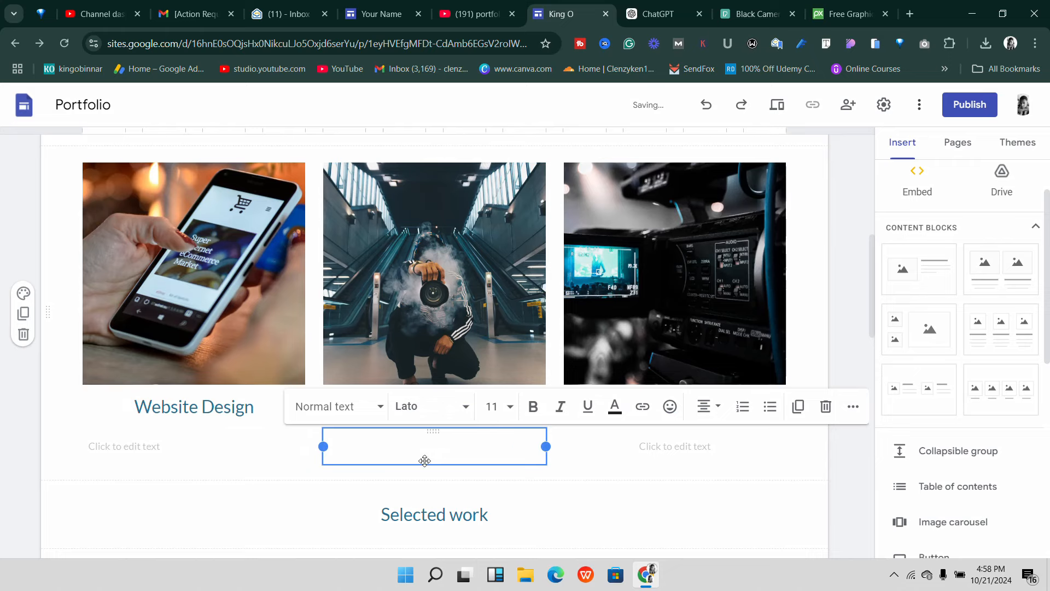
{"action": "left_click", "coordinate": [809, 298]}
- Review the hero and Services sections and examine the presentation, project and video placeholders in the Selected work section
{"action": "scroll", "coordinate": [588, 365], "scroll_direction": "up", "scroll_amount": 3}
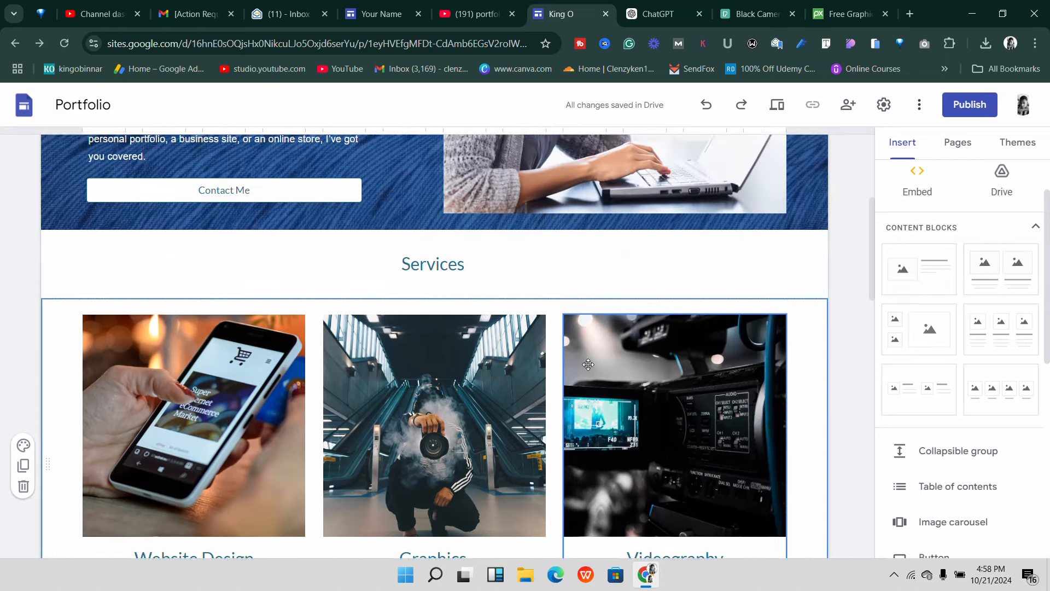
{"action": "scroll", "coordinate": [547, 372], "scroll_direction": "down", "scroll_amount": 2}
{"action": "scroll", "coordinate": [493, 383], "scroll_direction": "up", "scroll_amount": 4}
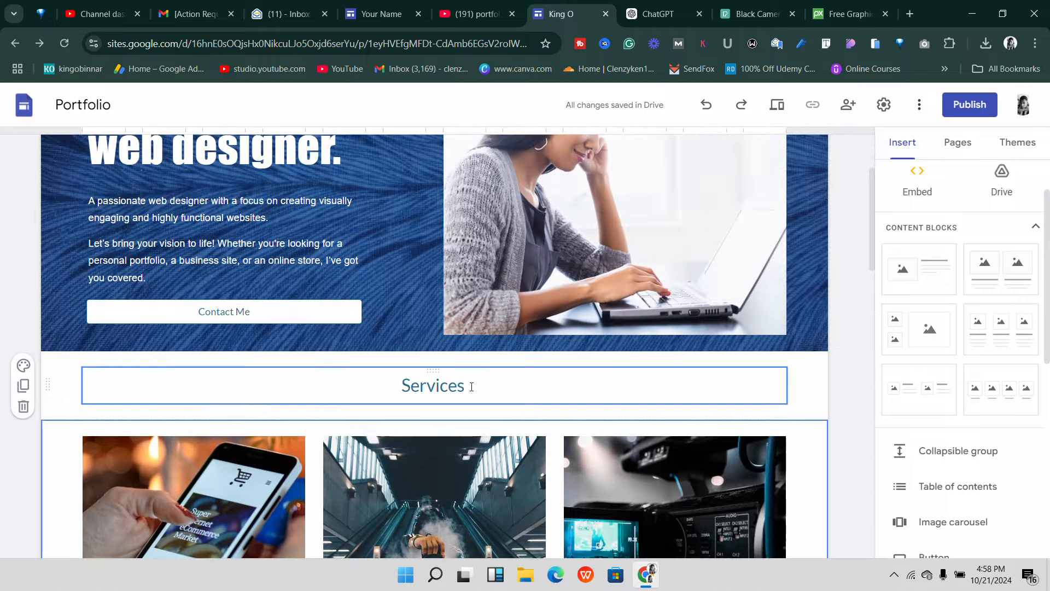
{"action": "scroll", "coordinate": [470, 386], "scroll_direction": "up", "scroll_amount": 2}
{"action": "scroll", "coordinate": [466, 383], "scroll_direction": "down", "scroll_amount": 12}
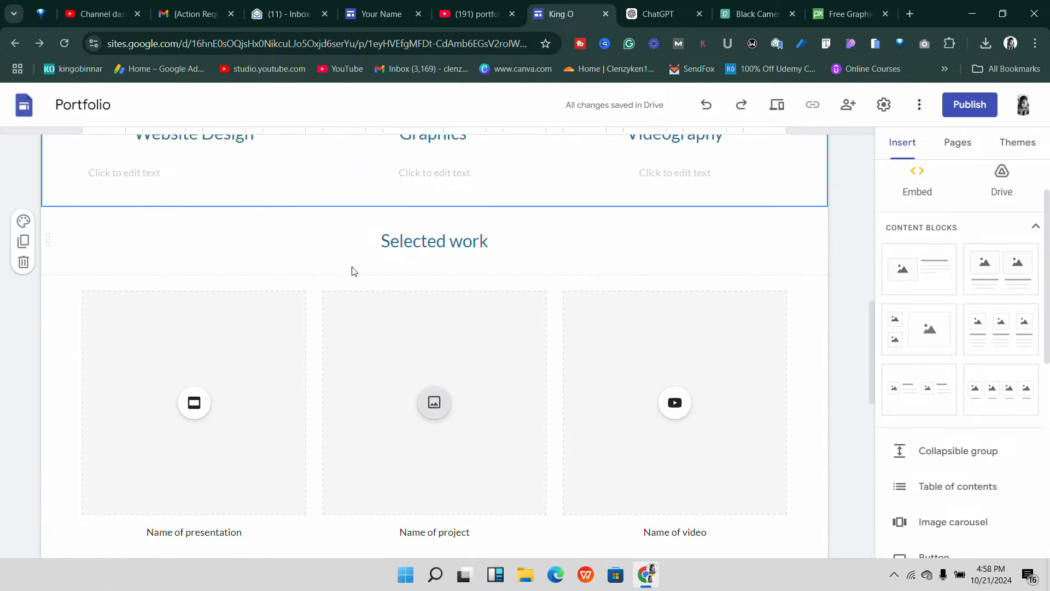
{"action": "scroll", "coordinate": [269, 353], "scroll_direction": "down", "scroll_amount": 3}
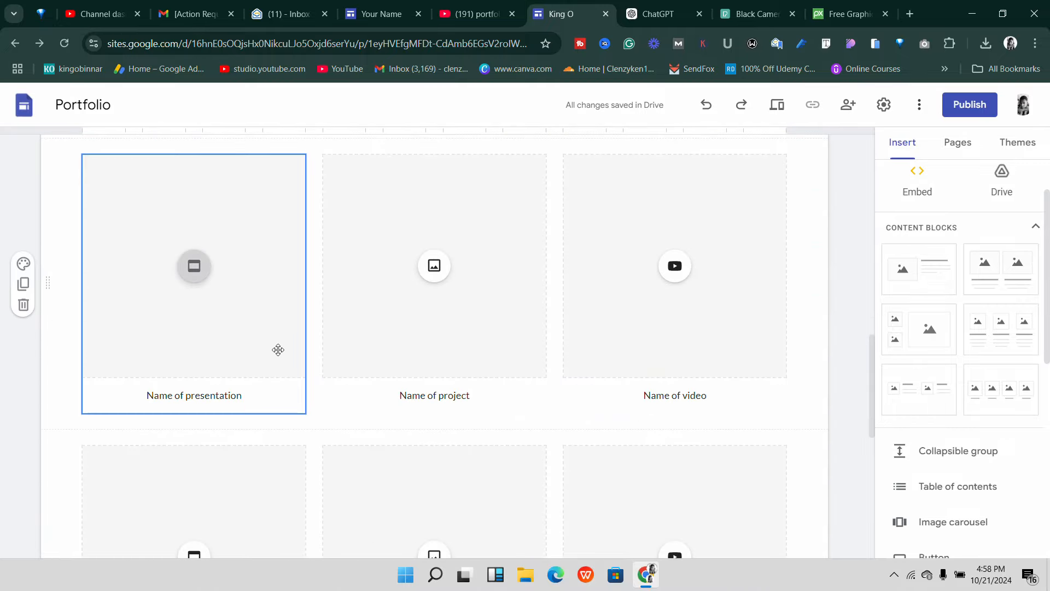
{"action": "scroll", "coordinate": [219, 320], "scroll_direction": "down", "scroll_amount": 2}
{"action": "scroll", "coordinate": [234, 314], "scroll_direction": "up", "scroll_amount": 5}
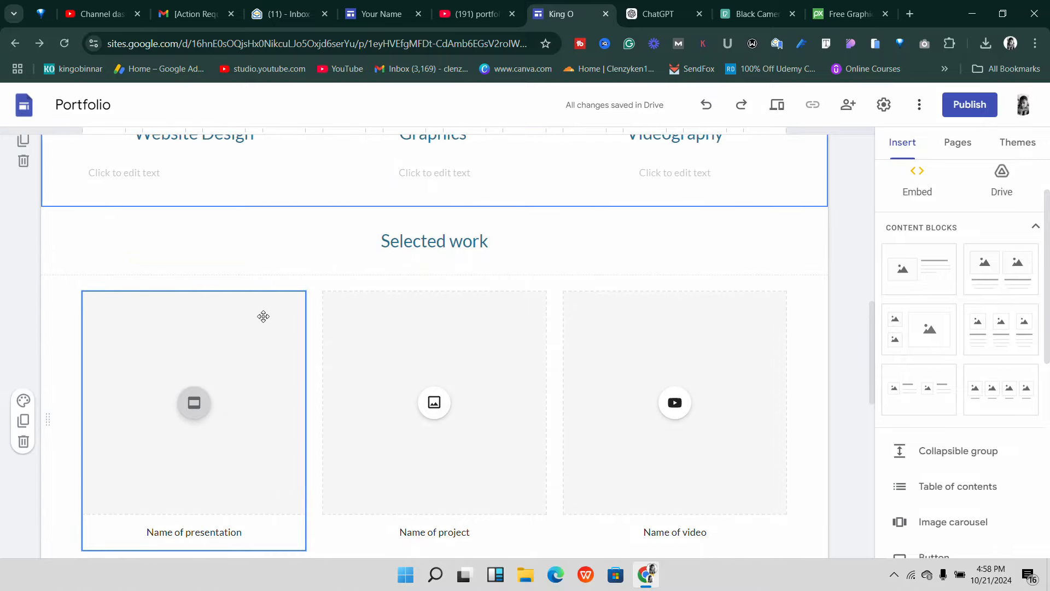
{"action": "scroll", "coordinate": [263, 316], "scroll_direction": "up", "scroll_amount": 6}
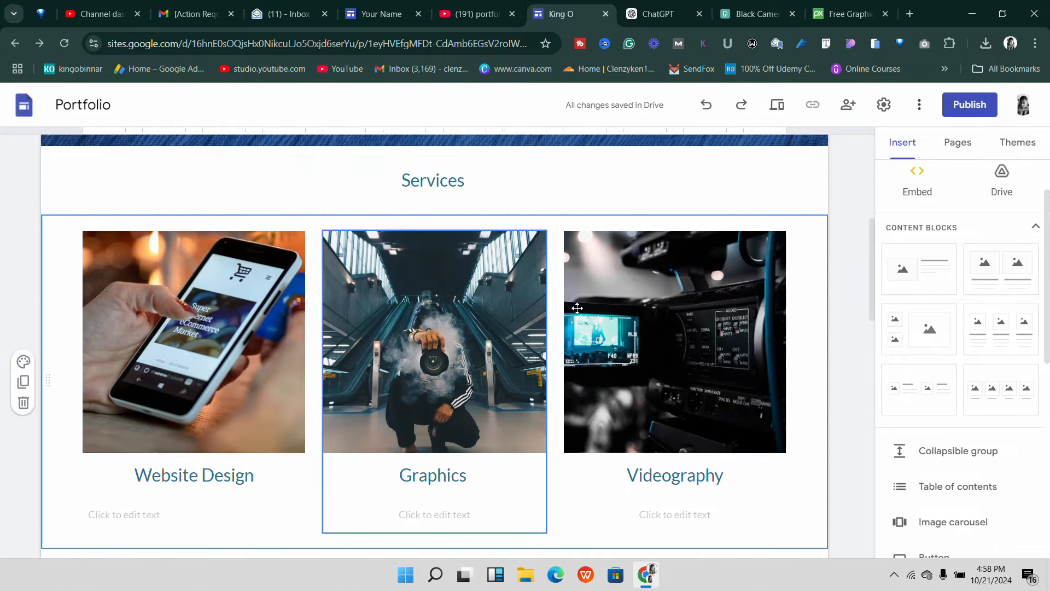
{"action": "scroll", "coordinate": [387, 328], "scroll_direction": "down", "scroll_amount": 5}
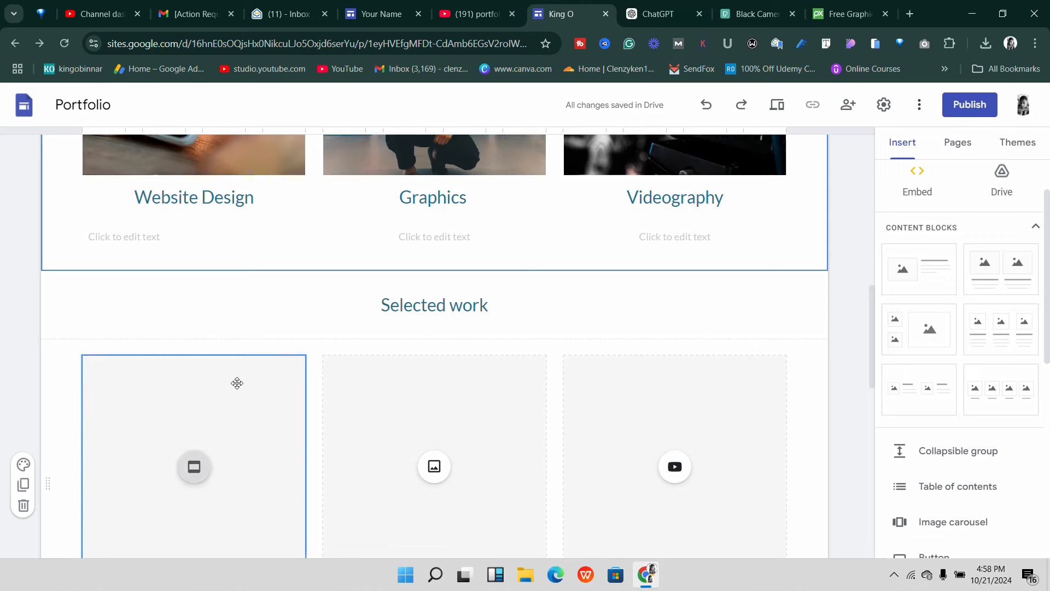
{"action": "scroll", "coordinate": [237, 383], "scroll_direction": "down", "scroll_amount": 2}
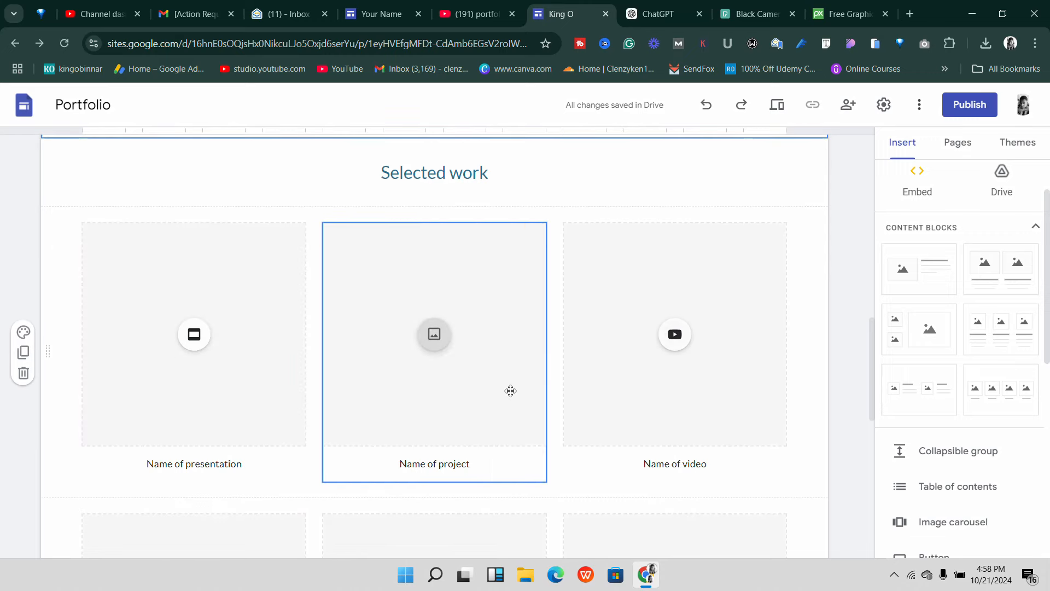
{"action": "scroll", "coordinate": [511, 390], "scroll_direction": "up", "scroll_amount": 3}
{"action": "scroll", "coordinate": [487, 404], "scroll_direction": "down", "scroll_amount": 2}
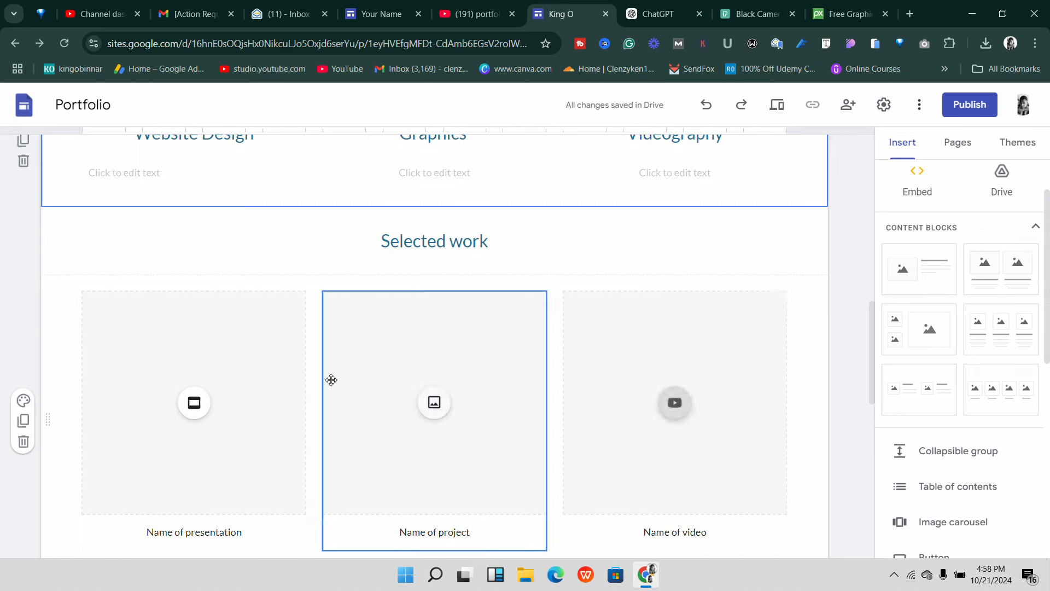
{"action": "scroll", "coordinate": [332, 380], "scroll_direction": "down", "scroll_amount": 1}
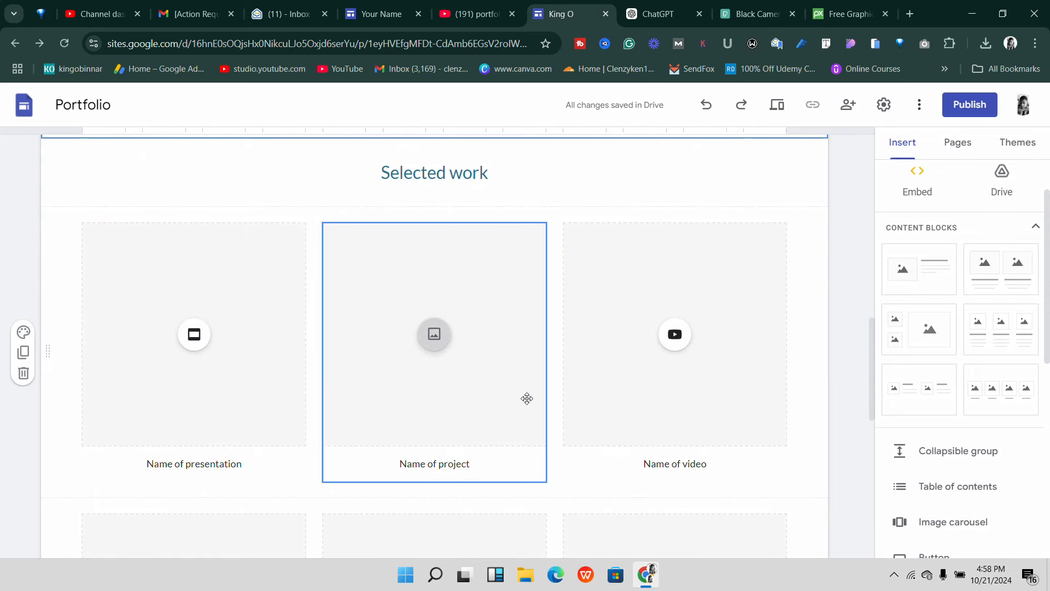
{"action": "scroll", "coordinate": [589, 379], "scroll_direction": "up", "scroll_amount": 7}
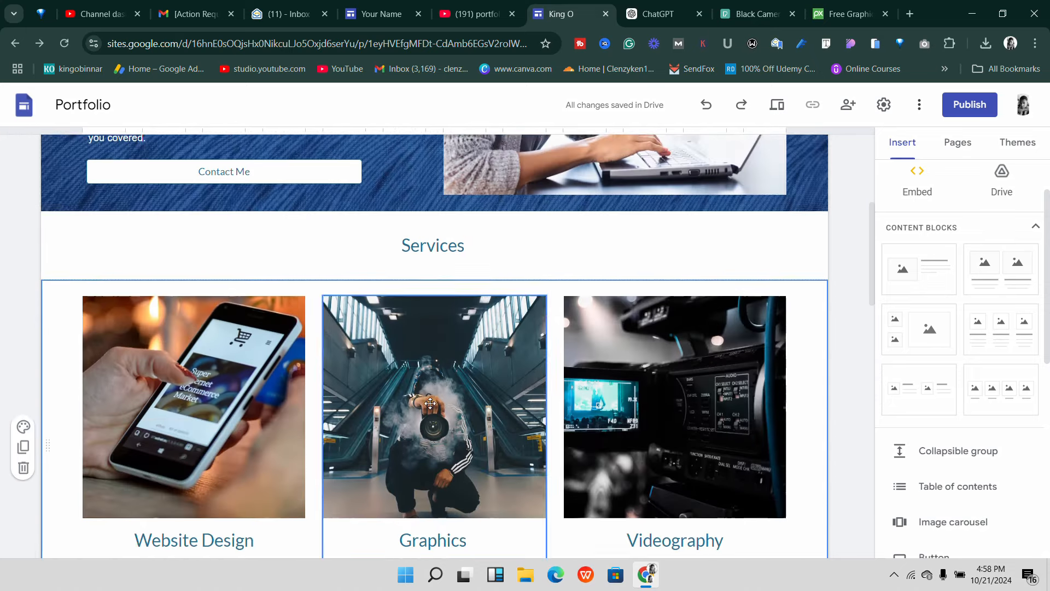
- Compare the completed Services row with the two placeholder rows in the Selected work section
{"action": "scroll", "coordinate": [431, 403], "scroll_direction": "up", "scroll_amount": 2}
{"action": "scroll", "coordinate": [431, 405], "scroll_direction": "down", "scroll_amount": 10}
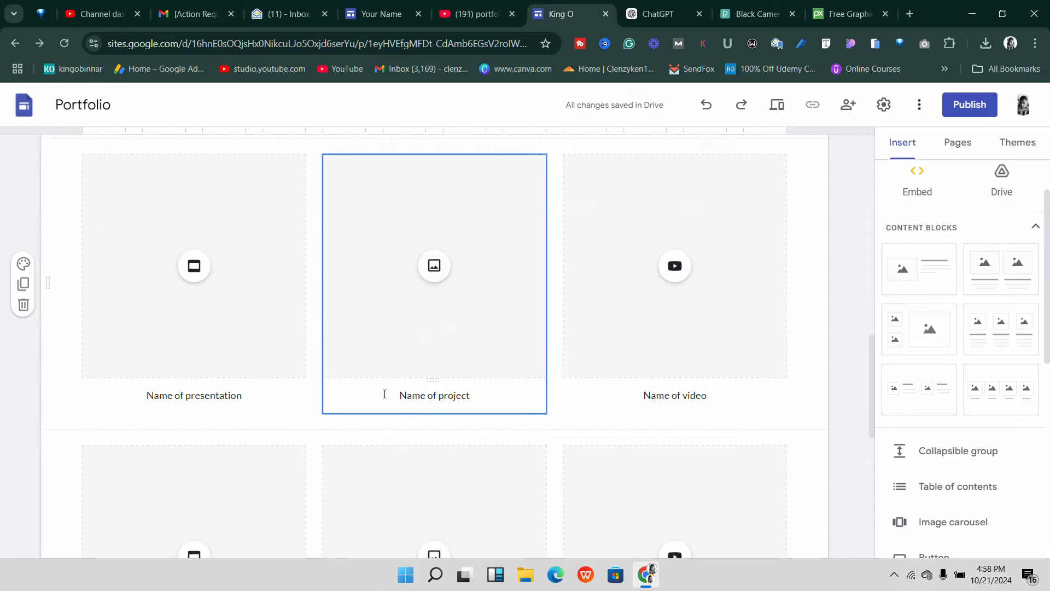
{"action": "scroll", "coordinate": [249, 392], "scroll_direction": "down", "scroll_amount": 1}
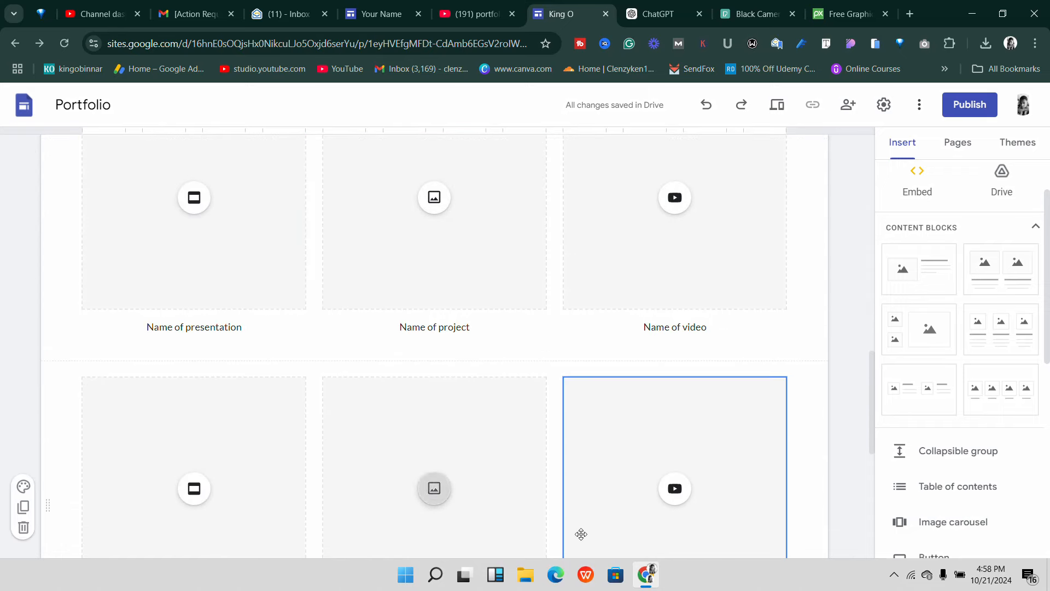
{"action": "mouse_move", "coordinate": [644, 572]}
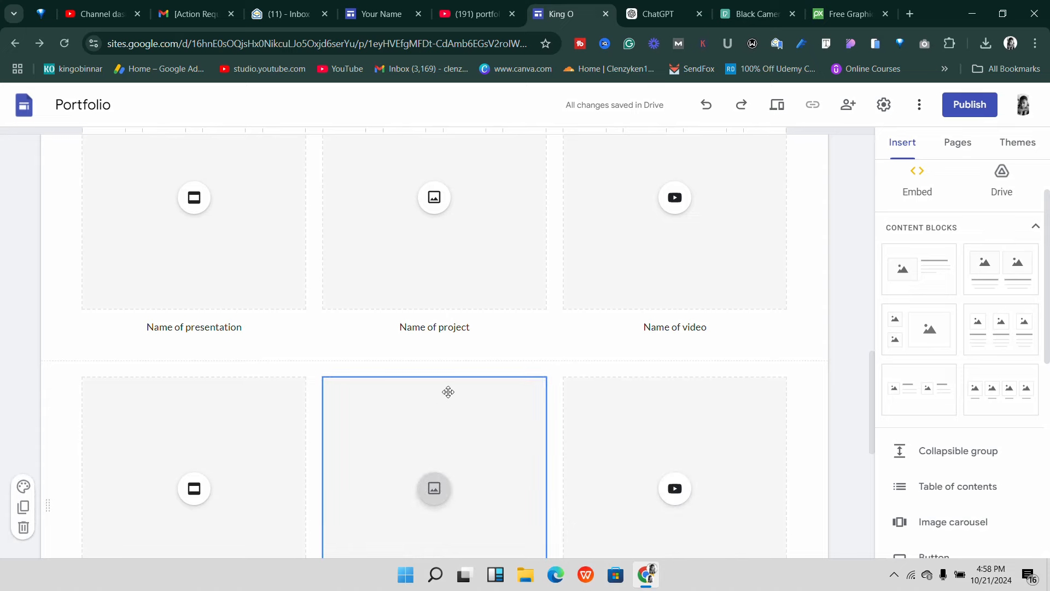
{"action": "scroll", "coordinate": [448, 392], "scroll_direction": "up", "scroll_amount": 8}
{"action": "scroll", "coordinate": [436, 402], "scroll_direction": "up", "scroll_amount": 2}
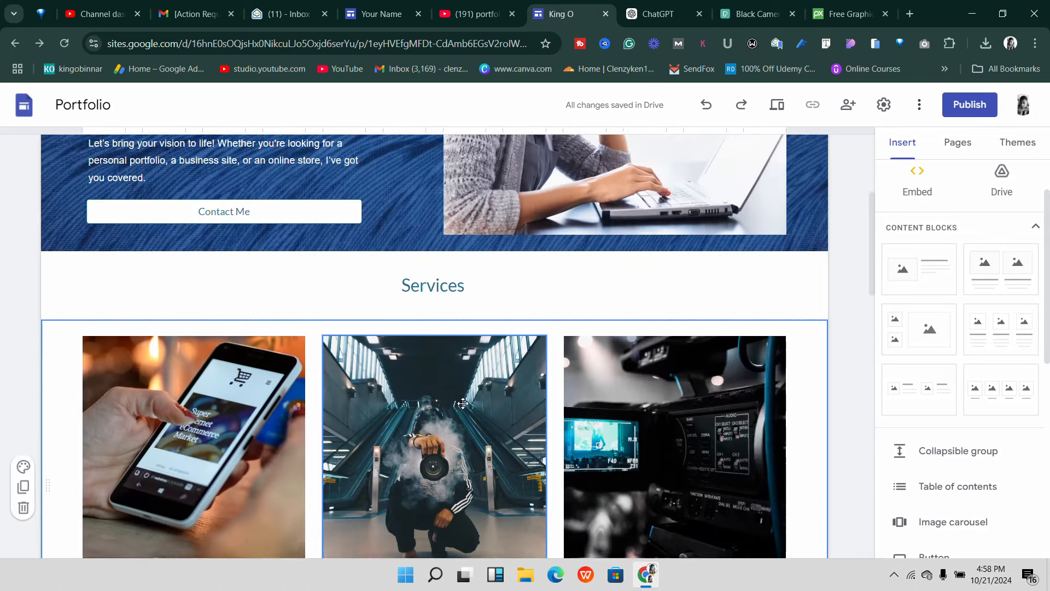
{"action": "scroll", "coordinate": [463, 403], "scroll_direction": "down", "scroll_amount": 4}
{"action": "scroll", "coordinate": [481, 412], "scroll_direction": "up", "scroll_amount": 2}
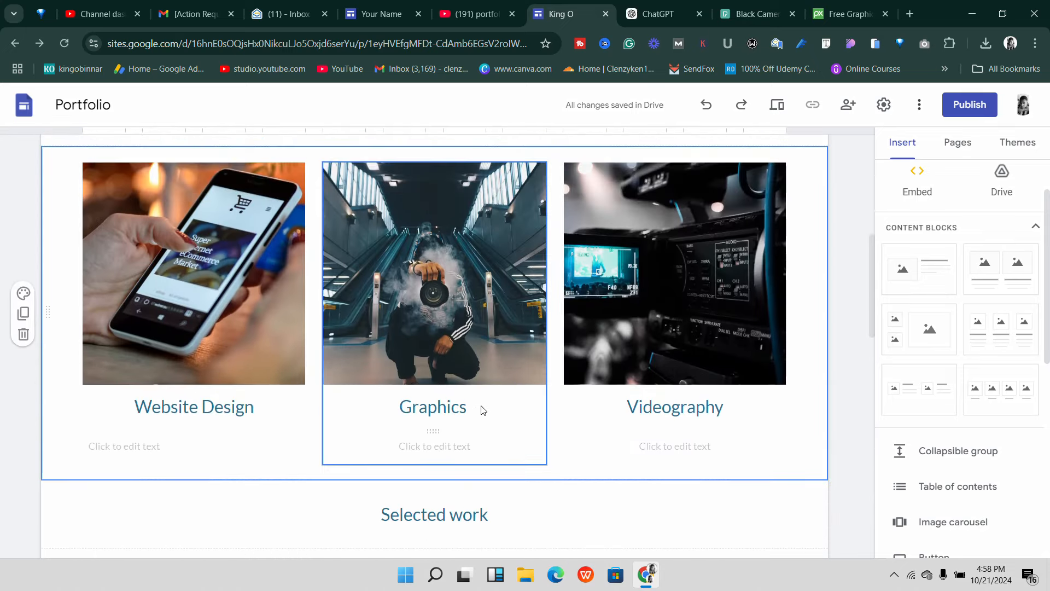
- Duplicate the Services row holding the Website Design, Graphics and Videography columns
{"action": "scroll", "coordinate": [462, 359], "scroll_direction": "down", "scroll_amount": 7}
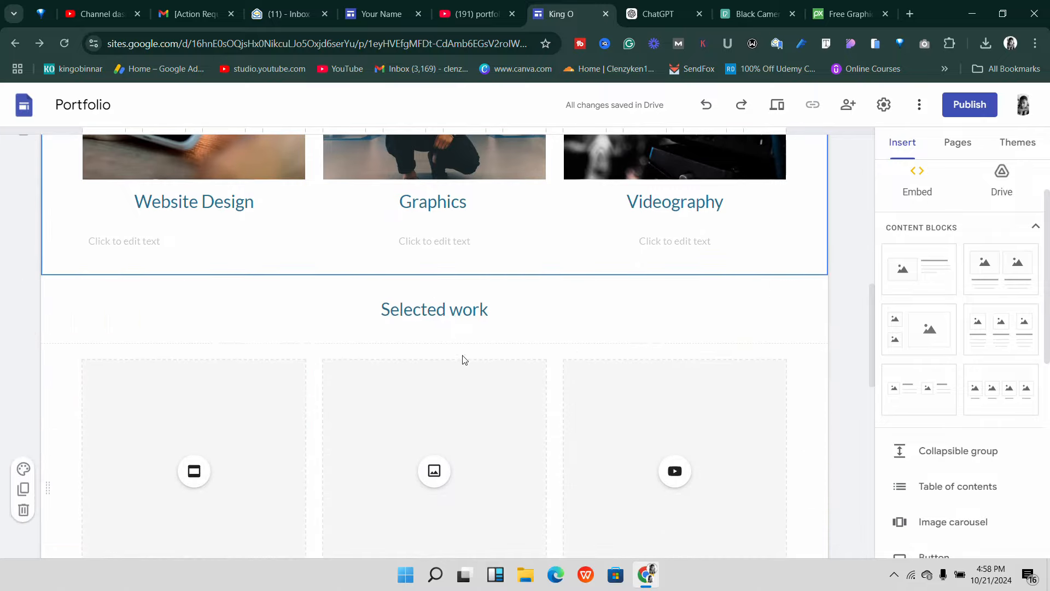
{"action": "scroll", "coordinate": [183, 289], "scroll_direction": "up", "scroll_amount": 5}
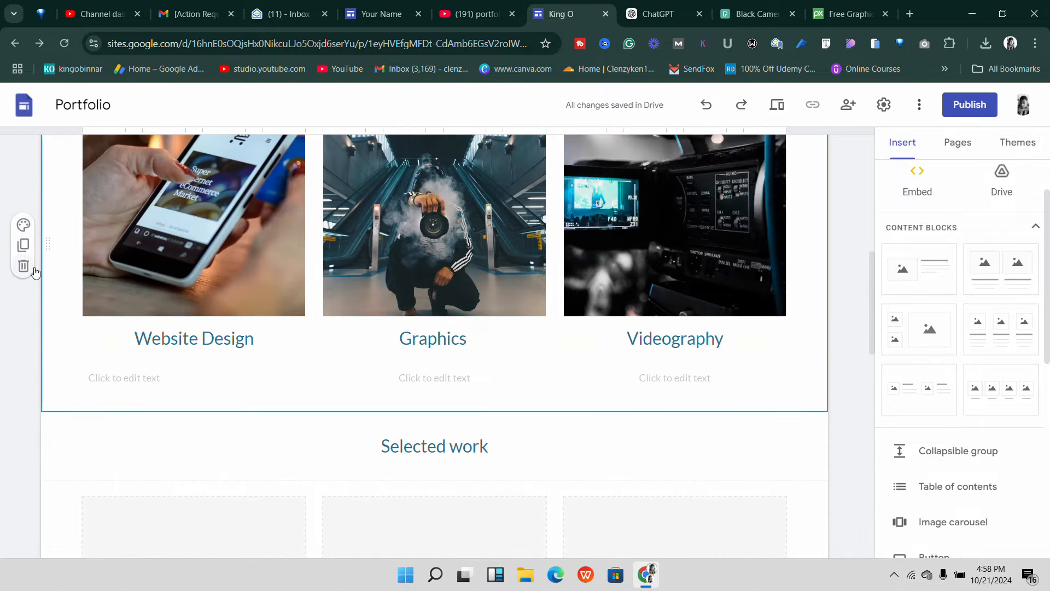
{"action": "left_click", "coordinate": [22, 244]}
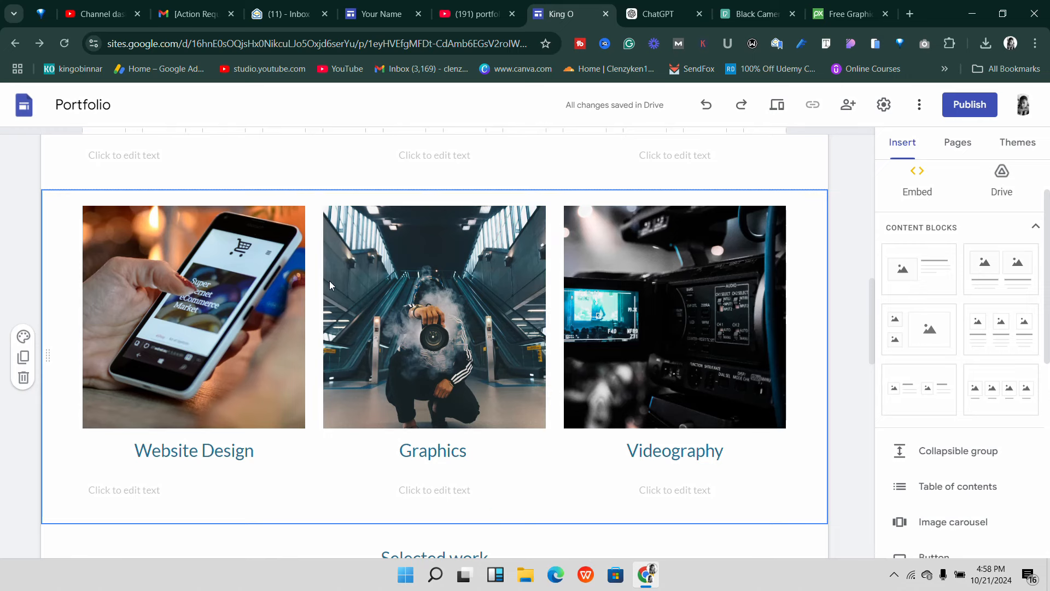
{"action": "scroll", "coordinate": [345, 326], "scroll_direction": "down", "scroll_amount": 5}
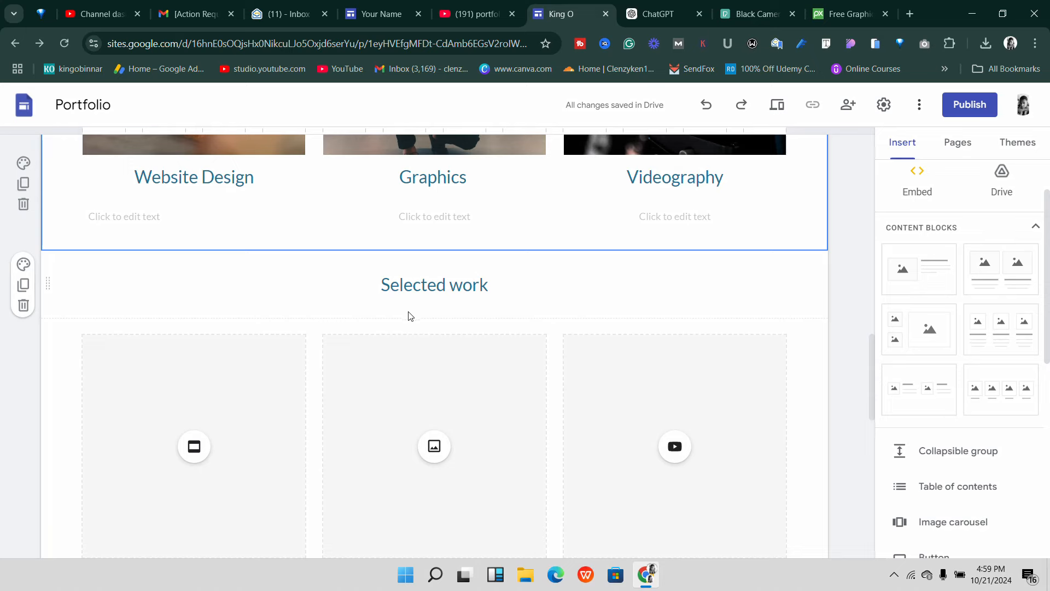
{"action": "scroll", "coordinate": [361, 332], "scroll_direction": "down", "scroll_amount": 3}
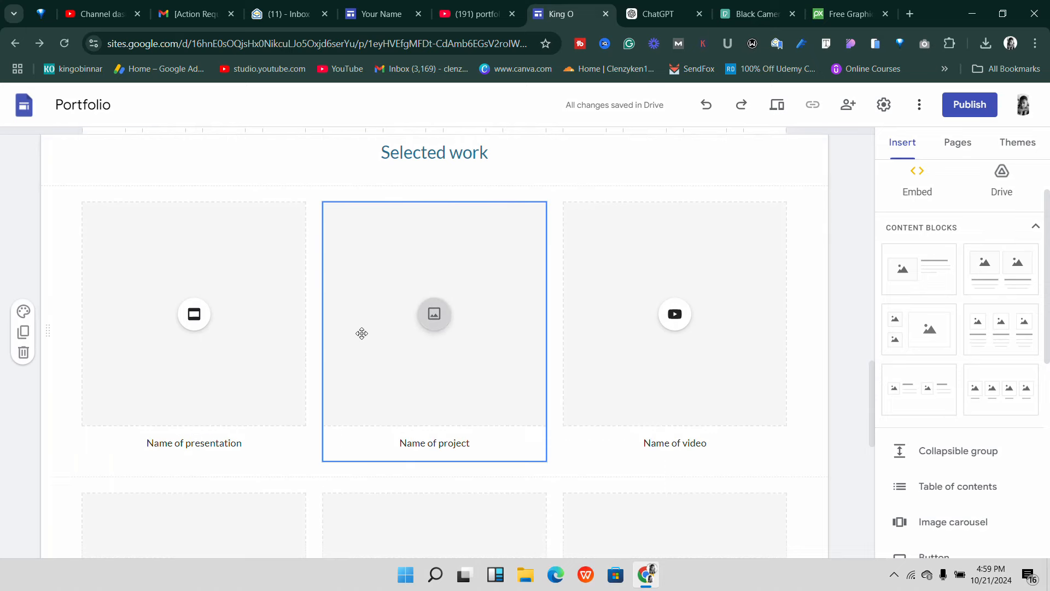
- Move the duplicated three-column row directly below the Selected work heading
{"action": "scroll", "coordinate": [360, 323], "scroll_direction": "up", "scroll_amount": 5}
{"action": "scroll", "coordinate": [180, 350], "scroll_direction": "up", "scroll_amount": 4}
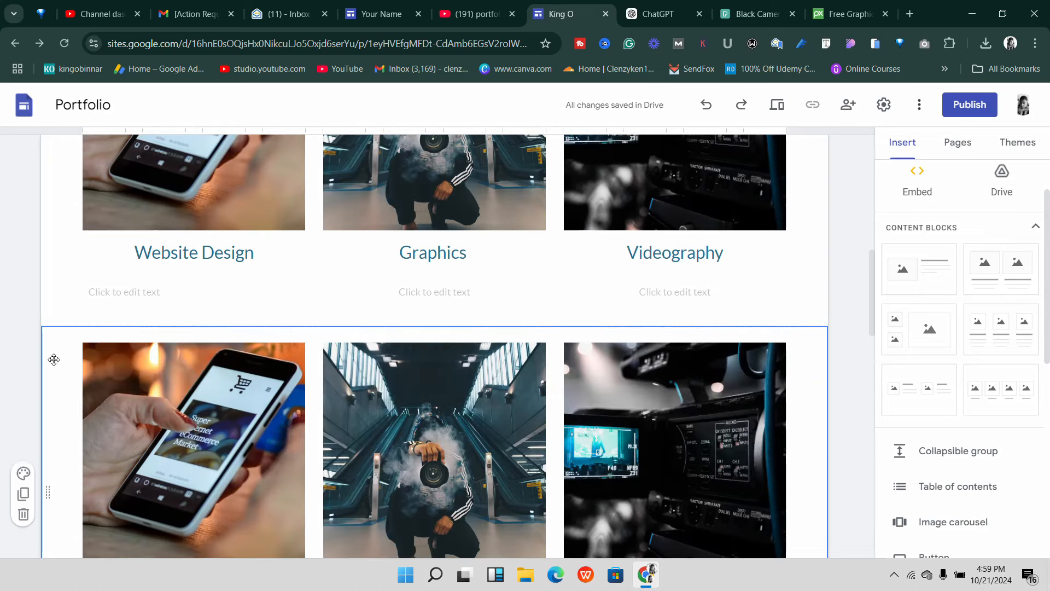
{"action": "left_click_drag", "start_coordinate": [53, 361], "coordinate": [79, 373]}
{"action": "scroll", "coordinate": [350, 350], "scroll_direction": "up", "scroll_amount": 7}
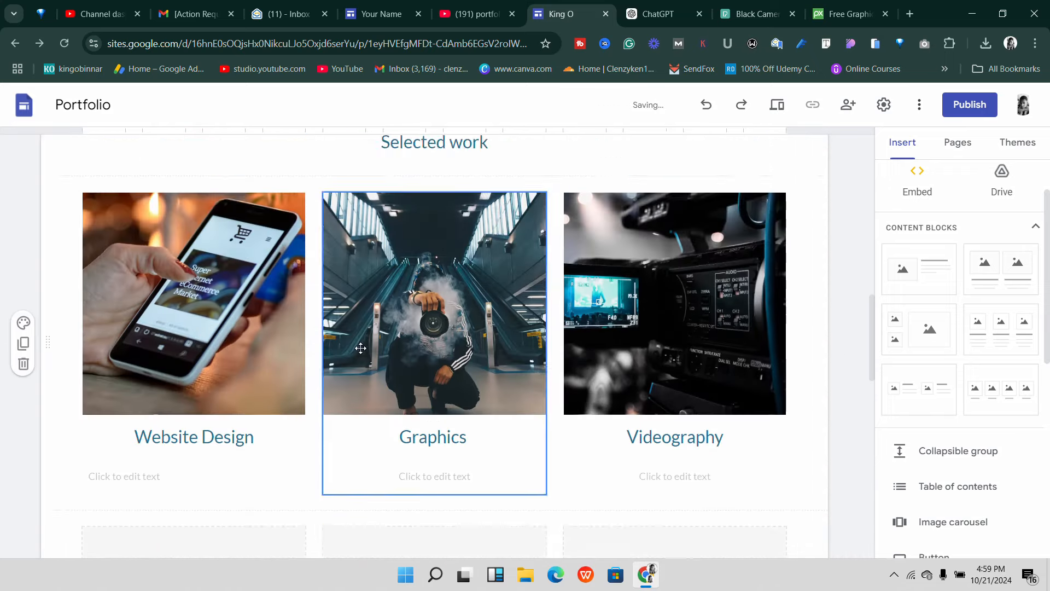
- Delete the first row of presentation, project and video placeholders under the duplicated Selected work row
{"action": "scroll", "coordinate": [395, 349], "scroll_direction": "down", "scroll_amount": 1}
{"action": "scroll", "coordinate": [426, 345], "scroll_direction": "up", "scroll_amount": 6}
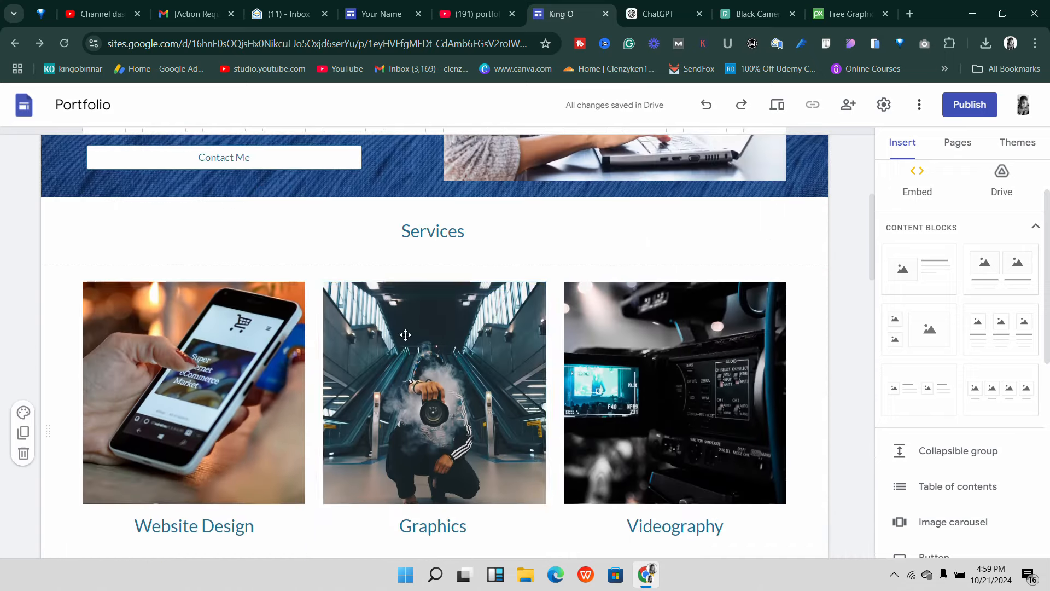
{"action": "scroll", "coordinate": [422, 332], "scroll_direction": "down", "scroll_amount": 3}
{"action": "scroll", "coordinate": [423, 332], "scroll_direction": "down", "scroll_amount": 5}
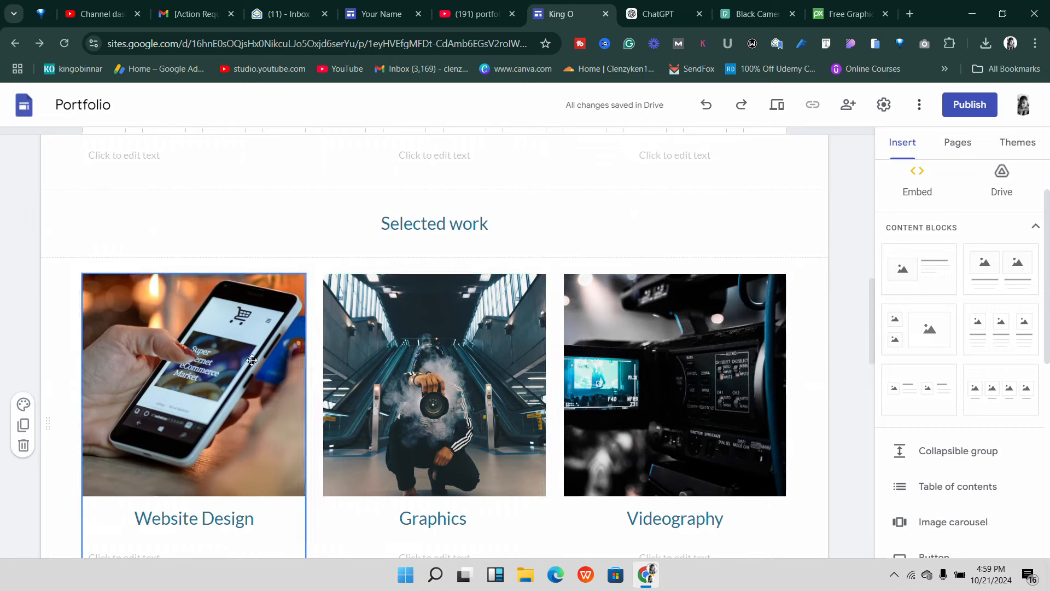
{"action": "scroll", "coordinate": [383, 387], "scroll_direction": "down", "scroll_amount": 7}
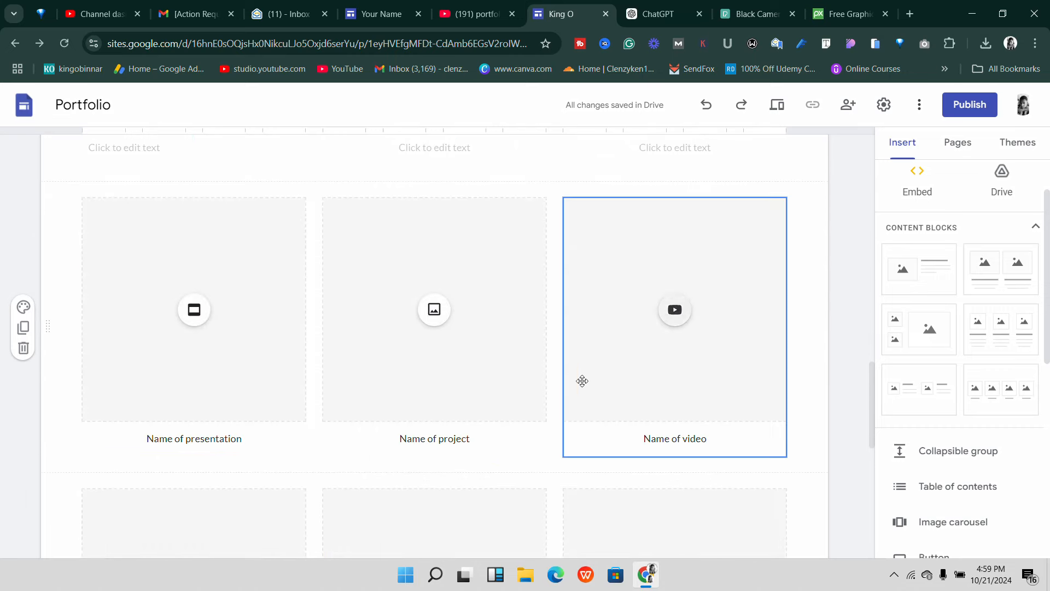
{"action": "scroll", "coordinate": [581, 396], "scroll_direction": "down", "scroll_amount": 2}
{"action": "scroll", "coordinate": [581, 397], "scroll_direction": "down", "scroll_amount": 2}
{"action": "scroll", "coordinate": [397, 390], "scroll_direction": "up", "scroll_amount": 10}
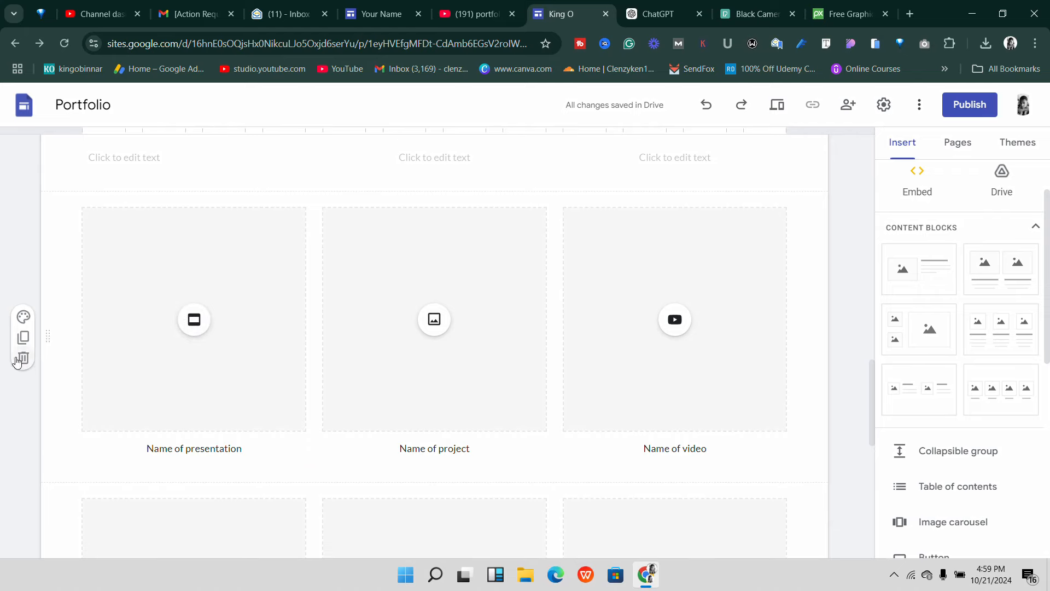
{"action": "left_click", "coordinate": [20, 358]}
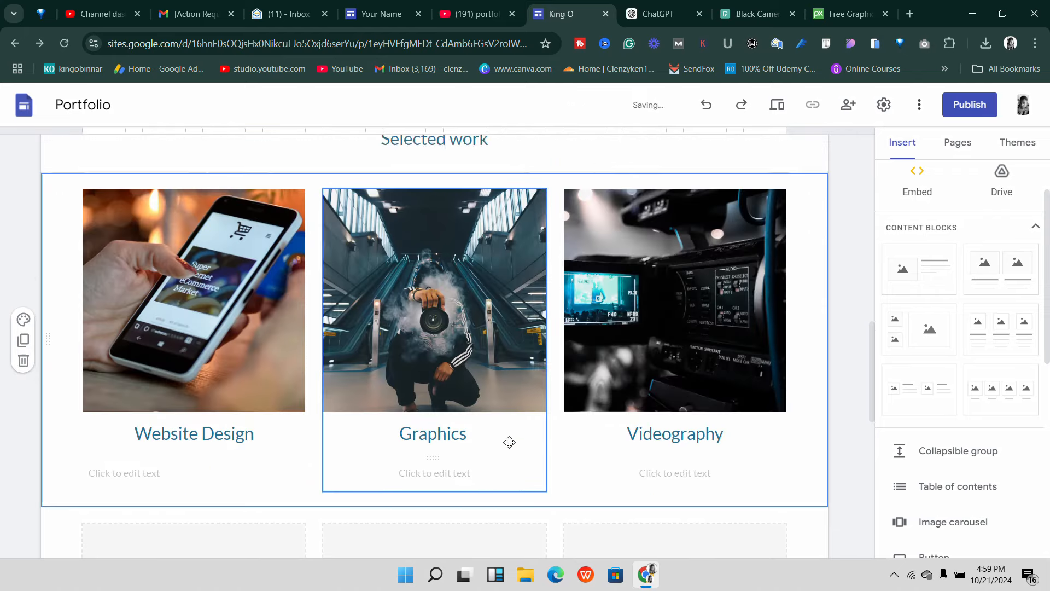
- Delete the remaining placeholder row above the "Get in touch" heading
{"action": "scroll", "coordinate": [507, 438], "scroll_direction": "down", "scroll_amount": 5}
{"action": "scroll", "coordinate": [329, 405], "scroll_direction": "down", "scroll_amount": 2}
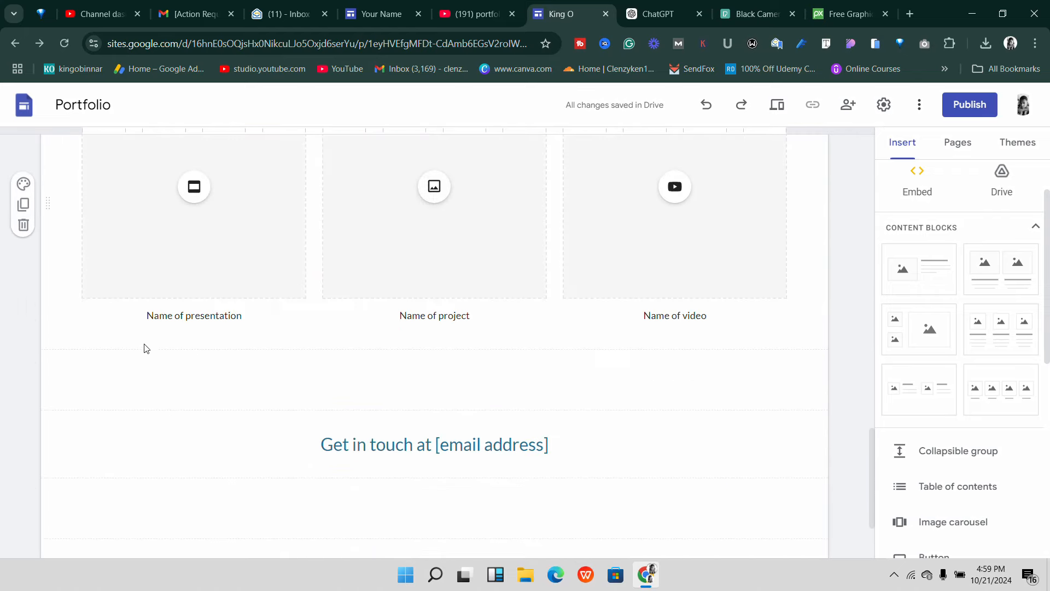
{"action": "left_click", "coordinate": [23, 224]}
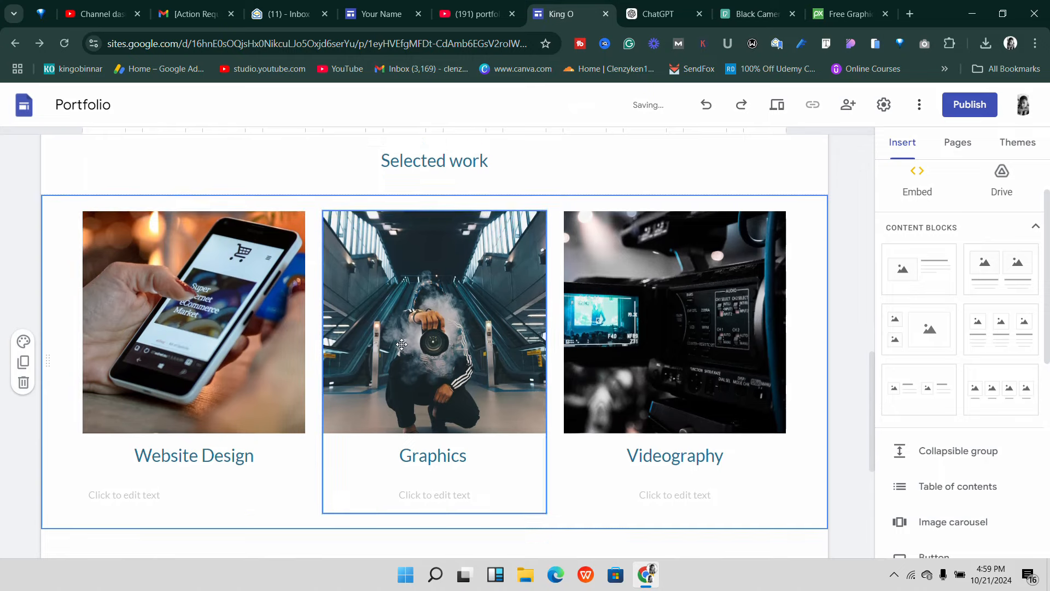
{"action": "scroll", "coordinate": [391, 337], "scroll_direction": "up", "scroll_amount": 3}
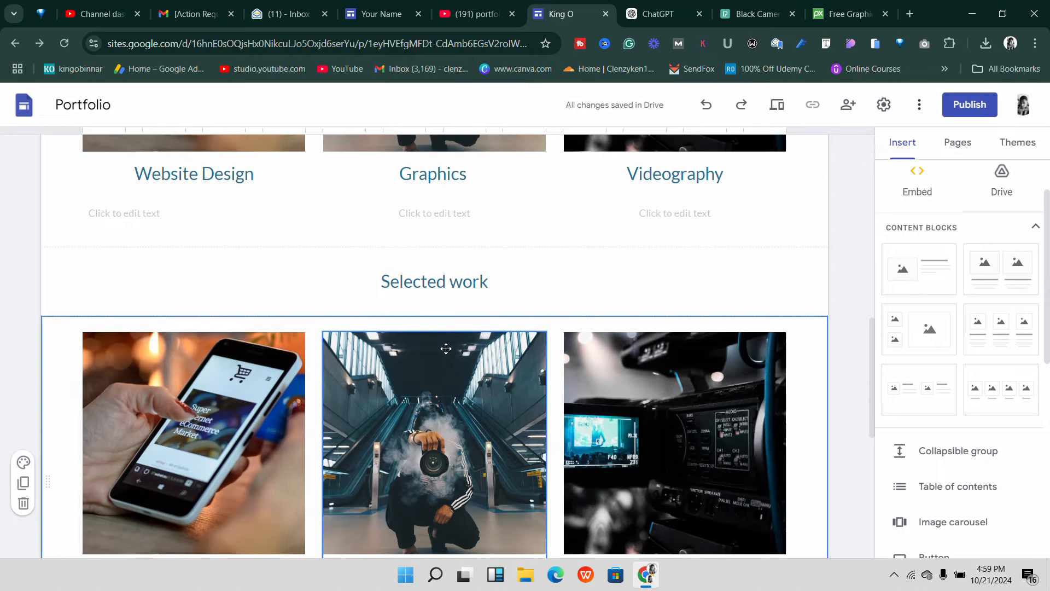
- Review the portfolio home page from the header banner through the selected work section to the contact line
{"action": "scroll", "coordinate": [417, 348], "scroll_direction": "down", "scroll_amount": 4}
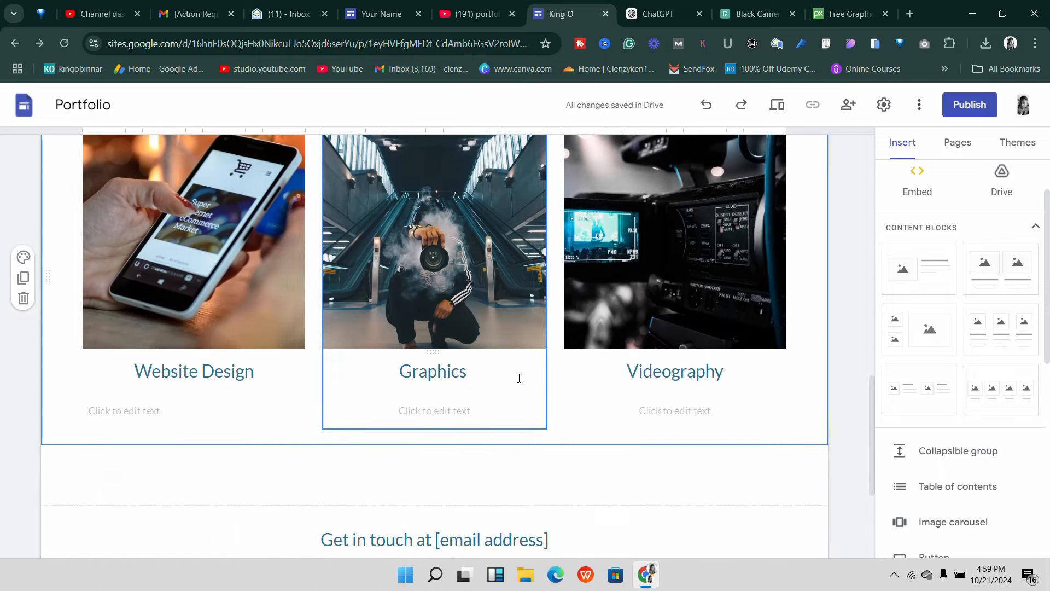
{"action": "scroll", "coordinate": [684, 376], "scroll_direction": "down", "scroll_amount": 1}
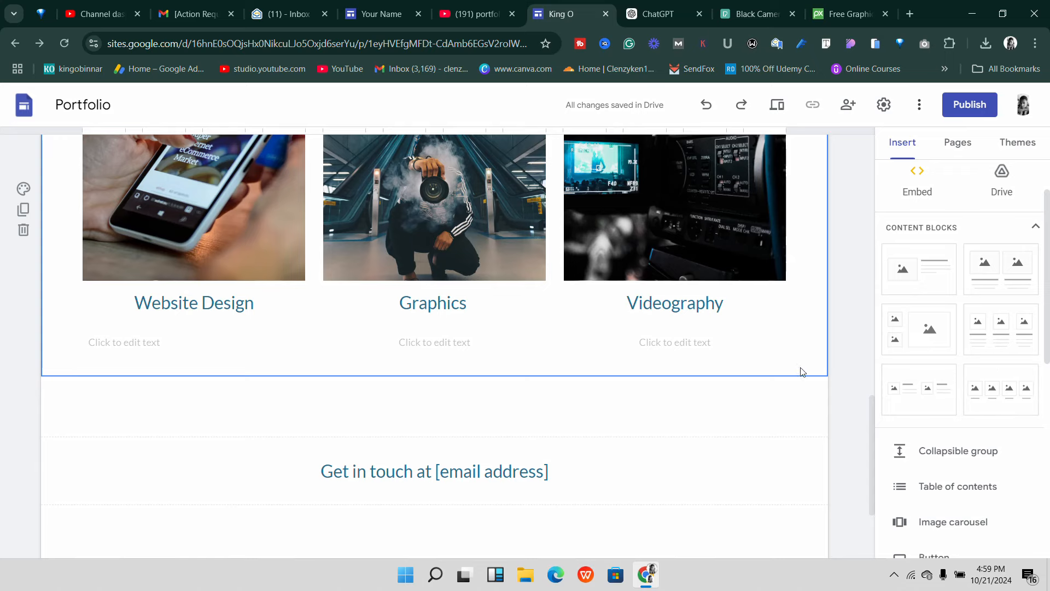
{"action": "scroll", "coordinate": [580, 359], "scroll_direction": "down", "scroll_amount": 2}
{"action": "scroll", "coordinate": [484, 364], "scroll_direction": "up", "scroll_amount": 7}
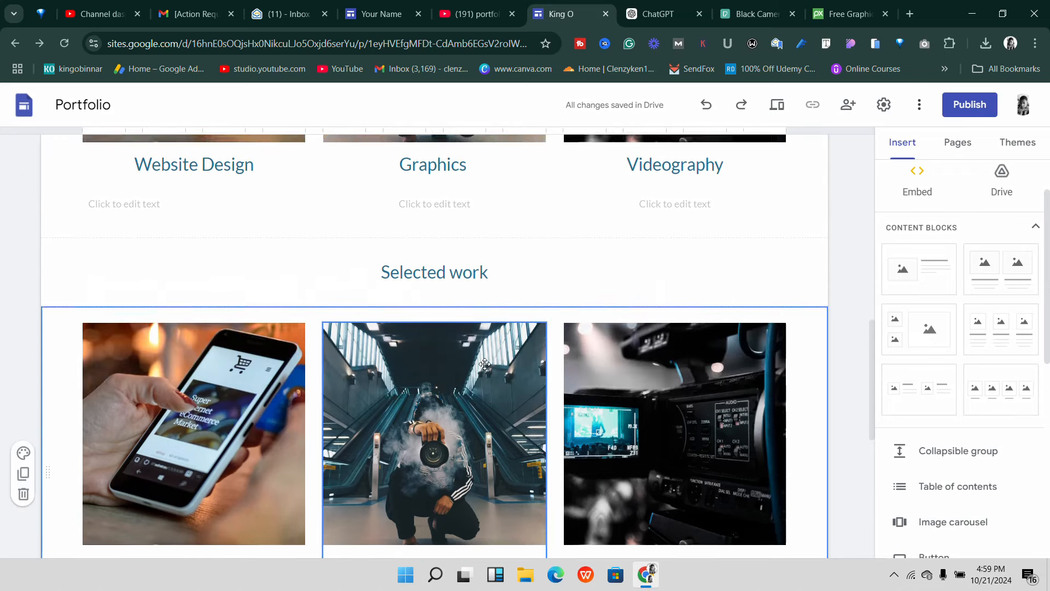
{"action": "scroll", "coordinate": [485, 364], "scroll_direction": "up", "scroll_amount": 12}
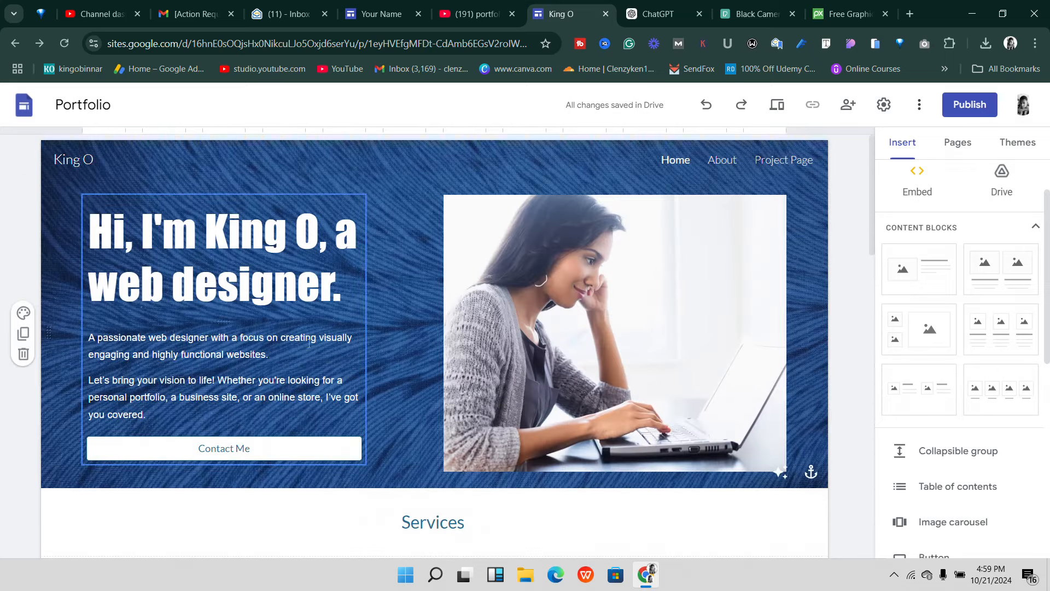
{"action": "scroll", "coordinate": [460, 347], "scroll_direction": "down", "scroll_amount": 10}
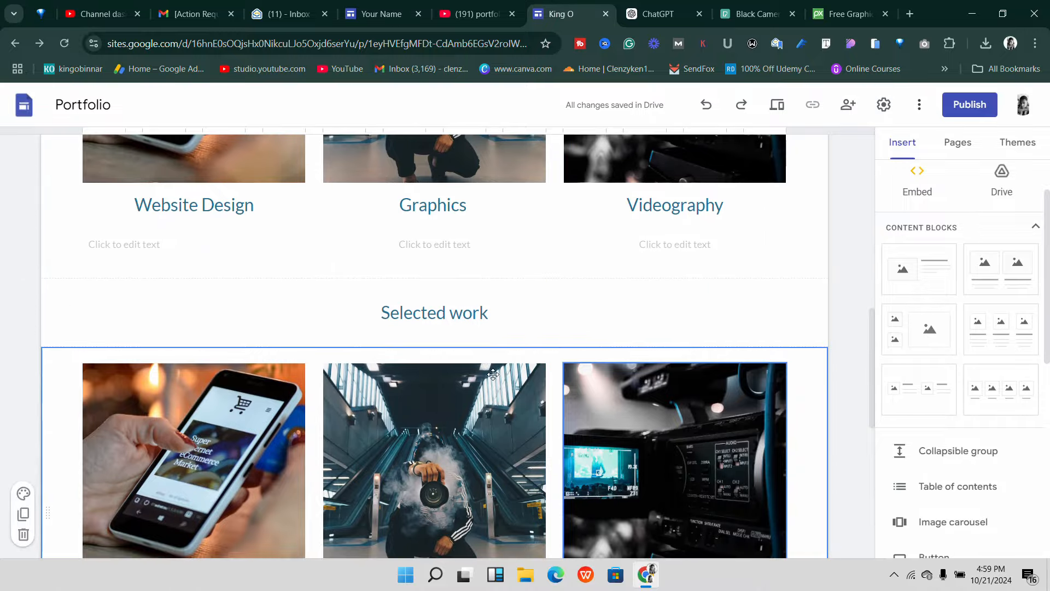
{"action": "scroll", "coordinate": [493, 374], "scroll_direction": "down", "scroll_amount": 3}
{"action": "scroll", "coordinate": [601, 377], "scroll_direction": "down", "scroll_amount": 2}
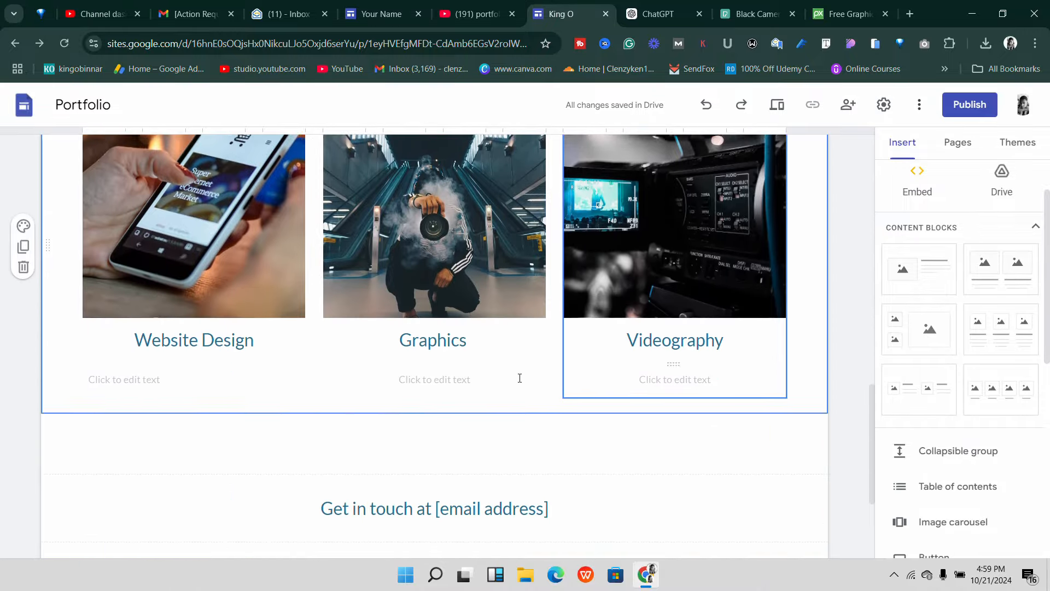
{"action": "scroll", "coordinate": [491, 377], "scroll_direction": "down", "scroll_amount": 3}
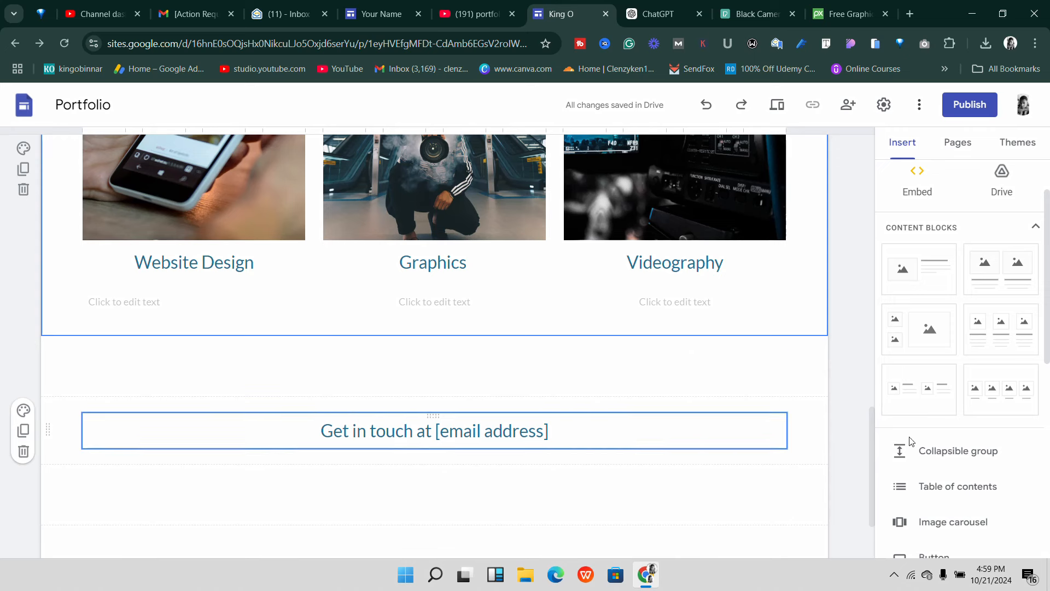
- Start adding a social links element to the home page, ready for its first link
{"action": "scroll", "coordinate": [930, 417], "scroll_direction": "down", "scroll_amount": 5}
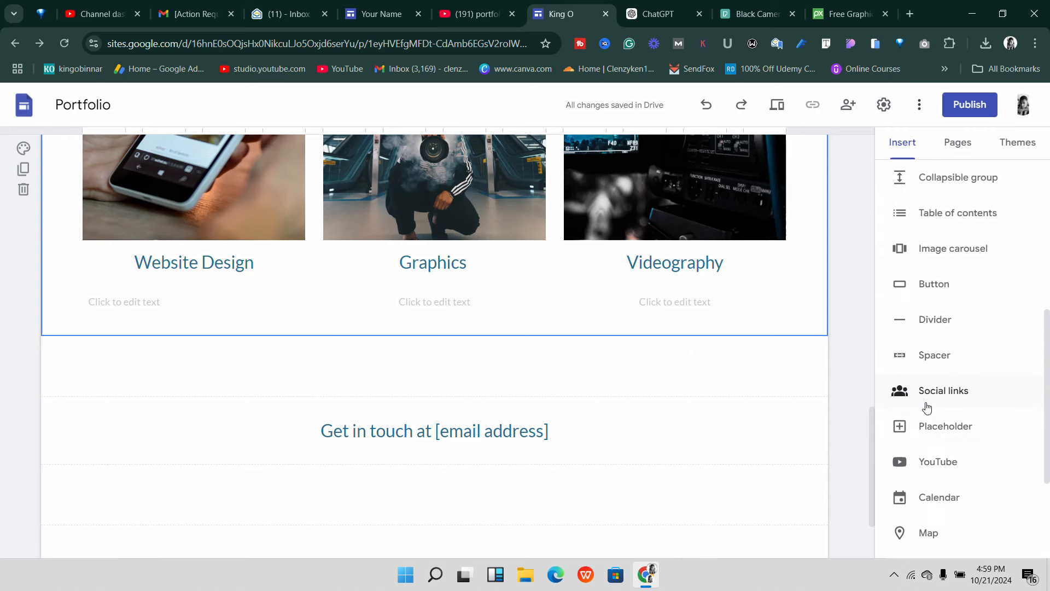
{"action": "scroll", "coordinate": [930, 404], "scroll_direction": "down", "scroll_amount": 1}
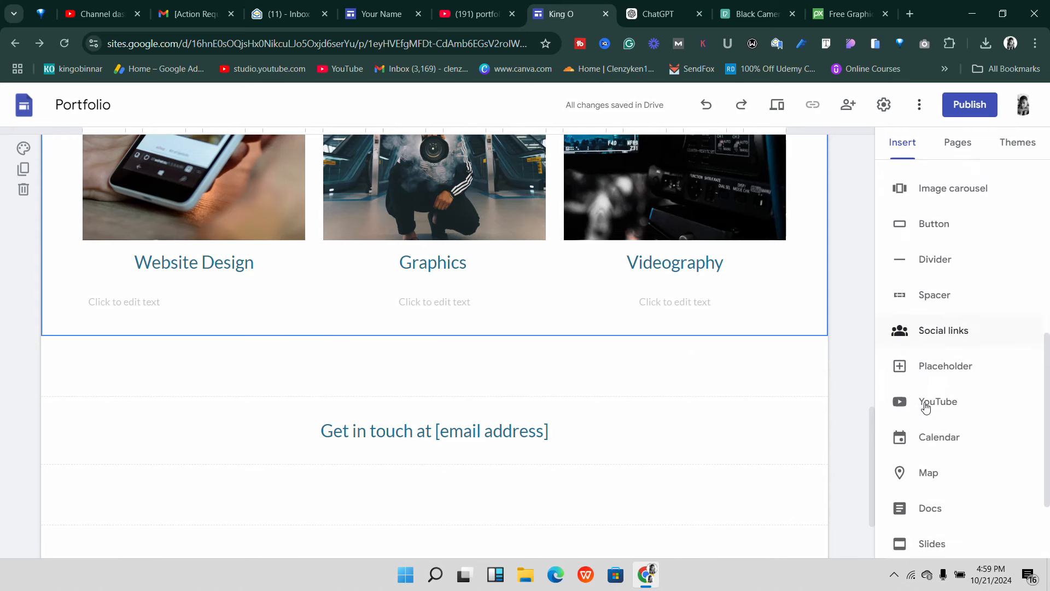
{"action": "left_click", "coordinate": [942, 324]}
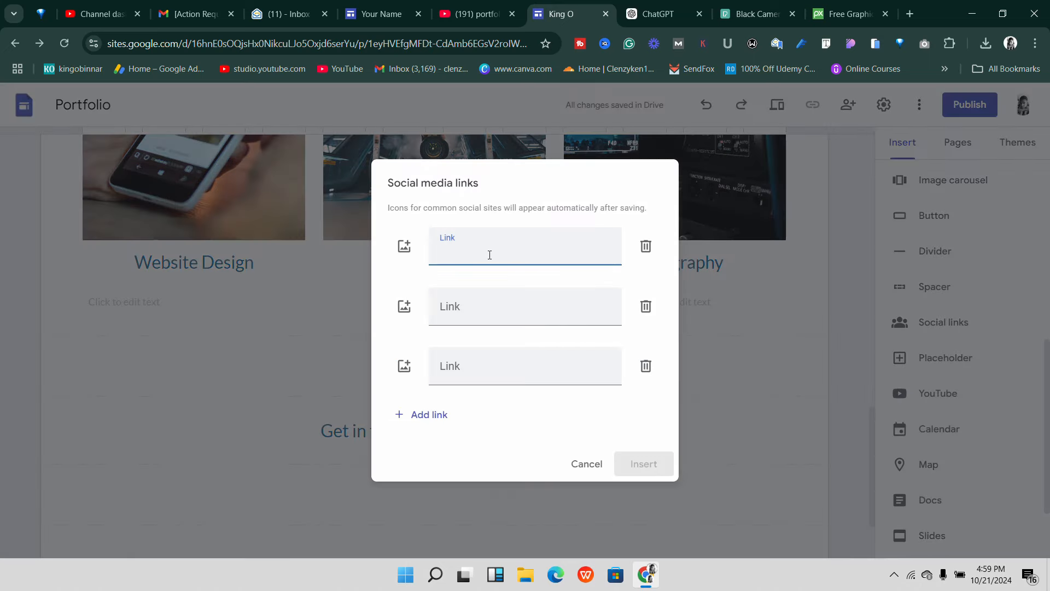
{"action": "left_click", "coordinate": [408, 253]}
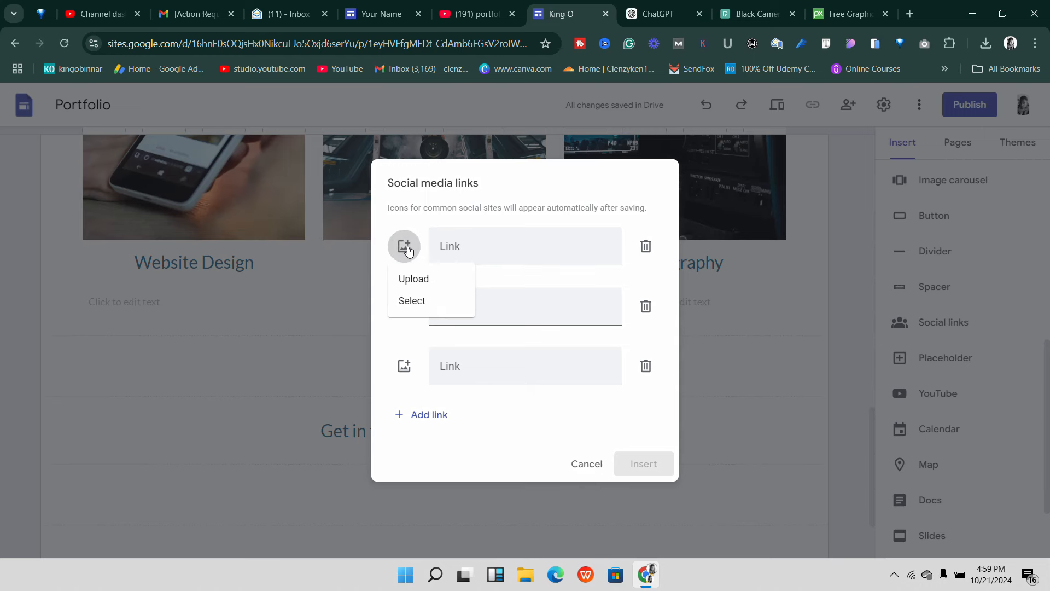
{"action": "left_click", "coordinate": [407, 251]}
{"action": "left_click", "coordinate": [460, 252]}
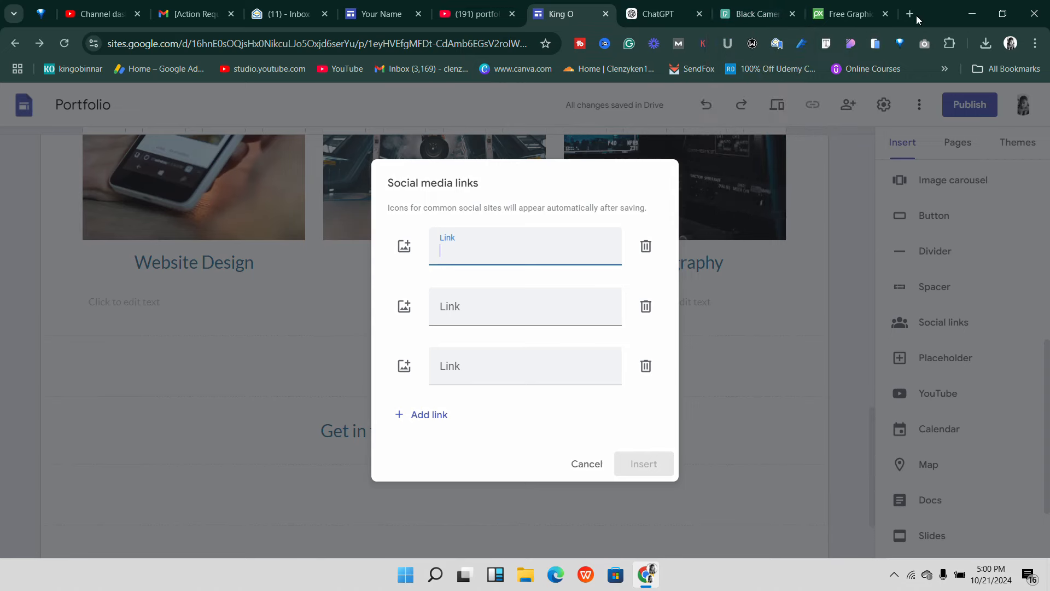
{"action": "left_click", "coordinate": [484, 14]}
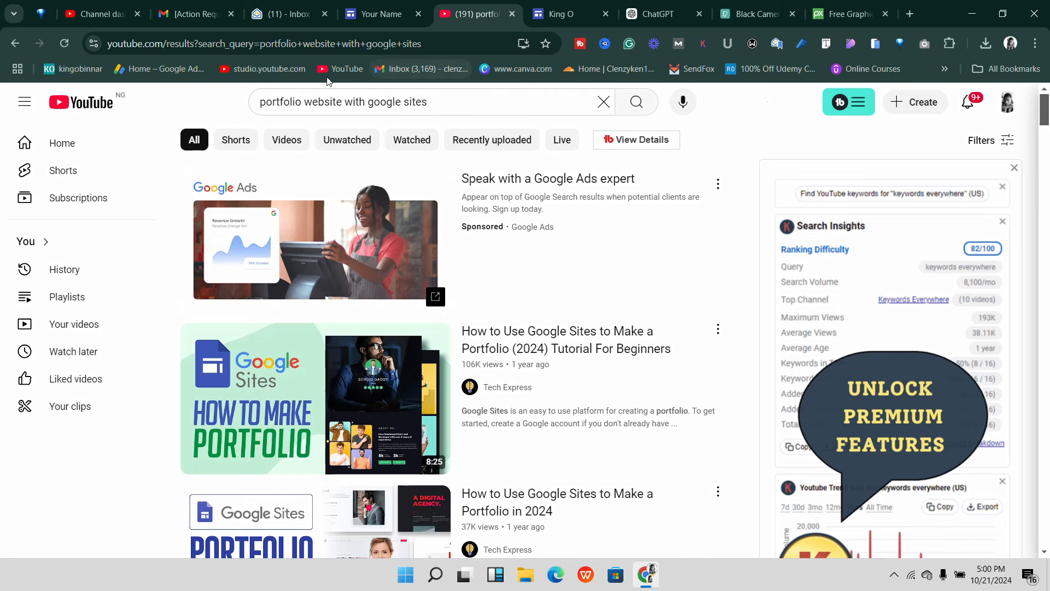
{"action": "left_click", "coordinate": [1009, 104]}
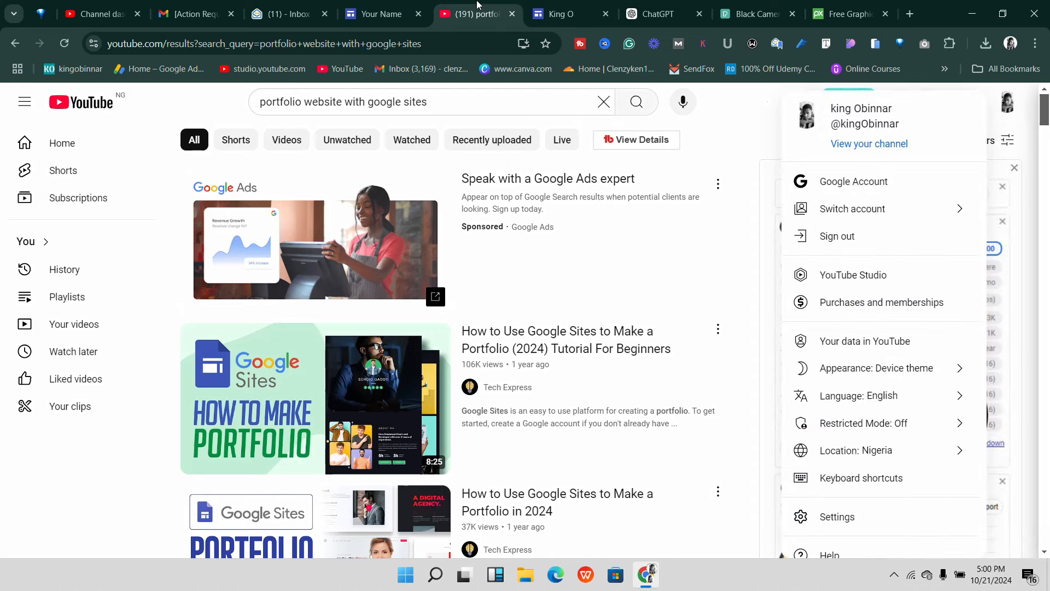
{"action": "scroll", "coordinate": [805, 268], "scroll_direction": "down", "scroll_amount": 1}
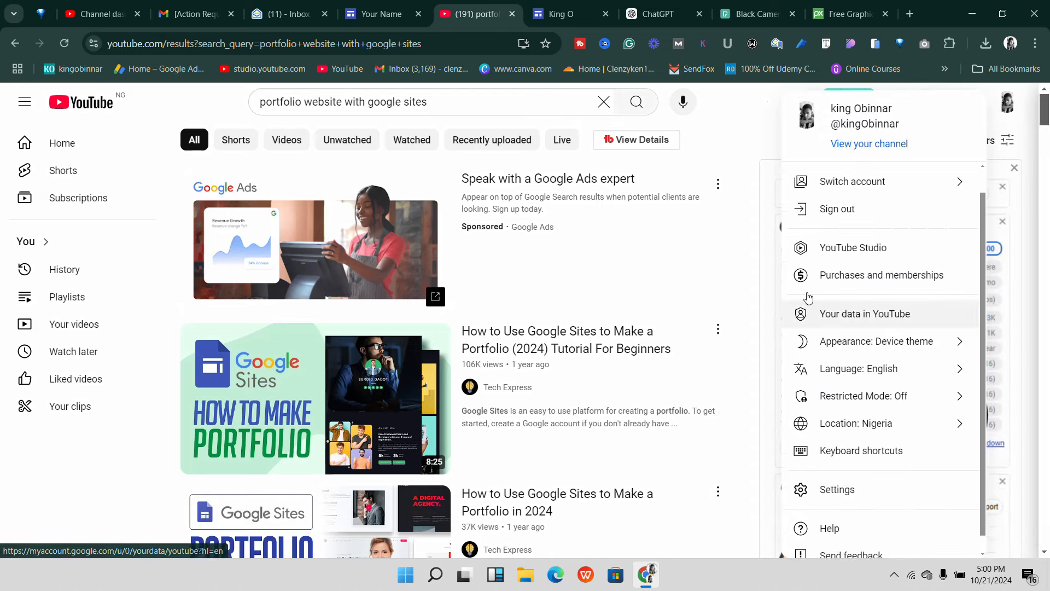
{"action": "left_click", "coordinate": [563, 12]}
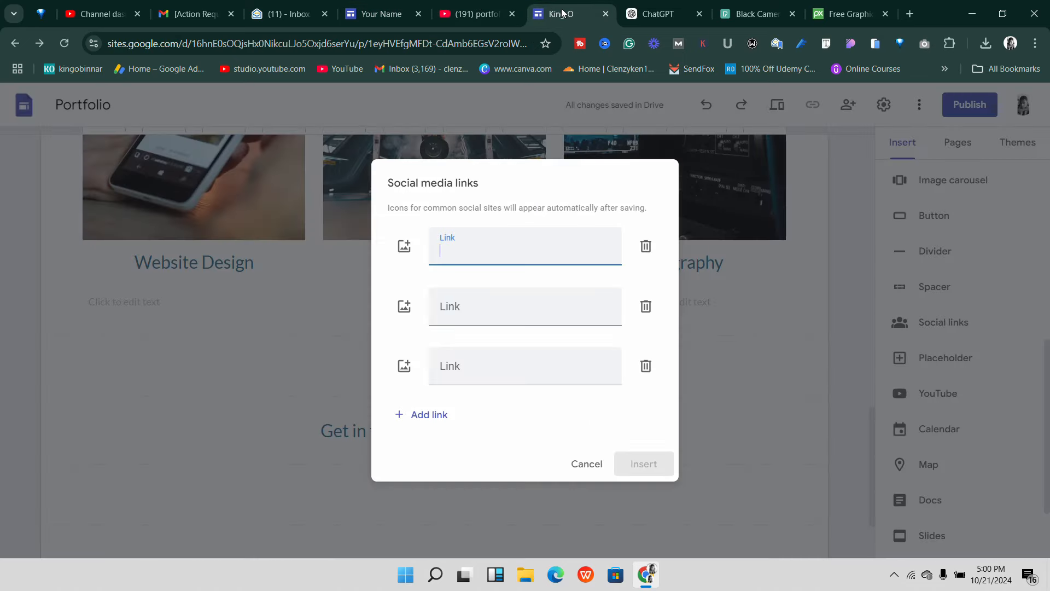
- Write youtube.com as an address in a new browser tab, copy it, and paste it as the first social media link
{"action": "left_click", "coordinate": [910, 14]}
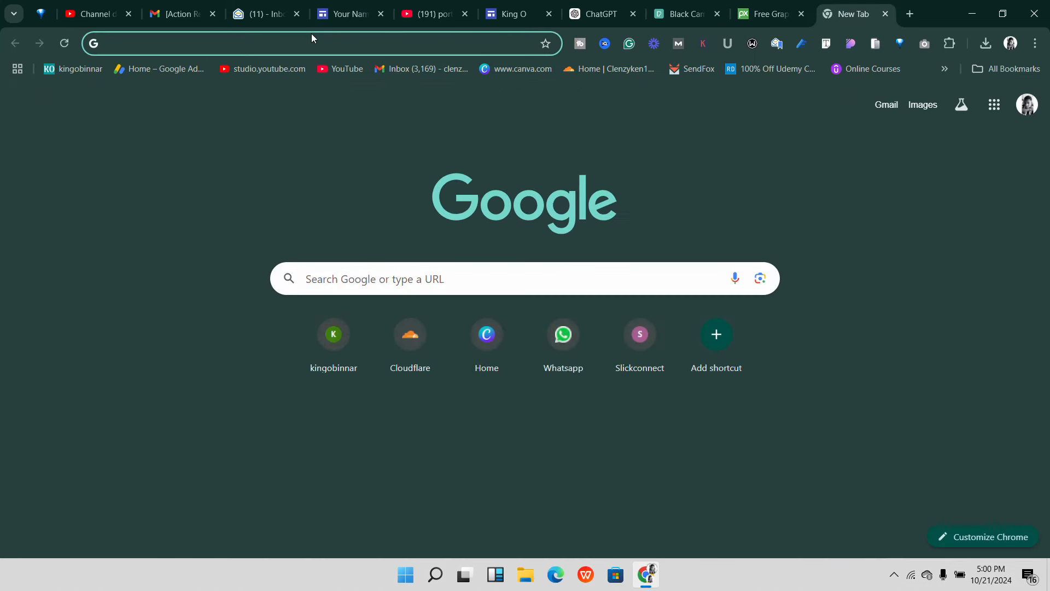
{"action": "type", "text": "youtube"}
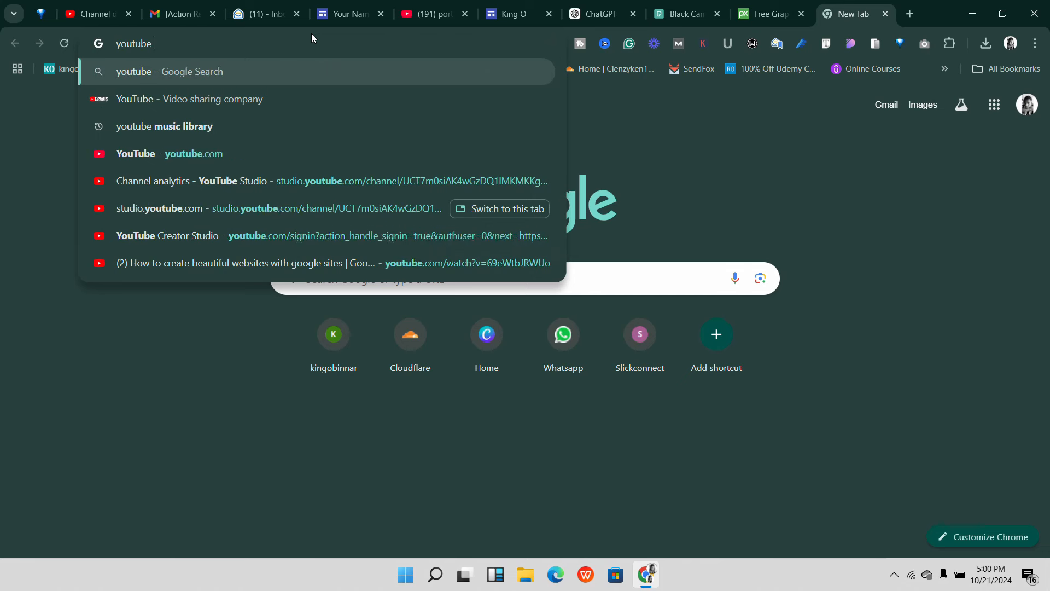
{"action": "type", "text": ".com"}
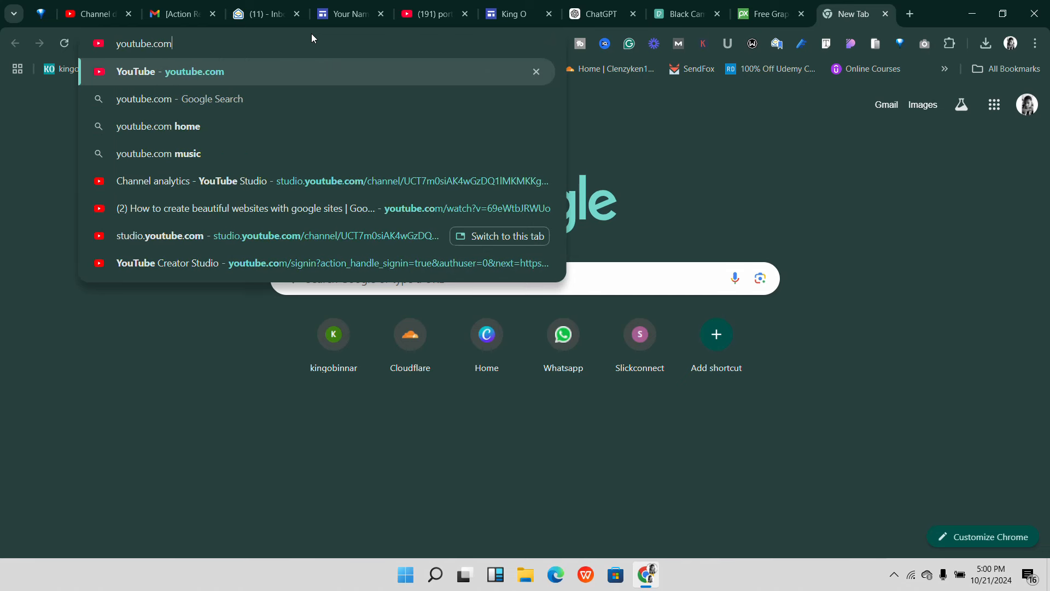
{"action": "double_click", "coordinate": [148, 41]}
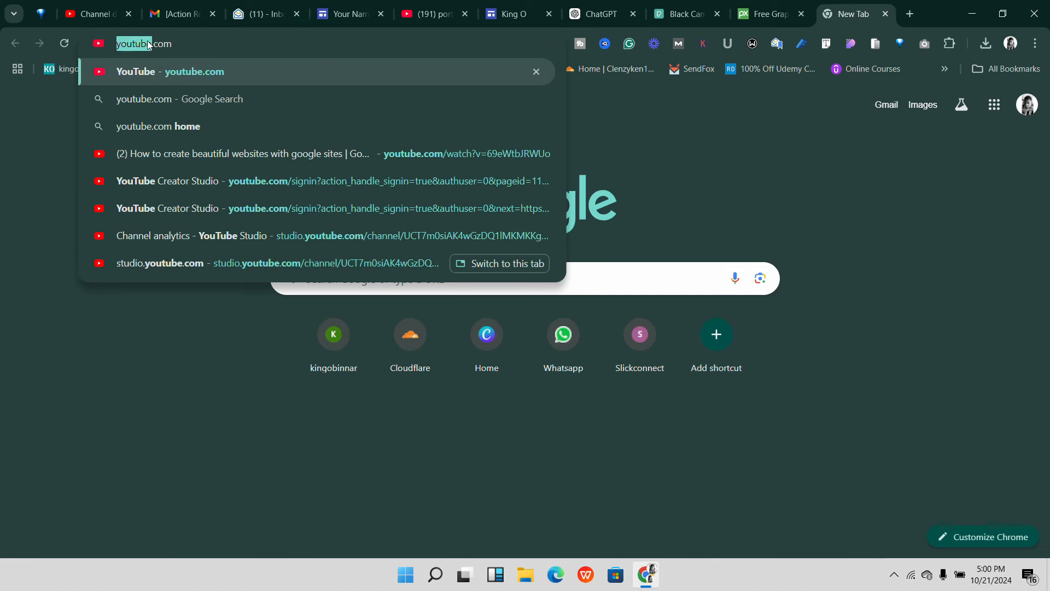
{"action": "right_click", "coordinate": [156, 42]}
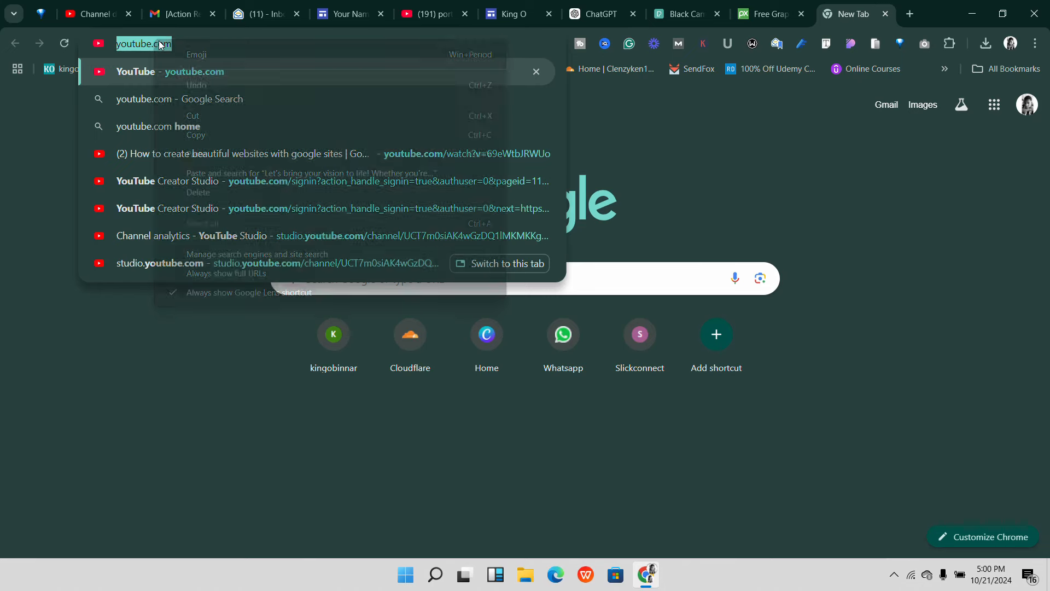
{"action": "left_click", "coordinate": [197, 133]}
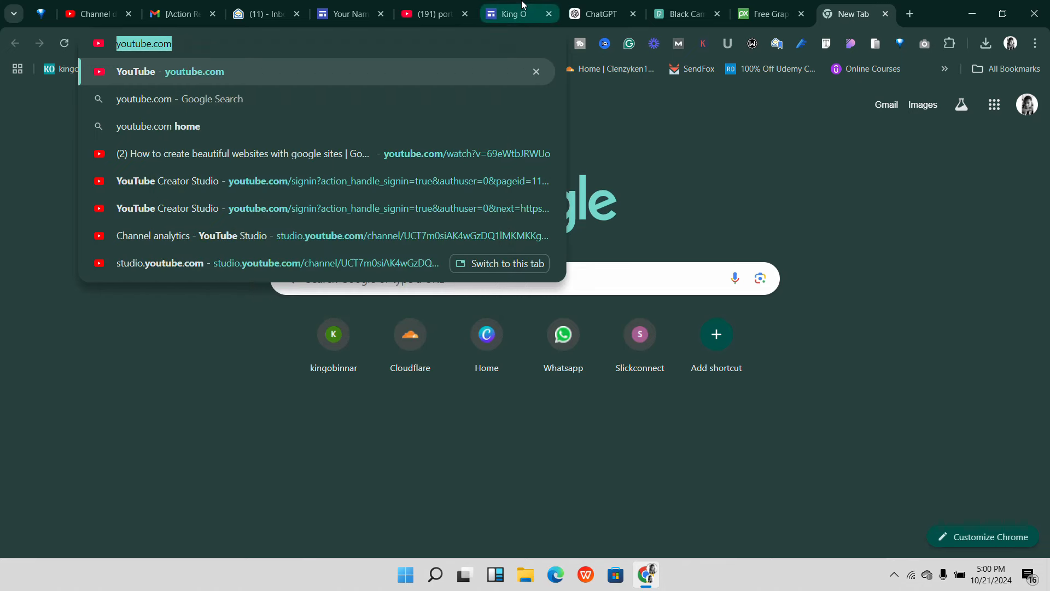
{"action": "left_click", "coordinate": [511, 14]}
{"action": "right_click", "coordinate": [445, 248]}
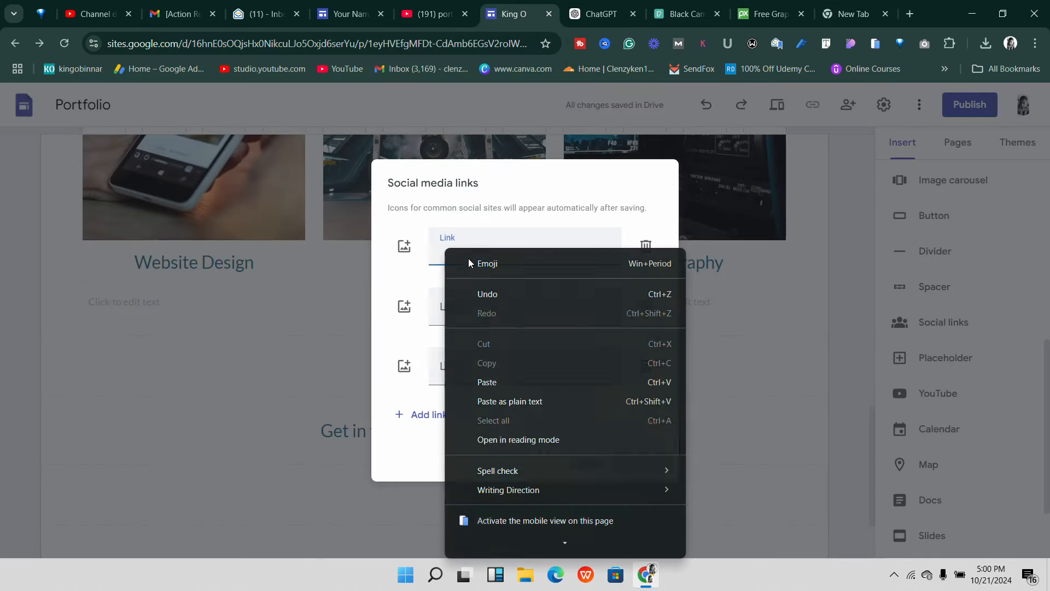
{"action": "left_click", "coordinate": [486, 382]}
- Replace the copied address in the blank browser tab with facebook.com and paste it as the second social media link
{"action": "left_click", "coordinate": [464, 312]}
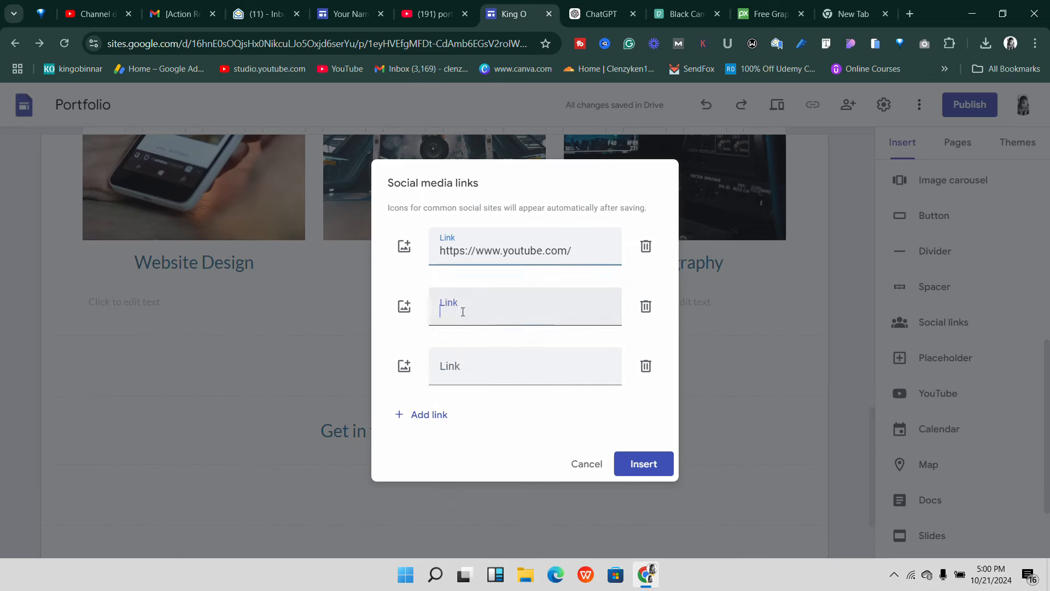
{"action": "left_click", "coordinate": [846, 5]}
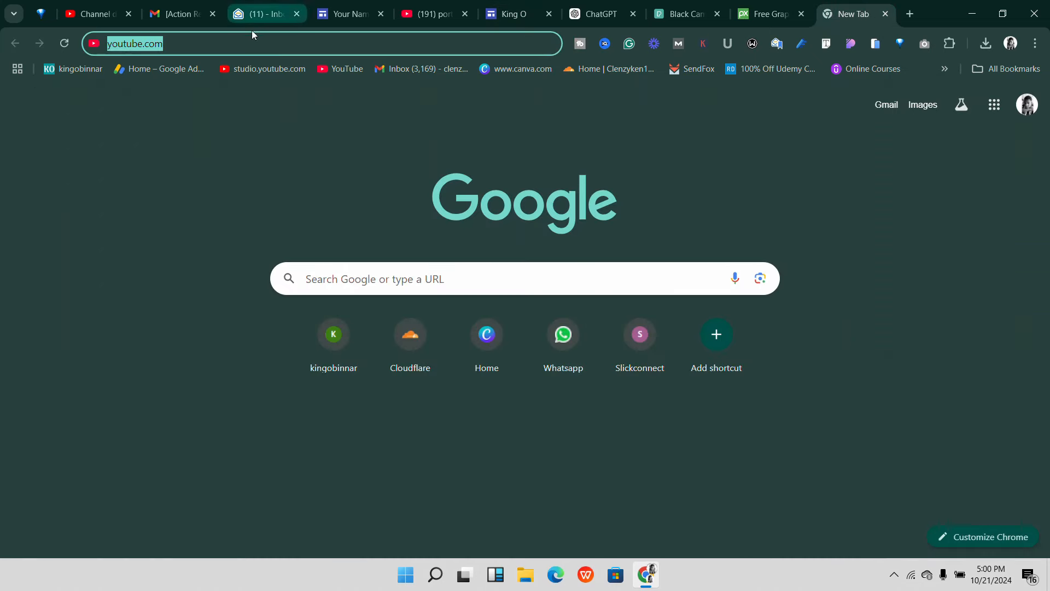
{"action": "type", "text": "facebook.com"}
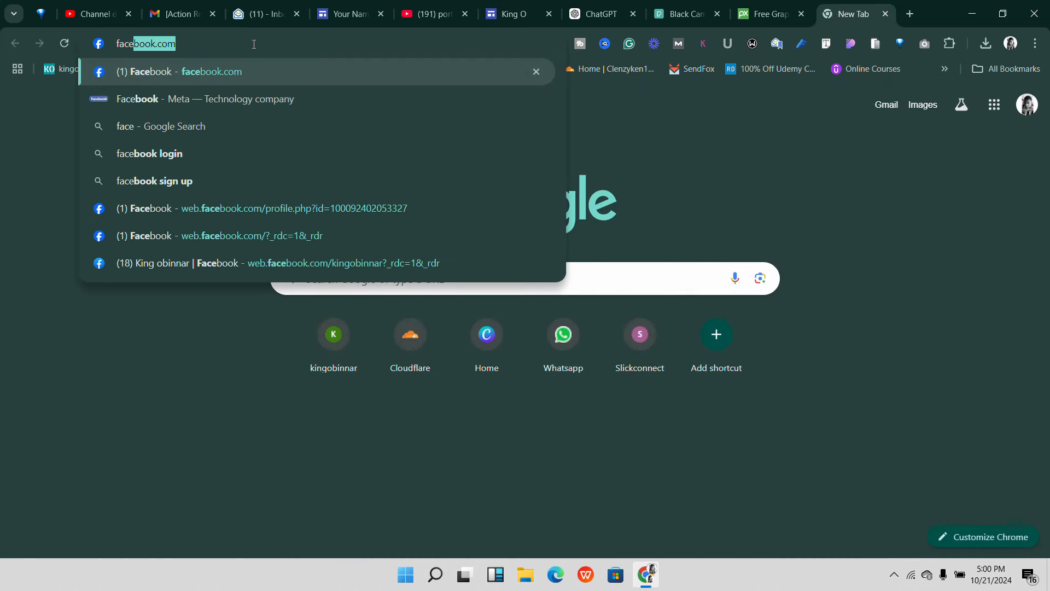
{"action": "right_click", "coordinate": [158, 47]}
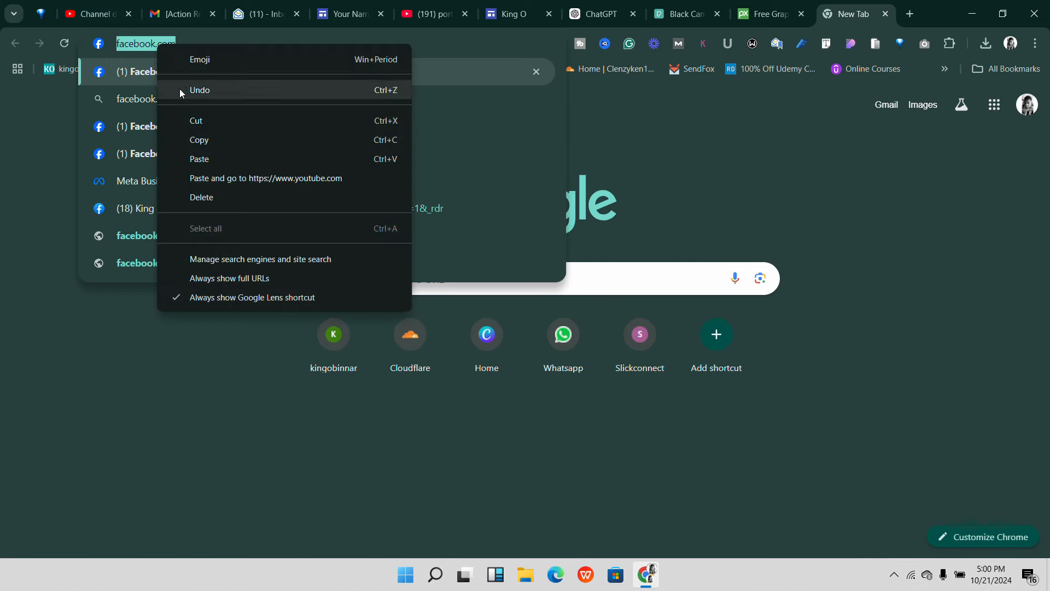
{"action": "left_click", "coordinate": [187, 138]}
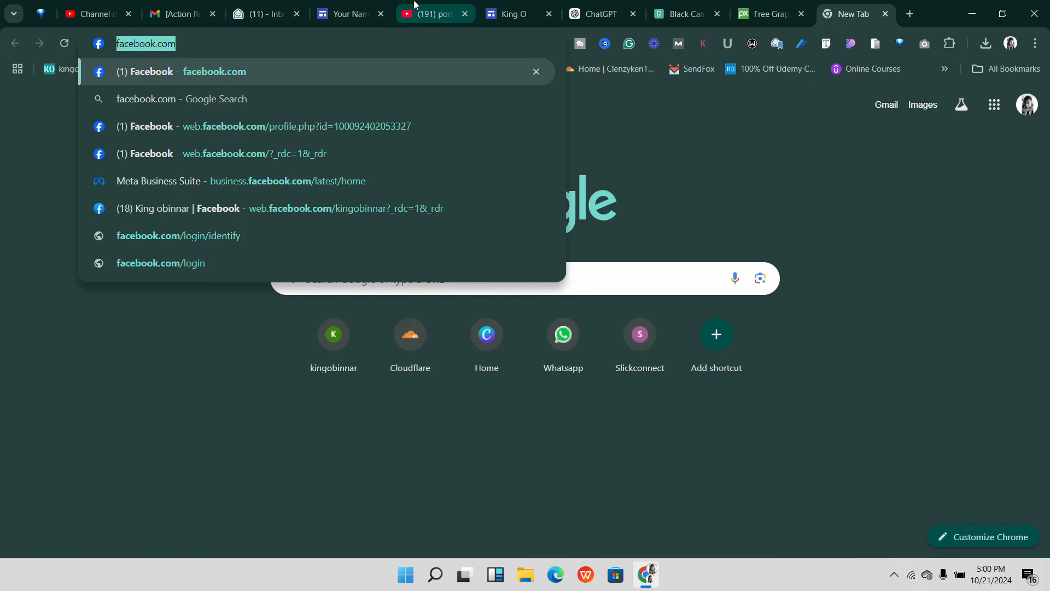
{"action": "left_click", "coordinate": [514, 14]}
{"action": "right_click", "coordinate": [436, 323]}
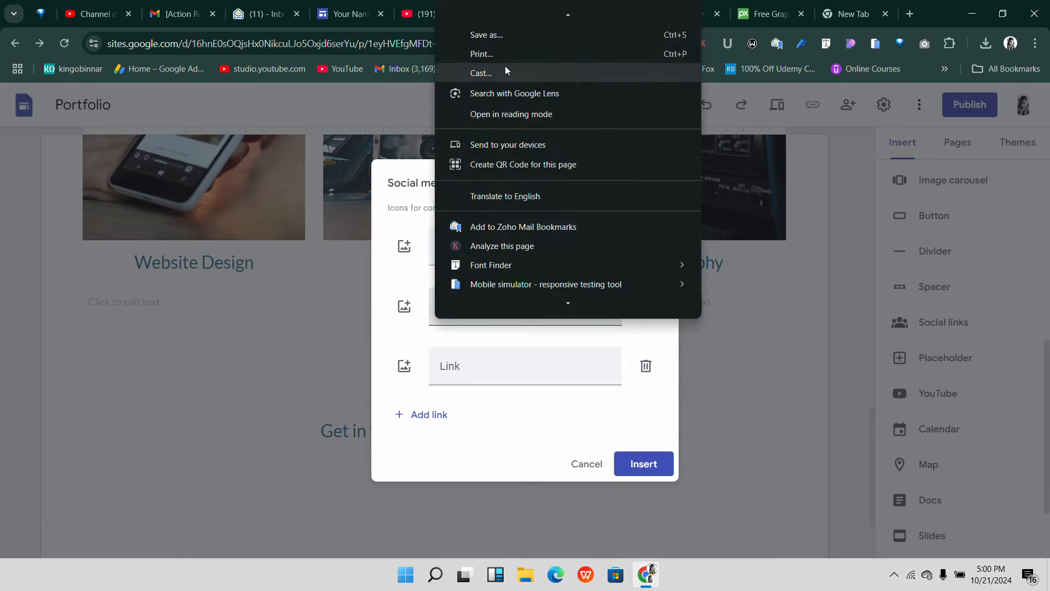
{"action": "left_click", "coordinate": [443, 322]}
{"action": "right_click", "coordinate": [440, 311]}
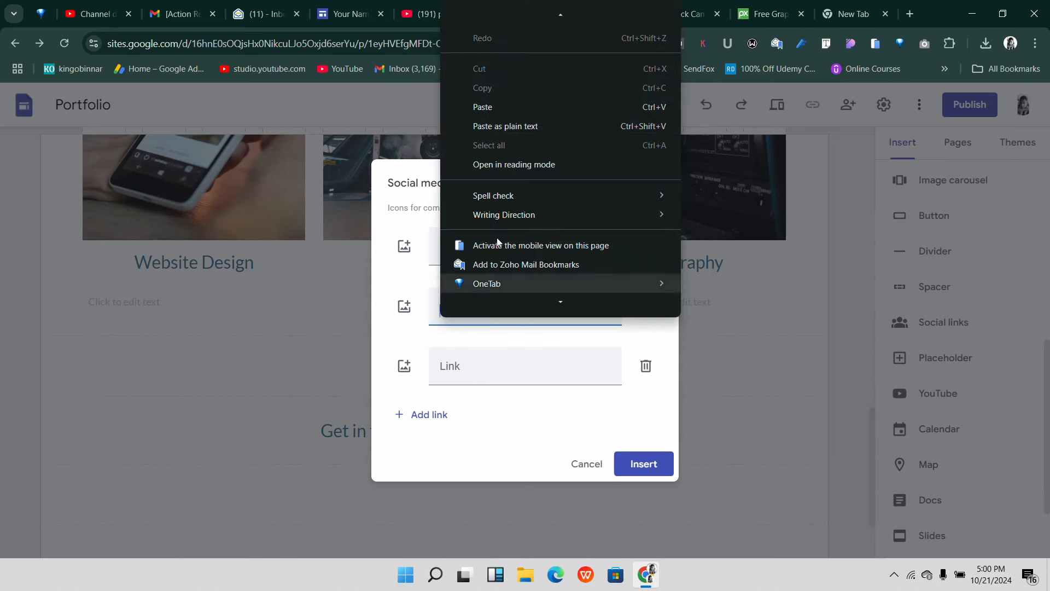
{"action": "left_click", "coordinate": [511, 112]}
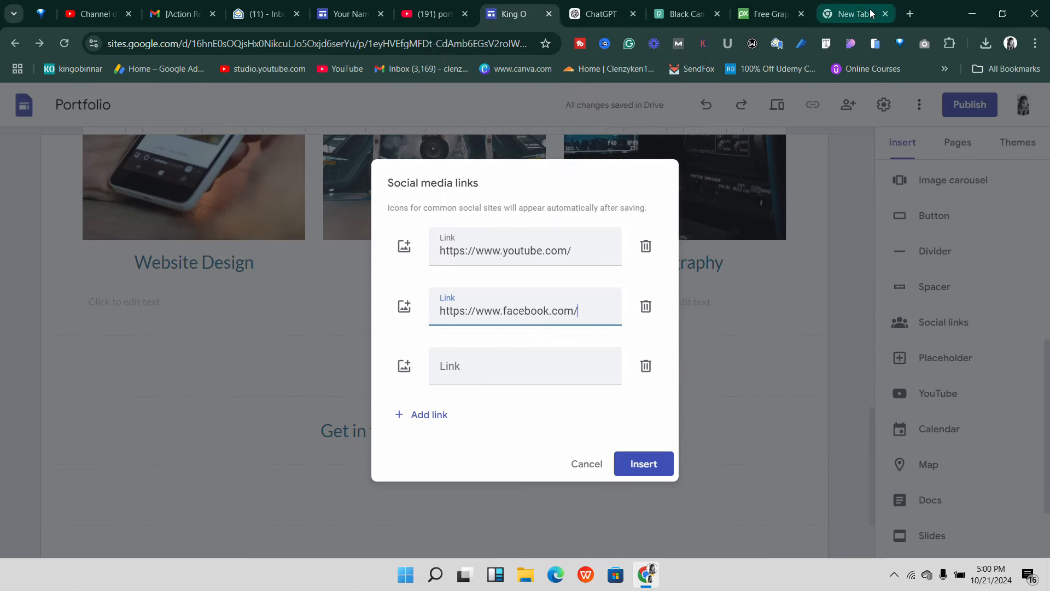
- Write tiktok.com as an address in the blank browser tab, copy it, and paste it as the third social media link
{"action": "left_click", "coordinate": [851, 14]}
{"action": "type", "text": "ti"}
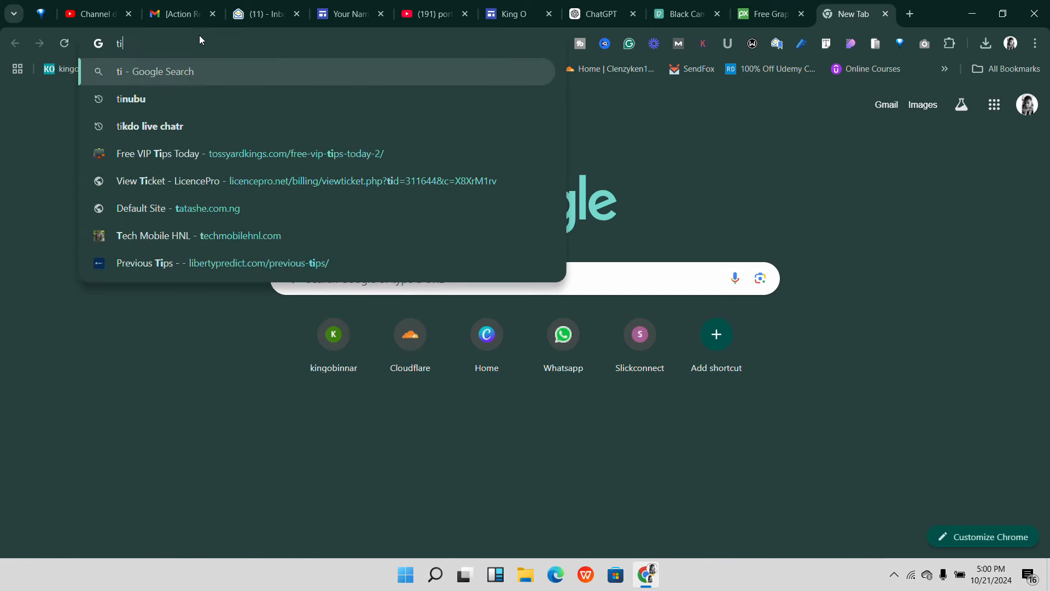
{"action": "type", "text": "ktok"}
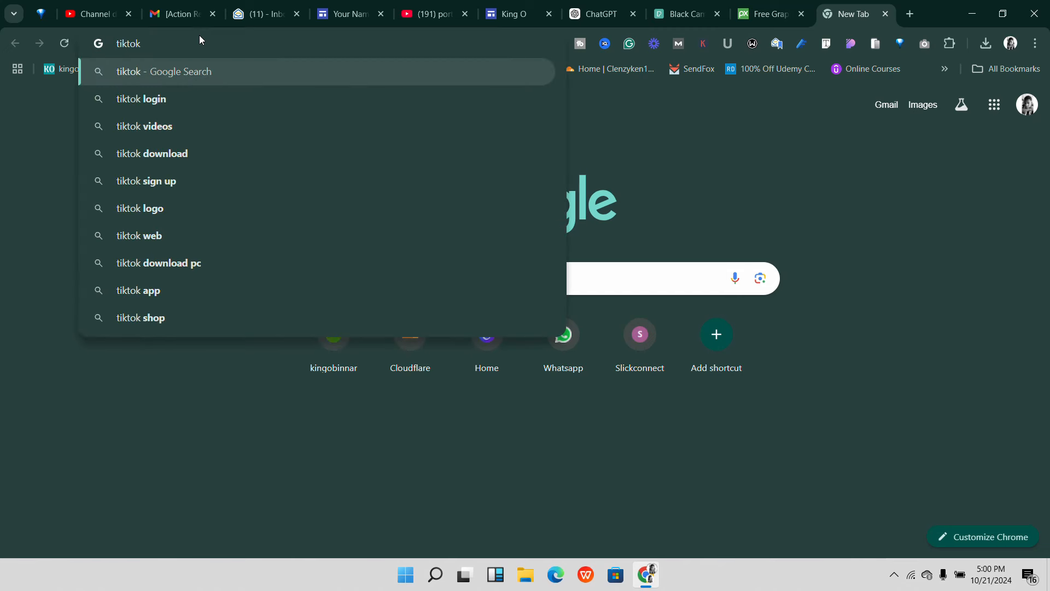
{"action": "type", "text": ".com"}
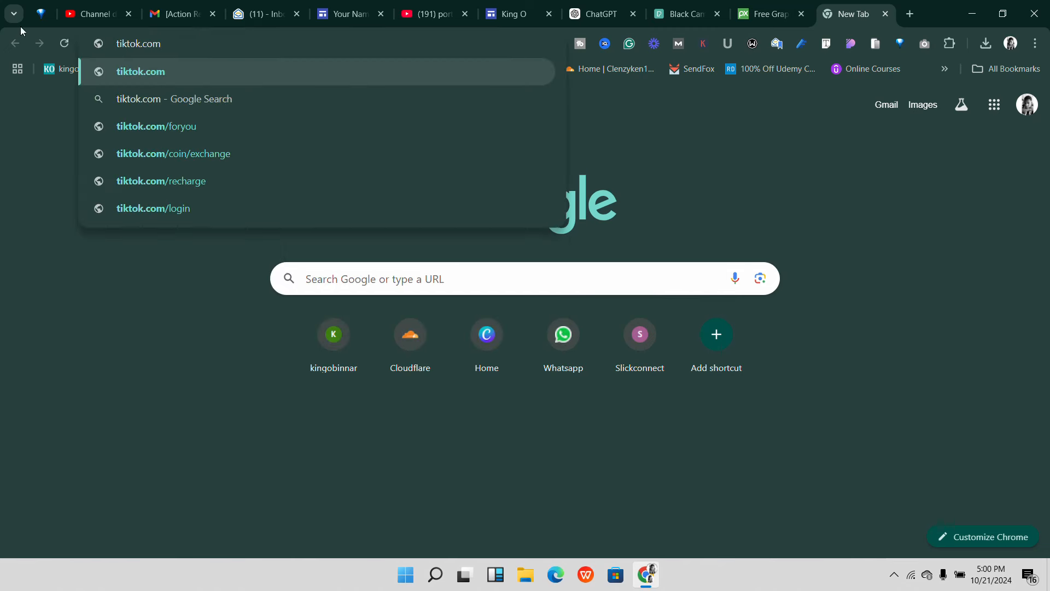
{"action": "right_click", "coordinate": [168, 44]}
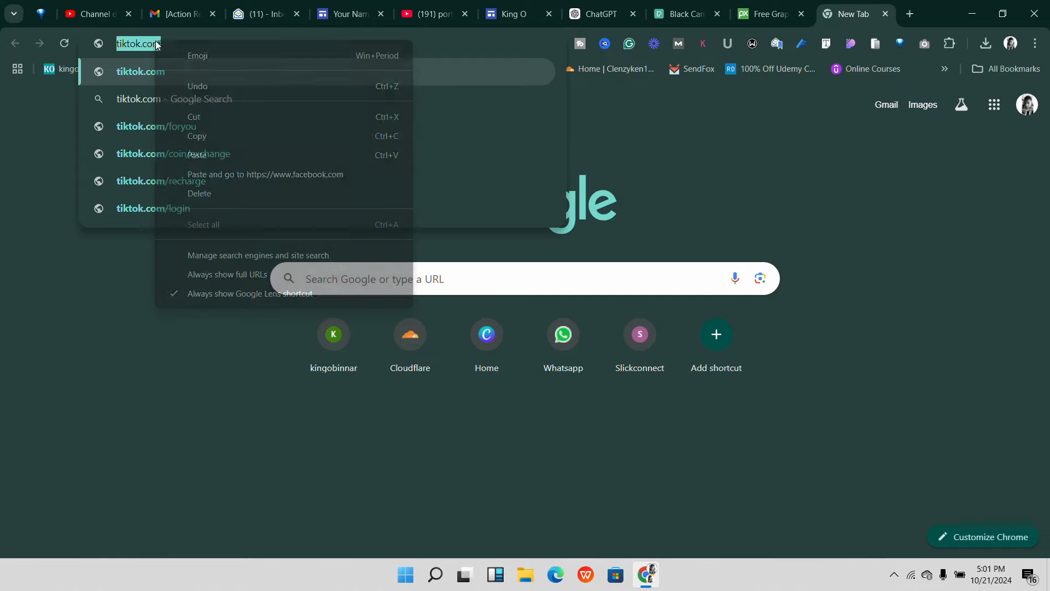
{"action": "left_click", "coordinate": [202, 134]}
{"action": "left_click", "coordinate": [516, 7]}
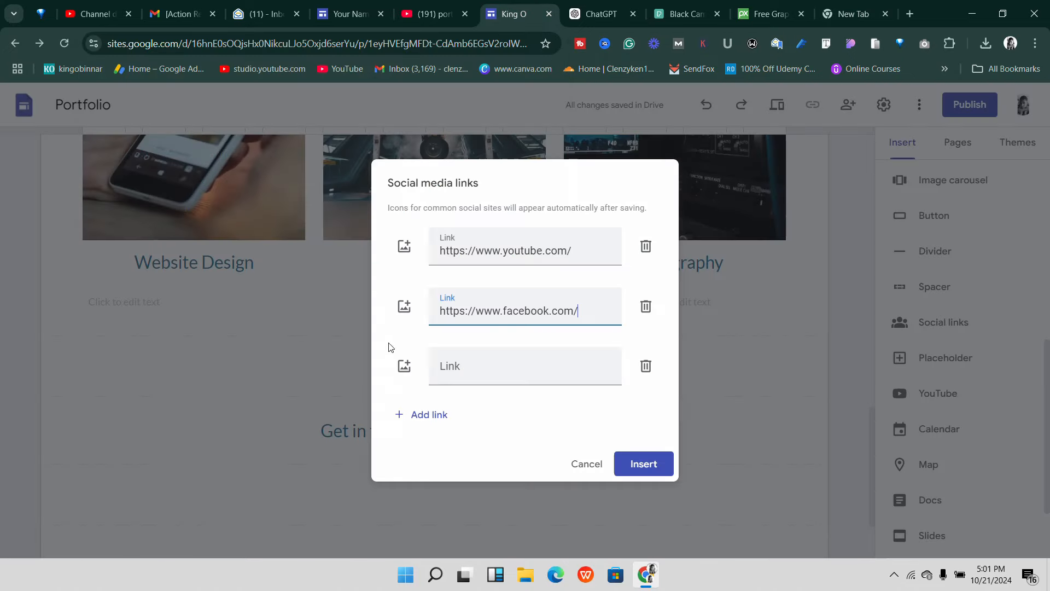
{"action": "left_click", "coordinate": [446, 369]}
{"action": "right_click", "coordinate": [448, 366]}
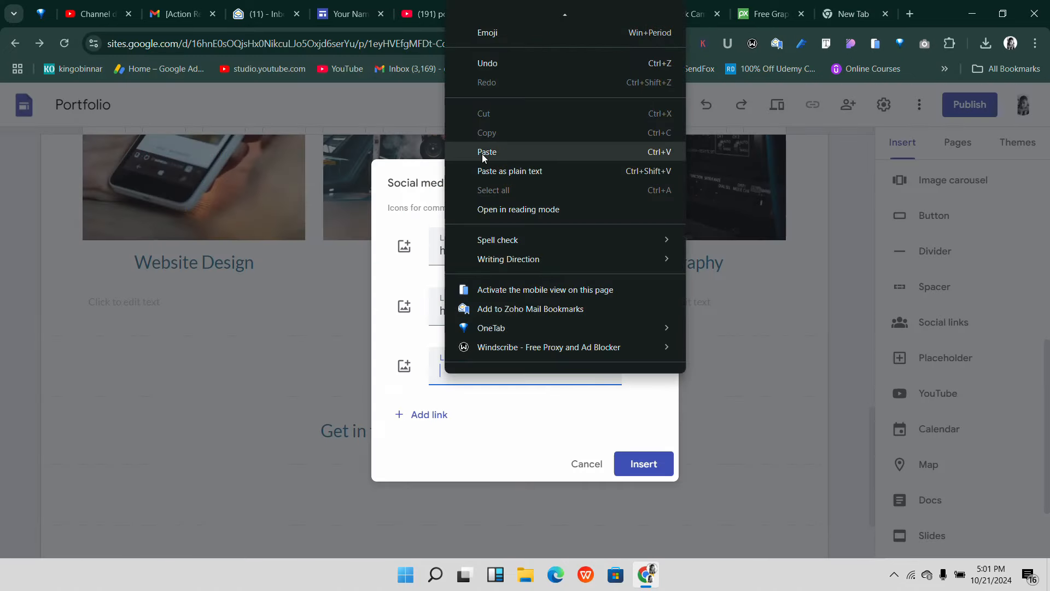
{"action": "left_click", "coordinate": [483, 153]}
- Search Google Images for "youtube" and use the red play-button logo as the YouTube link's icon
{"action": "left_click", "coordinate": [405, 249]}
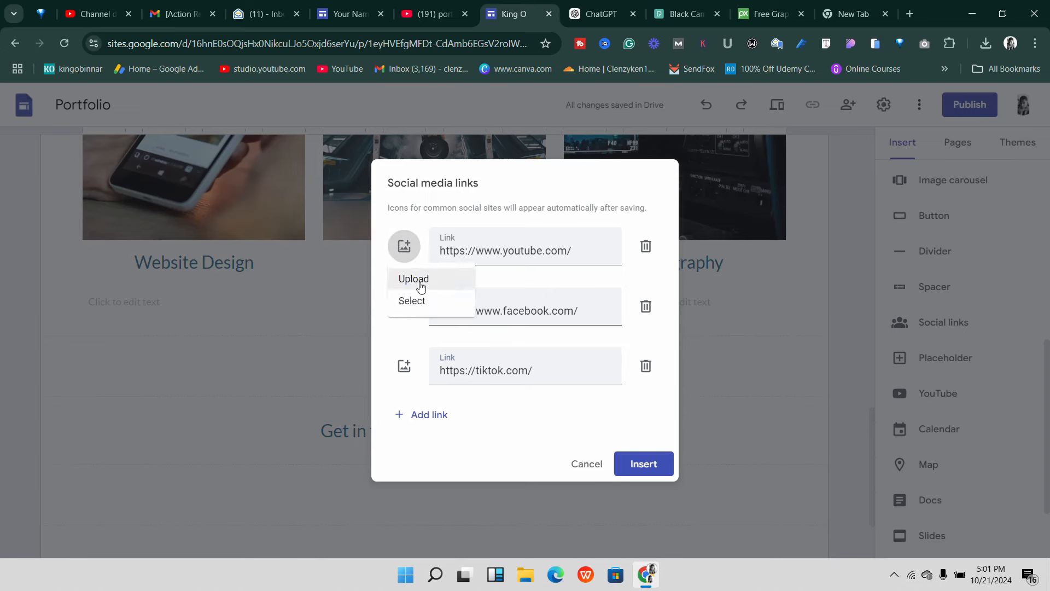
{"action": "left_click", "coordinate": [421, 300]}
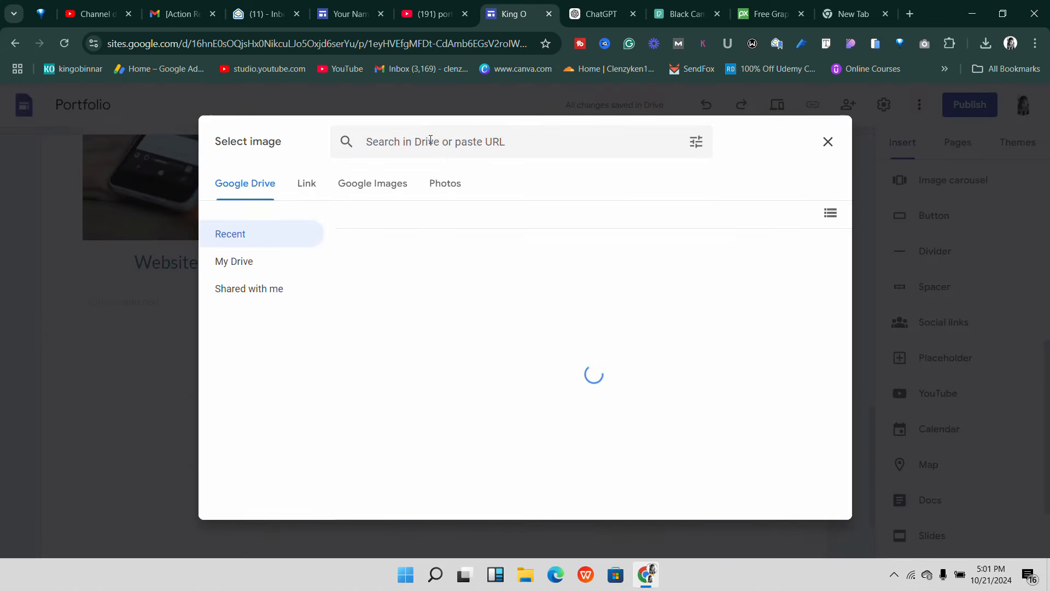
{"action": "left_click", "coordinate": [397, 186]}
{"action": "left_click", "coordinate": [424, 143]}
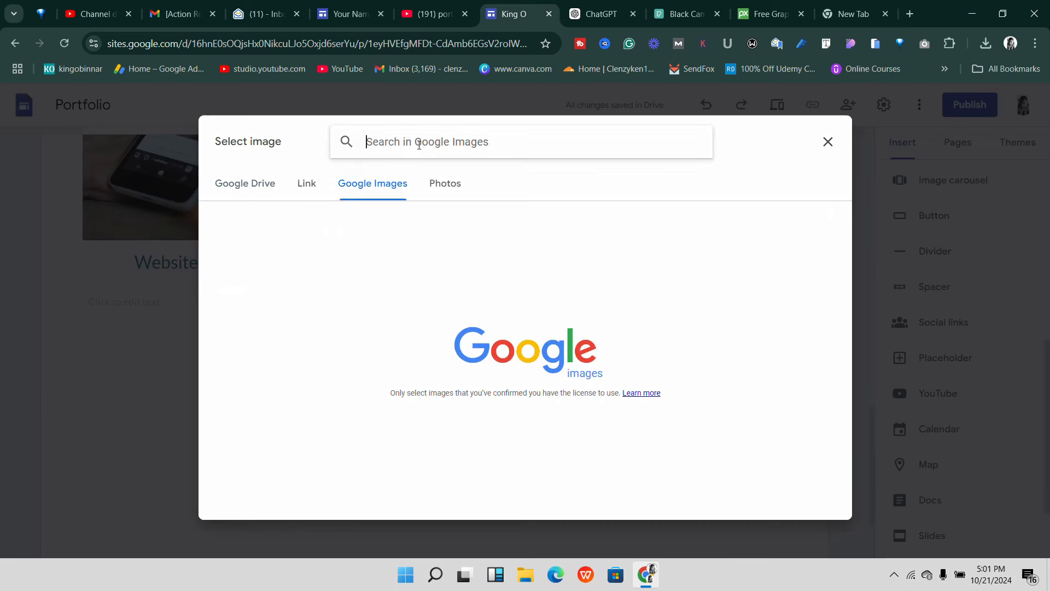
{"action": "type", "text": "youtu"}
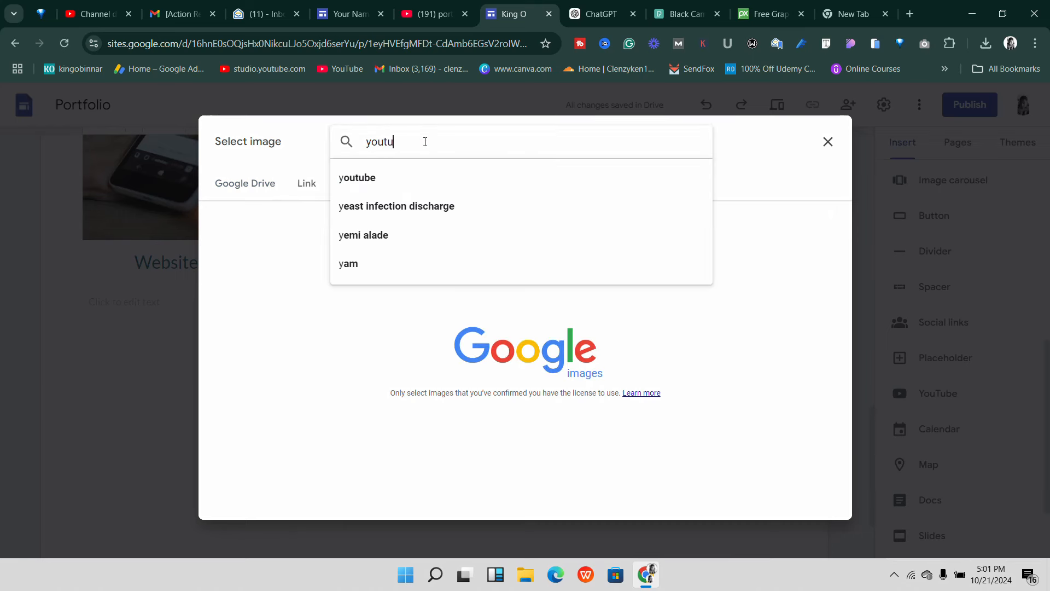
{"action": "type", "text": "be"}
{"action": "key", "text": "Return"}
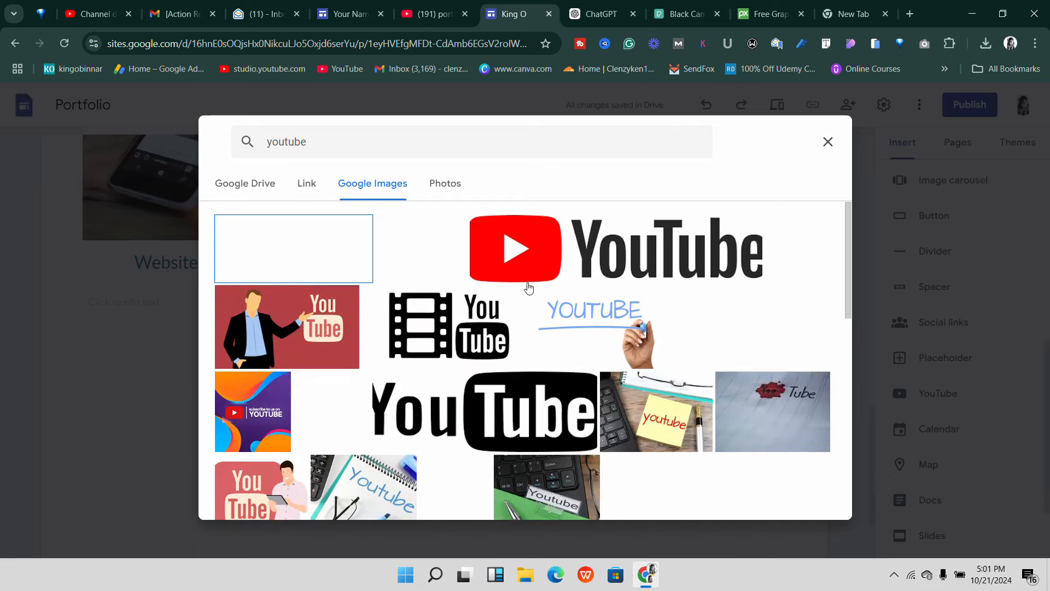
{"action": "left_click", "coordinate": [446, 273]}
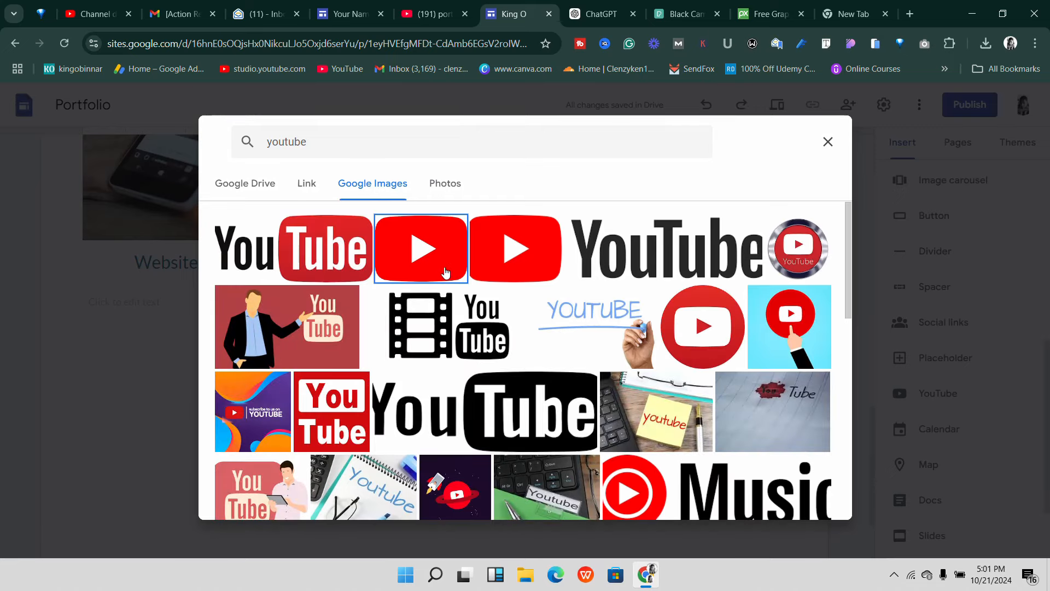
{"action": "left_click", "coordinate": [812, 501]}
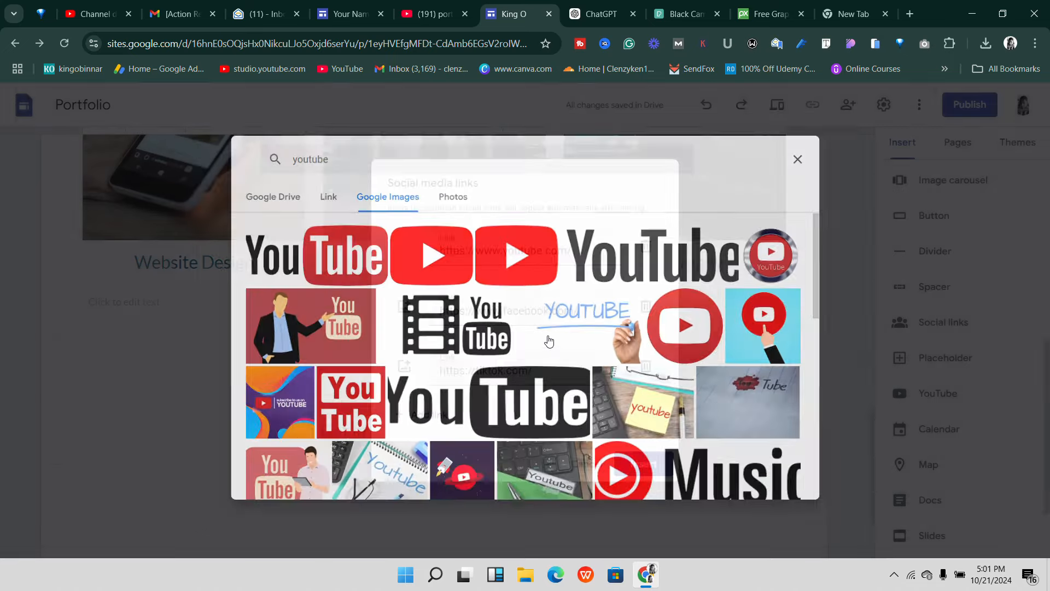
- Search Google Images for "facebook" and use the round blue f logo as the Facebook link's icon
{"action": "left_click", "coordinate": [404, 307]}
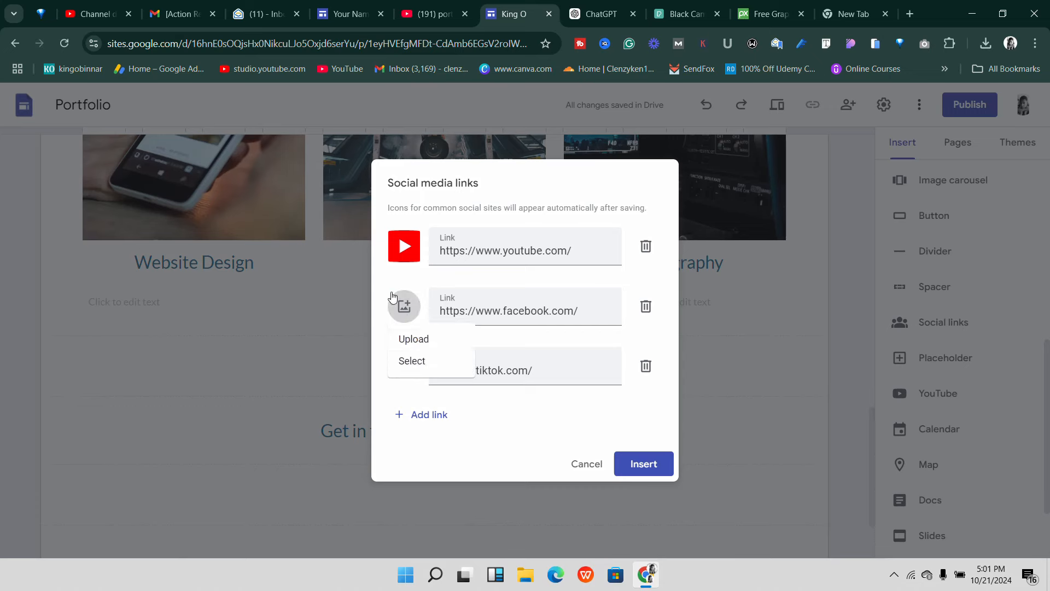
{"action": "left_click", "coordinate": [419, 366]}
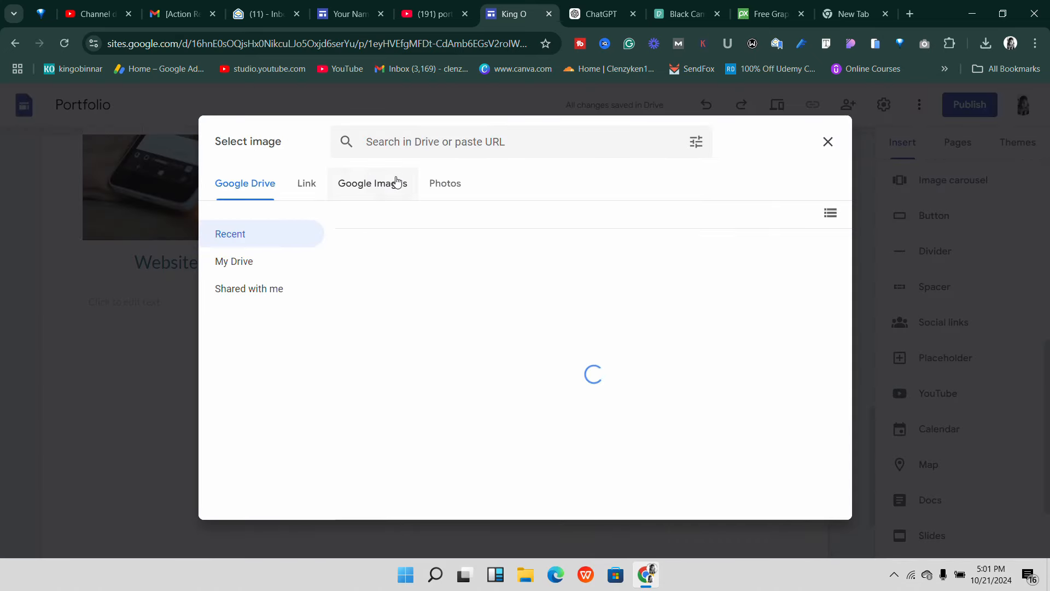
{"action": "left_click", "coordinate": [397, 182]}
{"action": "type", "text": "fac"}
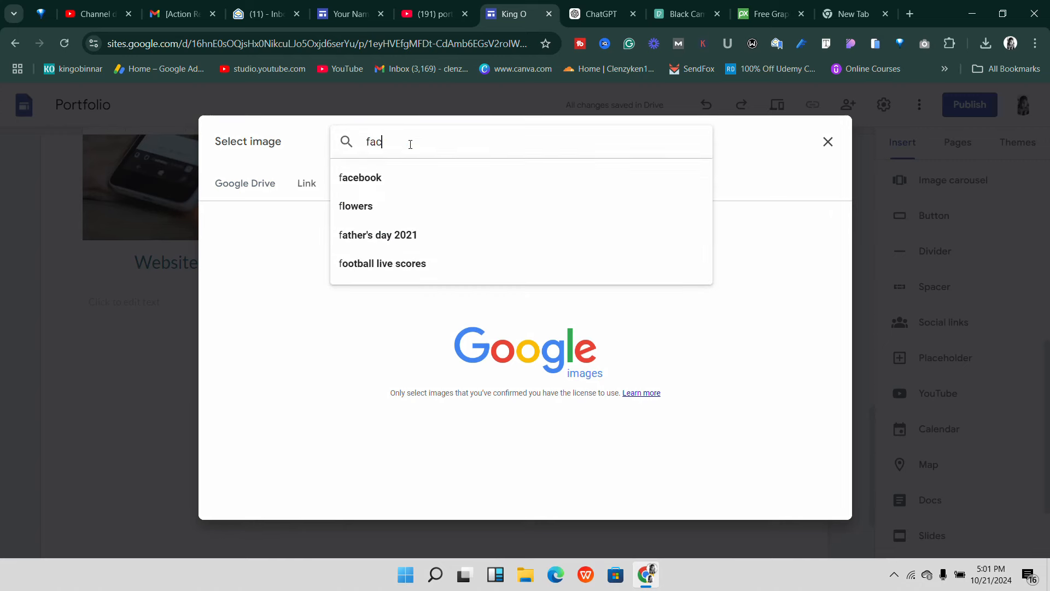
{"action": "type", "text": "ebook"}
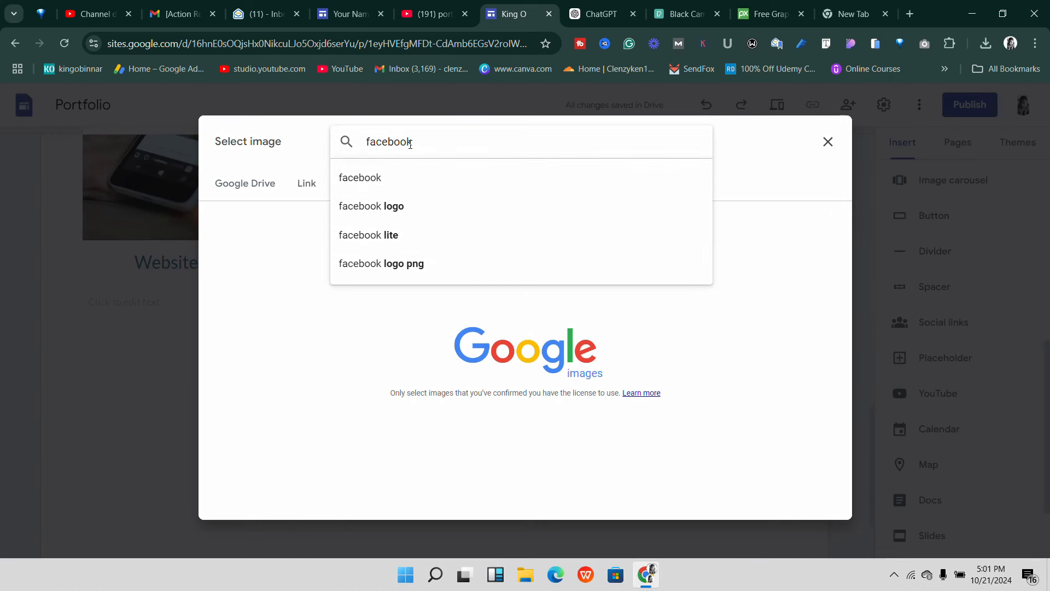
{"action": "key", "text": "Return"}
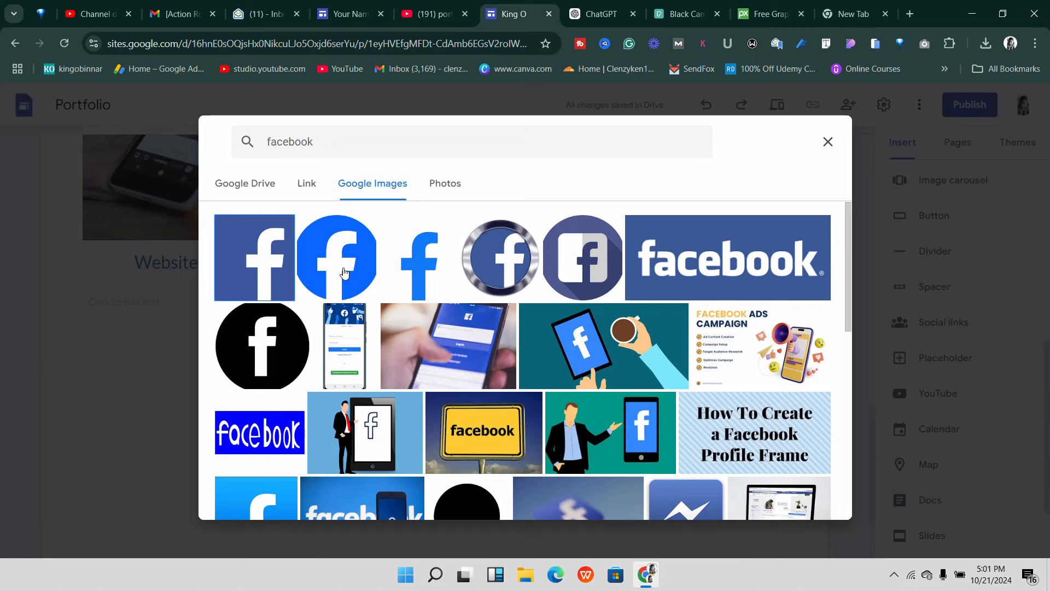
{"action": "left_click", "coordinate": [343, 272]}
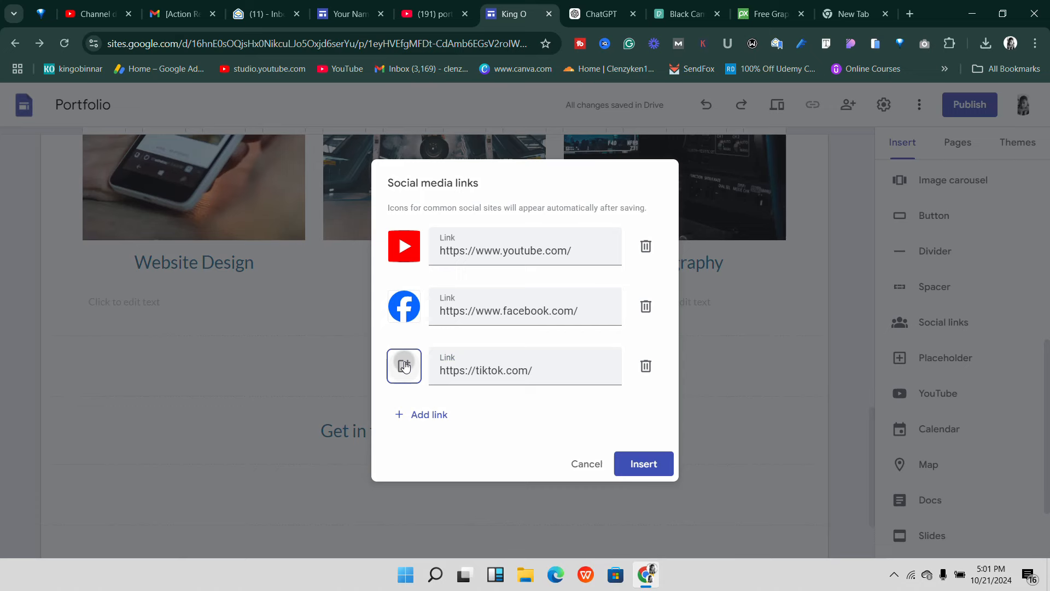
- Search Google Images for "tiktok" and use the white note on black square logo as the TikTok link's icon
{"action": "left_click", "coordinate": [404, 366]}
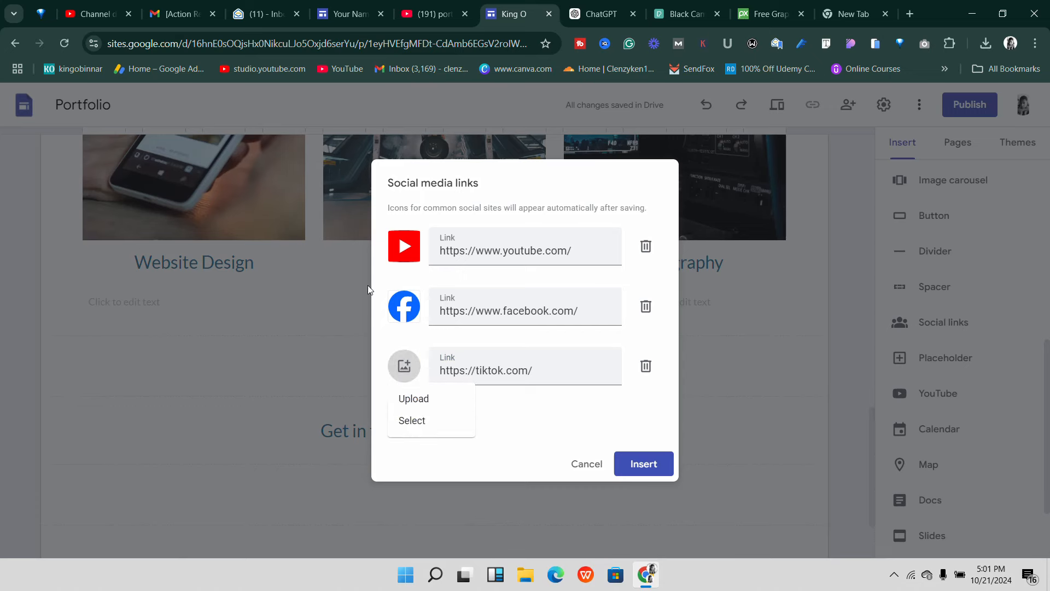
{"action": "left_click", "coordinate": [419, 421]}
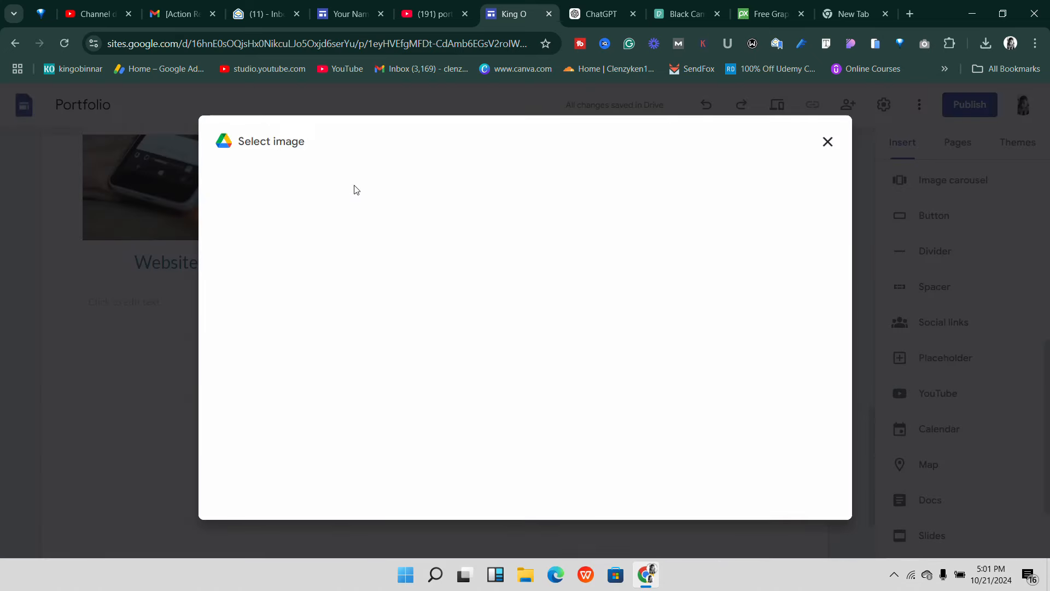
{"action": "left_click", "coordinate": [376, 185]}
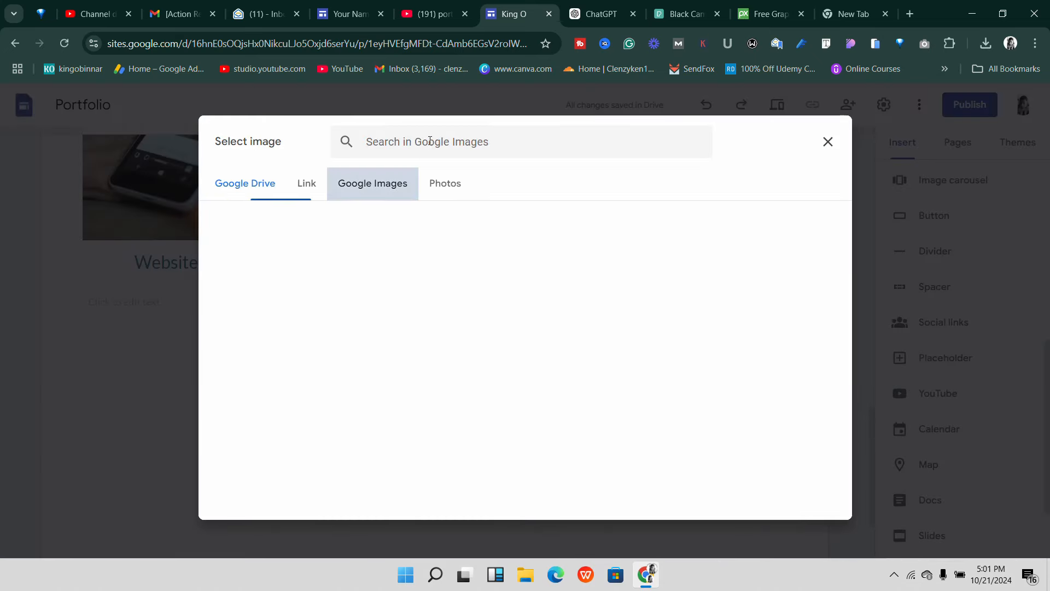
{"action": "type", "text": "tik"}
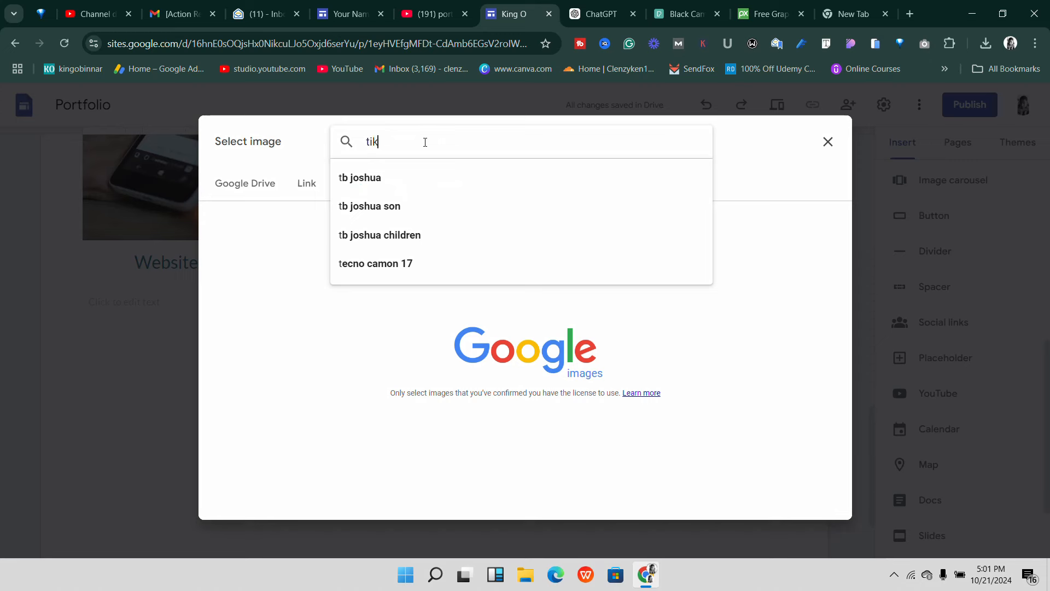
{"action": "type", "text": "tok"}
{"action": "key", "text": "Return"}
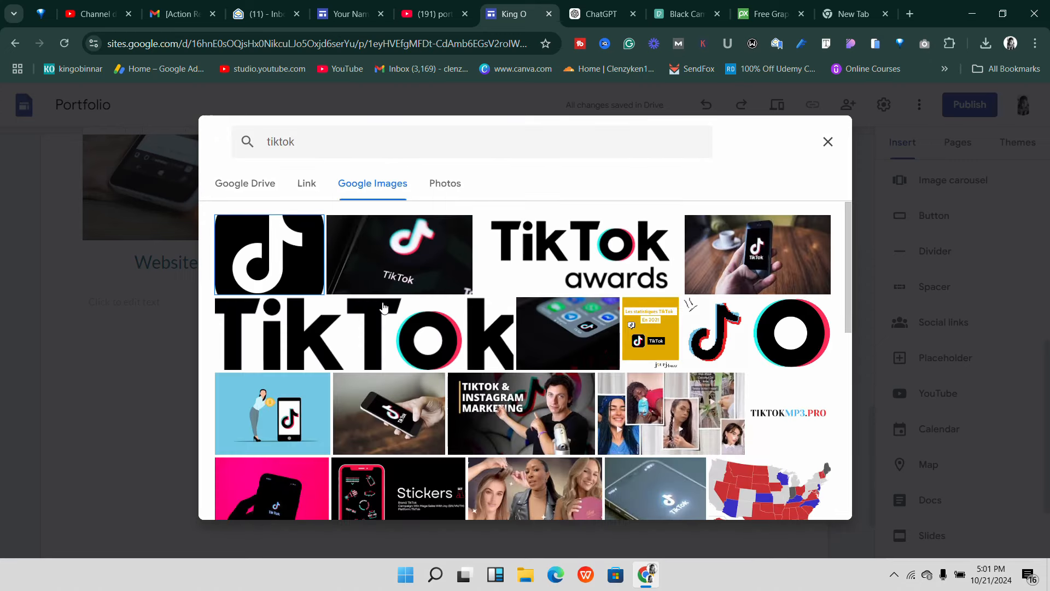
{"action": "scroll", "coordinate": [265, 277], "scroll_direction": "down", "scroll_amount": 3}
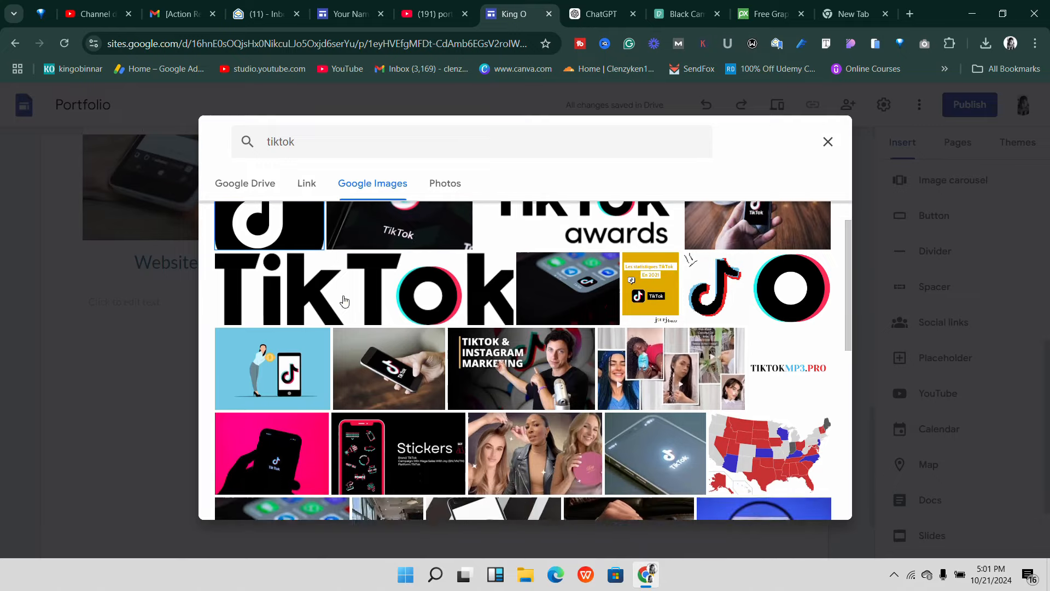
{"action": "scroll", "coordinate": [368, 278], "scroll_direction": "up", "scroll_amount": 3}
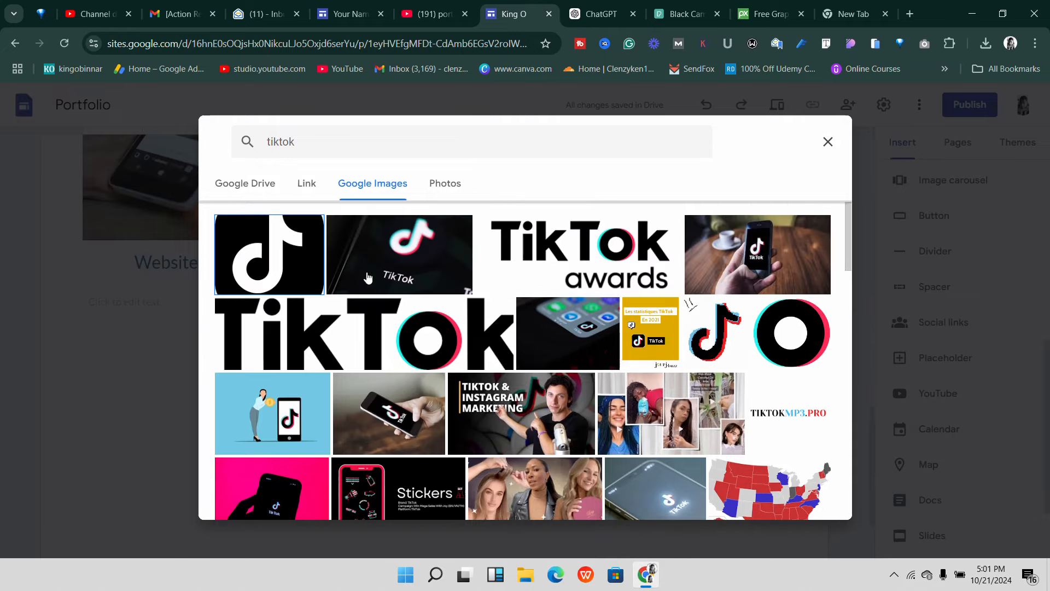
{"action": "left_click", "coordinate": [305, 255]}
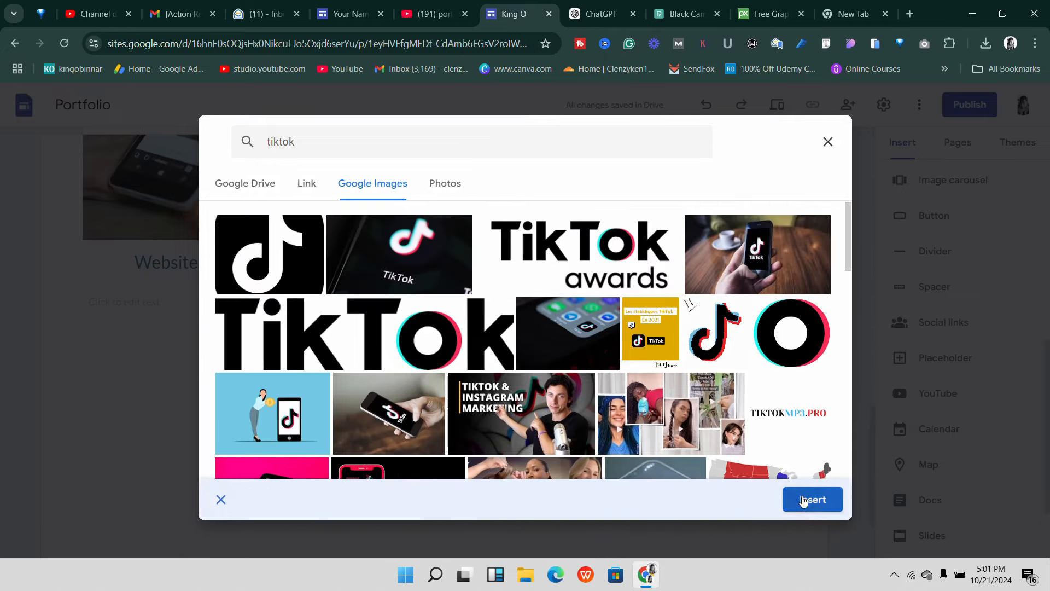
{"action": "left_click", "coordinate": [808, 498]}
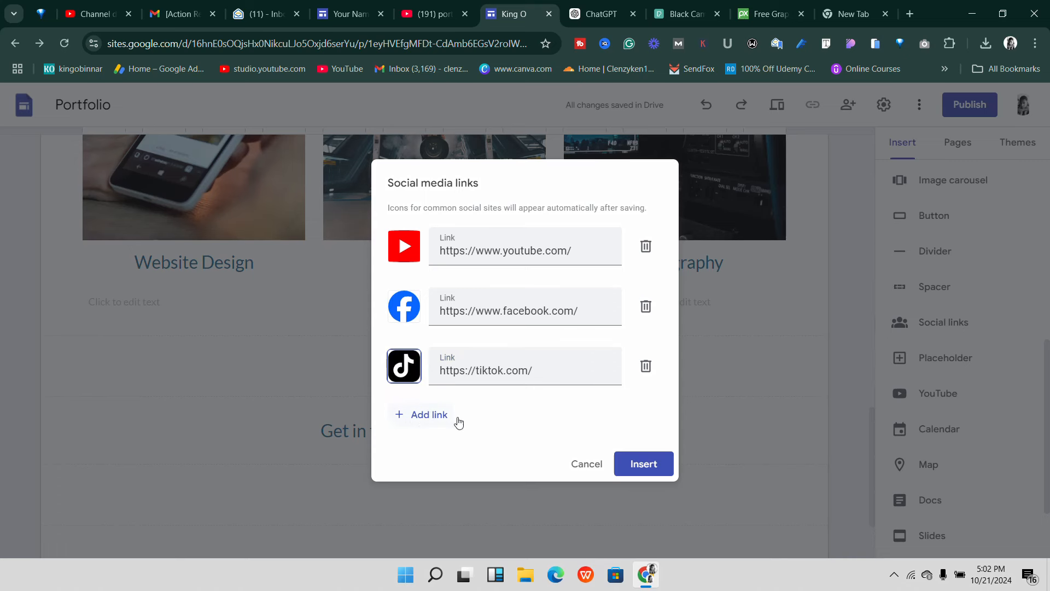
- Insert the three social links into the page and move the element to the centre, beneath the Graphics column
{"action": "left_click", "coordinate": [585, 253]}
{"action": "left_click", "coordinate": [634, 466]}
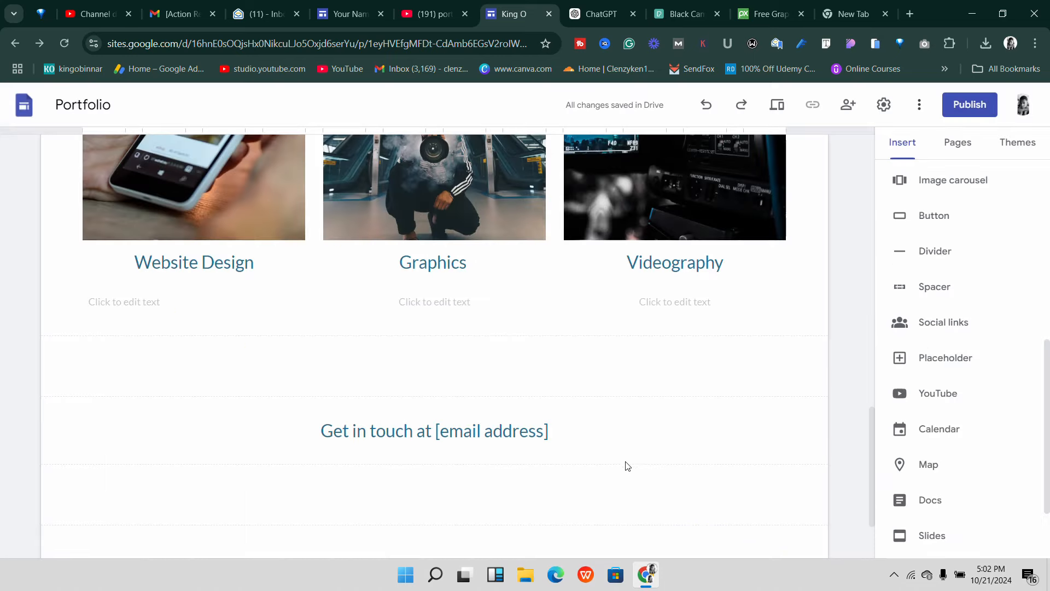
{"action": "scroll", "coordinate": [328, 337], "scroll_direction": "up", "scroll_amount": 3}
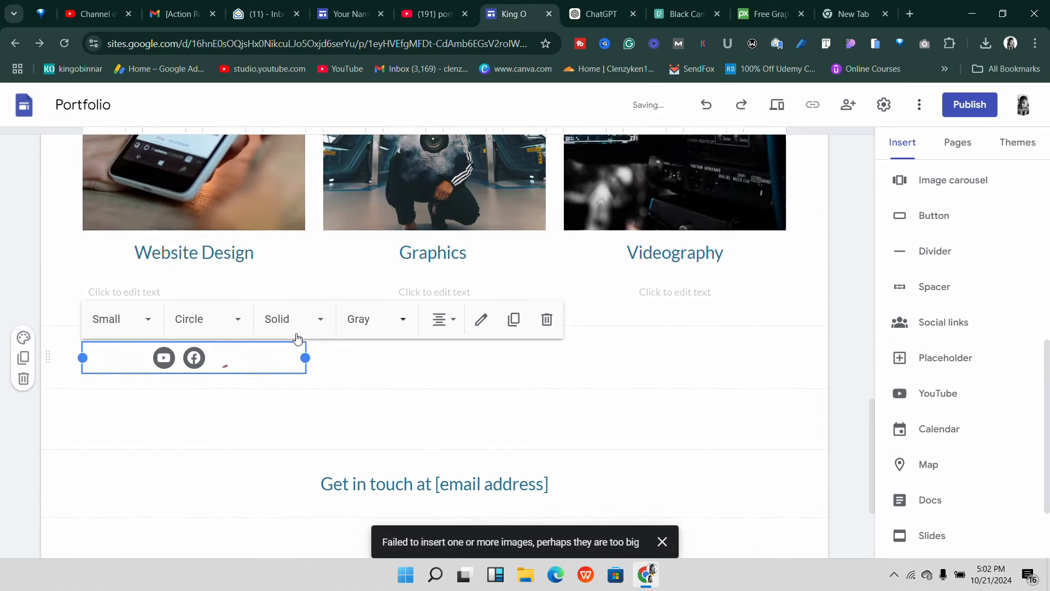
{"action": "left_click_drag", "start_coordinate": [244, 355], "coordinate": [454, 350]}
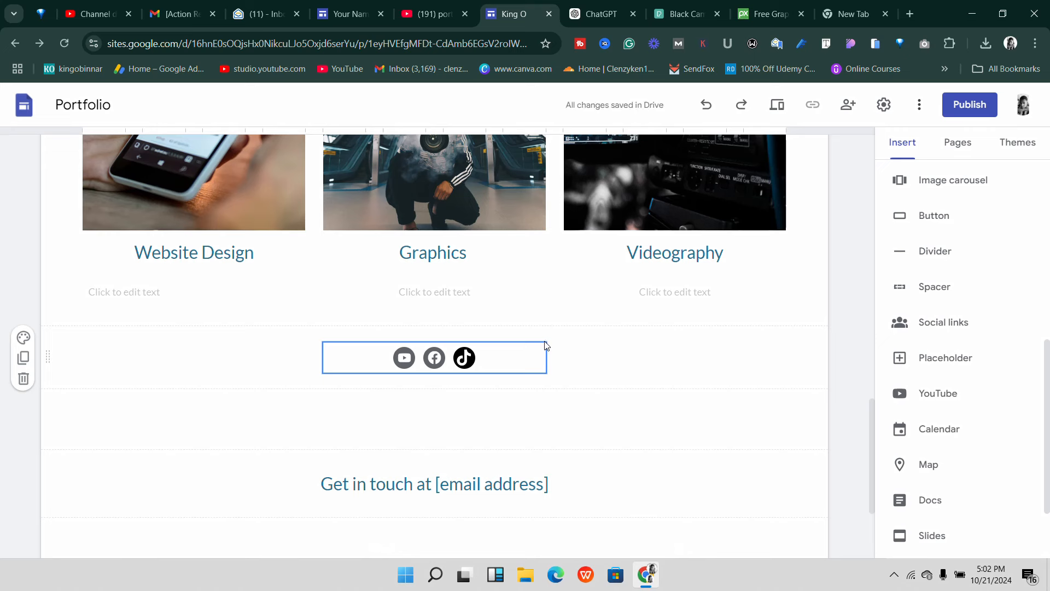
- Widen the social links element on both sides so it spans all three columns of the content area
{"action": "left_click", "coordinate": [540, 354]}
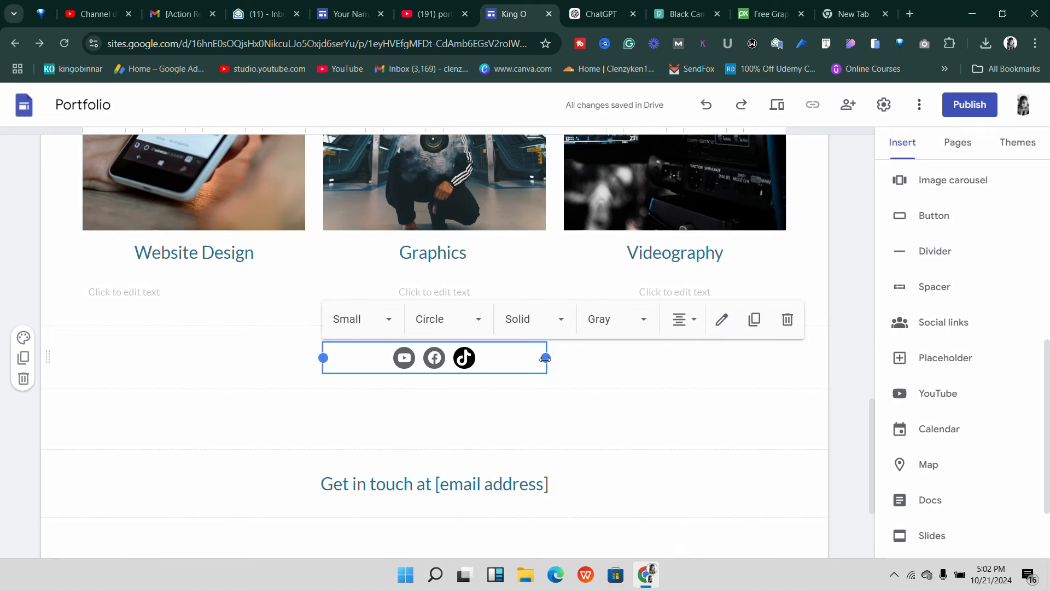
{"action": "left_click_drag", "start_coordinate": [544, 361], "coordinate": [786, 347]}
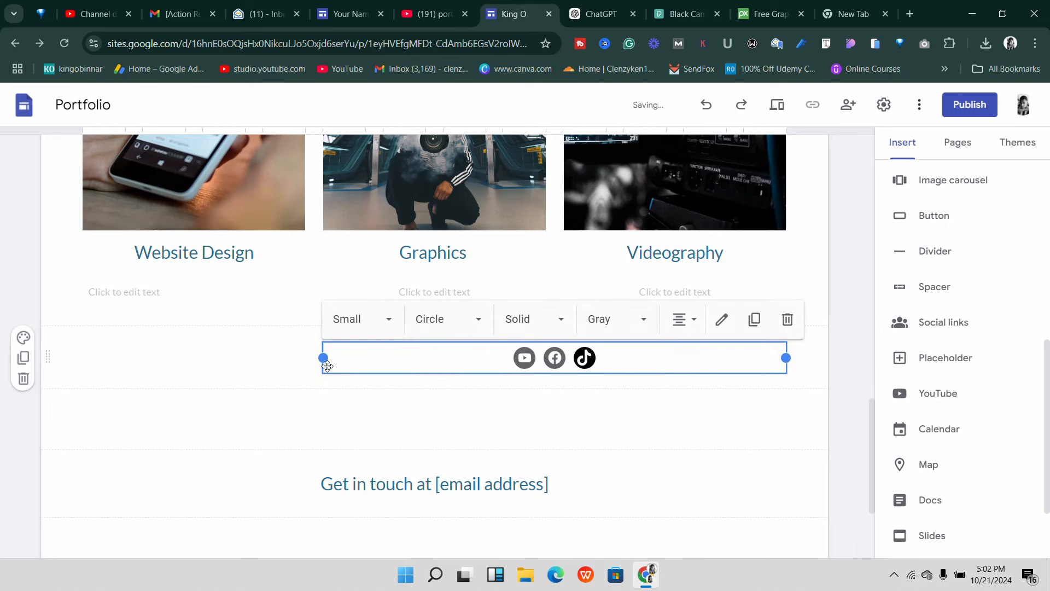
{"action": "left_click_drag", "start_coordinate": [323, 358], "coordinate": [82, 357]}
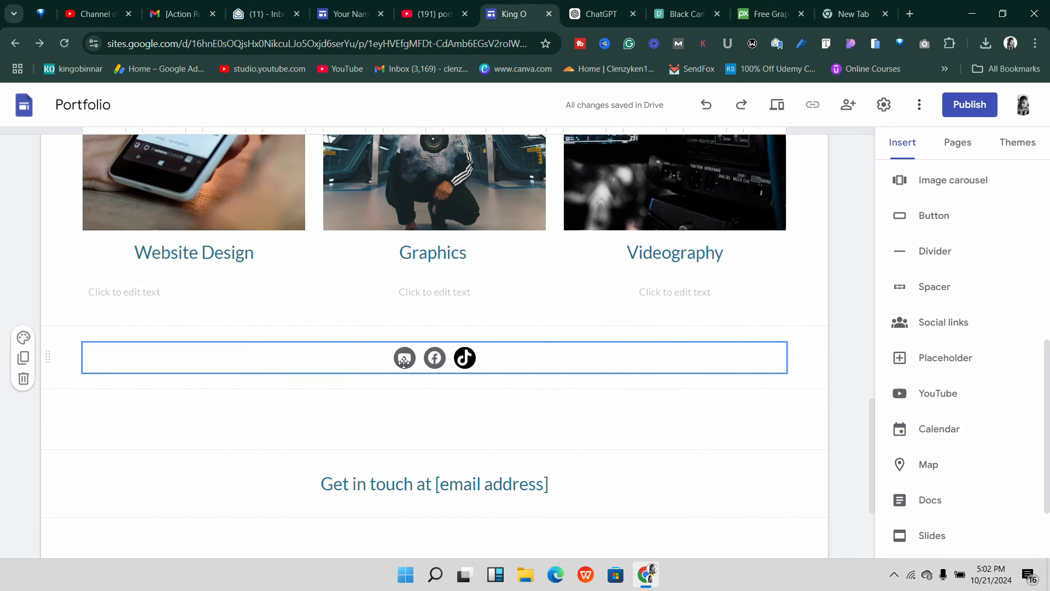
- Set the social links' icon size to Large and their style to Outline, keeping the circle shape
{"action": "left_click", "coordinate": [307, 324]}
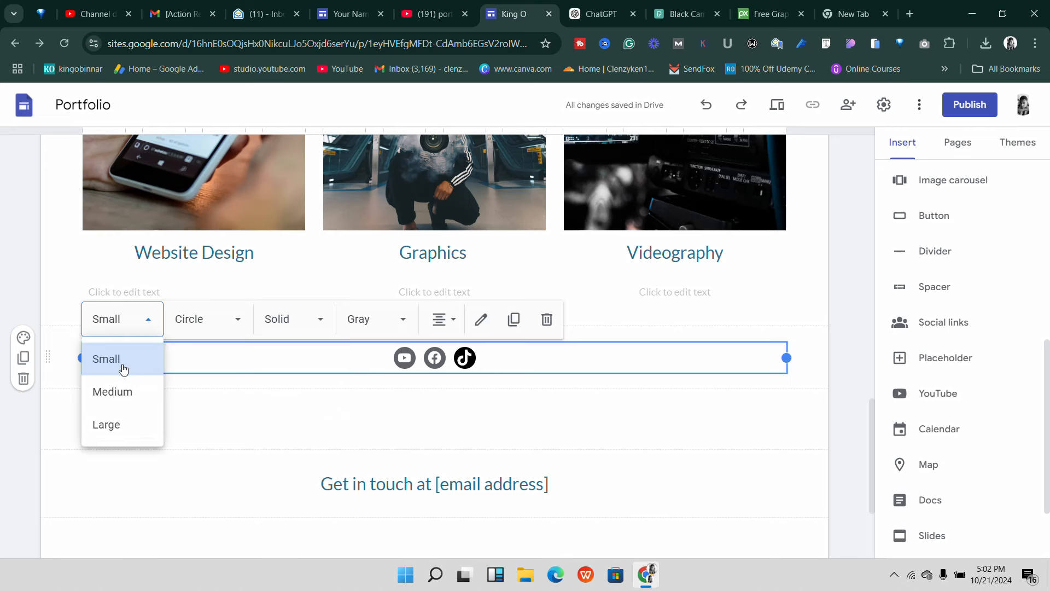
{"action": "left_click", "coordinate": [113, 425]}
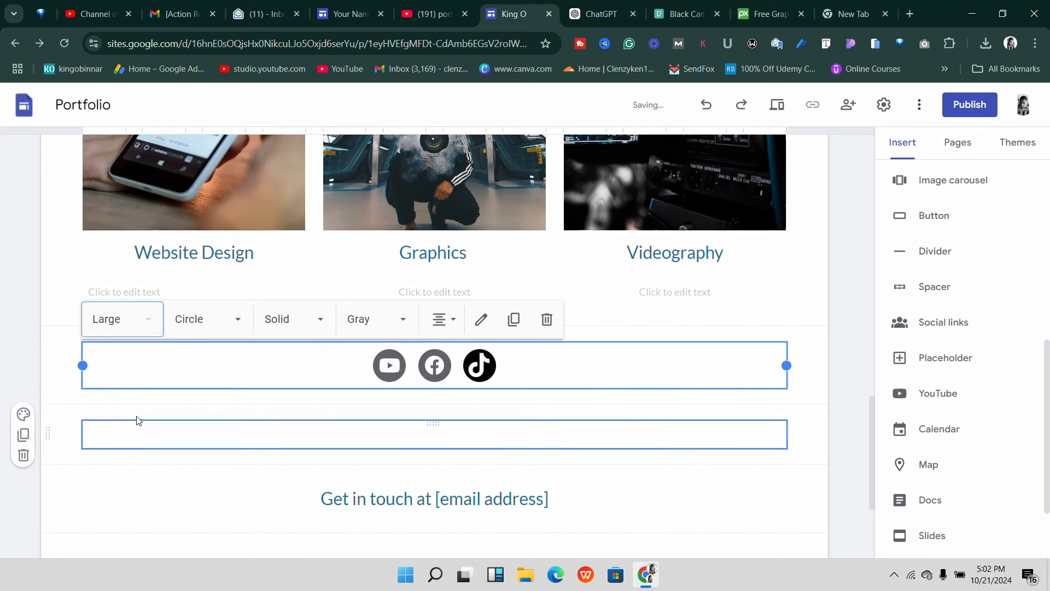
{"action": "left_click", "coordinate": [218, 328]}
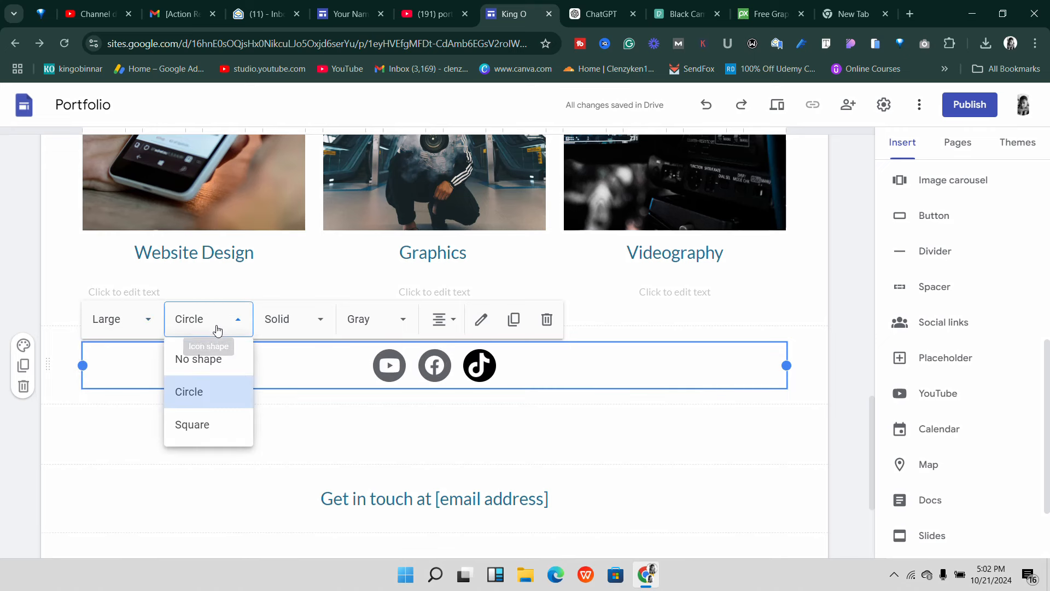
{"action": "left_click", "coordinate": [312, 321]}
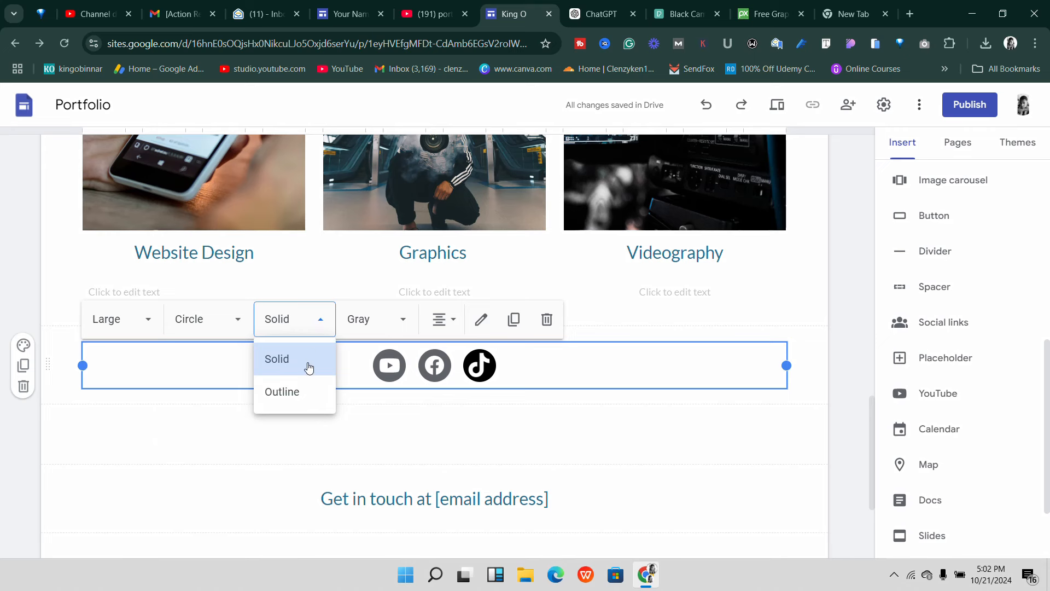
{"action": "left_click", "coordinate": [300, 392]}
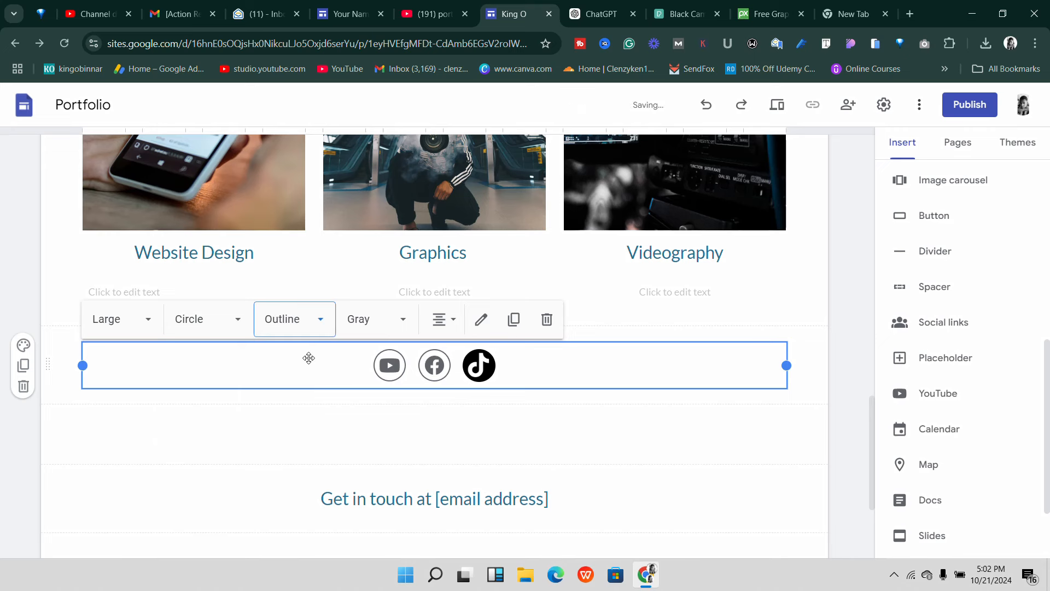
- Set the colour of the social link icons to Colored
{"action": "left_click", "coordinate": [382, 322]}
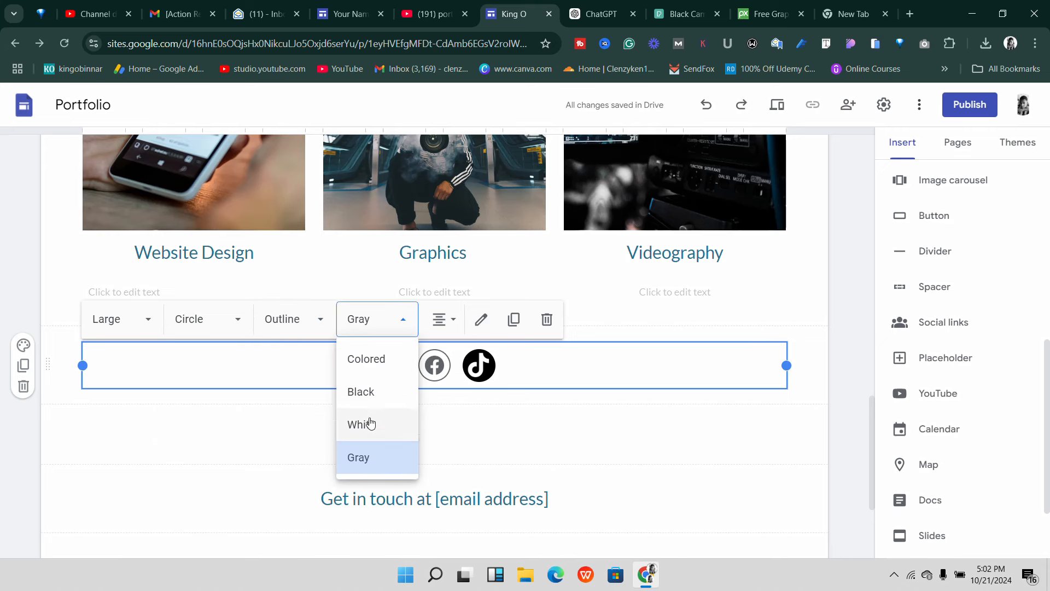
{"action": "left_click", "coordinate": [377, 365]}
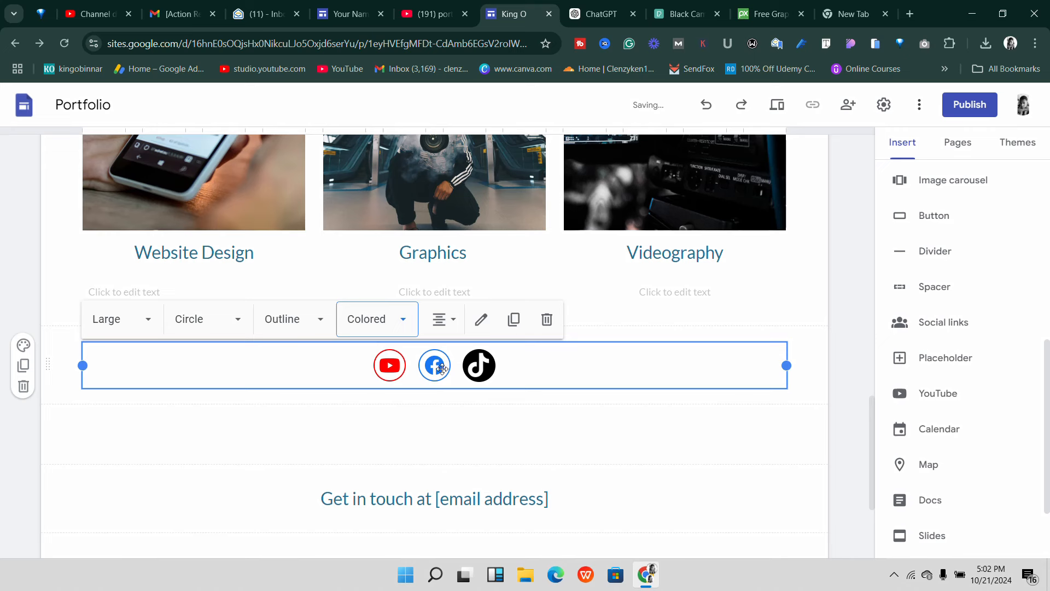
{"action": "left_click", "coordinate": [401, 335]}
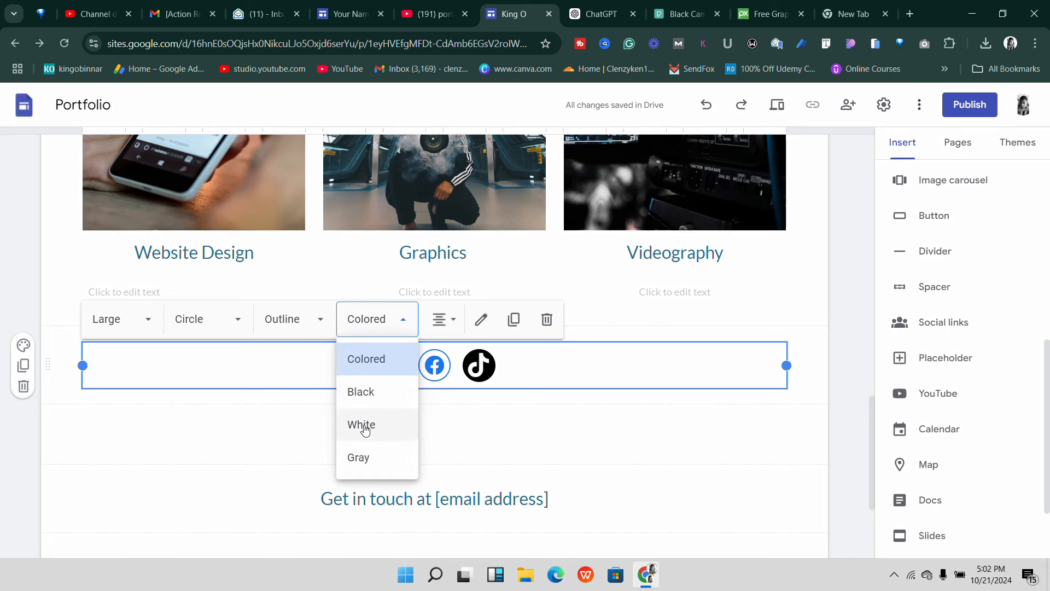
{"action": "left_click", "coordinate": [390, 368]}
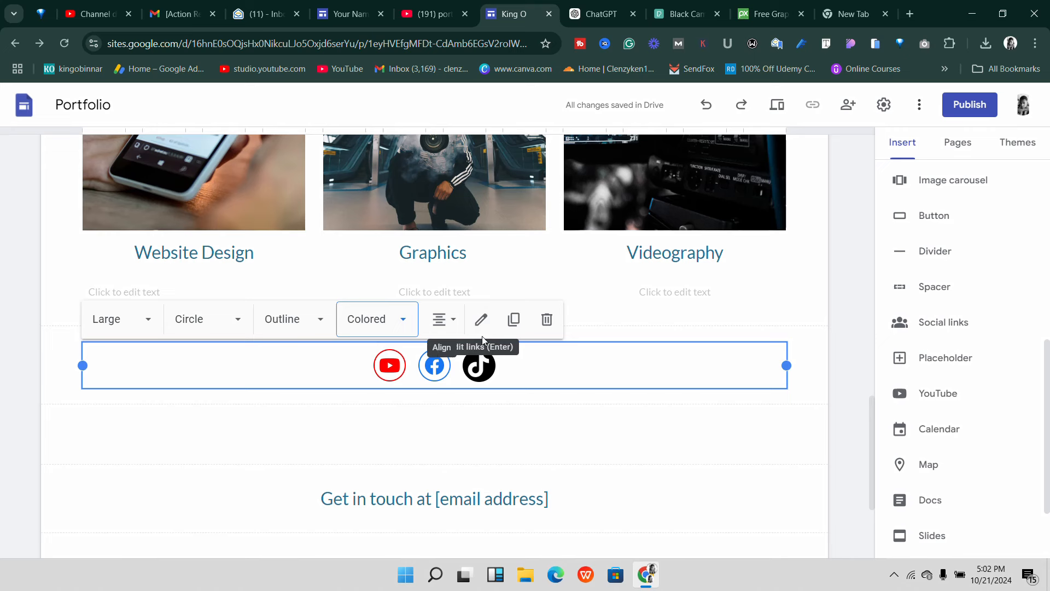
{"action": "left_click", "coordinate": [519, 412]}
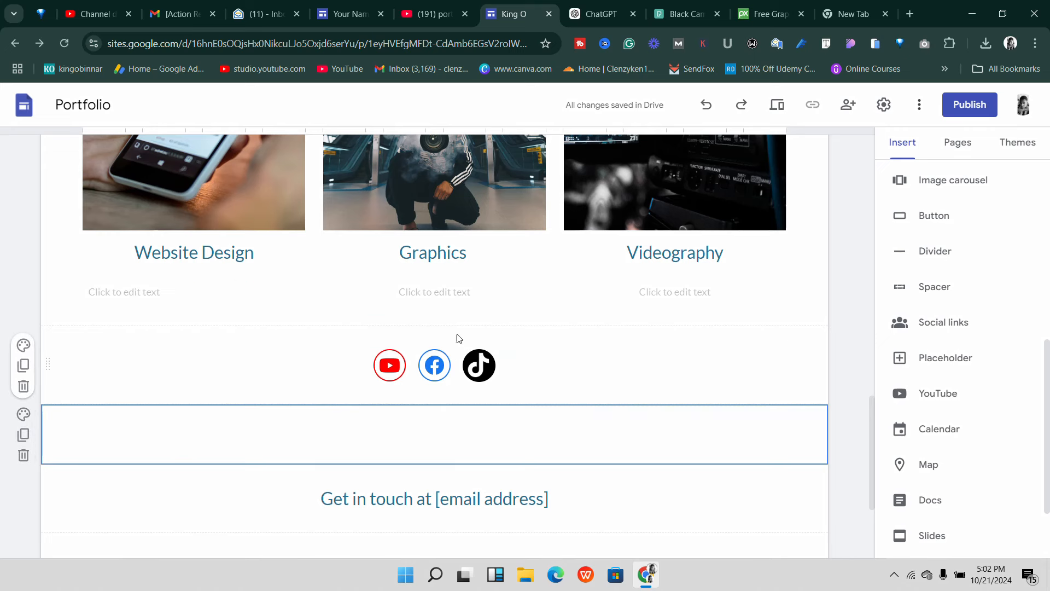
{"action": "left_click", "coordinate": [395, 433]}
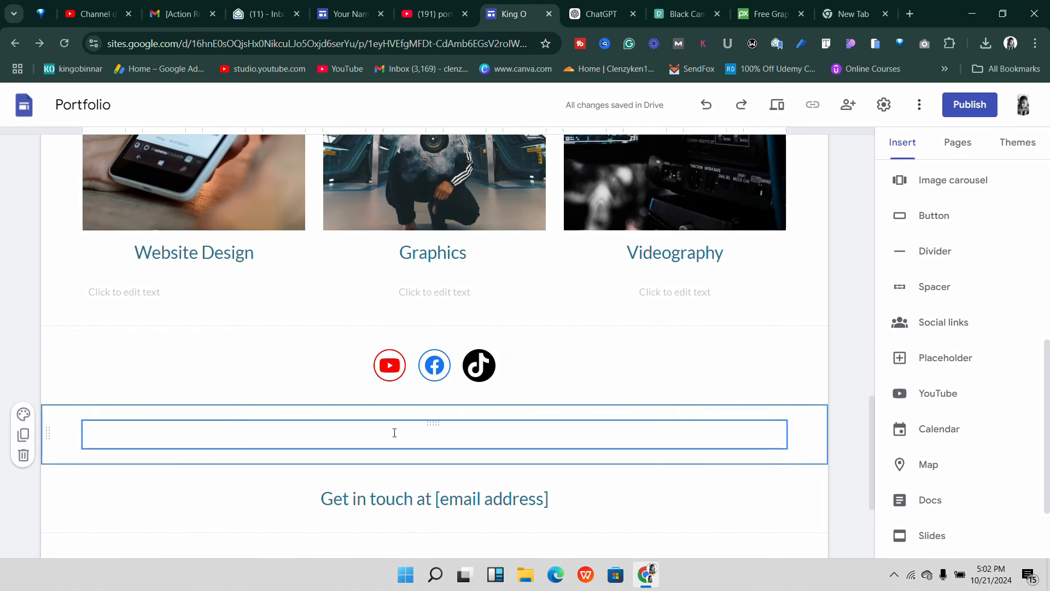
{"action": "left_click", "coordinate": [424, 401]}
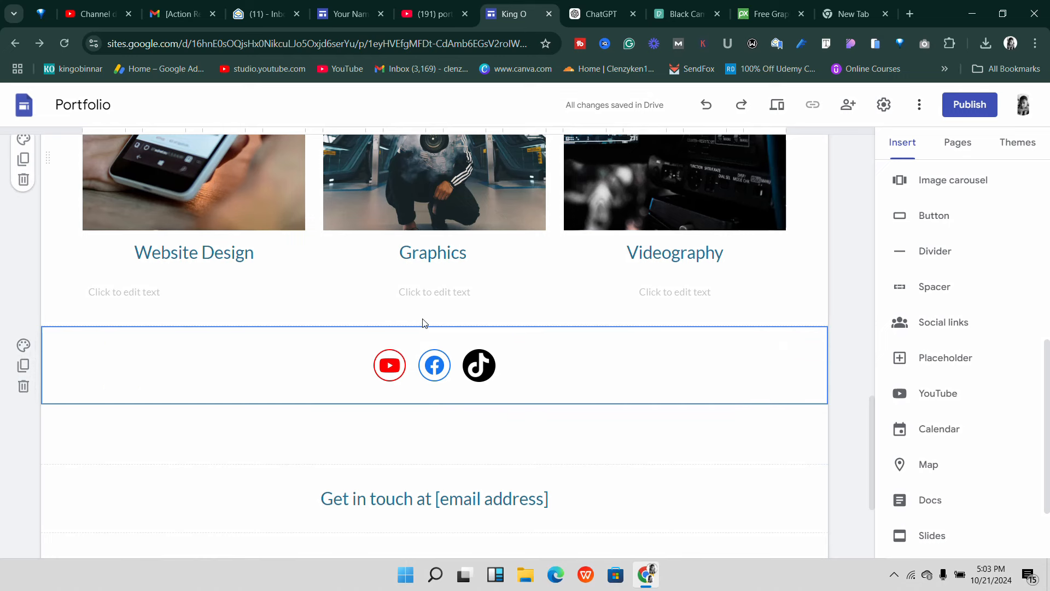
{"action": "left_click", "coordinate": [432, 429]}
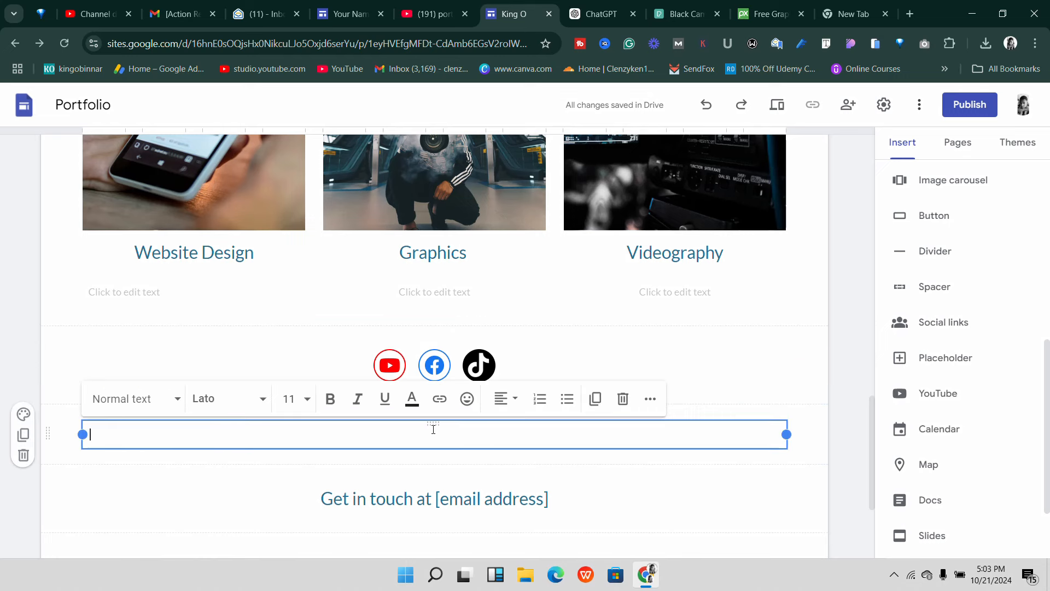
{"action": "type", "text": "S"}
- Duplicate the "Selected work" heading section and move the copy directly above the social links
{"action": "scroll", "coordinate": [541, 363], "scroll_direction": "up", "scroll_amount": 7}
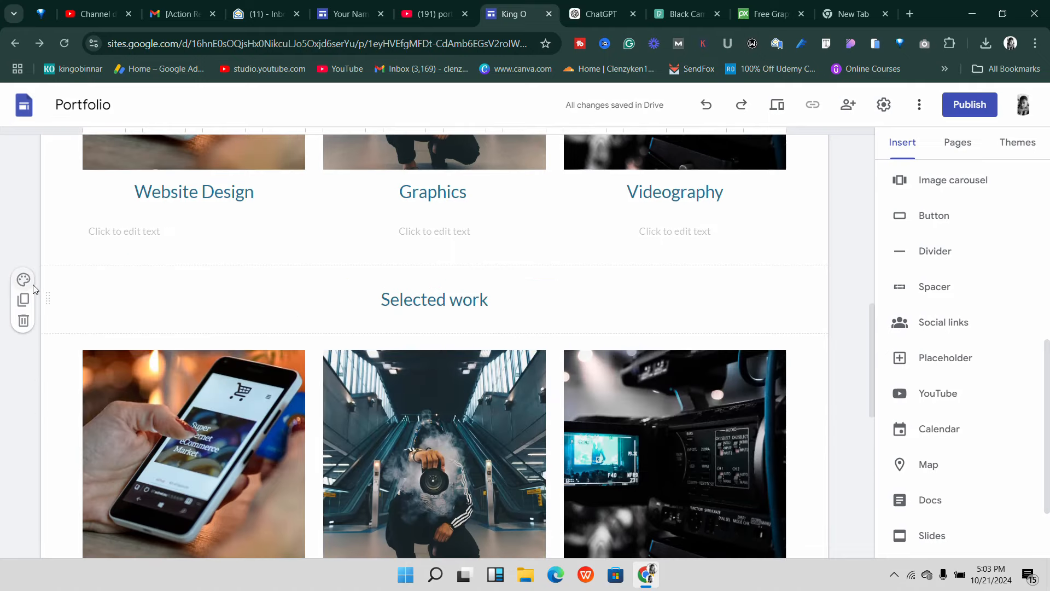
{"action": "left_click", "coordinate": [260, 300]}
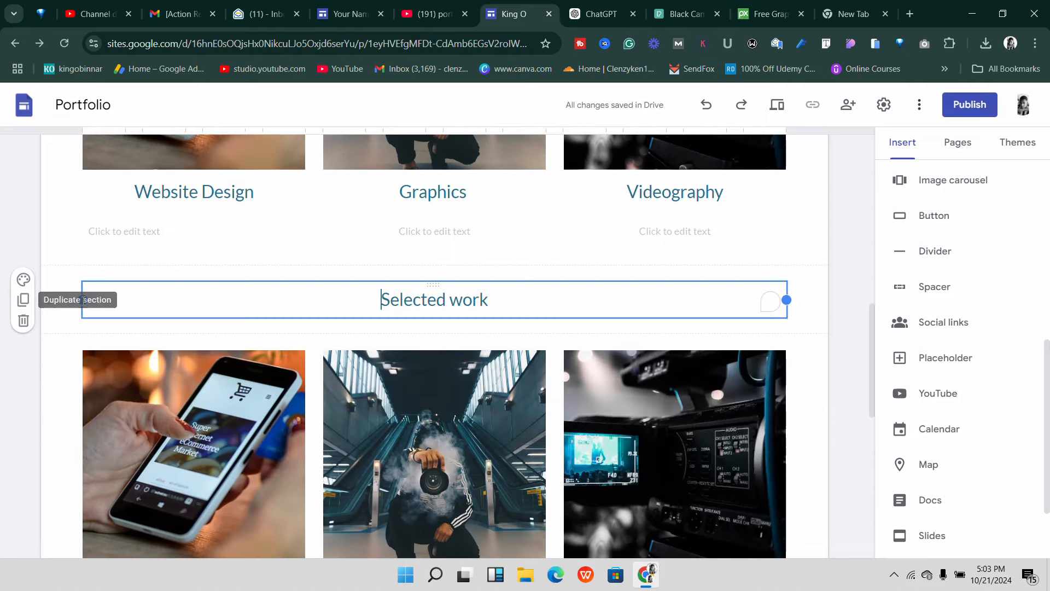
{"action": "left_click", "coordinate": [24, 301]}
{"action": "scroll", "coordinate": [394, 241], "scroll_direction": "down", "scroll_amount": 3}
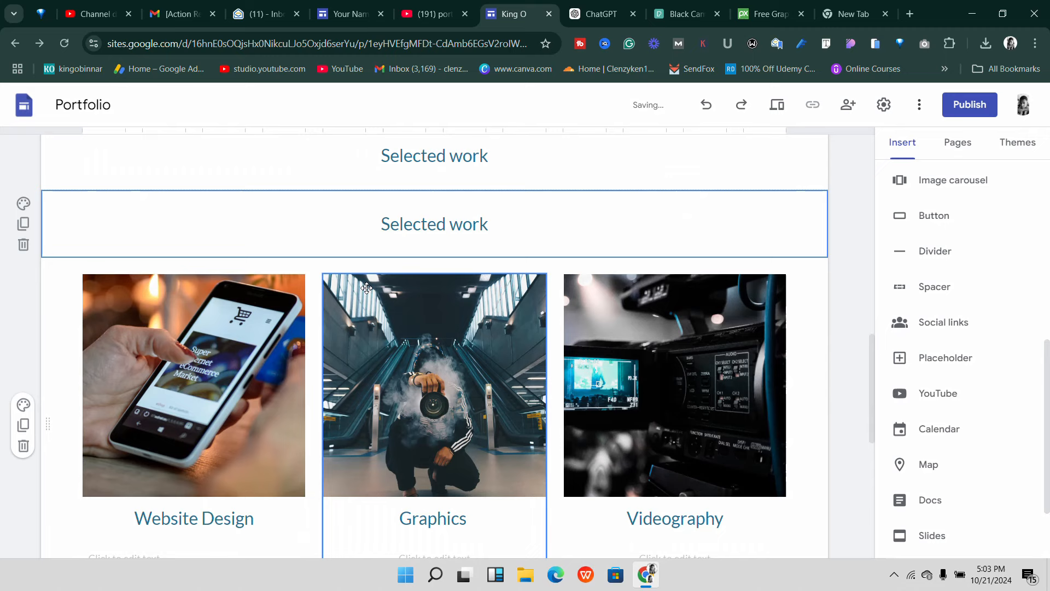
{"action": "left_click", "coordinate": [395, 235]}
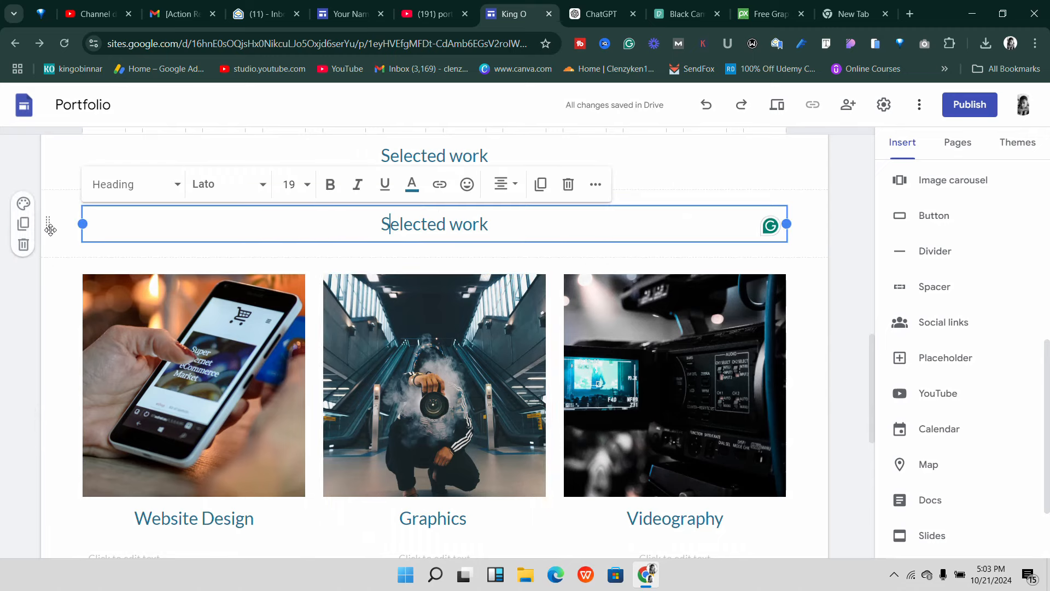
{"action": "left_click_drag", "start_coordinate": [51, 230], "coordinate": [110, 303]}
- Replace the text of the duplicated heading above the social icons with "Social Media Links"
{"action": "left_click", "coordinate": [418, 291]}
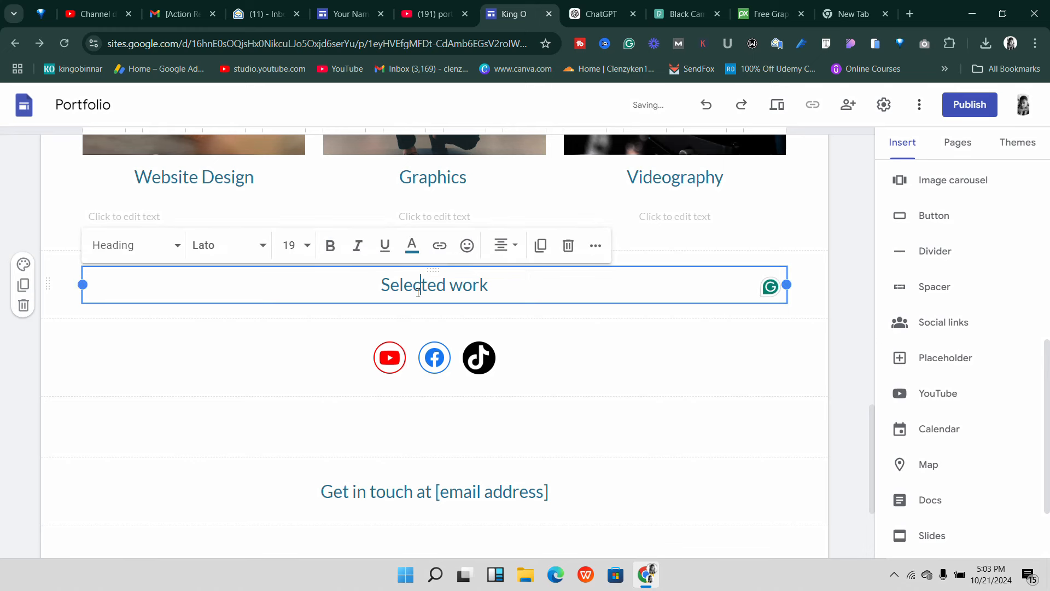
{"action": "triple_click", "coordinate": [421, 292]}
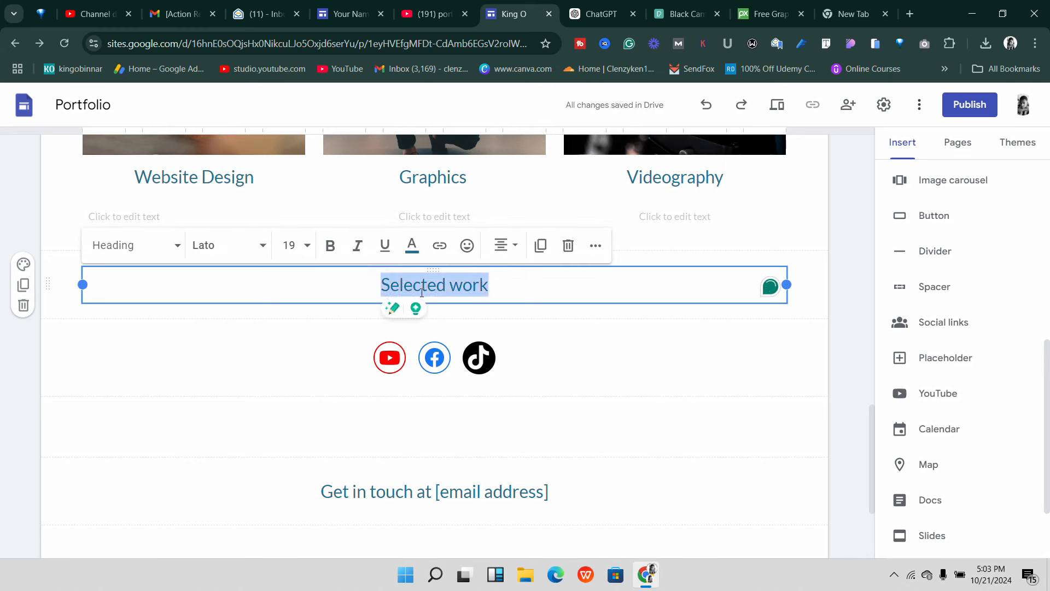
{"action": "type", "text": "Social"}
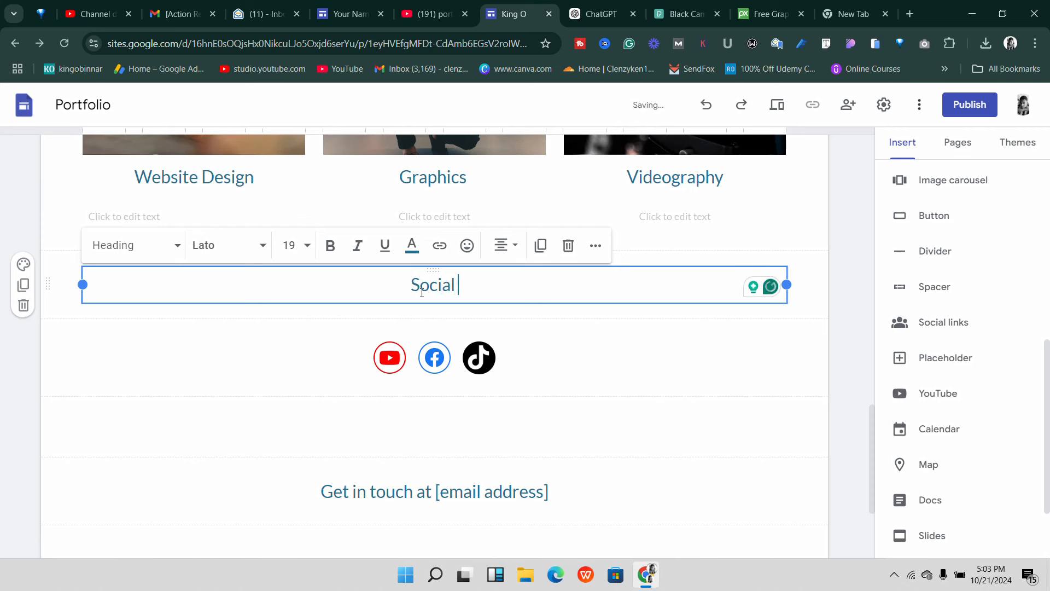
{"action": "type", "text": " Media "}
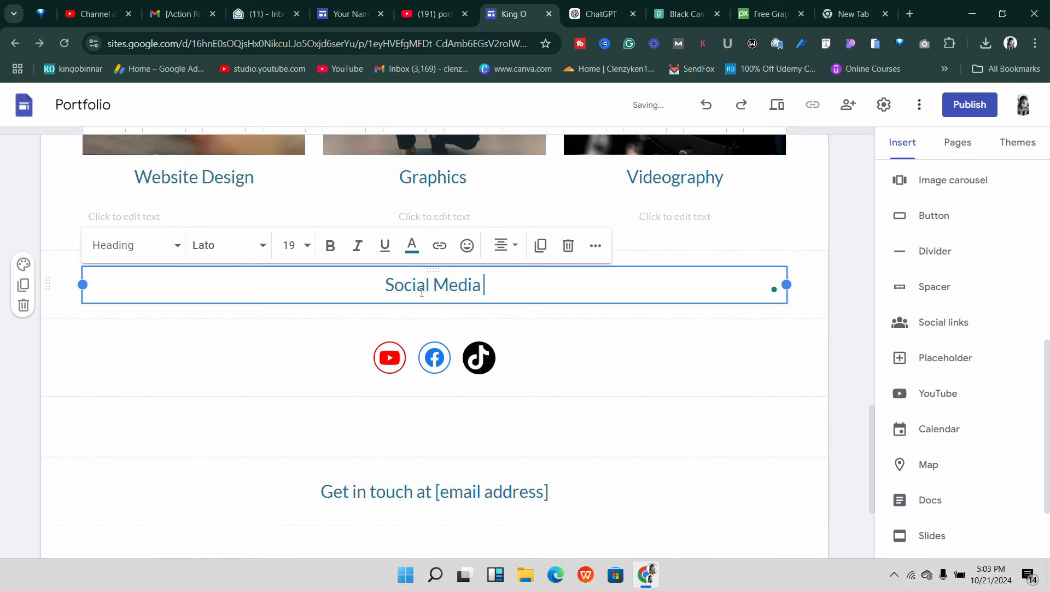
{"action": "type", "text": "LInk"}
{"action": "key", "text": "BackSpace"}
{"action": "key", "text": "BackSpace"}
{"action": "key", "text": "BackSpace"}
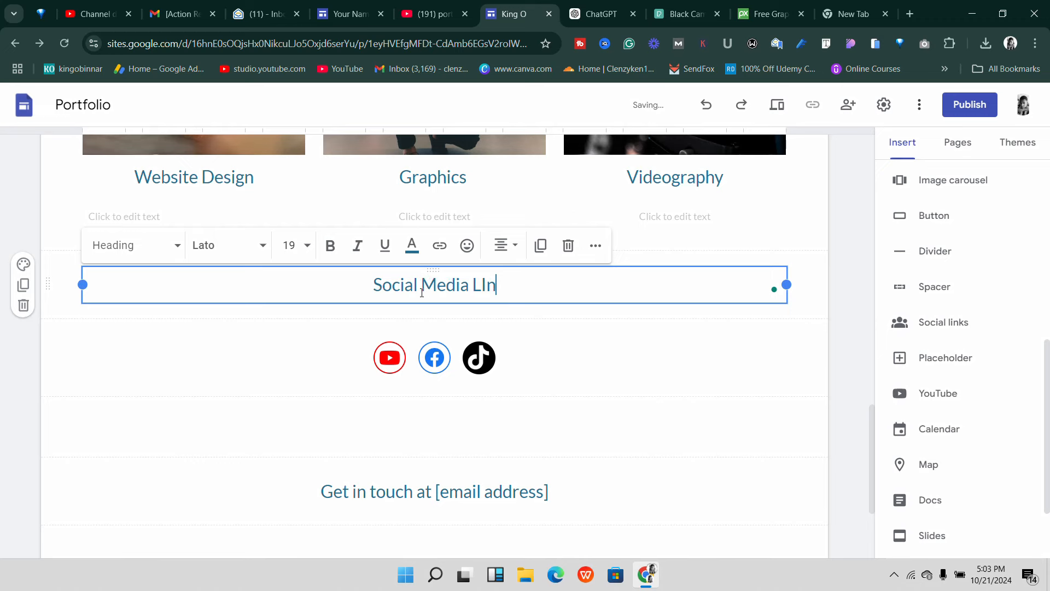
{"action": "type", "text": "inks"}
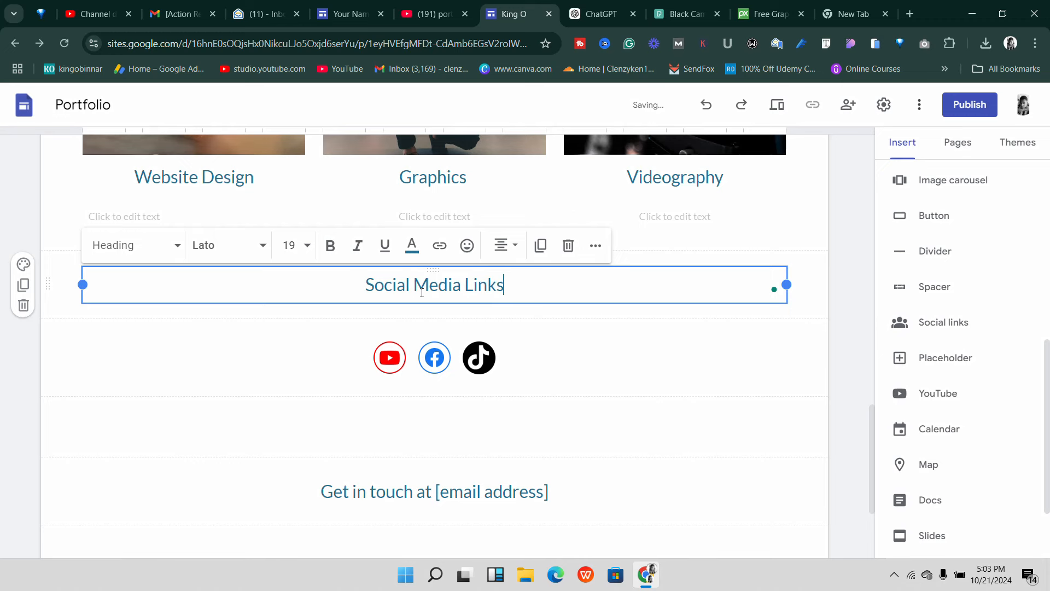
- Move the social links element into the "Social Media Links" section, directly beneath the heading
{"action": "scroll", "coordinate": [516, 307], "scroll_direction": "up", "scroll_amount": 3}
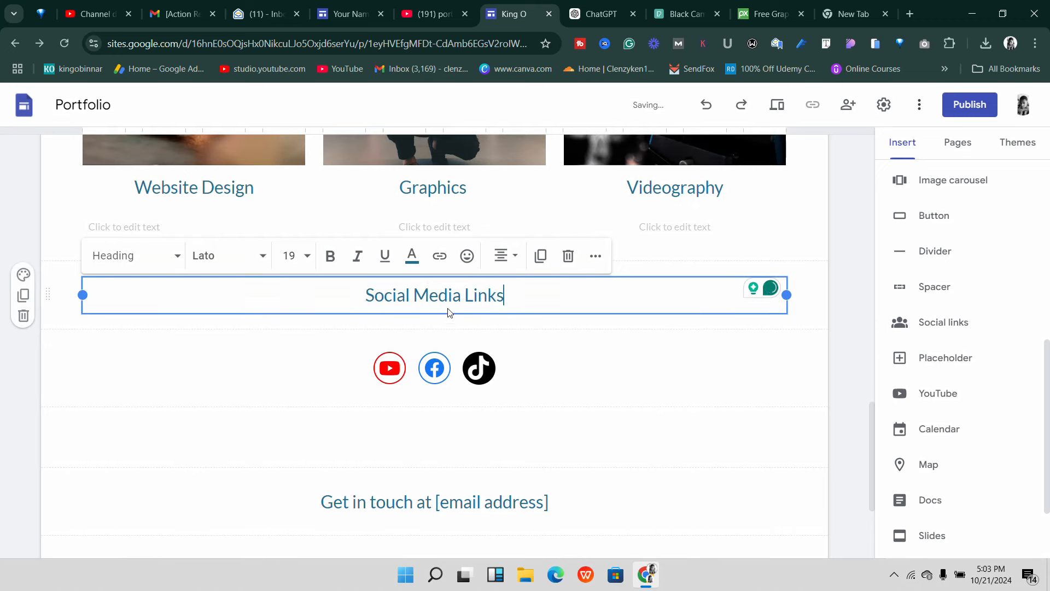
{"action": "left_click", "coordinate": [798, 378]}
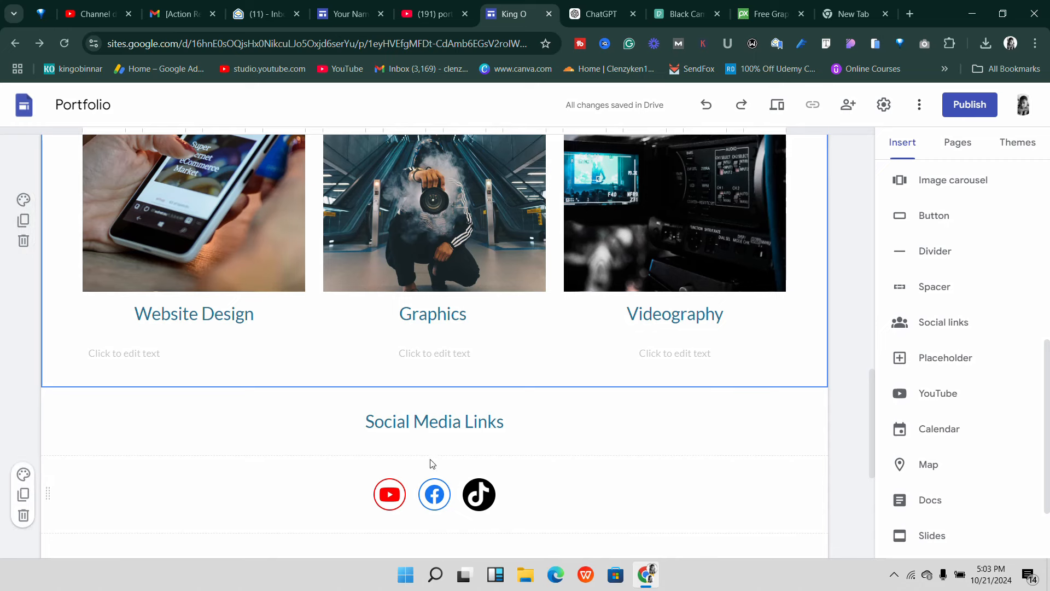
{"action": "left_click", "coordinate": [433, 486]}
{"action": "left_click_drag", "start_coordinate": [435, 474], "coordinate": [360, 450]}
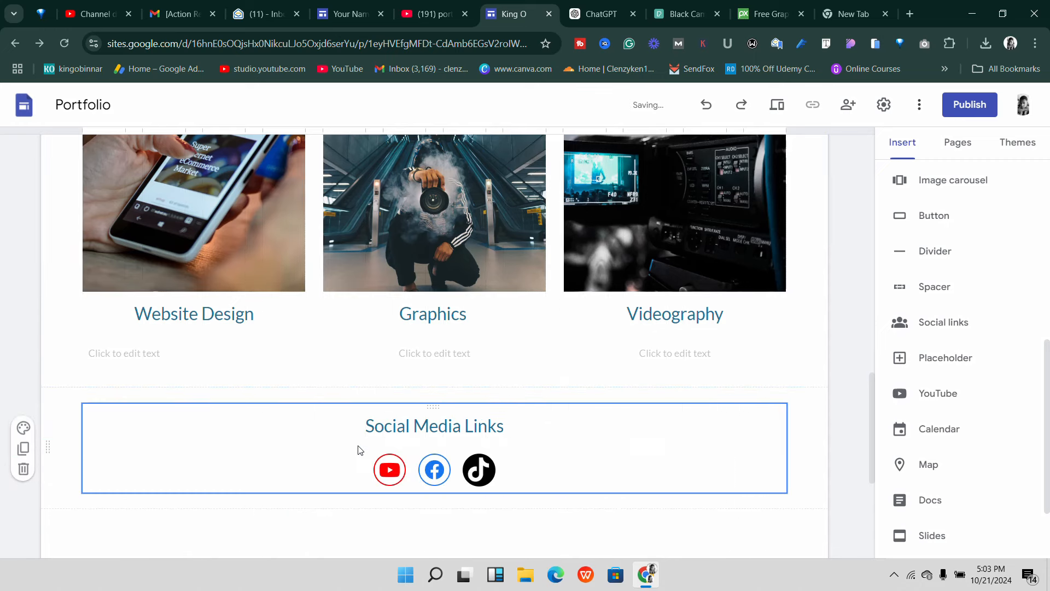
- Apply centre alignment to the social icons beneath the "Social Media Links" heading
{"action": "left_click", "coordinate": [375, 470]}
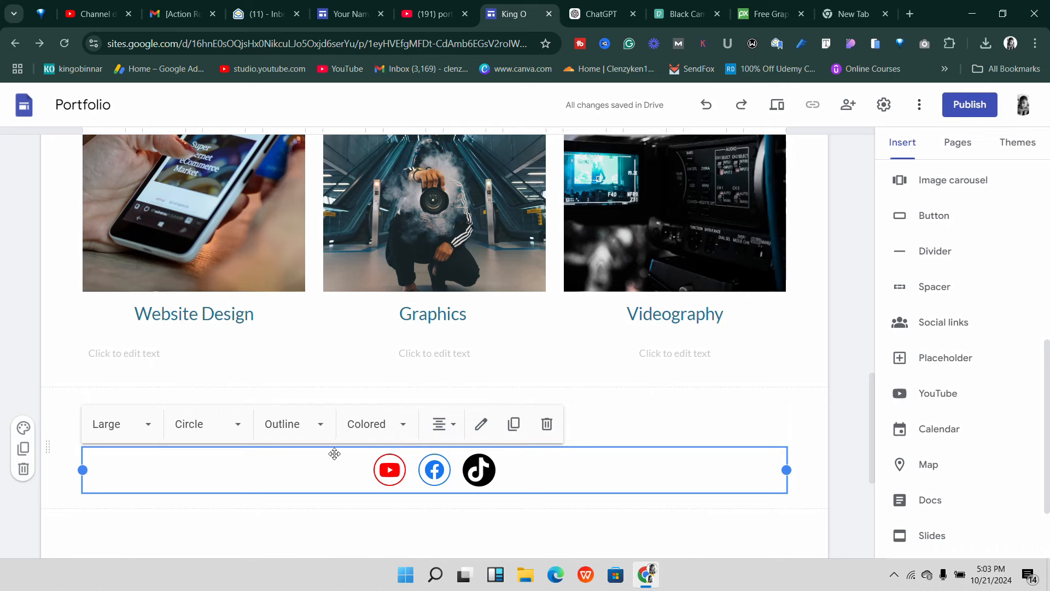
{"action": "left_click", "coordinate": [439, 424]}
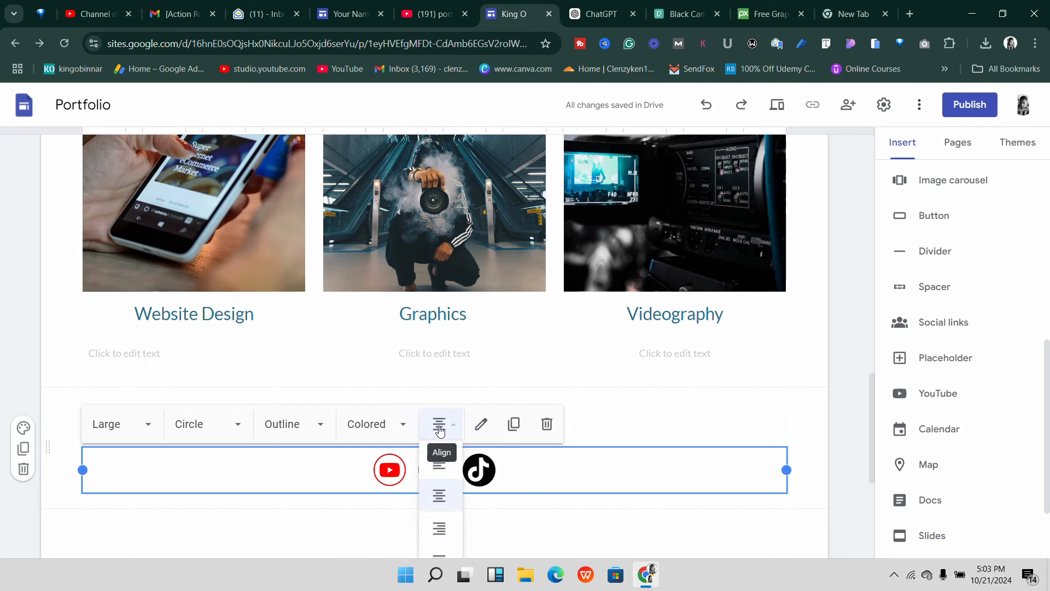
{"action": "left_click", "coordinate": [438, 496]}
{"action": "left_click", "coordinate": [619, 421]}
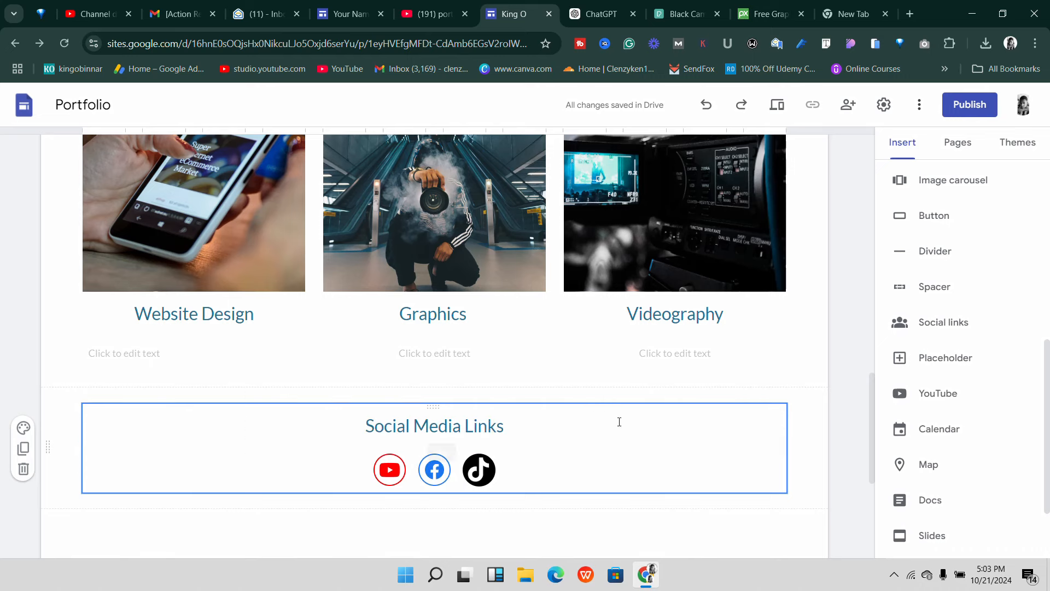
{"action": "left_click", "coordinate": [492, 426]}
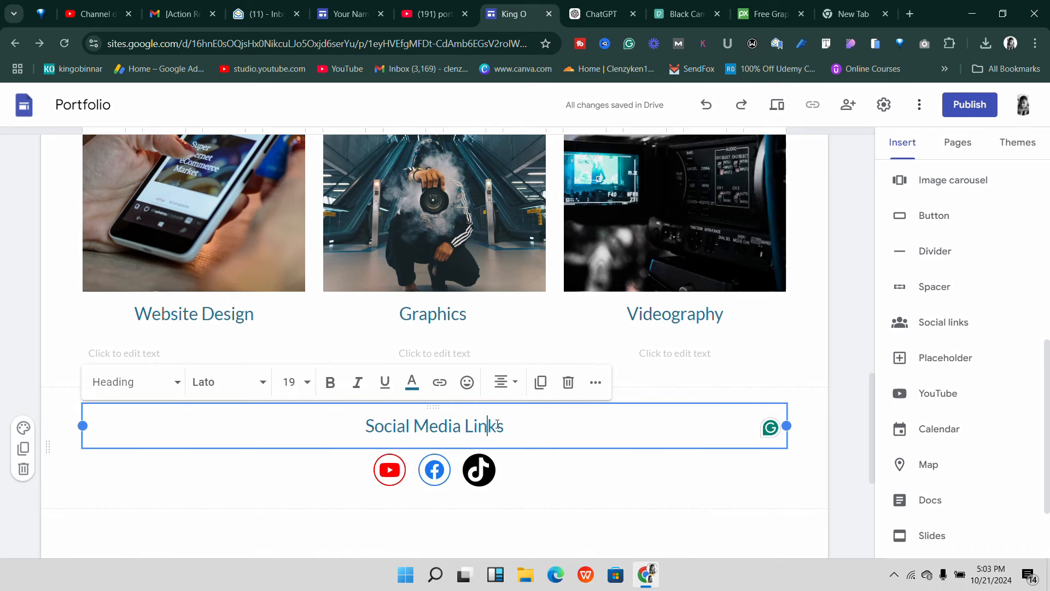
{"action": "left_click", "coordinate": [800, 372]}
- Delete the empty text section between the social media links and the "Get in touch" section
{"action": "scroll", "coordinate": [465, 434], "scroll_direction": "down", "scroll_amount": 2}
{"action": "left_click", "coordinate": [459, 403]}
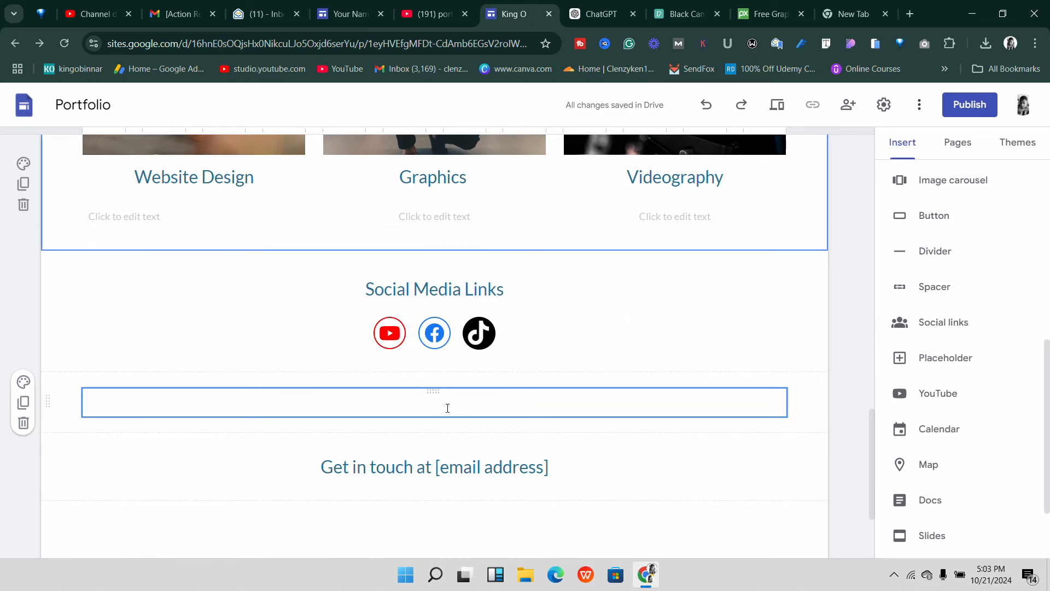
{"action": "right_click", "coordinate": [448, 409]}
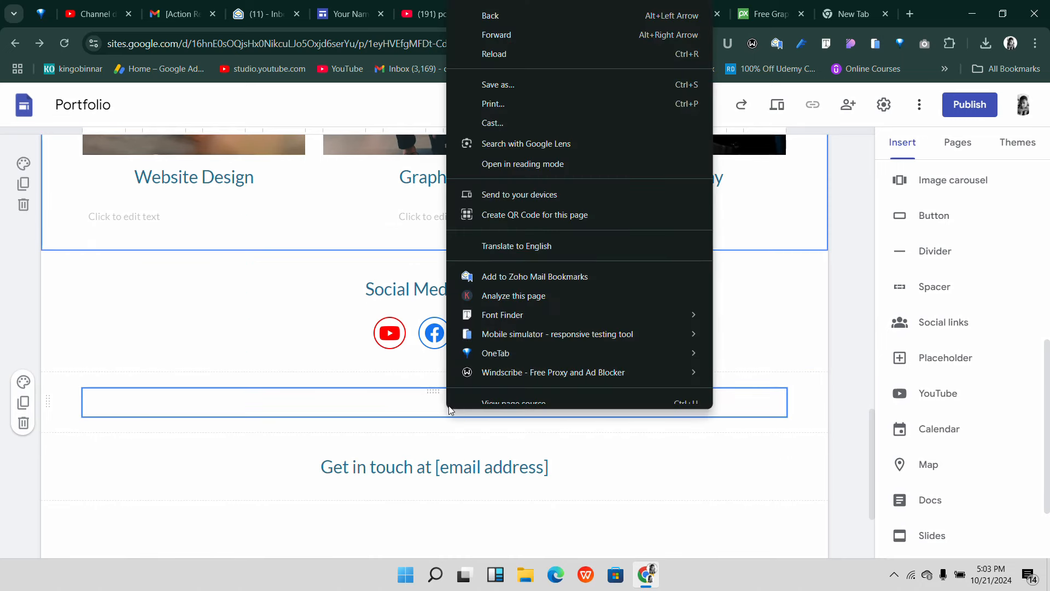
{"action": "left_click", "coordinate": [22, 424]}
{"action": "scroll", "coordinate": [418, 257], "scroll_direction": "up", "scroll_amount": 10}
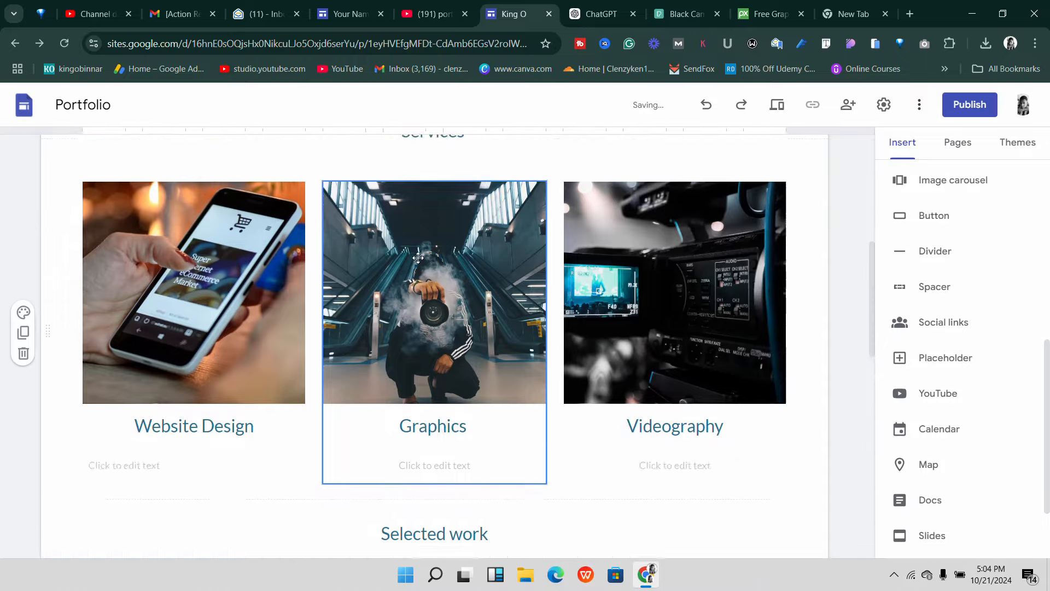
{"action": "scroll", "coordinate": [409, 262], "scroll_direction": "up", "scroll_amount": 5}
{"action": "scroll", "coordinate": [424, 294], "scroll_direction": "down", "scroll_amount": 4}
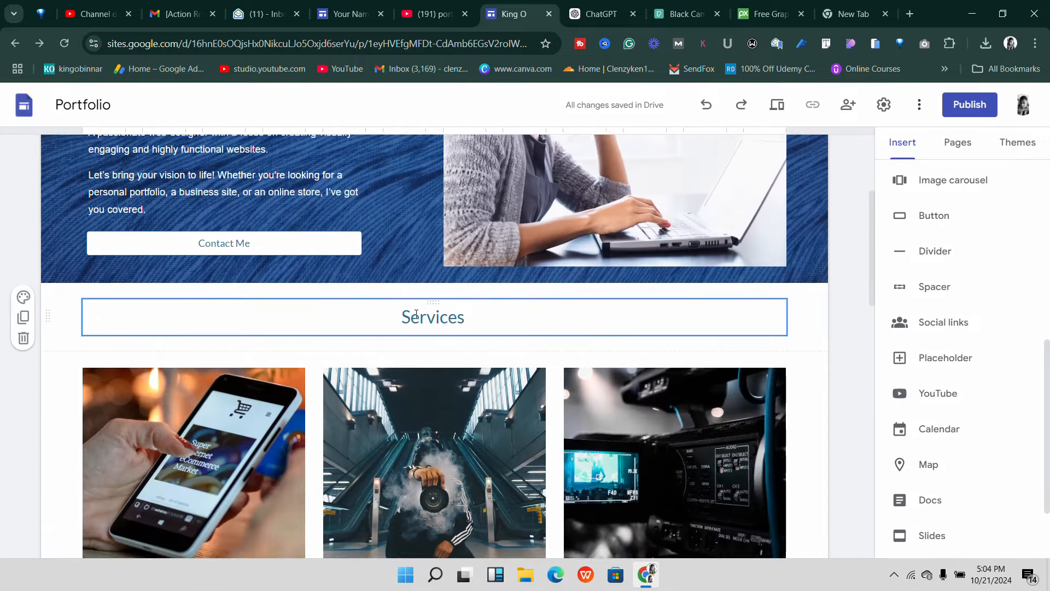
{"action": "scroll", "coordinate": [416, 313], "scroll_direction": "down", "scroll_amount": 3}
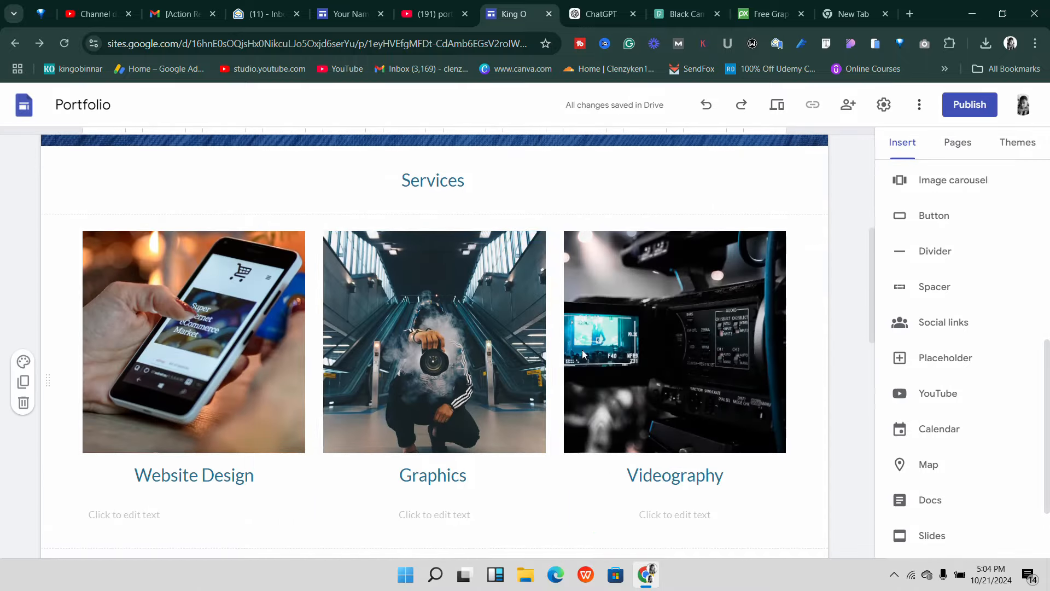
- Delete the empty text section beneath the "Get in touch at [email address]" section on the home page
{"action": "scroll", "coordinate": [383, 361], "scroll_direction": "down", "scroll_amount": 5}
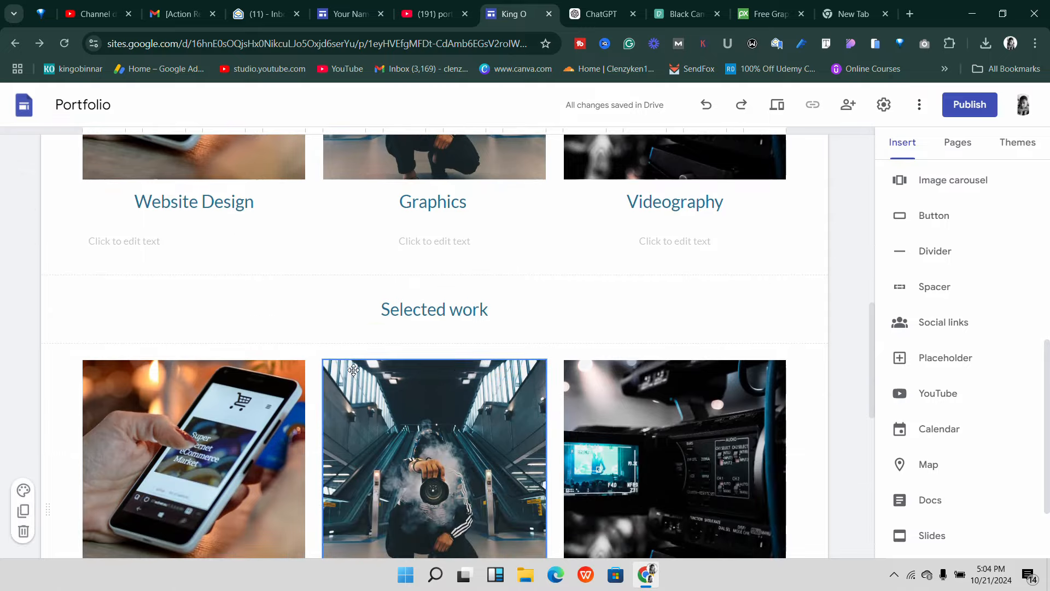
{"action": "scroll", "coordinate": [354, 370], "scroll_direction": "down", "scroll_amount": 3}
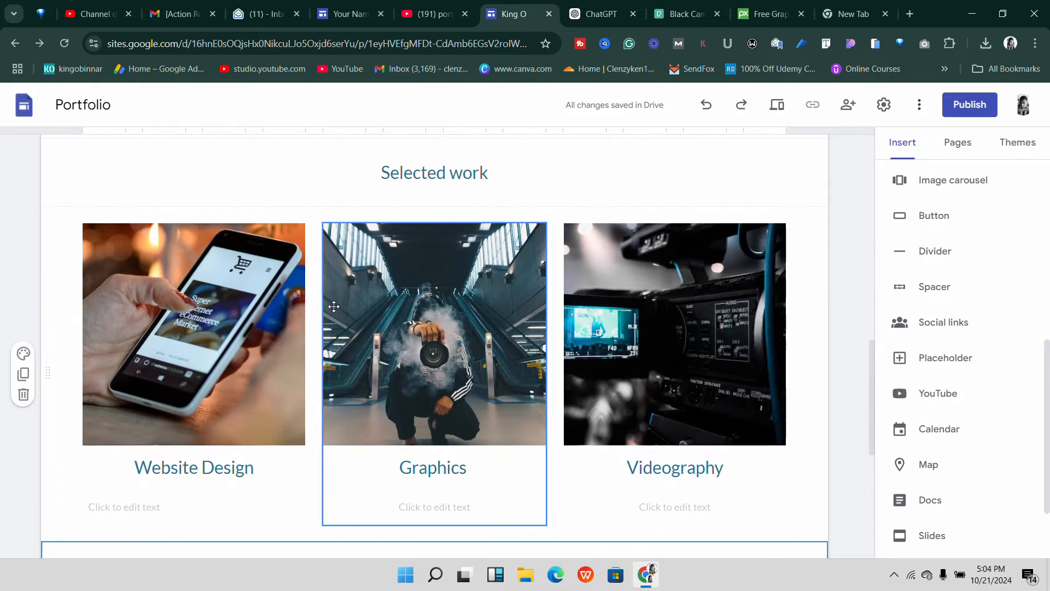
{"action": "scroll", "coordinate": [334, 306], "scroll_direction": "down", "scroll_amount": 4}
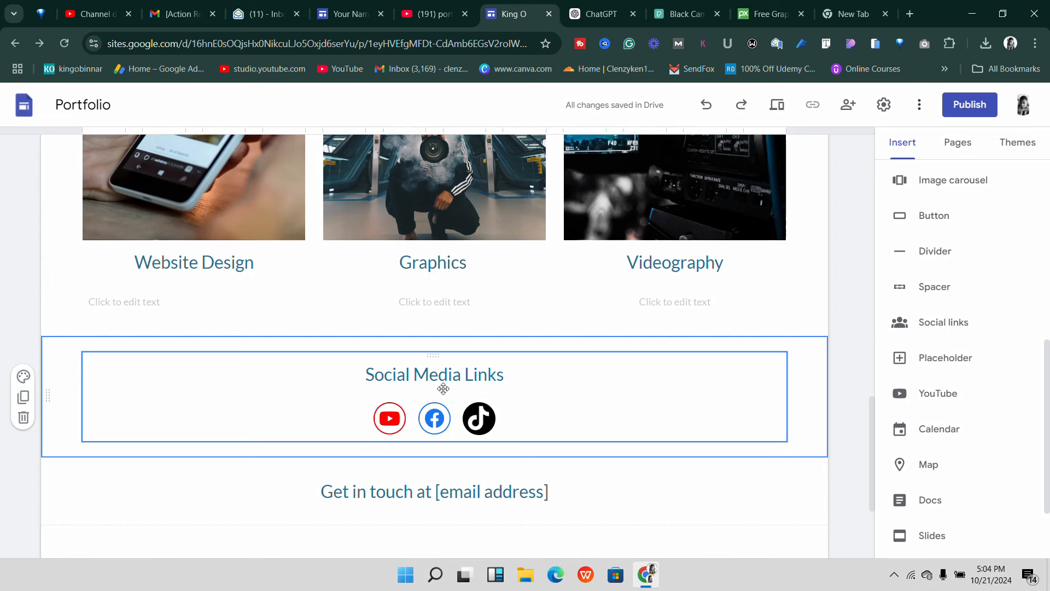
{"action": "scroll", "coordinate": [464, 390], "scroll_direction": "down", "scroll_amount": 3}
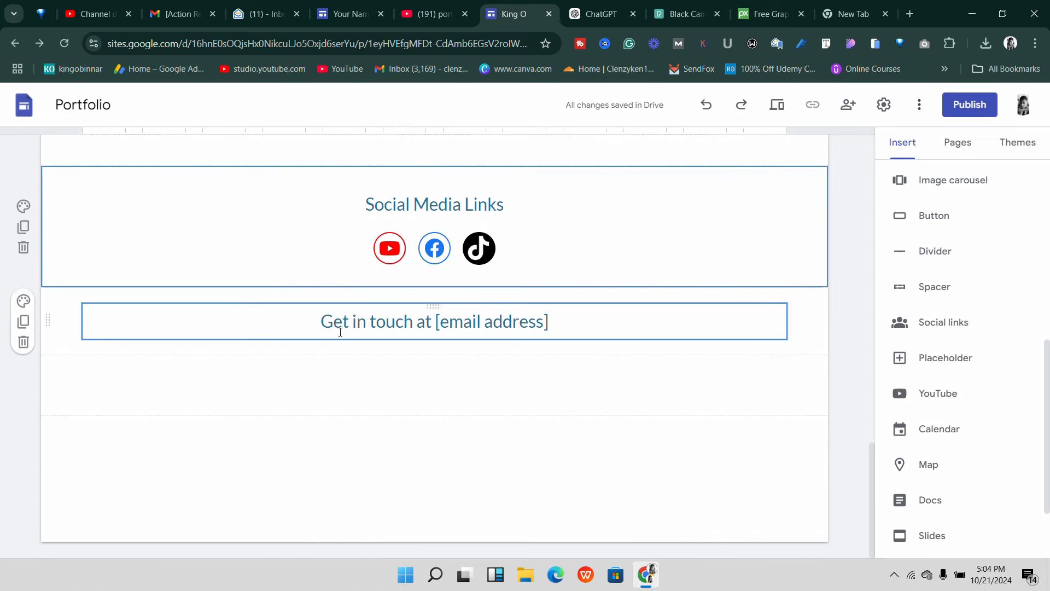
{"action": "left_click", "coordinate": [363, 328]}
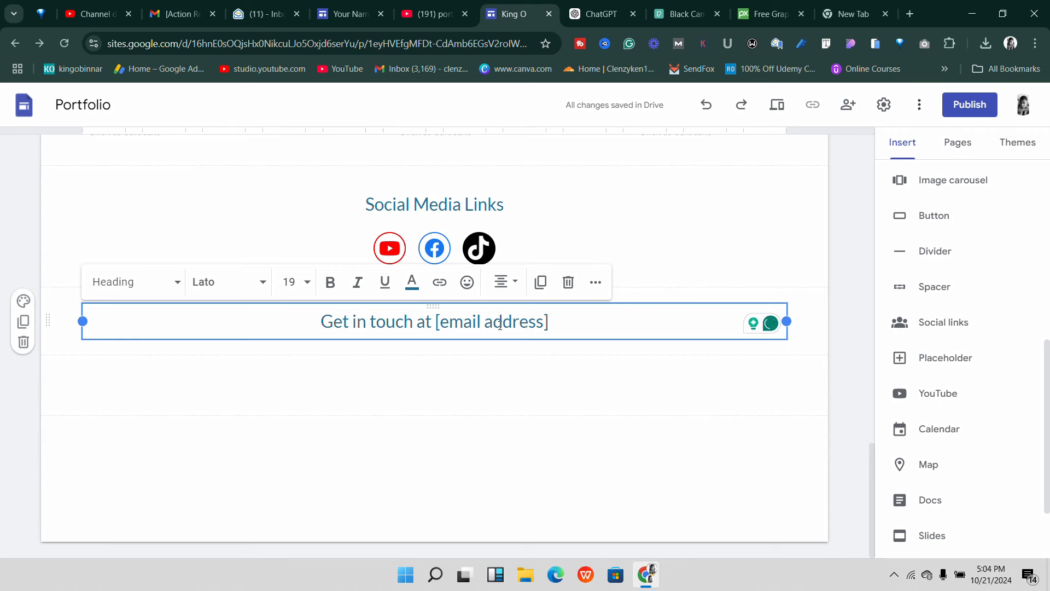
{"action": "left_click_drag", "start_coordinate": [549, 322], "coordinate": [436, 322]}
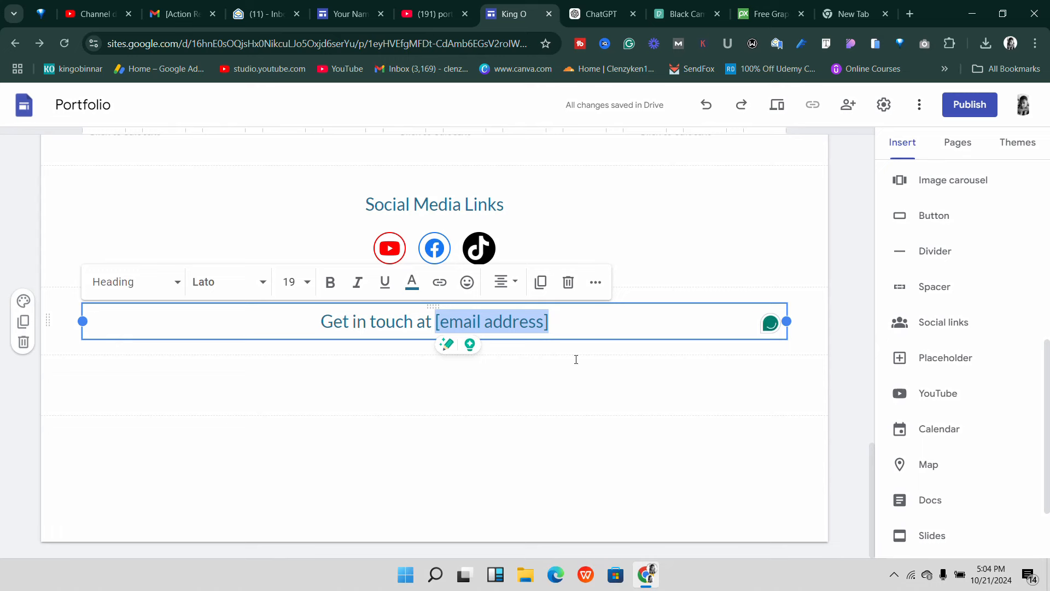
{"action": "left_click_drag", "start_coordinate": [568, 384], "coordinate": [553, 394]}
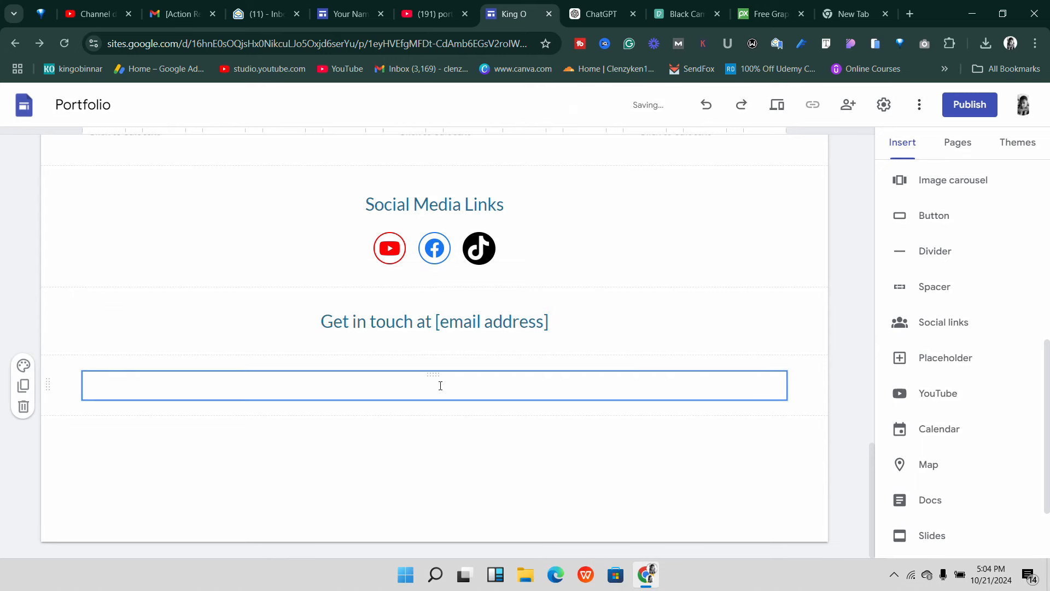
{"action": "scroll", "coordinate": [440, 383], "scroll_direction": "up", "scroll_amount": 1}
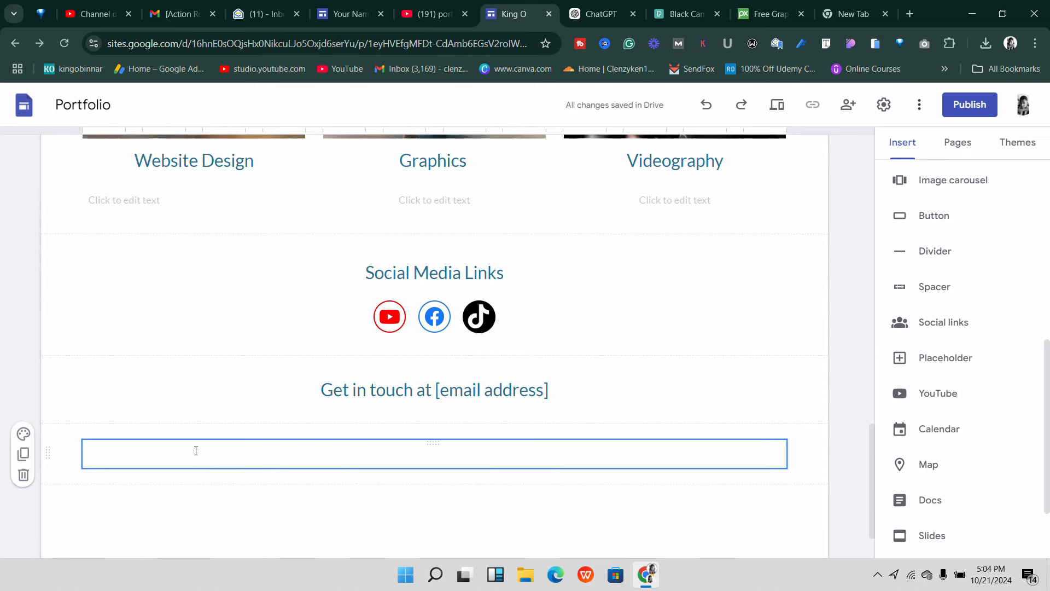
{"action": "left_click", "coordinate": [23, 475]}
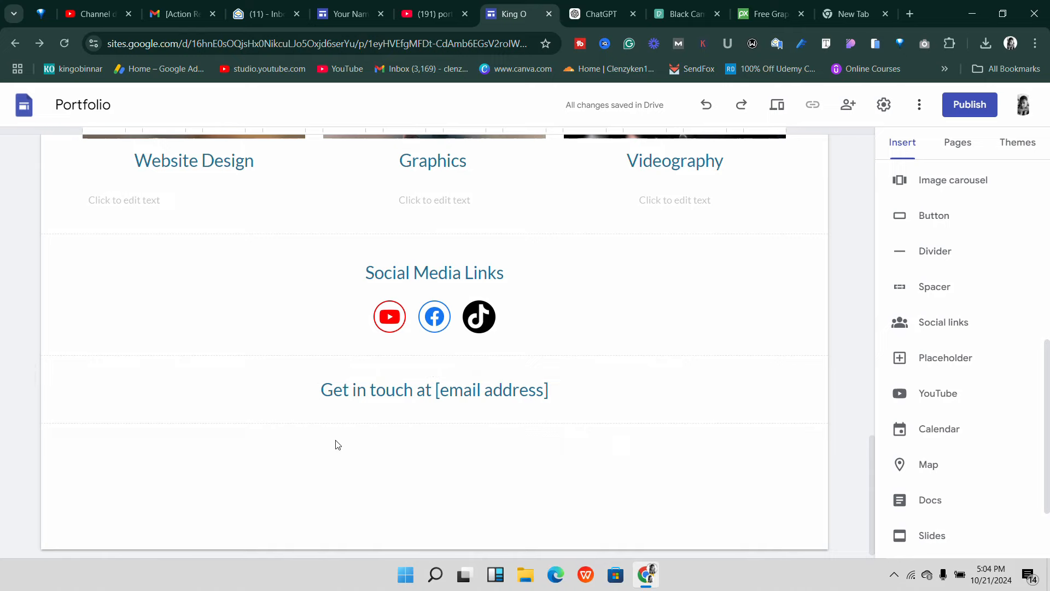
- Open the site's About page and look over its sections, from the top image down to Work experience and Education
{"action": "scroll", "coordinate": [415, 466], "scroll_direction": "up", "scroll_amount": 6}
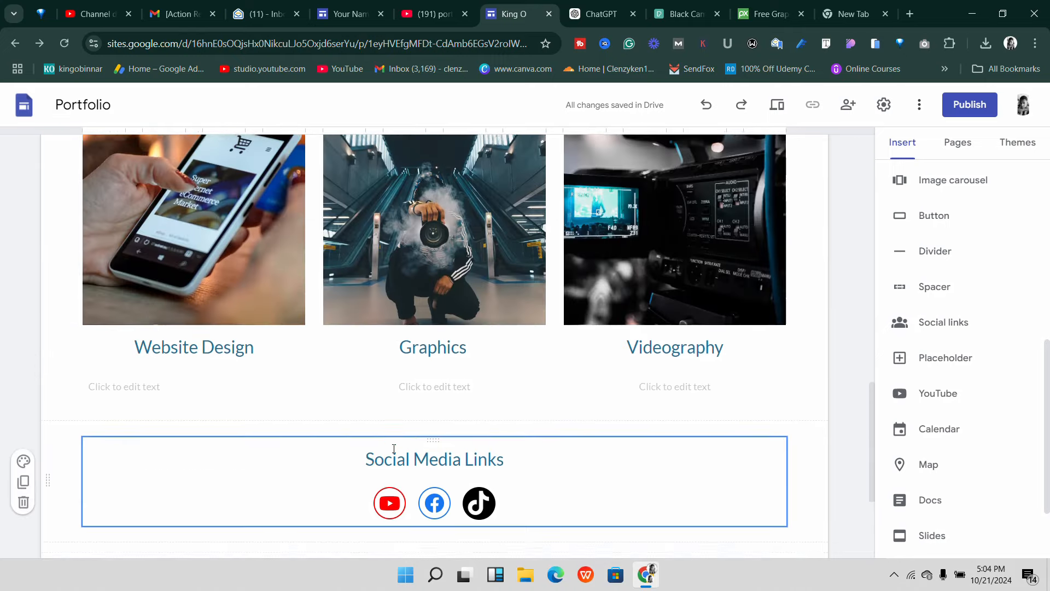
{"action": "scroll", "coordinate": [382, 444], "scroll_direction": "up", "scroll_amount": 13}
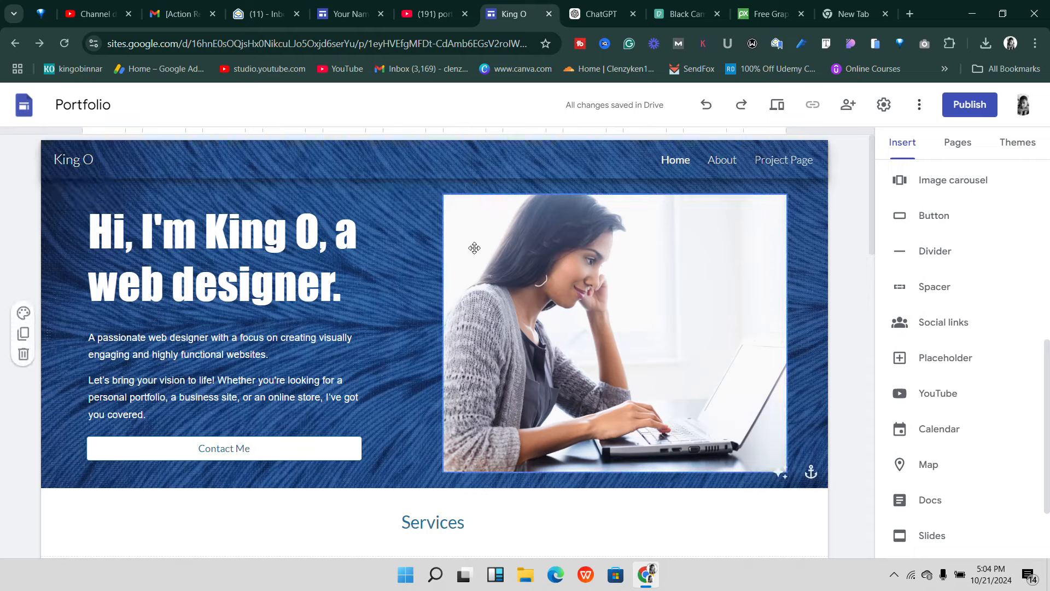
{"action": "left_click", "coordinate": [720, 161]}
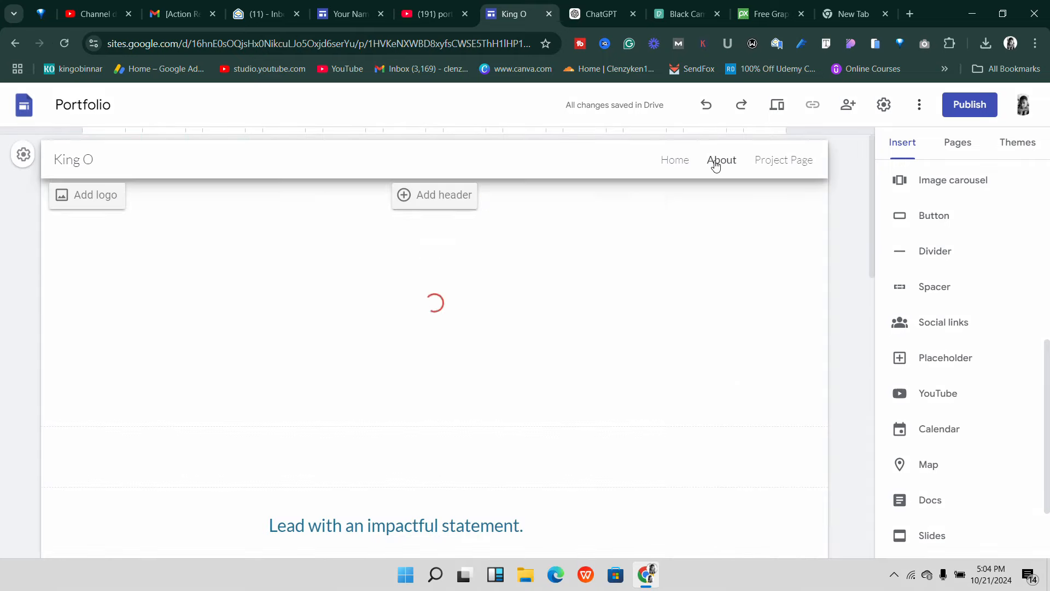
{"action": "scroll", "coordinate": [455, 276], "scroll_direction": "down", "scroll_amount": 1}
{"action": "scroll", "coordinate": [454, 276], "scroll_direction": "down", "scroll_amount": 15}
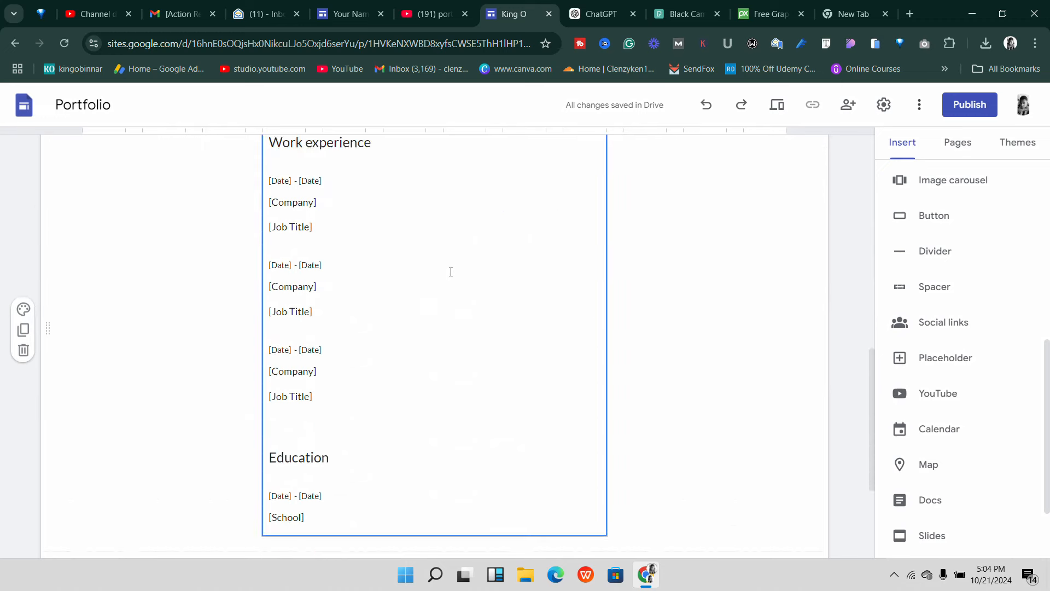
{"action": "scroll", "coordinate": [446, 265], "scroll_direction": "up", "scroll_amount": 10}
{"action": "scroll", "coordinate": [433, 259], "scroll_direction": "up", "scroll_amount": 5}
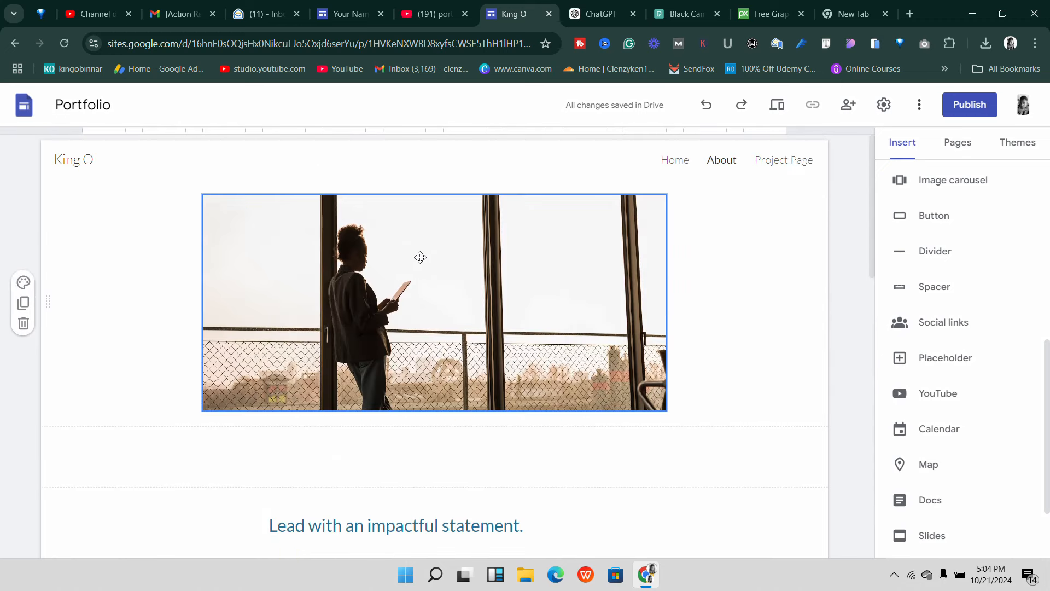
- Widen the About page's top image on both sides until it spans the full content width
{"action": "left_click", "coordinate": [322, 280]}
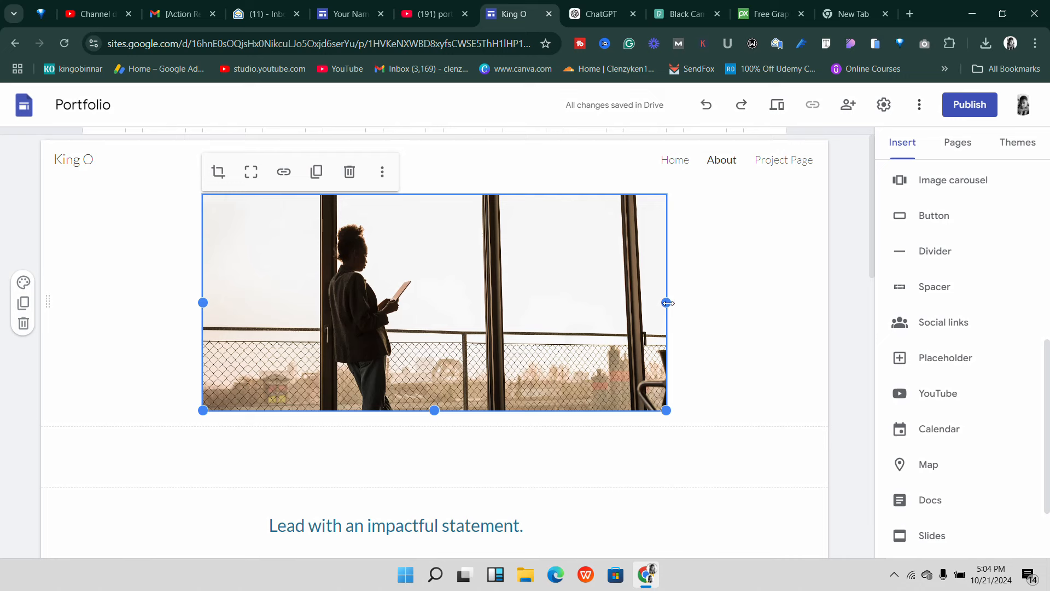
{"action": "left_click_drag", "start_coordinate": [668, 303], "coordinate": [787, 303]}
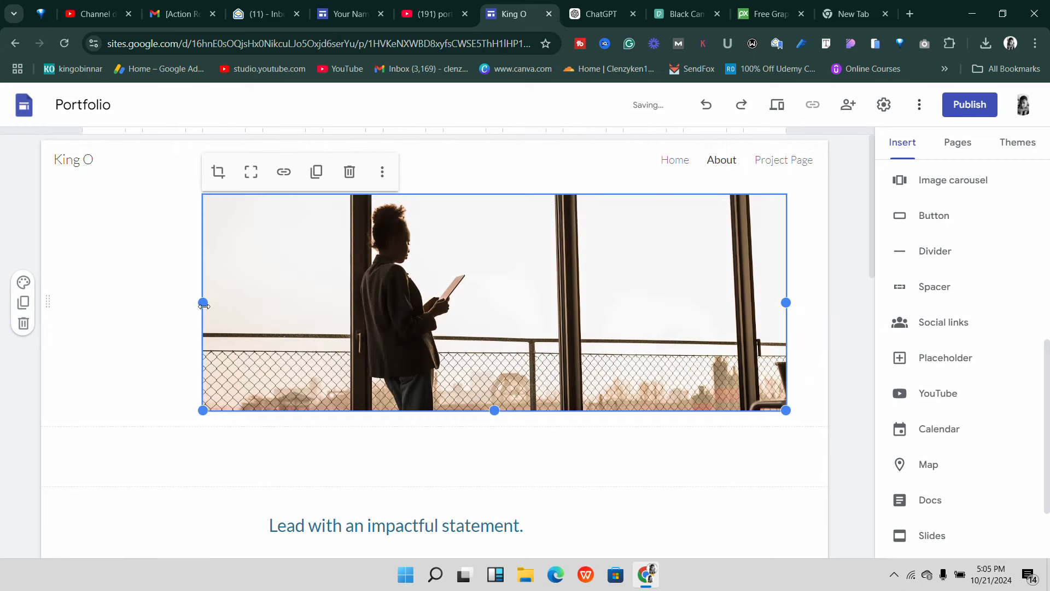
{"action": "left_click_drag", "start_coordinate": [203, 305], "coordinate": [82, 298]}
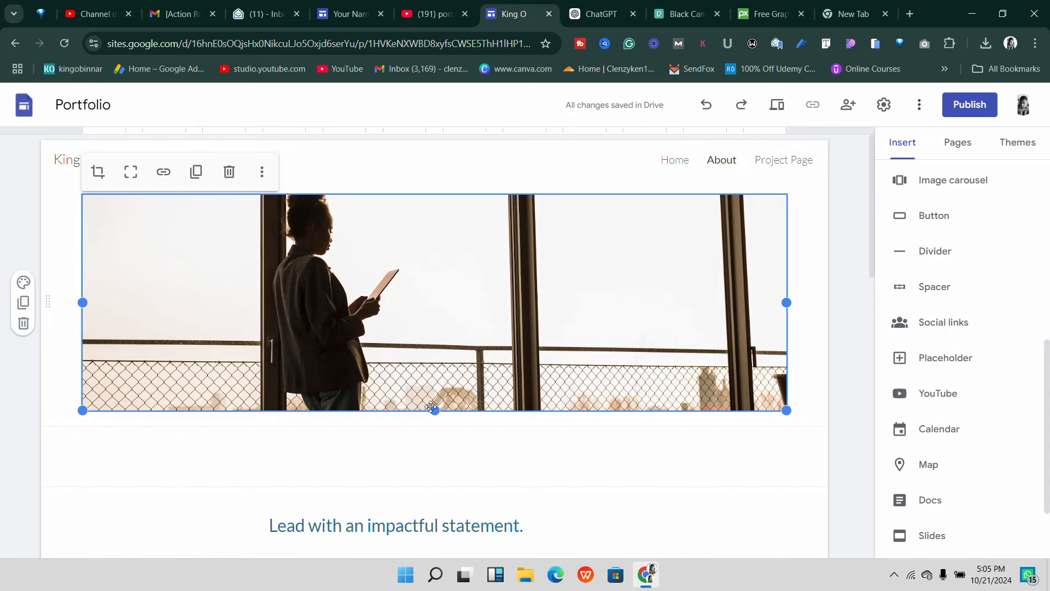
- Try to increase the height of the widened image on the About page
{"action": "left_click_drag", "start_coordinate": [435, 408], "coordinate": [406, 588]}
{"action": "scroll", "coordinate": [399, 282], "scroll_direction": "down", "scroll_amount": 6}
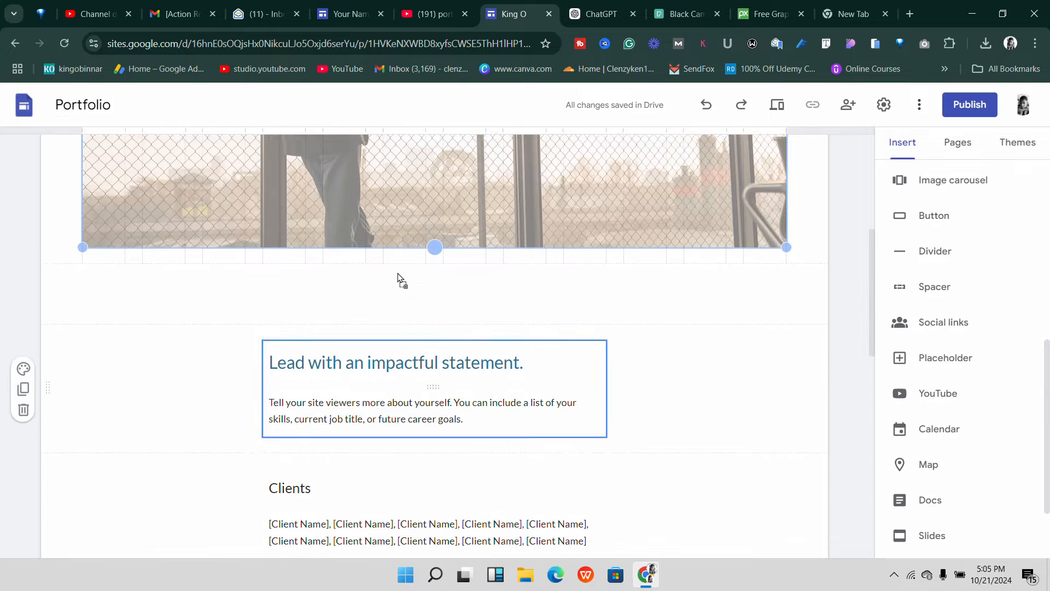
{"action": "double_click", "coordinate": [419, 248]}
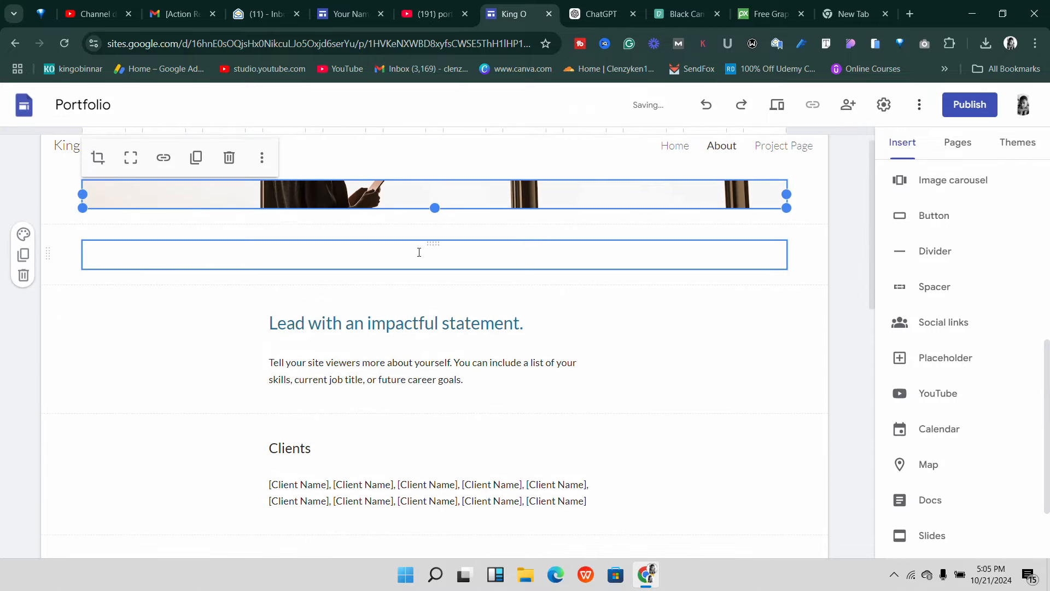
{"action": "left_click", "coordinate": [748, 344]}
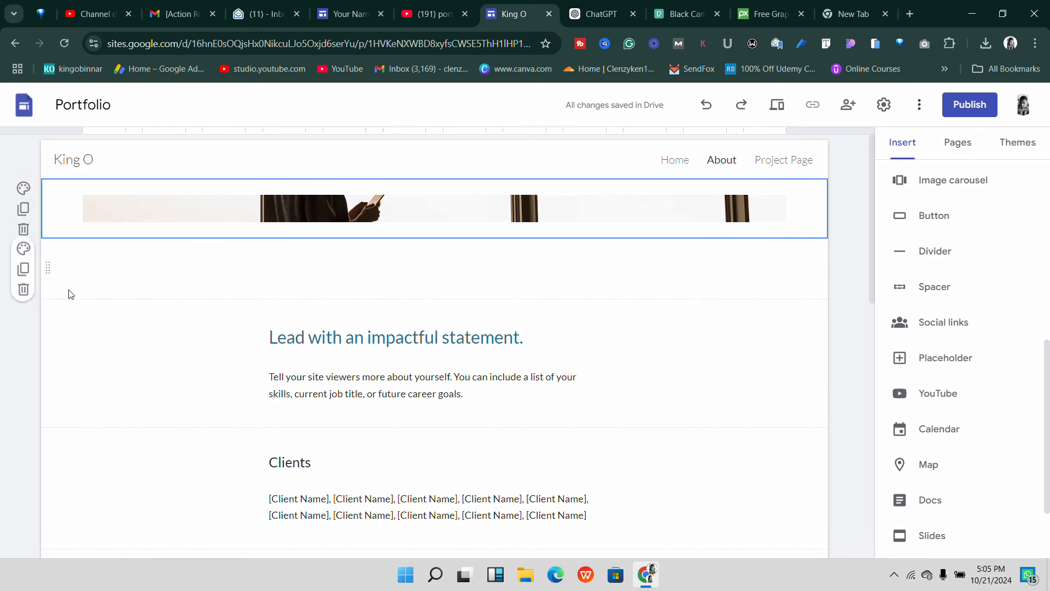
- Stretch the About page's top image downward until the standing woman's whole figure fits in the frame
{"action": "left_click", "coordinate": [137, 215]}
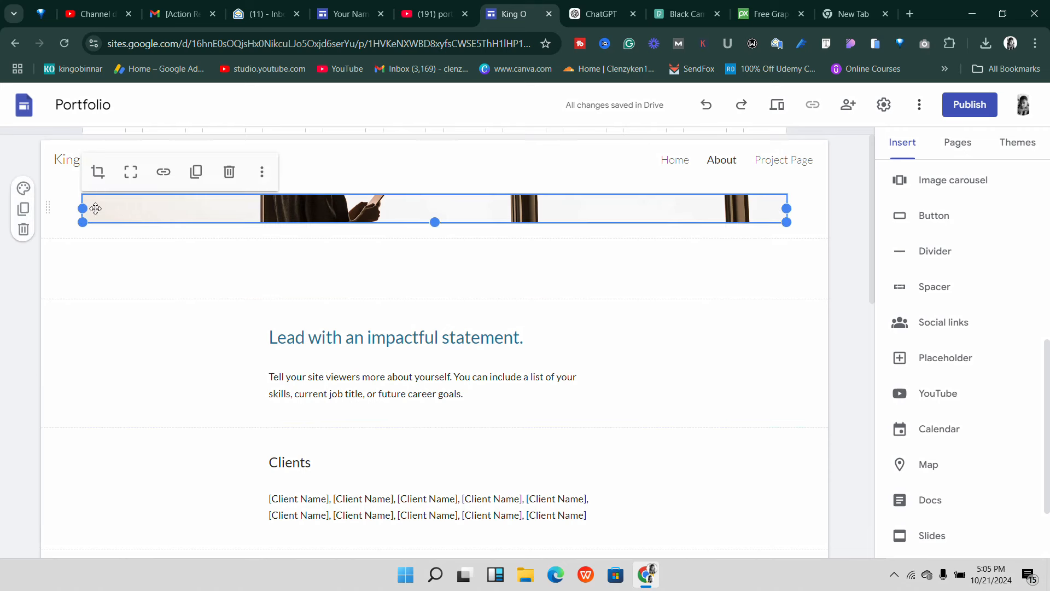
{"action": "left_click_drag", "start_coordinate": [437, 221], "coordinate": [509, 566]}
{"action": "scroll", "coordinate": [344, 217], "scroll_direction": "down", "scroll_amount": 4}
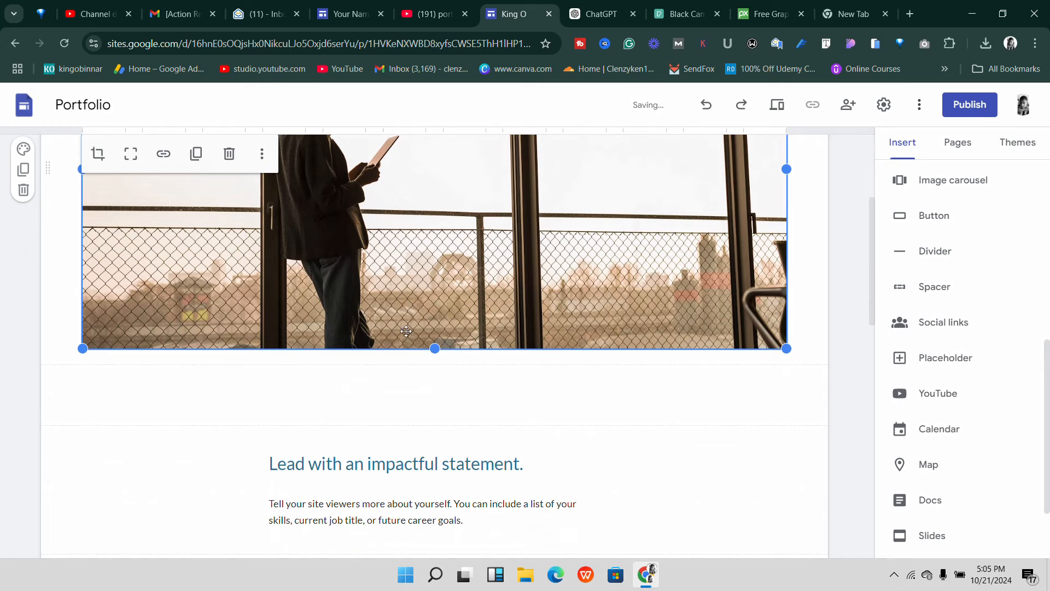
{"action": "scroll", "coordinate": [406, 331], "scroll_direction": "up", "scroll_amount": 4}
{"action": "left_click", "coordinate": [804, 258]}
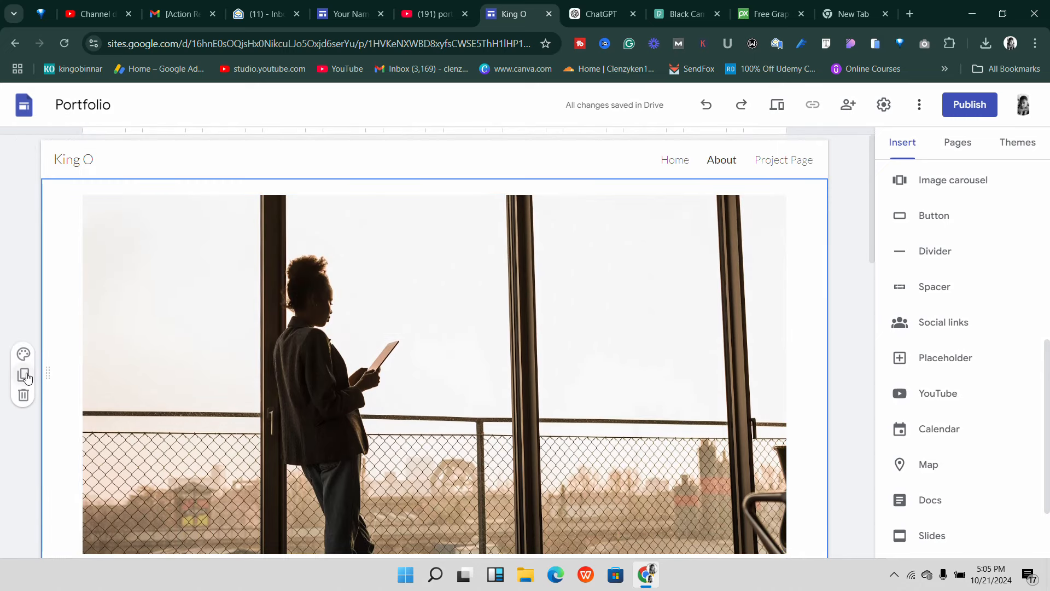
- Choose to select a background image for the About page's top image section and search Google Images for "blue"
{"action": "left_click", "coordinate": [23, 354]}
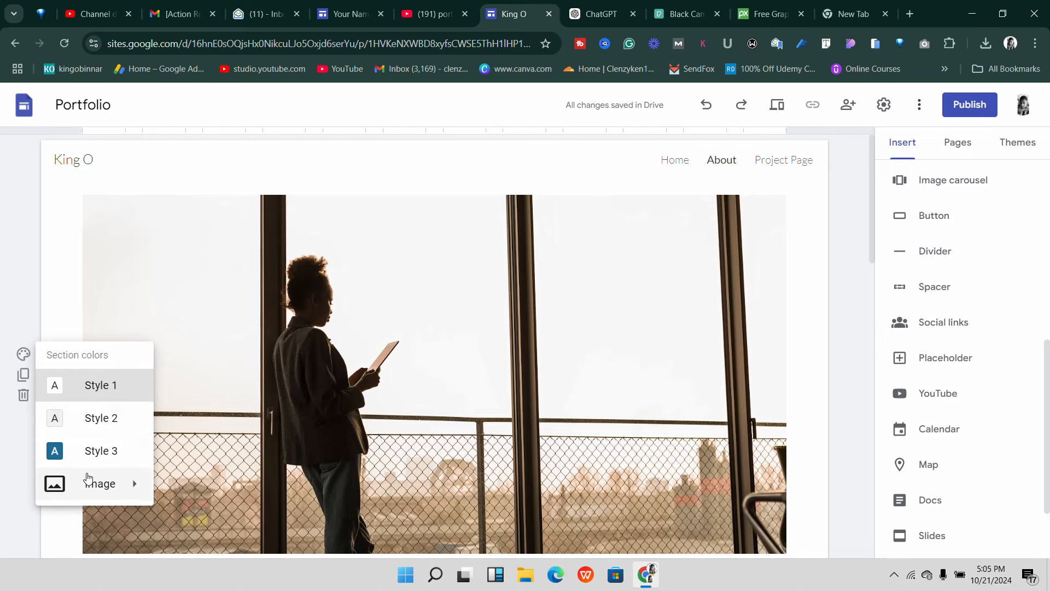
{"action": "mouse_move", "coordinate": [86, 488]}
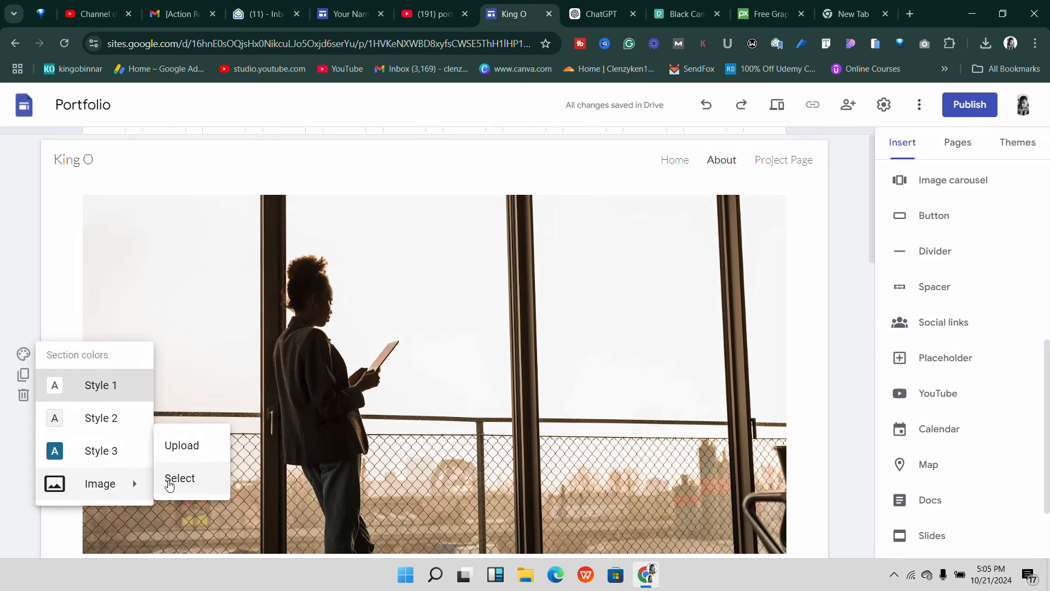
{"action": "left_click", "coordinate": [172, 485]}
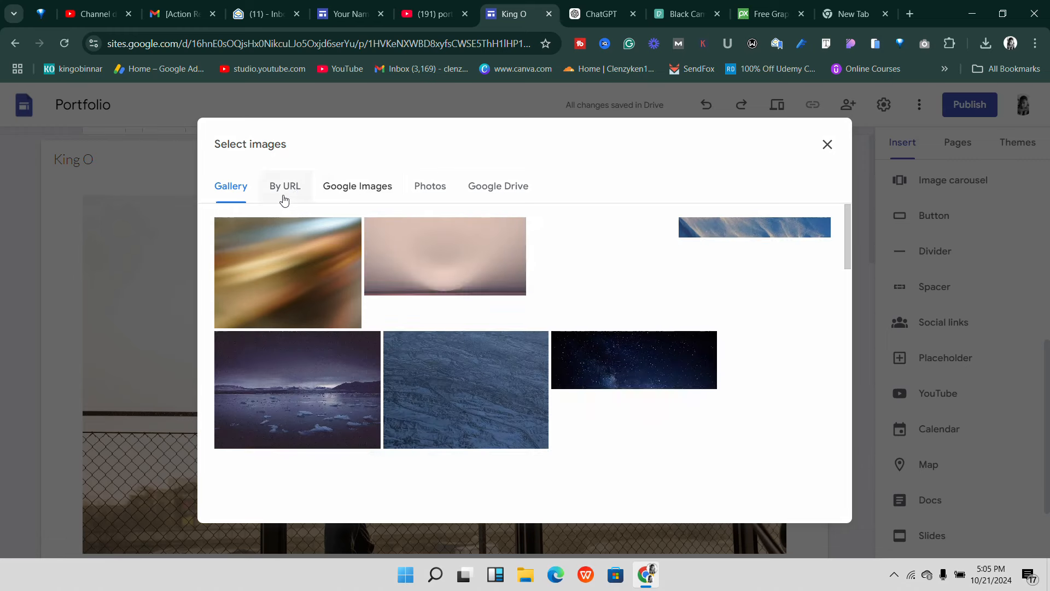
{"action": "left_click", "coordinate": [344, 199]}
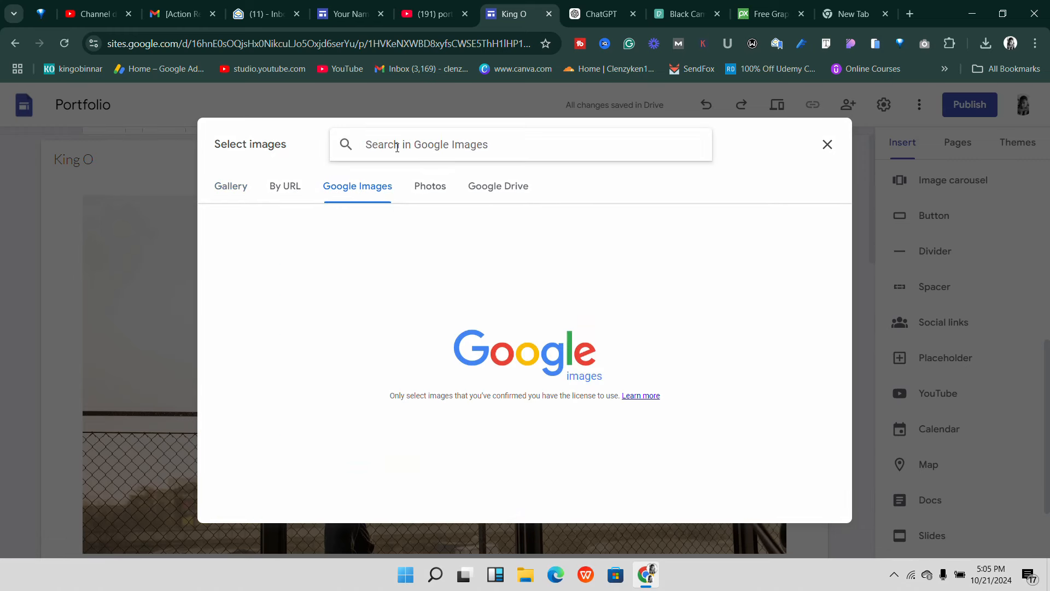
{"action": "type", "text": "blu"}
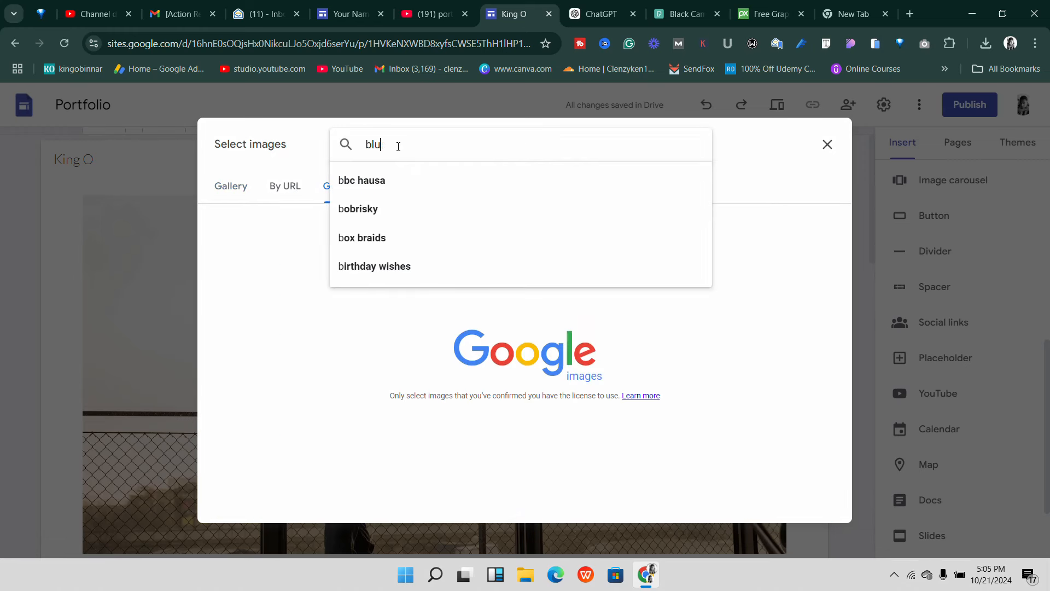
{"action": "type", "text": "e"}
{"action": "key", "text": "Return"}
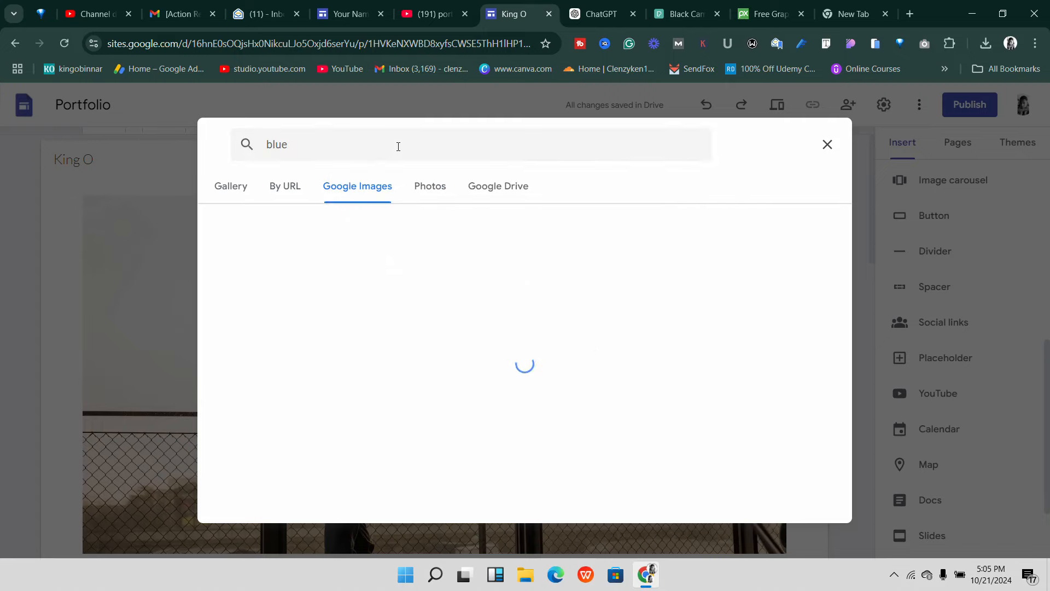
- Insert the blue feathery-textured picture from the image results as the background of the About page's top section
{"action": "scroll", "coordinate": [403, 223], "scroll_direction": "down", "scroll_amount": 6}
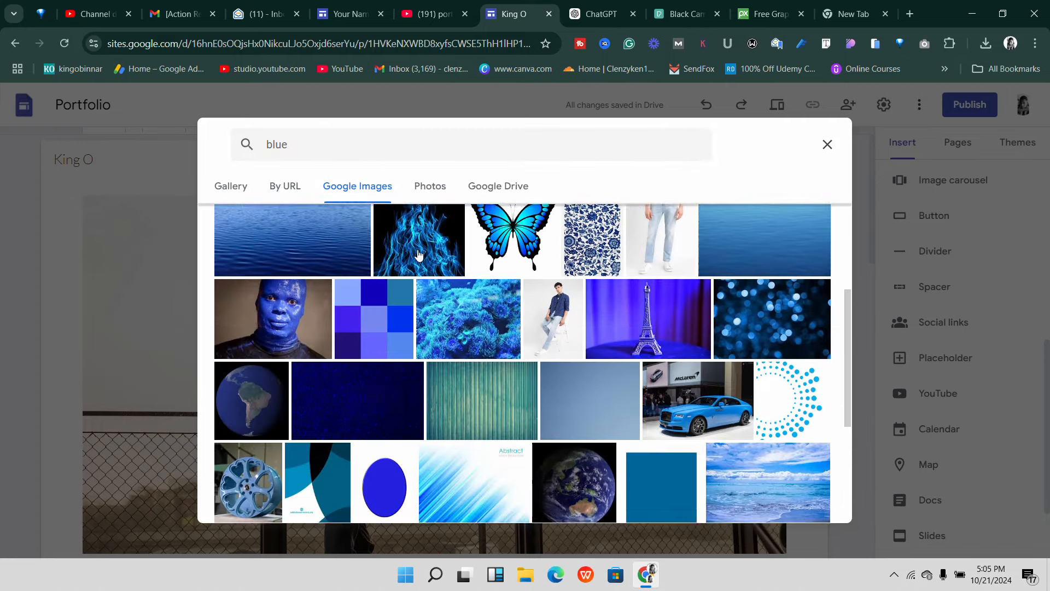
{"action": "scroll", "coordinate": [406, 304], "scroll_direction": "down", "scroll_amount": 10}
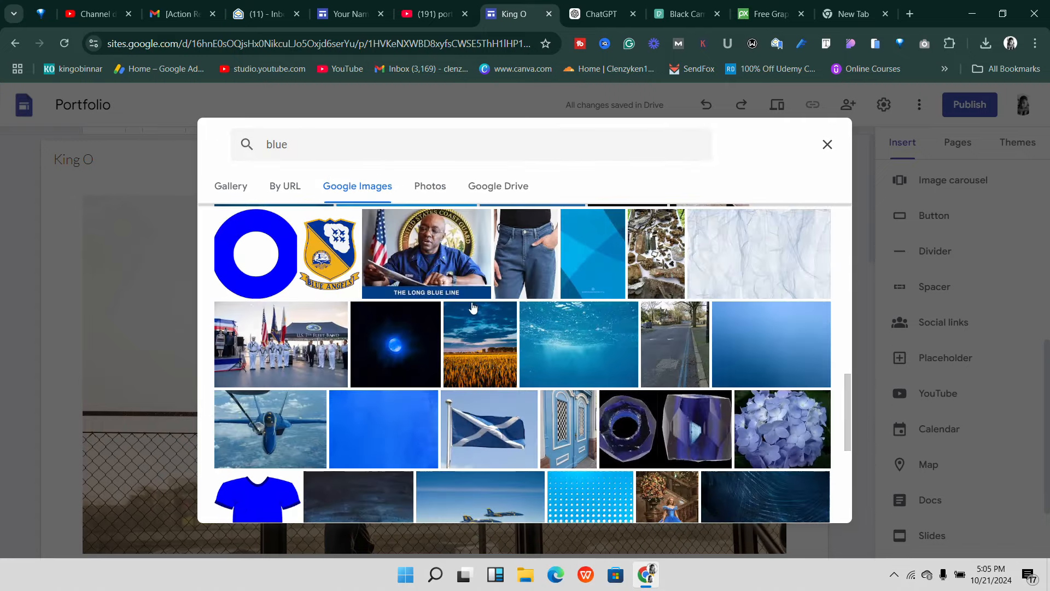
{"action": "scroll", "coordinate": [471, 311], "scroll_direction": "down", "scroll_amount": 10}
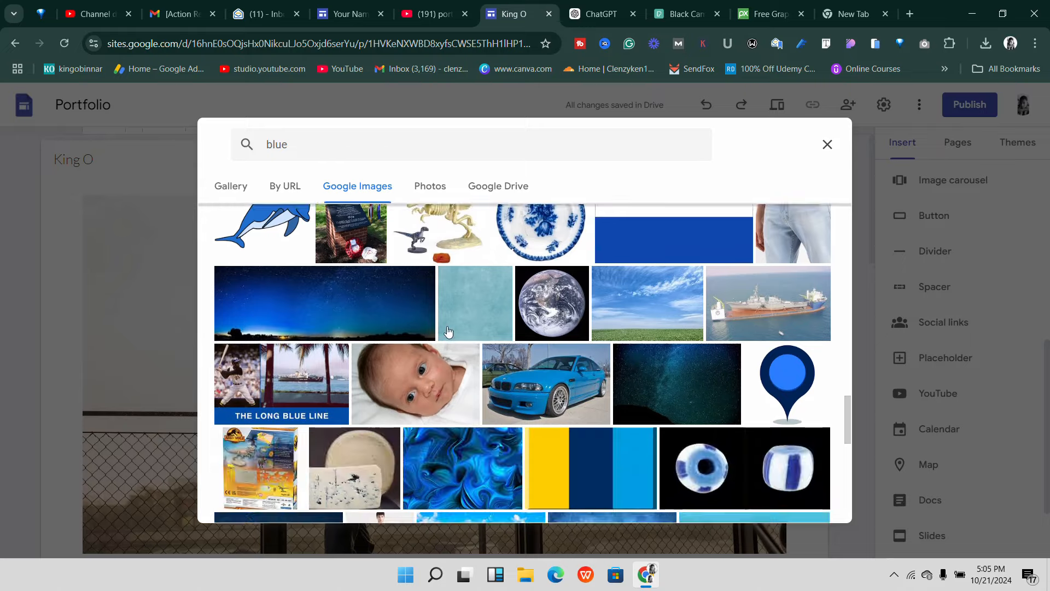
{"action": "scroll", "coordinate": [447, 333], "scroll_direction": "down", "scroll_amount": 3}
{"action": "scroll", "coordinate": [448, 328], "scroll_direction": "down", "scroll_amount": 6}
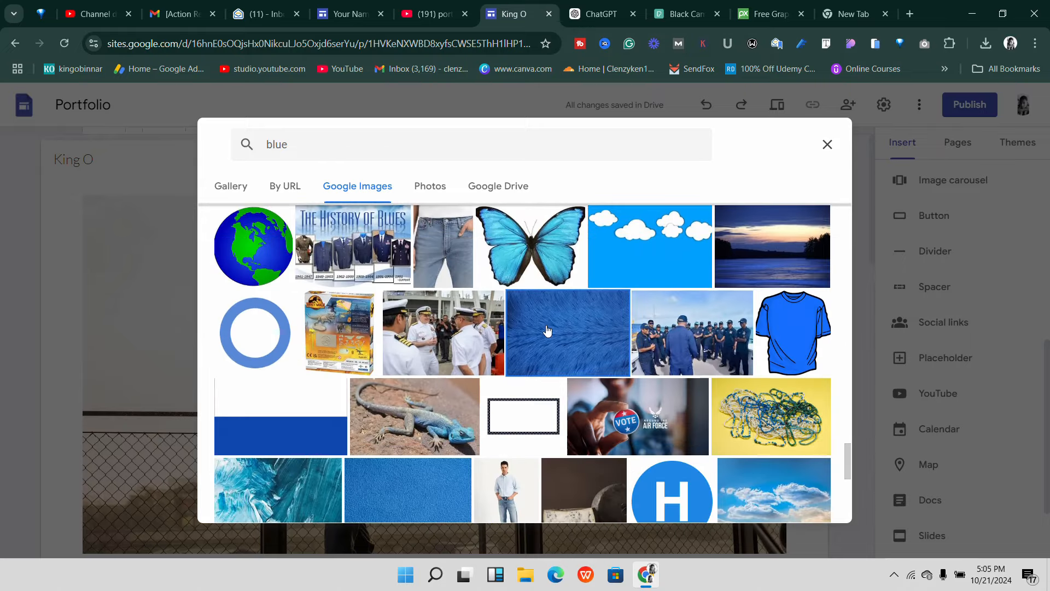
{"action": "left_click", "coordinate": [550, 329]}
{"action": "left_click", "coordinate": [801, 509]}
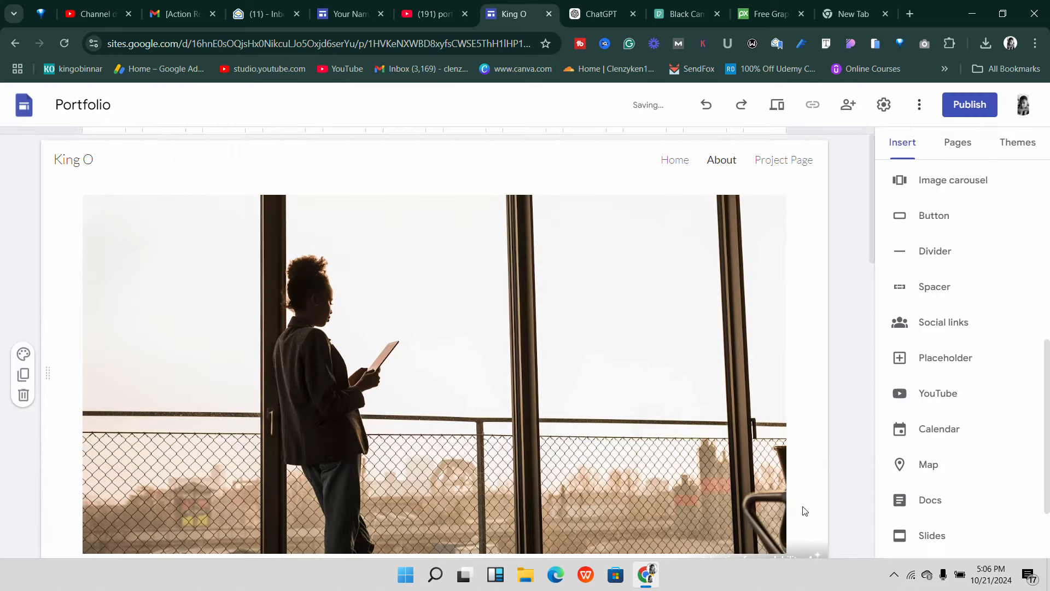
{"action": "scroll", "coordinate": [668, 368], "scroll_direction": "down", "scroll_amount": 3}
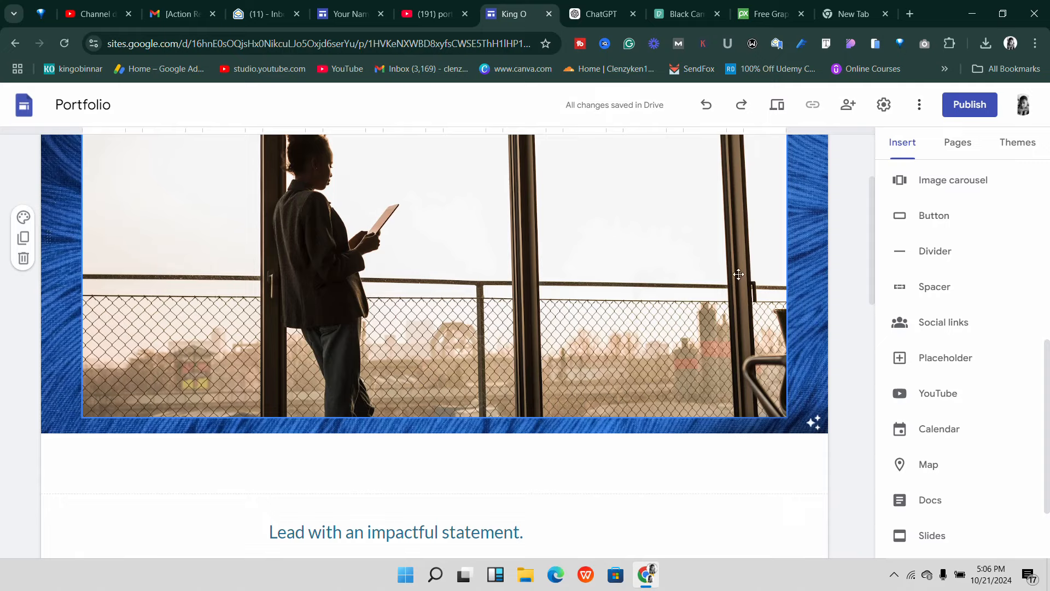
- Replace the "Lead with an impactful statement." heading on the About page with "About Me and My work" and center it
{"action": "scroll", "coordinate": [56, 272], "scroll_direction": "up", "scroll_amount": 3}
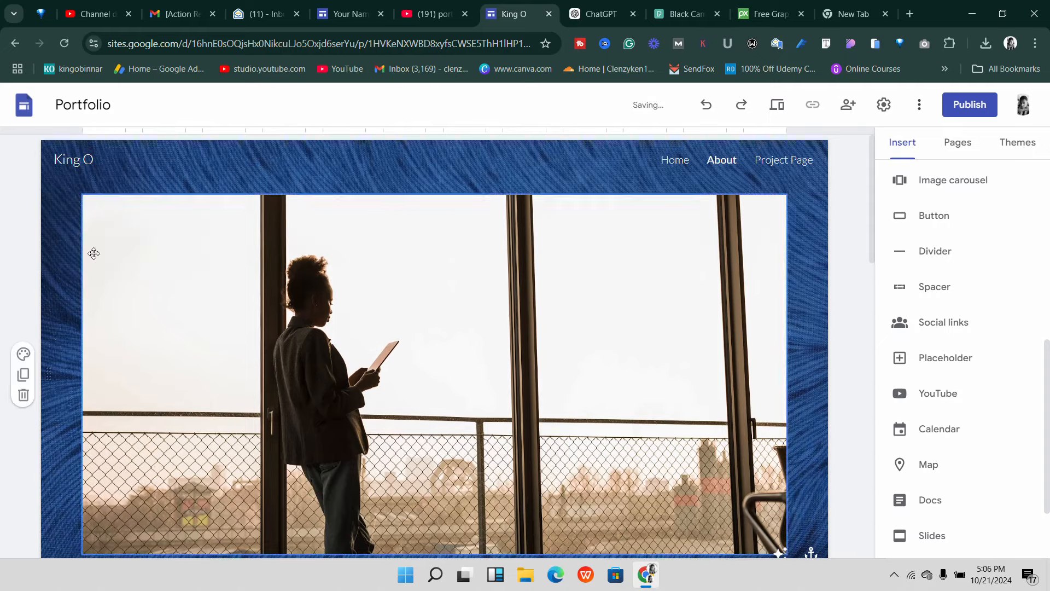
{"action": "scroll", "coordinate": [342, 218], "scroll_direction": "down", "scroll_amount": 3}
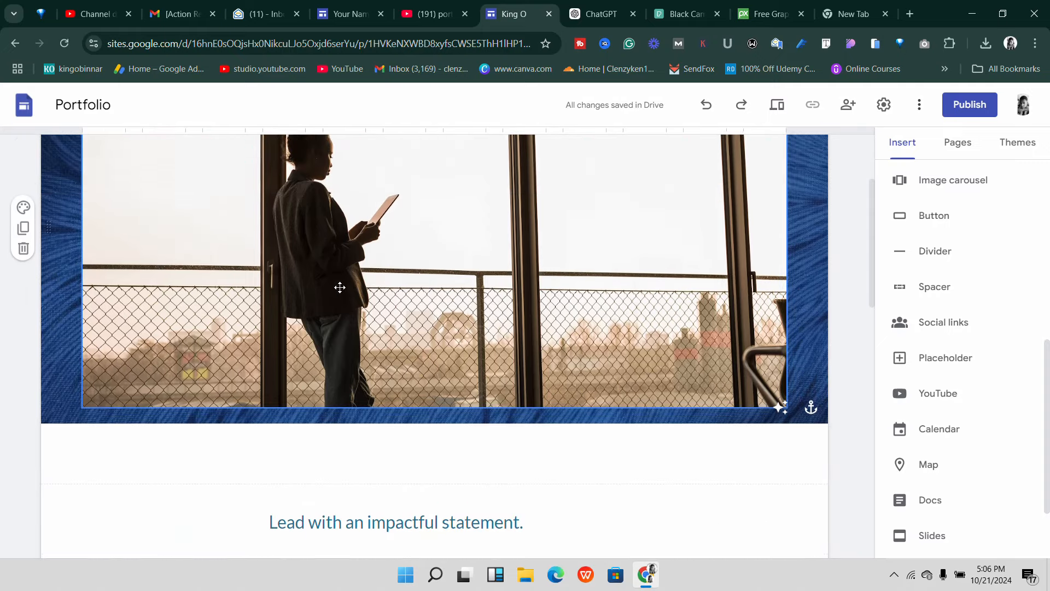
{"action": "scroll", "coordinate": [340, 287], "scroll_direction": "up", "scroll_amount": 3}
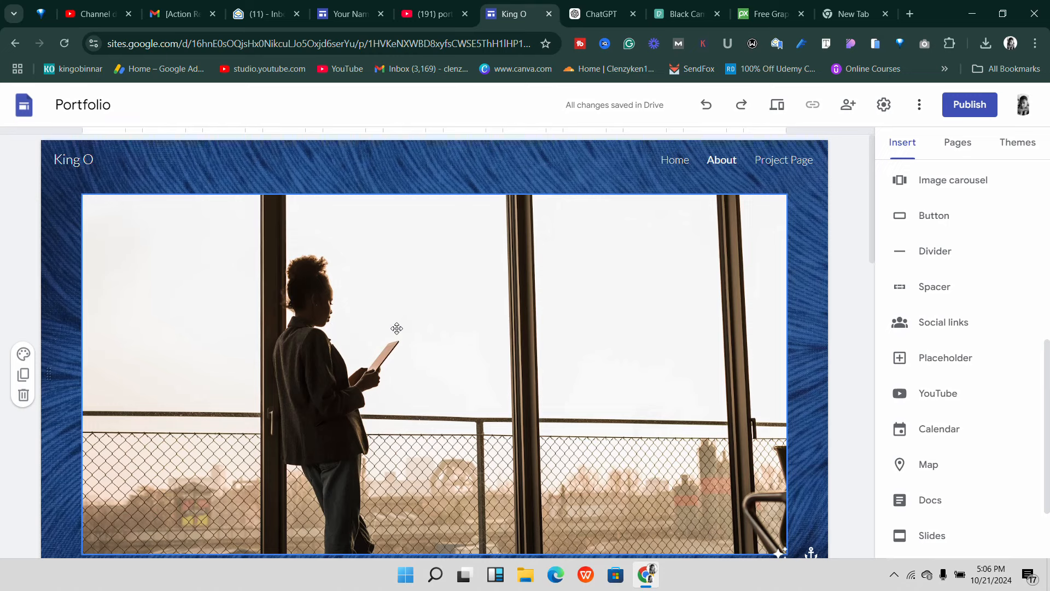
{"action": "scroll", "coordinate": [397, 328], "scroll_direction": "down", "scroll_amount": 8}
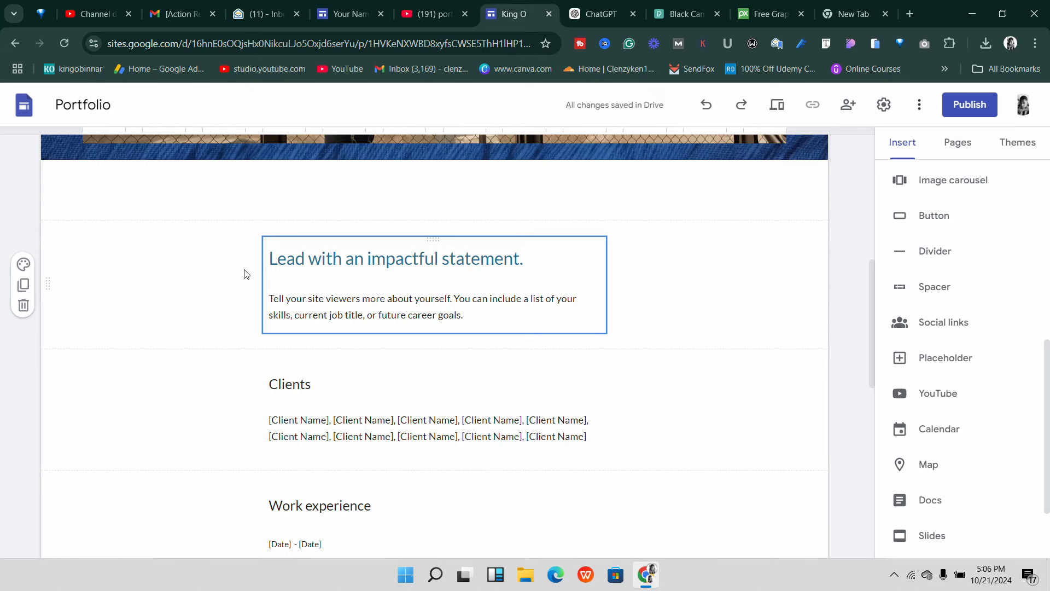
{"action": "left_click", "coordinate": [456, 267]}
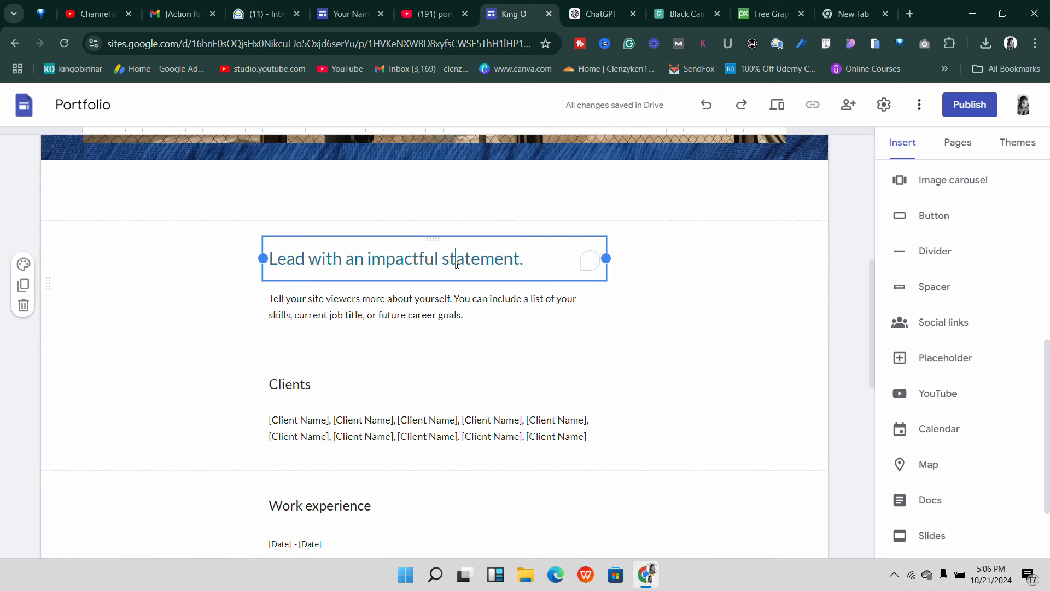
{"action": "triple_click", "coordinate": [429, 266]}
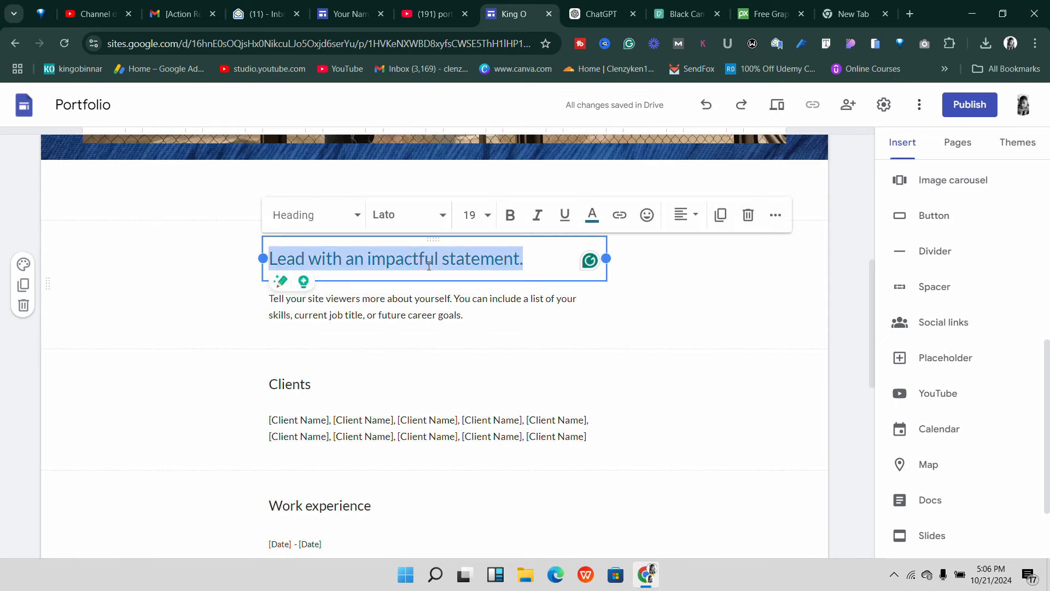
{"action": "type", "text": "AB"}
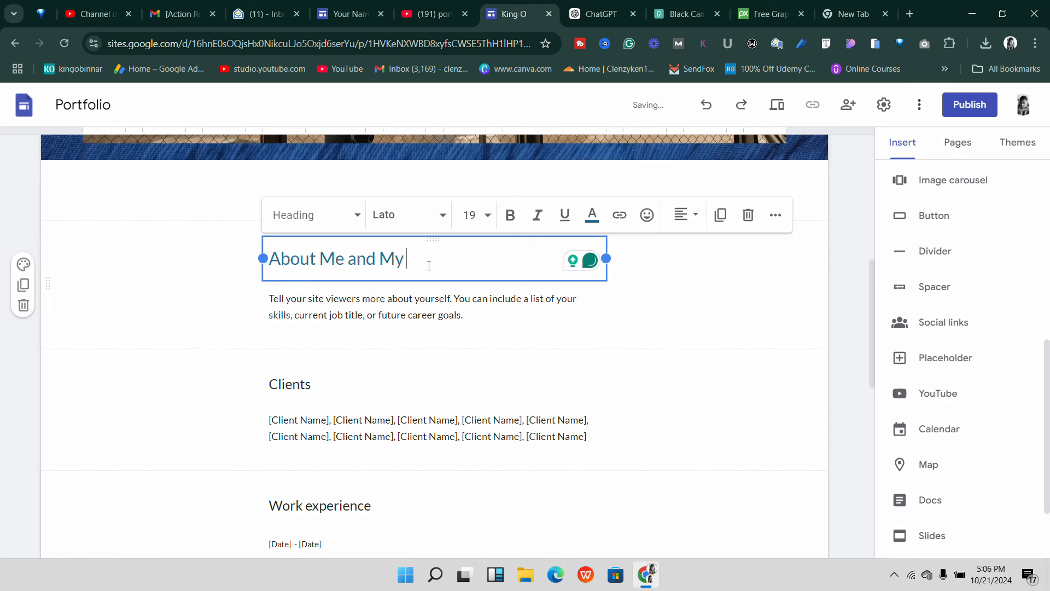
{"action": "type", "text": "work"}
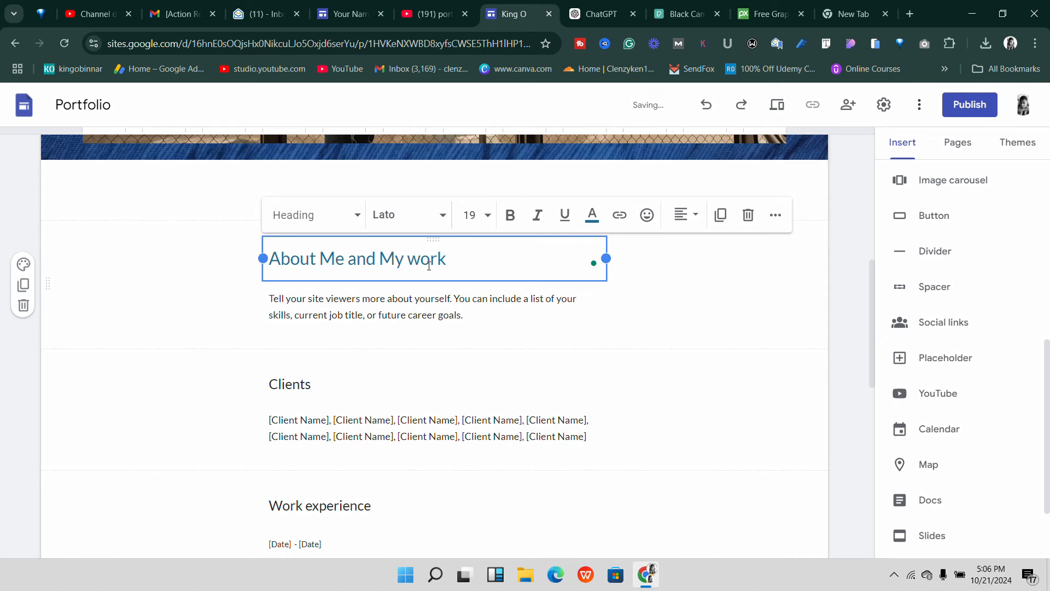
{"action": "left_click", "coordinate": [692, 219]}
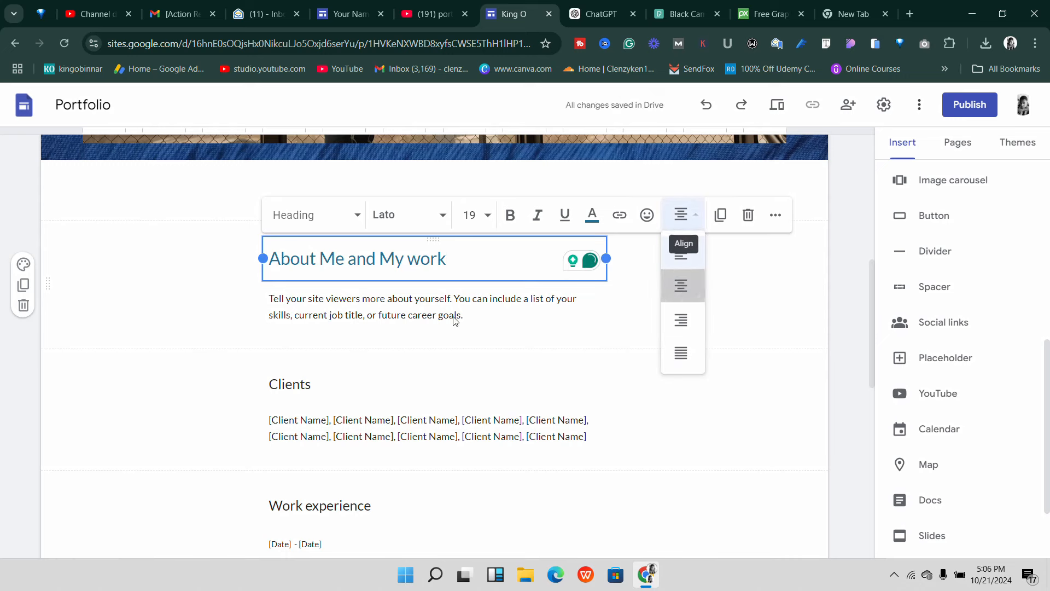
{"action": "left_click", "coordinate": [680, 284]}
- Select the placeholder paragraph under the heading, switch to ChatGPT and copy the paragraph beginning "Let's bring your vision to life!"
{"action": "left_click", "coordinate": [399, 318]}
{"action": "left_click", "coordinate": [399, 319]}
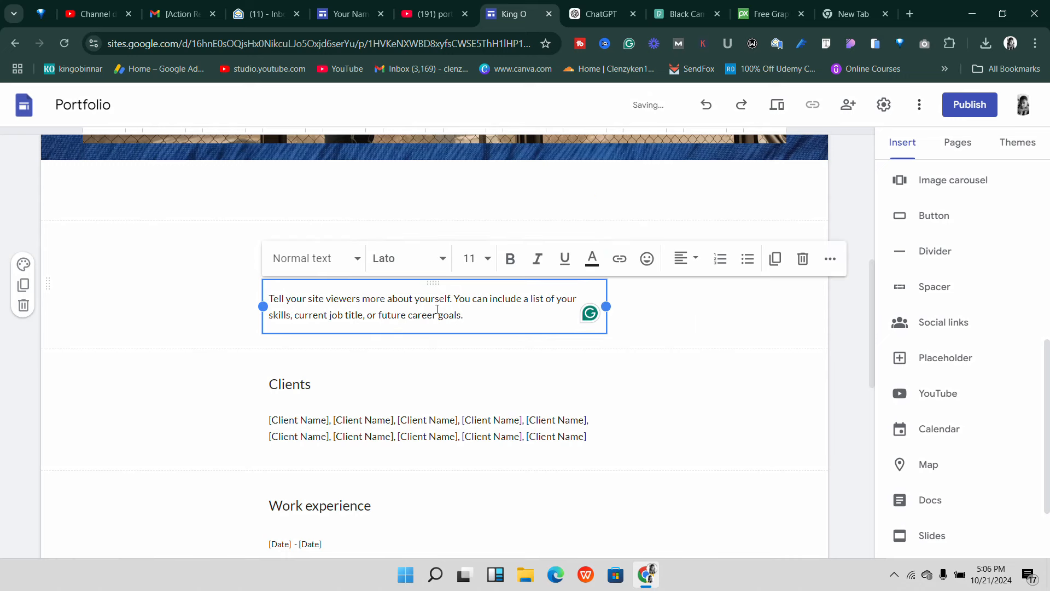
{"action": "key", "text": "ctrl+a"}
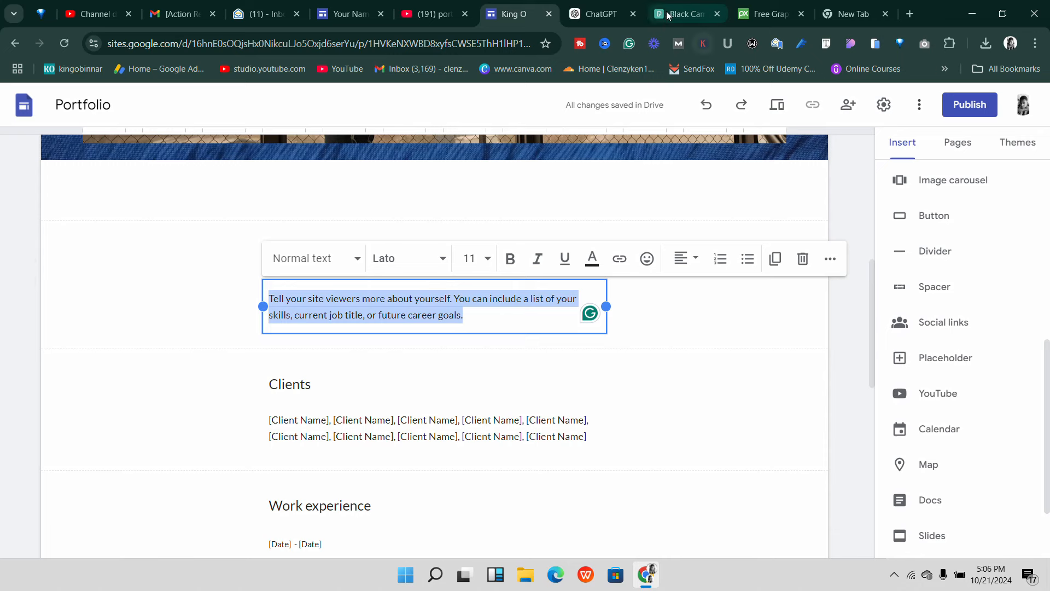
{"action": "left_click", "coordinate": [608, 5]}
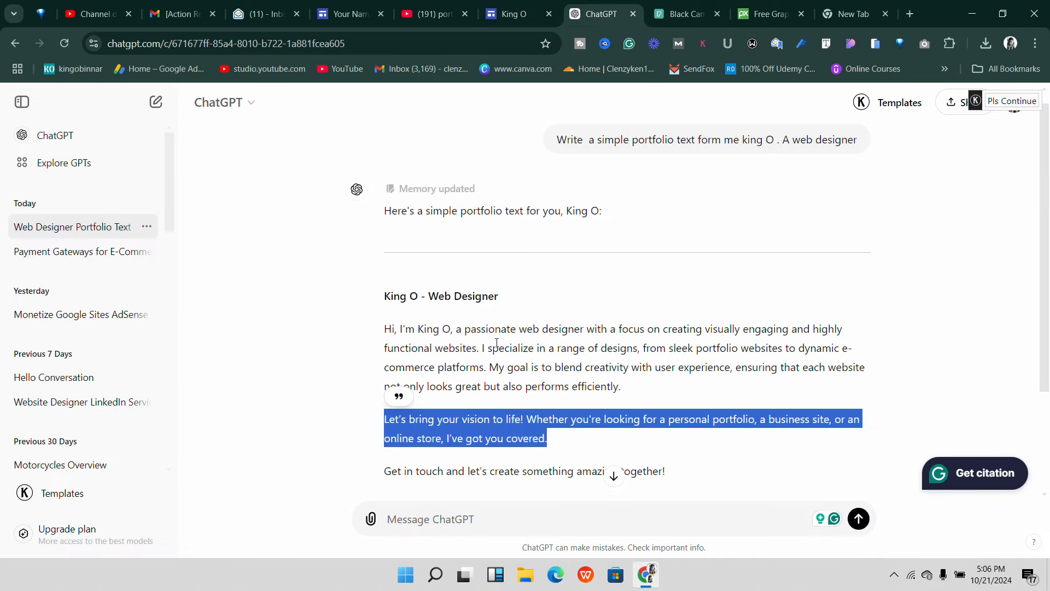
{"action": "left_click", "coordinate": [470, 359]}
{"action": "left_click_drag", "start_coordinate": [384, 420], "coordinate": [558, 444]}
{"action": "right_click", "coordinate": [495, 439]}
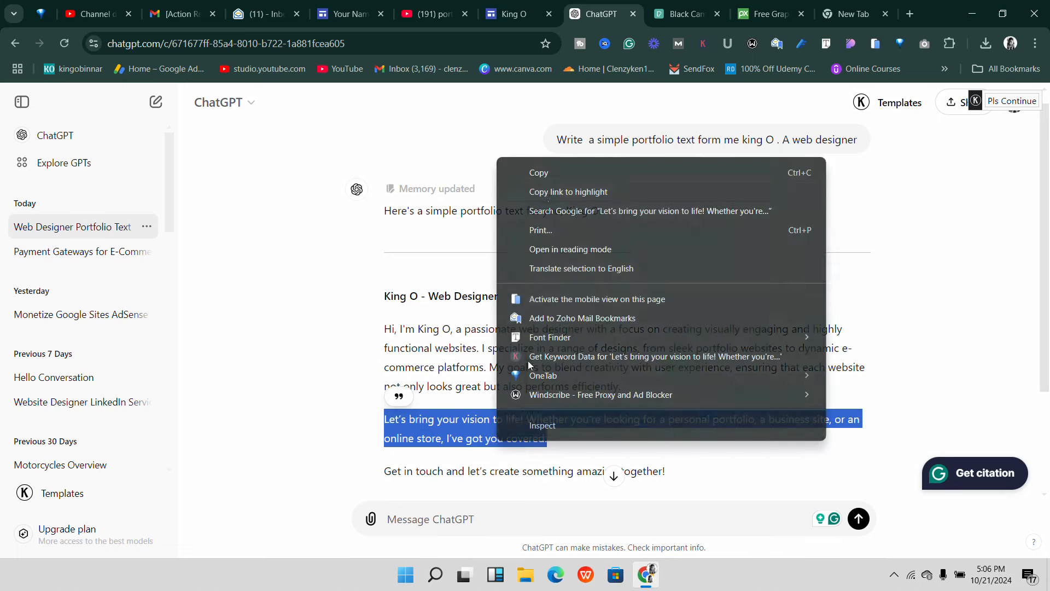
{"action": "left_click", "coordinate": [535, 171]}
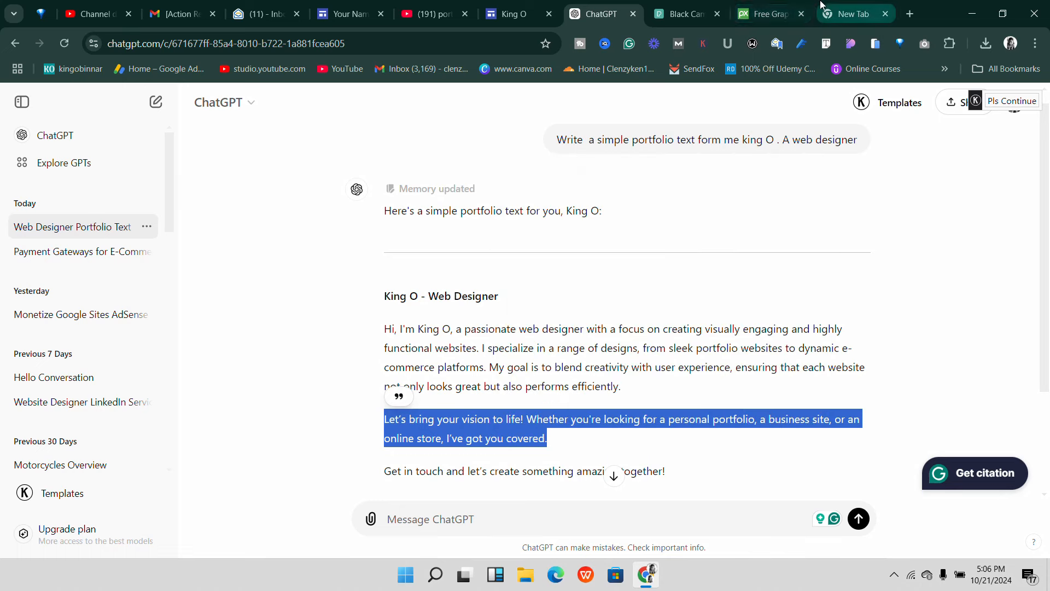
- Return to the Google Sites editor and paste the copied ChatGPT text over the selected placeholder paragraph
{"action": "left_click", "coordinate": [763, 14]}
{"action": "left_click", "coordinate": [706, 17]}
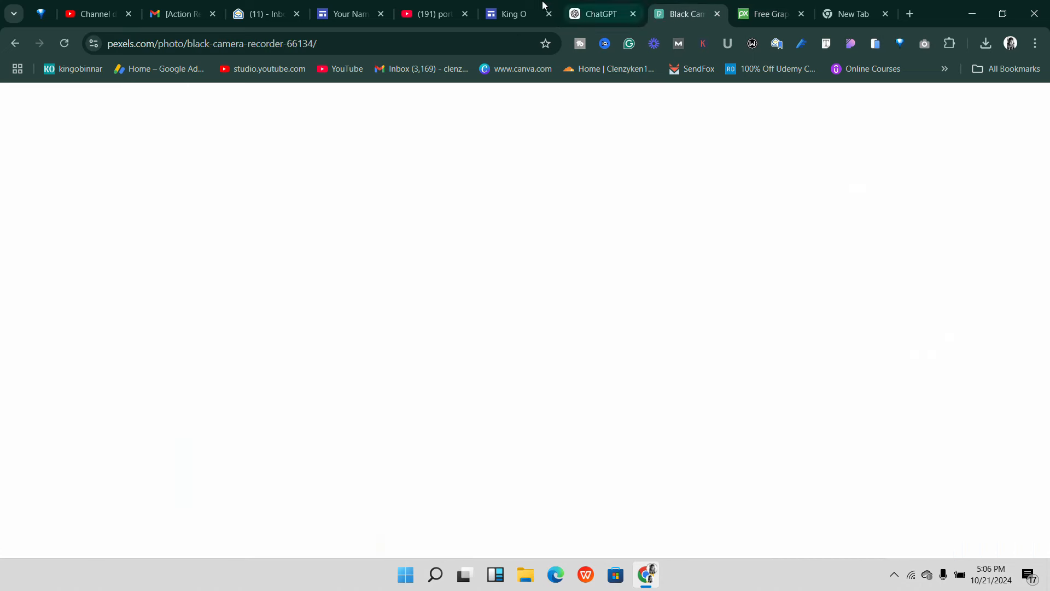
{"action": "left_click", "coordinate": [509, 14]}
{"action": "right_click", "coordinate": [372, 285]}
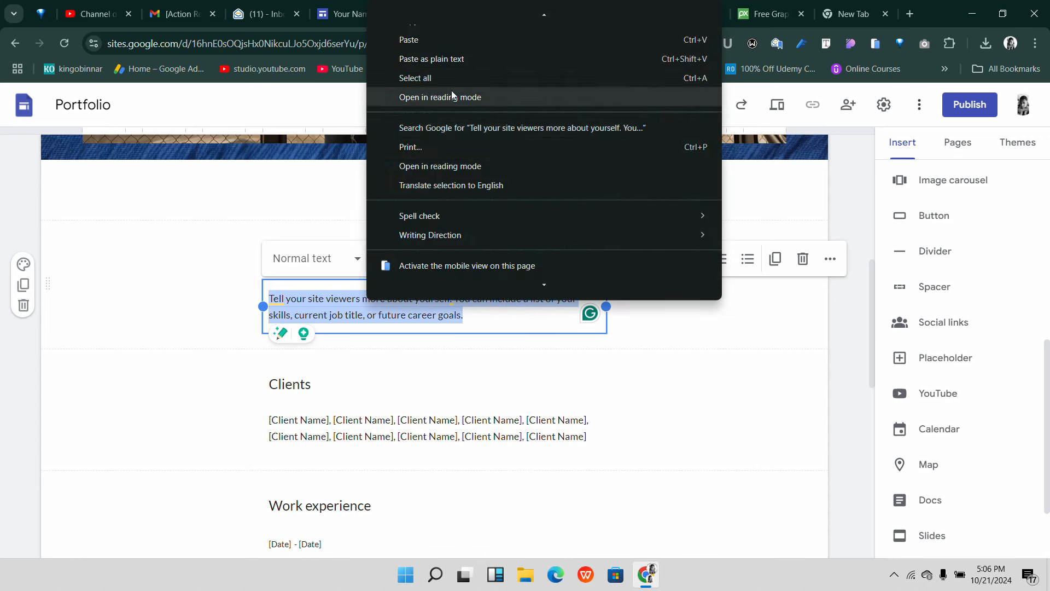
{"action": "left_click", "coordinate": [409, 40]}
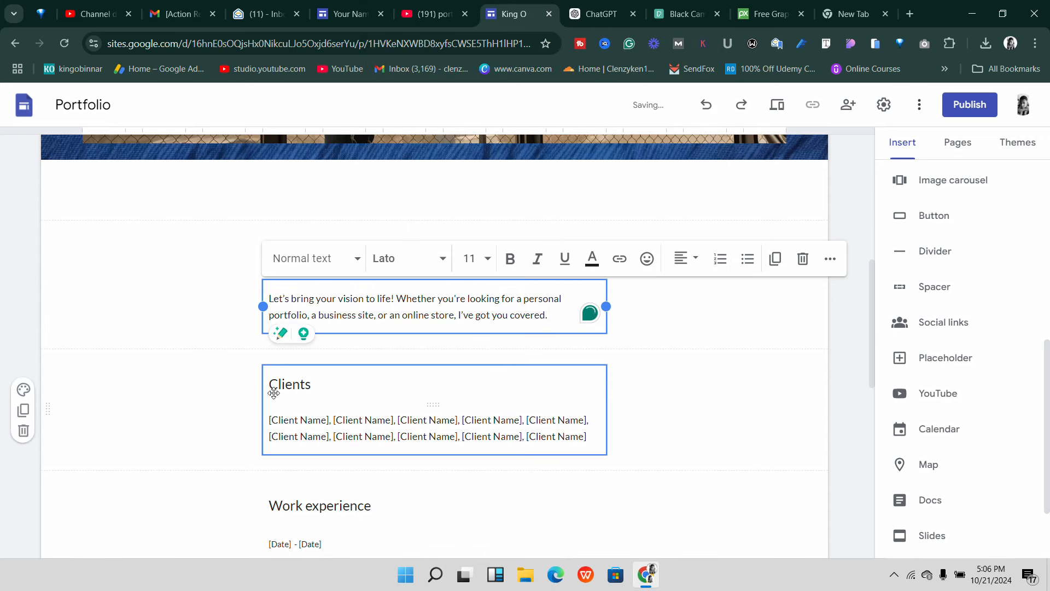
- Delete the Clients section from the About page
{"action": "left_click", "coordinate": [285, 409]}
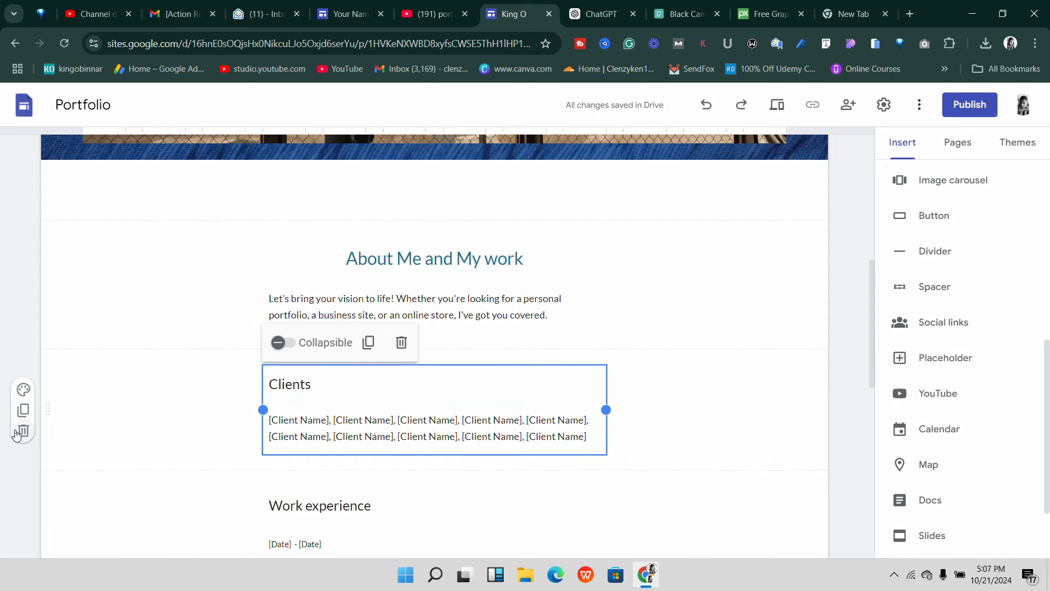
{"action": "left_click", "coordinate": [21, 431]}
- Examine the Work experience and Education sections and review the About page's layout from header to end
{"action": "scroll", "coordinate": [381, 403], "scroll_direction": "down", "scroll_amount": 3}
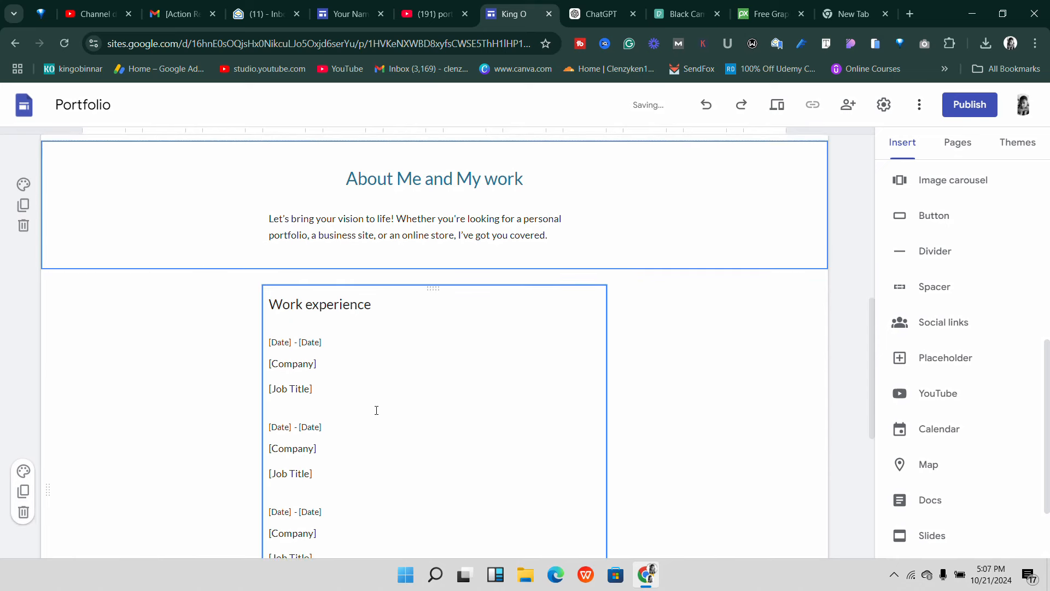
{"action": "left_click", "coordinate": [401, 333]}
{"action": "scroll", "coordinate": [401, 333], "scroll_direction": "down", "scroll_amount": 1}
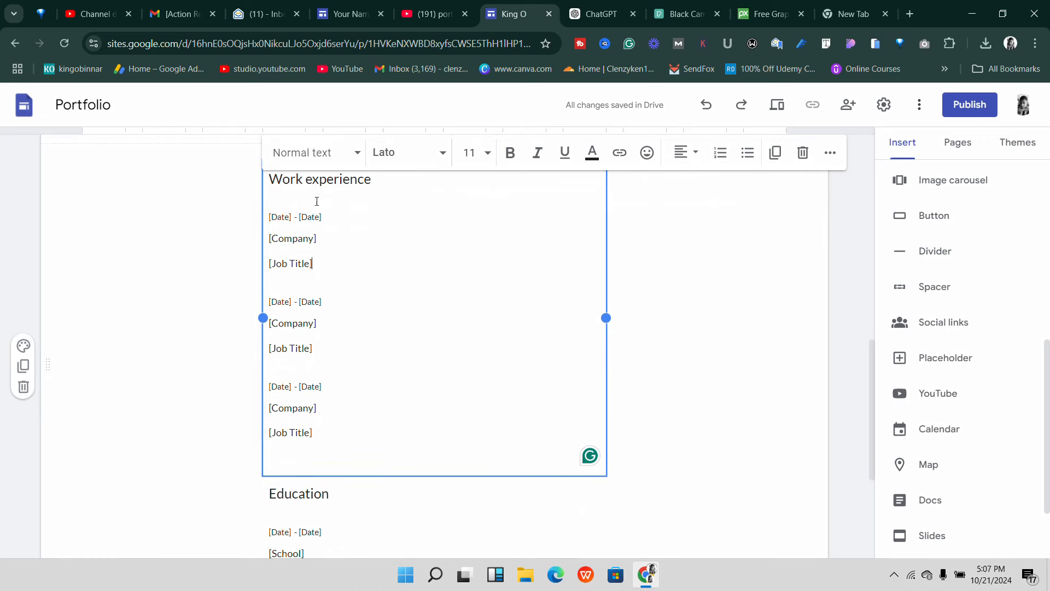
{"action": "scroll", "coordinate": [309, 353], "scroll_direction": "down", "scroll_amount": 4}
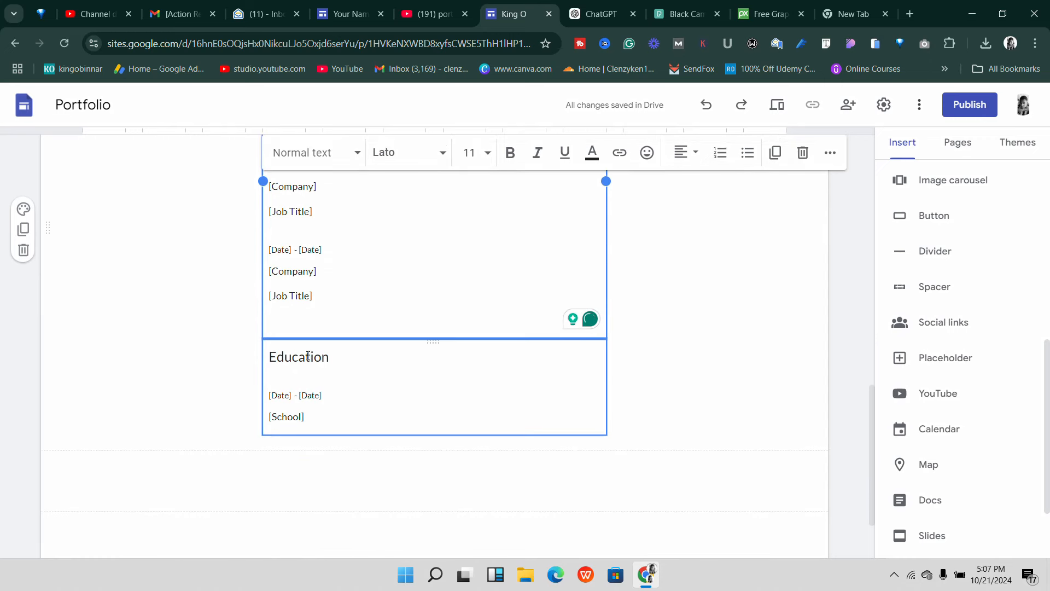
{"action": "left_click", "coordinate": [352, 333]}
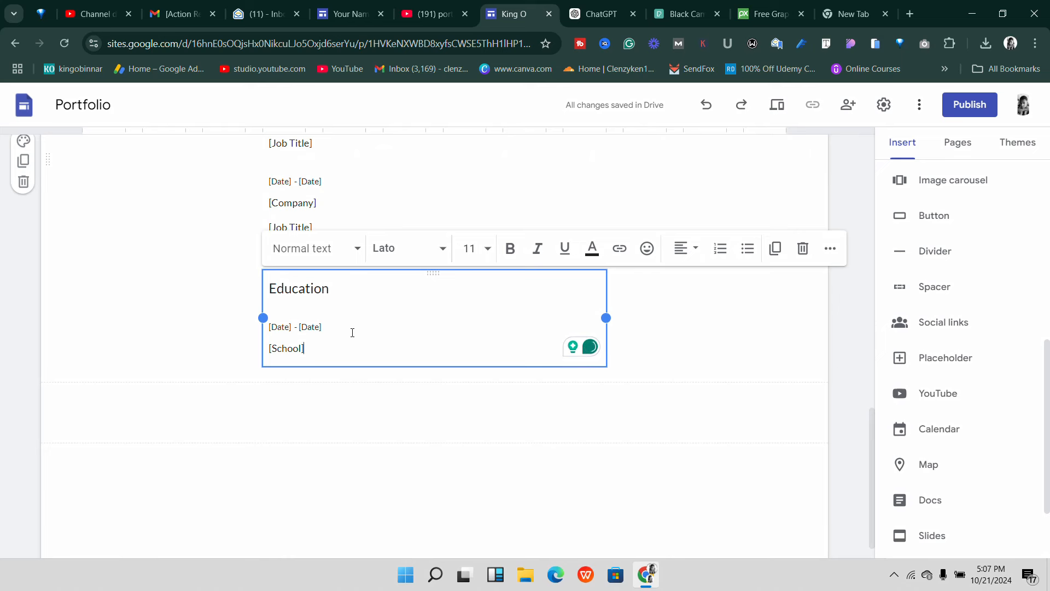
{"action": "scroll", "coordinate": [389, 351], "scroll_direction": "down", "scroll_amount": 1}
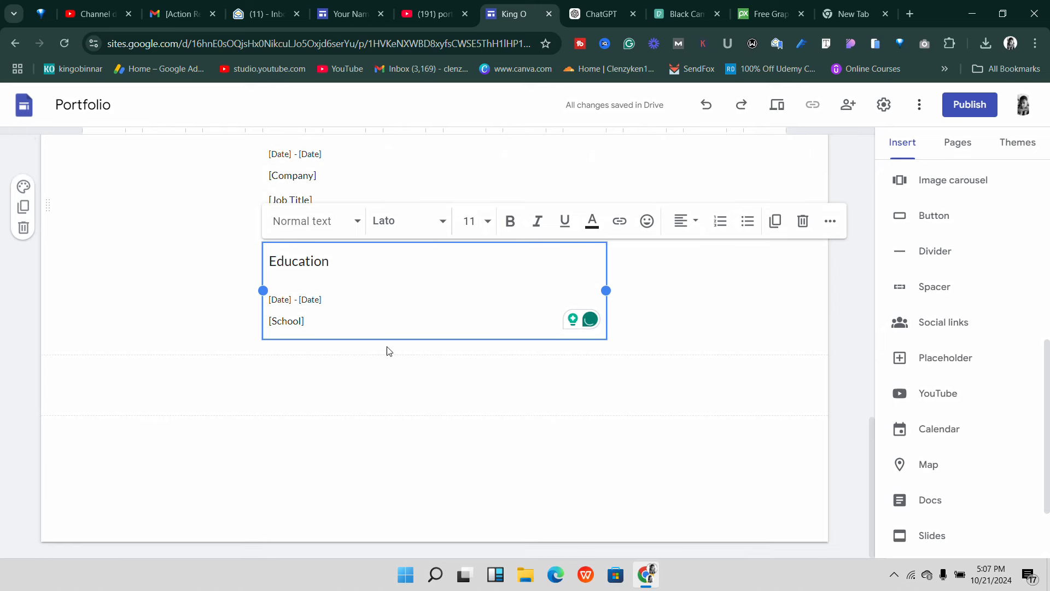
{"action": "scroll", "coordinate": [481, 387], "scroll_direction": "up", "scroll_amount": 13}
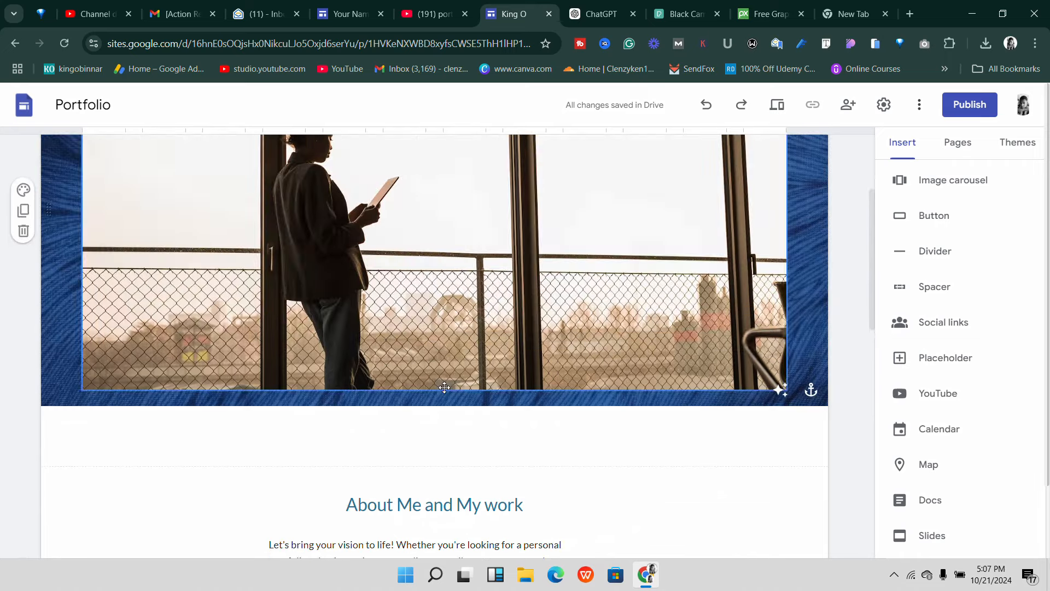
{"action": "scroll", "coordinate": [445, 386], "scroll_direction": "down", "scroll_amount": 4}
{"action": "scroll", "coordinate": [424, 421], "scroll_direction": "down", "scroll_amount": 10}
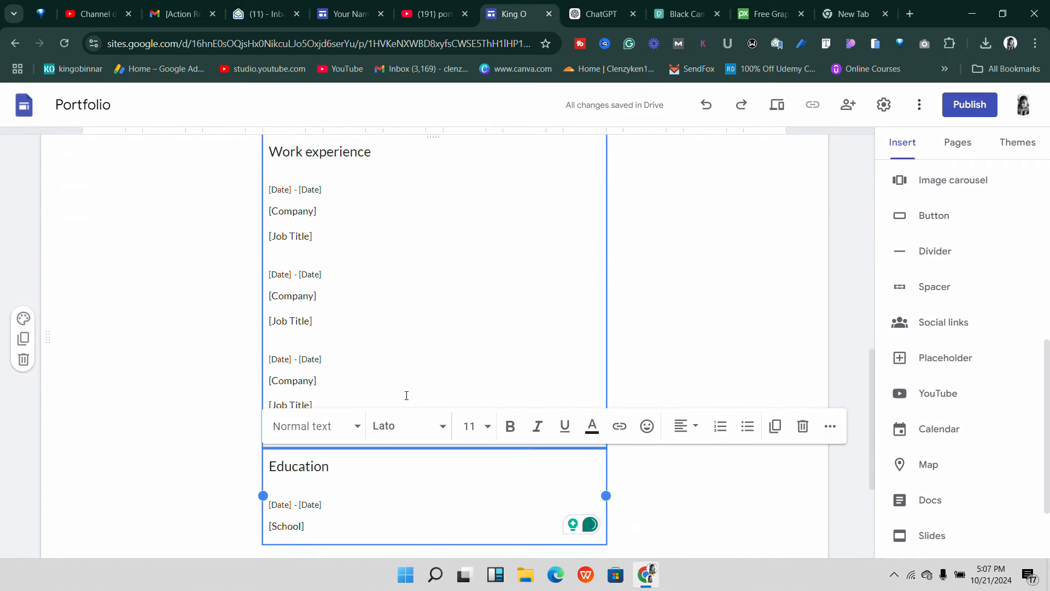
{"action": "scroll", "coordinate": [394, 385], "scroll_direction": "up", "scroll_amount": 15}
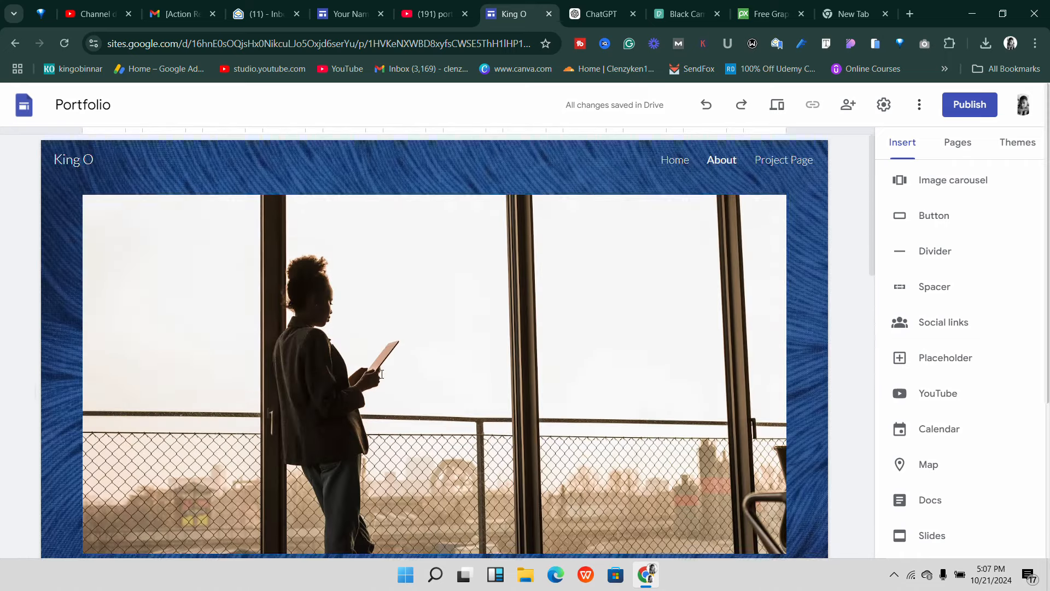
{"action": "scroll", "coordinate": [488, 334], "scroll_direction": "down", "scroll_amount": 6}
{"action": "scroll", "coordinate": [492, 350], "scroll_direction": "down", "scroll_amount": 12}
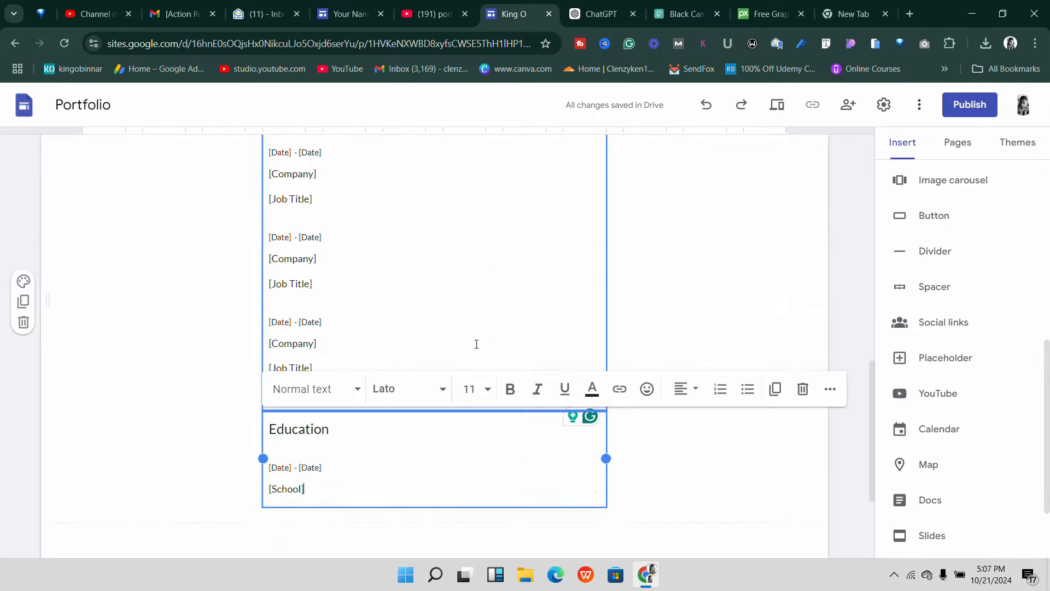
{"action": "scroll", "coordinate": [476, 345], "scroll_direction": "up", "scroll_amount": 15}
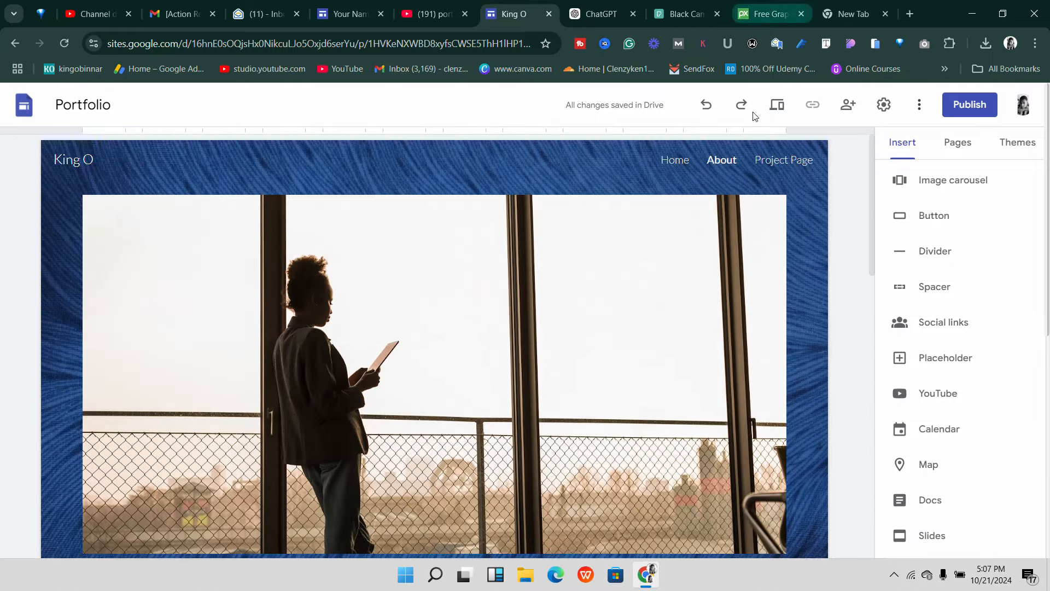
- Open the Project Page for editing and replace its "[Project Name]" title with "My Works"
{"action": "left_click", "coordinate": [775, 164]}
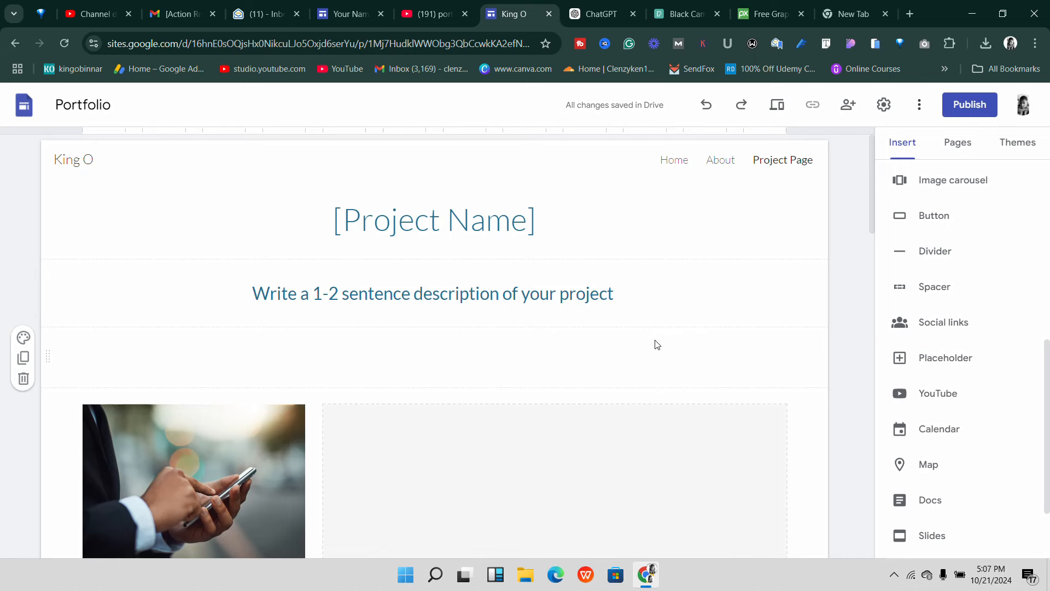
{"action": "scroll", "coordinate": [487, 352], "scroll_direction": "down", "scroll_amount": 10}
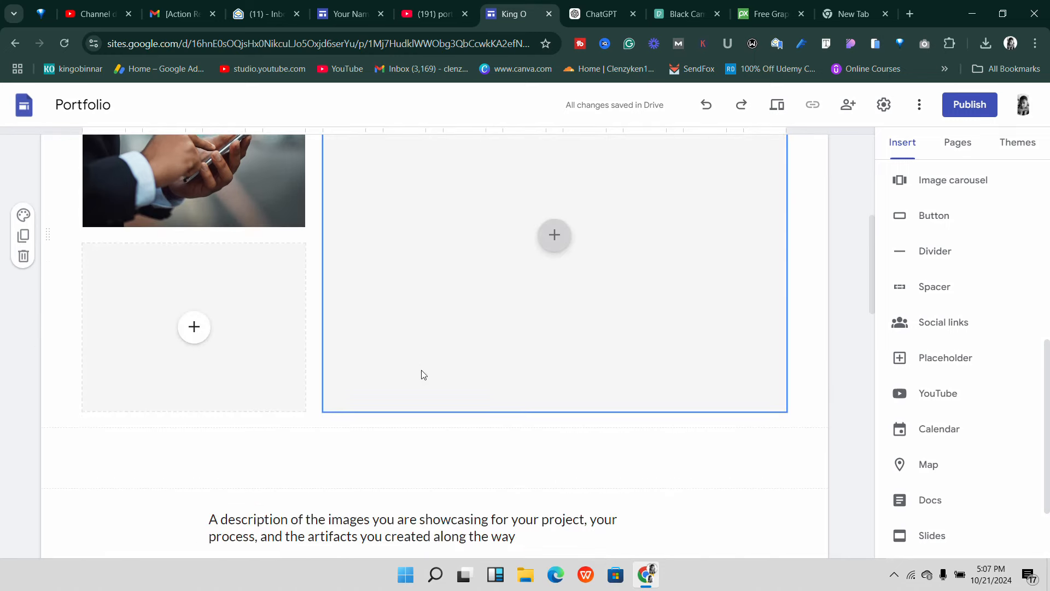
{"action": "scroll", "coordinate": [405, 366], "scroll_direction": "up", "scroll_amount": 10}
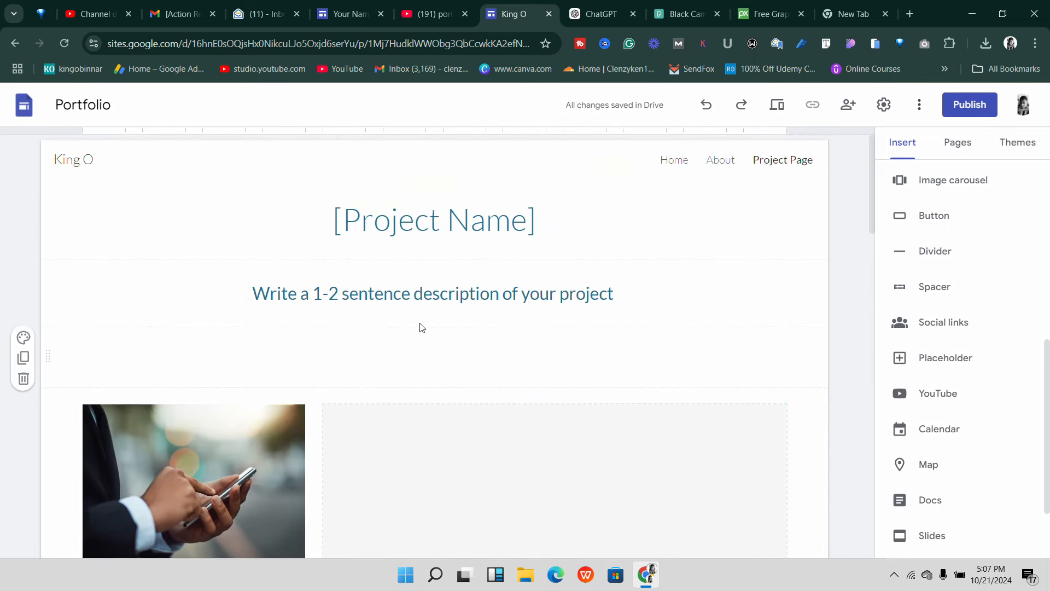
{"action": "left_click", "coordinate": [473, 220]}
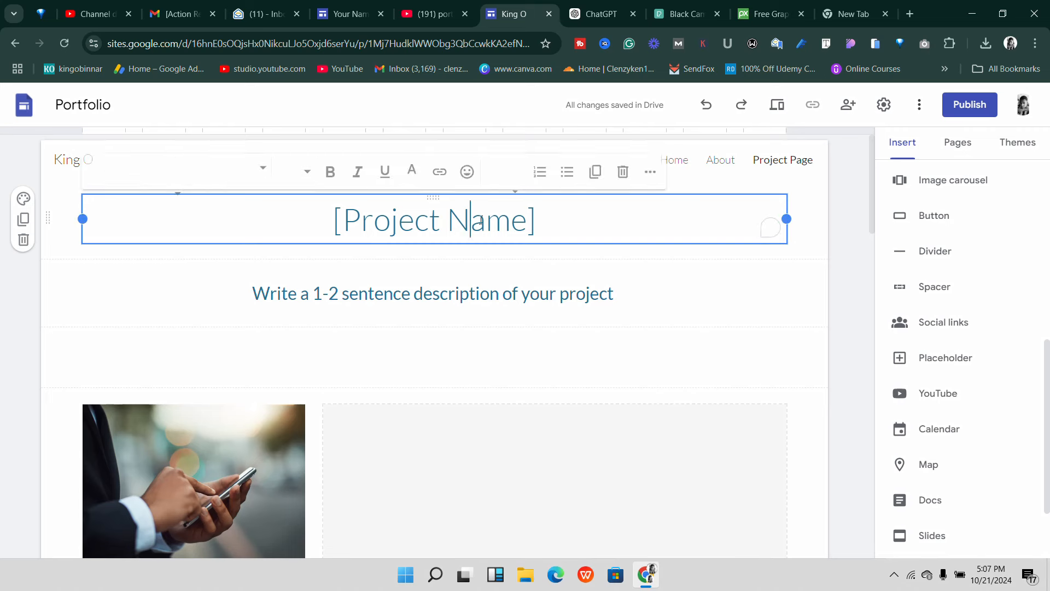
{"action": "triple_click", "coordinate": [480, 222]}
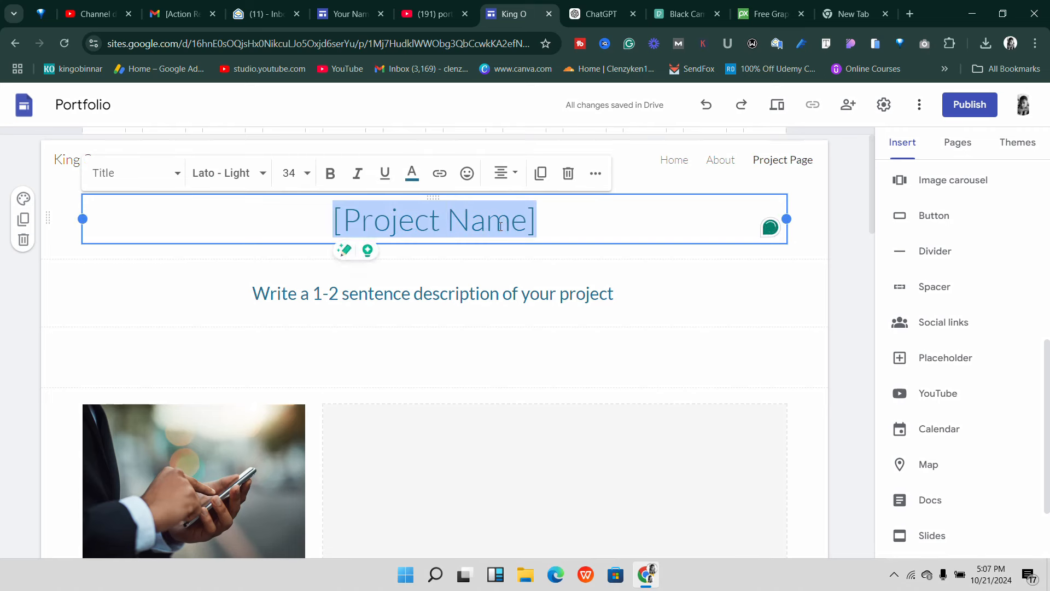
{"action": "type", "text": "My "}
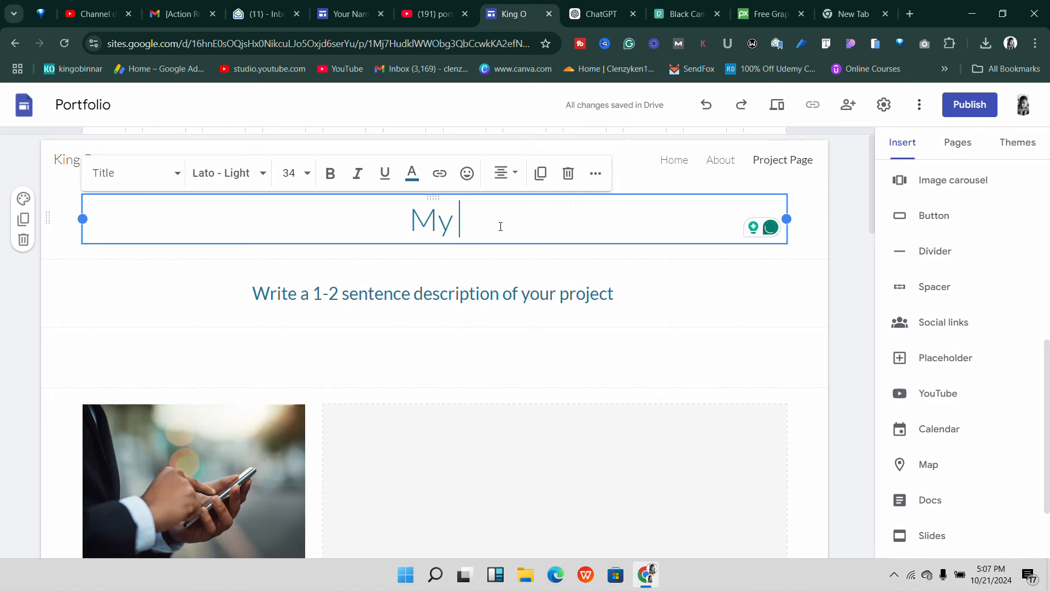
{"action": "type", "text": "M"}
{"action": "key", "text": "BackSpace"}
{"action": "type", "text": "Works"}
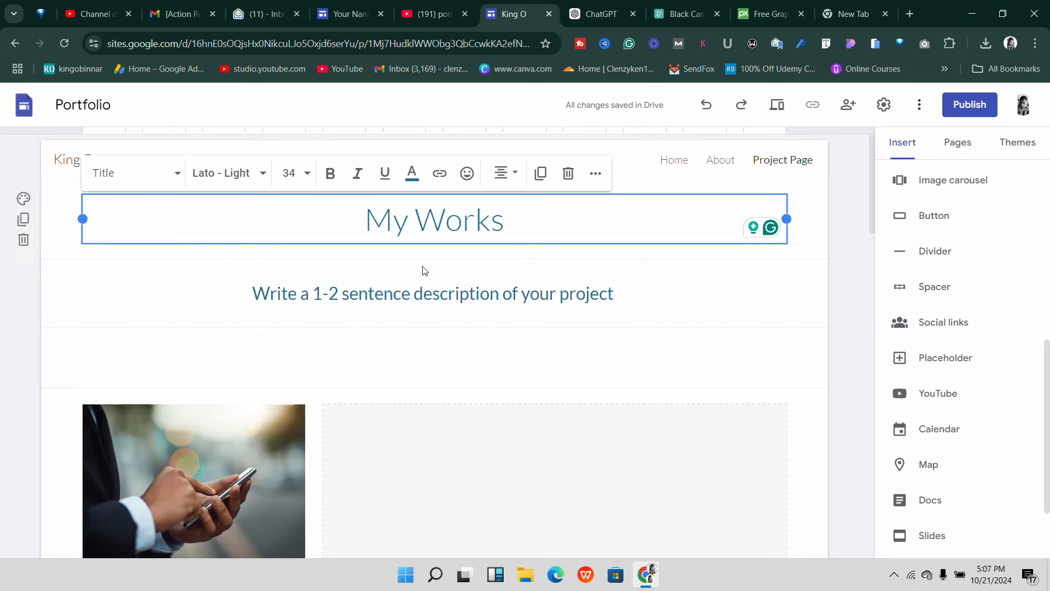
- Select the placeholder project description, switch to ChatGPT and copy the sentence "I specialize in a range of designs, from sleek portfolio websites to dynamic e-commerce platforms."
{"action": "left_click", "coordinate": [424, 294]}
{"action": "triple_click", "coordinate": [424, 293]}
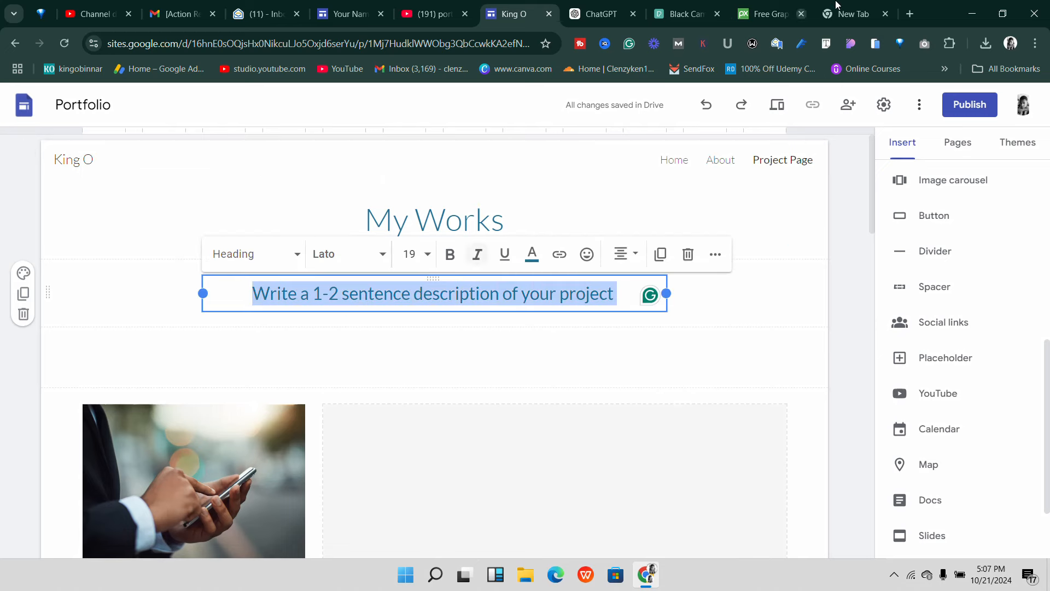
{"action": "left_click", "coordinate": [596, 6]}
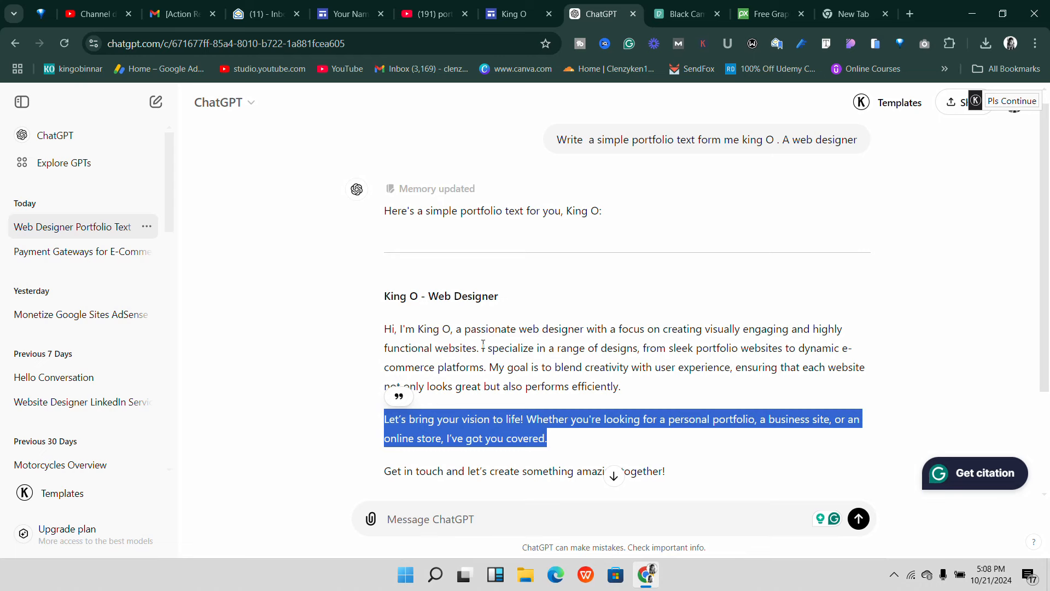
{"action": "left_click_drag", "start_coordinate": [483, 343], "coordinate": [488, 366]}
{"action": "key", "text": "ctrl+c"}
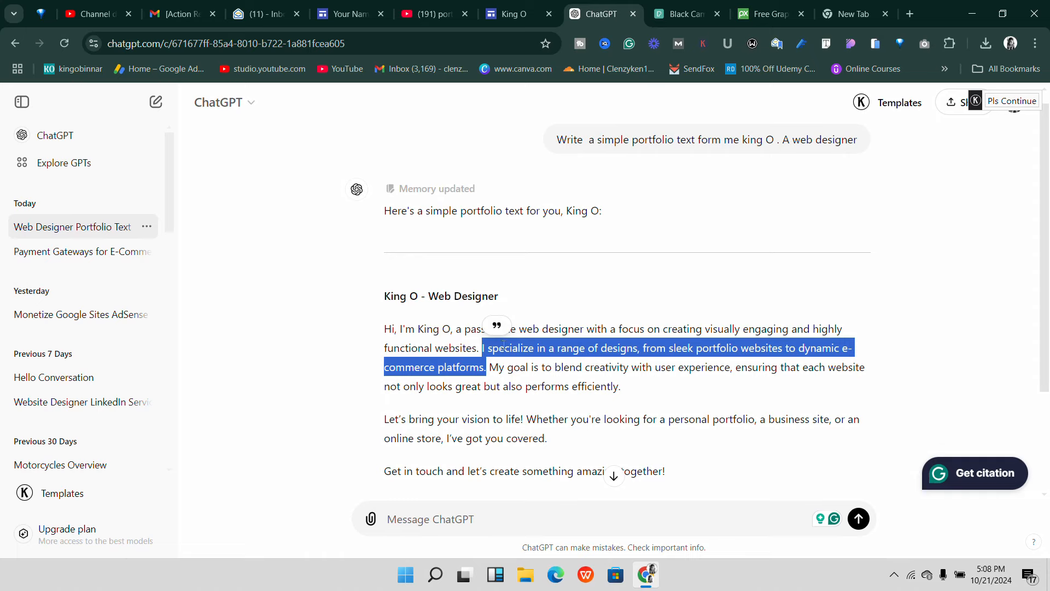
{"action": "right_click", "coordinate": [503, 345]}
{"action": "left_click", "coordinate": [542, 80]}
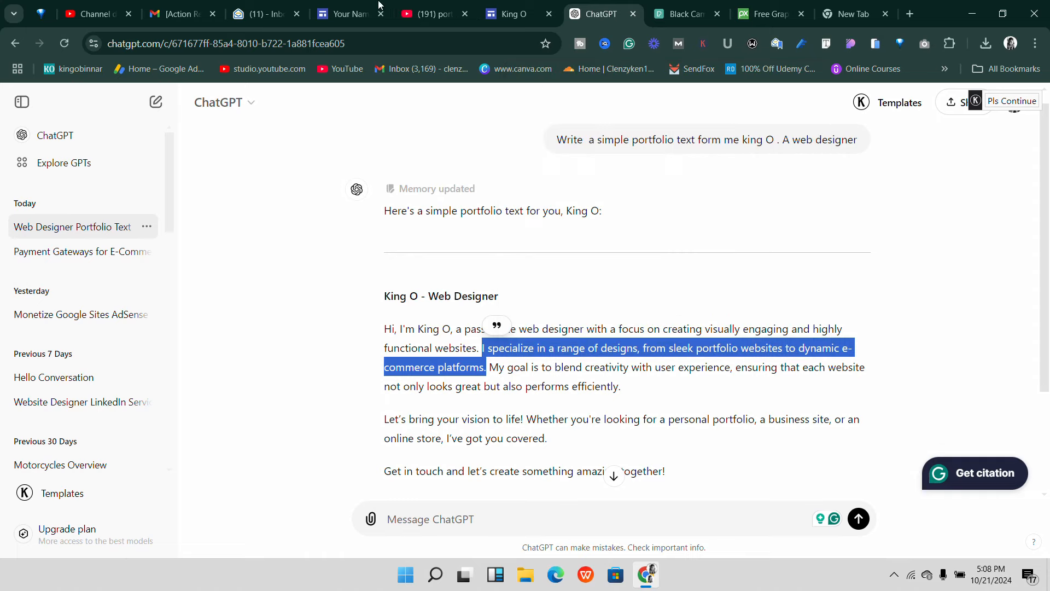
- Return to the Google Sites editor and paste the copied sentence over the placeholder description below the "My Works" title
{"action": "left_click", "coordinate": [520, 4]}
{"action": "right_click", "coordinate": [414, 295]}
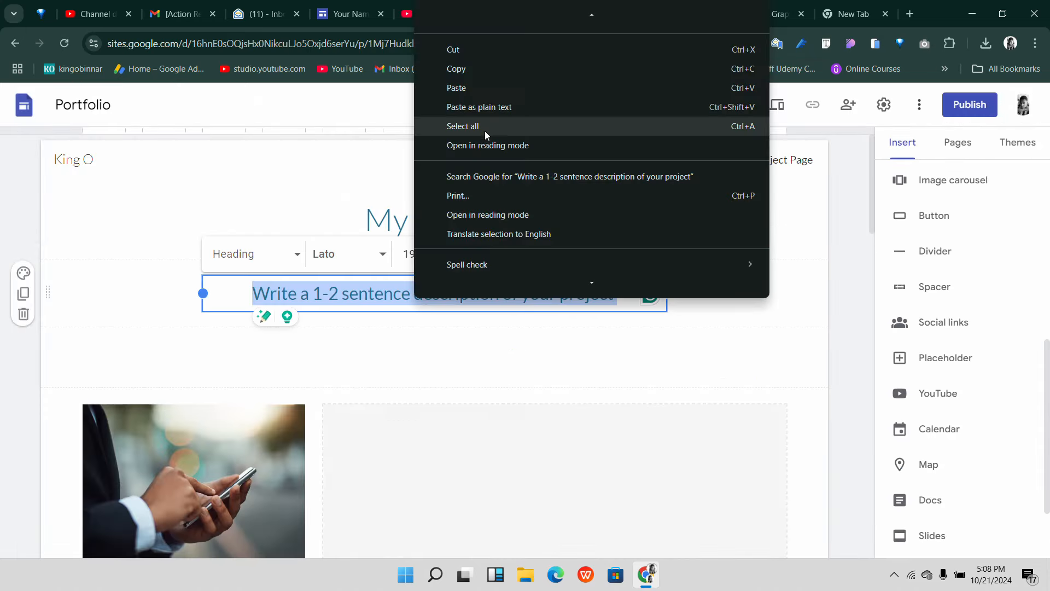
{"action": "left_click", "coordinate": [479, 89]}
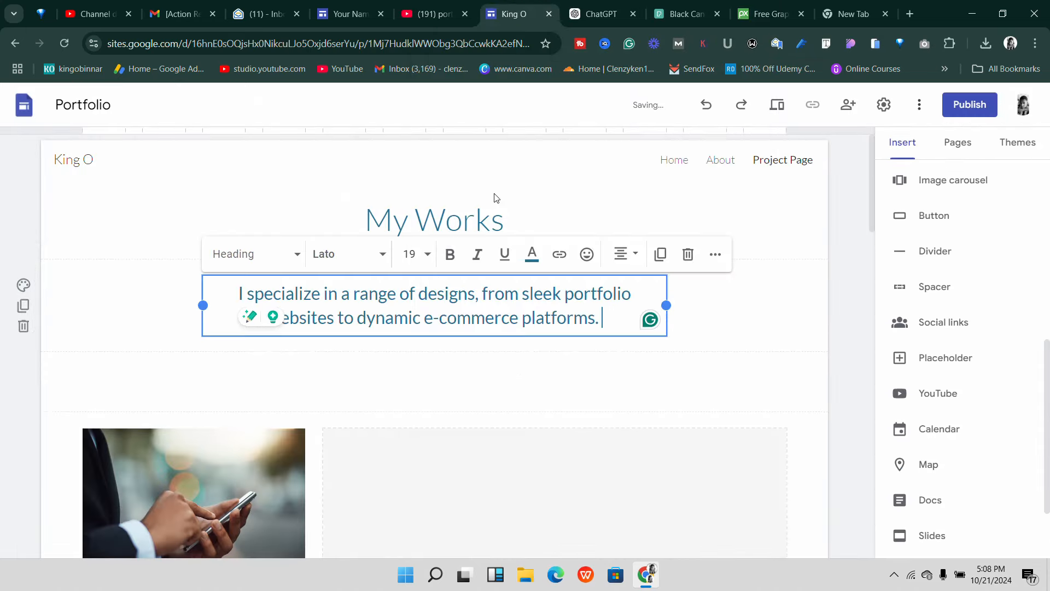
{"action": "left_click", "coordinate": [635, 390]}
{"action": "left_click", "coordinate": [800, 438]}
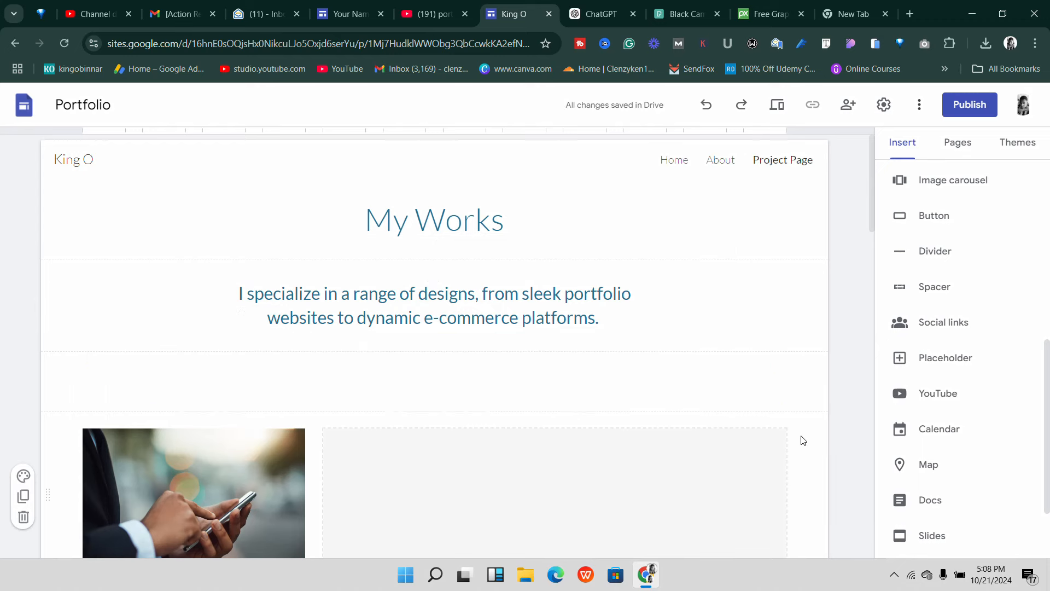
- Upload the video camera photo, the Pexels file ending in 66134 from Downloads, into the empty image placeholder below the phone photo
{"action": "scroll", "coordinate": [436, 294], "scroll_direction": "down", "scroll_amount": 1}
{"action": "scroll", "coordinate": [436, 294], "scroll_direction": "down", "scroll_amount": 2}
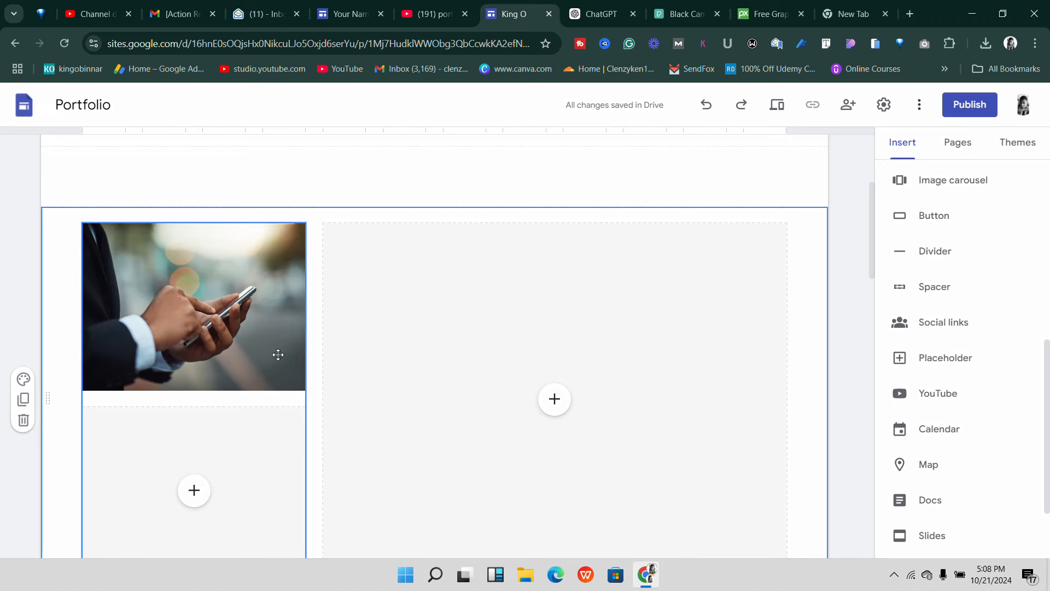
{"action": "scroll", "coordinate": [277, 355], "scroll_direction": "down", "scroll_amount": 1}
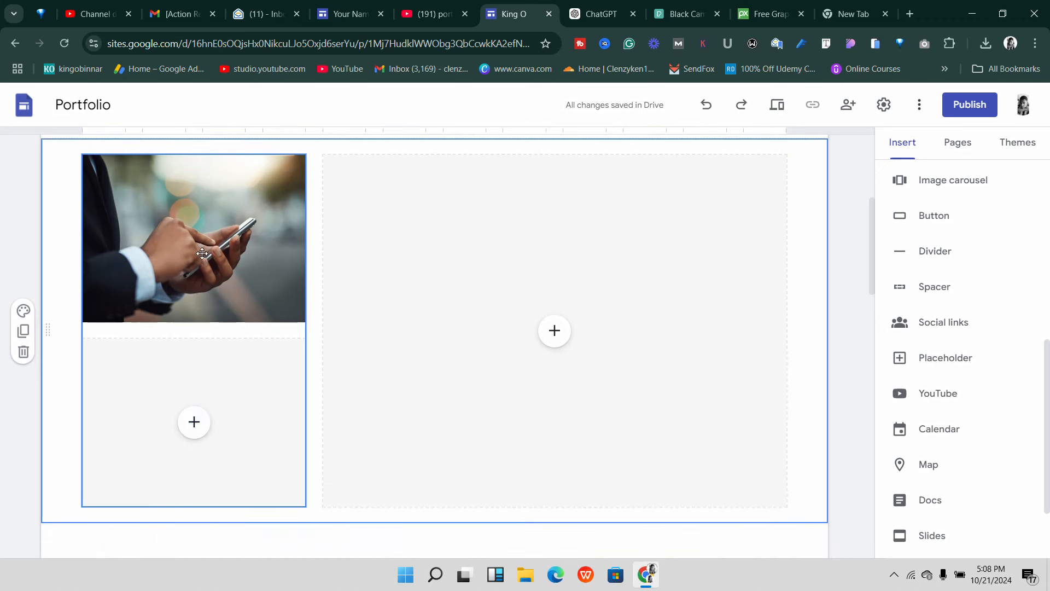
{"action": "left_click", "coordinate": [193, 422]}
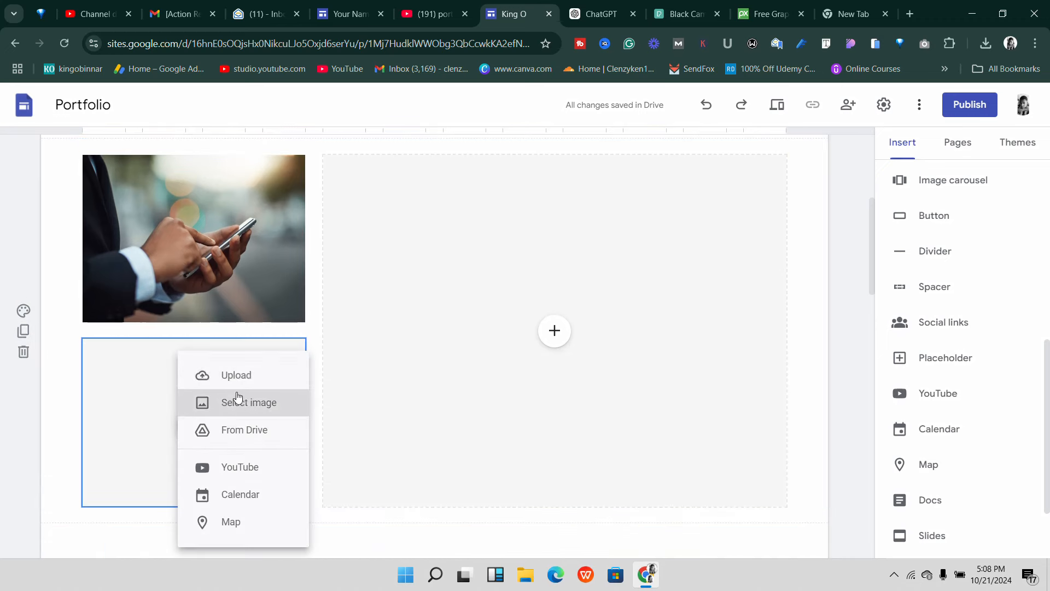
{"action": "left_click", "coordinate": [261, 372]}
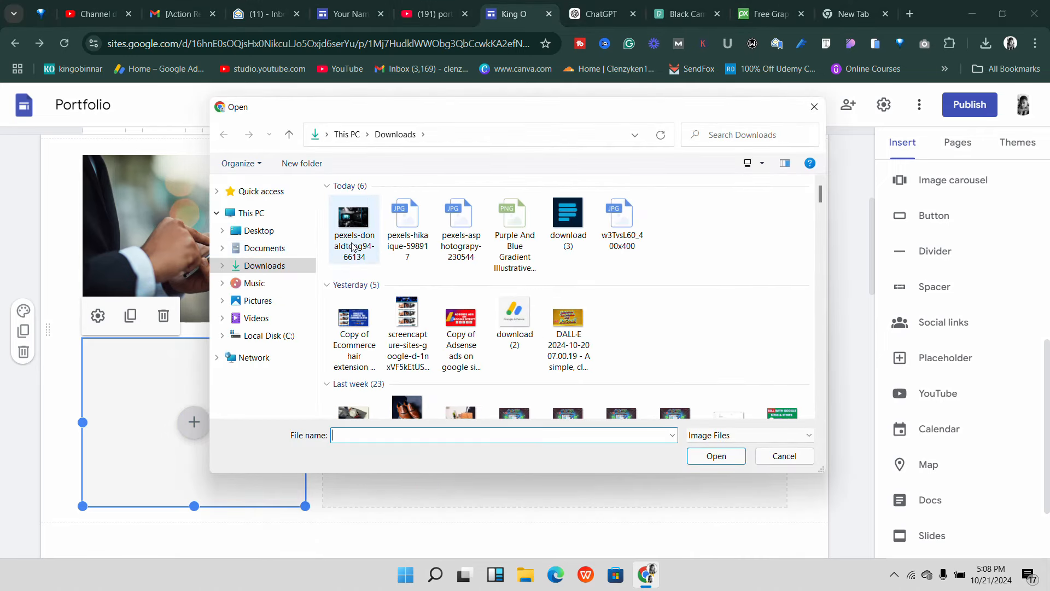
{"action": "double_click", "coordinate": [353, 241]}
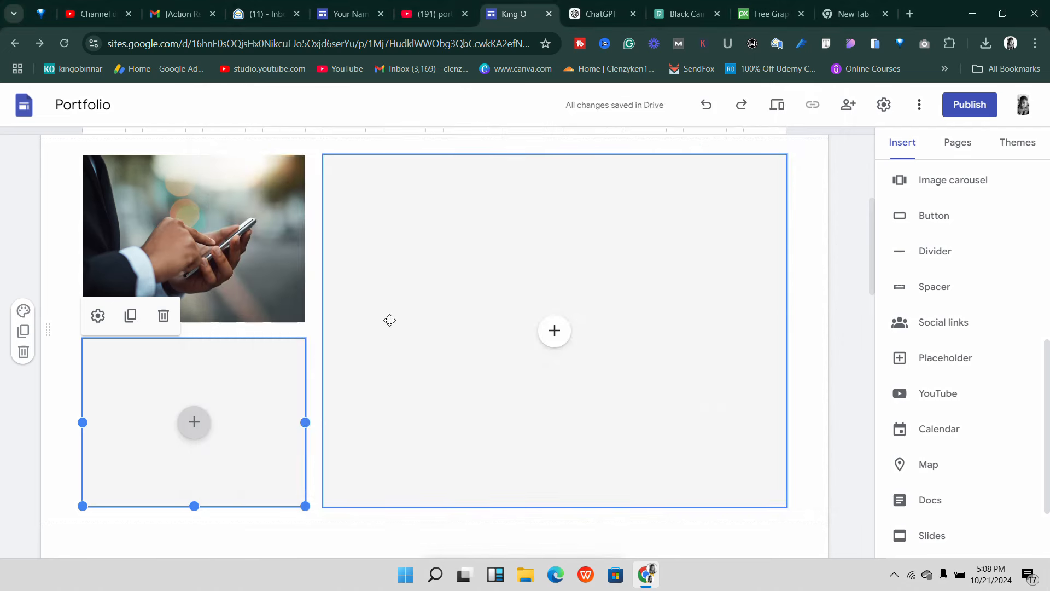
- Upload the Pexels photo of the photographer between escalators from Downloads into the large empty placeholder beside the two smaller photos
{"action": "left_click", "coordinate": [558, 333]}
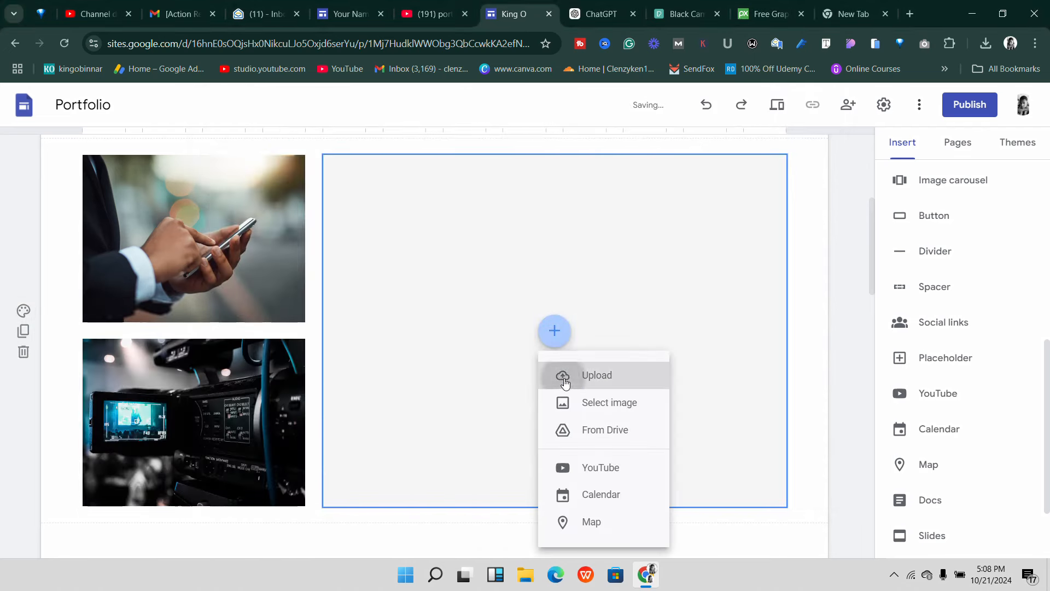
{"action": "left_click", "coordinate": [527, 383]}
{"action": "double_click", "coordinate": [366, 277]}
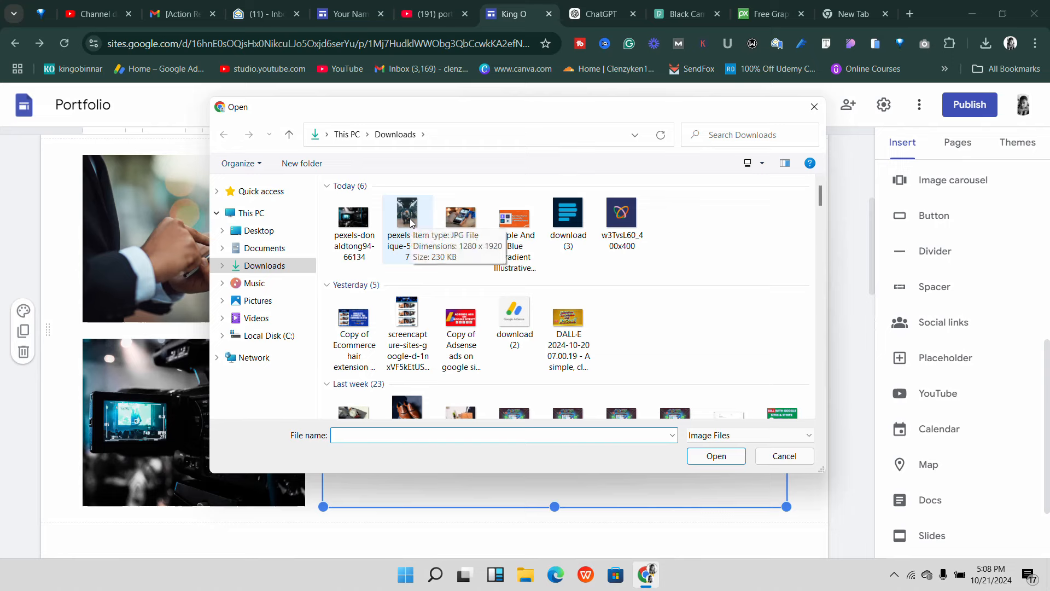
{"action": "double_click", "coordinate": [410, 221]}
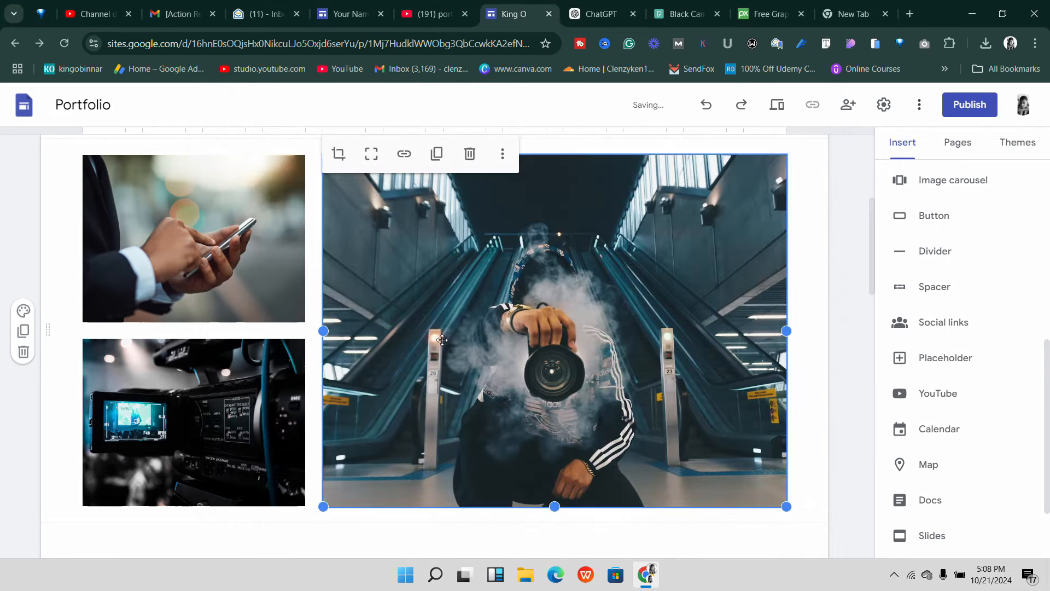
- Examine the Project Page's layout from the image section through the placeholders and text blocks down to the Next project button
{"action": "scroll", "coordinate": [442, 340], "scroll_direction": "up", "scroll_amount": 4}
{"action": "scroll", "coordinate": [418, 343], "scroll_direction": "down", "scroll_amount": 5}
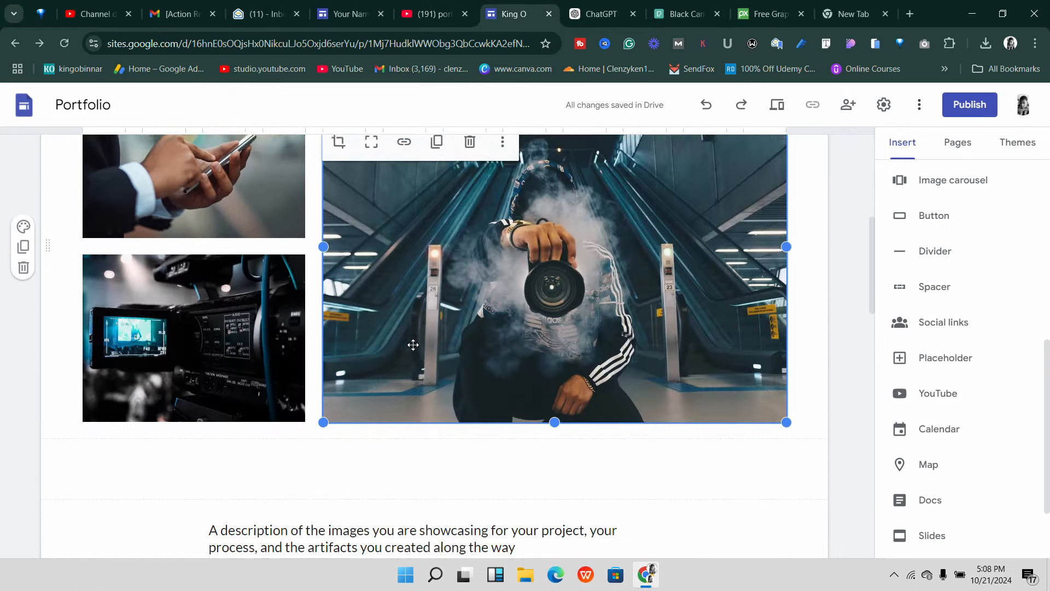
{"action": "scroll", "coordinate": [413, 344], "scroll_direction": "down", "scroll_amount": 5}
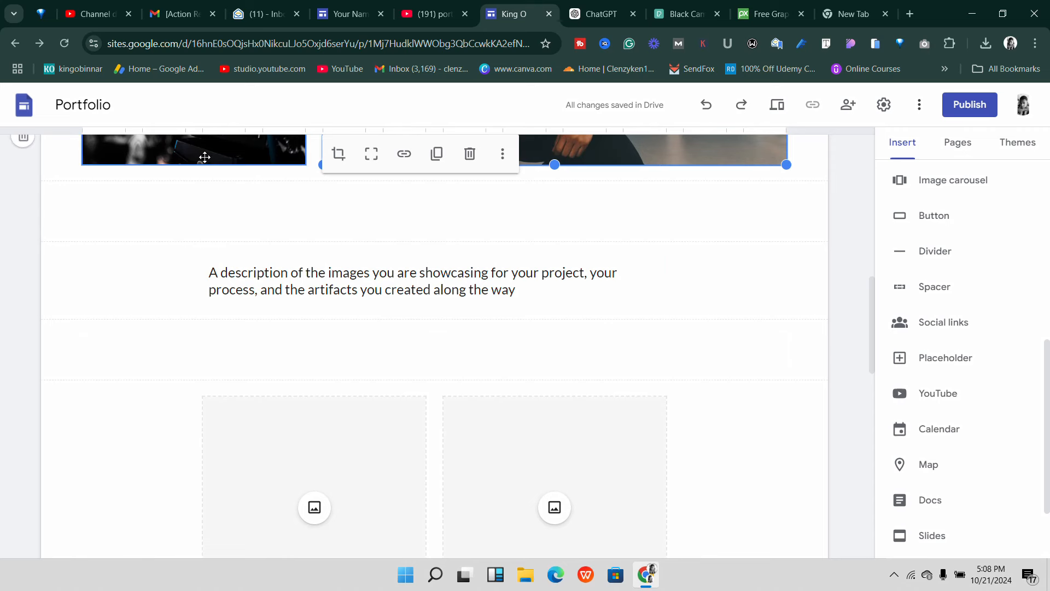
{"action": "scroll", "coordinate": [359, 340], "scroll_direction": "down", "scroll_amount": 5}
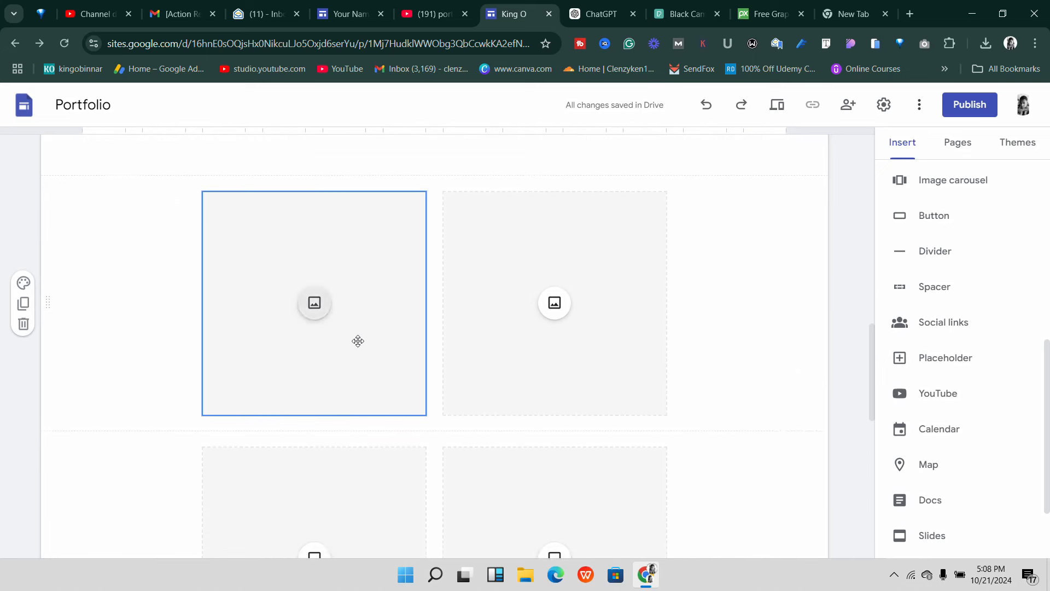
{"action": "scroll", "coordinate": [368, 318], "scroll_direction": "down", "scroll_amount": 5}
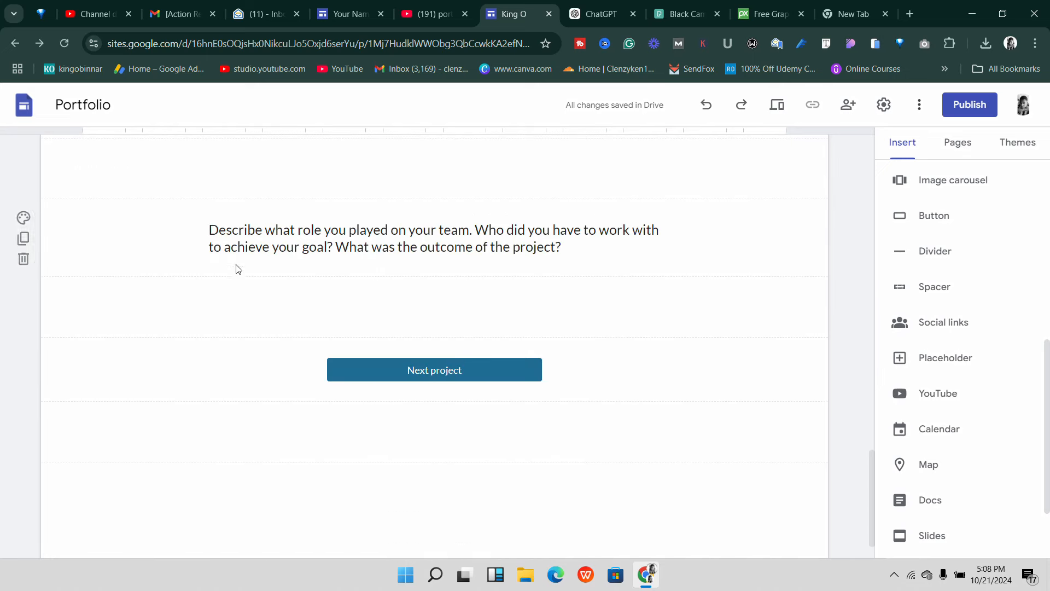
{"action": "scroll", "coordinate": [465, 241], "scroll_direction": "down", "scroll_amount": 1}
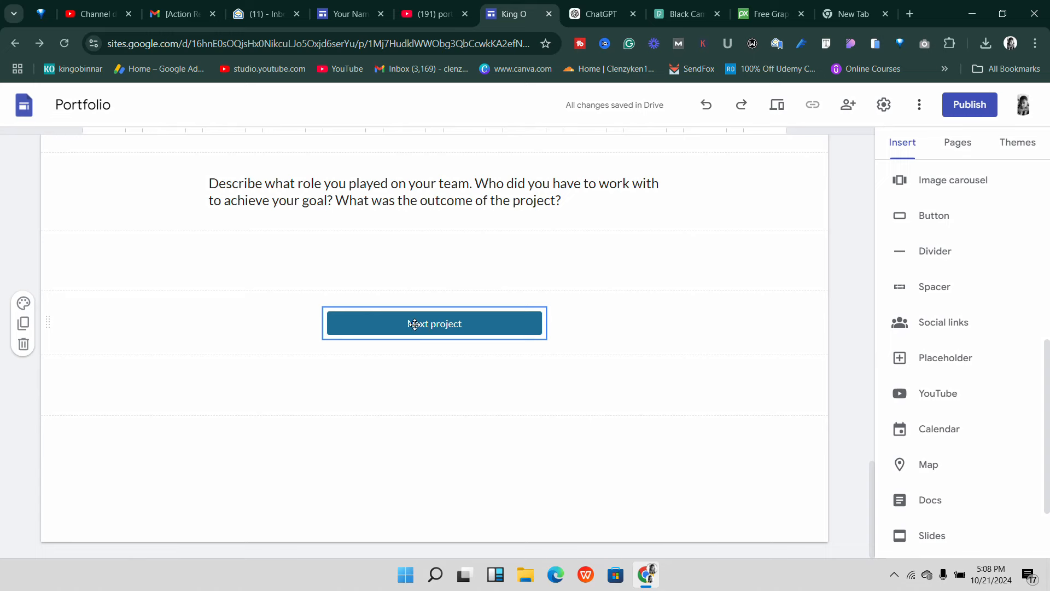
{"action": "scroll", "coordinate": [414, 324], "scroll_direction": "up", "scroll_amount": 1}
{"action": "scroll", "coordinate": [454, 393], "scroll_direction": "up", "scroll_amount": 15}
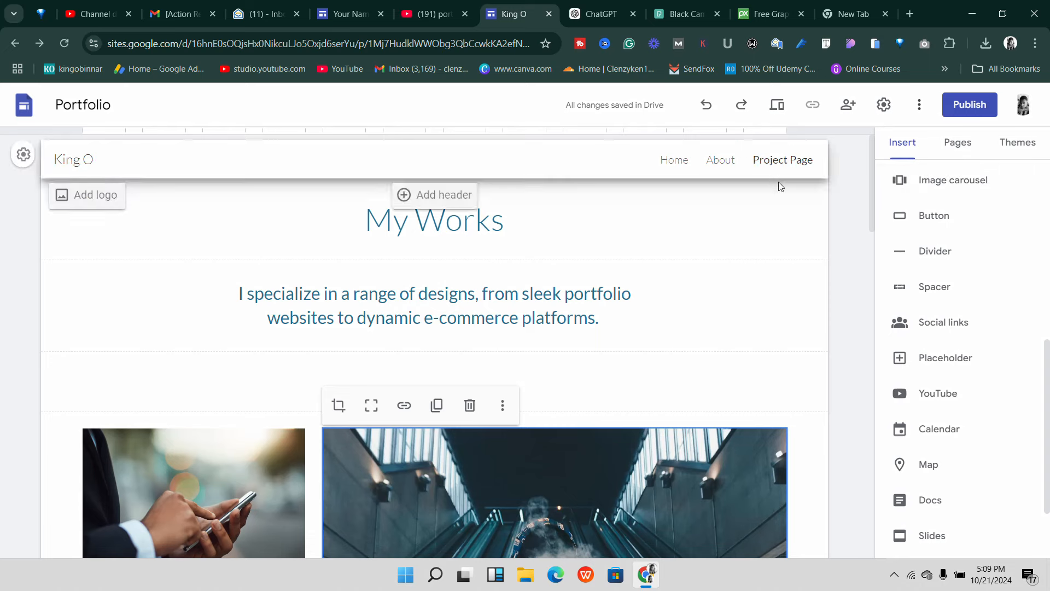
{"action": "scroll", "coordinate": [786, 234], "scroll_direction": "down", "scroll_amount": 2}
{"action": "scroll", "coordinate": [788, 219], "scroll_direction": "up", "scroll_amount": 2}
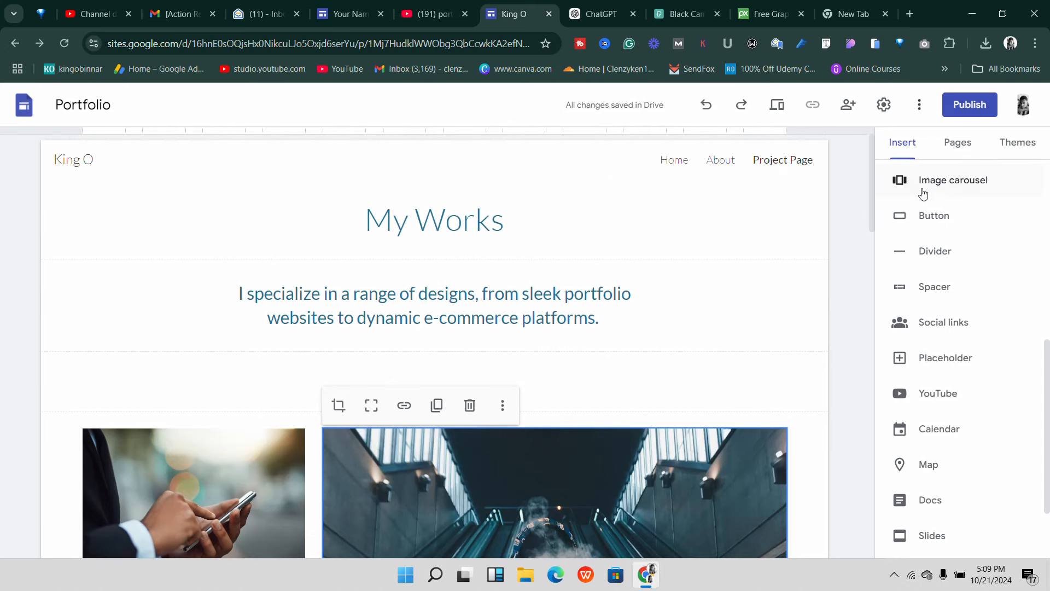
- Create a new site page named "Contact Me"
{"action": "left_click", "coordinate": [957, 144]}
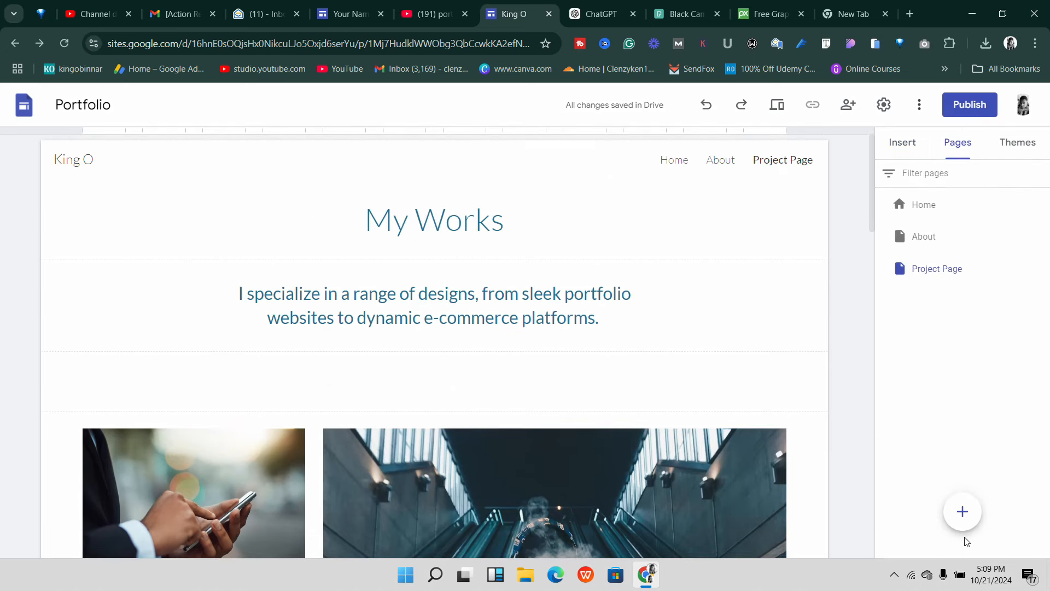
{"action": "left_click", "coordinate": [963, 512]}
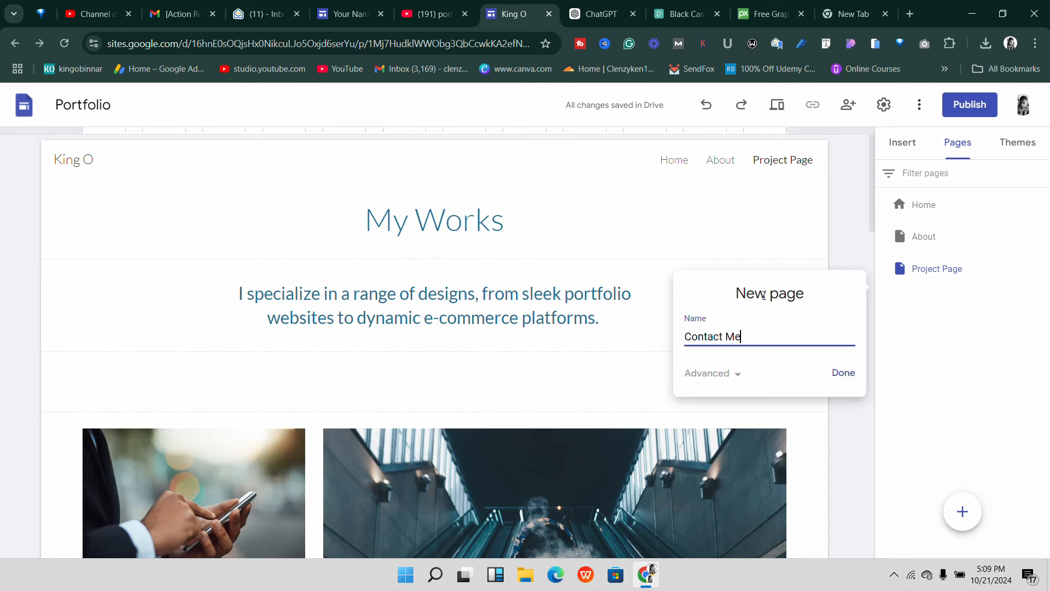
{"action": "left_click", "coordinate": [837, 374]}
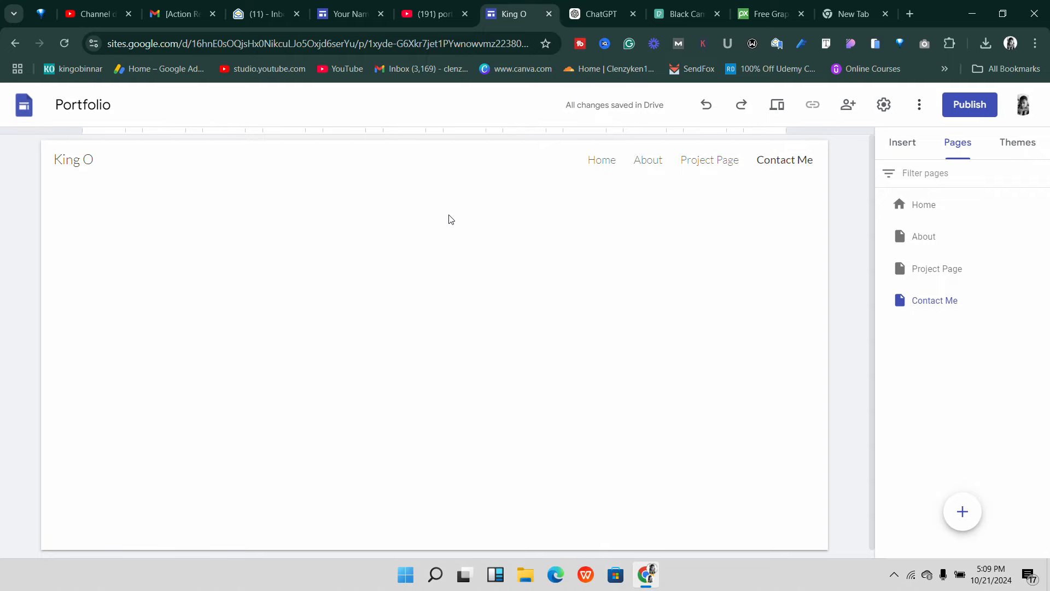
- Look over the About page, duplicate the "My Works" title section on the Project Page and delete the duplicate
{"action": "left_click", "coordinate": [924, 245]}
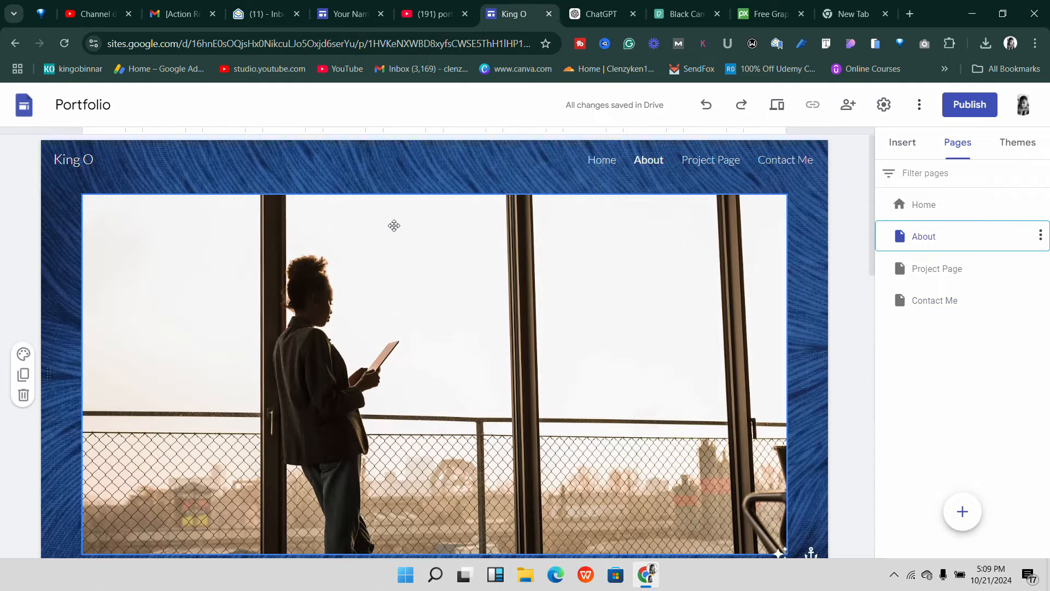
{"action": "scroll", "coordinate": [588, 245], "scroll_direction": "down", "scroll_amount": 1}
{"action": "scroll", "coordinate": [587, 246], "scroll_direction": "down", "scroll_amount": 5}
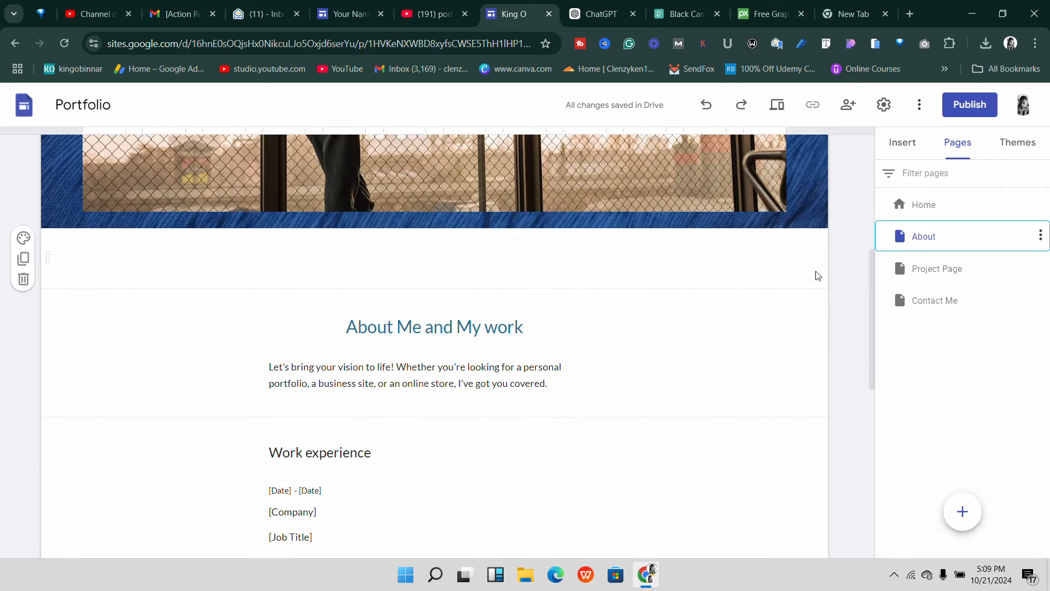
{"action": "left_click", "coordinate": [909, 270]}
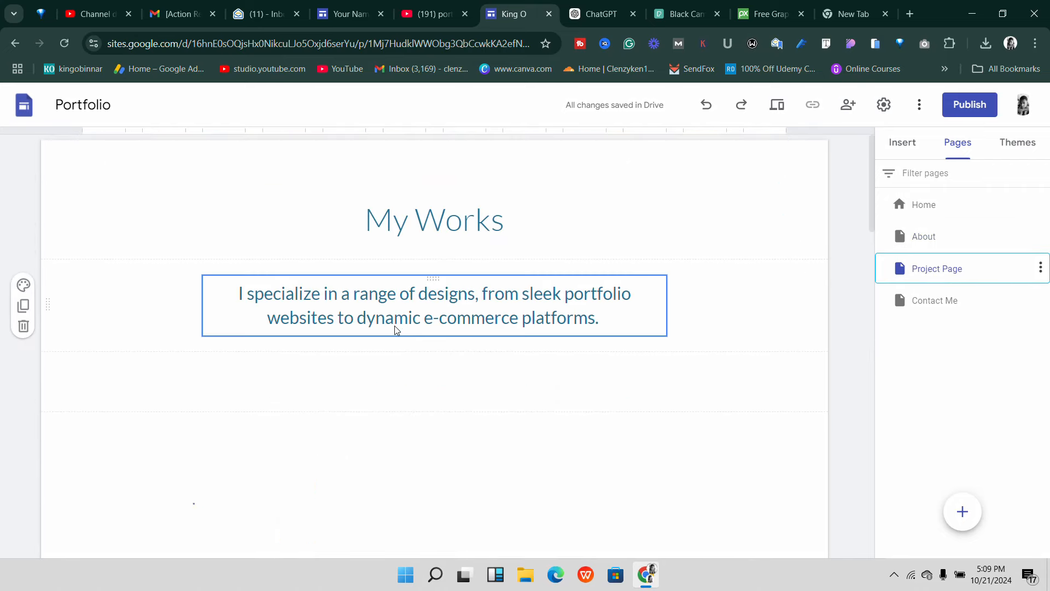
{"action": "left_click", "coordinate": [350, 237]}
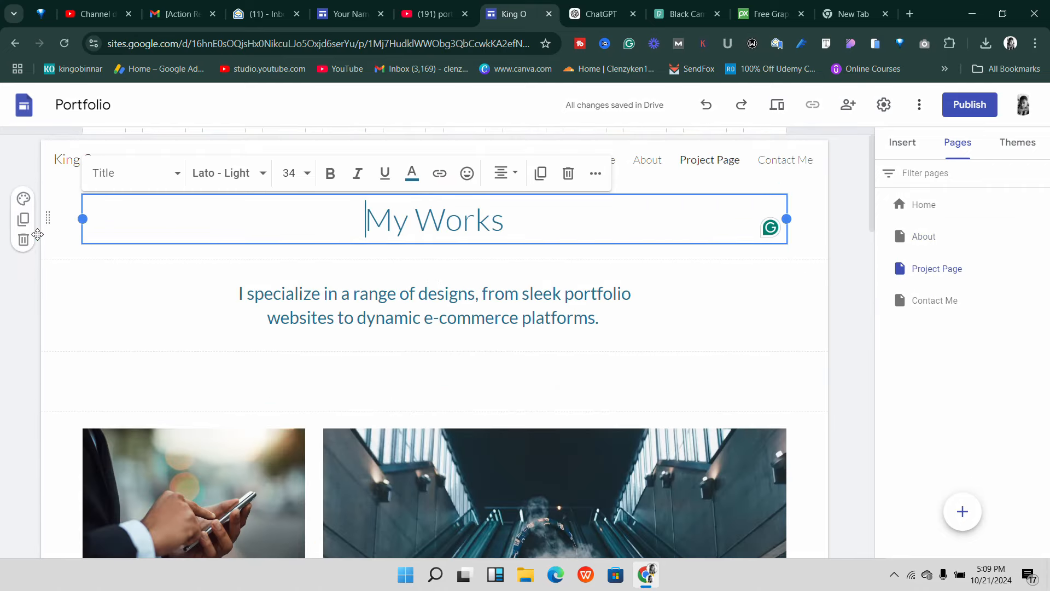
{"action": "right_click", "coordinate": [23, 224]}
{"action": "left_click", "coordinate": [23, 223]}
{"action": "left_click", "coordinate": [23, 222]}
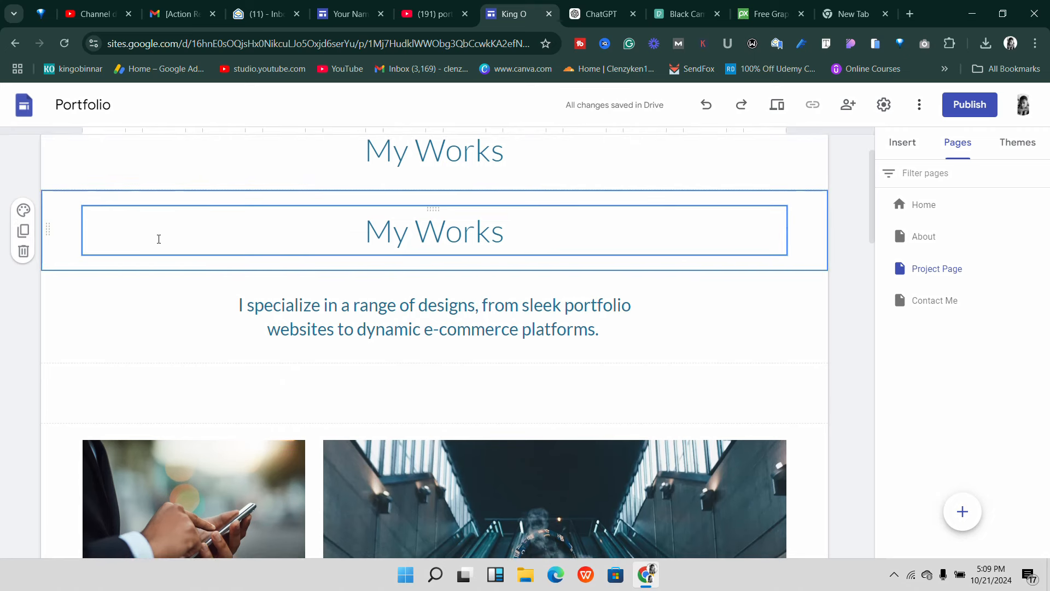
{"action": "left_click", "coordinate": [22, 251]}
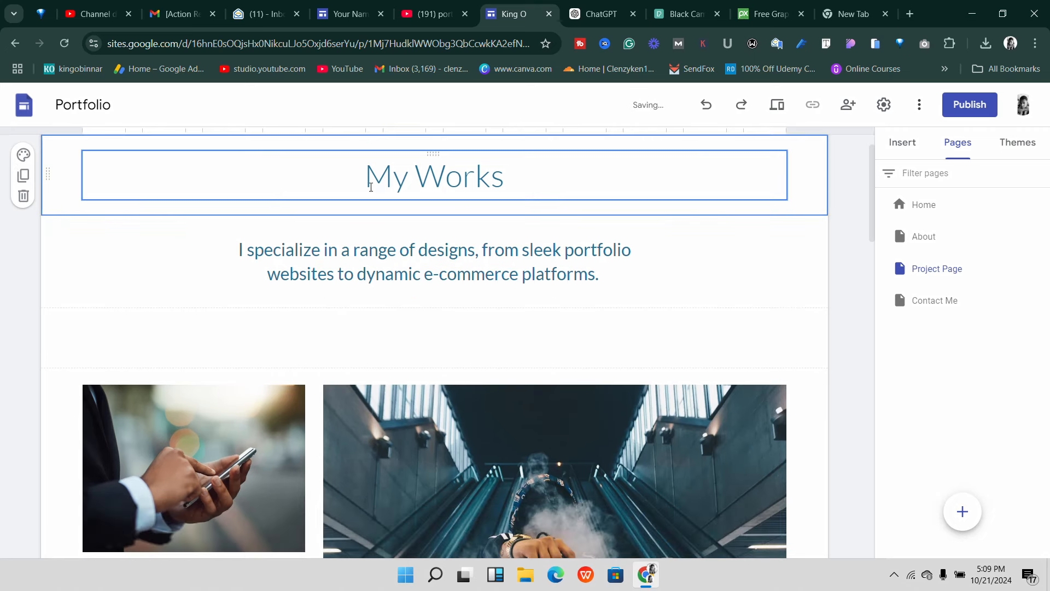
{"action": "scroll", "coordinate": [553, 228], "scroll_direction": "up", "scroll_amount": 1}
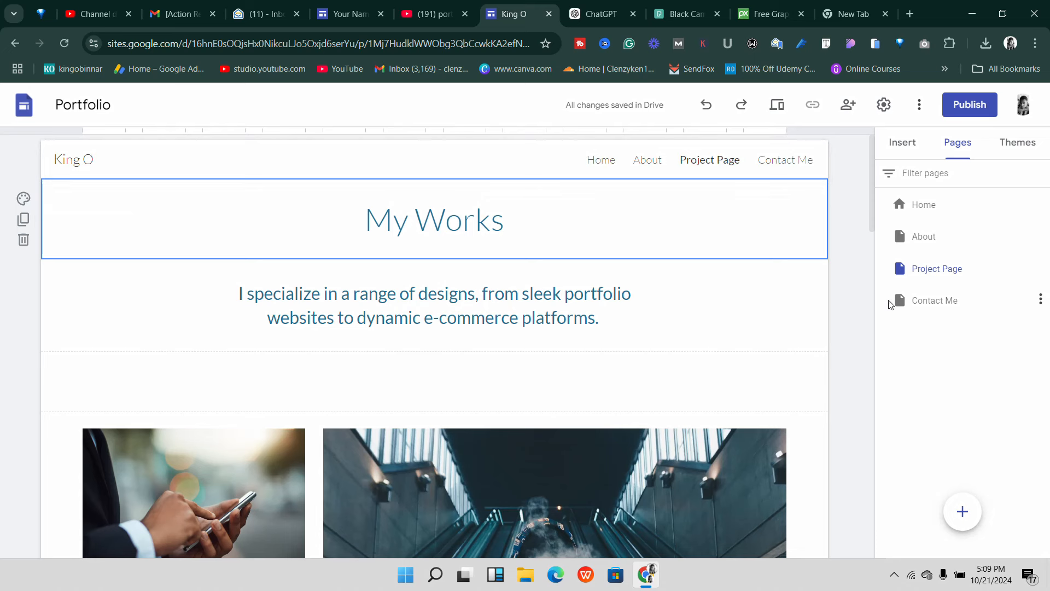
- Open the Contact Me page and add a text box at its start reading "Contact Me"
{"action": "left_click", "coordinate": [915, 300]}
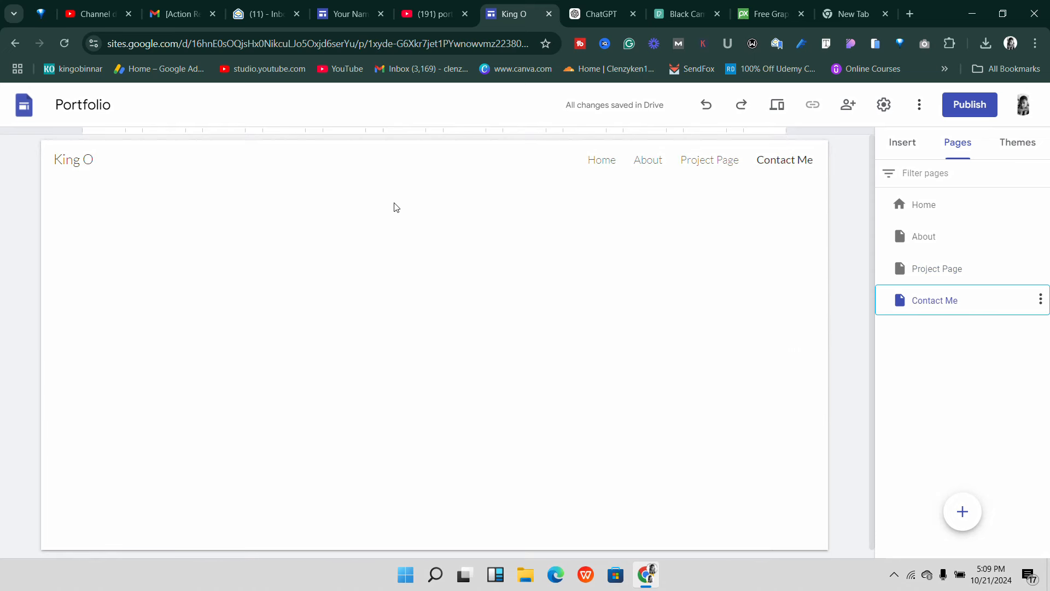
{"action": "right_click", "coordinate": [422, 225]}
{"action": "left_click", "coordinate": [421, 226]}
{"action": "double_click", "coordinate": [419, 227]}
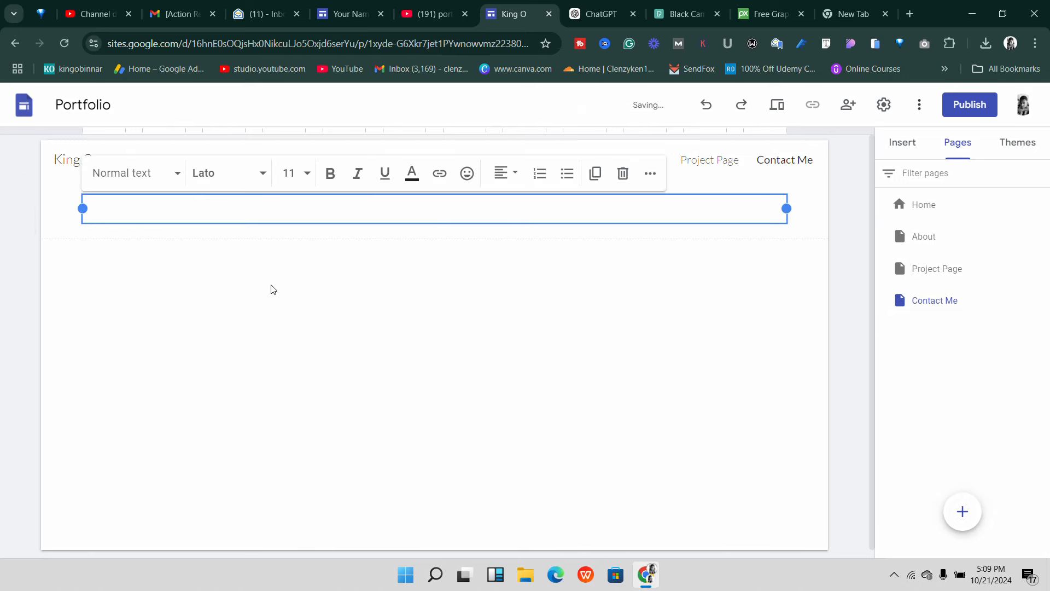
{"action": "type", "text": "d"}
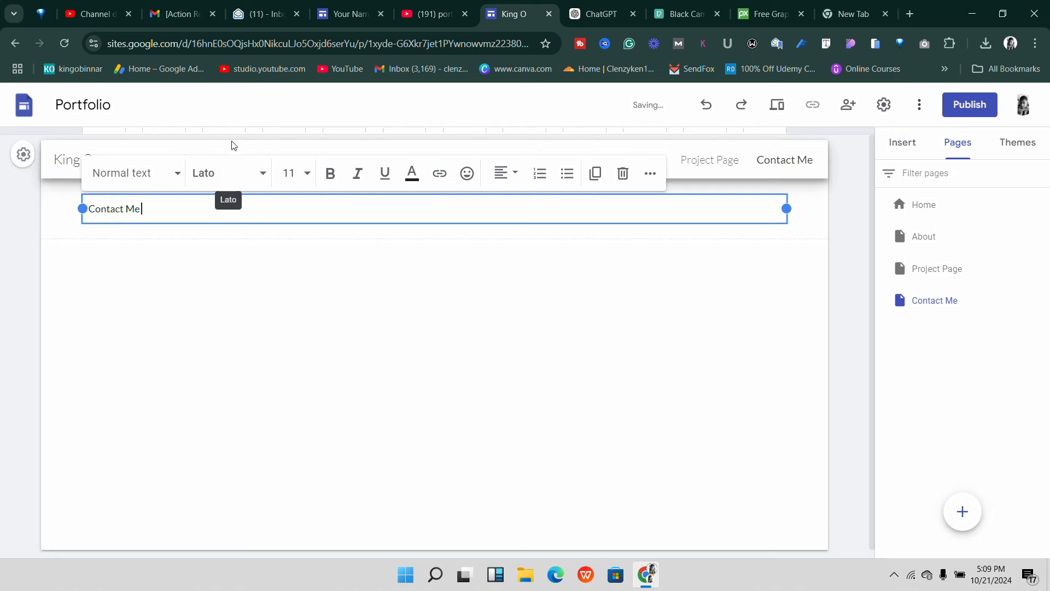
- Centre the "Contact Me" heading text and make it bold at font size 24
{"action": "left_click", "coordinate": [505, 183]}
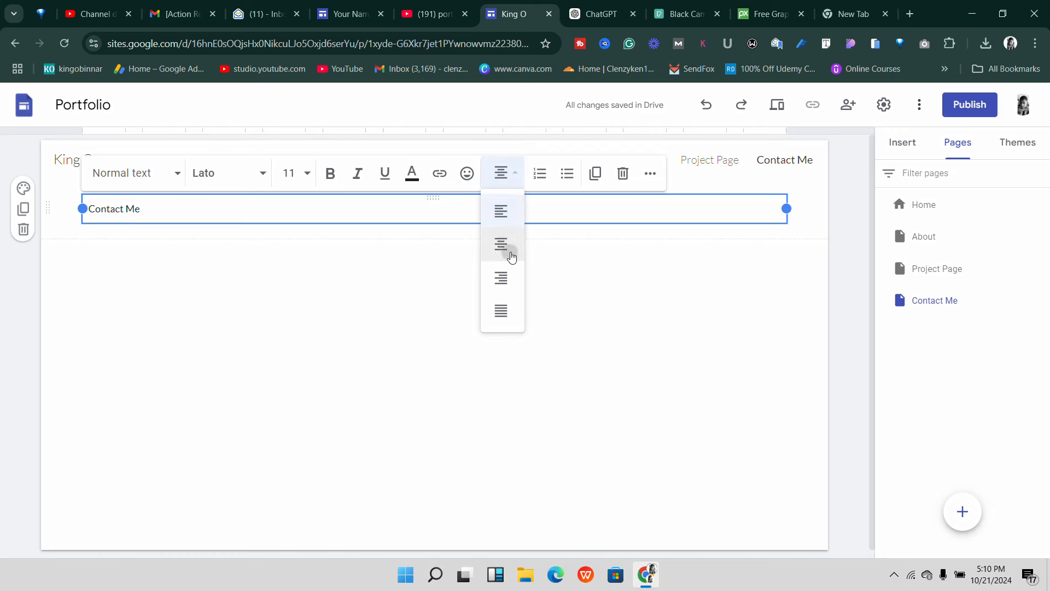
{"action": "left_click", "coordinate": [505, 248]}
{"action": "double_click", "coordinate": [419, 213]}
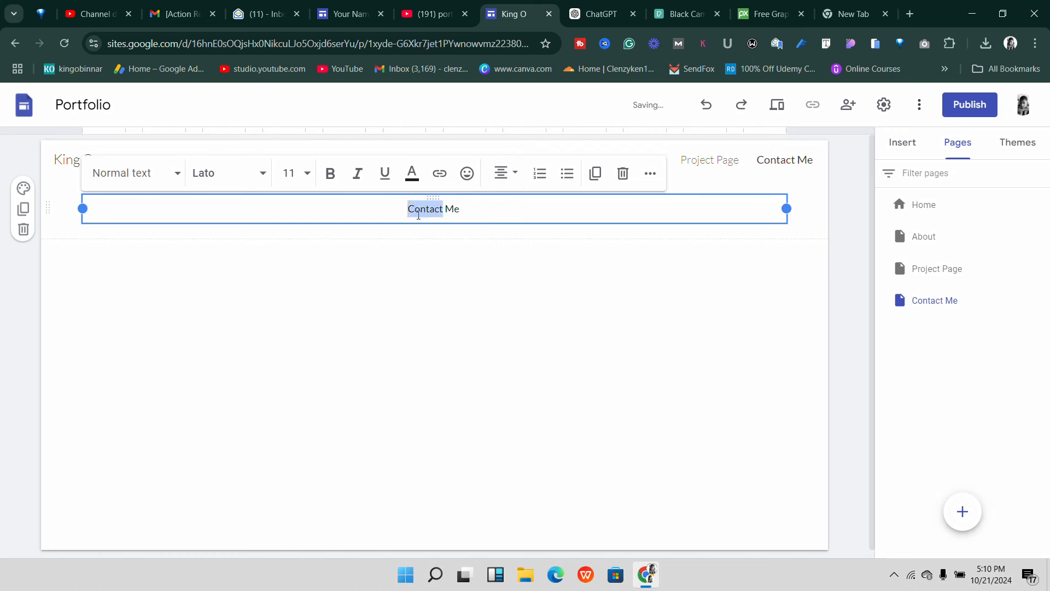
{"action": "triple_click", "coordinate": [418, 213]}
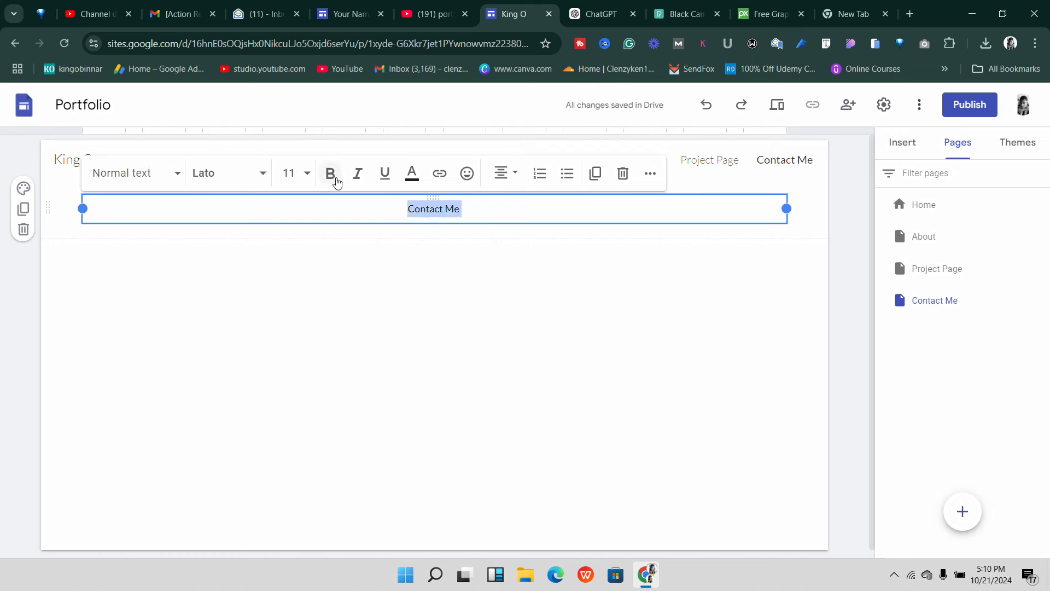
{"action": "left_click", "coordinate": [331, 173]}
{"action": "left_click", "coordinate": [306, 173]}
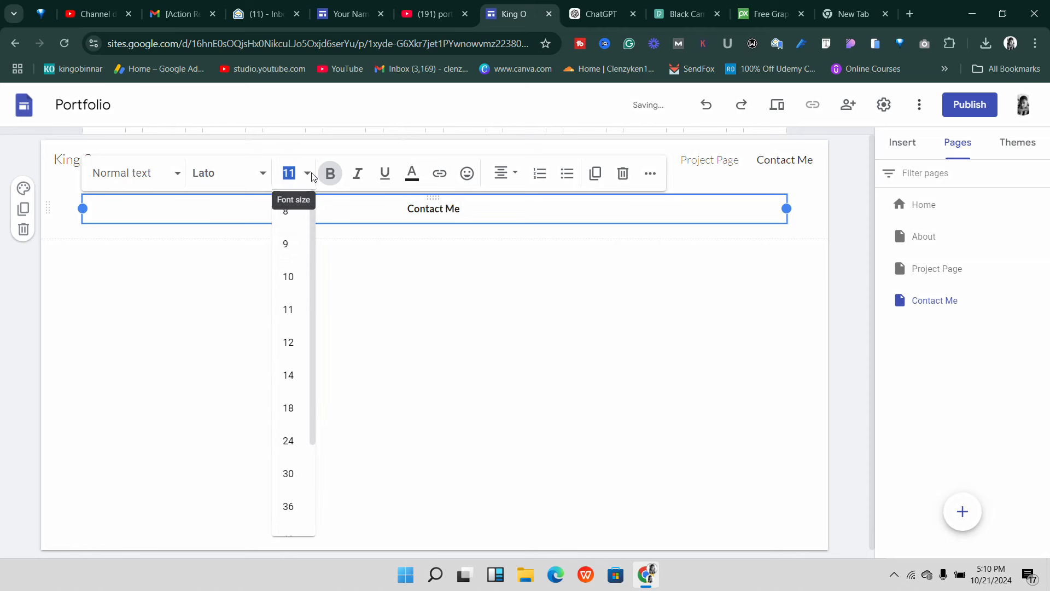
{"action": "left_click", "coordinate": [289, 441]}
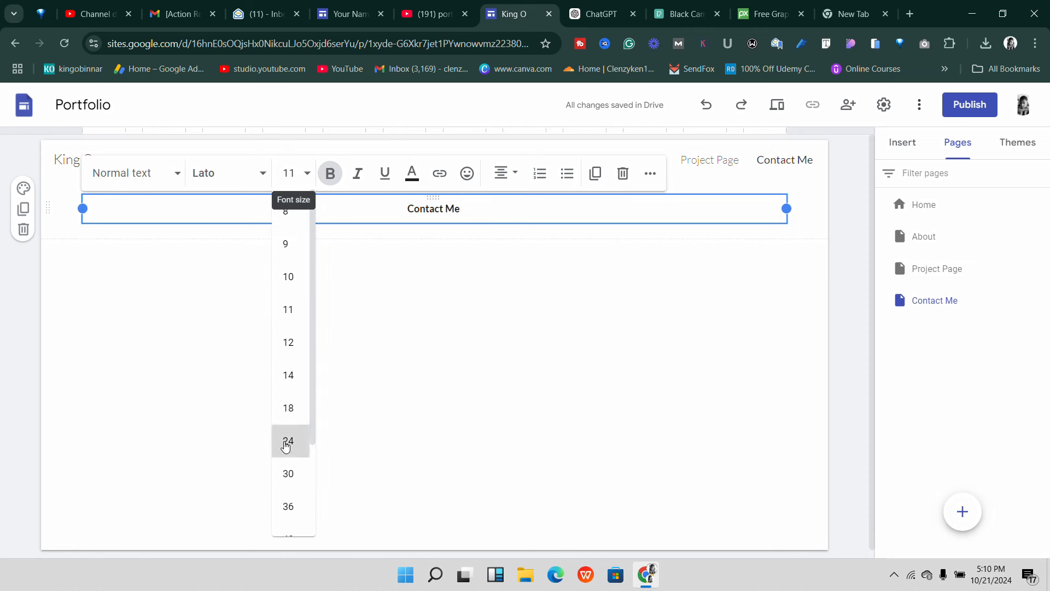
- Colour the "Contact Me" heading text medium blue and finish editing its text box
{"action": "left_click", "coordinate": [414, 185]}
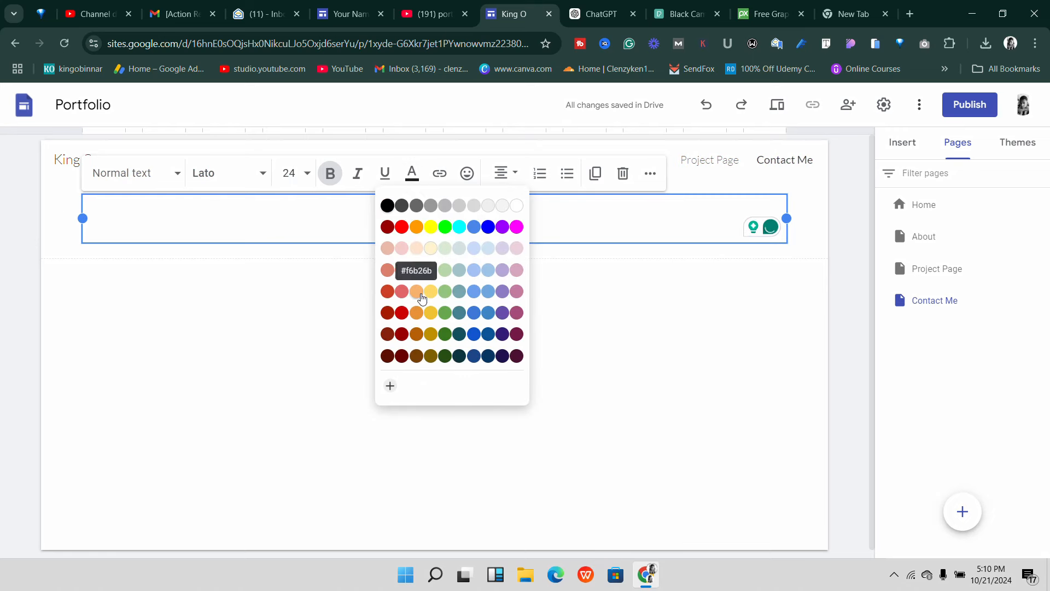
{"action": "left_click", "coordinate": [475, 229]}
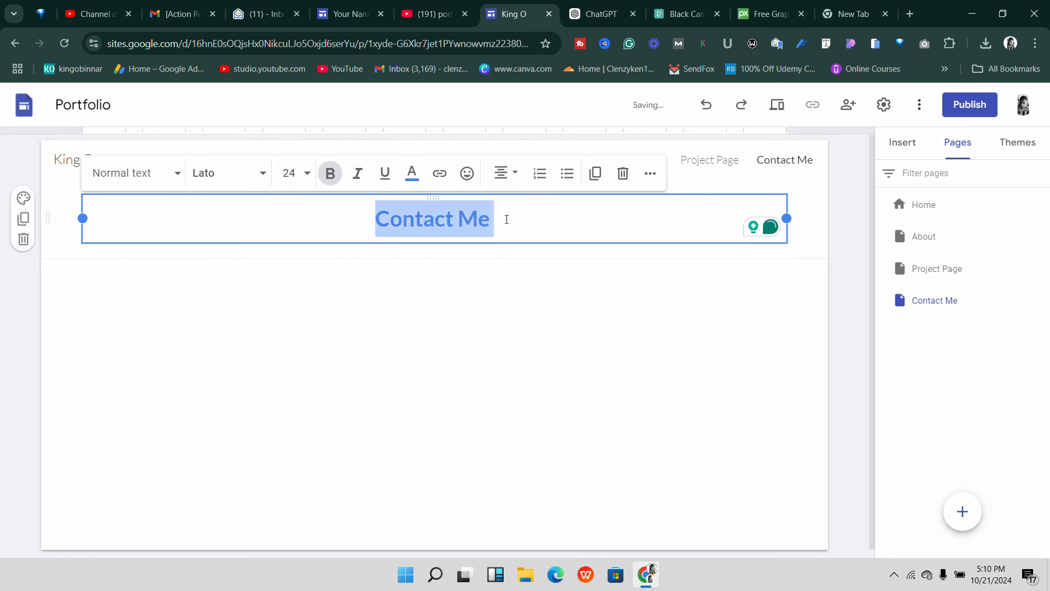
{"action": "left_click", "coordinate": [508, 220]}
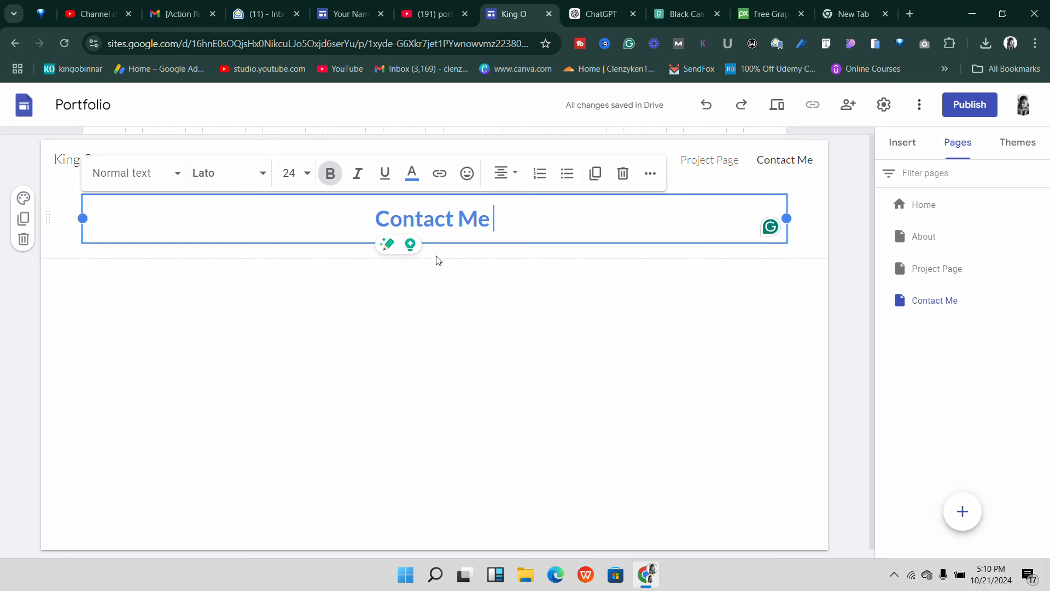
{"action": "left_click", "coordinate": [471, 329]}
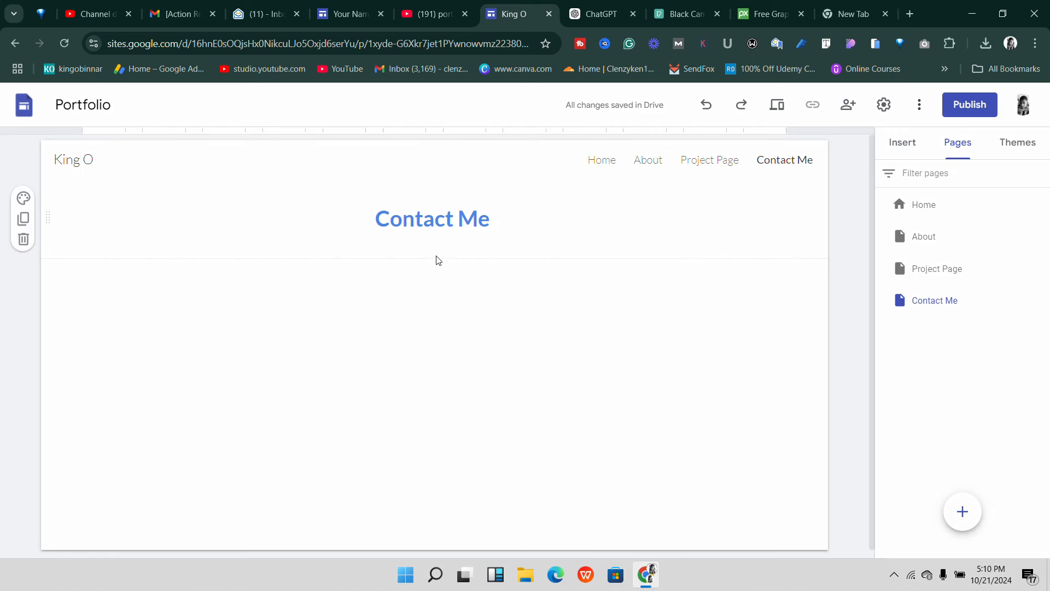
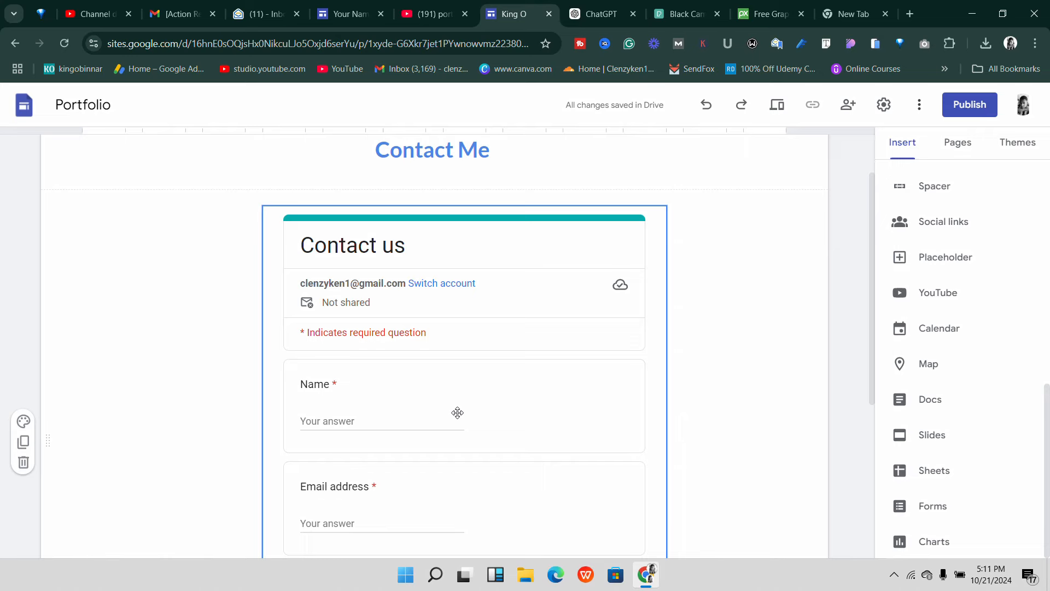
- Examine the embedded contact form on the Contact Me page, from its title through the Name, Email address and Message fields to Submit
{"action": "scroll", "coordinate": [458, 412], "scroll_direction": "down", "scroll_amount": 5}
{"action": "scroll", "coordinate": [458, 408], "scroll_direction": "up", "scroll_amount": 6}
{"action": "left_click", "coordinate": [469, 198]}
{"action": "left_click", "coordinate": [418, 389]}
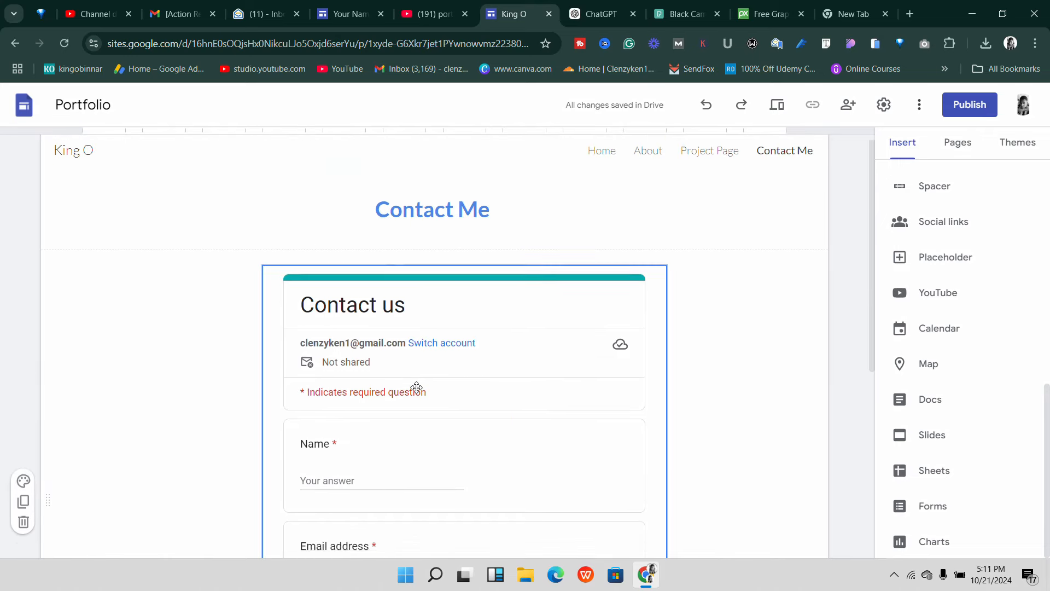
{"action": "scroll", "coordinate": [424, 405], "scroll_direction": "down", "scroll_amount": 6}
{"action": "scroll", "coordinate": [427, 383], "scroll_direction": "up", "scroll_amount": 6}
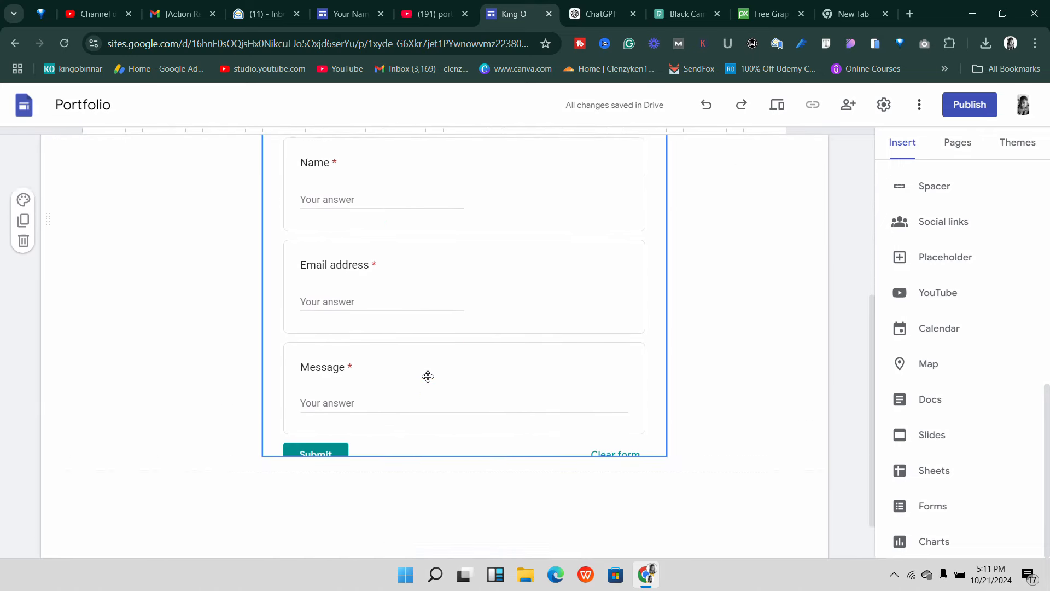
{"action": "scroll", "coordinate": [408, 383], "scroll_direction": "down", "scroll_amount": 2}
{"action": "scroll", "coordinate": [411, 388], "scroll_direction": "down", "scroll_amount": 1}
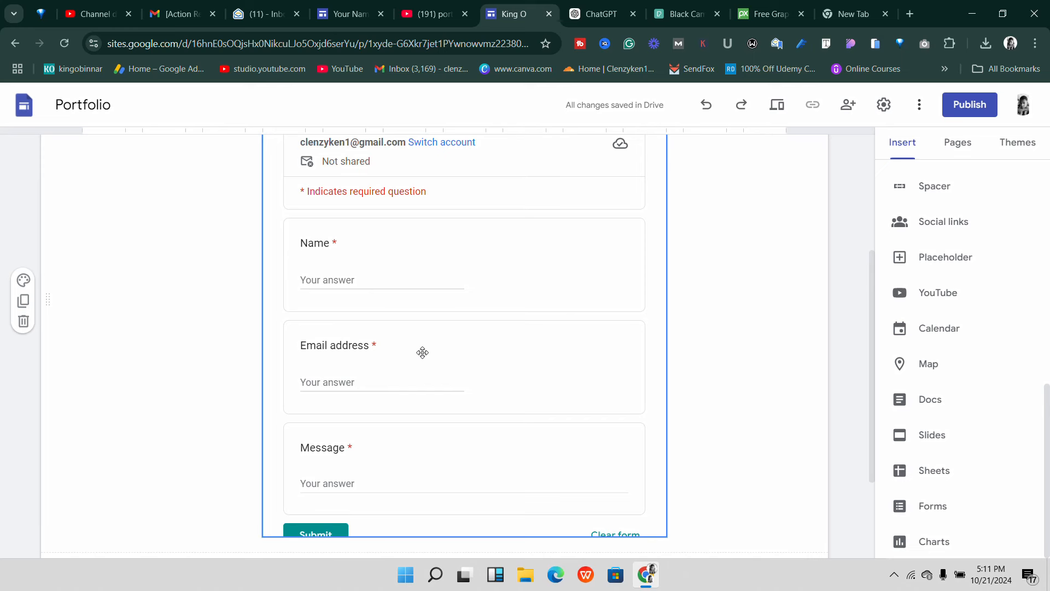
{"action": "scroll", "coordinate": [400, 348], "scroll_direction": "down", "scroll_amount": 1}
{"action": "scroll", "coordinate": [400, 348], "scroll_direction": "down", "scroll_amount": 1}
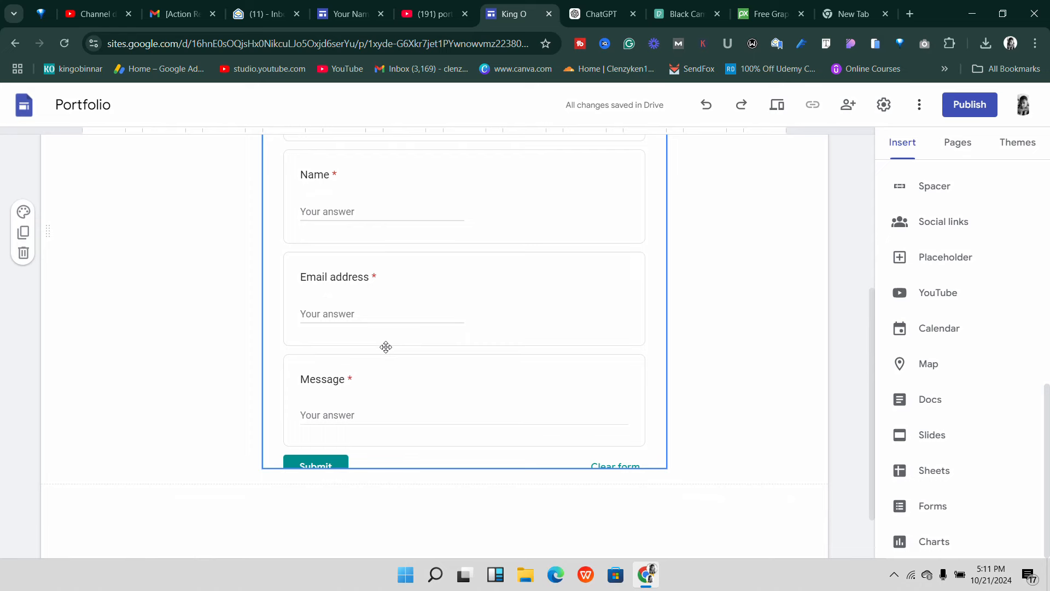
{"action": "scroll", "coordinate": [416, 371], "scroll_direction": "down", "scroll_amount": 1}
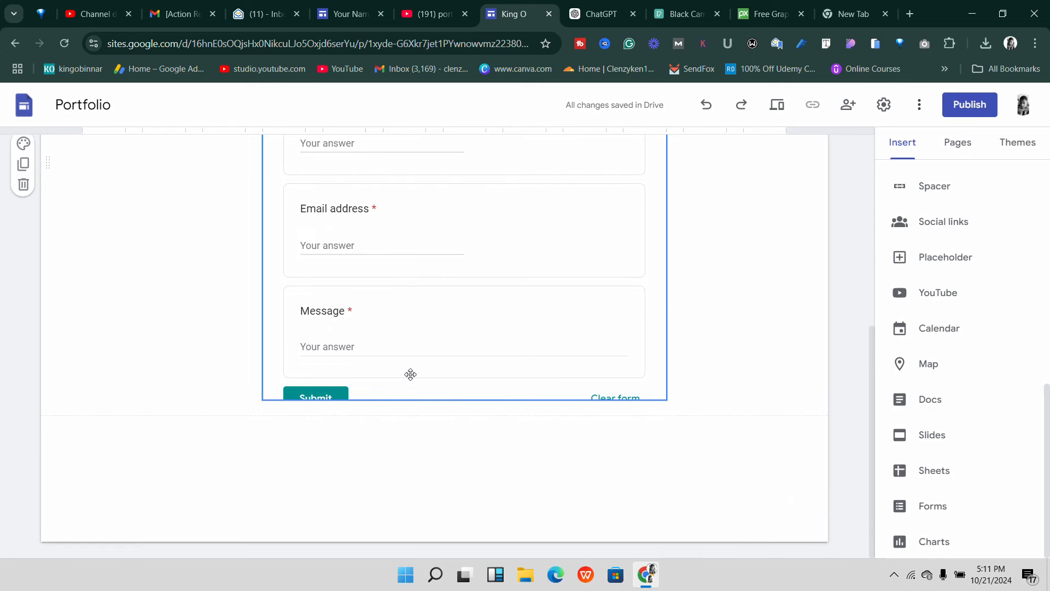
{"action": "scroll", "coordinate": [406, 374], "scroll_direction": "up", "scroll_amount": 4}
{"action": "scroll", "coordinate": [405, 372], "scroll_direction": "up", "scroll_amount": 3}
{"action": "scroll", "coordinate": [394, 350], "scroll_direction": "down", "scroll_amount": 5}
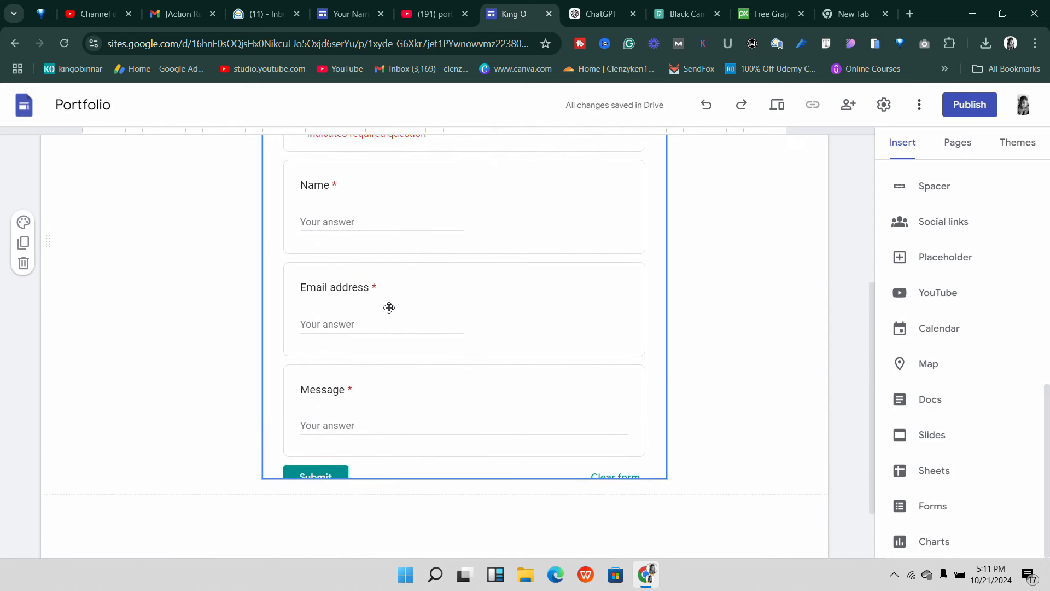
{"action": "scroll", "coordinate": [389, 307], "scroll_direction": "up", "scroll_amount": 5}
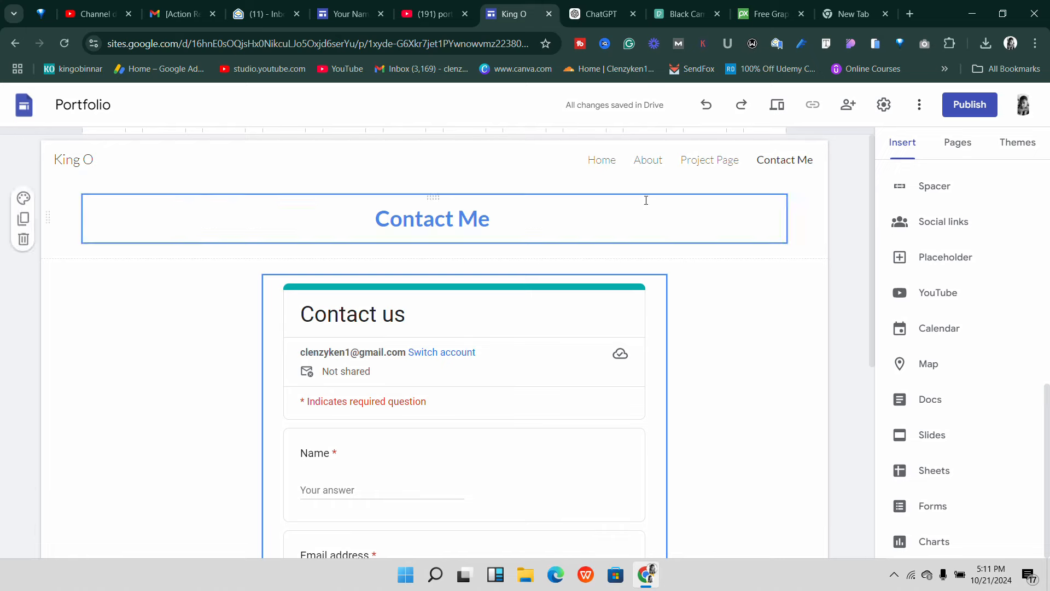
- Review the site's Home, About, Project Page and Contact Me pages in turn, checking their content and layout
{"action": "left_click", "coordinate": [597, 166]}
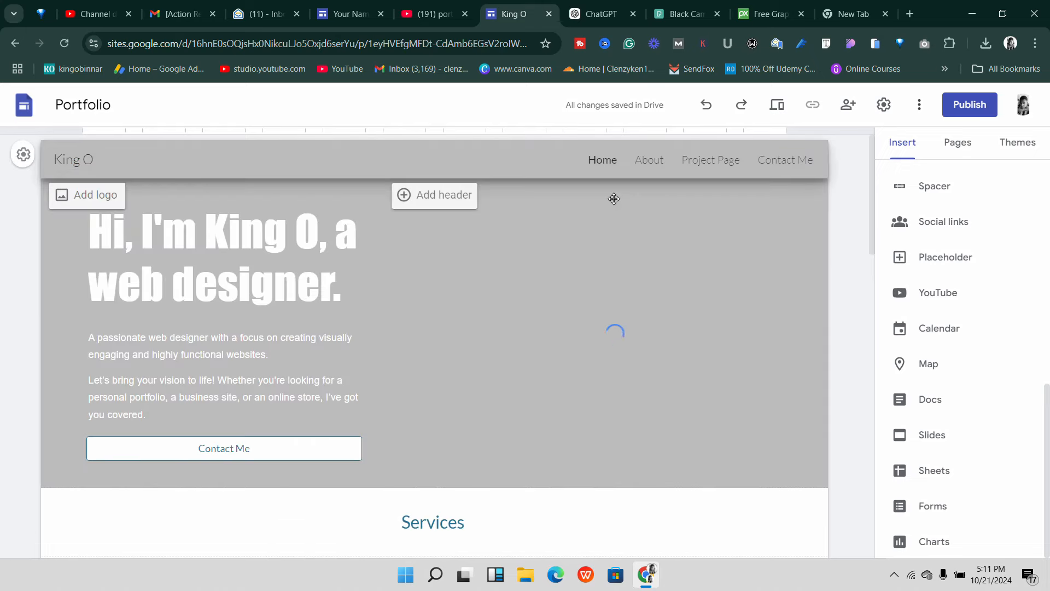
{"action": "scroll", "coordinate": [460, 318], "scroll_direction": "down", "scroll_amount": 10}
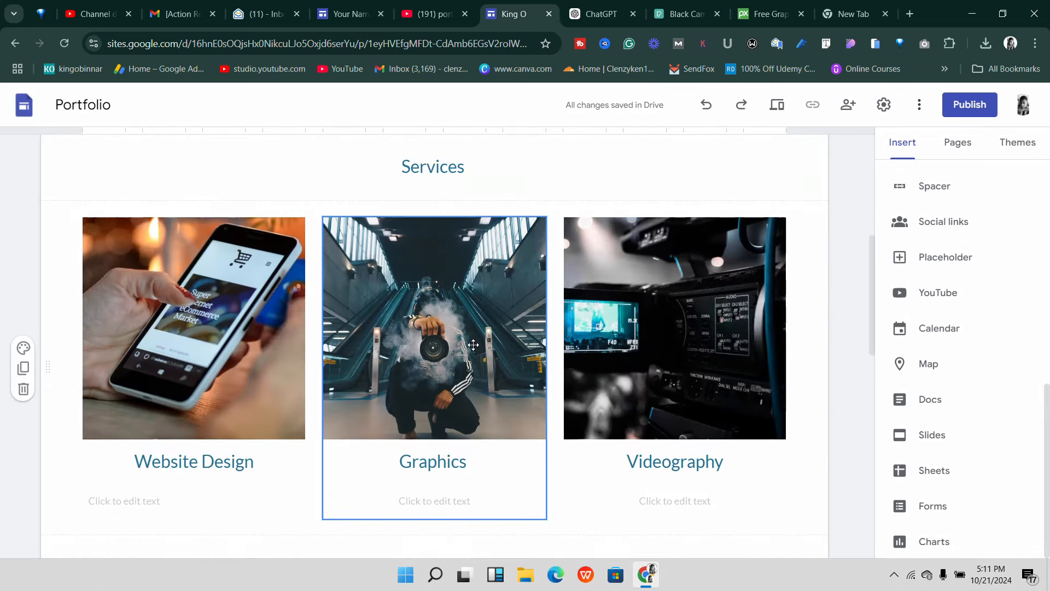
{"action": "scroll", "coordinate": [475, 344], "scroll_direction": "down", "scroll_amount": 5}
{"action": "scroll", "coordinate": [569, 238], "scroll_direction": "up", "scroll_amount": 9}
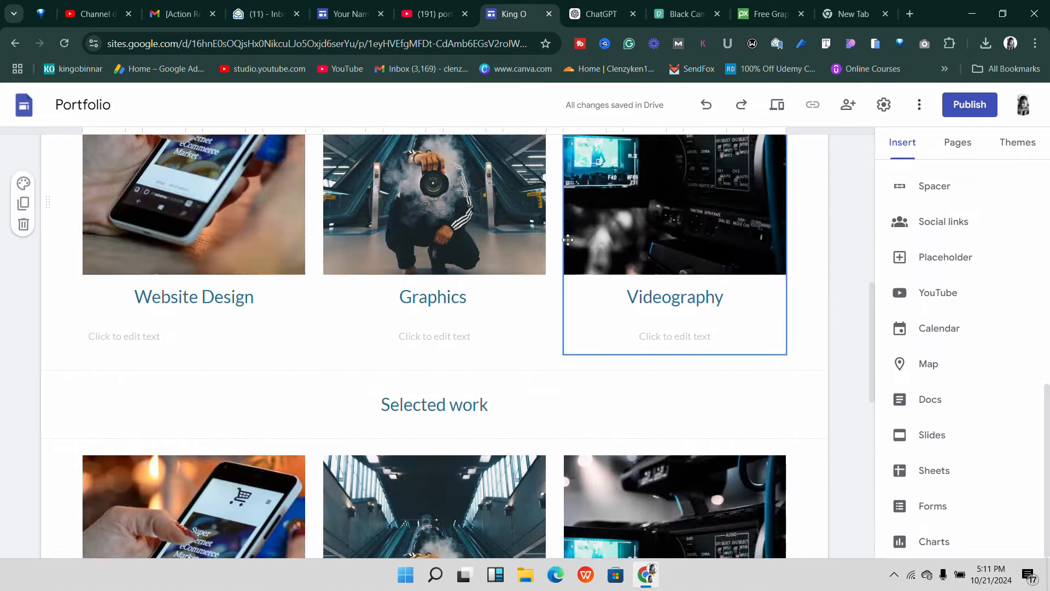
{"action": "scroll", "coordinate": [602, 217], "scroll_direction": "up", "scroll_amount": 10}
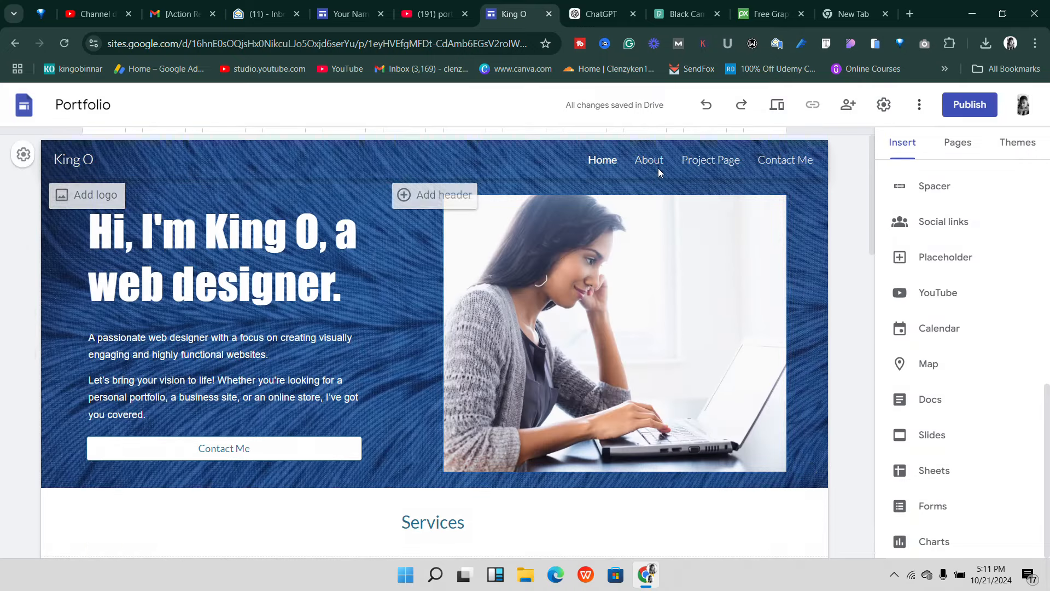
{"action": "left_click", "coordinate": [654, 161]}
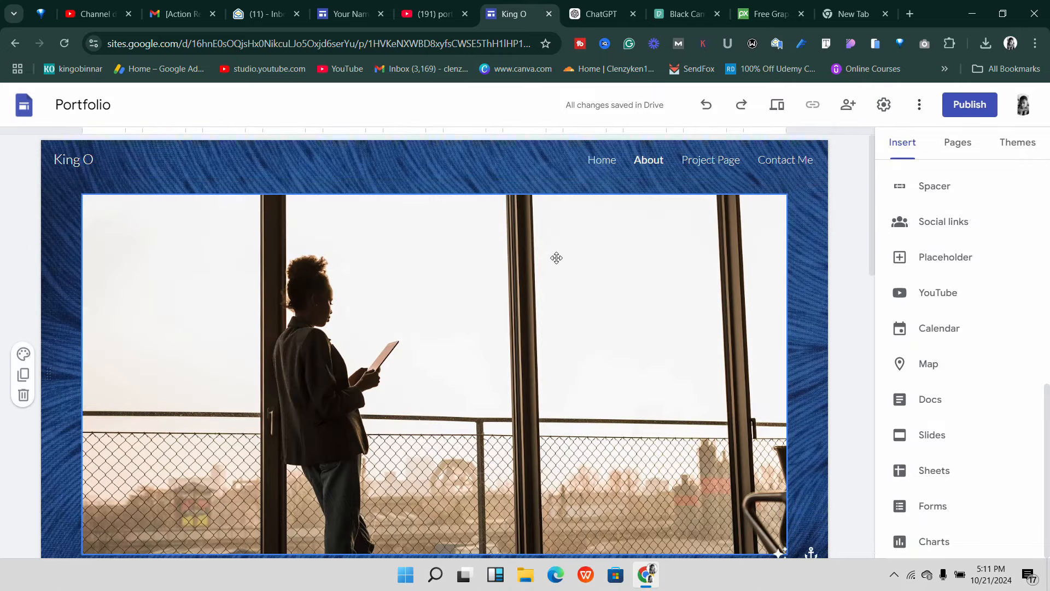
{"action": "left_click", "coordinate": [709, 171]}
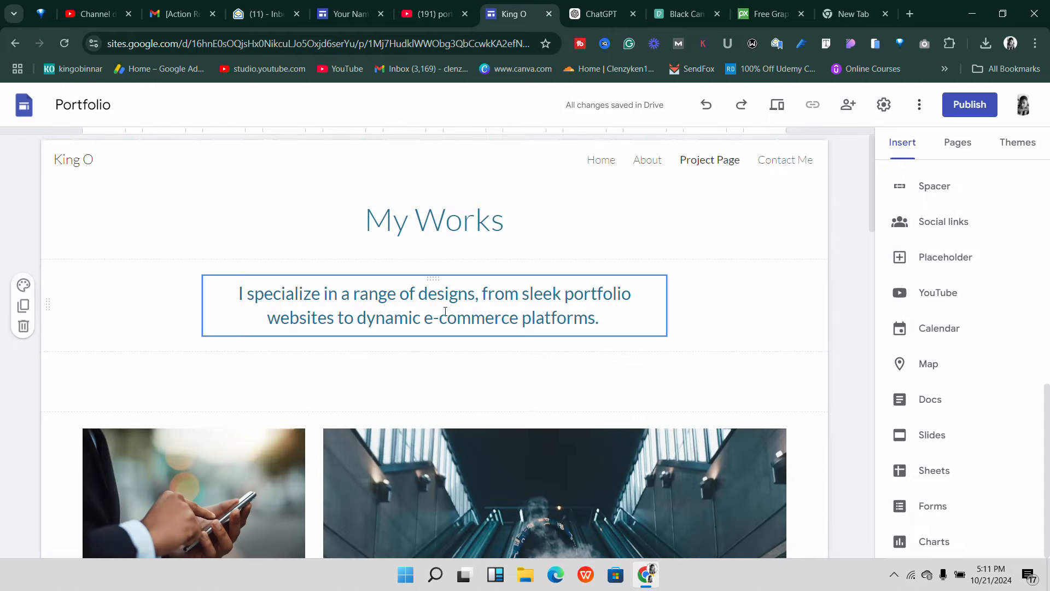
{"action": "scroll", "coordinate": [464, 307], "scroll_direction": "down", "scroll_amount": 1}
{"action": "scroll", "coordinate": [464, 308], "scroll_direction": "down", "scroll_amount": 12}
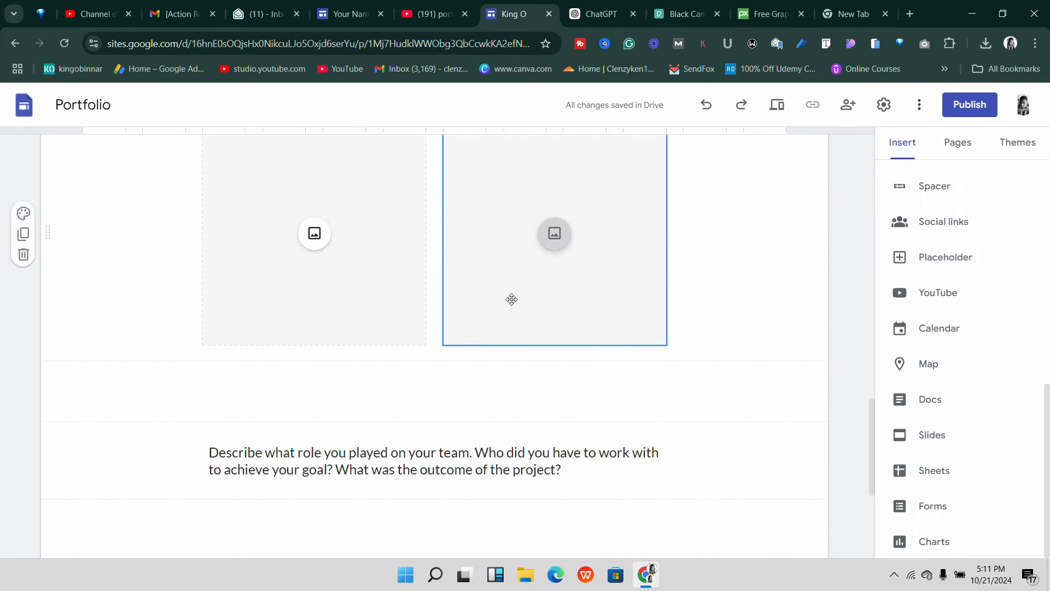
{"action": "scroll", "coordinate": [505, 316], "scroll_direction": "down", "scroll_amount": 5}
{"action": "scroll", "coordinate": [479, 290], "scroll_direction": "up", "scroll_amount": 14}
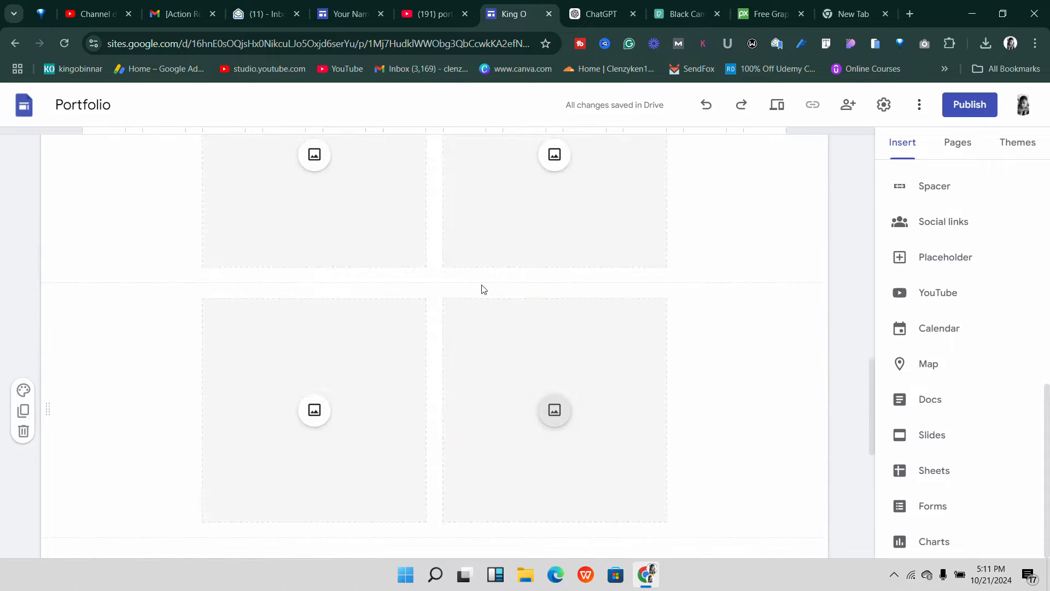
{"action": "scroll", "coordinate": [488, 282], "scroll_direction": "up", "scroll_amount": 8}
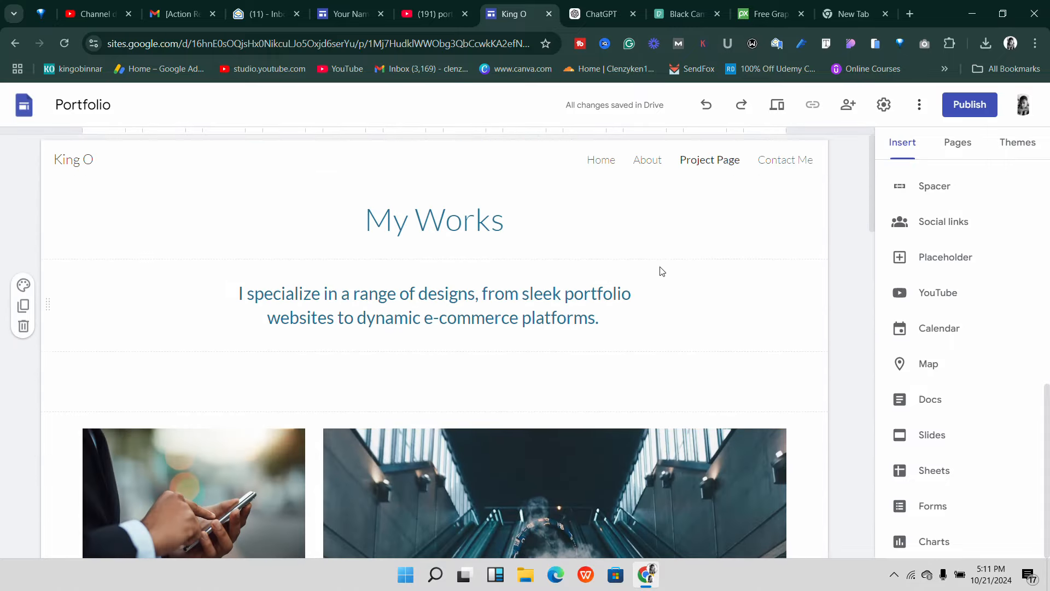
{"action": "left_click", "coordinate": [794, 160]}
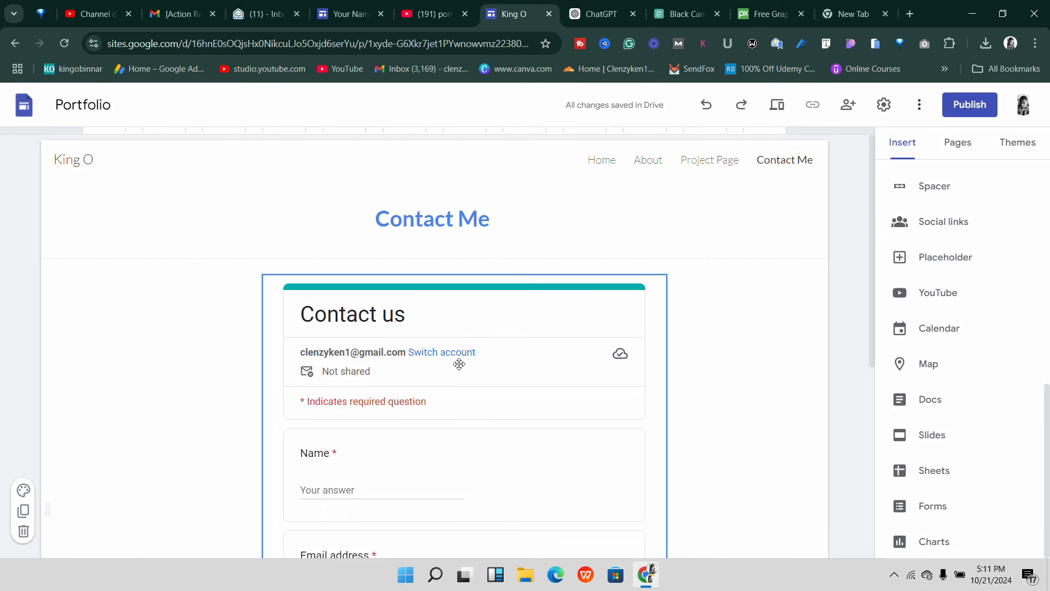
{"action": "scroll", "coordinate": [347, 370], "scroll_direction": "down", "scroll_amount": 4}
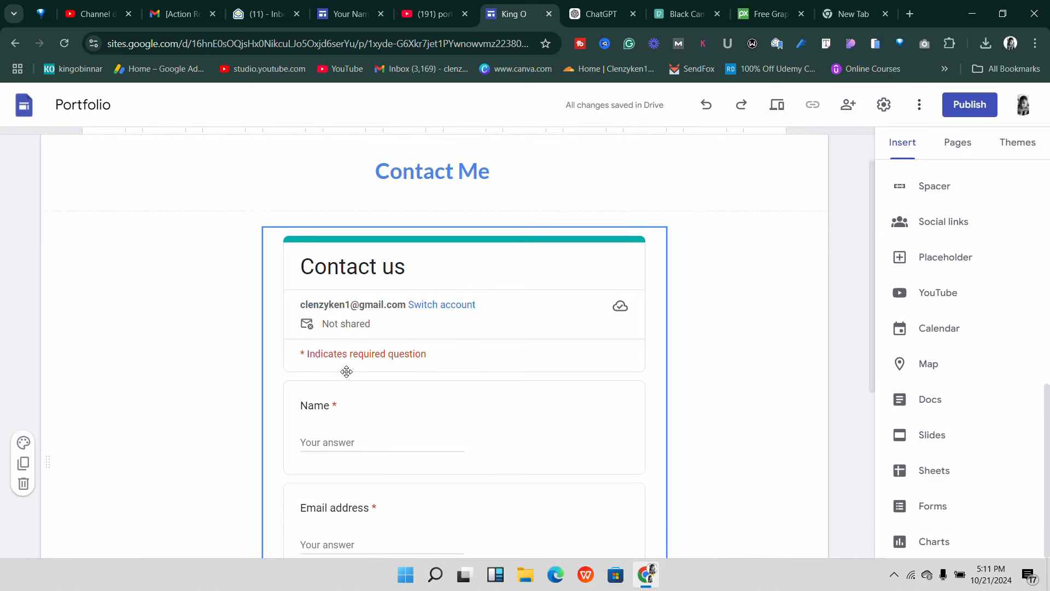
{"action": "scroll", "coordinate": [545, 399], "scroll_direction": "up", "scroll_amount": 5}
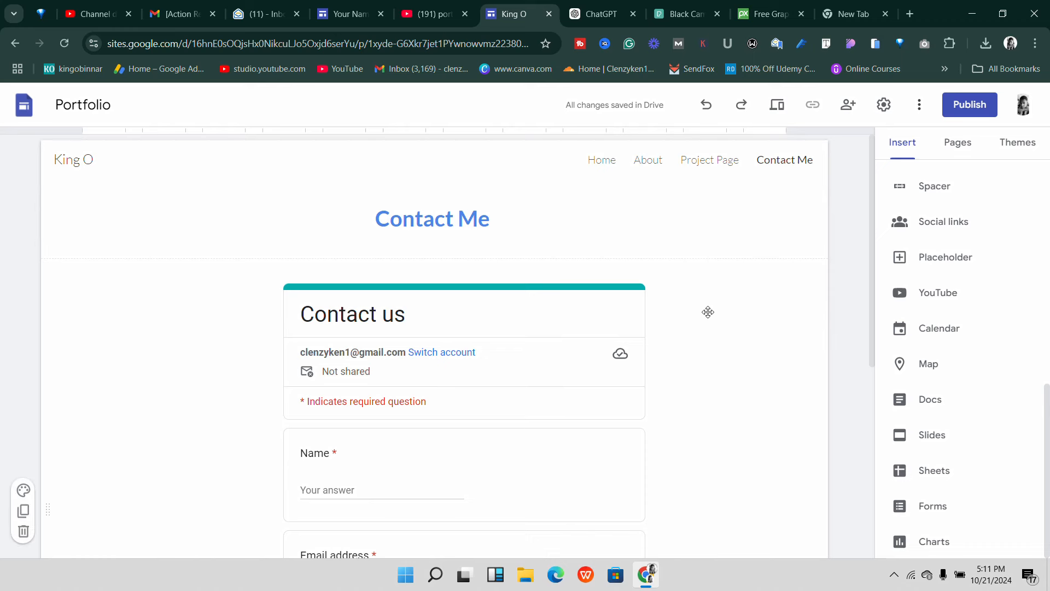
{"action": "scroll", "coordinate": [258, 271], "scroll_direction": "down", "scroll_amount": 3}
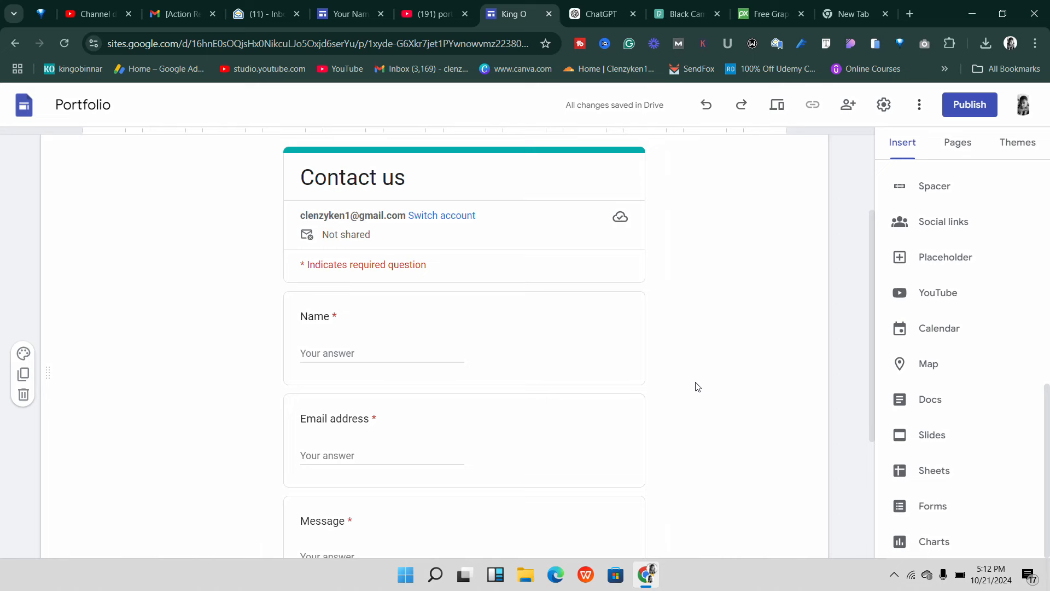
{"action": "scroll", "coordinate": [697, 386], "scroll_direction": "up", "scroll_amount": 3}
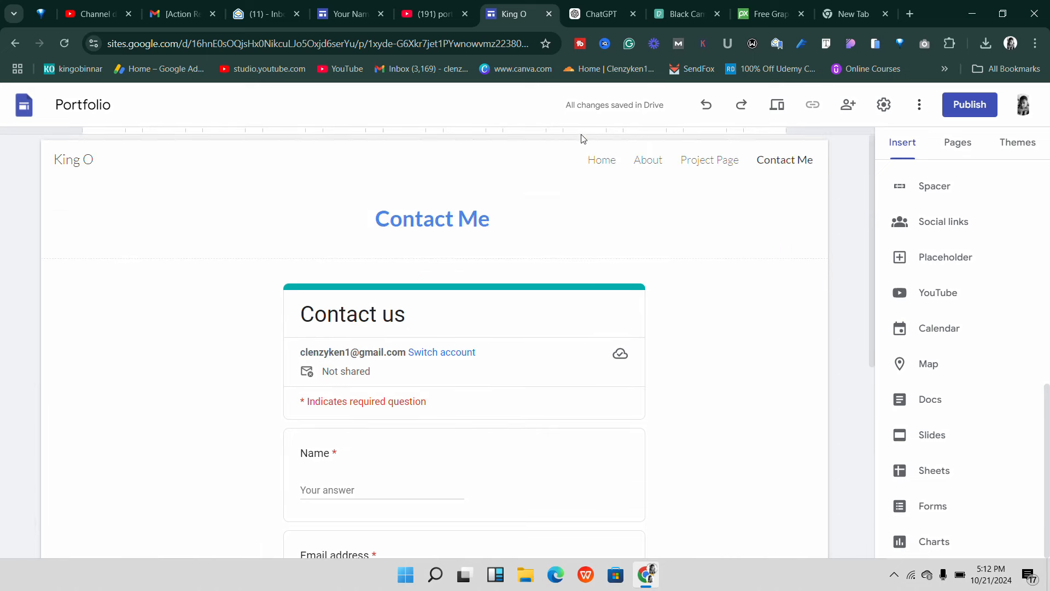
- Return to the Home page and begin publishing the site to the web, setting its web address to "kingo1"
{"action": "left_click", "coordinate": [598, 166]}
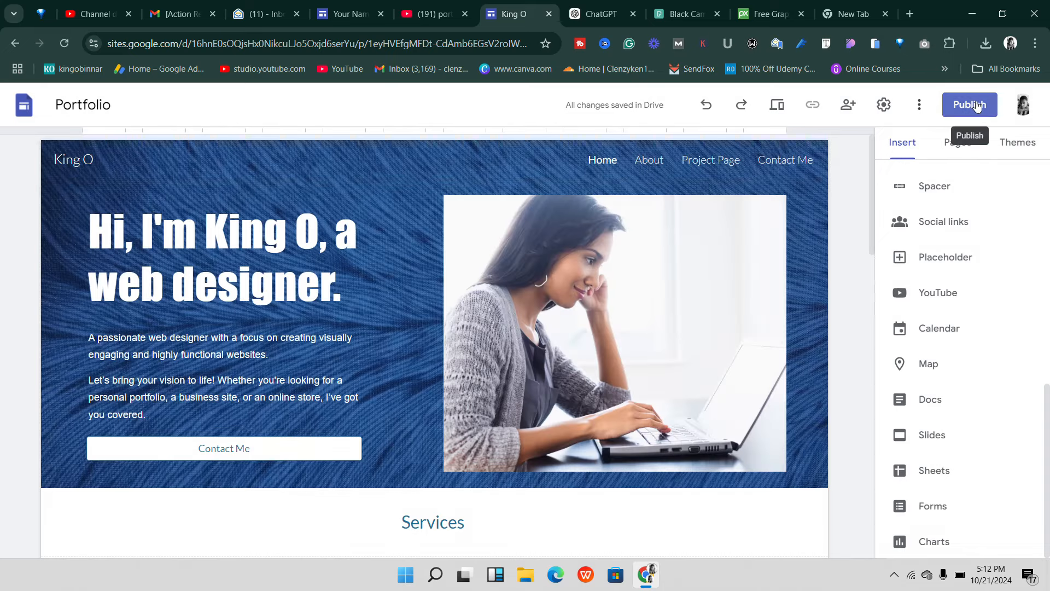
{"action": "left_click", "coordinate": [970, 104]}
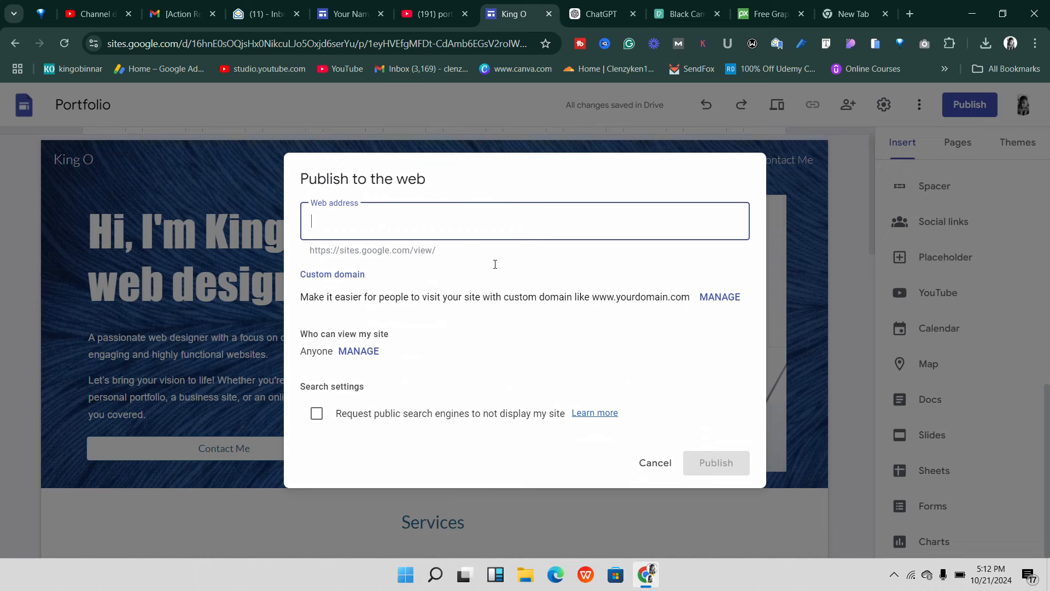
{"action": "type", "text": "kingo"}
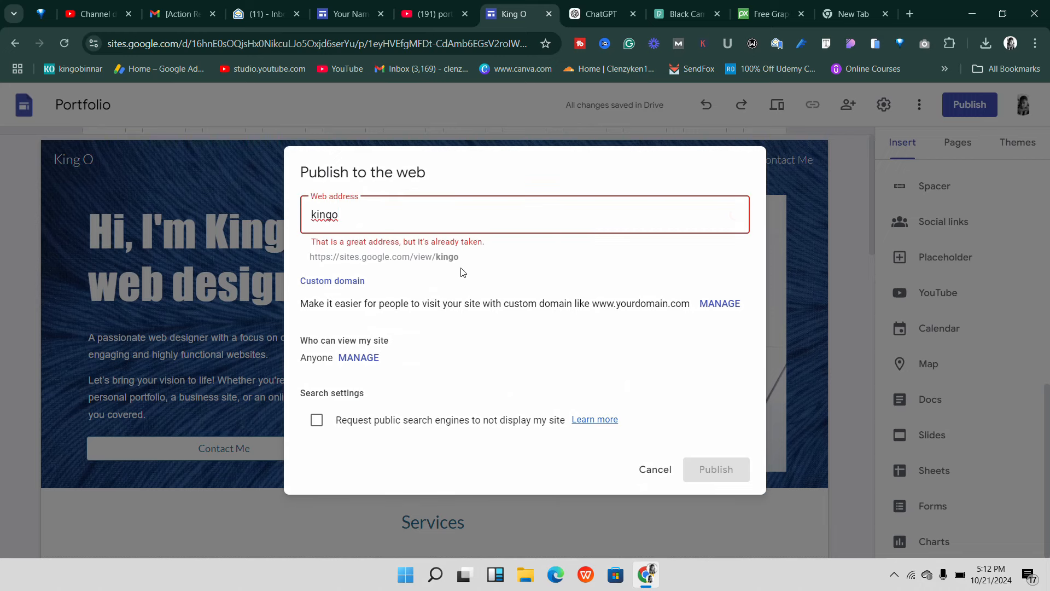
{"action": "type", "text": "1"}
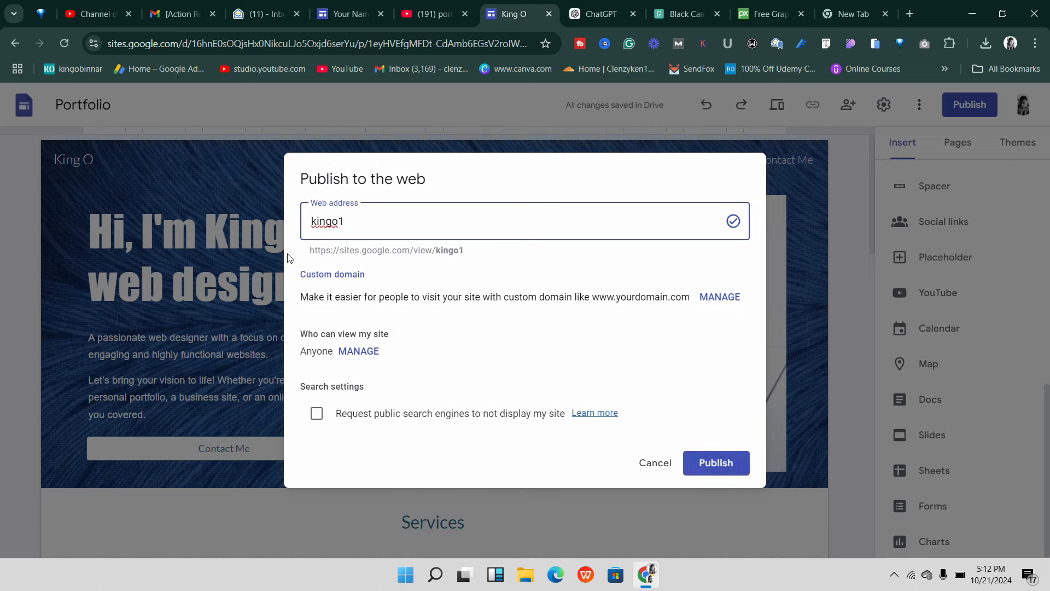
- Check the site's full web address ending in "kingo1" in the publish settings, and cancel publishing
{"action": "left_click_drag", "start_coordinate": [307, 258], "coordinate": [462, 246]}
{"action": "left_click", "coordinate": [463, 245]}
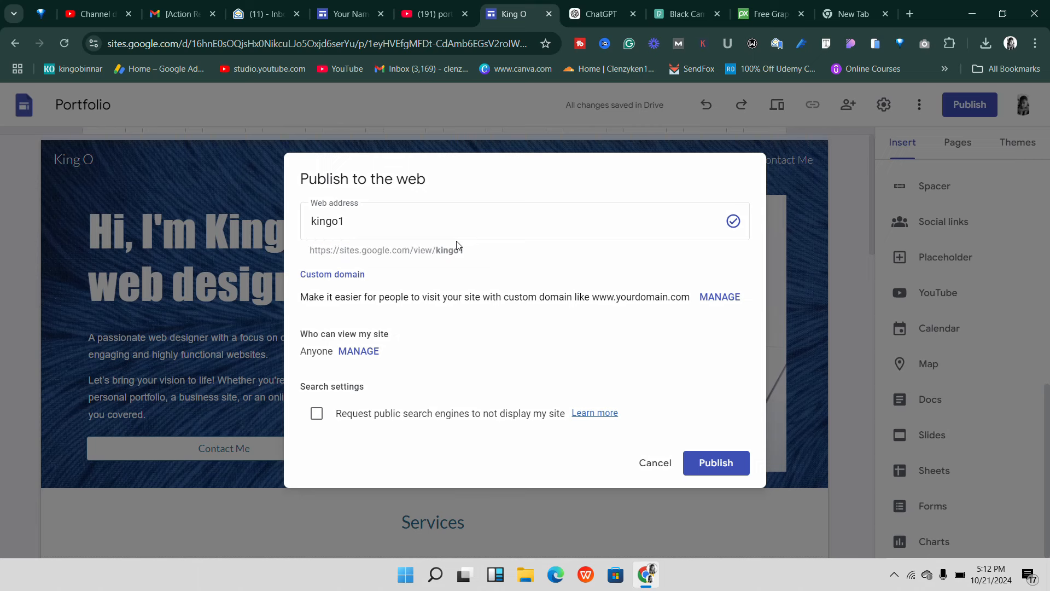
{"action": "triple_click", "coordinate": [373, 251]}
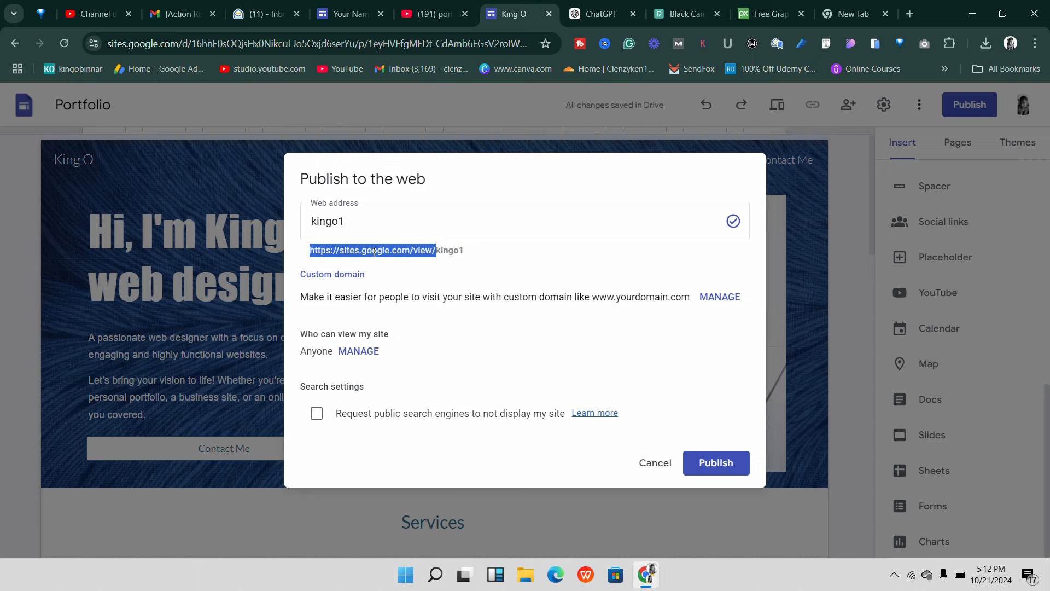
{"action": "left_click", "coordinate": [386, 255]}
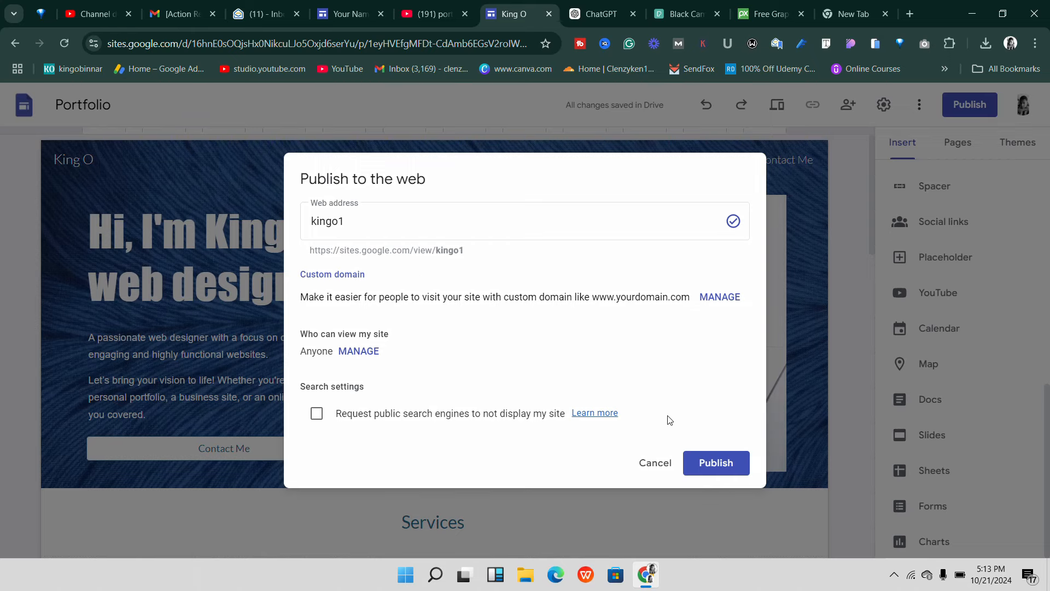
{"action": "left_click", "coordinate": [654, 464]}
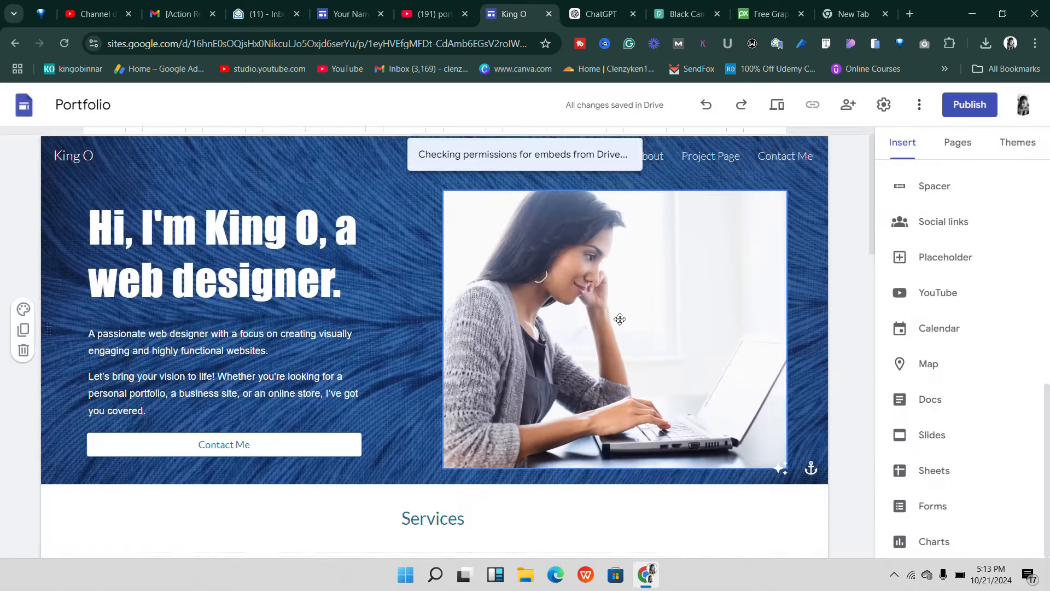
{"action": "scroll", "coordinate": [594, 336], "scroll_direction": "down", "scroll_amount": 4}
{"action": "scroll", "coordinate": [576, 340], "scroll_direction": "up", "scroll_amount": 4}
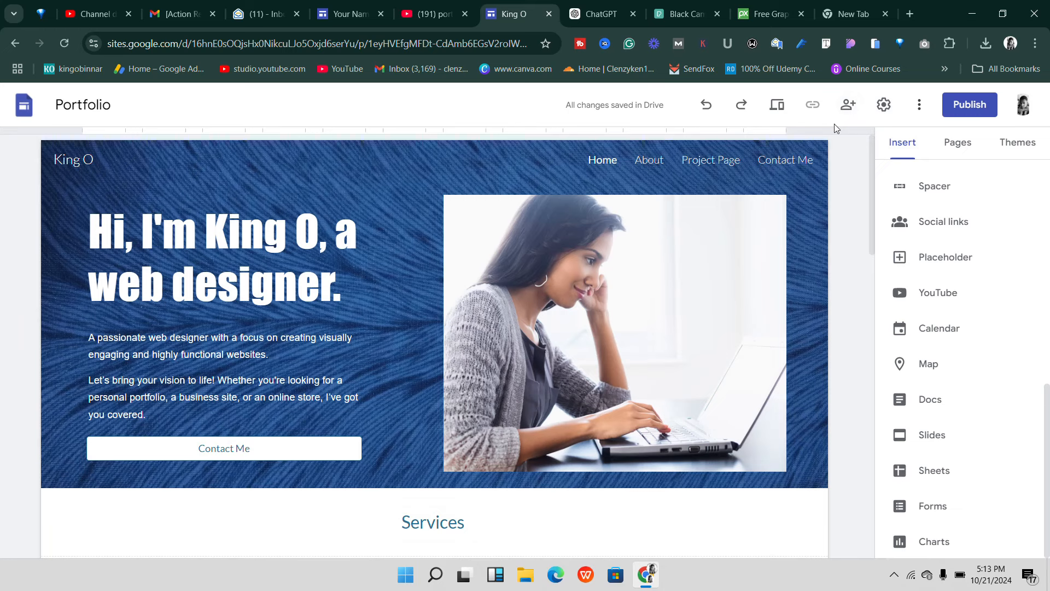
- Preview the site at phone size and examine the Home page from the hero section through Services and Selected work to the social media links
{"action": "left_click", "coordinate": [784, 110]}
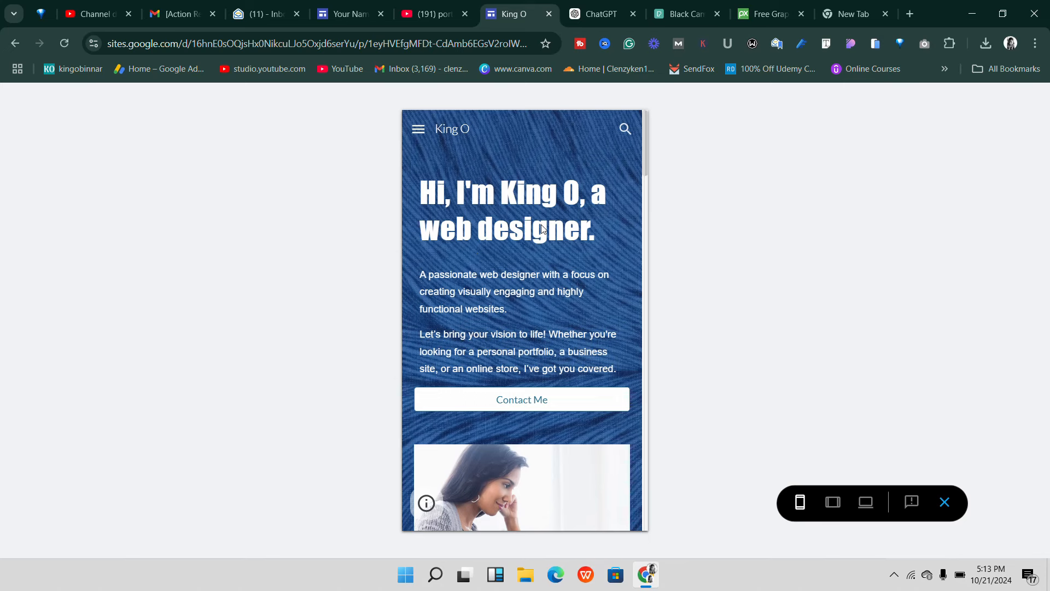
{"action": "scroll", "coordinate": [541, 229], "scroll_direction": "down", "scroll_amount": 1}
{"action": "scroll", "coordinate": [530, 239], "scroll_direction": "down", "scroll_amount": 2}
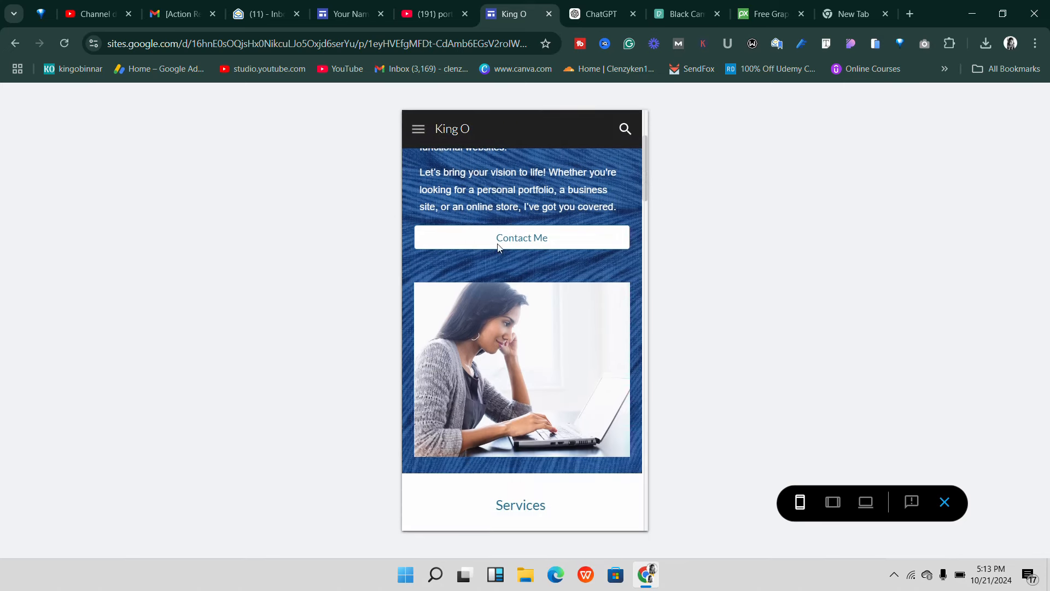
{"action": "scroll", "coordinate": [498, 247], "scroll_direction": "down", "scroll_amount": 3}
{"action": "scroll", "coordinate": [547, 214], "scroll_direction": "up", "scroll_amount": 2}
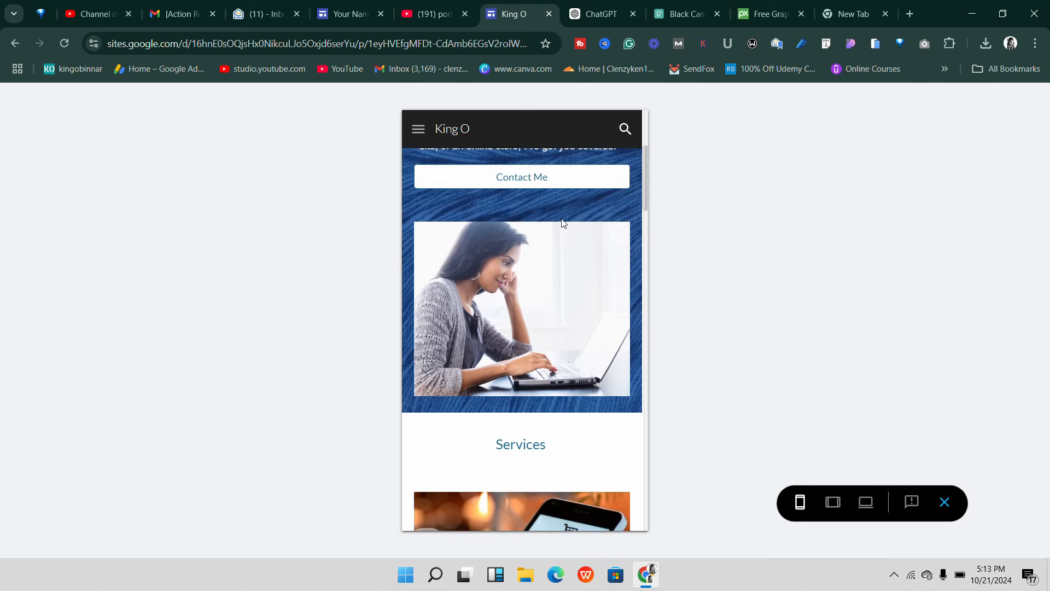
{"action": "scroll", "coordinate": [553, 224], "scroll_direction": "down", "scroll_amount": 2}
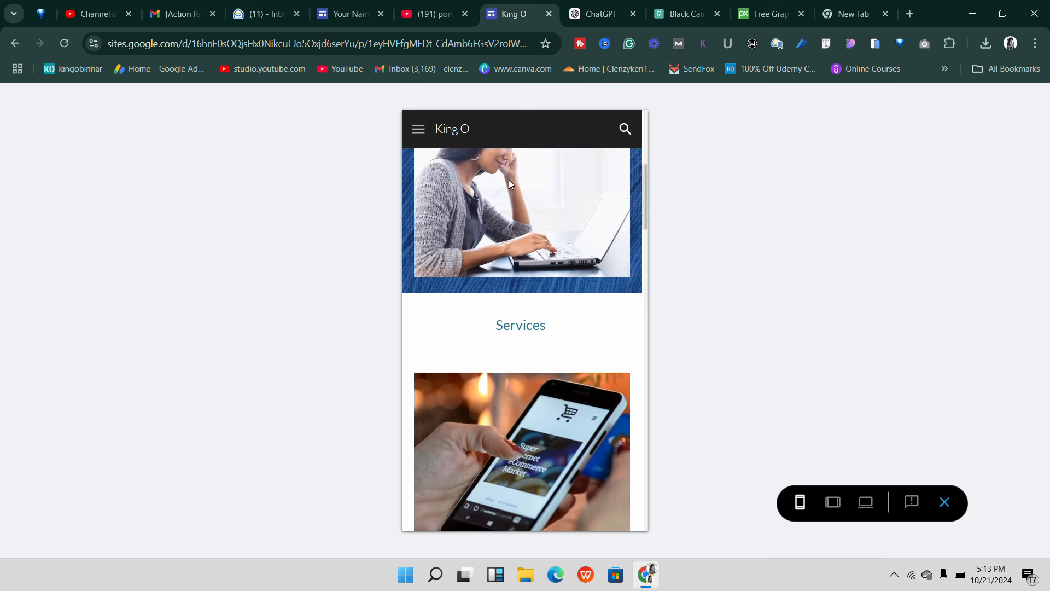
{"action": "scroll", "coordinate": [569, 253], "scroll_direction": "down", "scroll_amount": 2}
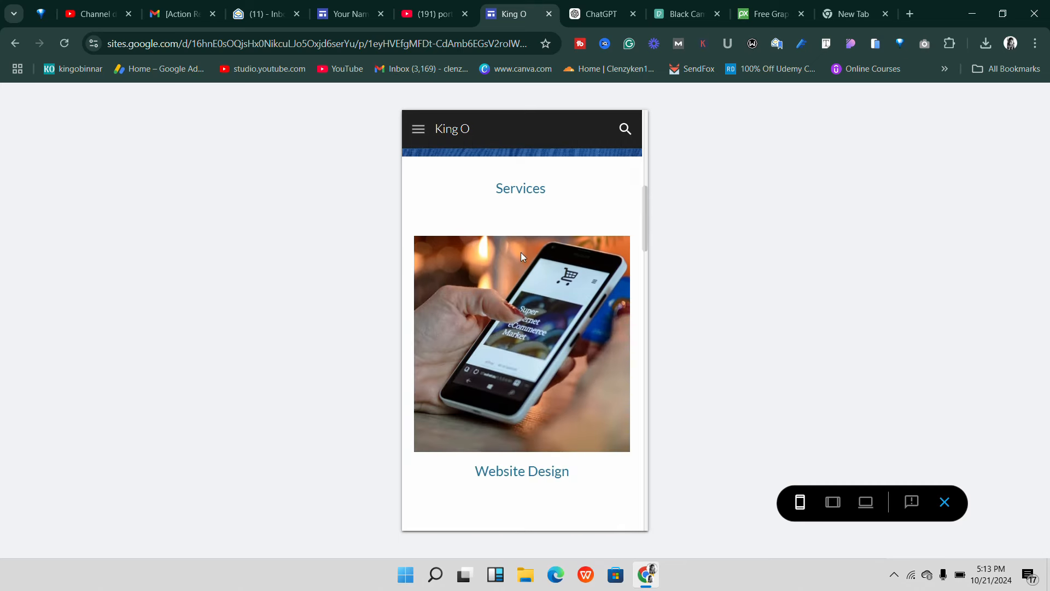
{"action": "scroll", "coordinate": [493, 301], "scroll_direction": "down", "scroll_amount": 8}
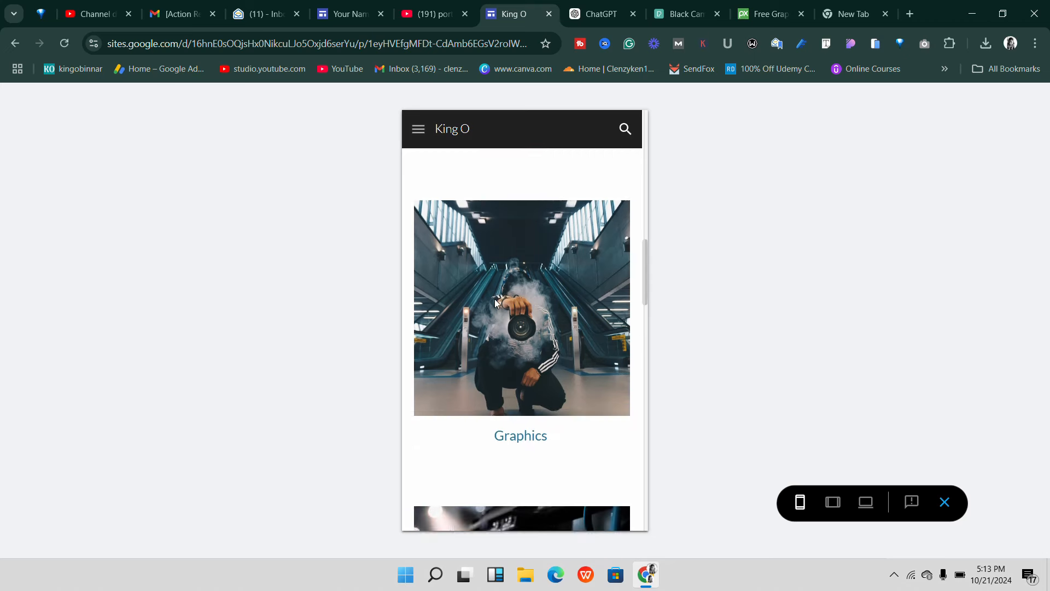
{"action": "scroll", "coordinate": [503, 299], "scroll_direction": "down", "scroll_amount": 3}
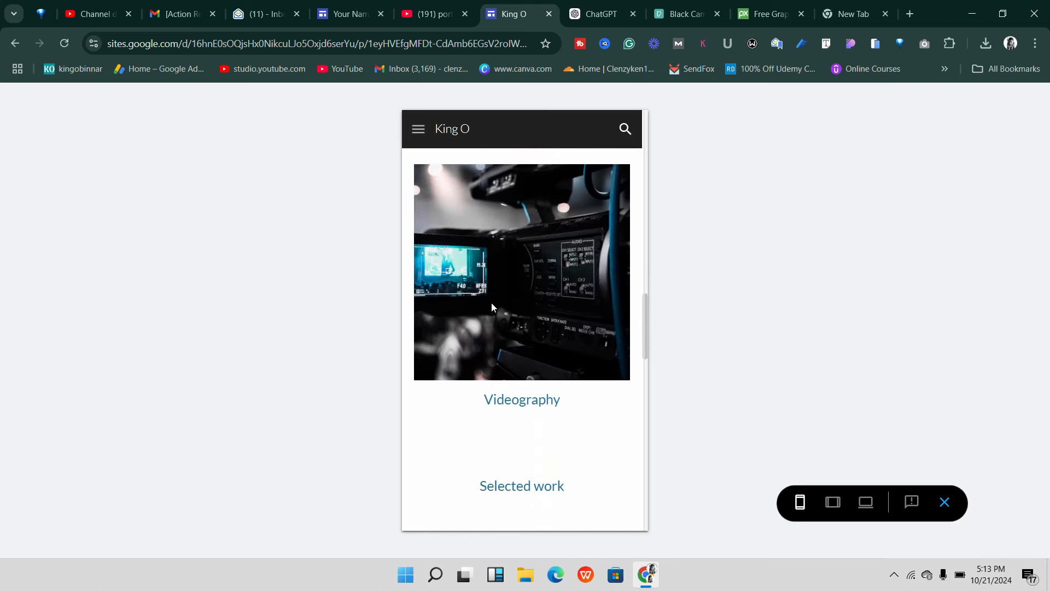
{"action": "scroll", "coordinate": [520, 298], "scroll_direction": "down", "scroll_amount": 3}
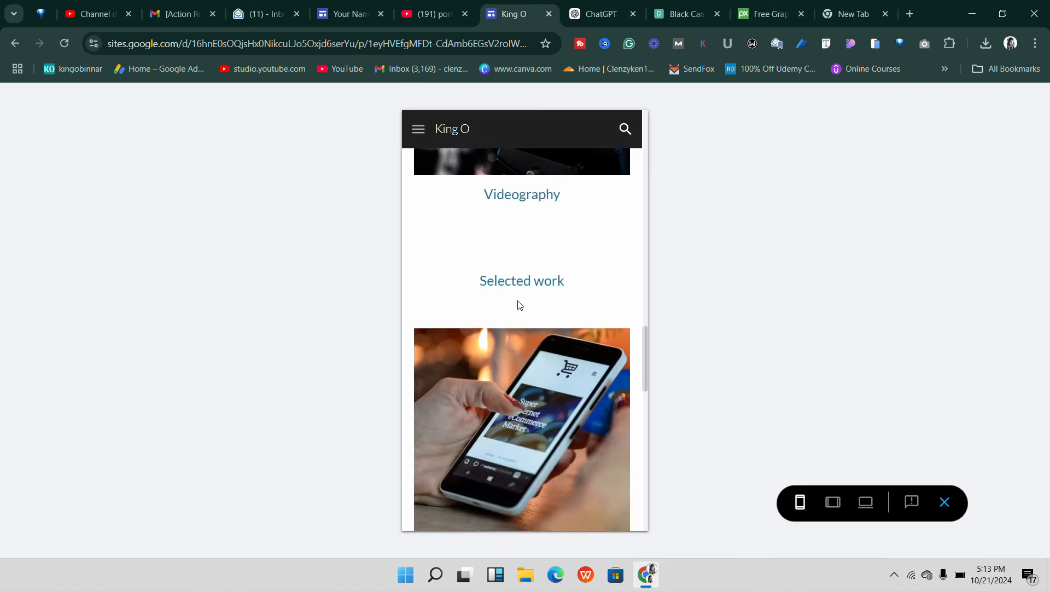
{"action": "scroll", "coordinate": [518, 303], "scroll_direction": "up", "scroll_amount": 11}
{"action": "scroll", "coordinate": [493, 284], "scroll_direction": "up", "scroll_amount": 7}
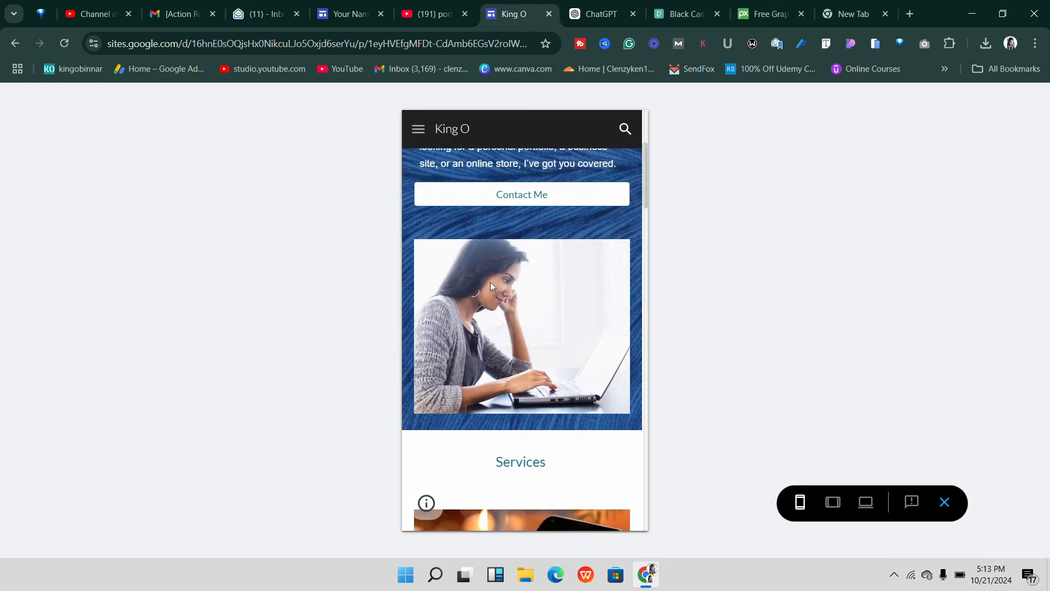
{"action": "scroll", "coordinate": [490, 284], "scroll_direction": "down", "scroll_amount": 6}
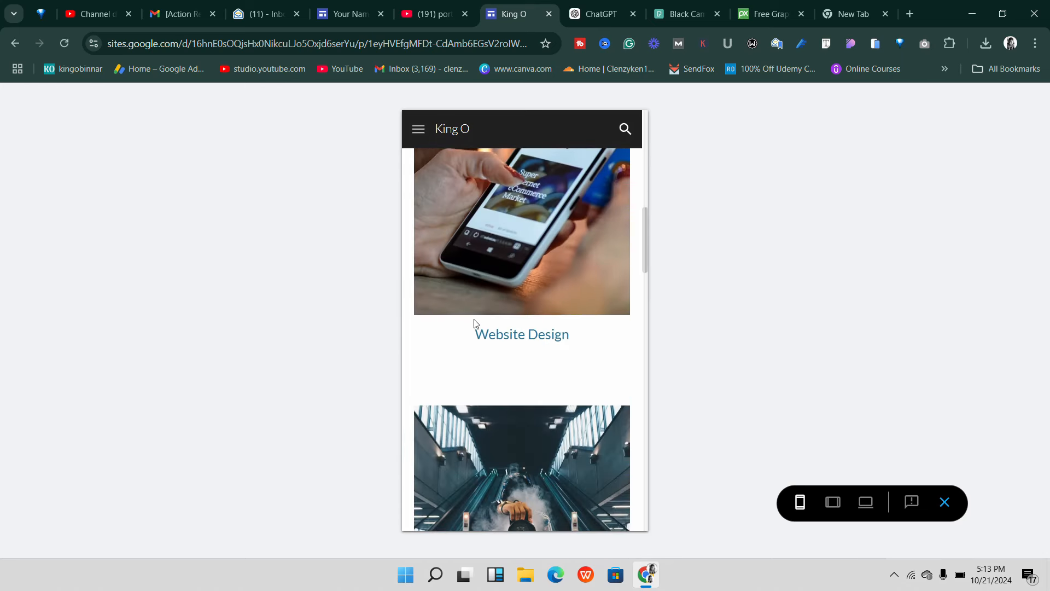
{"action": "scroll", "coordinate": [500, 344], "scroll_direction": "down", "scroll_amount": 4}
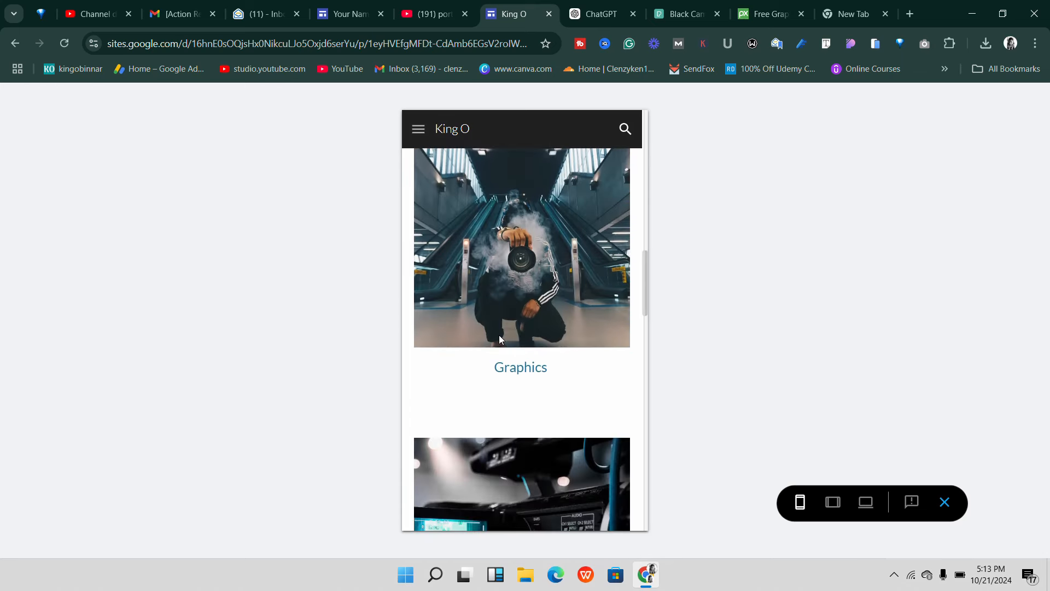
{"action": "scroll", "coordinate": [500, 335], "scroll_direction": "down", "scroll_amount": 3}
{"action": "scroll", "coordinate": [504, 339], "scroll_direction": "down", "scroll_amount": 13}
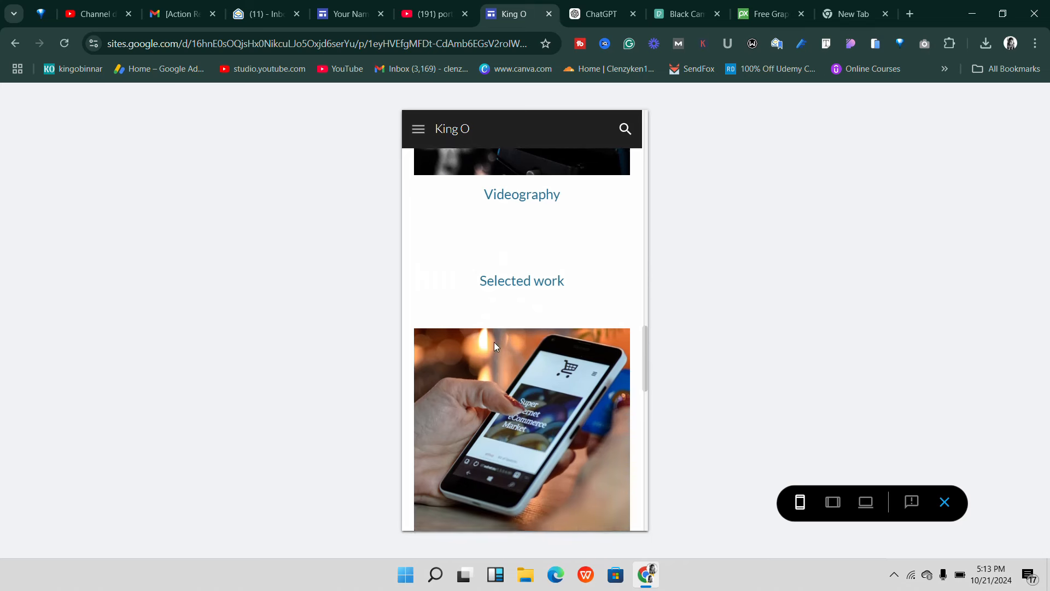
{"action": "scroll", "coordinate": [514, 323], "scroll_direction": "down", "scroll_amount": 7}
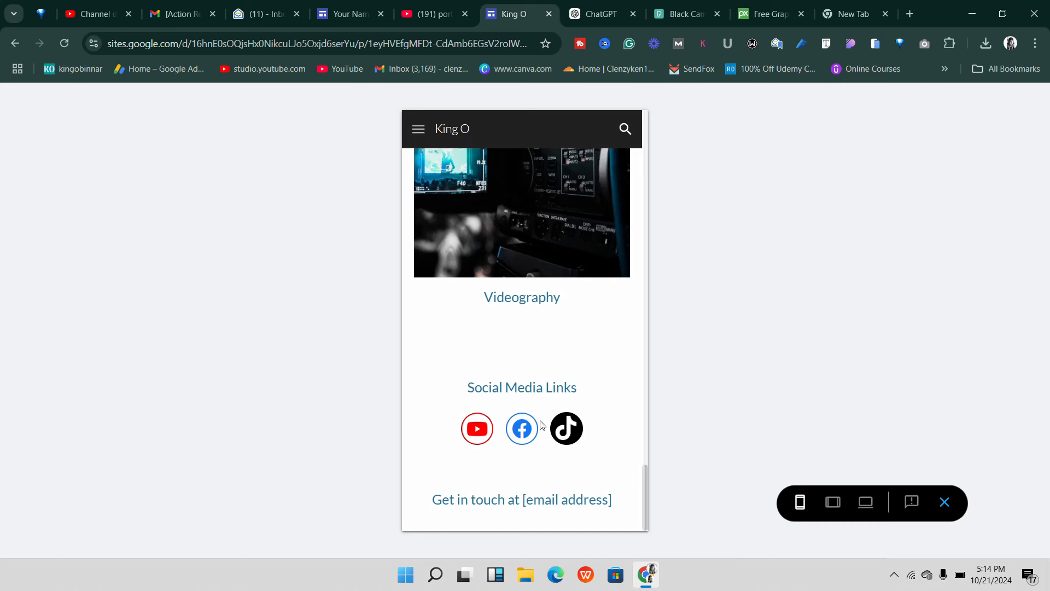
{"action": "scroll", "coordinate": [539, 465], "scroll_direction": "up", "scroll_amount": 1}
{"action": "scroll", "coordinate": [532, 500], "scroll_direction": "down", "scroll_amount": 1}
{"action": "scroll", "coordinate": [520, 330], "scroll_direction": "up", "scroll_amount": 10}
{"action": "scroll", "coordinate": [521, 321], "scroll_direction": "down", "scroll_amount": 4}
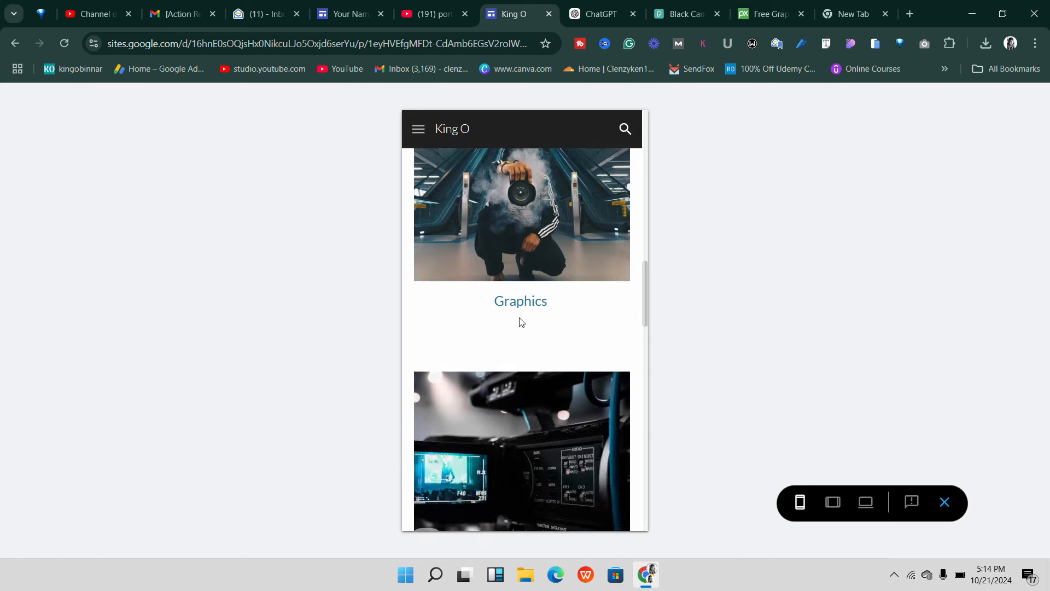
{"action": "scroll", "coordinate": [553, 289], "scroll_direction": "up", "scroll_amount": 8}
{"action": "scroll", "coordinate": [553, 289], "scroll_direction": "up", "scroll_amount": 5}
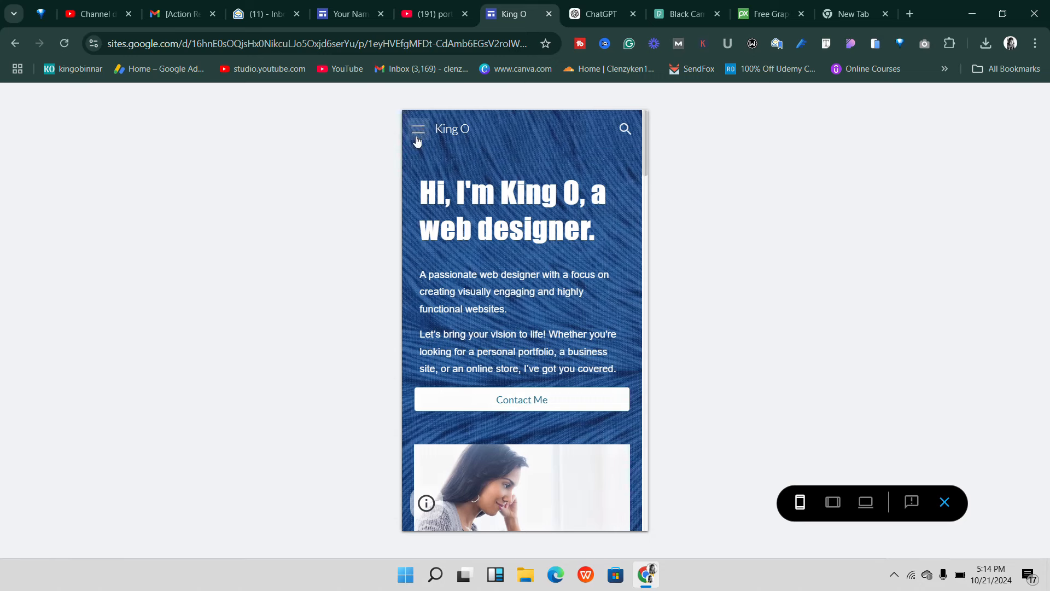
- Check the page links in the phone preview's navigation menu, and exit the preview
{"action": "left_click", "coordinate": [419, 129]}
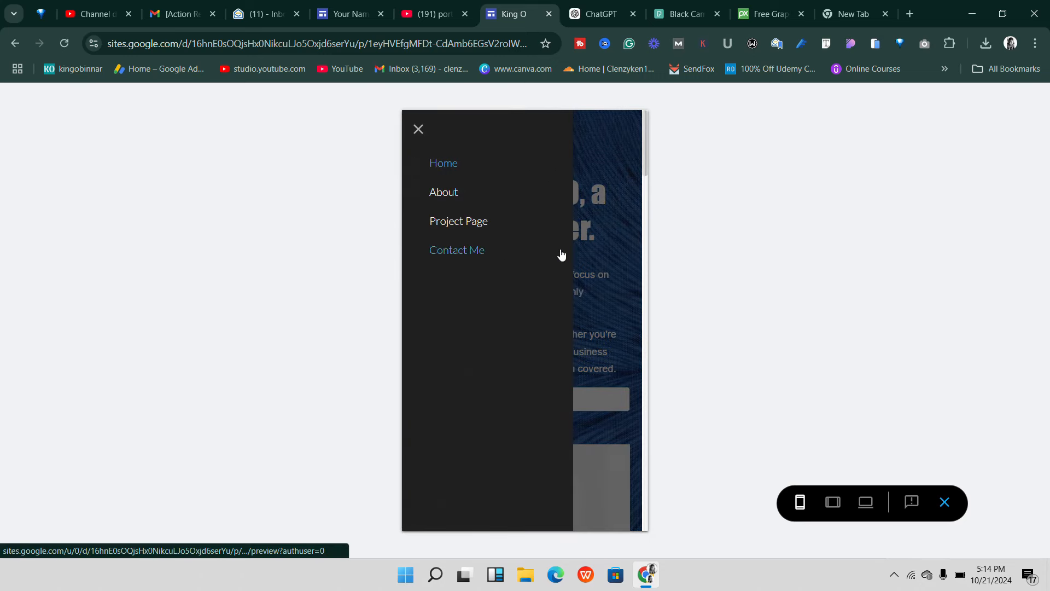
{"action": "left_click", "coordinate": [593, 252]}
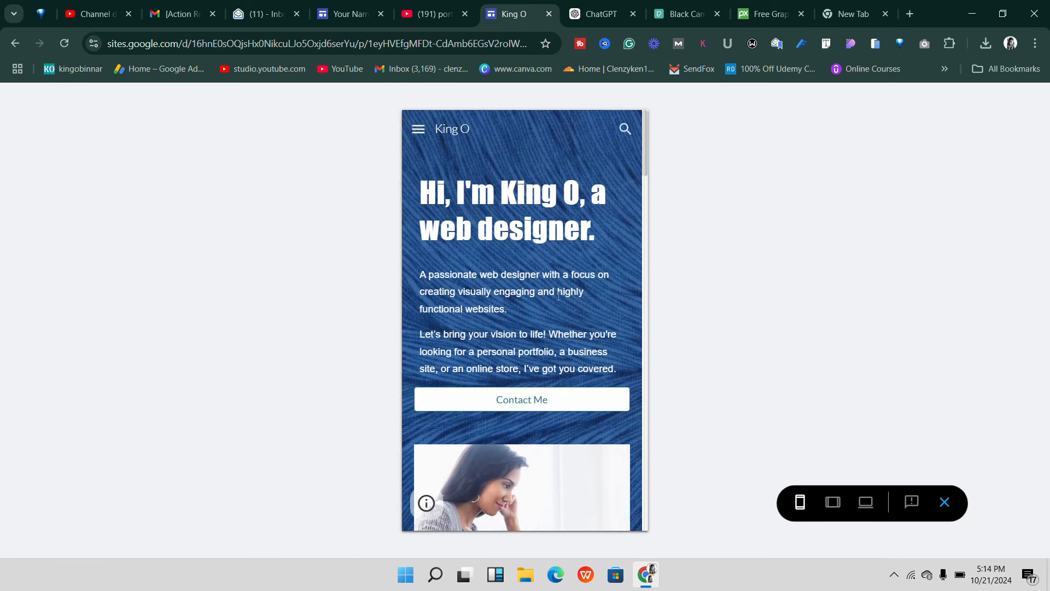
{"action": "scroll", "coordinate": [559, 295], "scroll_direction": "down", "scroll_amount": 2}
{"action": "scroll", "coordinate": [556, 284], "scroll_direction": "up", "scroll_amount": 2}
{"action": "left_click", "coordinate": [944, 503]}
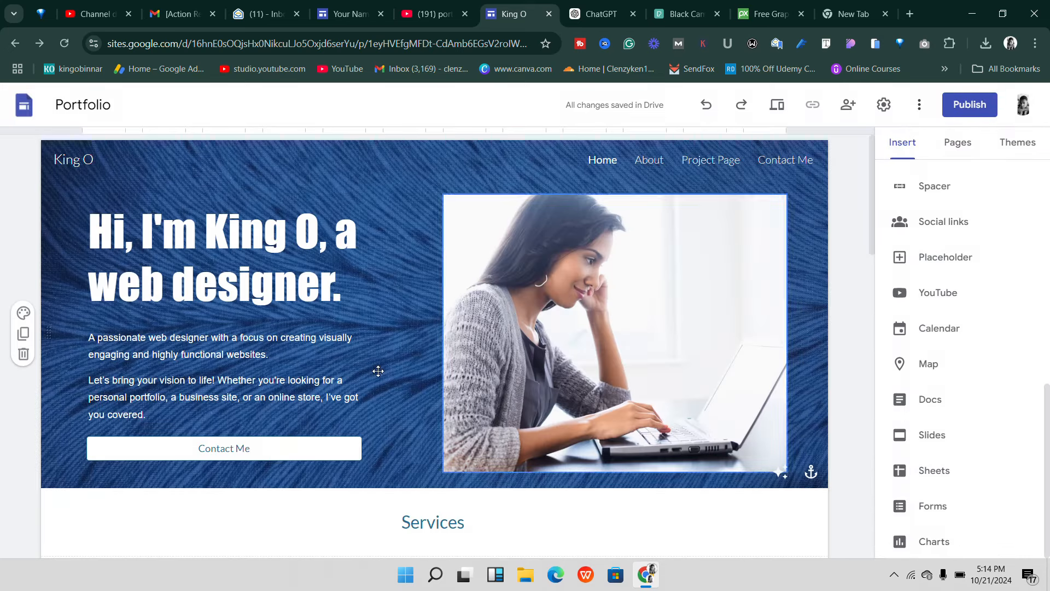
{"action": "left_click", "coordinate": [245, 450]}
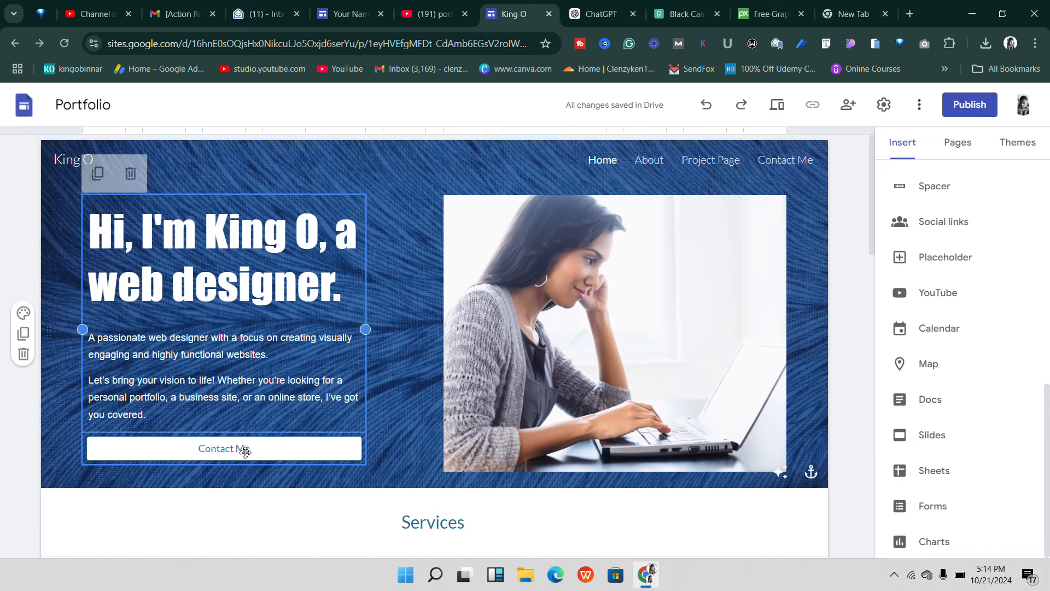
{"action": "left_click", "coordinate": [226, 447]}
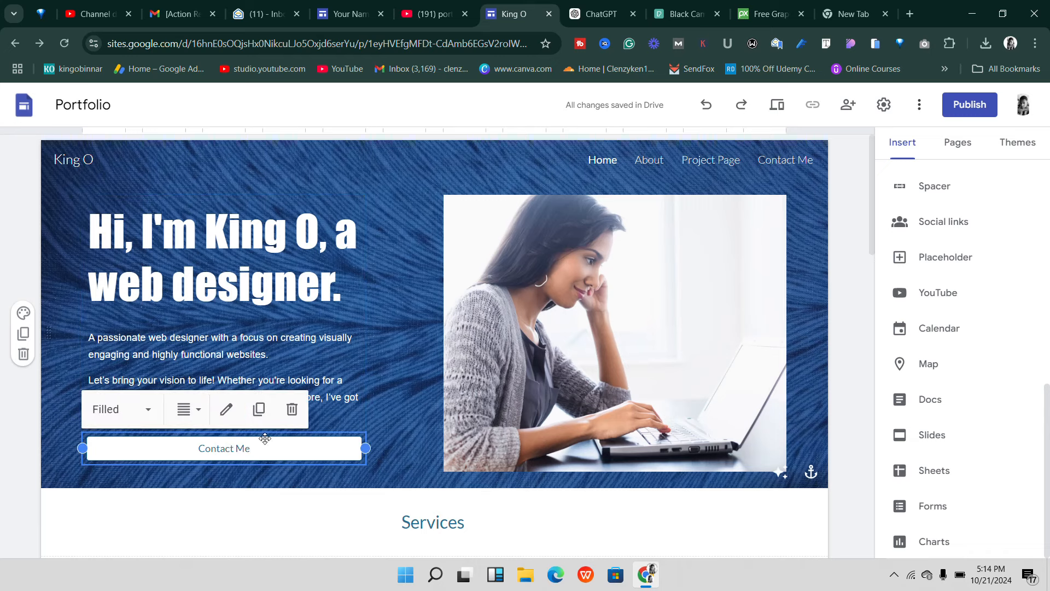
{"action": "left_click", "coordinate": [227, 410]}
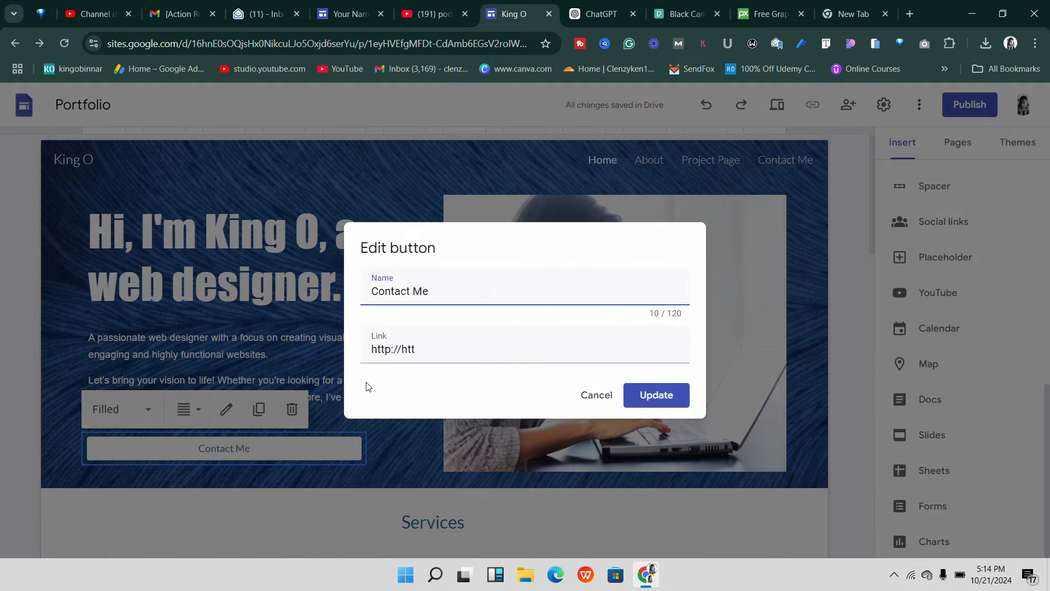
{"action": "left_click", "coordinate": [420, 356]}
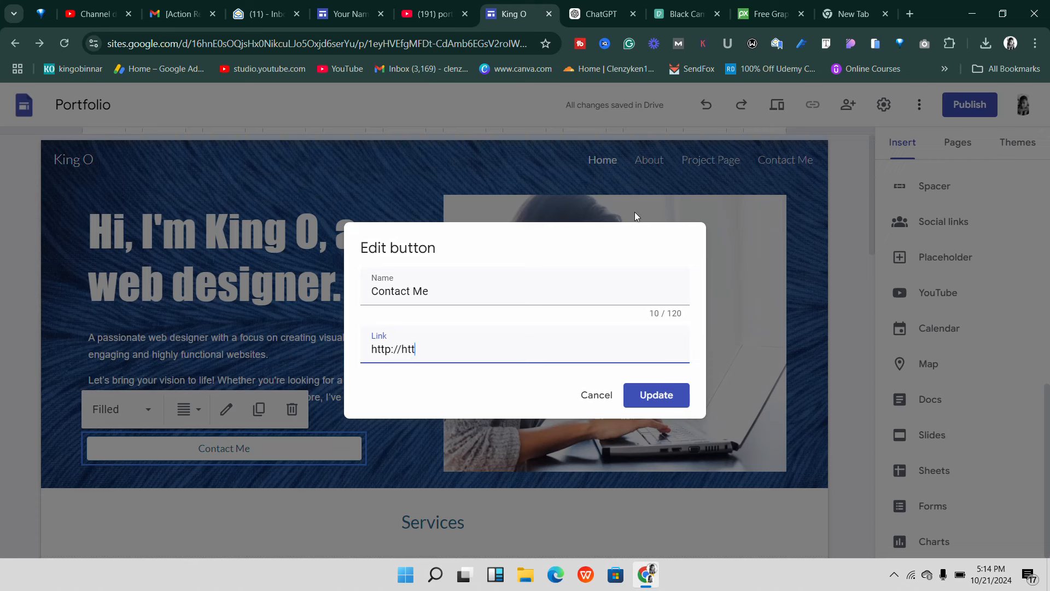
{"action": "double_click", "coordinate": [488, 341]}
{"action": "left_click", "coordinate": [487, 342]}
{"action": "triple_click", "coordinate": [486, 342]}
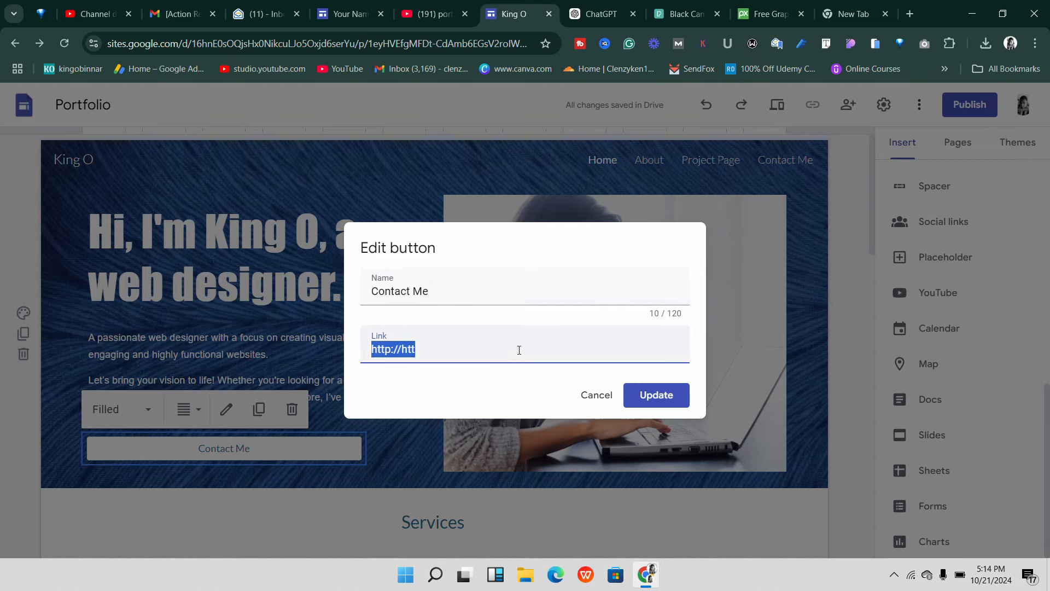
{"action": "left_click", "coordinate": [584, 395]}
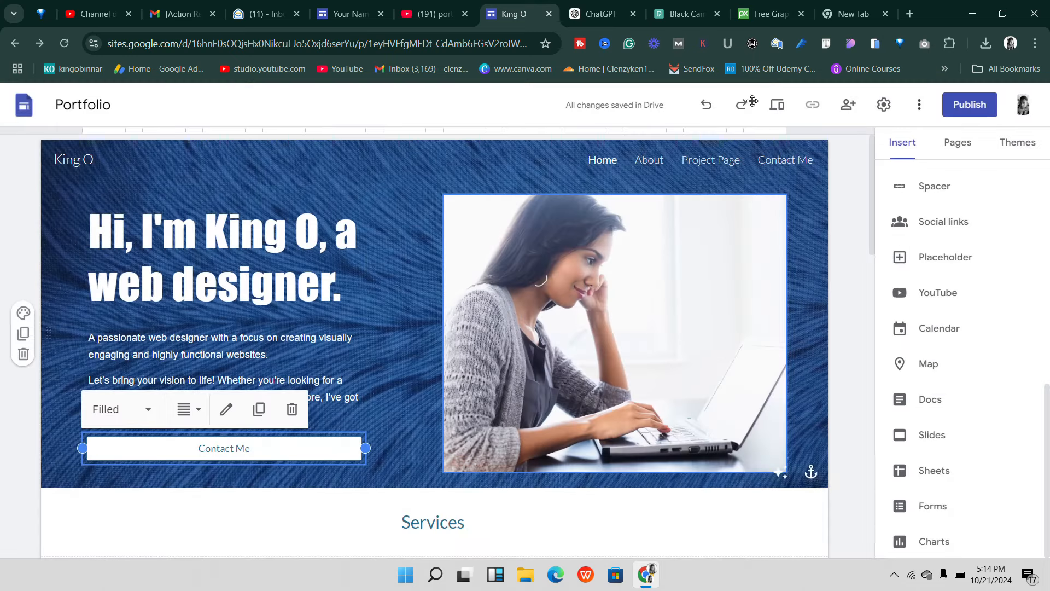
{"action": "left_click", "coordinate": [774, 161]}
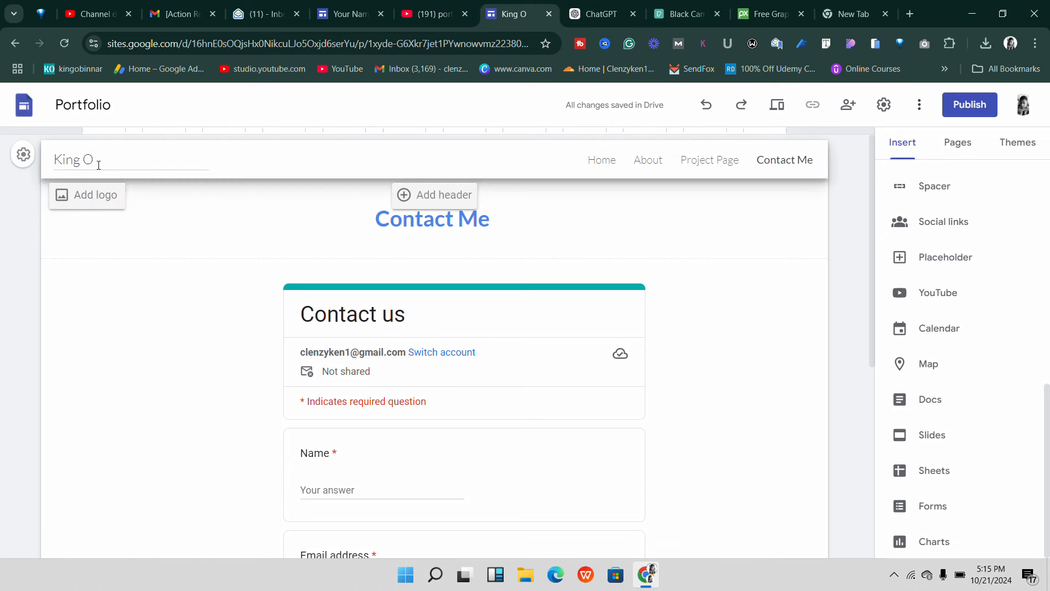
{"action": "left_click", "coordinate": [590, 162]}
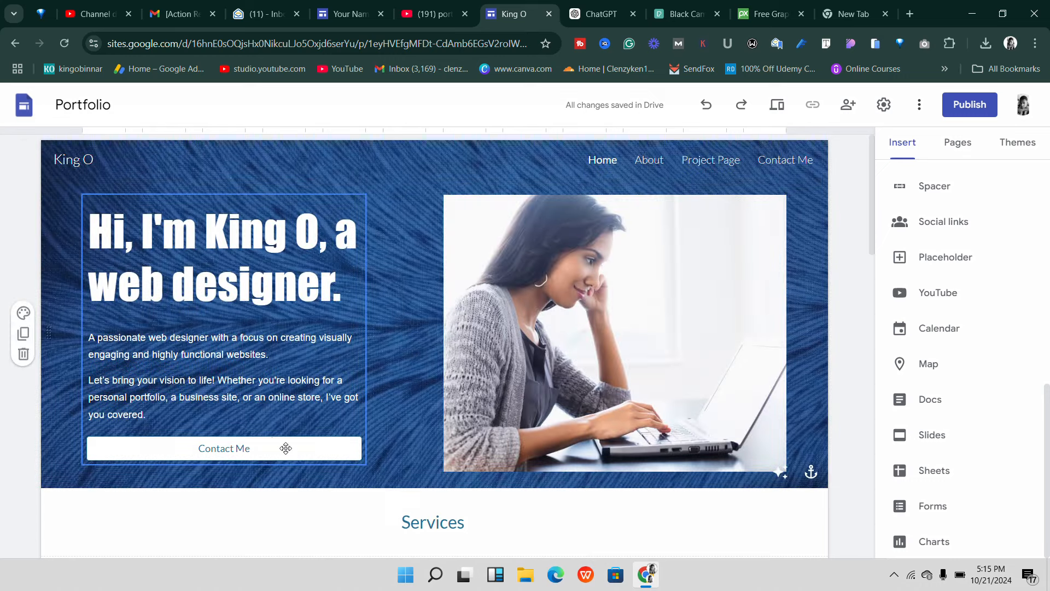
{"action": "left_click_drag", "start_coordinate": [272, 443], "coordinate": [333, 449]}
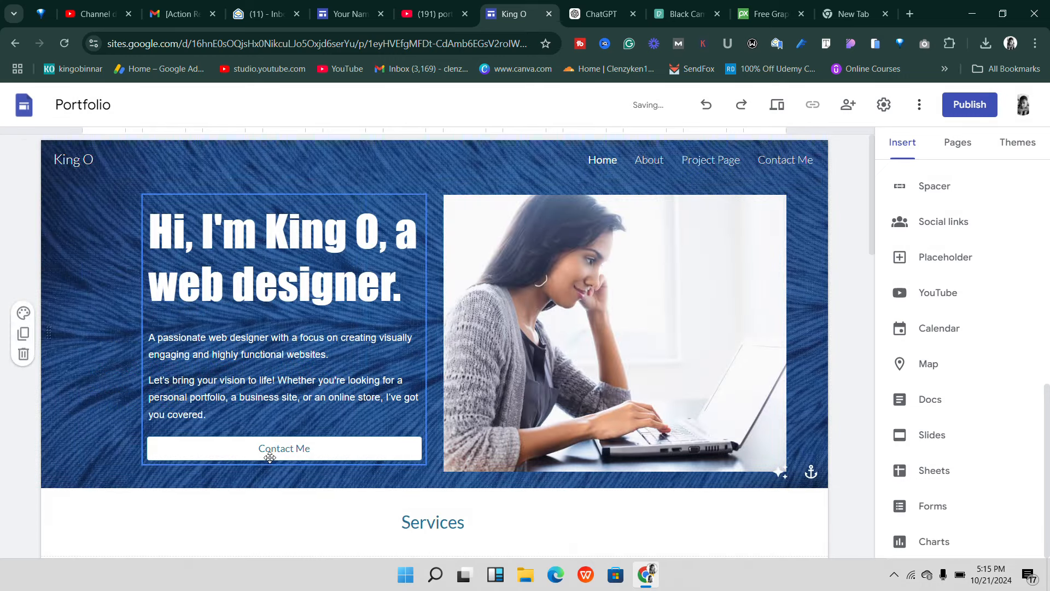
{"action": "key", "text": "ctrl+z"}
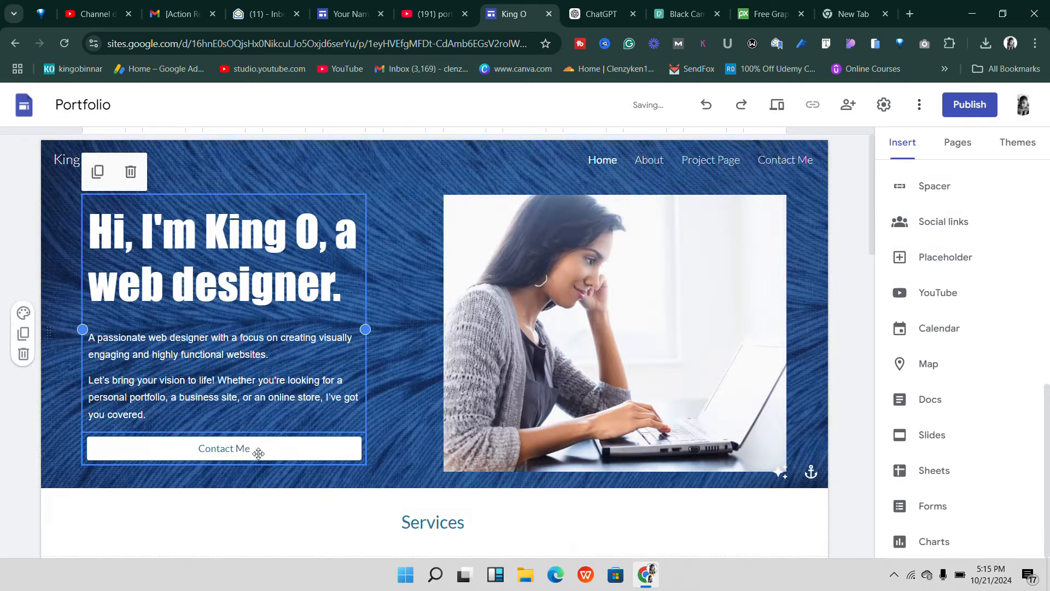
- Review the name and link of the hero section's Contact Me button, and apply the button settings
{"action": "left_click", "coordinate": [252, 450]}
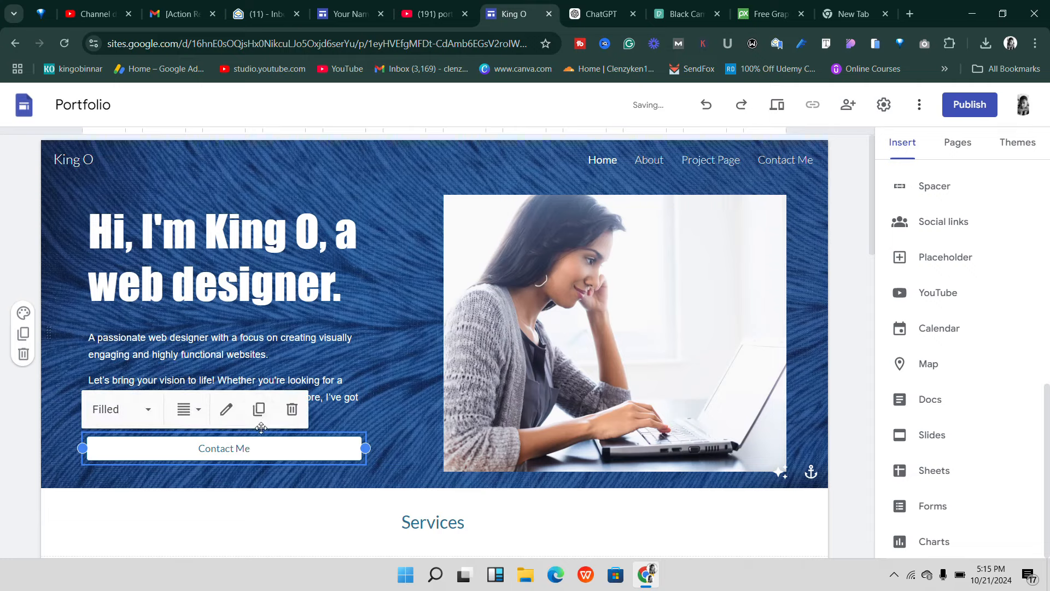
{"action": "left_click", "coordinate": [226, 409]}
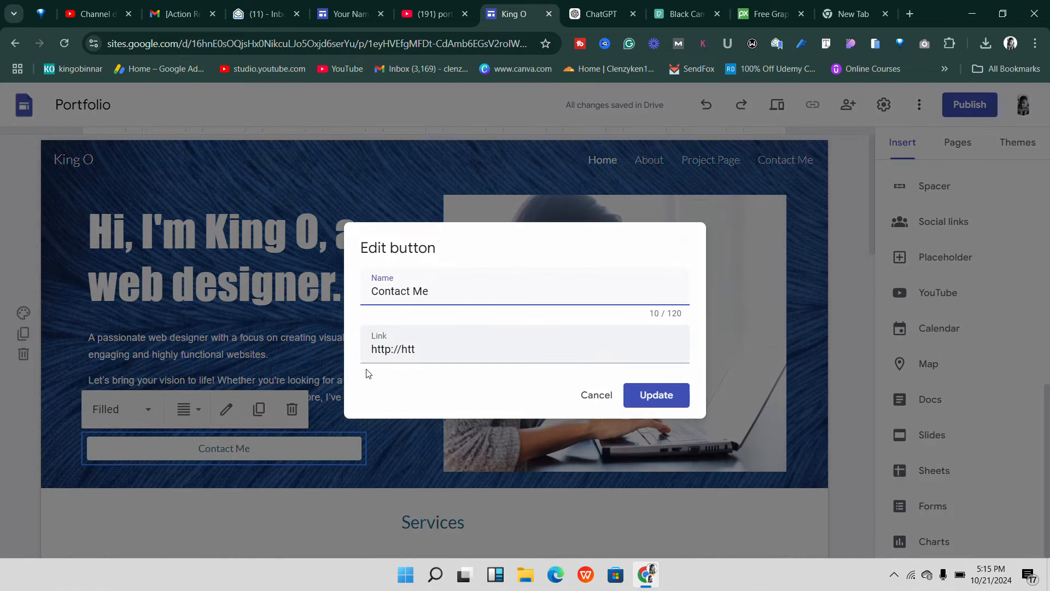
{"action": "triple_click", "coordinate": [390, 353]}
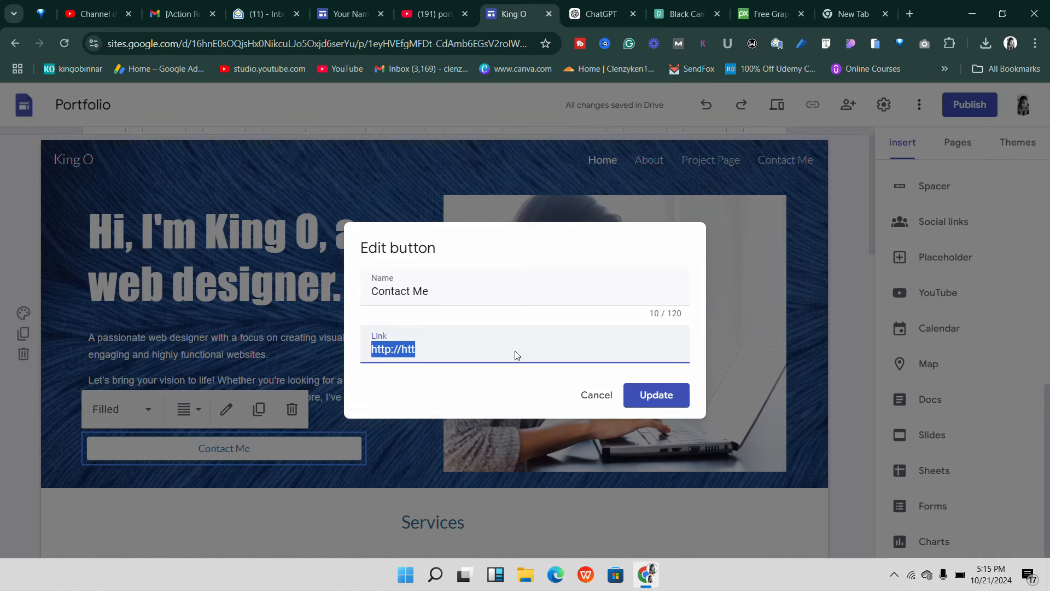
{"action": "left_click", "coordinate": [657, 395]}
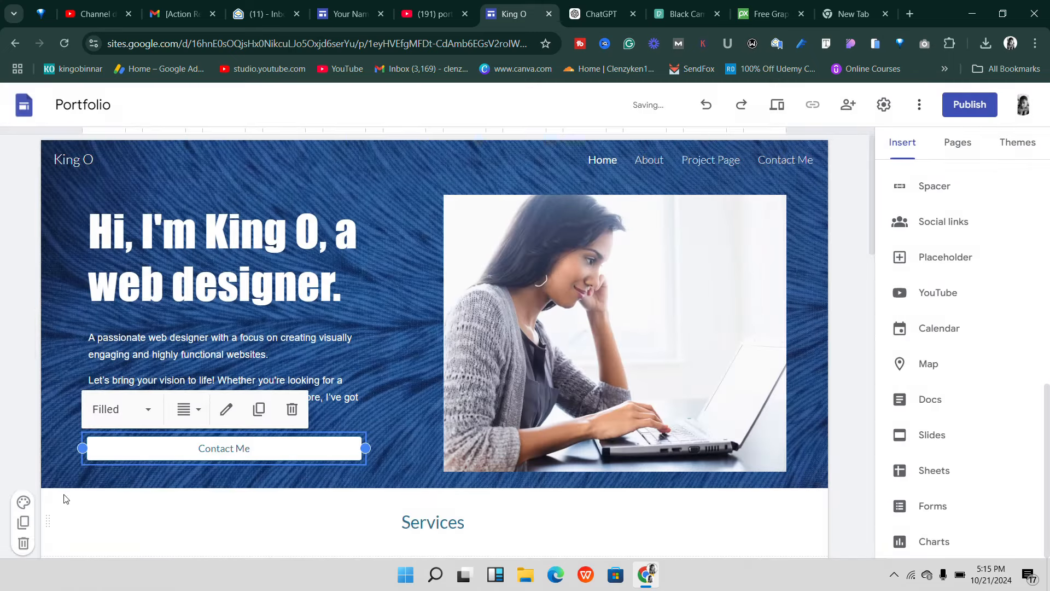
{"action": "left_click", "coordinate": [30, 461]}
- Examine the Home page from the hero section through Services and Selected work to Social Media Links, and the insertable content blocks
{"action": "scroll", "coordinate": [593, 400], "scroll_direction": "down", "scroll_amount": 7}
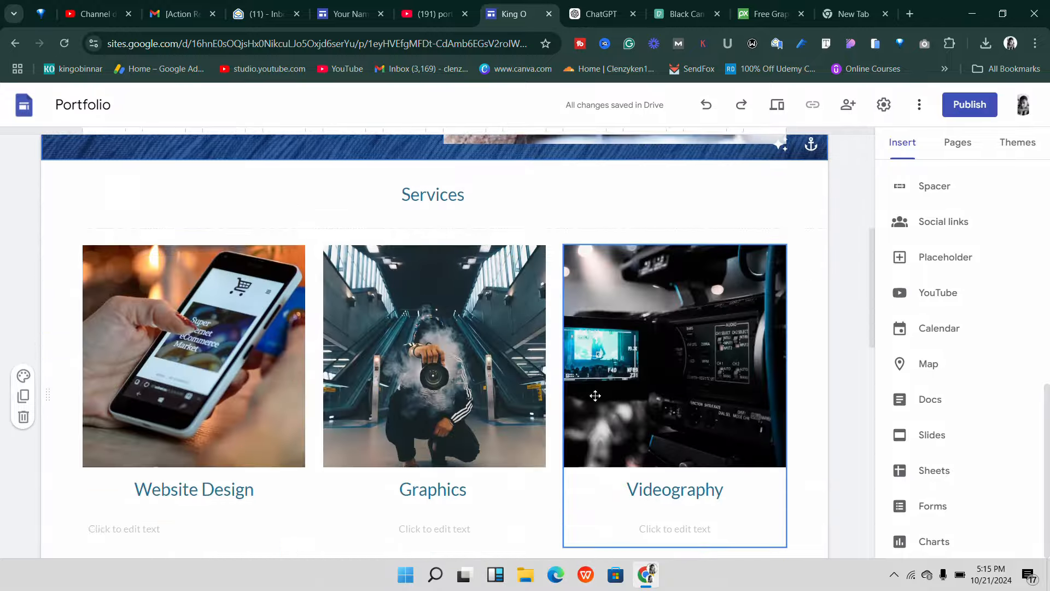
{"action": "scroll", "coordinate": [593, 400], "scroll_direction": "up", "scroll_amount": 7}
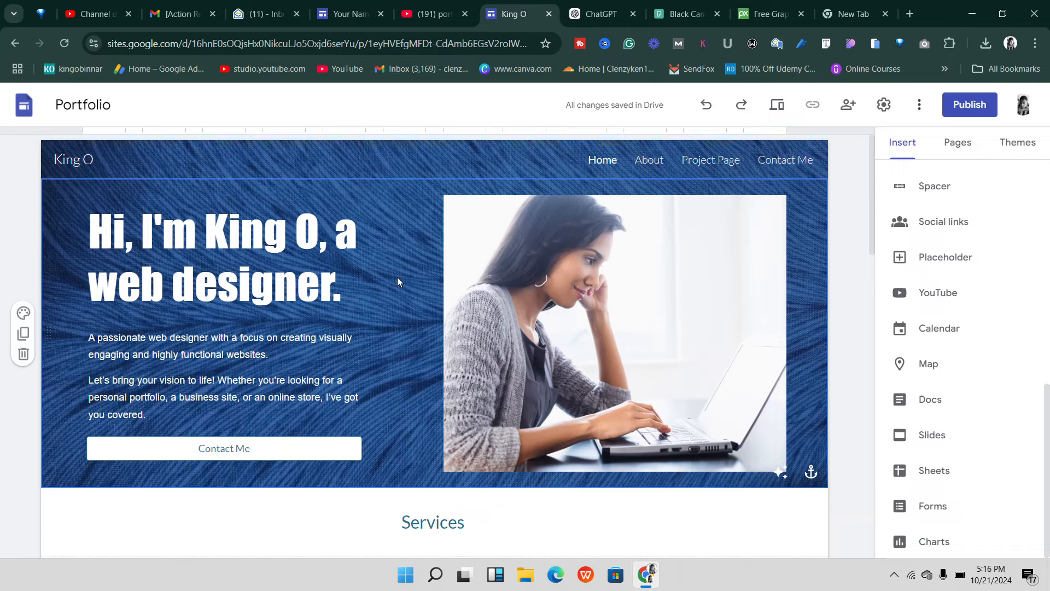
{"action": "scroll", "coordinate": [361, 309], "scroll_direction": "down", "scroll_amount": 5}
{"action": "scroll", "coordinate": [371, 318], "scroll_direction": "up", "scroll_amount": 5}
{"action": "scroll", "coordinate": [372, 317], "scroll_direction": "down", "scroll_amount": 7}
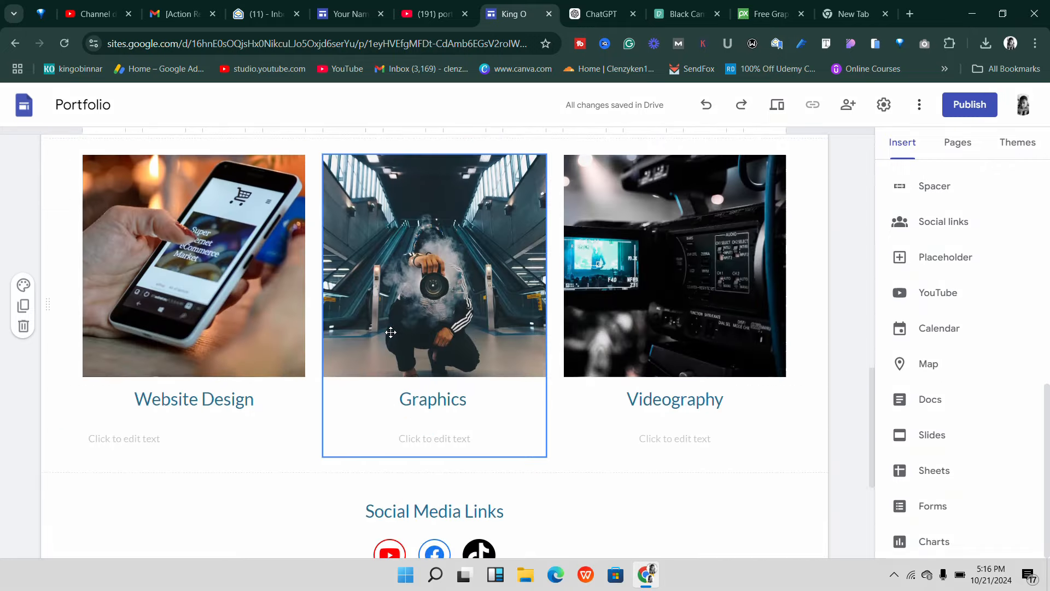
{"action": "scroll", "coordinate": [390, 332], "scroll_direction": "down", "scroll_amount": 3}
{"action": "scroll", "coordinate": [394, 333], "scroll_direction": "up", "scroll_amount": 10}
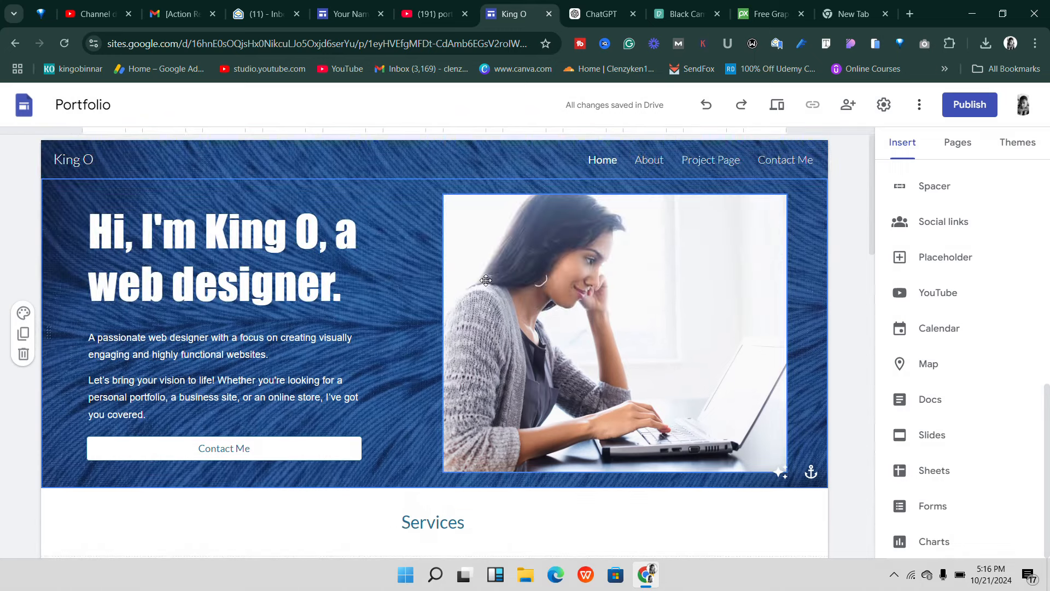
{"action": "scroll", "coordinate": [452, 303], "scroll_direction": "down", "scroll_amount": 5}
{"action": "scroll", "coordinate": [452, 303], "scroll_direction": "down", "scroll_amount": 8}
{"action": "scroll", "coordinate": [575, 335], "scroll_direction": "up", "scroll_amount": 9}
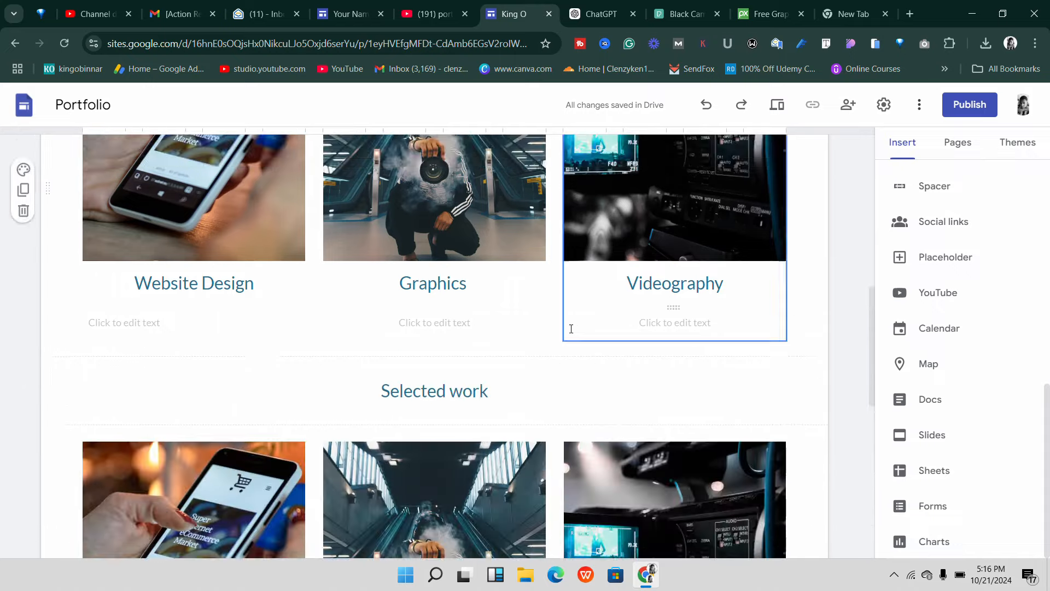
{"action": "scroll", "coordinate": [526, 329], "scroll_direction": "up", "scroll_amount": 3}
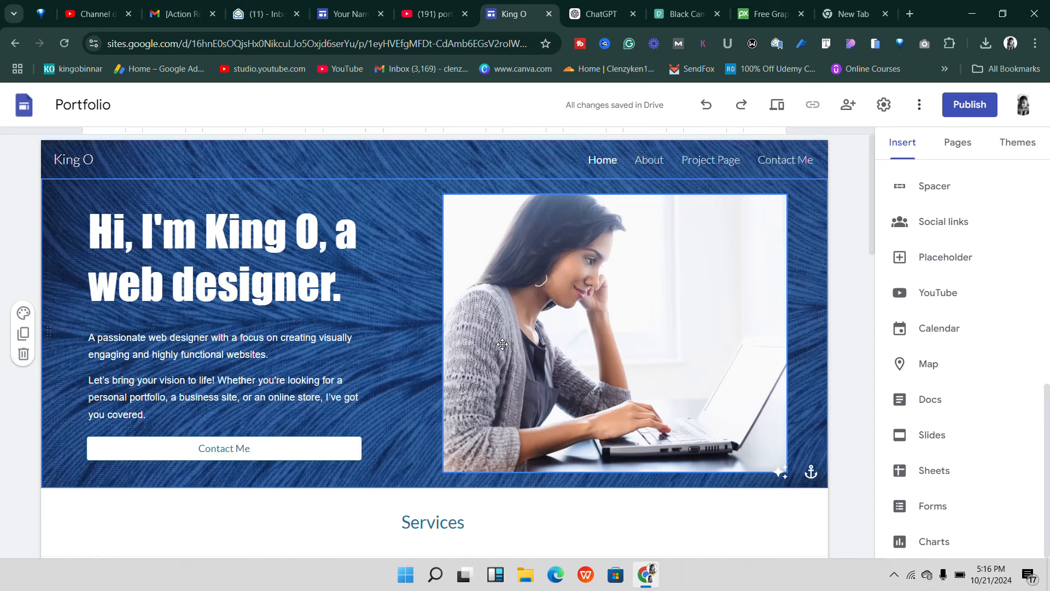
{"action": "scroll", "coordinate": [906, 344], "scroll_direction": "up", "scroll_amount": 7}
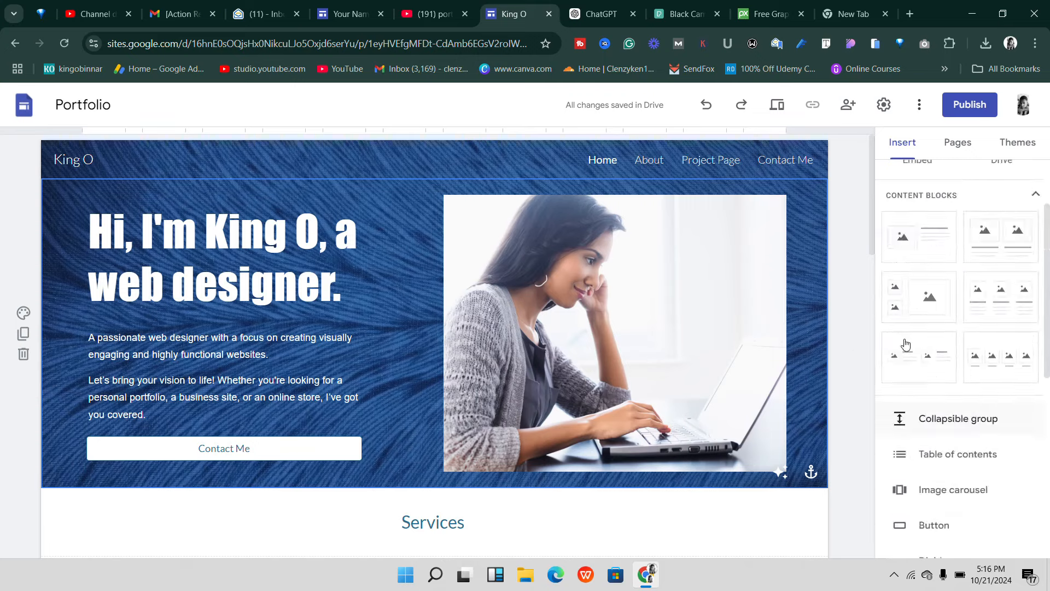
{"action": "scroll", "coordinate": [906, 343], "scroll_direction": "up", "scroll_amount": 2}
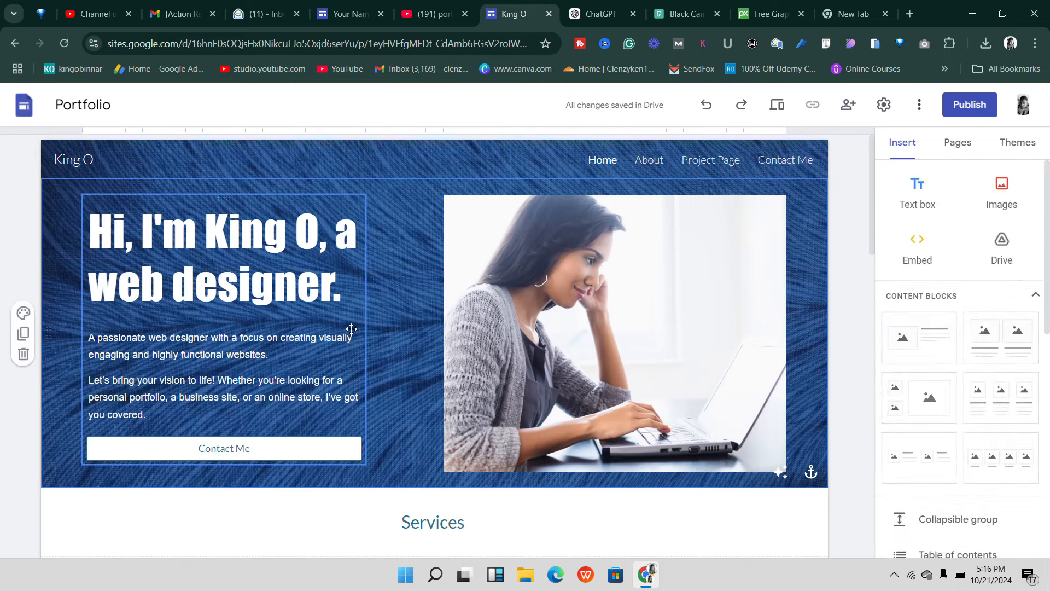
{"action": "scroll", "coordinate": [351, 329], "scroll_direction": "down", "scroll_amount": 14}
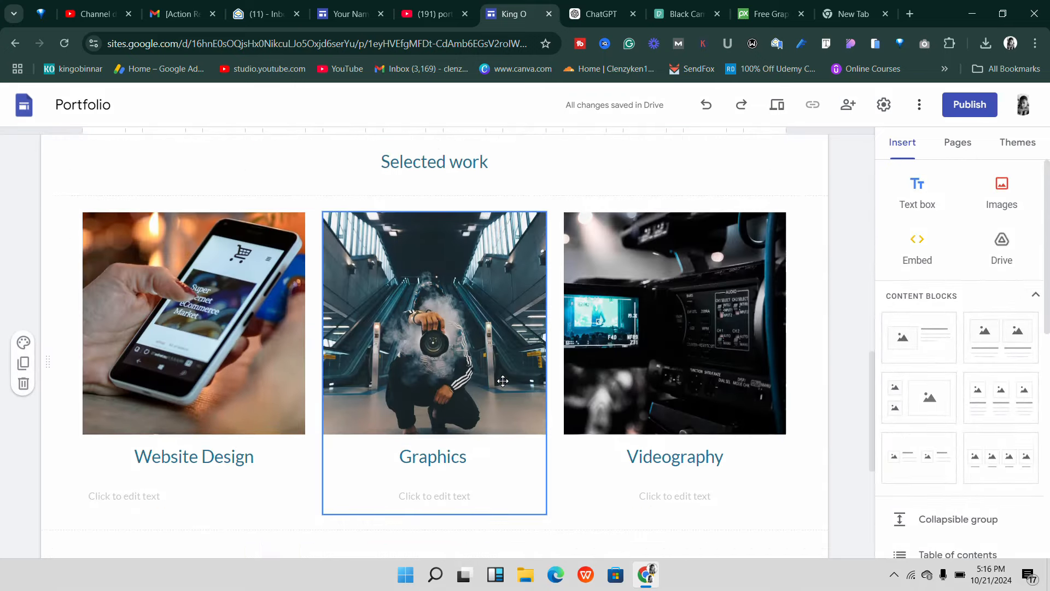
{"action": "scroll", "coordinate": [503, 381], "scroll_direction": "down", "scroll_amount": 2}
{"action": "scroll", "coordinate": [719, 408], "scroll_direction": "up", "scroll_amount": 16}
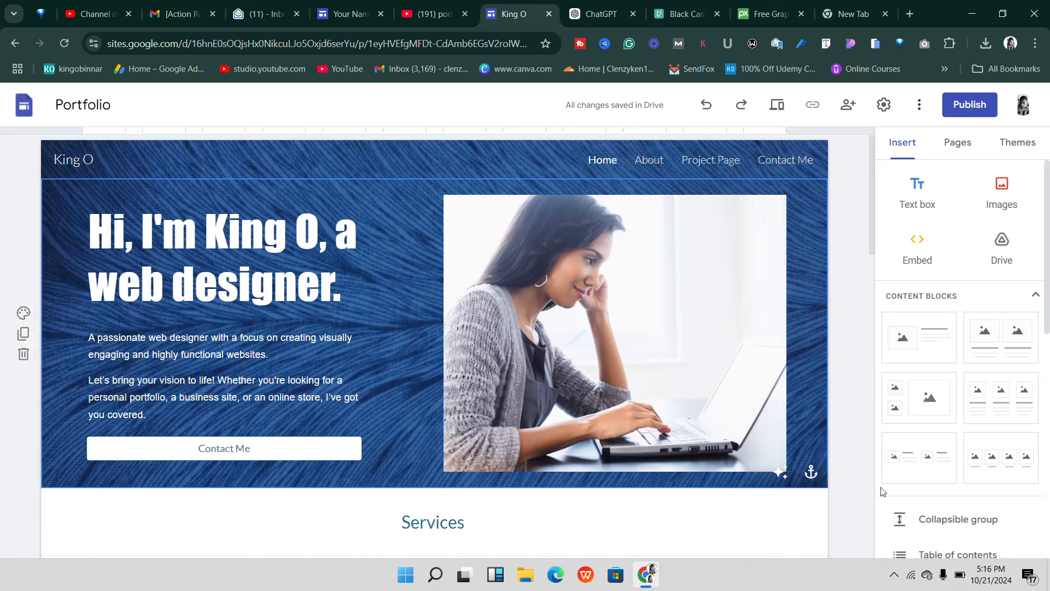
{"action": "left_click", "coordinate": [895, 575]}
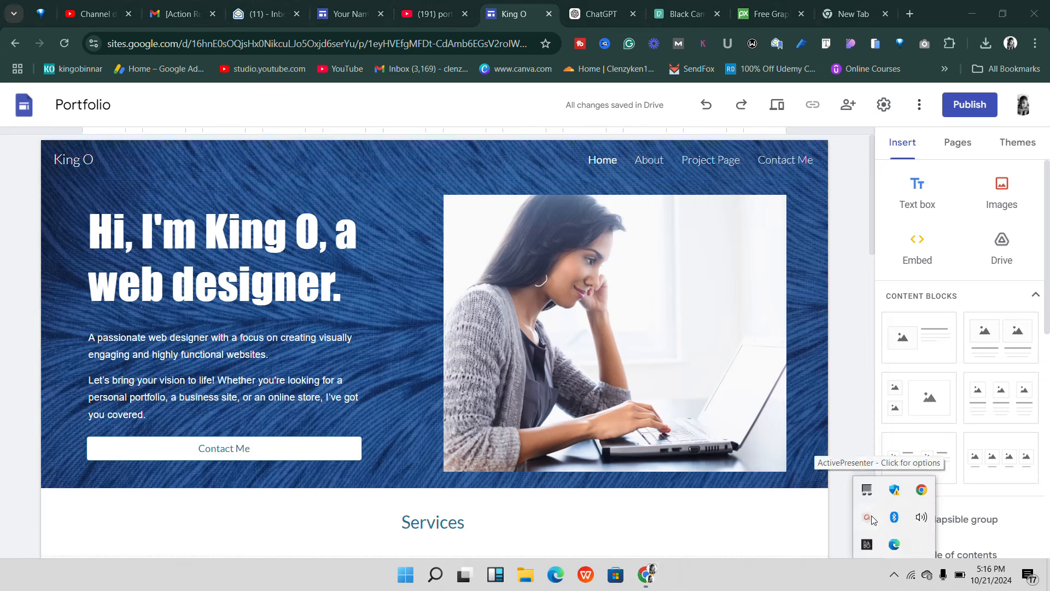
{"action": "left_click", "coordinate": [867, 543]}
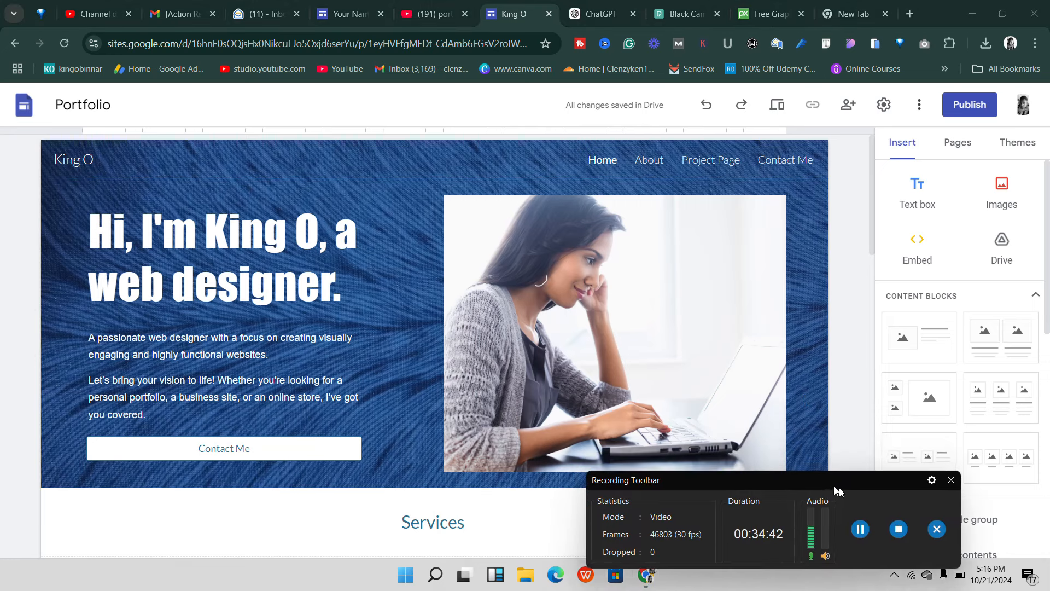